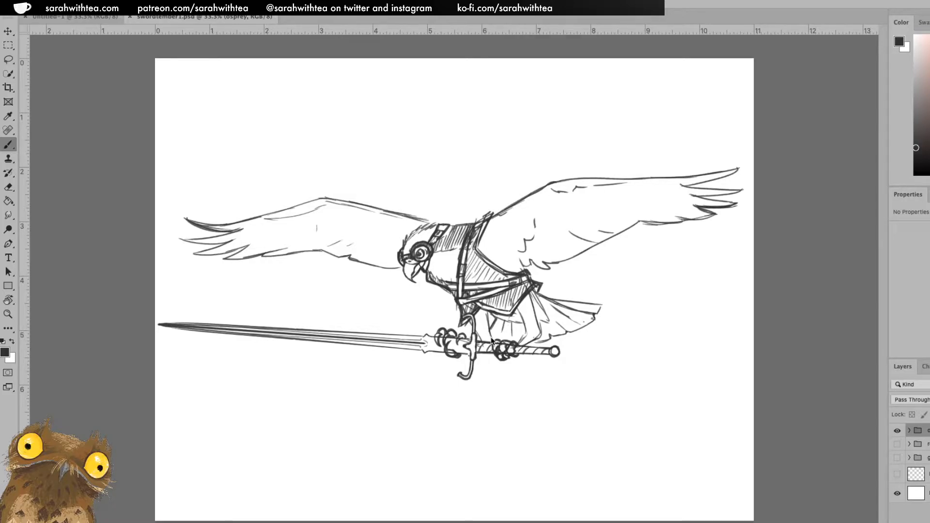
Hide the osprey layer group and show the gull layer group, leaving the gull group collapsed and selected
{"action": "left_click", "coordinate": [897, 431]}
{"action": "left_click", "coordinate": [898, 457]}
{"action": "left_click", "coordinate": [897, 457]}
{"action": "left_click", "coordinate": [897, 457]}
{"action": "left_click", "coordinate": [908, 457]}
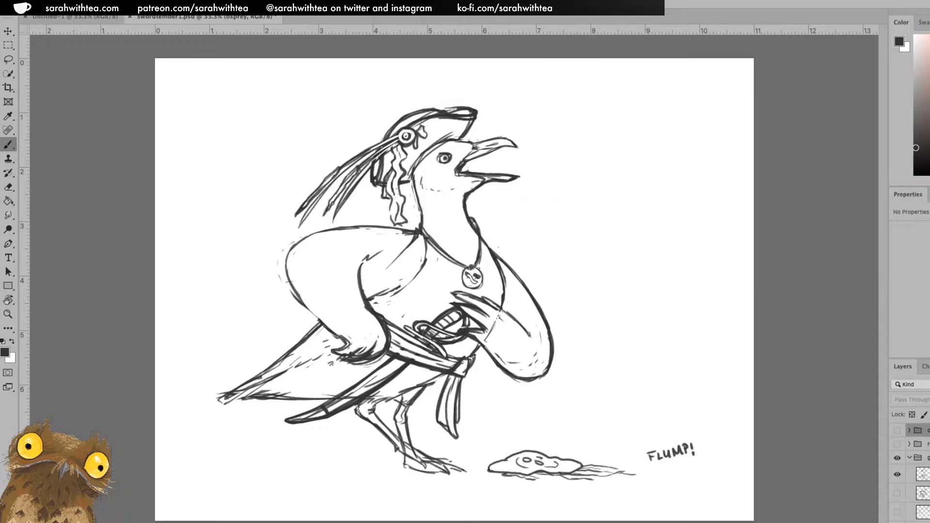
{"action": "left_click", "coordinate": [910, 458]}
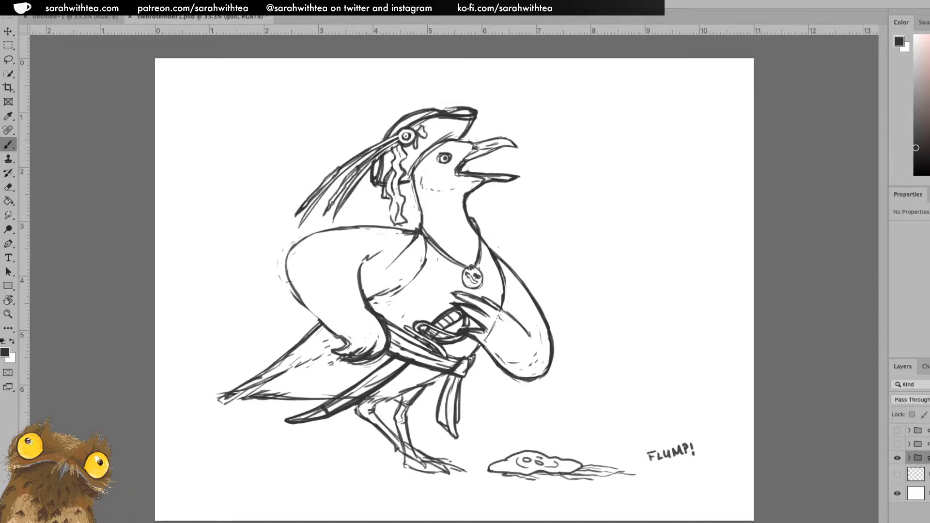
Add a blank layer above the gull group, and reduce the gull group's opacity so its sketch becomes a faint guide
{"action": "key", "text": "ctrl+shift+alt+n"}
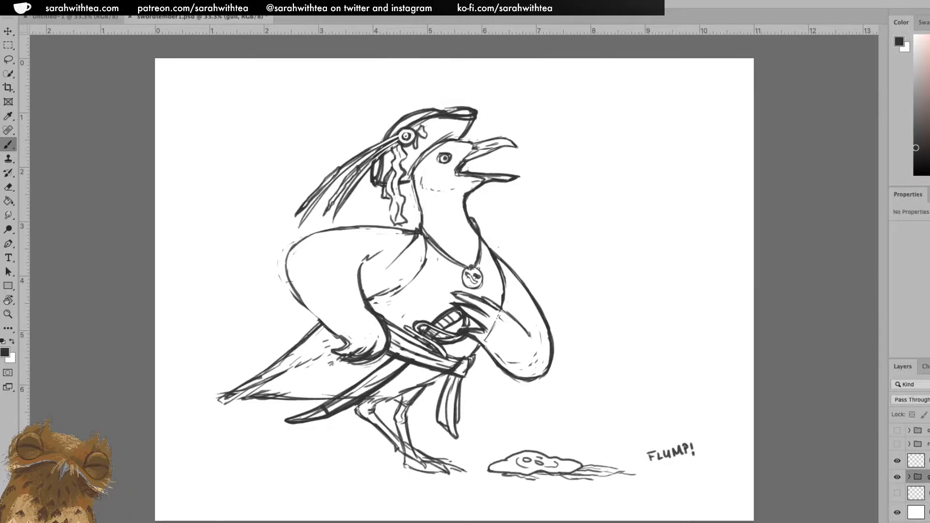
{"action": "key", "text": "5"}
{"action": "key", "text": "3"}
{"action": "key", "text": "2"}
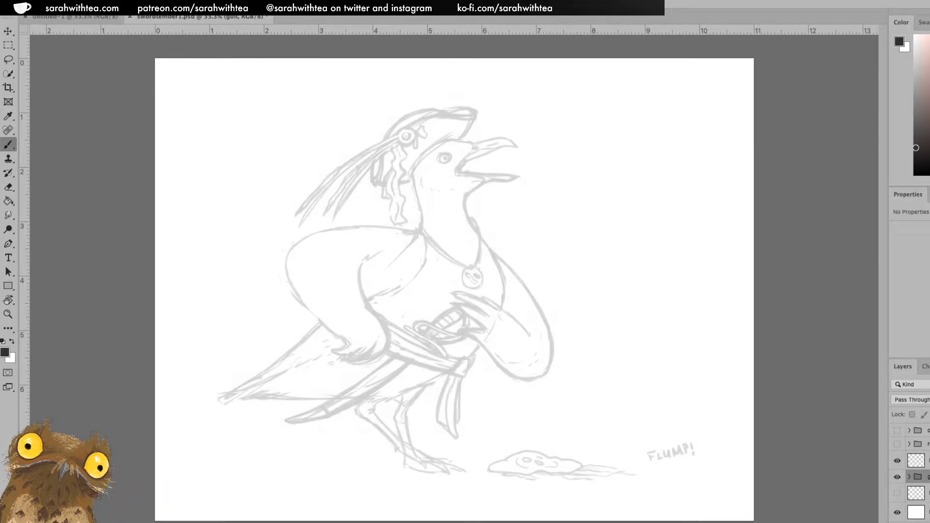
{"action": "left_click", "coordinate": [920, 460]}
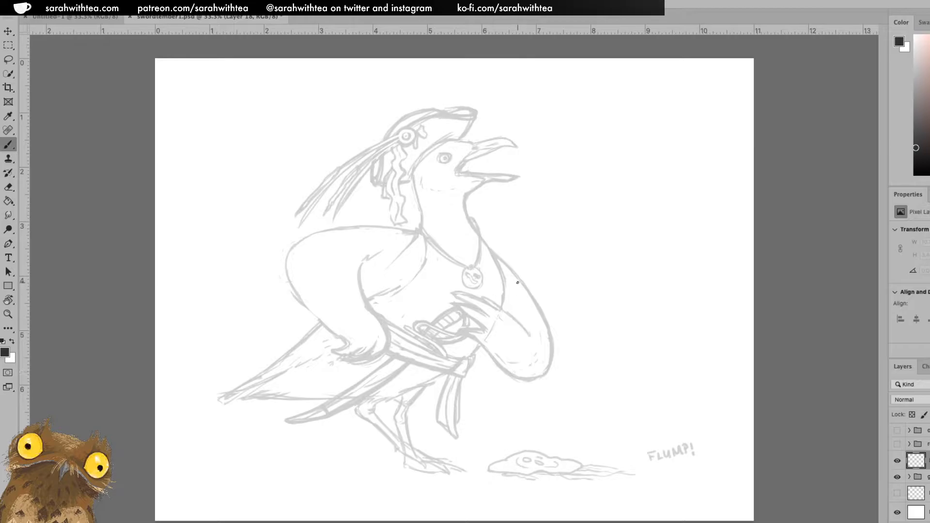
Choose the brush preset Kyle's Inkbox - Mr. Natural Brush for inking the gull
{"action": "key", "text": "s"}
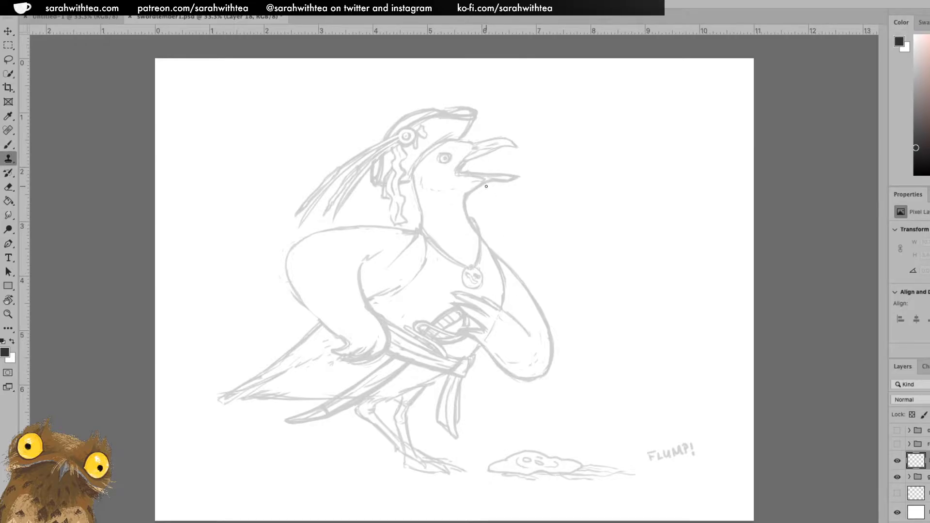
{"action": "key", "text": "z"}
{"action": "left_click", "coordinate": [485, 187]}
{"action": "left_click", "coordinate": [486, 188]}
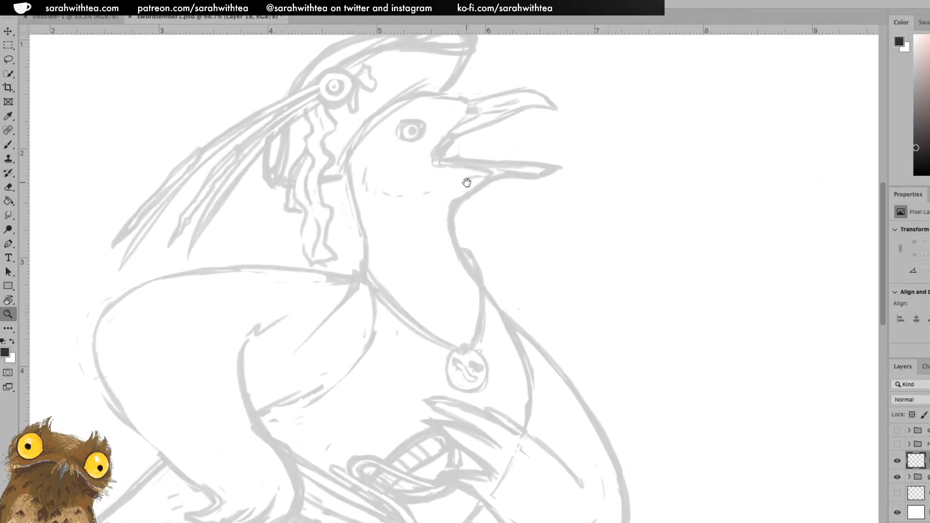
{"action": "left_click_drag", "start_coordinate": [486, 187], "coordinate": [580, 230]}
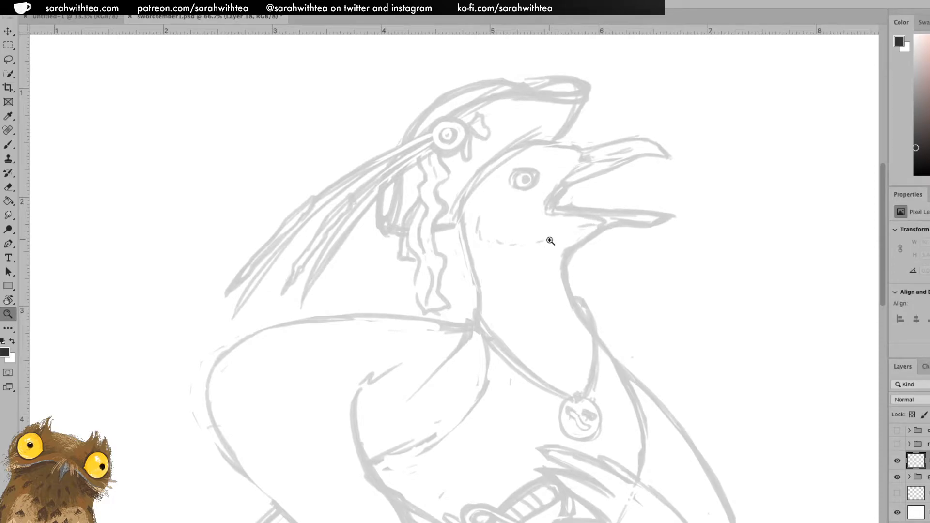
{"action": "key", "text": "b"}
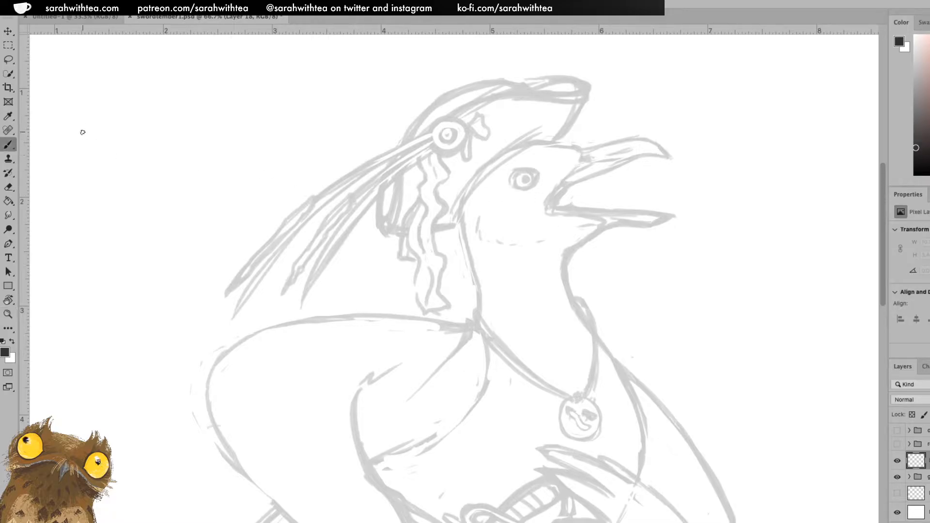
{"action": "left_click", "coordinate": [33, 5]}
{"action": "left_click_drag", "start_coordinate": [176, 61], "coordinate": [176, 91]}
{"action": "left_click", "coordinate": [149, 127]}
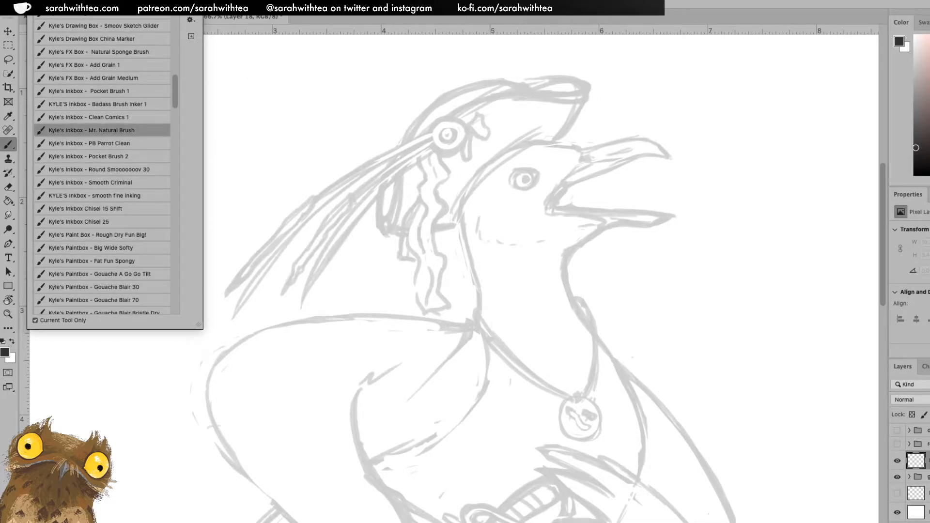
{"action": "key", "text": "Return"}
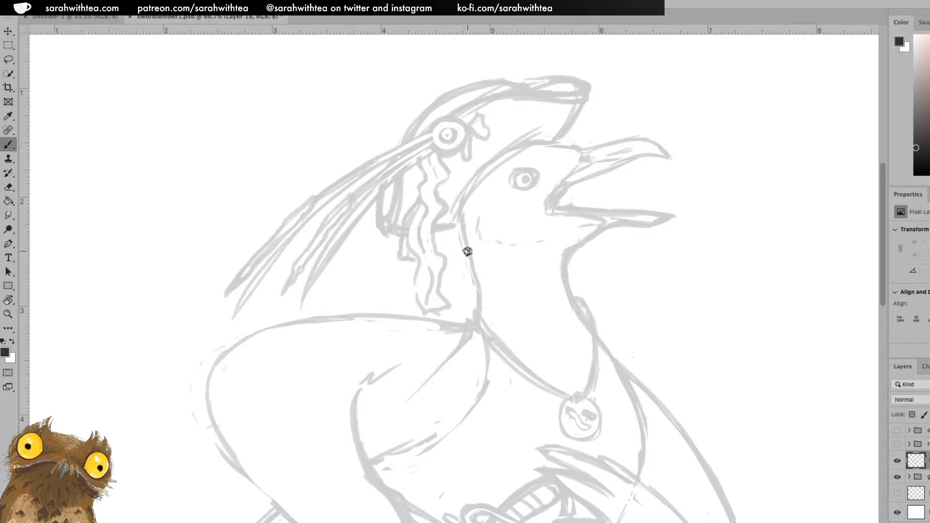
Ink the gull's eye over the sketch as a thick dark ring with a solid pupil in the centre
{"action": "left_click_drag", "start_coordinate": [506, 192], "coordinate": [490, 283]}
{"action": "key", "text": "ctrl+z"}
{"action": "key", "text": "z"}
{"action": "left_click", "coordinate": [538, 181]}
{"action": "left_click_drag", "start_coordinate": [530, 183], "coordinate": [621, 241]}
{"action": "key", "text": "b"}
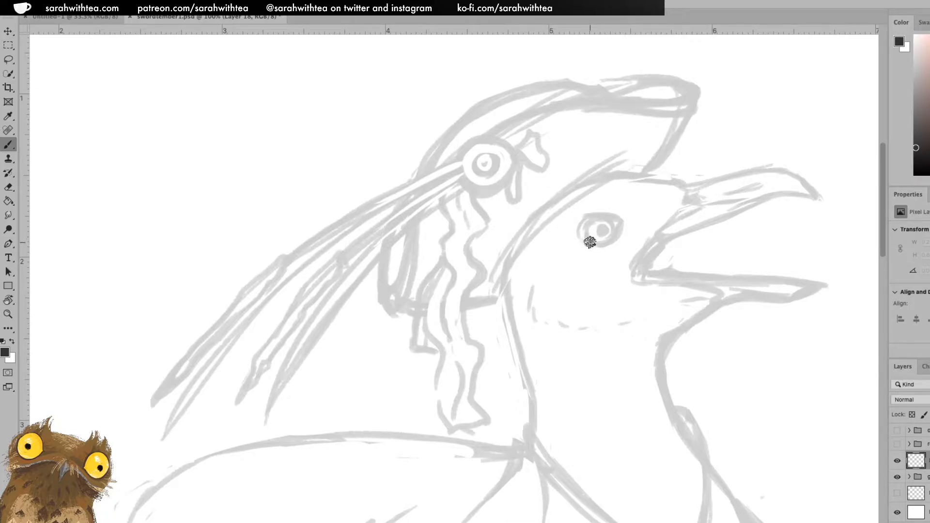
{"action": "mouse_move", "coordinate": [586, 242]}
{"action": "left_mouse_down"}
{"action": "mouse_move", "coordinate": [596, 221]}
{"action": "mouse_move", "coordinate": [615, 228]}
{"action": "left_mouse_up"}
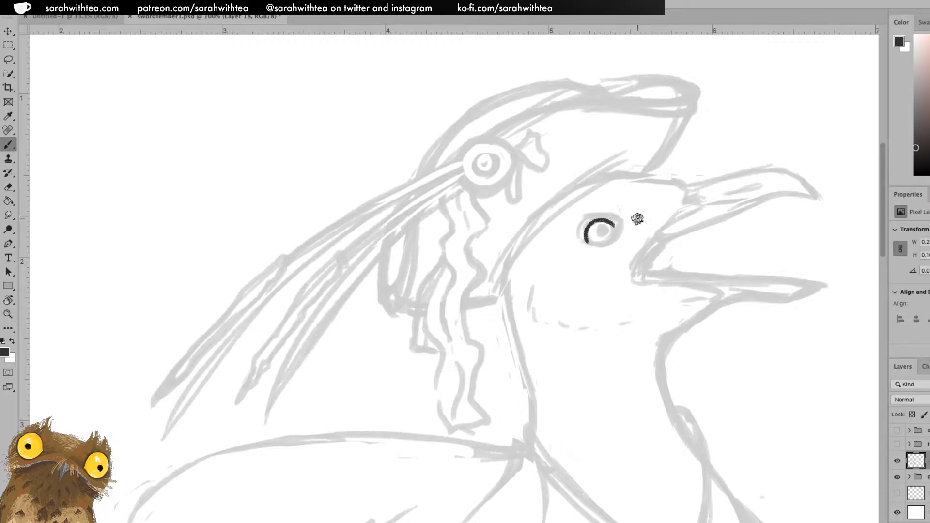
{"action": "key", "text": "ctrl+z"}
{"action": "mouse_move", "coordinate": [588, 239]}
{"action": "left_mouse_down"}
{"action": "mouse_move", "coordinate": [589, 219]}
{"action": "mouse_move", "coordinate": [614, 227]}
{"action": "mouse_move", "coordinate": [592, 216]}
{"action": "mouse_move", "coordinate": [607, 215]}
{"action": "mouse_move", "coordinate": [616, 229]}
{"action": "mouse_move", "coordinate": [600, 216]}
{"action": "mouse_move", "coordinate": [590, 221]}
{"action": "mouse_move", "coordinate": [595, 242]}
{"action": "mouse_move", "coordinate": [622, 227]}
{"action": "mouse_move", "coordinate": [595, 245]}
{"action": "mouse_move", "coordinate": [621, 222]}
{"action": "mouse_move", "coordinate": [592, 240]}
{"action": "mouse_move", "coordinate": [618, 217]}
{"action": "mouse_move", "coordinate": [604, 211]}
{"action": "mouse_move", "coordinate": [589, 214]}
{"action": "mouse_move", "coordinate": [582, 242]}
{"action": "mouse_move", "coordinate": [597, 254]}
{"action": "mouse_move", "coordinate": [656, 228]}
{"action": "mouse_move", "coordinate": [604, 226]}
{"action": "left_mouse_up"}
{"action": "key", "text": "ctrl+z"}
{"action": "key", "text": "ctrl+z"}
{"action": "key", "text": "ctrl+z"}
Ink short broken feather marks along the gull's cheek and two small ticks beneath the lower beak
{"action": "mouse_move", "coordinate": [531, 287]}
{"action": "left_mouse_down"}
{"action": "mouse_move", "coordinate": [531, 307]}
{"action": "mouse_move", "coordinate": [546, 323]}
{"action": "mouse_move", "coordinate": [603, 331]}
{"action": "mouse_move", "coordinate": [602, 342]}
{"action": "mouse_move", "coordinate": [582, 331]}
{"action": "mouse_move", "coordinate": [628, 325]}
{"action": "left_mouse_up"}
{"action": "left_click_drag", "start_coordinate": [684, 304], "coordinate": [699, 301]}
{"action": "left_click_drag", "start_coordinate": [685, 310], "coordinate": [699, 306]}
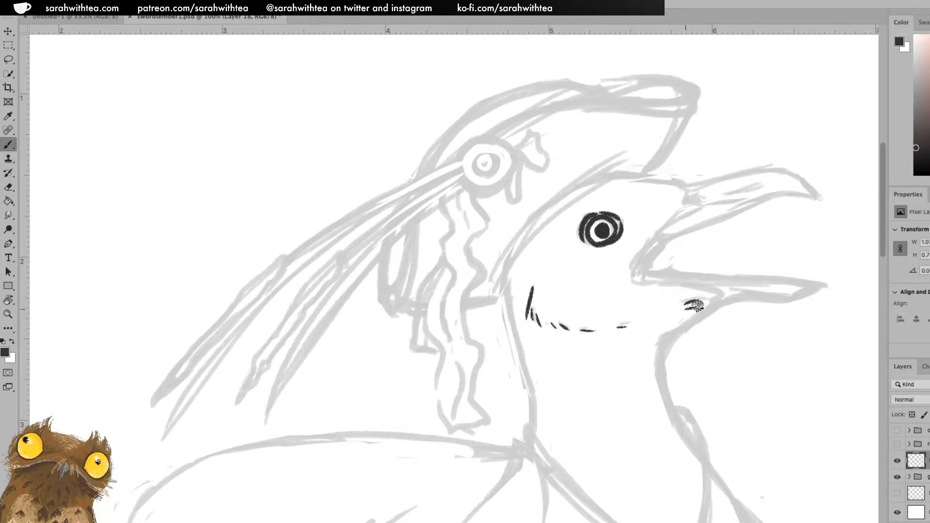
Ink the jagged edge where the beak meets the face and the curved outline of the upper beak
{"action": "mouse_move", "coordinate": [631, 279]}
{"action": "left_mouse_down"}
{"action": "mouse_move", "coordinate": [640, 253]}
{"action": "mouse_move", "coordinate": [679, 216]}
{"action": "mouse_move", "coordinate": [652, 238]}
{"action": "mouse_move", "coordinate": [708, 202]}
{"action": "mouse_move", "coordinate": [682, 200]}
{"action": "mouse_move", "coordinate": [699, 180]}
{"action": "mouse_move", "coordinate": [783, 169]}
{"action": "mouse_move", "coordinate": [825, 199]}
{"action": "left_mouse_up"}
{"action": "key", "text": "ctrl+z"}
{"action": "mouse_move", "coordinate": [685, 186]}
{"action": "left_mouse_down"}
{"action": "mouse_move", "coordinate": [770, 171]}
{"action": "mouse_move", "coordinate": [825, 196]}
{"action": "mouse_move", "coordinate": [745, 122]}
{"action": "mouse_move", "coordinate": [650, 87]}
{"action": "mouse_move", "coordinate": [585, 78]}
{"action": "mouse_move", "coordinate": [627, 108]}
{"action": "mouse_move", "coordinate": [622, 195]}
{"action": "mouse_move", "coordinate": [590, 288]}
{"action": "left_mouse_up"}
{"action": "key", "text": "ctrl+z"}
{"action": "key", "text": "r"}
{"action": "key", "text": "b"}
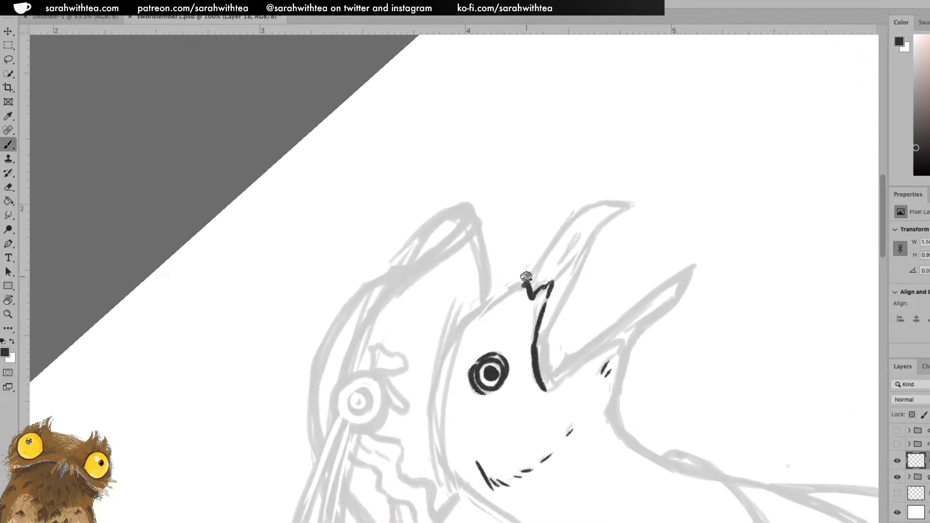
{"action": "left_click_drag", "start_coordinate": [527, 285], "coordinate": [557, 237]}
{"action": "key", "text": "ctrl+z"}
{"action": "mouse_move", "coordinate": [525, 286]}
{"action": "left_mouse_down"}
{"action": "mouse_move", "coordinate": [575, 215]}
{"action": "mouse_move", "coordinate": [632, 204]}
{"action": "left_mouse_up"}
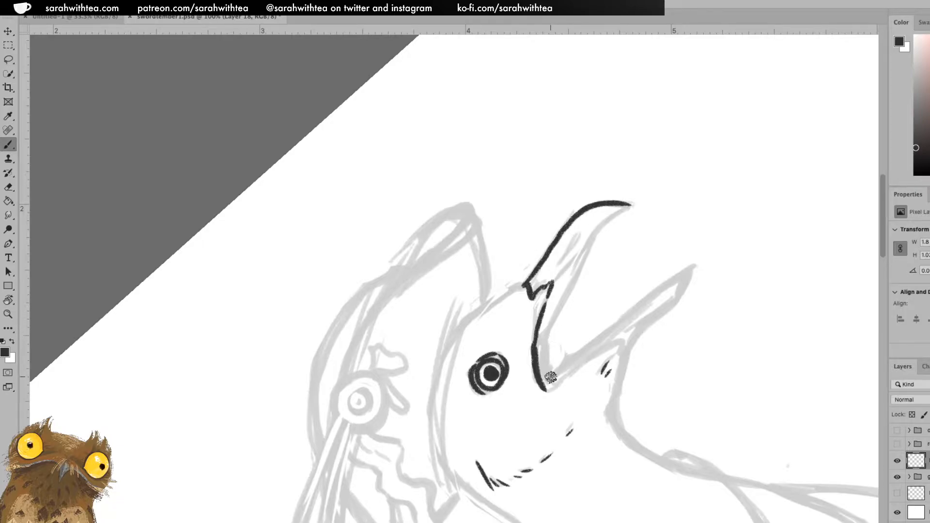
{"action": "mouse_move", "coordinate": [537, 345]}
{"action": "left_mouse_down"}
{"action": "mouse_move", "coordinate": [597, 228]}
{"action": "mouse_move", "coordinate": [629, 204]}
{"action": "left_mouse_up"}
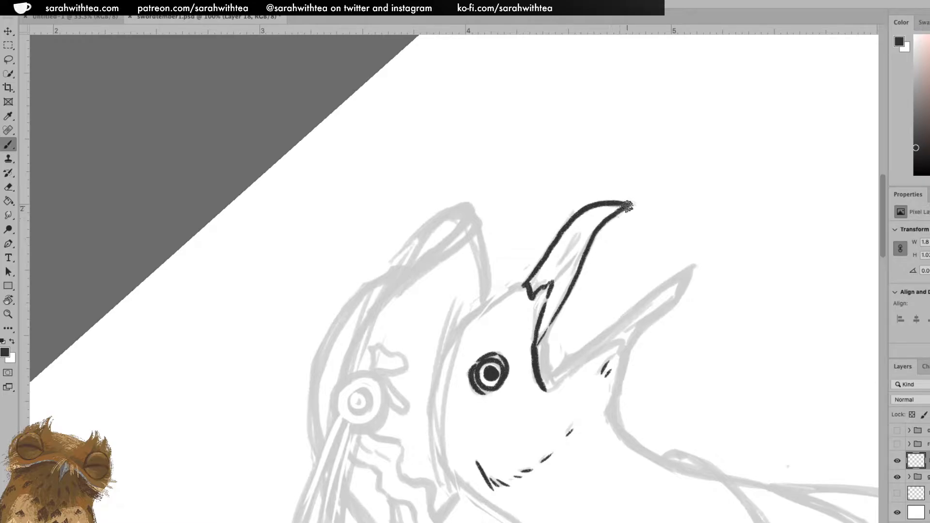
Ink the nostril mark and the inner contour lines of the upper beak down to the mouth corner
{"action": "left_click_drag", "start_coordinate": [559, 263], "coordinate": [580, 233]}
{"action": "left_click_drag", "start_coordinate": [555, 280], "coordinate": [583, 249]}
{"action": "left_click_drag", "start_coordinate": [551, 319], "coordinate": [547, 370]}
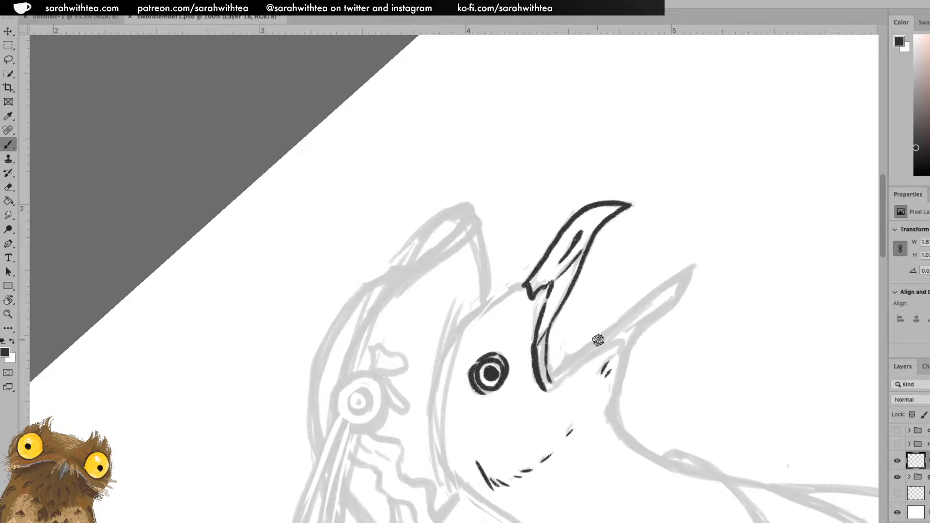
{"action": "left_click_drag", "start_coordinate": [549, 374], "coordinate": [687, 270]}
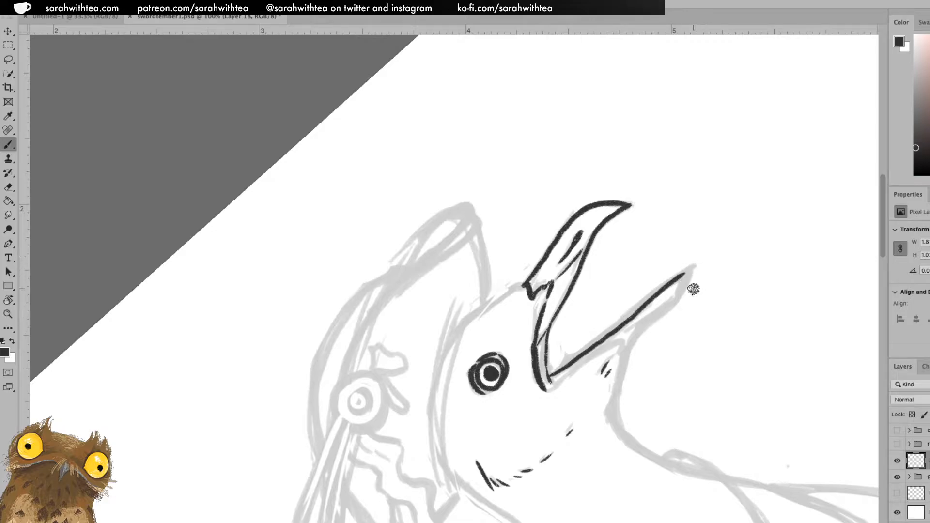
{"action": "key", "text": "ctrl+z"}
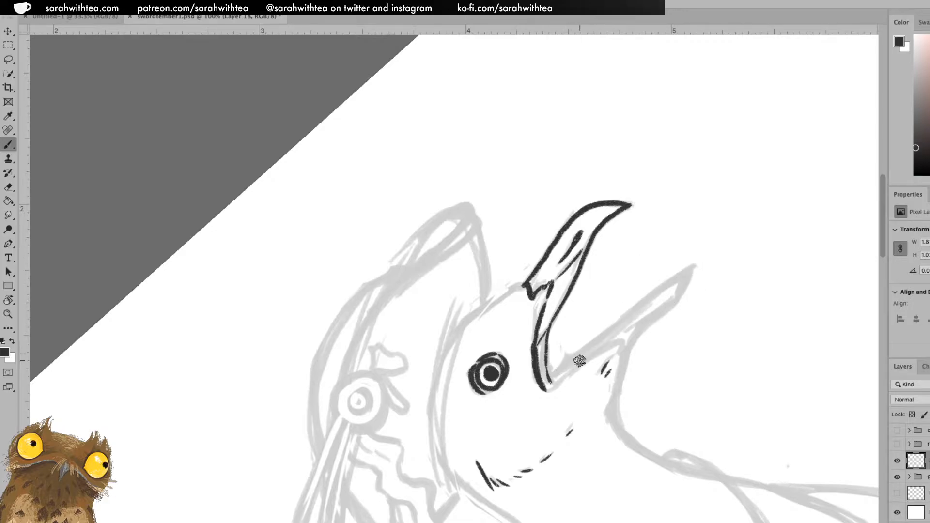
{"action": "left_click_drag", "start_coordinate": [552, 374], "coordinate": [692, 267]}
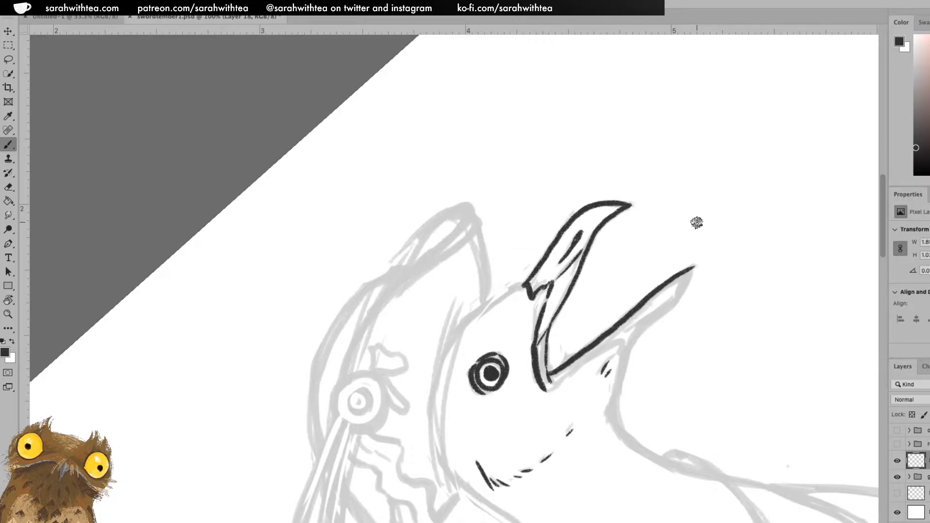
{"action": "key", "text": "ctrl+z"}
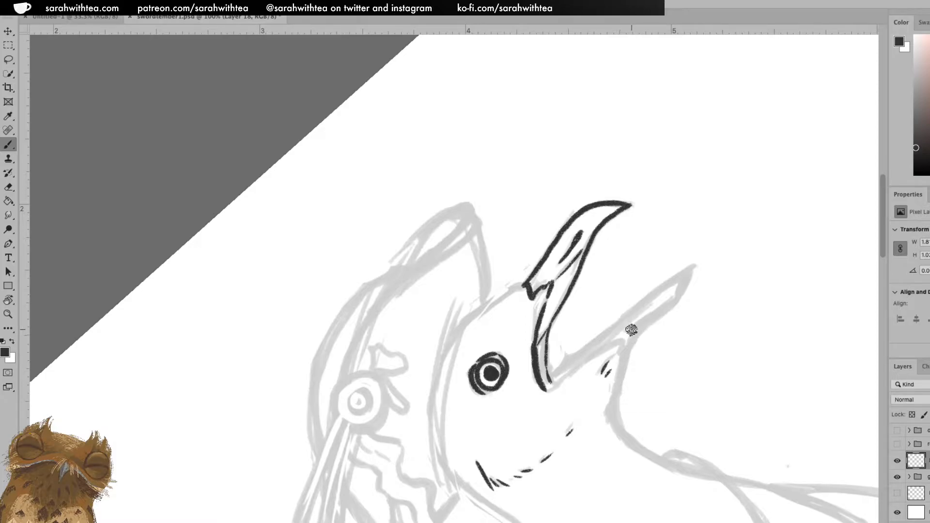
{"action": "left_click_drag", "start_coordinate": [549, 374], "coordinate": [674, 271]}
{"action": "key", "text": "ctrl+z"}
{"action": "left_click_drag", "start_coordinate": [549, 375], "coordinate": [645, 293]}
{"action": "key", "text": "ctrl+z"}
{"action": "left_click_drag", "start_coordinate": [549, 374], "coordinate": [677, 273]}
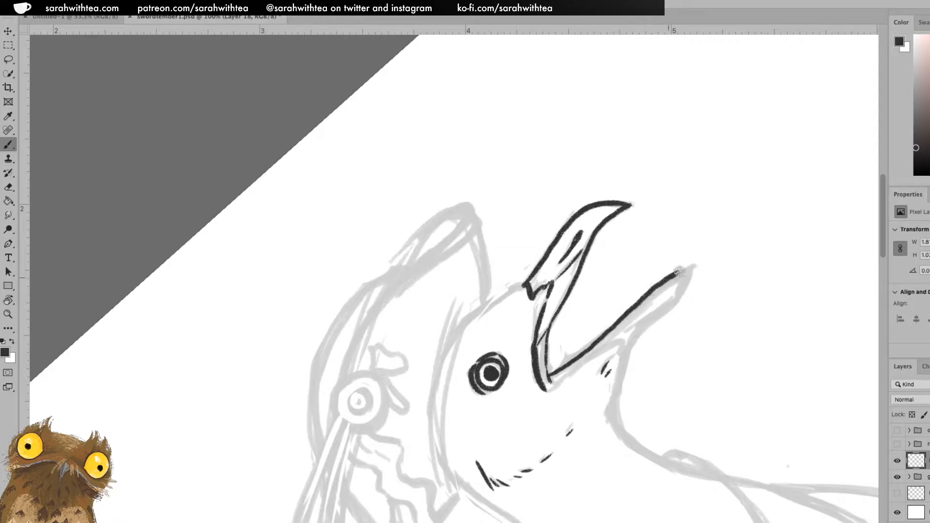
{"action": "key", "text": "ctrl+z"}
{"action": "left_click_drag", "start_coordinate": [548, 375], "coordinate": [651, 294]}
{"action": "key", "text": "ctrl+z"}
Ink the outline of the lower beak from the mouth corner to the tip and back, with its inner edge line
{"action": "left_click_drag", "start_coordinate": [549, 375], "coordinate": [696, 266]}
{"action": "mouse_move", "coordinate": [624, 364]}
{"action": "left_mouse_down"}
{"action": "mouse_move", "coordinate": [631, 341]}
{"action": "mouse_move", "coordinate": [697, 266]}
{"action": "left_mouse_up"}
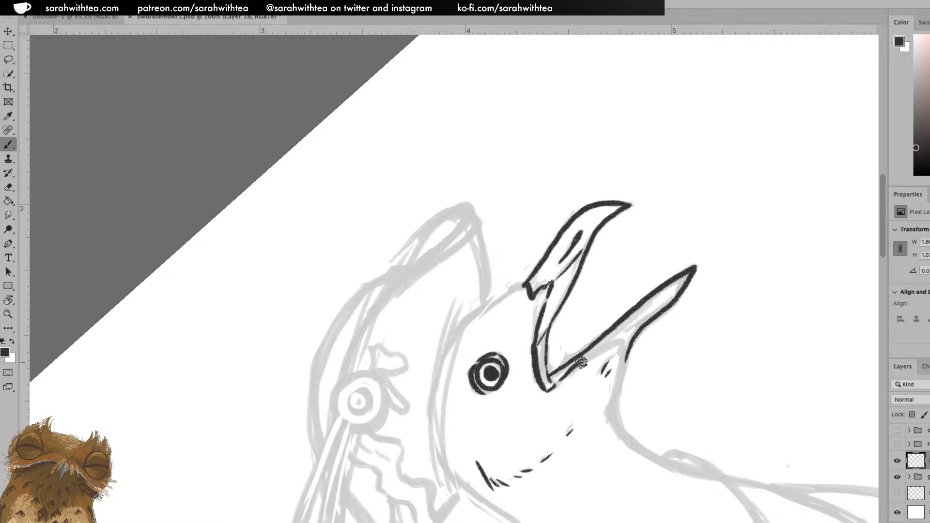
{"action": "mouse_move", "coordinate": [558, 380]}
{"action": "left_mouse_down"}
{"action": "mouse_move", "coordinate": [619, 339]}
{"action": "mouse_move", "coordinate": [623, 356]}
{"action": "mouse_move", "coordinate": [639, 315]}
{"action": "left_mouse_up"}
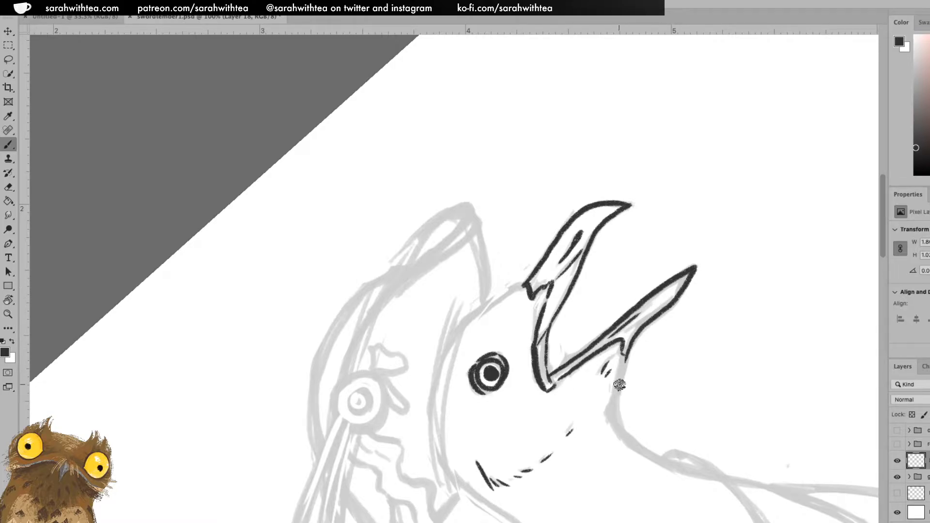
Ink the throat line below the lower beak and the forehead line running from the hat to the upper beak
{"action": "left_click_drag", "start_coordinate": [626, 358], "coordinate": [616, 421]}
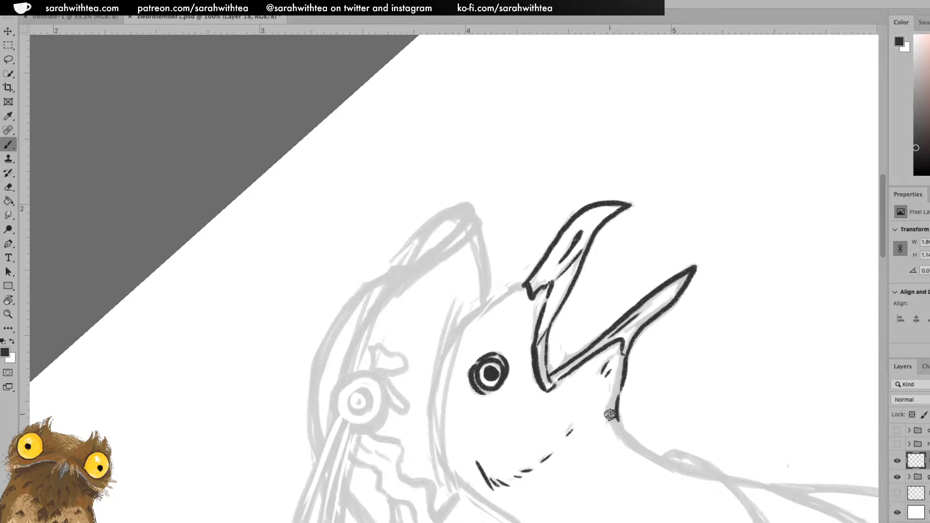
{"action": "mouse_move", "coordinate": [460, 326]}
{"action": "left_mouse_down"}
{"action": "mouse_move", "coordinate": [527, 280]}
{"action": "mouse_move", "coordinate": [492, 296]}
{"action": "mouse_move", "coordinate": [459, 330]}
{"action": "left_mouse_up"}
{"action": "key", "text": "ctrl+z"}
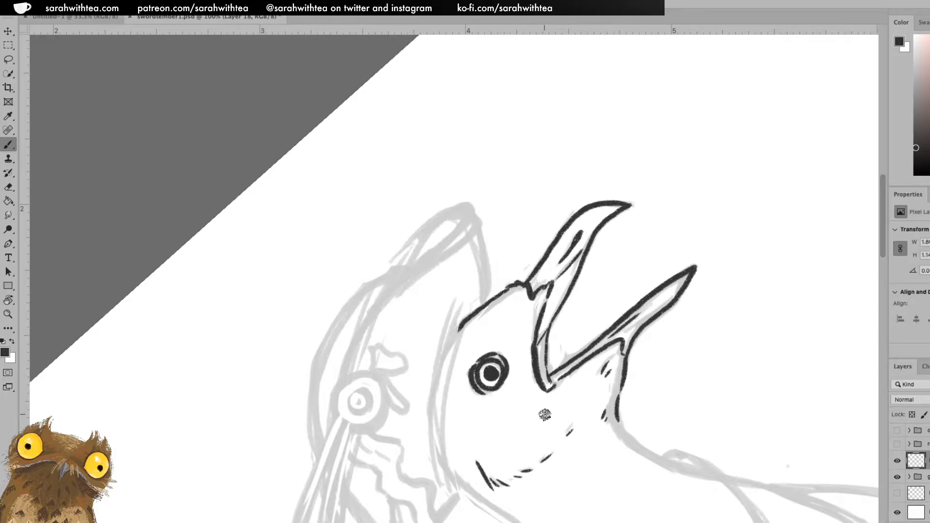
{"action": "key", "text": "Escape"}
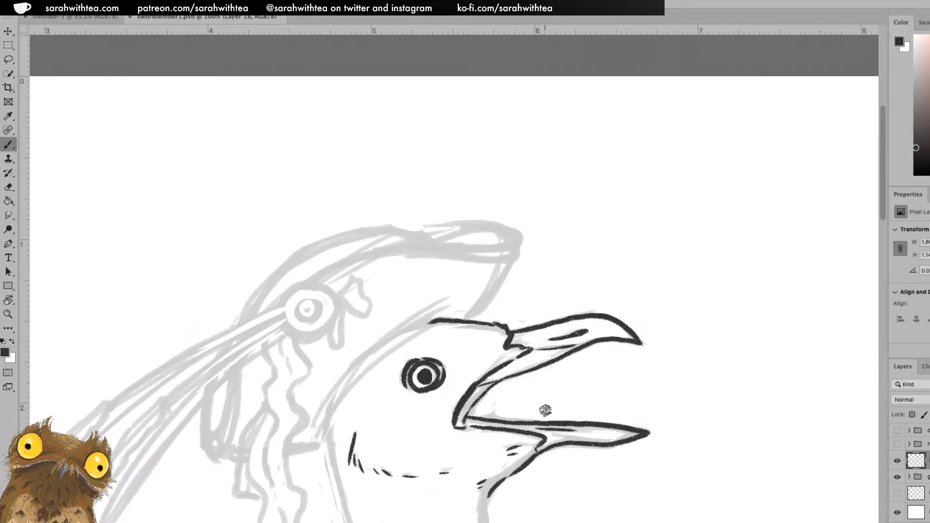
{"action": "mouse_move", "coordinate": [467, 319]}
{"action": "left_mouse_down"}
{"action": "mouse_move", "coordinate": [499, 285]}
{"action": "mouse_move", "coordinate": [521, 234]}
{"action": "left_mouse_up"}
{"action": "key", "text": "ctrl+z"}
{"action": "mouse_move", "coordinate": [469, 317]}
{"action": "left_mouse_down"}
{"action": "mouse_move", "coordinate": [506, 273]}
{"action": "mouse_move", "coordinate": [519, 235]}
{"action": "left_mouse_up"}
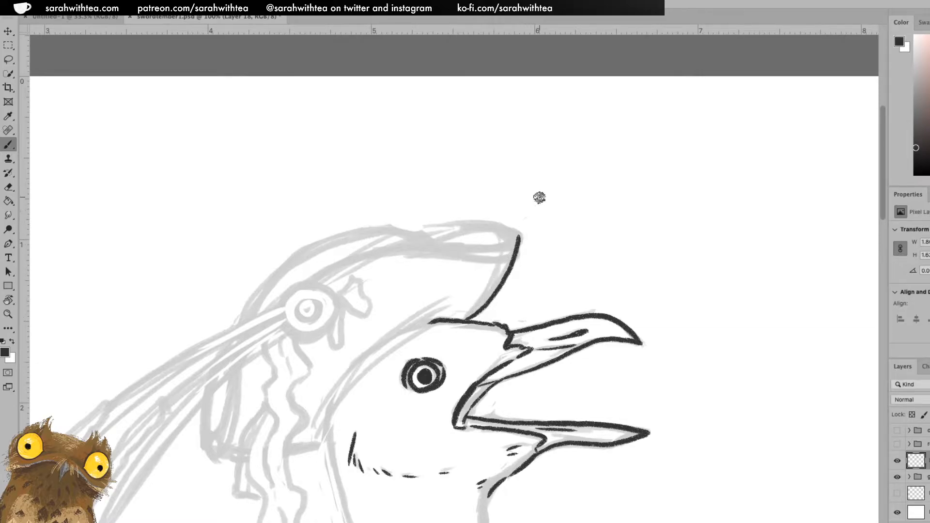
{"action": "key", "text": "ctrl+z"}
{"action": "mouse_move", "coordinate": [467, 318]}
{"action": "left_mouse_down"}
{"action": "mouse_move", "coordinate": [506, 278]}
{"action": "mouse_move", "coordinate": [519, 225]}
{"action": "left_mouse_up"}
{"action": "key", "text": "ctrl+z"}
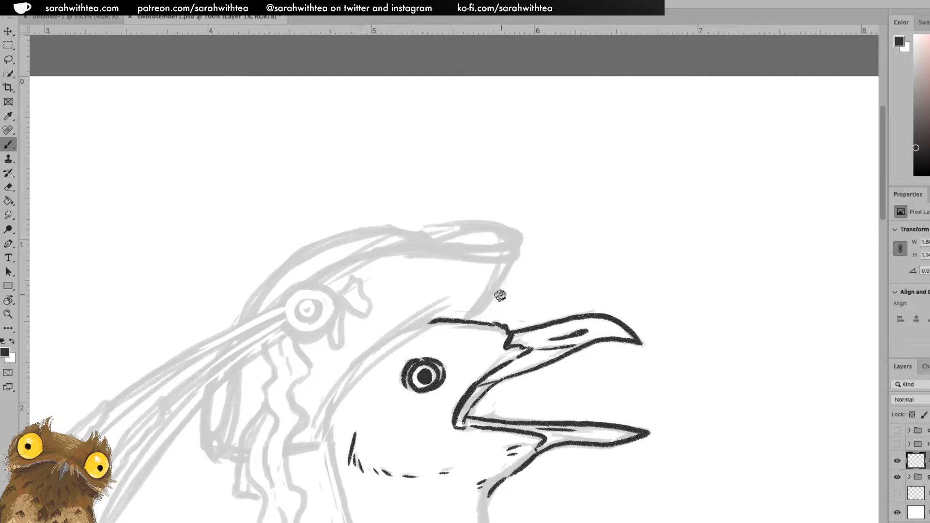
Ink the hat's front edge above the beak and its lower brim curving around the head to the nape
{"action": "mouse_move", "coordinate": [466, 321]}
{"action": "left_mouse_down"}
{"action": "mouse_move", "coordinate": [505, 282]}
{"action": "mouse_move", "coordinate": [523, 237]}
{"action": "left_mouse_up"}
{"action": "mouse_move", "coordinate": [322, 442]}
{"action": "left_mouse_down"}
{"action": "mouse_move", "coordinate": [370, 355]}
{"action": "mouse_move", "coordinate": [438, 309]}
{"action": "left_mouse_up"}
{"action": "mouse_move", "coordinate": [324, 436]}
{"action": "left_mouse_down"}
{"action": "mouse_move", "coordinate": [339, 400]}
{"action": "mouse_move", "coordinate": [435, 319]}
{"action": "left_mouse_up"}
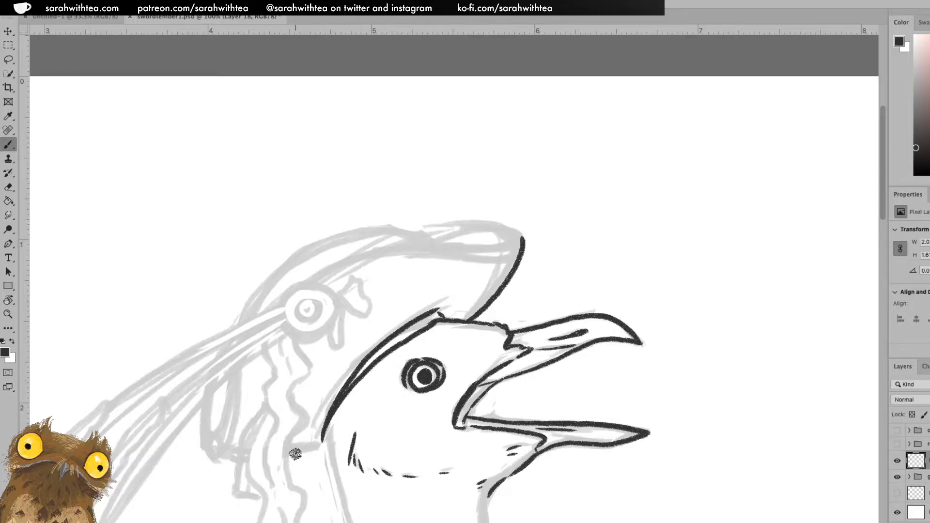
{"action": "left_click_drag", "start_coordinate": [293, 451], "coordinate": [323, 445]}
{"action": "key", "text": "ctrl+z"}
Ink the back of the gull's neck down to the shoulder and the front of the neck below the throat
{"action": "left_click_drag", "start_coordinate": [416, 388], "coordinate": [491, 178]}
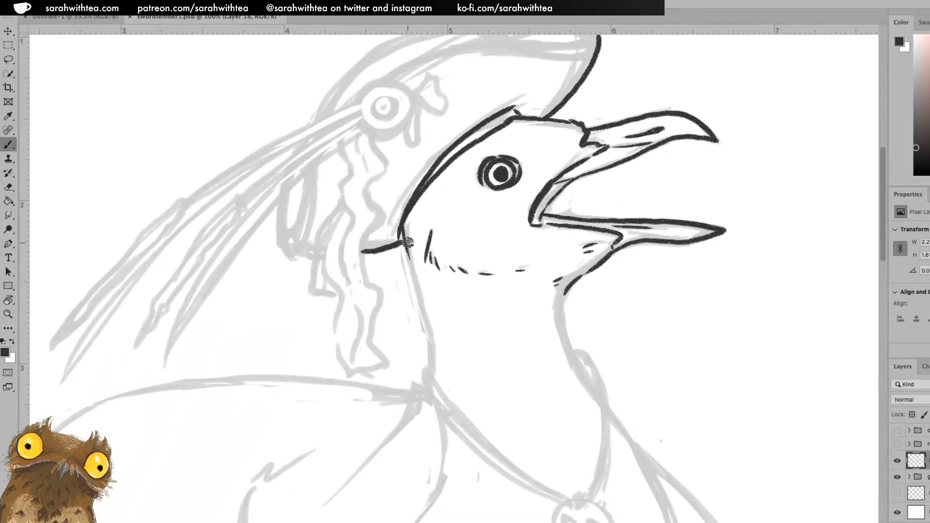
{"action": "mouse_move", "coordinate": [403, 226]}
{"action": "left_mouse_down"}
{"action": "mouse_move", "coordinate": [435, 354]}
{"action": "mouse_move", "coordinate": [431, 346]}
{"action": "mouse_move", "coordinate": [430, 374]}
{"action": "left_mouse_up"}
{"action": "mouse_move", "coordinate": [565, 287]}
{"action": "left_mouse_down"}
{"action": "mouse_move", "coordinate": [571, 367]}
{"action": "mouse_move", "coordinate": [565, 339]}
{"action": "mouse_move", "coordinate": [601, 398]}
{"action": "left_mouse_up"}
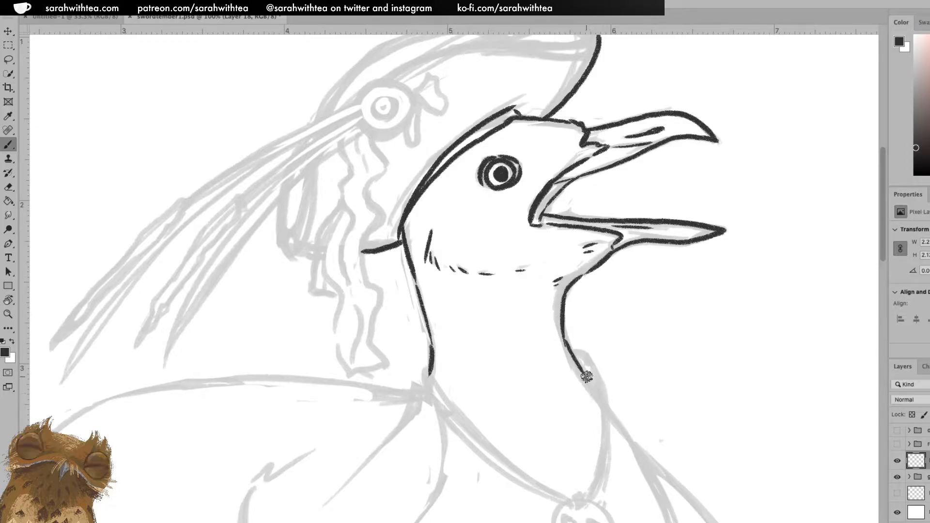
Ink the front contour of the gull's chest from the neck down to the wing resting on the sword hilt
{"action": "mouse_move", "coordinate": [647, 430]}
{"action": "left_mouse_down"}
{"action": "mouse_move", "coordinate": [546, 245]}
{"action": "mouse_move", "coordinate": [548, 305]}
{"action": "mouse_move", "coordinate": [546, 295]}
{"action": "mouse_move", "coordinate": [598, 403]}
{"action": "left_mouse_up"}
{"action": "left_click_drag", "start_coordinate": [604, 434], "coordinate": [575, 324]}
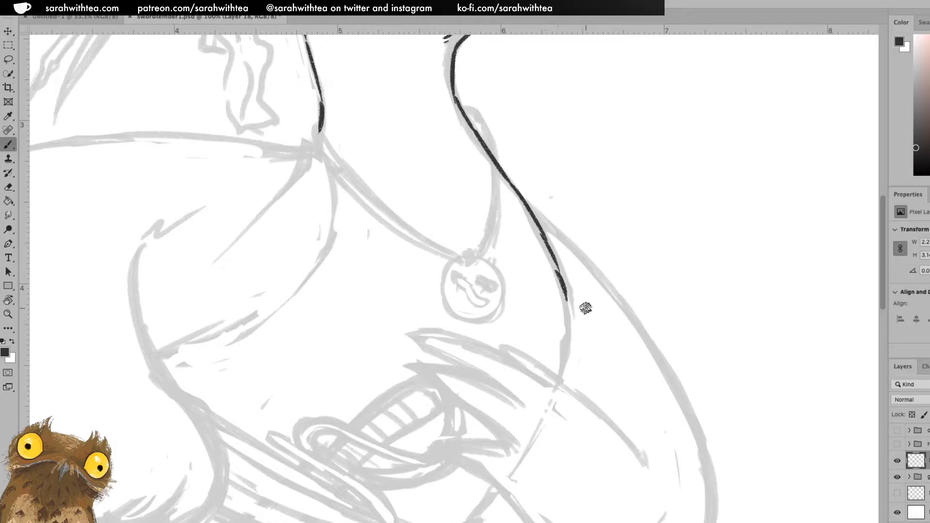
{"action": "left_click_drag", "start_coordinate": [557, 291], "coordinate": [562, 359]}
{"action": "left_click_drag", "start_coordinate": [557, 325], "coordinate": [563, 376]}
{"action": "key", "text": "ctrl+z"}
{"action": "left_click_drag", "start_coordinate": [566, 340], "coordinate": [563, 375]}
{"action": "left_click_drag", "start_coordinate": [535, 316], "coordinate": [774, 400]}
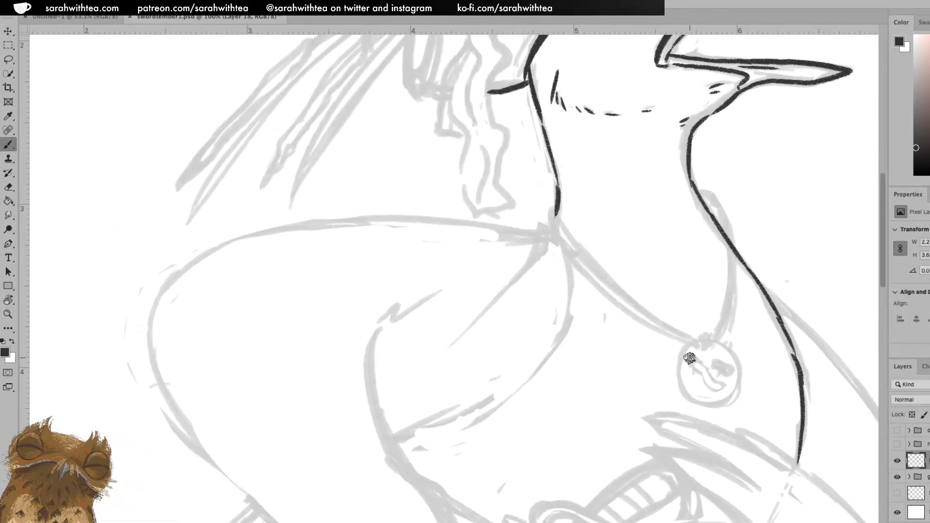
Ink two short fold lines meeting at the inner elbow crease of the gull's bent wing
{"action": "mouse_move", "coordinate": [477, 306]}
{"action": "left_mouse_down"}
{"action": "mouse_move", "coordinate": [604, 322]}
{"action": "mouse_move", "coordinate": [505, 342]}
{"action": "mouse_move", "coordinate": [492, 357]}
{"action": "mouse_move", "coordinate": [553, 313]}
{"action": "left_mouse_up"}
{"action": "key", "text": "ctrl+z"}
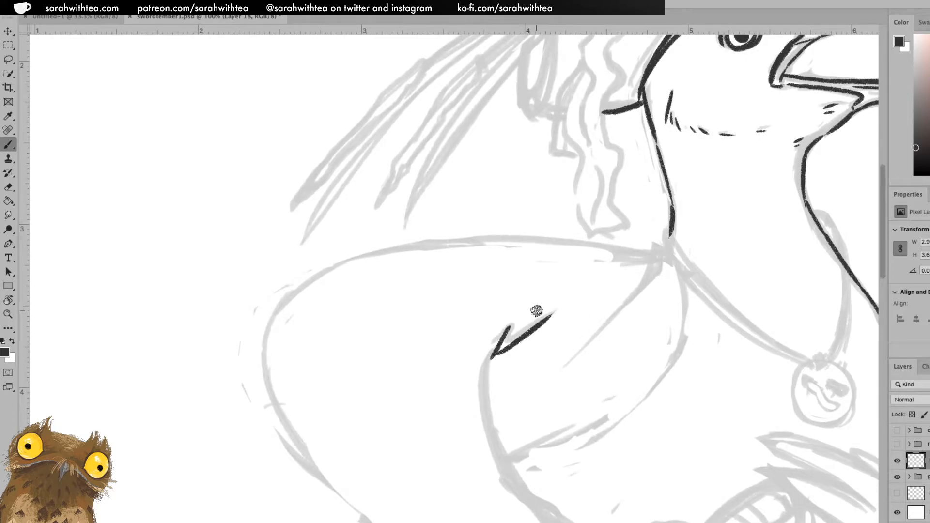
{"action": "key", "text": "ctrl+z"}
{"action": "key", "text": "ctrl+z"}
{"action": "mouse_move", "coordinate": [553, 313]}
{"action": "left_mouse_down"}
{"action": "mouse_move", "coordinate": [490, 354]}
{"action": "mouse_move", "coordinate": [498, 342]}
{"action": "left_mouse_up"}
{"action": "key", "text": "ctrl+z"}
{"action": "key", "text": "ctrl+z"}
{"action": "left_click_drag", "start_coordinate": [552, 310], "coordinate": [486, 361]}
{"action": "left_click_drag", "start_coordinate": [506, 325], "coordinate": [484, 362]}
{"action": "key", "text": "ctrl+z"}
{"action": "key", "text": "ctrl+z"}
{"action": "left_click_drag", "start_coordinate": [554, 308], "coordinate": [493, 360]}
{"action": "left_click_drag", "start_coordinate": [505, 328], "coordinate": [486, 367]}
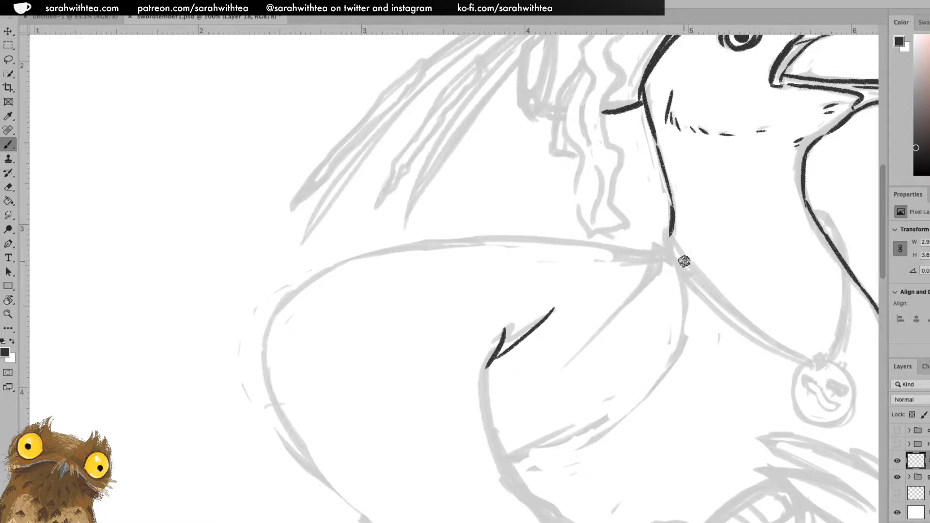
Ink the shoulder curve below the neck, the bent wing's inner edge and the short feather lines under the upper wing
{"action": "scroll", "coordinate": [685, 260], "scroll_direction": "down", "scroll_amount": 8}
{"action": "scroll", "coordinate": [684, 260], "scroll_direction": "right", "scroll_amount": 5}
{"action": "key", "text": "z"}
{"action": "left_click", "coordinate": [638, 237], "text": "alt"}
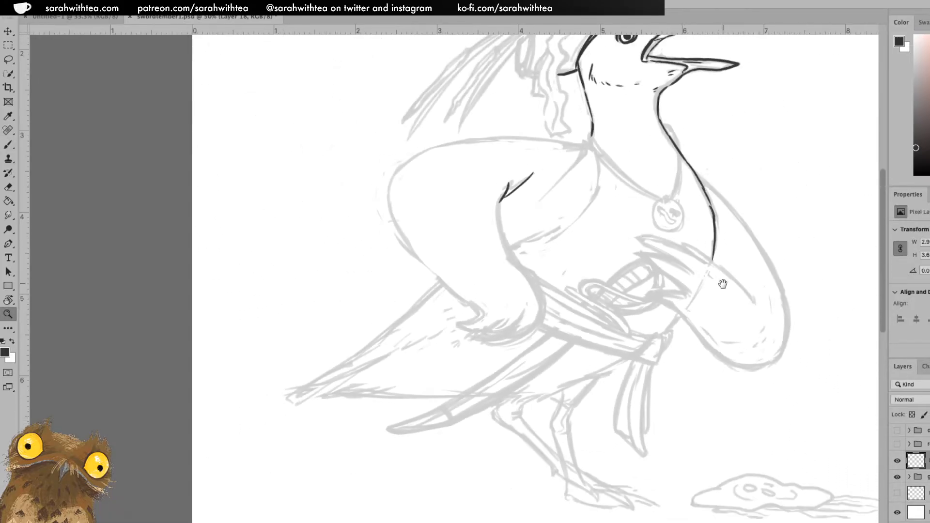
{"action": "left_click_drag", "start_coordinate": [723, 284], "coordinate": [651, 385]}
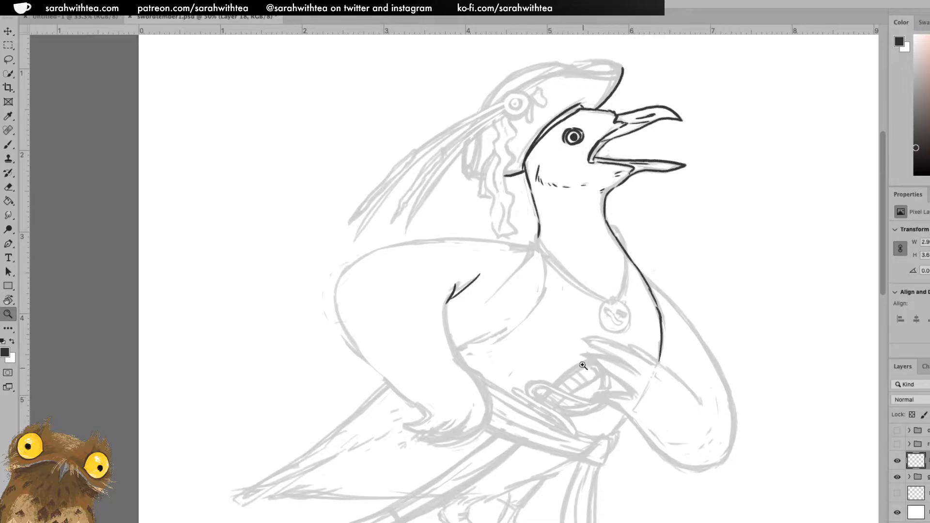
{"action": "key", "text": "b"}
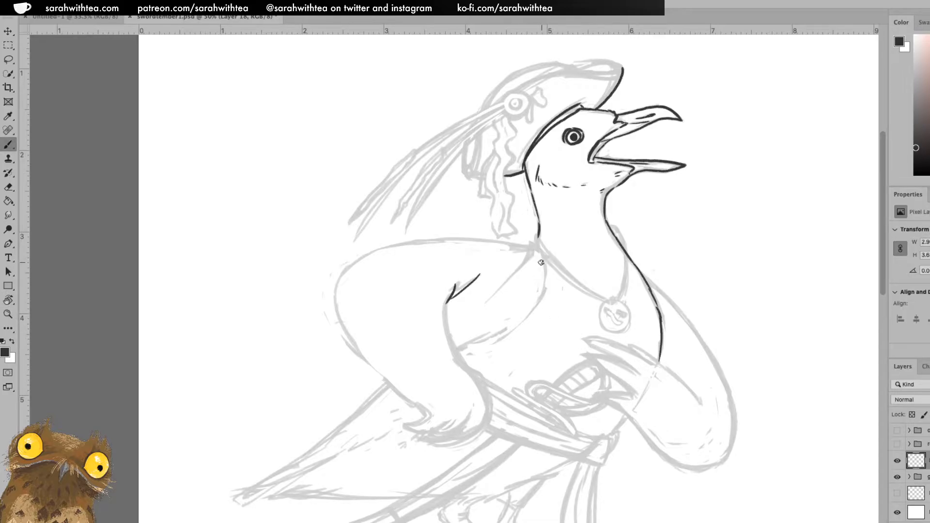
{"action": "left_click_drag", "start_coordinate": [543, 258], "coordinate": [544, 275]}
{"action": "left_click_drag", "start_coordinate": [459, 346], "coordinate": [504, 331]}
{"action": "key", "text": "ctrl+z"}
{"action": "key", "text": "ctrl+z"}
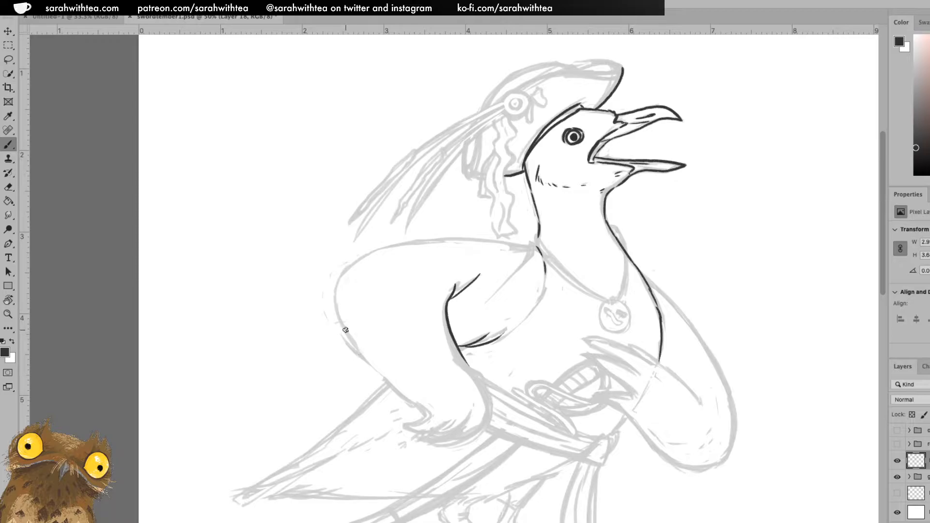
Ink the outer contour of the bent wing from the shoulder around the elbow to the wrist
{"action": "left_click_drag", "start_coordinate": [346, 329], "coordinate": [402, 392]}
{"action": "key", "text": "ctrl+z"}
{"action": "key", "text": "ctrl+z"}
{"action": "left_click_drag", "start_coordinate": [354, 345], "coordinate": [420, 406]}
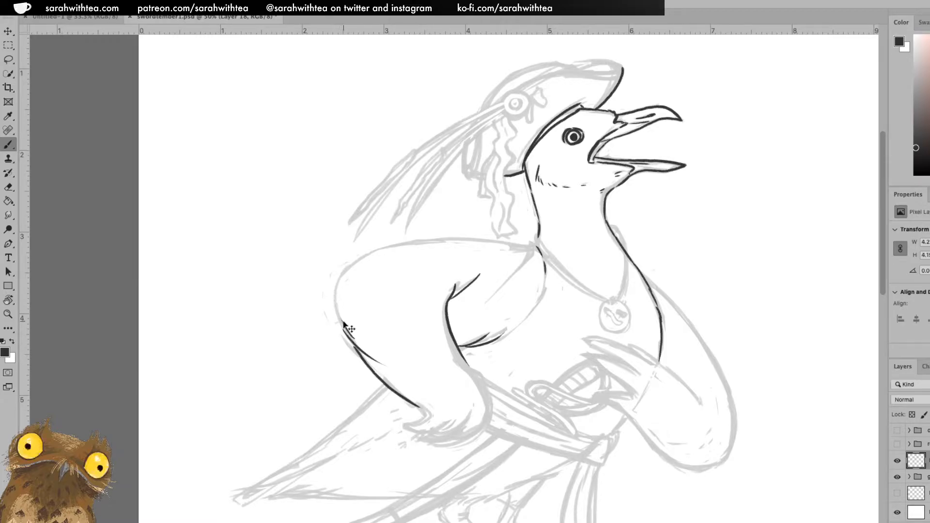
{"action": "key", "text": "ctrl+z"}
{"action": "key", "text": "ctrl+z"}
{"action": "key", "text": "ctrl+z"}
{"action": "mouse_move", "coordinate": [635, 251]}
{"action": "left_mouse_down"}
{"action": "mouse_move", "coordinate": [436, 269]}
{"action": "mouse_move", "coordinate": [420, 283]}
{"action": "left_mouse_up"}
{"action": "left_click_drag", "start_coordinate": [379, 360], "coordinate": [382, 325]}
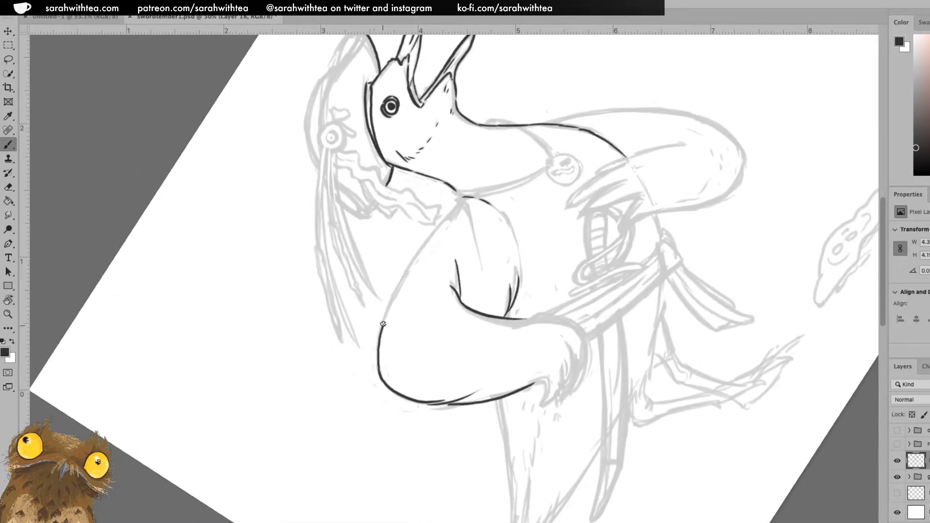
{"action": "left_click_drag", "start_coordinate": [395, 291], "coordinate": [429, 236]}
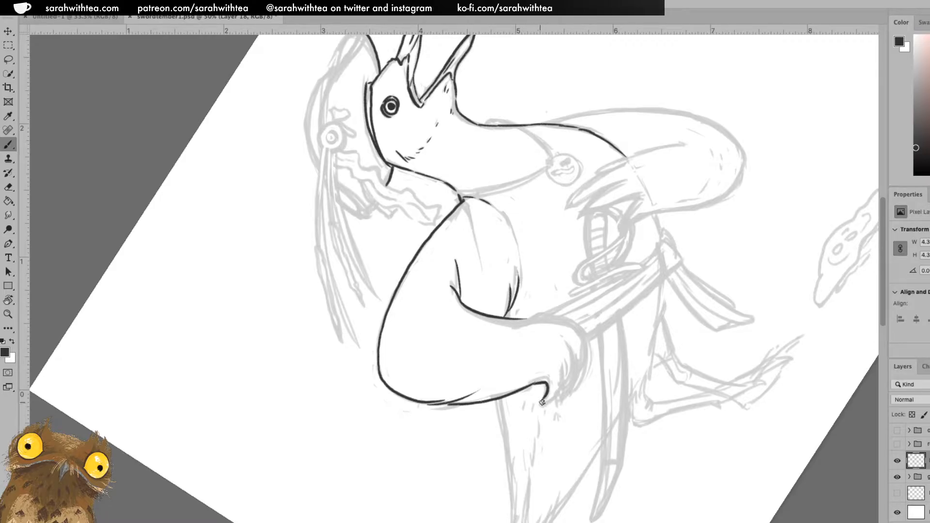
Ink the curled, finger-like feathers of the wing tip on the hip and restore the canvas to its upright angle
{"action": "key", "text": "ctrl+z"}
{"action": "key", "text": "ctrl+z"}
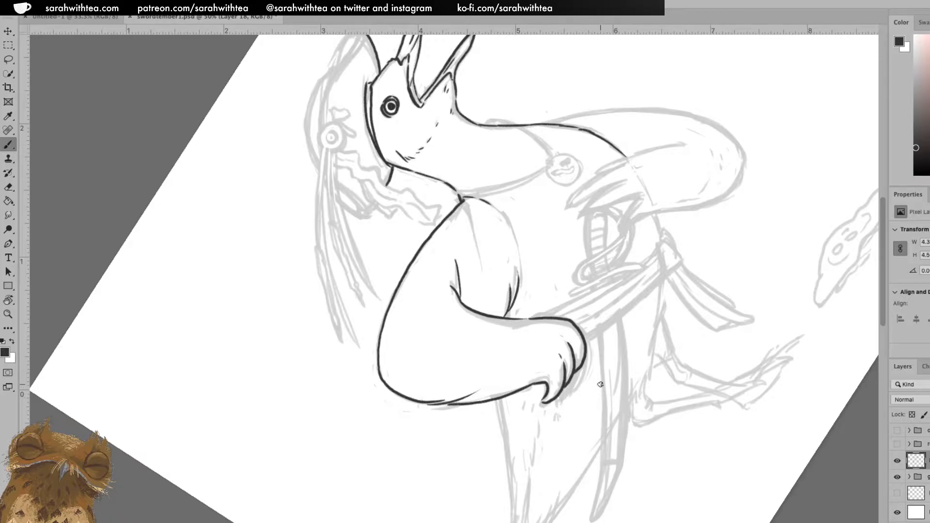
{"action": "key", "text": "Escape"}
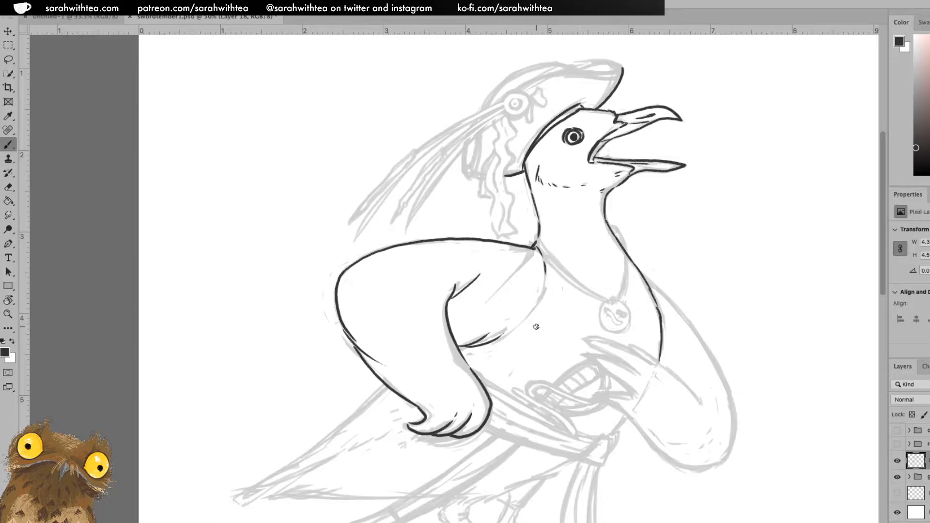
Ink the round hat button as concentric circles with a small mark in the centre
{"action": "key", "text": "z"}
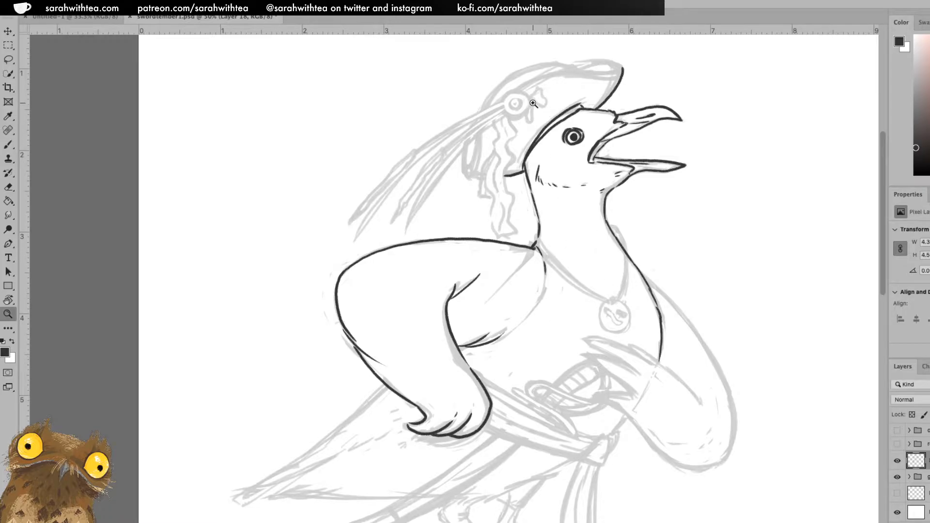
{"action": "left_click", "coordinate": [535, 106]}
{"action": "left_click_drag", "start_coordinate": [510, 112], "coordinate": [562, 194]}
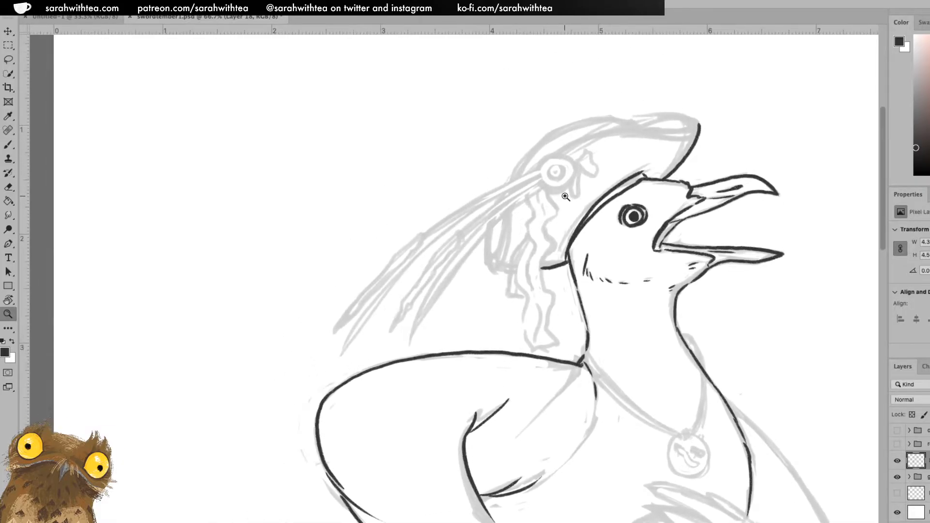
{"action": "left_click", "coordinate": [563, 196]}
{"action": "key", "text": "b"}
{"action": "left_click_drag", "start_coordinate": [547, 157], "coordinate": [553, 157]}
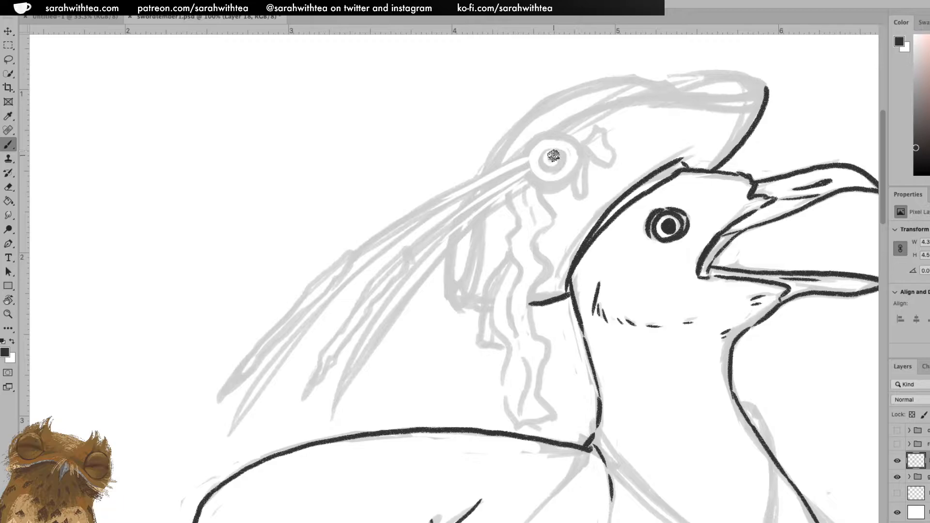
{"action": "mouse_move", "coordinate": [539, 165]}
{"action": "left_mouse_down"}
{"action": "mouse_move", "coordinate": [562, 172]}
{"action": "mouse_move", "coordinate": [565, 147]}
{"action": "mouse_move", "coordinate": [534, 160]}
{"action": "mouse_move", "coordinate": [529, 173]}
{"action": "mouse_move", "coordinate": [547, 187]}
{"action": "mouse_move", "coordinate": [574, 174]}
{"action": "mouse_move", "coordinate": [581, 152]}
{"action": "mouse_move", "coordinate": [569, 138]}
{"action": "mouse_move", "coordinate": [532, 142]}
{"action": "left_mouse_up"}
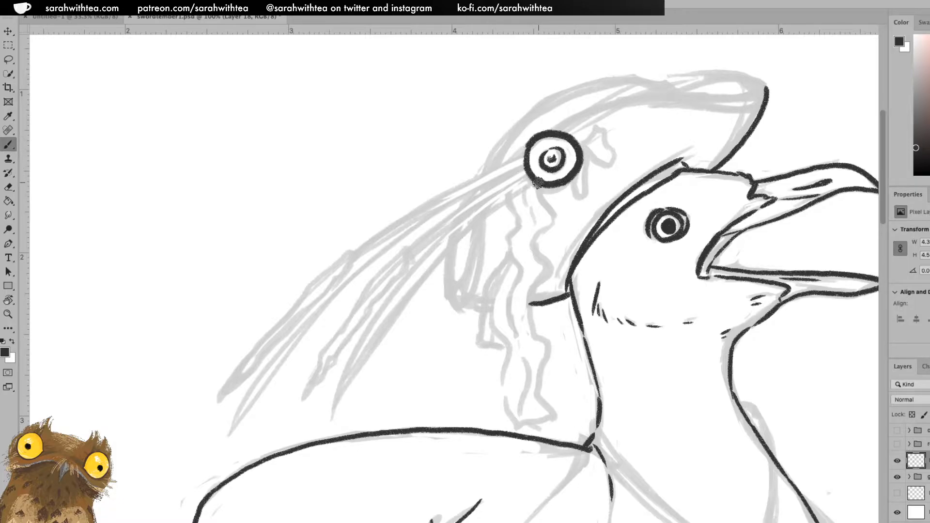
Ink the short ribbon ends beside the hat button and the folded upper brim running to the hat's front tip
{"action": "mouse_move", "coordinate": [586, 153]}
{"action": "left_mouse_down"}
{"action": "mouse_move", "coordinate": [587, 199]}
{"action": "mouse_move", "coordinate": [565, 231]}
{"action": "mouse_move", "coordinate": [574, 173]}
{"action": "mouse_move", "coordinate": [567, 230]}
{"action": "left_mouse_up"}
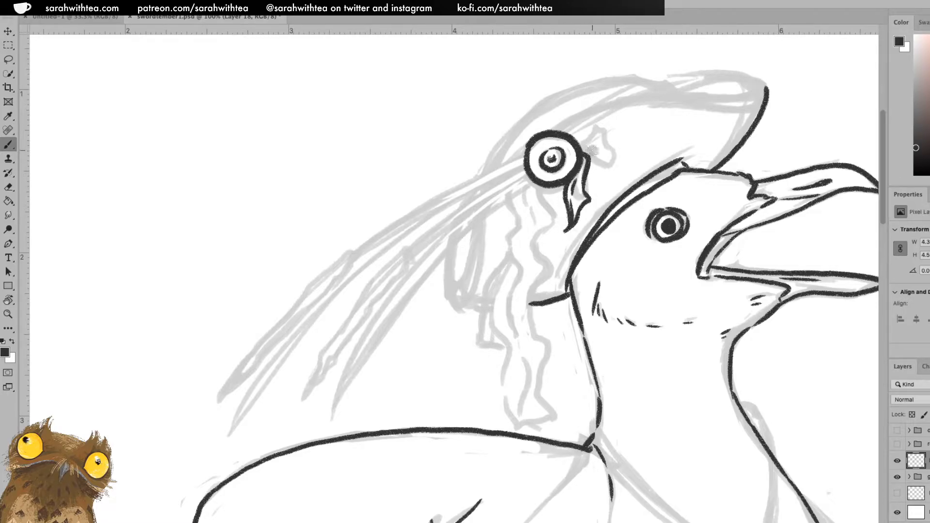
{"action": "mouse_move", "coordinate": [581, 144]}
{"action": "left_mouse_down"}
{"action": "mouse_move", "coordinate": [602, 134]}
{"action": "mouse_move", "coordinate": [612, 160]}
{"action": "mouse_move", "coordinate": [594, 193]}
{"action": "mouse_move", "coordinate": [585, 174]}
{"action": "left_mouse_up"}
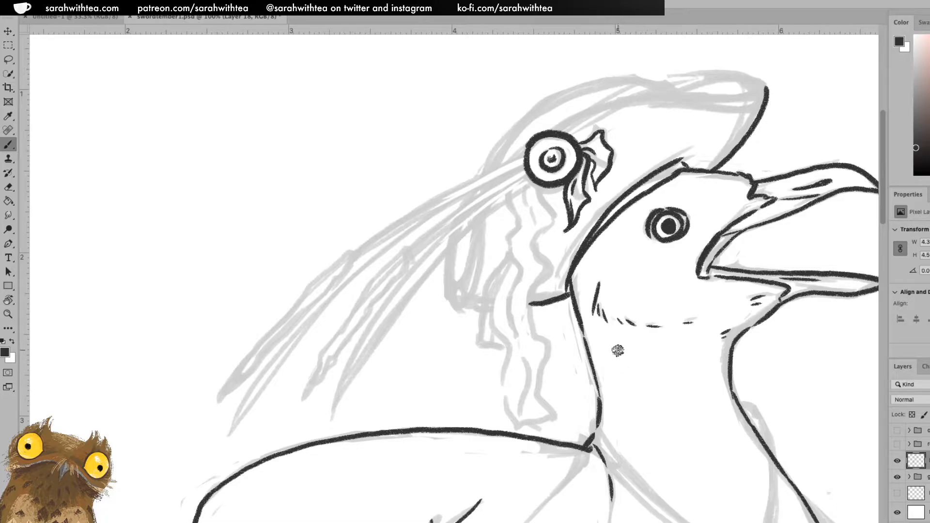
{"action": "mouse_move", "coordinate": [556, 129]}
{"action": "left_mouse_down"}
{"action": "mouse_move", "coordinate": [617, 101]}
{"action": "mouse_move", "coordinate": [755, 90]}
{"action": "mouse_move", "coordinate": [747, 80]}
{"action": "mouse_move", "coordinate": [685, 80]}
{"action": "mouse_move", "coordinate": [758, 75]}
{"action": "left_mouse_up"}
{"action": "left_click_drag", "start_coordinate": [588, 115], "coordinate": [763, 93]}
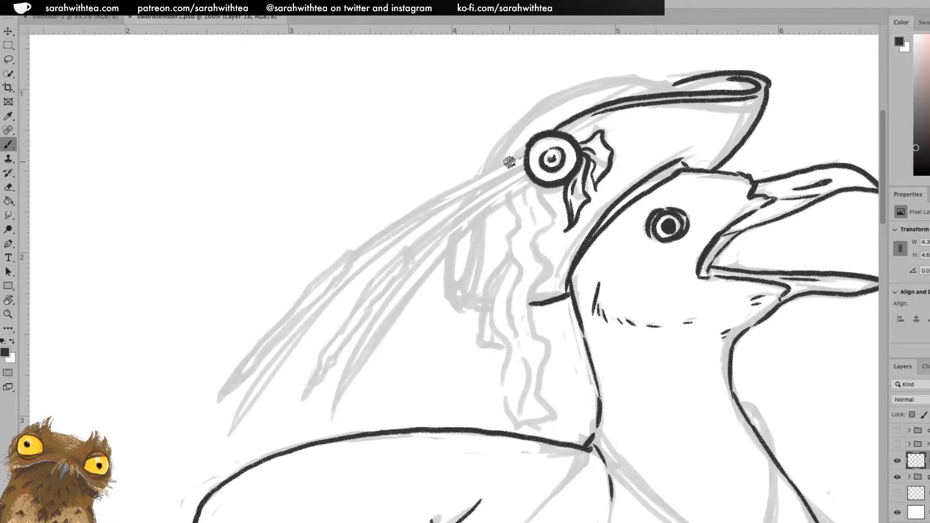
Ink the uppermost feather's shaft as two close curved lines running back from the hat button
{"action": "left_click_drag", "start_coordinate": [357, 250], "coordinate": [475, 177]}
{"action": "key", "text": "ctrl+z"}
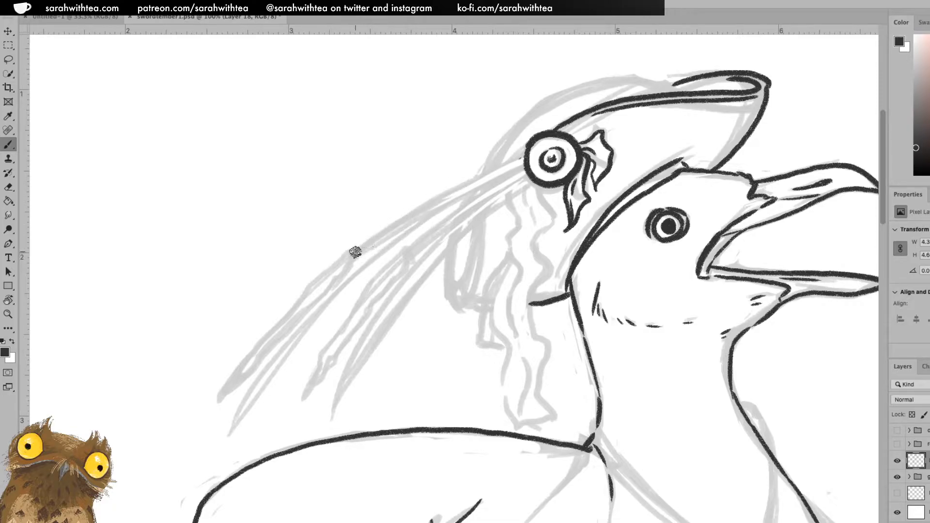
{"action": "left_click_drag", "start_coordinate": [359, 247], "coordinate": [430, 205]}
{"action": "key", "text": "ctrl+z"}
{"action": "left_click_drag", "start_coordinate": [353, 251], "coordinate": [525, 154]}
{"action": "key", "text": "ctrl+z"}
{"action": "left_click_drag", "start_coordinate": [346, 255], "coordinate": [396, 211]}
{"action": "key", "text": "ctrl+z"}
{"action": "left_click_drag", "start_coordinate": [347, 256], "coordinate": [436, 191]}
{"action": "key", "text": "ctrl+z"}
{"action": "mouse_move", "coordinate": [350, 254]}
{"action": "left_mouse_down"}
{"action": "mouse_move", "coordinate": [442, 191]}
{"action": "mouse_move", "coordinate": [524, 156]}
{"action": "left_mouse_up"}
{"action": "mouse_move", "coordinate": [349, 253]}
{"action": "left_mouse_down"}
{"action": "mouse_move", "coordinate": [425, 206]}
{"action": "mouse_move", "coordinate": [517, 157]}
{"action": "left_mouse_up"}
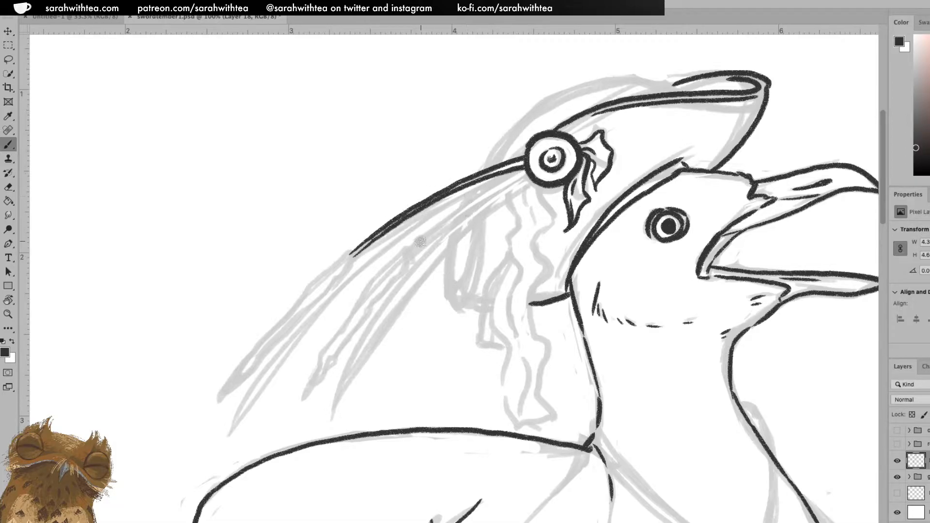
Ink the second feather's shaft as a pair of curved lines below the first one
{"action": "left_click_drag", "start_coordinate": [404, 258], "coordinate": [526, 164]}
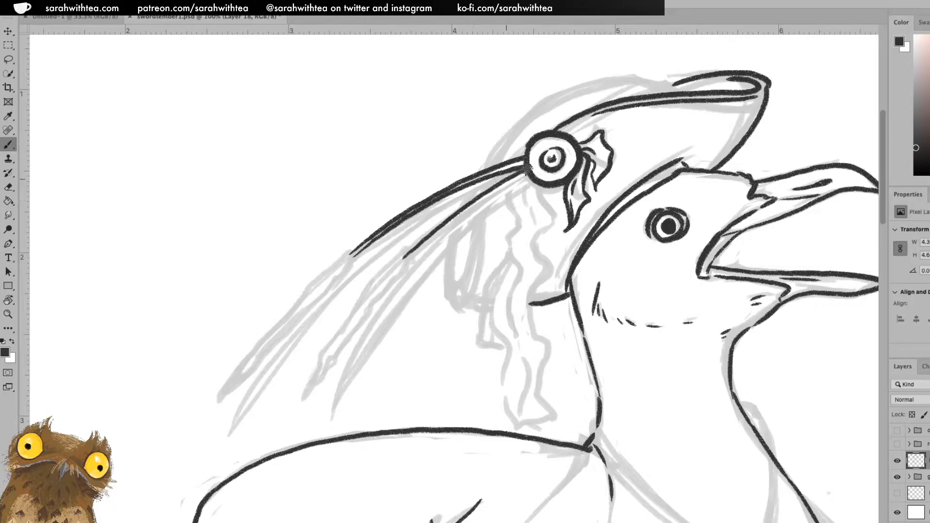
{"action": "left_click_drag", "start_coordinate": [408, 261], "coordinate": [523, 173]}
{"action": "key", "text": "ctrl+z"}
{"action": "left_click_drag", "start_coordinate": [409, 260], "coordinate": [523, 173]}
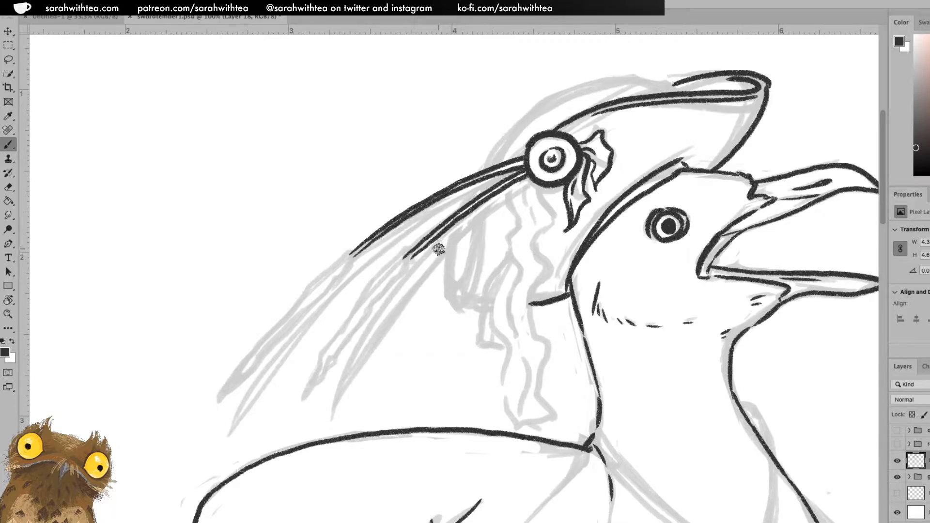
Ink the fluffy end of the uppermost hat feather with a broken, wavy outline tapering to its tip
{"action": "left_click_drag", "start_coordinate": [348, 258], "coordinate": [334, 281]}
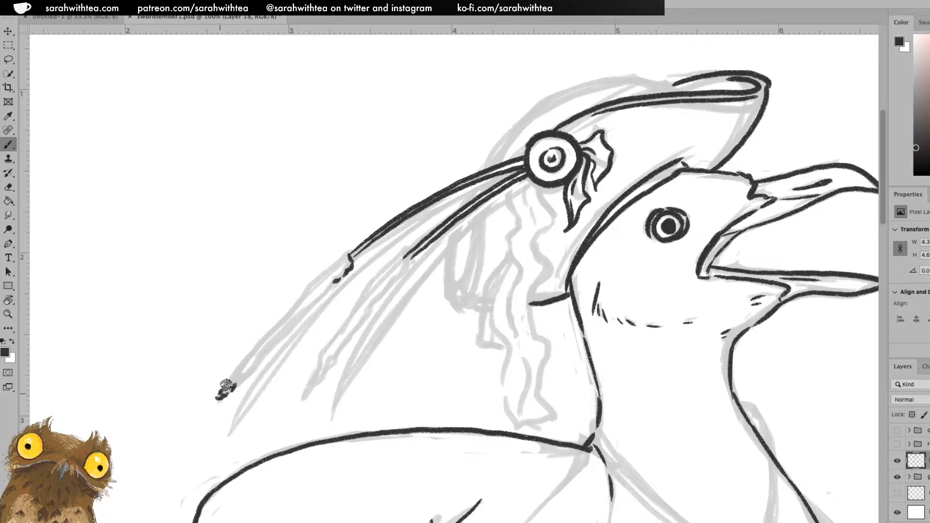
{"action": "mouse_move", "coordinate": [233, 376]}
{"action": "left_mouse_down"}
{"action": "mouse_move", "coordinate": [257, 350]}
{"action": "mouse_move", "coordinate": [248, 360]}
{"action": "mouse_move", "coordinate": [284, 320]}
{"action": "left_mouse_up"}
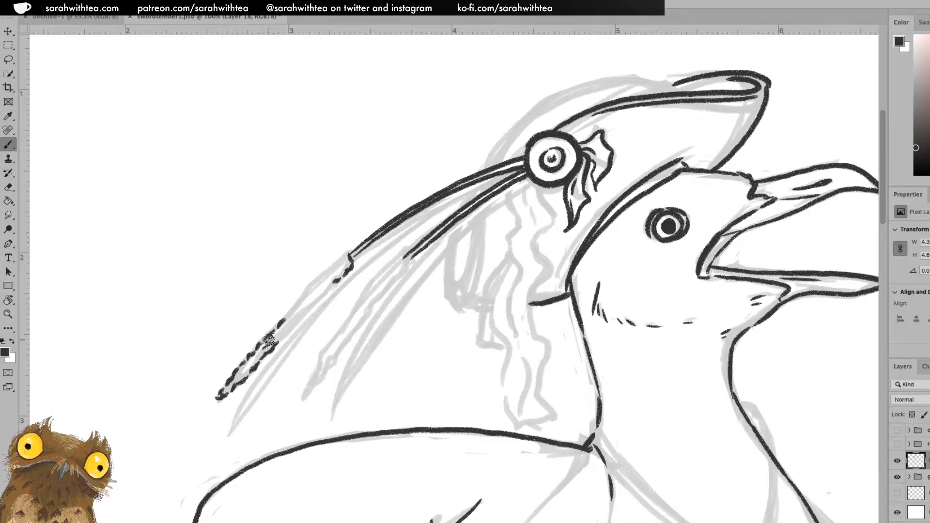
{"action": "left_click_drag", "start_coordinate": [298, 320], "coordinate": [342, 271]}
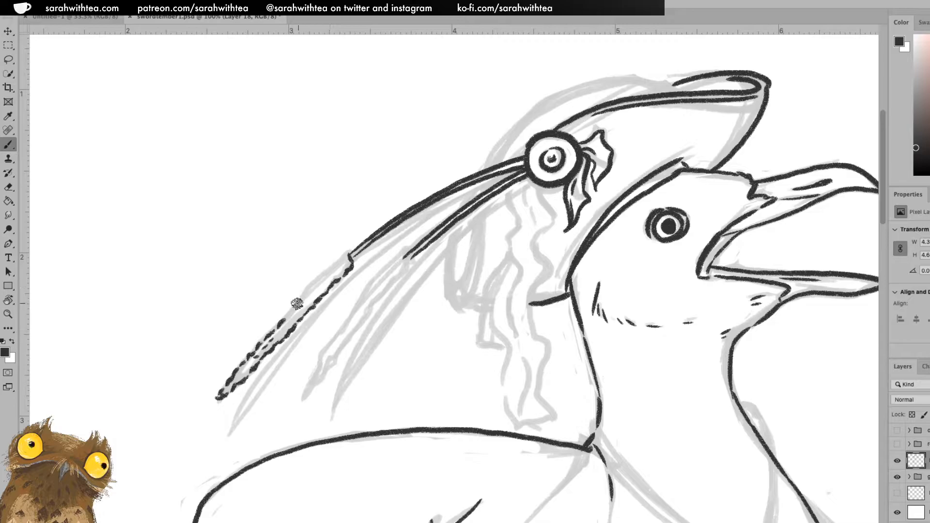
{"action": "left_click_drag", "start_coordinate": [285, 315], "coordinate": [339, 256]}
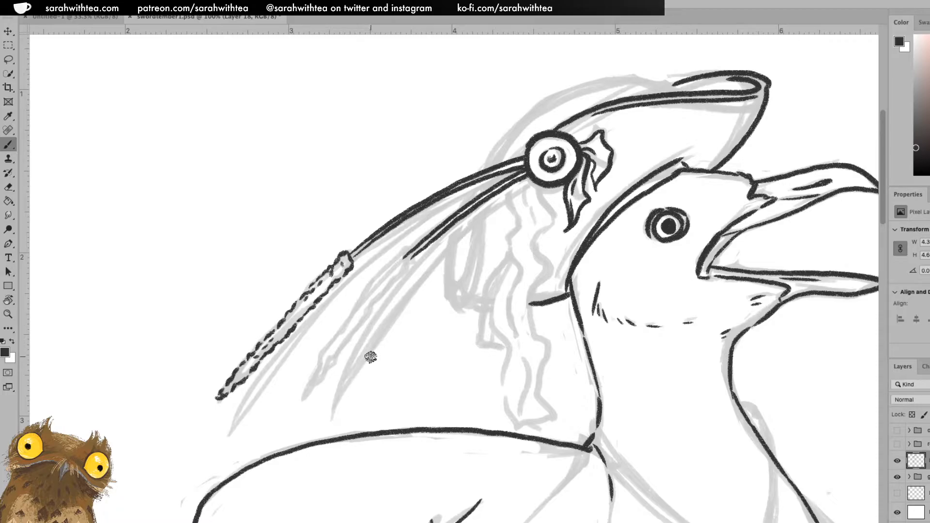
Ink the fluffy end of the second hat feather with a broken, wavy outline
{"action": "left_click_drag", "start_coordinate": [303, 393], "coordinate": [362, 299]}
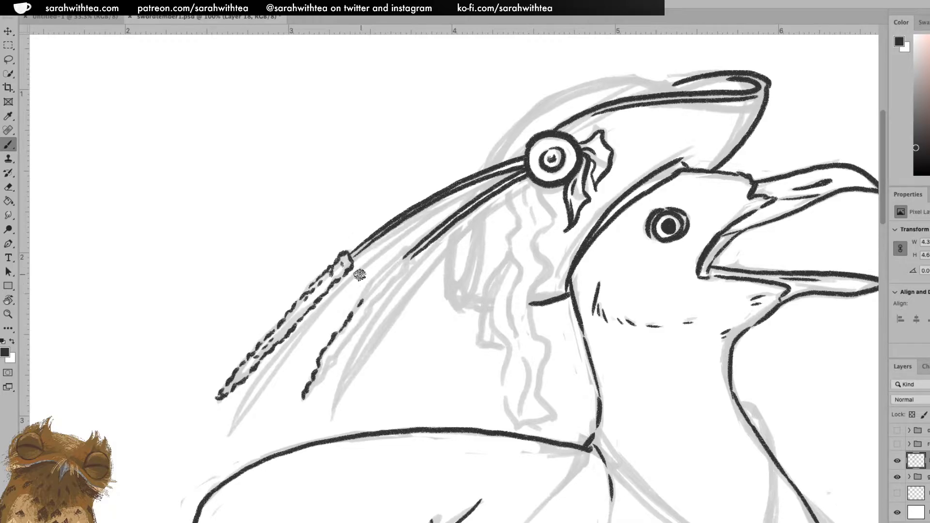
{"action": "mouse_move", "coordinate": [362, 295]}
{"action": "left_mouse_down"}
{"action": "mouse_move", "coordinate": [393, 260]}
{"action": "mouse_move", "coordinate": [404, 272]}
{"action": "left_mouse_up"}
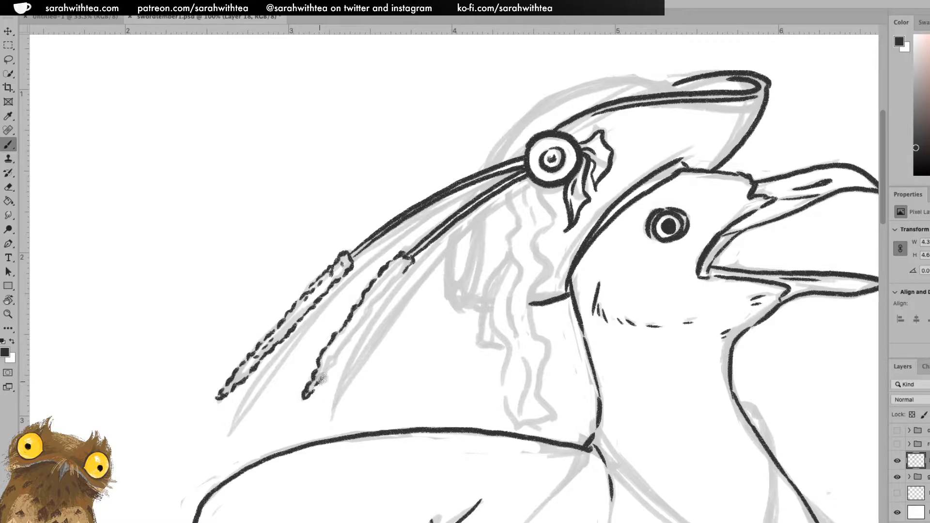
{"action": "left_click_drag", "start_coordinate": [360, 324], "coordinate": [326, 358]}
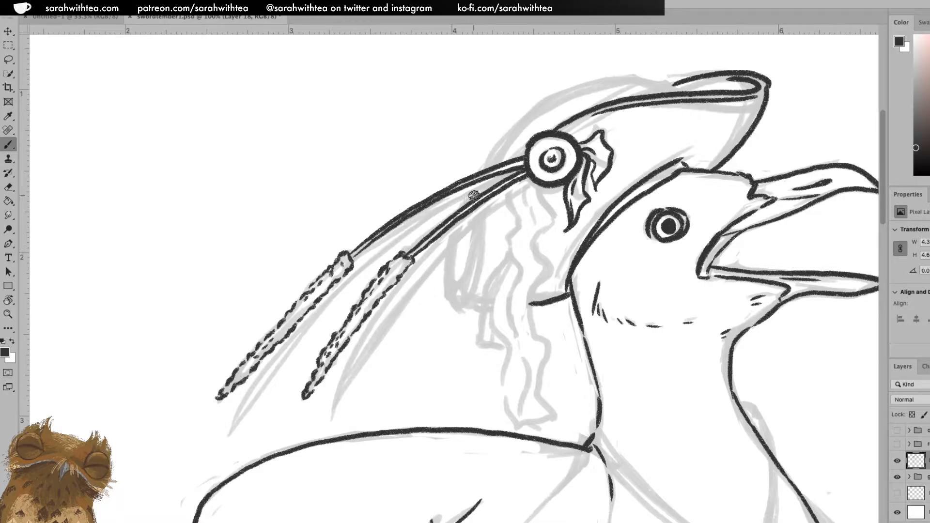
Ink the long slender feather sweeping between the two fluffy feathers from the hat button to a pointed tip
{"action": "mouse_move", "coordinate": [510, 170]}
{"action": "left_mouse_down"}
{"action": "mouse_move", "coordinate": [350, 269]}
{"action": "mouse_move", "coordinate": [234, 440]}
{"action": "mouse_move", "coordinate": [277, 354]}
{"action": "mouse_move", "coordinate": [410, 225]}
{"action": "left_mouse_up"}
{"action": "key", "text": "ctrl+z"}
{"action": "key", "text": "ctrl+z"}
{"action": "mouse_move", "coordinate": [233, 436]}
{"action": "left_mouse_down"}
{"action": "mouse_move", "coordinate": [277, 367]}
{"action": "mouse_move", "coordinate": [463, 198]}
{"action": "mouse_move", "coordinate": [526, 169]}
{"action": "left_mouse_up"}
{"action": "mouse_move", "coordinate": [232, 431]}
{"action": "left_mouse_down"}
{"action": "mouse_move", "coordinate": [265, 366]}
{"action": "mouse_move", "coordinate": [381, 246]}
{"action": "mouse_move", "coordinate": [363, 257]}
{"action": "mouse_move", "coordinate": [484, 175]}
{"action": "mouse_move", "coordinate": [480, 160]}
{"action": "left_mouse_up"}
{"action": "key", "text": "ctrl+z"}
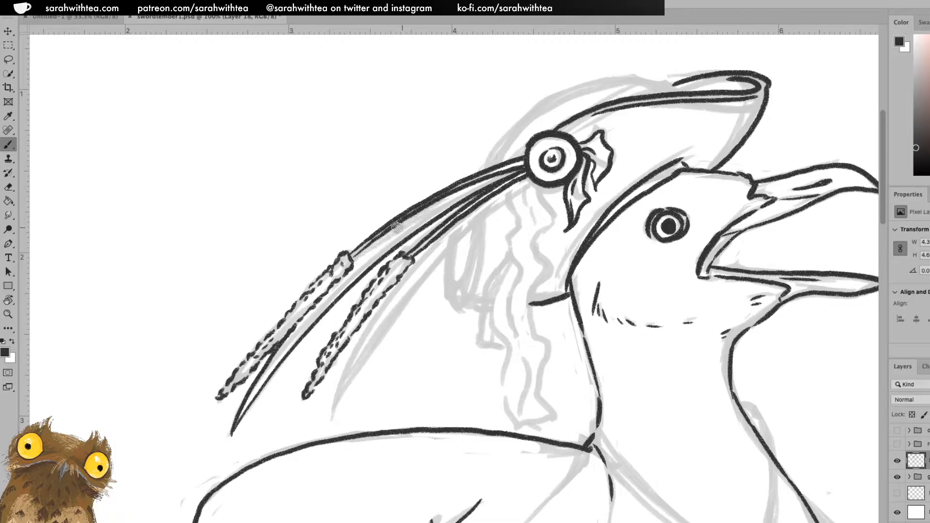
Ink the first long edge of the lowest slender feather curving from the hat button toward the gull's back
{"action": "mouse_move", "coordinate": [358, 261]}
{"action": "left_mouse_down"}
{"action": "mouse_move", "coordinate": [516, 173]}
{"action": "mouse_move", "coordinate": [502, 169]}
{"action": "mouse_move", "coordinate": [354, 264]}
{"action": "mouse_move", "coordinate": [411, 222]}
{"action": "mouse_move", "coordinate": [532, 166]}
{"action": "mouse_move", "coordinate": [463, 190]}
{"action": "mouse_move", "coordinate": [454, 198]}
{"action": "mouse_move", "coordinate": [580, 132]}
{"action": "mouse_move", "coordinate": [412, 291]}
{"action": "mouse_move", "coordinate": [358, 415]}
{"action": "mouse_move", "coordinate": [343, 389]}
{"action": "mouse_move", "coordinate": [417, 273]}
{"action": "left_mouse_up"}
{"action": "key", "text": "ctrl+z"}
{"action": "key", "text": "ctrl+z"}
{"action": "key", "text": "ctrl+z"}
{"action": "mouse_move", "coordinate": [334, 417]}
{"action": "left_mouse_down"}
{"action": "mouse_move", "coordinate": [397, 308]}
{"action": "mouse_move", "coordinate": [518, 196]}
{"action": "mouse_move", "coordinate": [477, 225]}
{"action": "mouse_move", "coordinate": [369, 355]}
{"action": "mouse_move", "coordinate": [339, 426]}
{"action": "left_mouse_up"}
{"action": "key", "text": "ctrl+z"}
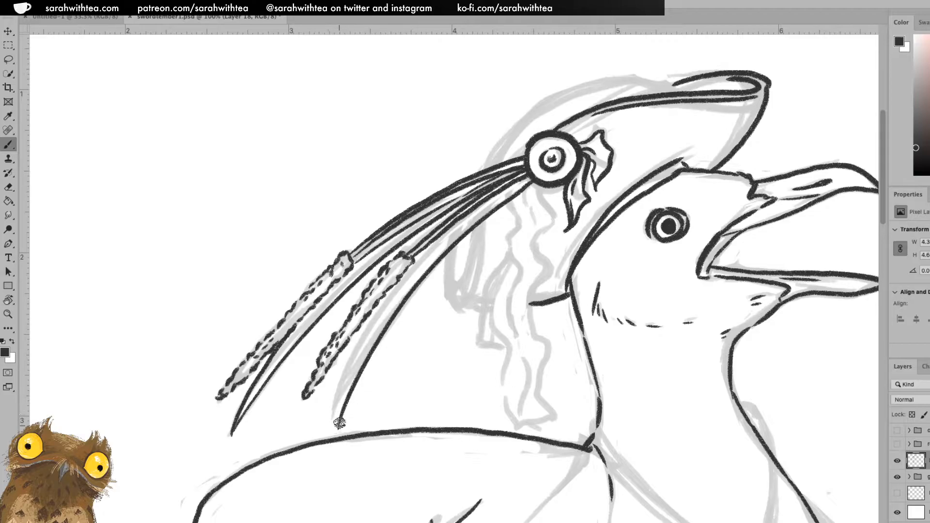
Ink the second edge of the lowest slender feather from its pointed tip back up to the hat button
{"action": "left_click_drag", "start_coordinate": [364, 340], "coordinate": [385, 307]}
{"action": "key", "text": "ctrl+z"}
{"action": "left_click_drag", "start_coordinate": [338, 426], "coordinate": [367, 333]}
{"action": "key", "text": "ctrl+z"}
{"action": "left_click_drag", "start_coordinate": [339, 426], "coordinate": [430, 240]}
{"action": "key", "text": "ctrl+z"}
{"action": "mouse_move", "coordinate": [338, 425]}
{"action": "left_mouse_down"}
{"action": "mouse_move", "coordinate": [390, 299]}
{"action": "mouse_move", "coordinate": [472, 210]}
{"action": "left_mouse_up"}
{"action": "key", "text": "ctrl+z"}
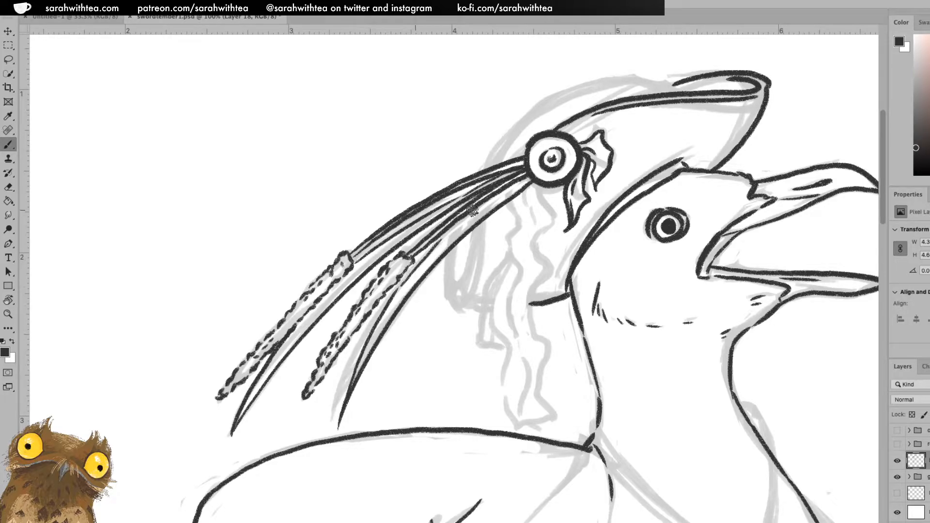
{"action": "key", "text": "ctrl+z"}
{"action": "mouse_move", "coordinate": [396, 295]}
{"action": "left_mouse_down"}
{"action": "mouse_move", "coordinate": [439, 244]}
{"action": "mouse_move", "coordinate": [532, 173]}
{"action": "left_mouse_up"}
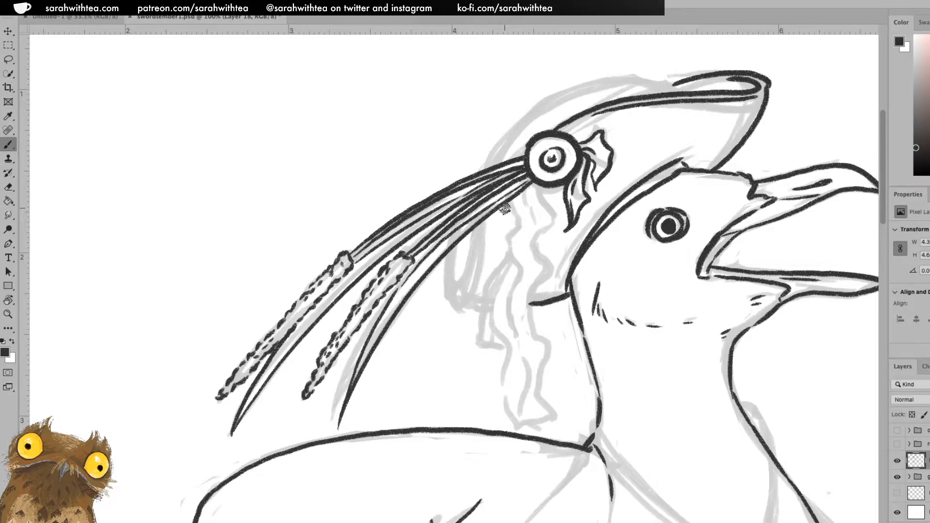
Ink the long wavy ribbon hanging from the hat button with its inner folds, plus the shorter ribbon tail behind it
{"action": "mouse_move", "coordinate": [529, 191]}
{"action": "left_mouse_down"}
{"action": "mouse_move", "coordinate": [525, 256]}
{"action": "mouse_move", "coordinate": [547, 189]}
{"action": "mouse_move", "coordinate": [540, 190]}
{"action": "mouse_move", "coordinate": [554, 216]}
{"action": "mouse_move", "coordinate": [542, 232]}
{"action": "mouse_move", "coordinate": [546, 265]}
{"action": "mouse_move", "coordinate": [536, 290]}
{"action": "left_mouse_up"}
{"action": "left_click_drag", "start_coordinate": [509, 200], "coordinate": [514, 233]}
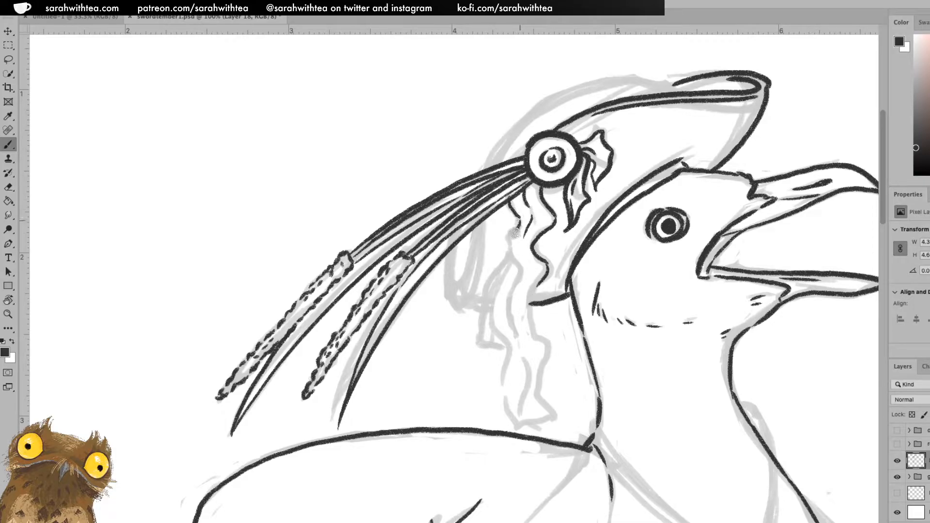
{"action": "left_click_drag", "start_coordinate": [515, 155], "coordinate": [525, 152]}
{"action": "mouse_move", "coordinate": [512, 229]}
{"action": "left_mouse_down"}
{"action": "mouse_move", "coordinate": [520, 277]}
{"action": "mouse_move", "coordinate": [508, 305]}
{"action": "mouse_move", "coordinate": [515, 326]}
{"action": "mouse_move", "coordinate": [514, 262]}
{"action": "mouse_move", "coordinate": [492, 317]}
{"action": "mouse_move", "coordinate": [508, 359]}
{"action": "left_mouse_up"}
{"action": "mouse_move", "coordinate": [539, 283]}
{"action": "left_mouse_down"}
{"action": "mouse_move", "coordinate": [533, 340]}
{"action": "mouse_move", "coordinate": [549, 426]}
{"action": "left_mouse_up"}
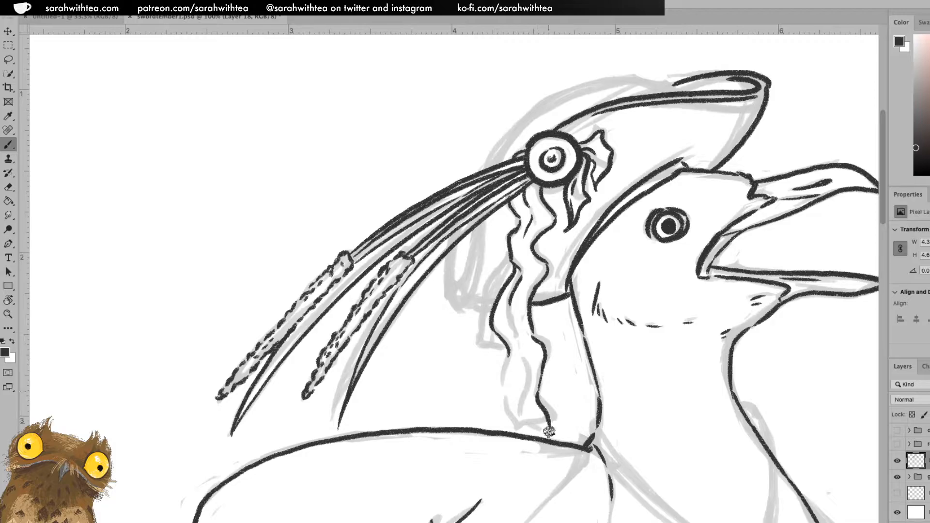
{"action": "mouse_move", "coordinate": [516, 334]}
{"action": "left_mouse_down"}
{"action": "mouse_move", "coordinate": [543, 433]}
{"action": "mouse_move", "coordinate": [510, 416]}
{"action": "mouse_move", "coordinate": [508, 344]}
{"action": "left_mouse_up"}
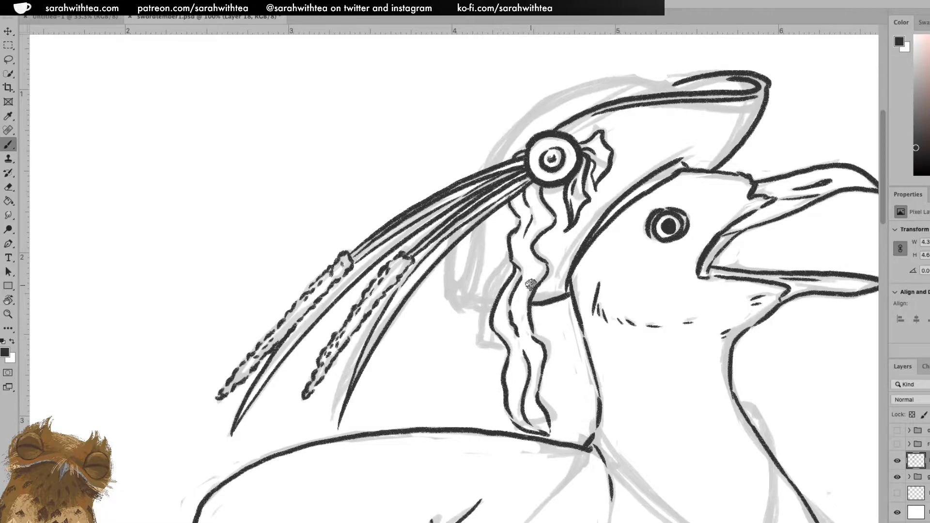
{"action": "mouse_move", "coordinate": [508, 257]}
{"action": "left_mouse_down"}
{"action": "mouse_move", "coordinate": [488, 283]}
{"action": "mouse_move", "coordinate": [480, 337]}
{"action": "mouse_move", "coordinate": [497, 376]}
{"action": "mouse_move", "coordinate": [502, 343]}
{"action": "left_mouse_up"}
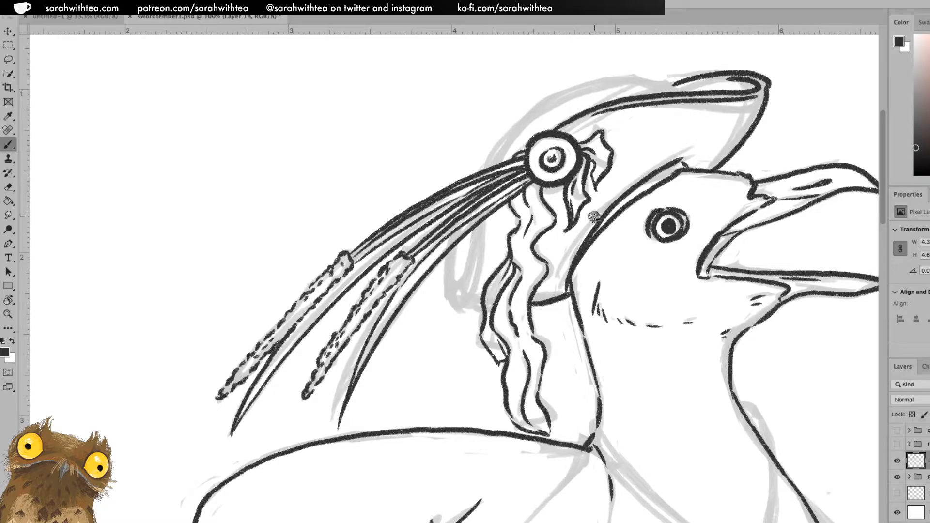
Ink the folded rear brim of the hat and the curved far edge running from the feathers to the front brim
{"action": "mouse_move", "coordinate": [449, 295]}
{"action": "left_mouse_down"}
{"action": "mouse_move", "coordinate": [452, 304]}
{"action": "mouse_move", "coordinate": [475, 269]}
{"action": "mouse_move", "coordinate": [482, 225]}
{"action": "left_mouse_up"}
{"action": "left_click_drag", "start_coordinate": [455, 304], "coordinate": [482, 306]}
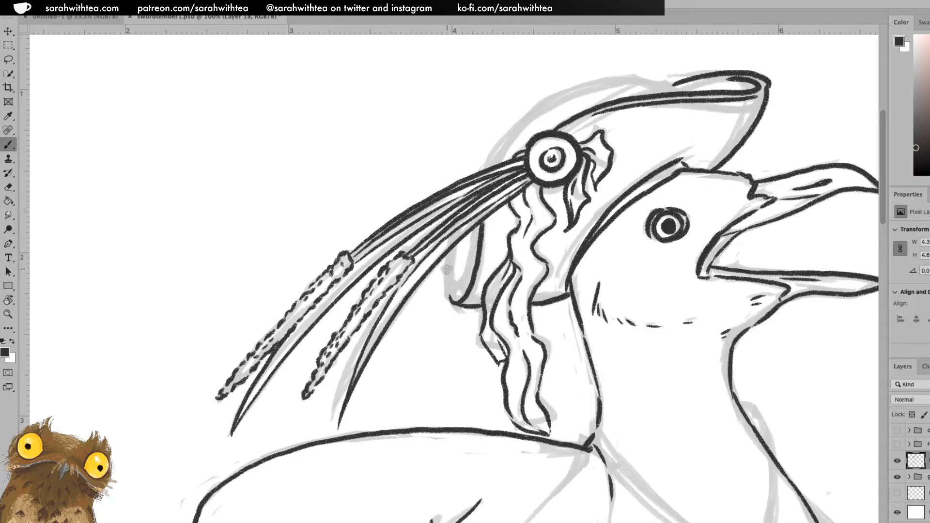
{"action": "left_click_drag", "start_coordinate": [447, 289], "coordinate": [450, 248]}
{"action": "left_click_drag", "start_coordinate": [458, 291], "coordinate": [471, 220]}
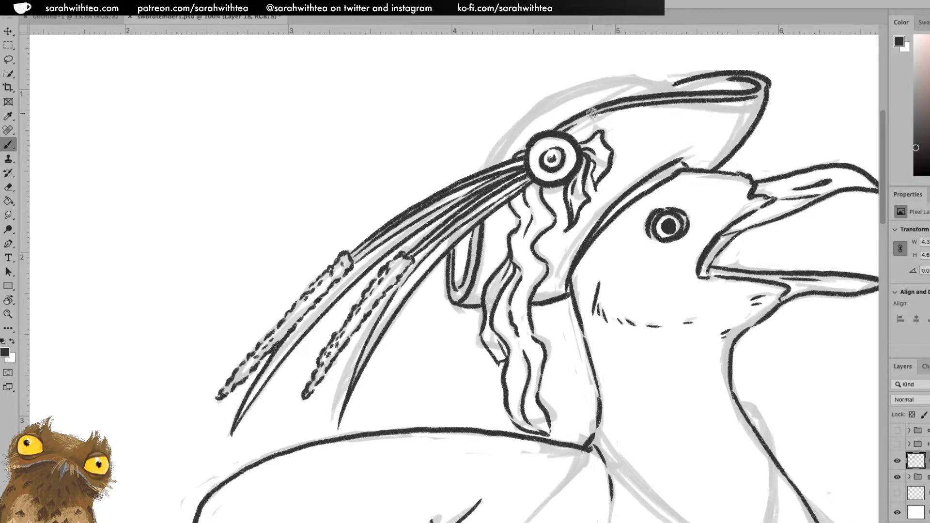
{"action": "mouse_move", "coordinate": [489, 167]}
{"action": "left_mouse_down"}
{"action": "mouse_move", "coordinate": [517, 121]}
{"action": "mouse_move", "coordinate": [565, 88]}
{"action": "mouse_move", "coordinate": [666, 85]}
{"action": "left_mouse_up"}
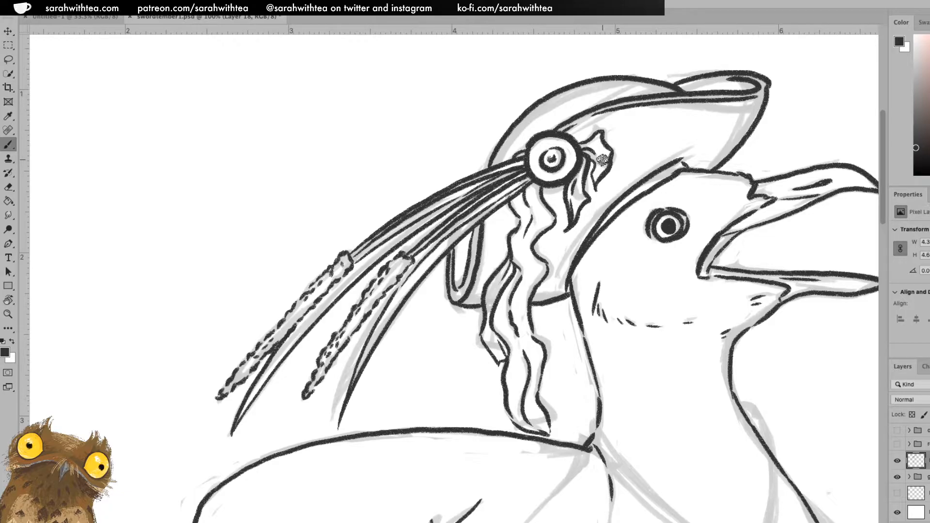
Ink the small wrapped knot of the necklace cord just above the sketched pendant on the gull's chest
{"action": "mouse_move", "coordinate": [686, 392]}
{"action": "left_mouse_down"}
{"action": "mouse_move", "coordinate": [679, 404]}
{"action": "mouse_move", "coordinate": [519, 265]}
{"action": "left_mouse_up"}
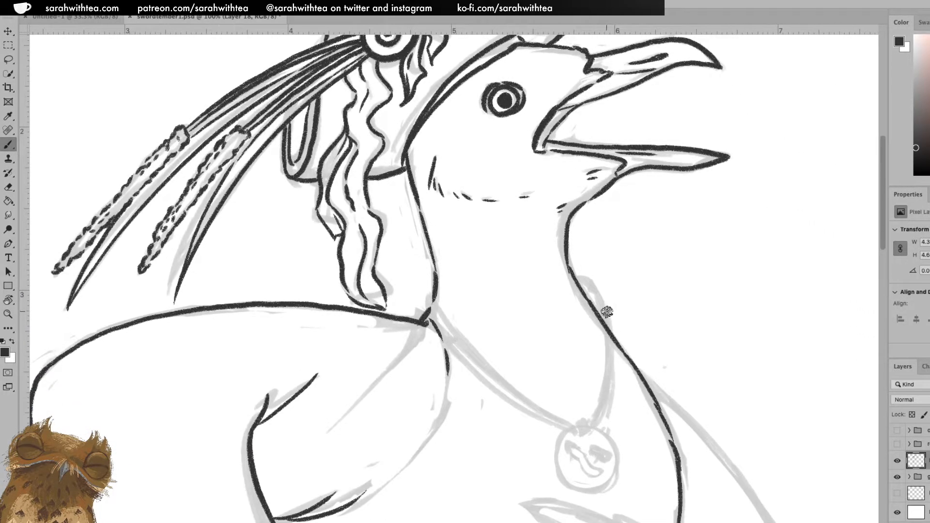
{"action": "left_click_drag", "start_coordinate": [605, 395], "coordinate": [595, 268]}
{"action": "mouse_move", "coordinate": [568, 303]}
{"action": "left_mouse_down"}
{"action": "mouse_move", "coordinate": [571, 314]}
{"action": "mouse_move", "coordinate": [576, 304]}
{"action": "left_mouse_up"}
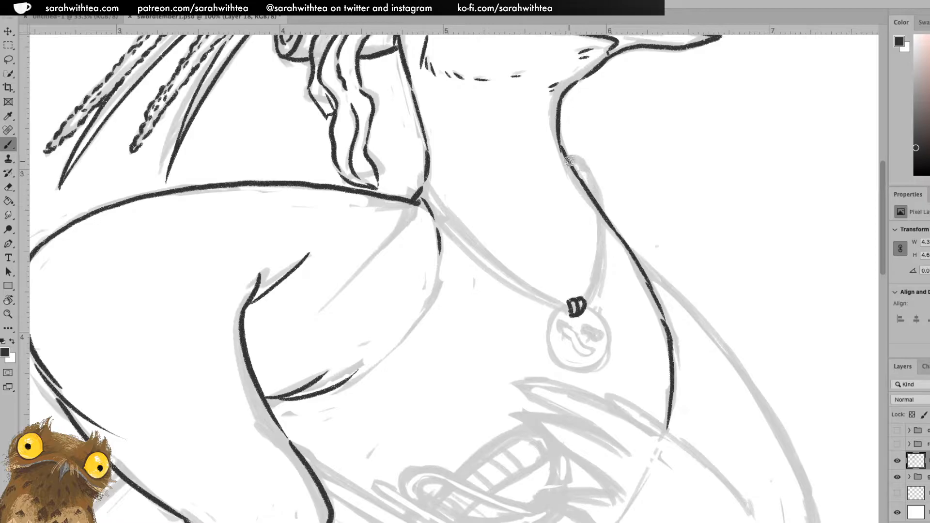
{"action": "mouse_move", "coordinate": [581, 176]}
{"action": "left_mouse_down"}
{"action": "mouse_move", "coordinate": [600, 215]}
{"action": "mouse_move", "coordinate": [590, 184]}
{"action": "mouse_move", "coordinate": [600, 239]}
{"action": "mouse_move", "coordinate": [582, 283]}
{"action": "left_mouse_up"}
{"action": "key", "text": "ctrl+z"}
{"action": "key", "text": "ctrl+z"}
{"action": "key", "text": "ctrl+z"}
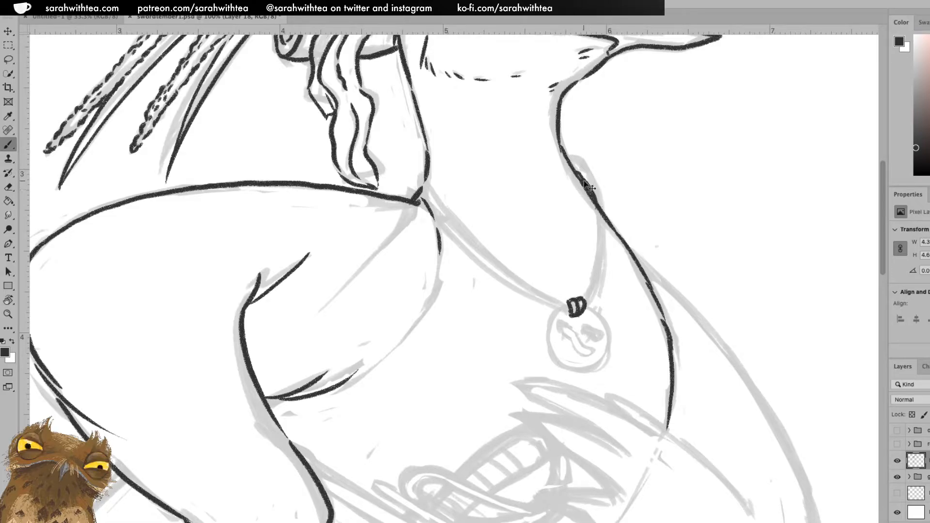
Ink the inner edge of the necklace cord from the front of the neck down to the pendant knot
{"action": "mouse_move", "coordinate": [574, 170]}
{"action": "left_mouse_down"}
{"action": "mouse_move", "coordinate": [598, 211]}
{"action": "mouse_move", "coordinate": [593, 284]}
{"action": "mouse_move", "coordinate": [581, 306]}
{"action": "left_mouse_up"}
{"action": "left_click_drag", "start_coordinate": [572, 161], "coordinate": [588, 173]}
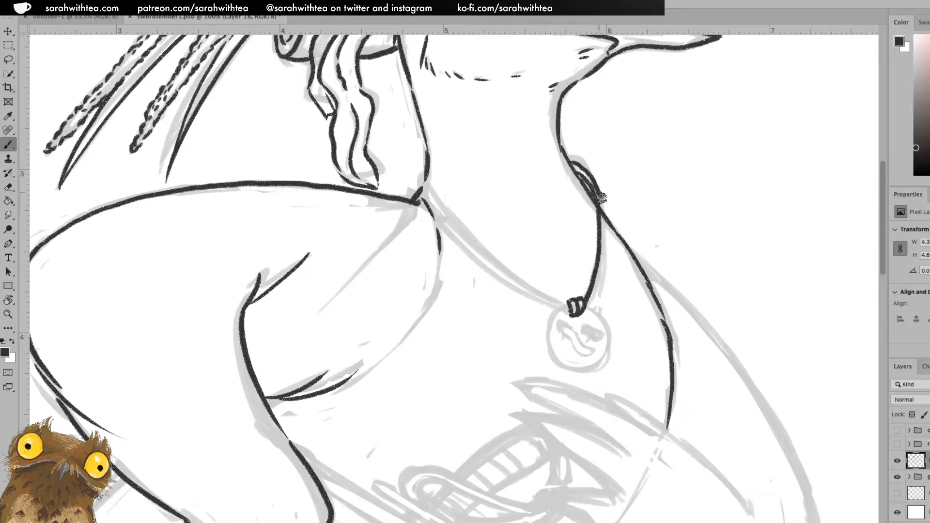
{"action": "key", "text": "ctrl+z"}
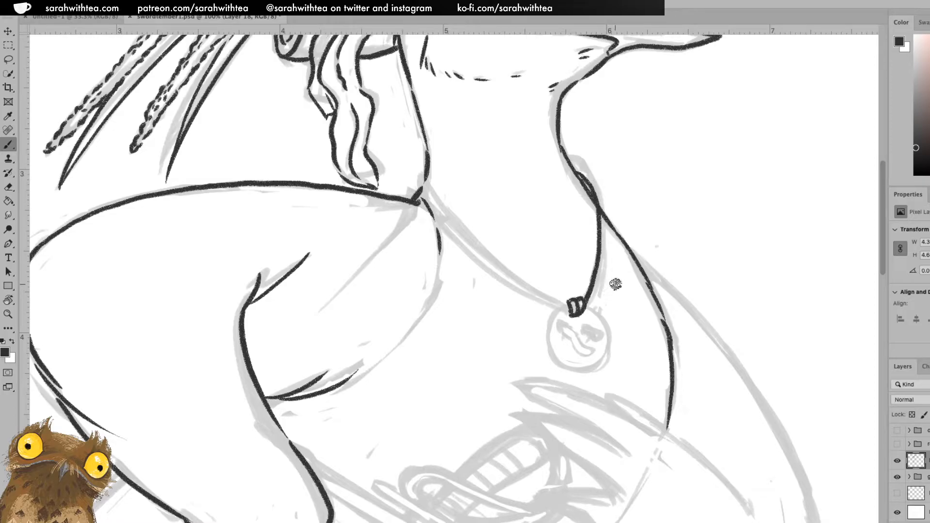
Rotate the canvas until the gull is nearly upside down with the necklace in view
{"action": "key", "text": "space"}
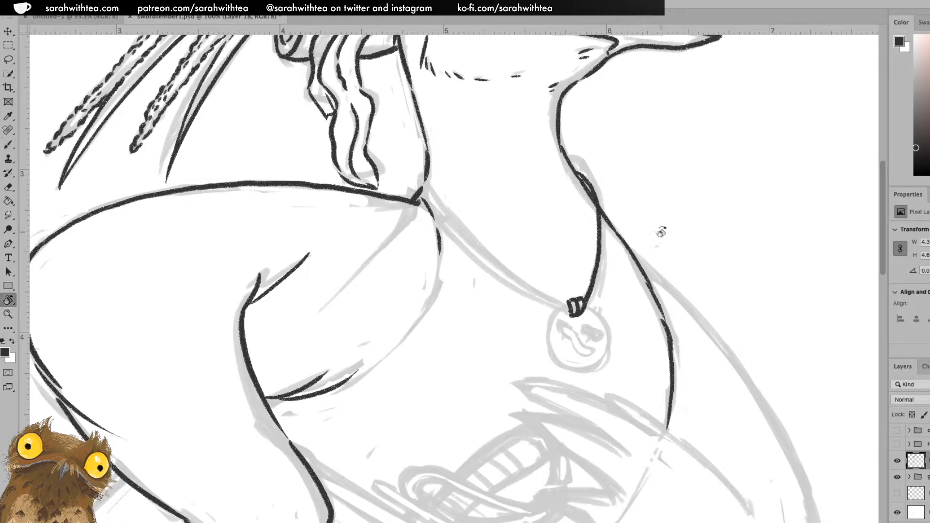
{"action": "left_click_drag", "start_coordinate": [657, 203], "coordinate": [364, 241]}
{"action": "key", "text": "b"}
{"action": "left_click_drag", "start_coordinate": [282, 304], "coordinate": [286, 252]}
{"action": "key", "text": "super+z"}
{"action": "key", "text": "super+z"}
{"action": "key", "text": "super+z"}
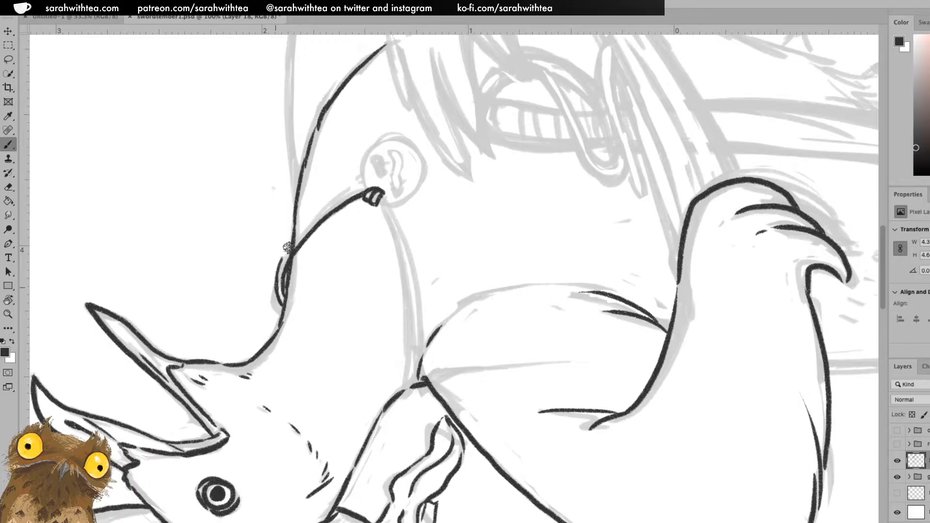
{"action": "key", "text": "super+z"}
{"action": "key", "text": "z"}
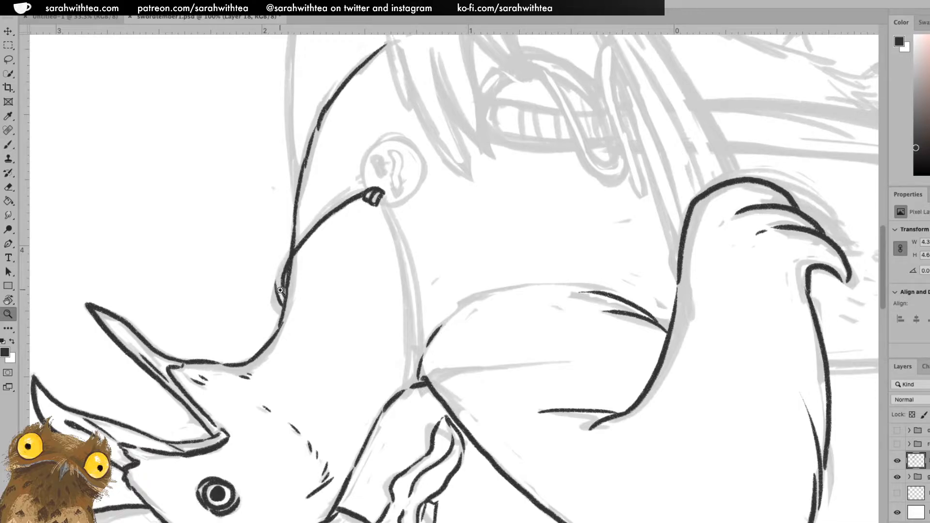
{"action": "key", "text": "b"}
{"action": "key", "text": "super+z"}
Ink the outer edge of the front cord strand down to the knot and erase the chest line crossing the cord
{"action": "left_click_drag", "start_coordinate": [280, 305], "coordinate": [284, 258]}
{"action": "mouse_move", "coordinate": [278, 304]}
{"action": "left_mouse_down"}
{"action": "mouse_move", "coordinate": [290, 247]}
{"action": "mouse_move", "coordinate": [372, 181]}
{"action": "mouse_move", "coordinate": [366, 192]}
{"action": "mouse_move", "coordinate": [377, 180]}
{"action": "mouse_move", "coordinate": [380, 201]}
{"action": "left_mouse_up"}
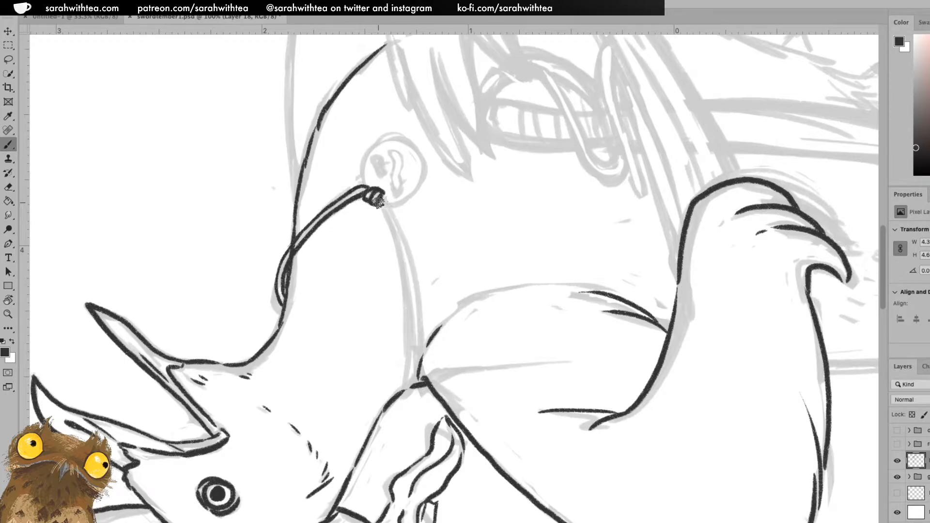
{"action": "key", "text": "e"}
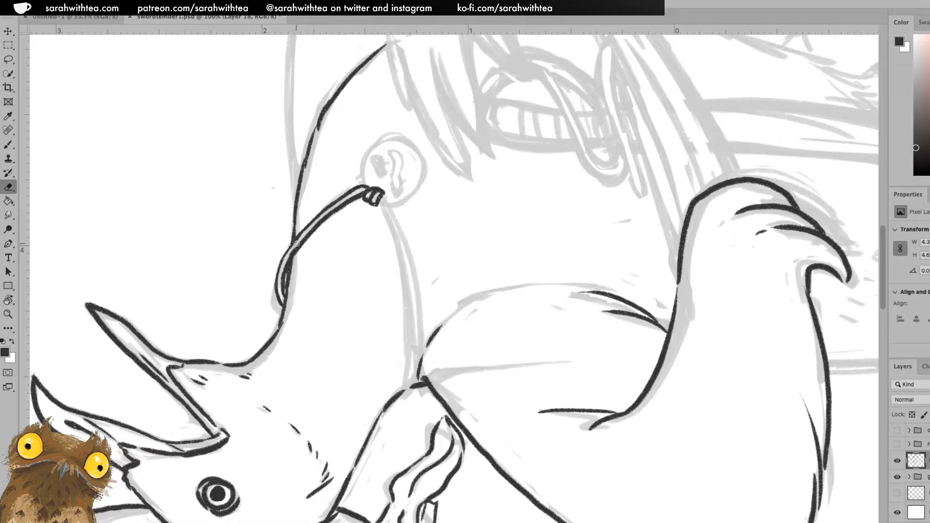
{"action": "key", "text": "b"}
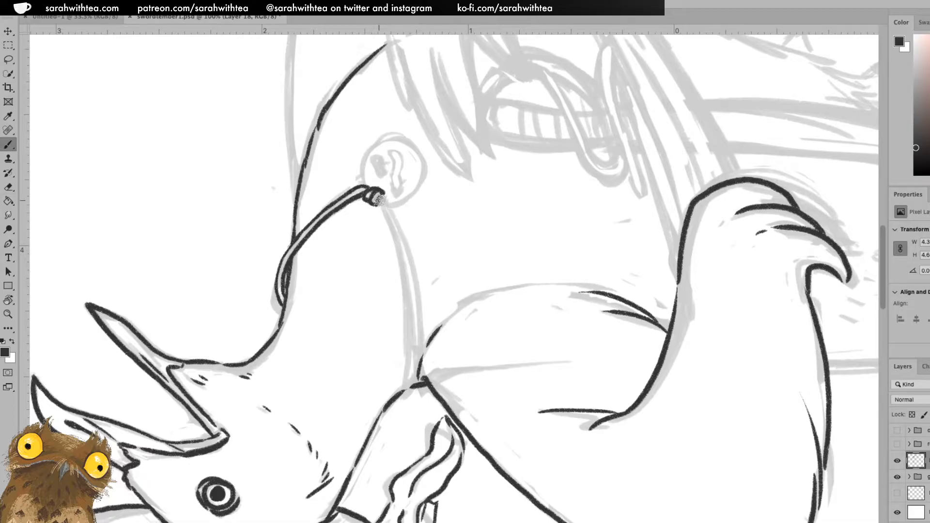
Ink both edges of the other necklace cord strand from the pendant knot up to the back of the neck
{"action": "left_click_drag", "start_coordinate": [380, 203], "coordinate": [393, 231]}
{"action": "key", "text": "h"}
{"action": "key", "text": "r"}
{"action": "mouse_move", "coordinate": [470, 137]}
{"action": "left_mouse_down"}
{"action": "mouse_move", "coordinate": [368, 271]}
{"action": "mouse_move", "coordinate": [305, 436]}
{"action": "left_mouse_up"}
{"action": "key", "text": "b"}
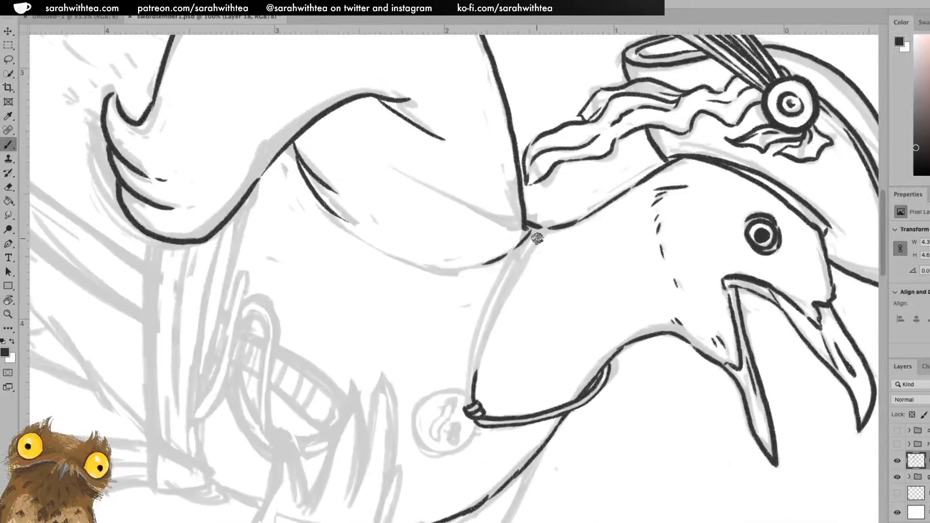
{"action": "left_click_drag", "start_coordinate": [551, 224], "coordinate": [498, 305]}
{"action": "key", "text": "ctrl+z"}
{"action": "mouse_move", "coordinate": [474, 386]}
{"action": "left_mouse_down"}
{"action": "mouse_move", "coordinate": [498, 303]}
{"action": "mouse_move", "coordinate": [555, 224]}
{"action": "left_mouse_up"}
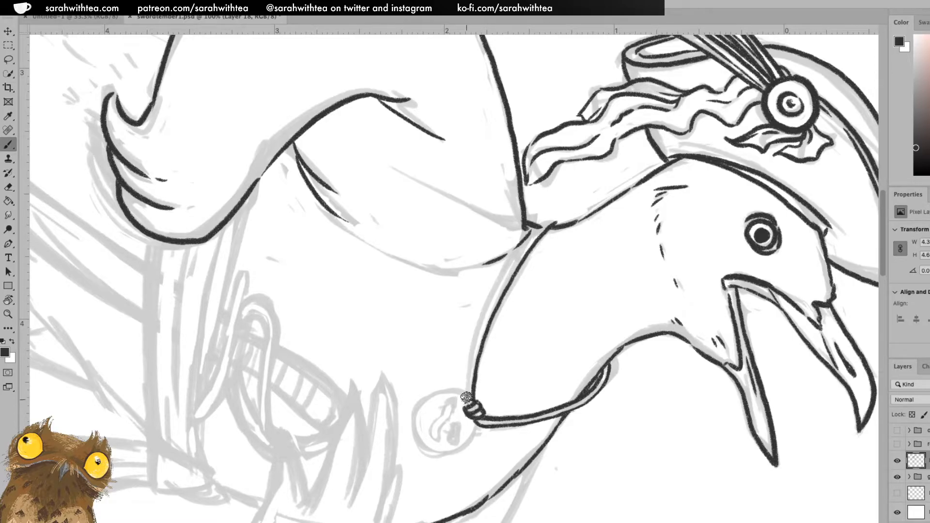
{"action": "mouse_move", "coordinate": [467, 385]}
{"action": "left_mouse_down"}
{"action": "mouse_move", "coordinate": [482, 316]}
{"action": "mouse_move", "coordinate": [549, 225]}
{"action": "left_mouse_up"}
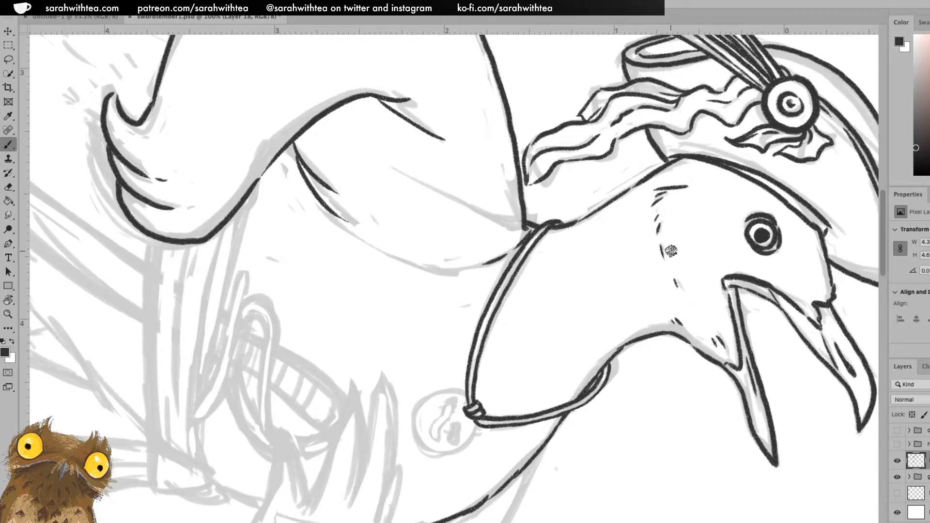
Return the canvas to its upright rotation and ink the round outline of the pendant below the knot
{"action": "key", "text": "Escape"}
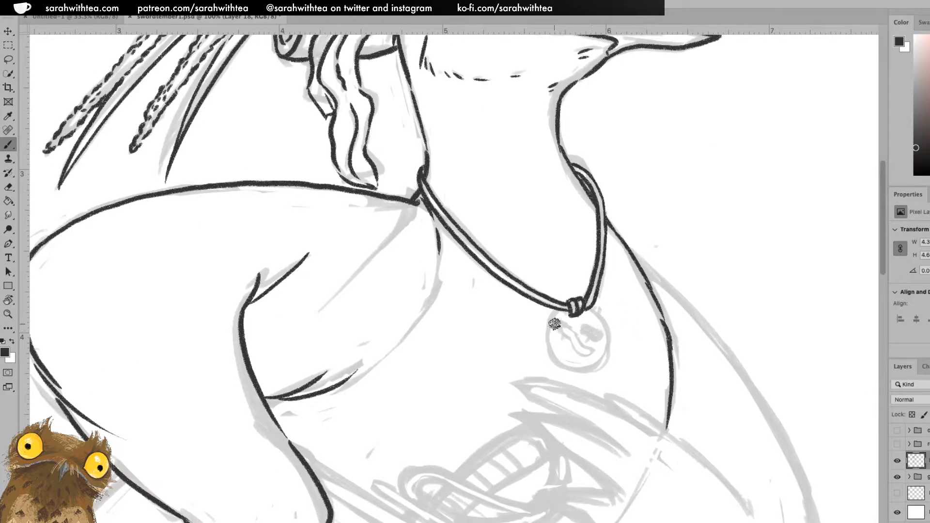
{"action": "mouse_move", "coordinate": [562, 312]}
{"action": "left_mouse_down"}
{"action": "mouse_move", "coordinate": [551, 341]}
{"action": "mouse_move", "coordinate": [558, 364]}
{"action": "mouse_move", "coordinate": [577, 368]}
{"action": "left_mouse_up"}
{"action": "key", "text": "ctrl+z"}
{"action": "mouse_move", "coordinate": [564, 311]}
{"action": "left_mouse_down"}
{"action": "mouse_move", "coordinate": [546, 342]}
{"action": "mouse_move", "coordinate": [574, 372]}
{"action": "mouse_move", "coordinate": [595, 369]}
{"action": "left_mouse_up"}
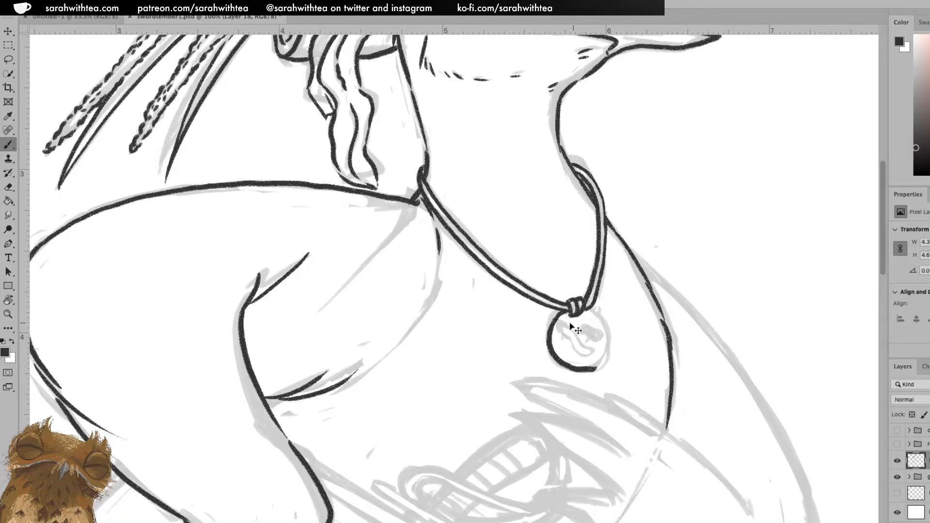
{"action": "key", "text": "ctrl+z"}
{"action": "mouse_move", "coordinate": [565, 309]}
{"action": "left_mouse_down"}
{"action": "mouse_move", "coordinate": [545, 335]}
{"action": "mouse_move", "coordinate": [552, 366]}
{"action": "mouse_move", "coordinate": [578, 371]}
{"action": "mouse_move", "coordinate": [607, 360]}
{"action": "left_mouse_up"}
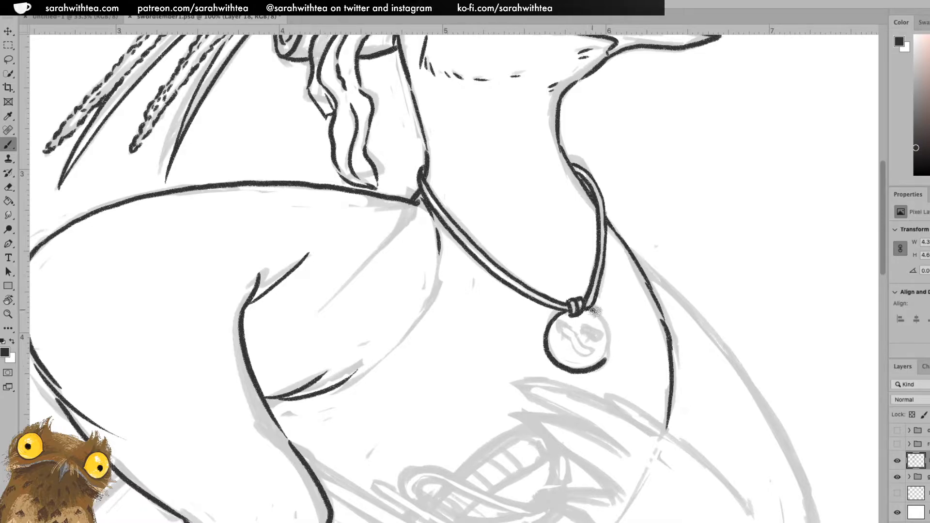
{"action": "mouse_move", "coordinate": [591, 309]}
{"action": "left_mouse_down"}
{"action": "mouse_move", "coordinate": [611, 326]}
{"action": "mouse_move", "coordinate": [610, 356]}
{"action": "mouse_move", "coordinate": [592, 370]}
{"action": "left_mouse_up"}
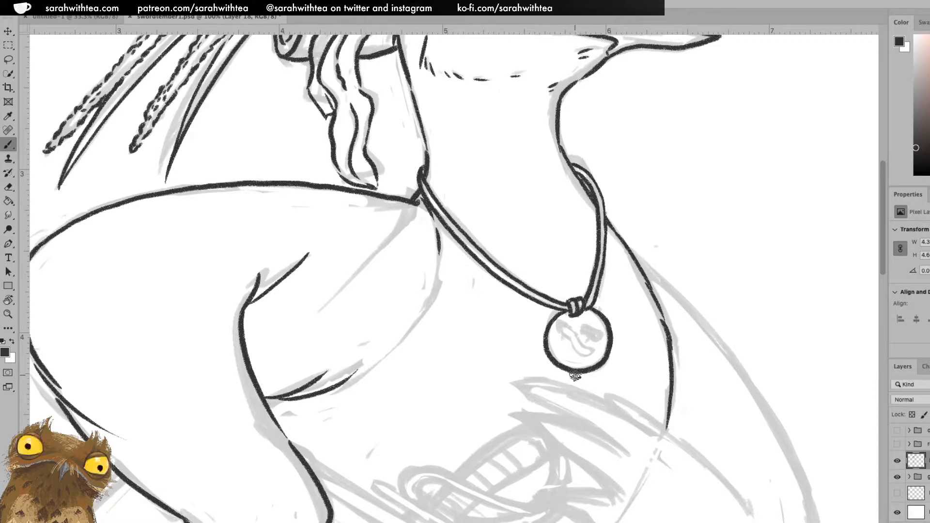
Ink a short accent stroke on the curved shoulder line where the near wing meets the chest
{"action": "key", "text": "z"}
{"action": "left_click", "coordinate": [590, 338], "text": "alt"}
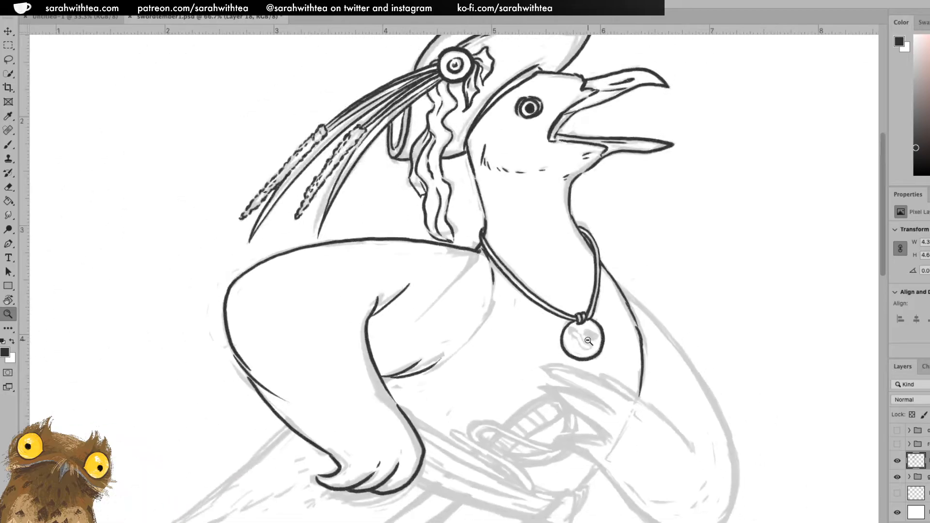
{"action": "left_click", "coordinate": [590, 338], "text": "alt"}
{"action": "key", "text": "b"}
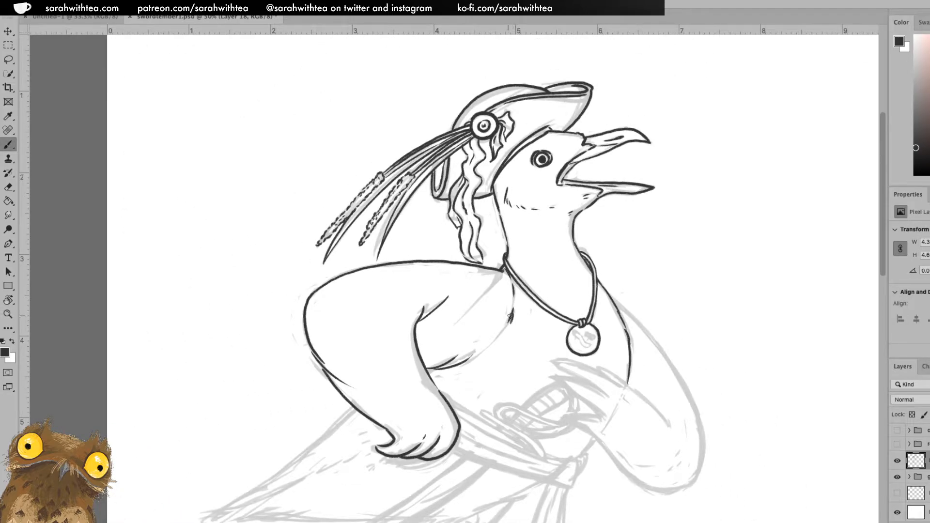
Ink the curved emblem shapes inside the round pendant and a thin arc along its inner rim
{"action": "key", "text": "z"}
{"action": "left_click", "coordinate": [649, 349]}
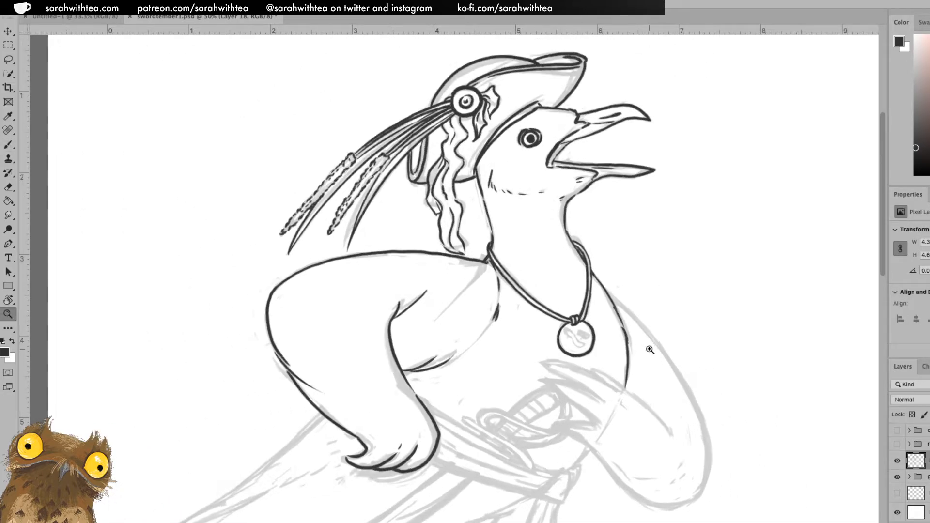
{"action": "left_click", "coordinate": [647, 355], "text": "alt"}
{"action": "left_click", "coordinate": [641, 367], "text": "alt"}
{"action": "left_click", "coordinate": [641, 369], "text": "alt"}
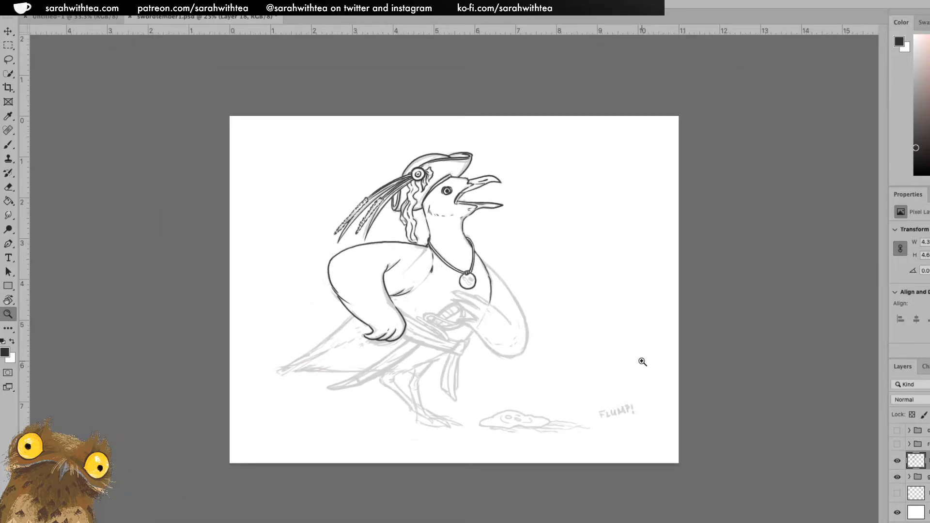
{"action": "left_click", "coordinate": [482, 290]}
{"action": "left_click", "coordinate": [481, 289]}
{"action": "left_click", "coordinate": [482, 285]}
{"action": "left_click", "coordinate": [479, 270]}
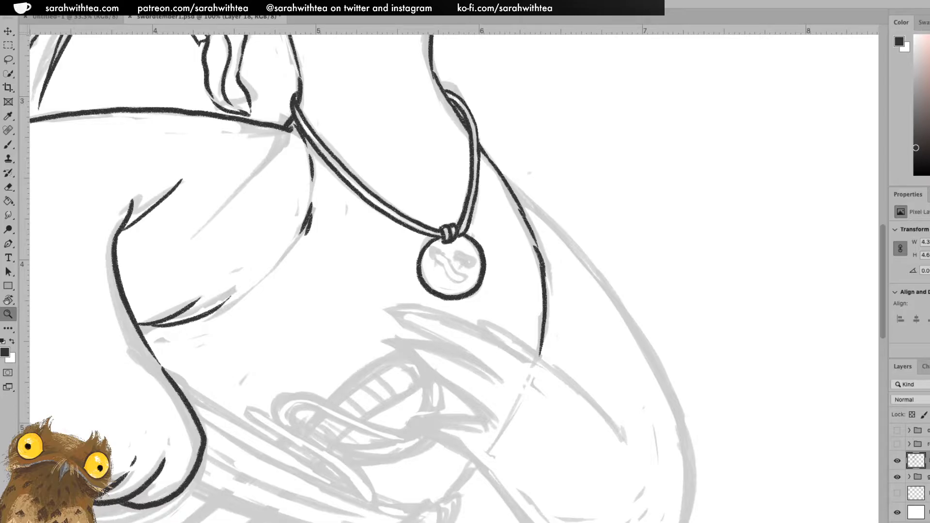
{"action": "left_click", "coordinate": [455, 268]}
{"action": "left_click", "coordinate": [455, 269]}
{"action": "key", "text": "b"}
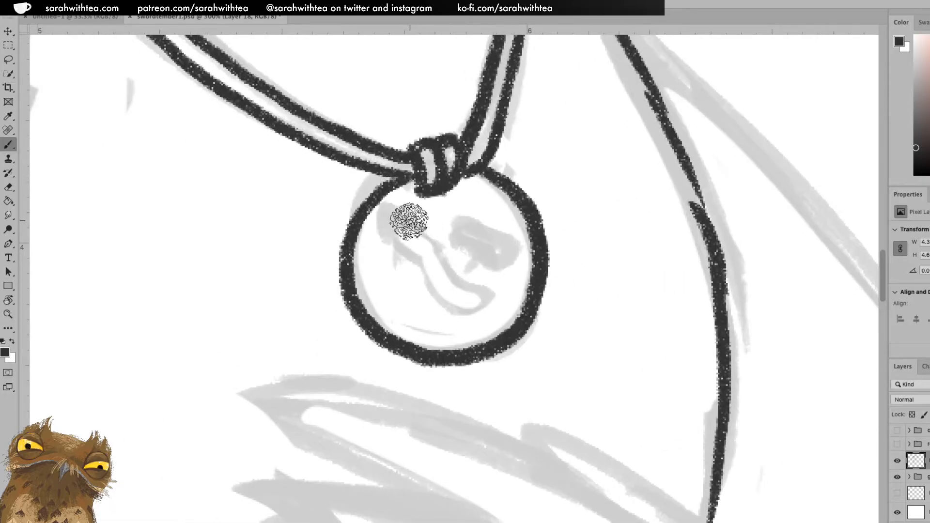
{"action": "mouse_move", "coordinate": [384, 223]}
{"action": "left_mouse_down"}
{"action": "mouse_move", "coordinate": [453, 311]}
{"action": "mouse_move", "coordinate": [475, 303]}
{"action": "mouse_move", "coordinate": [432, 268]}
{"action": "mouse_move", "coordinate": [415, 224]}
{"action": "mouse_move", "coordinate": [394, 214]}
{"action": "mouse_move", "coordinate": [446, 230]}
{"action": "mouse_move", "coordinate": [439, 238]}
{"action": "mouse_move", "coordinate": [498, 243]}
{"action": "mouse_move", "coordinate": [499, 251]}
{"action": "mouse_move", "coordinate": [479, 245]}
{"action": "left_mouse_up"}
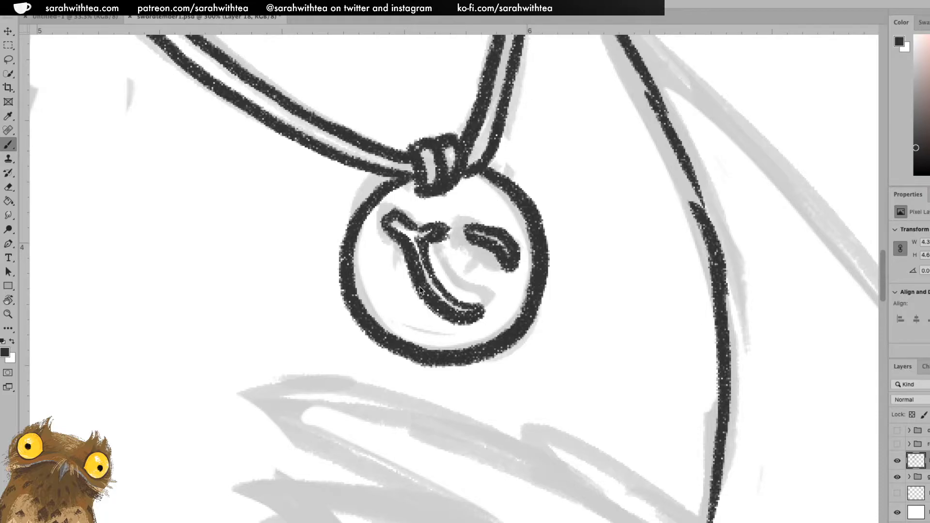
{"action": "left_click_drag", "start_coordinate": [364, 244], "coordinate": [387, 317]}
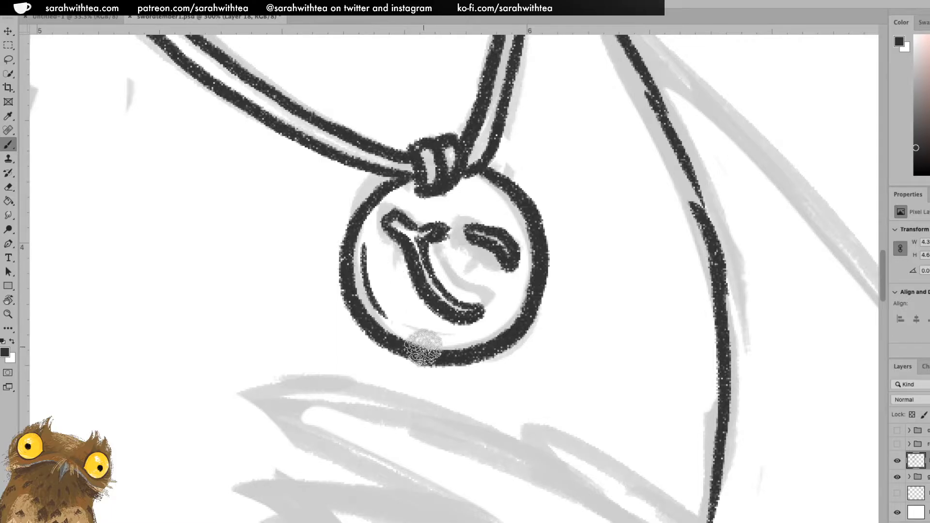
{"action": "key", "text": "z"}
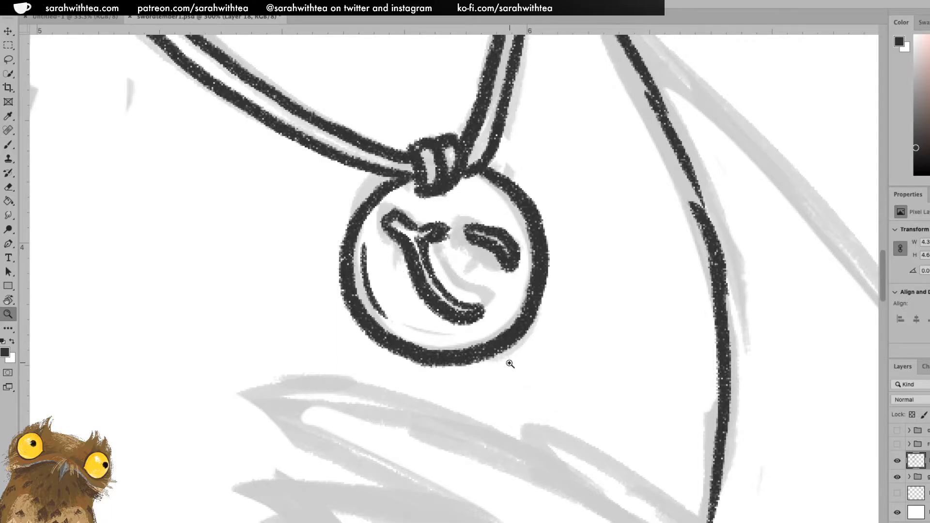
{"action": "left_click", "coordinate": [511, 364], "text": "alt"}
{"action": "left_click", "coordinate": [512, 368], "text": "alt"}
{"action": "left_click", "coordinate": [511, 375], "text": "alt"}
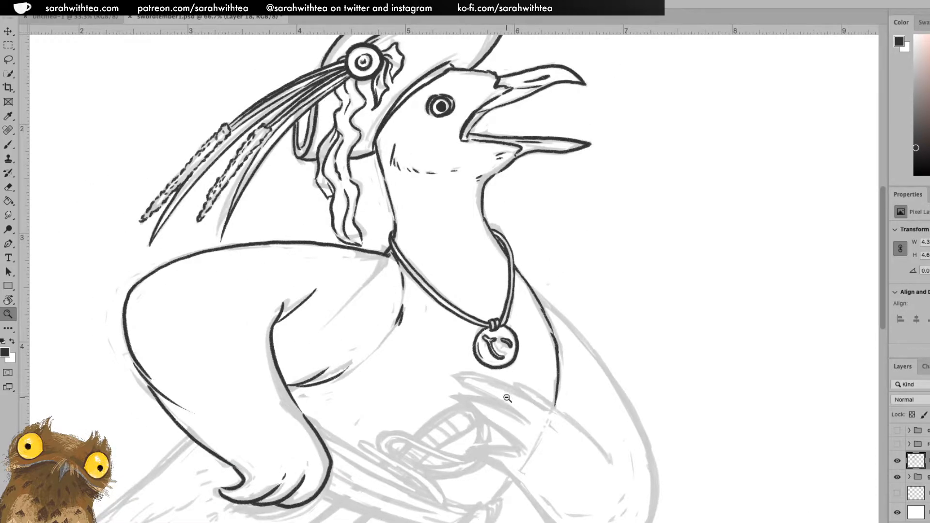
Ink both edges of the uppermost pointed feather finger of the far wing, just below the pendant
{"action": "left_click", "coordinate": [508, 398], "text": "alt"}
{"action": "left_click", "coordinate": [516, 396], "text": "alt"}
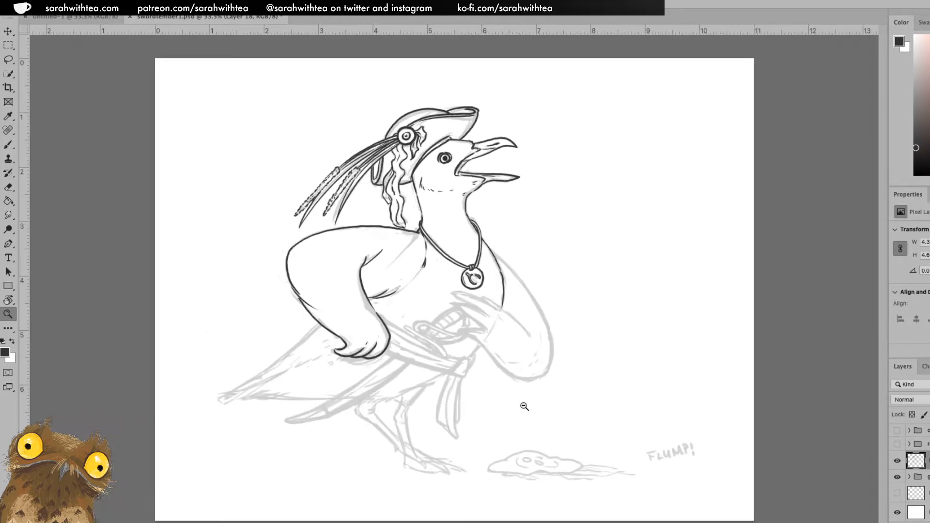
{"action": "left_click", "coordinate": [488, 349]}
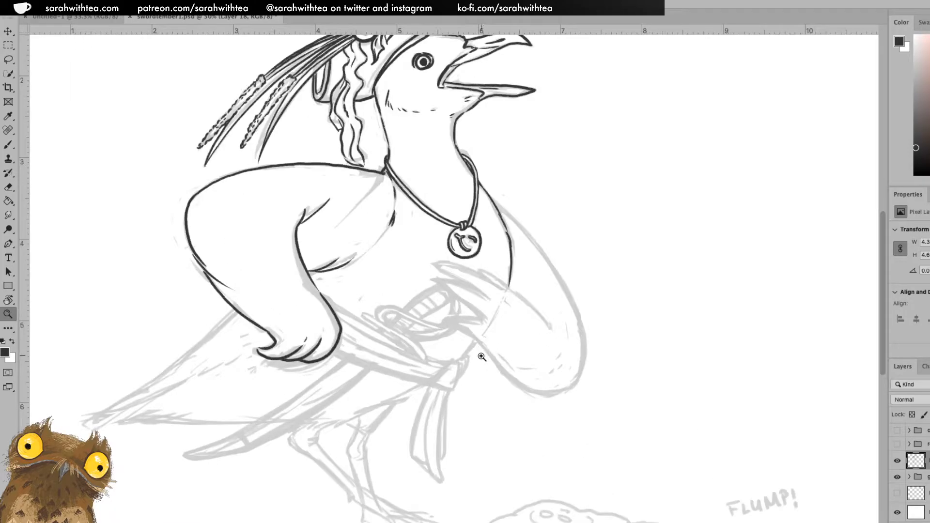
{"action": "left_click", "coordinate": [442, 314]}
{"action": "left_click", "coordinate": [466, 308]}
{"action": "key", "text": "b"}
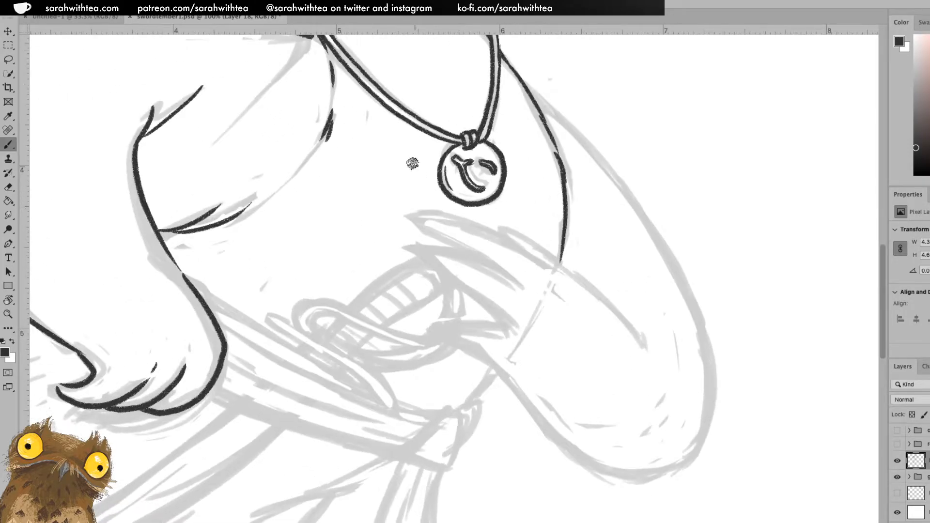
{"action": "left_click_drag", "start_coordinate": [413, 217], "coordinate": [507, 273]}
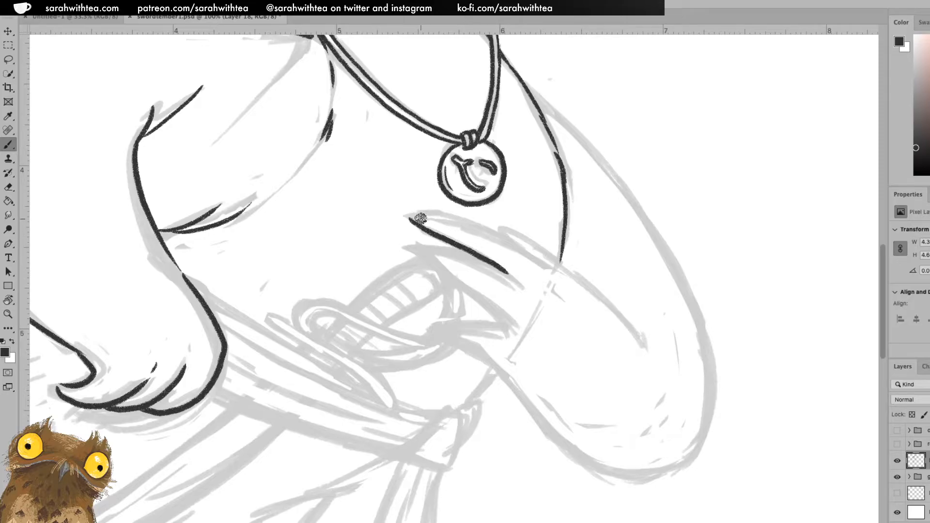
{"action": "mouse_move", "coordinate": [413, 216]}
{"action": "left_mouse_down"}
{"action": "mouse_move", "coordinate": [494, 233]}
{"action": "mouse_move", "coordinate": [549, 265]}
{"action": "mouse_move", "coordinate": [524, 236]}
{"action": "mouse_move", "coordinate": [591, 290]}
{"action": "left_mouse_up"}
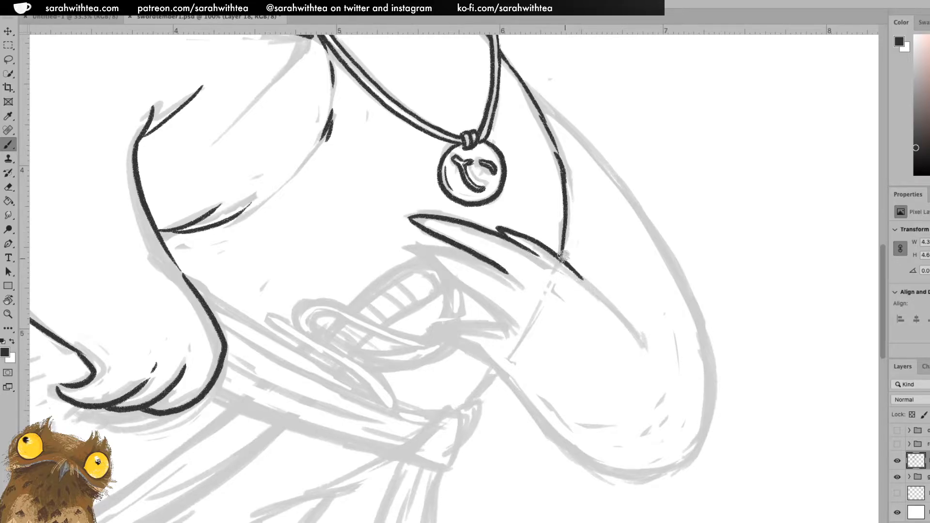
Rotate the canvas and ink the far wing's upper forearm edge from the short overlapping feather to the inner elbow crease
{"action": "key", "text": "ctrl+z"}
{"action": "left_click_drag", "start_coordinate": [500, 228], "coordinate": [528, 238]}
{"action": "key", "text": "ctrl+z"}
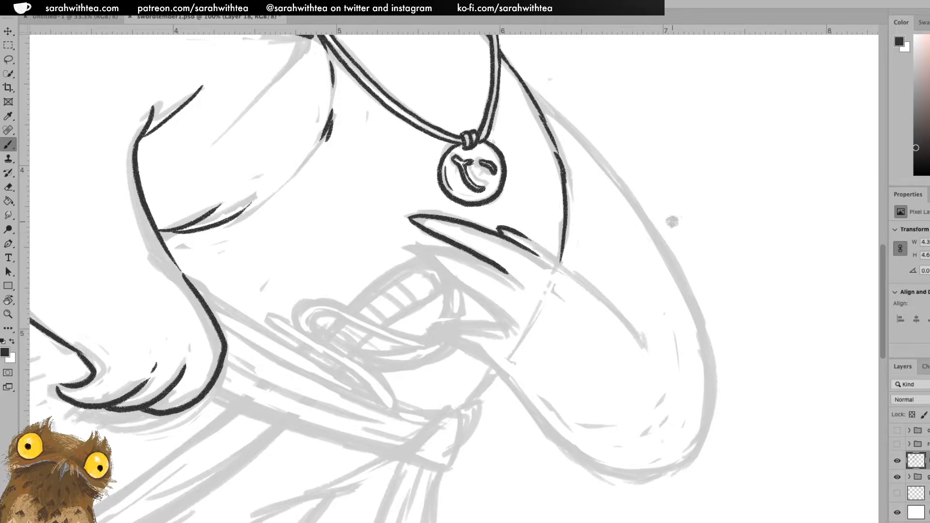
{"action": "key", "text": "r"}
{"action": "mouse_move", "coordinate": [696, 222]}
{"action": "left_mouse_down"}
{"action": "mouse_move", "coordinate": [500, 66]}
{"action": "mouse_move", "coordinate": [432, 126]}
{"action": "left_mouse_up"}
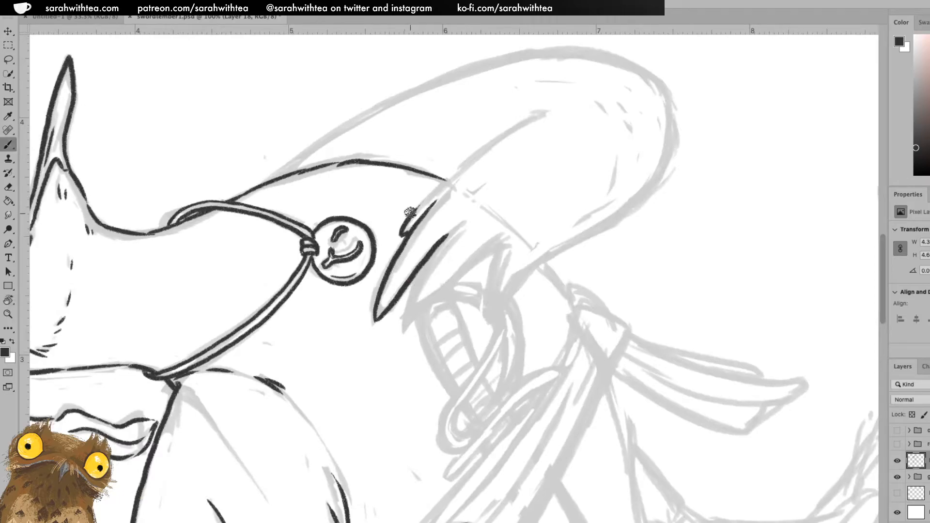
{"action": "mouse_move", "coordinate": [407, 219]}
{"action": "left_mouse_down"}
{"action": "mouse_move", "coordinate": [449, 175]}
{"action": "mouse_move", "coordinate": [542, 110]}
{"action": "left_mouse_up"}
{"action": "mouse_move", "coordinate": [490, 146]}
{"action": "left_mouse_down"}
{"action": "mouse_move", "coordinate": [571, 97]}
{"action": "mouse_move", "coordinate": [528, 108]}
{"action": "mouse_move", "coordinate": [556, 102]}
{"action": "left_mouse_up"}
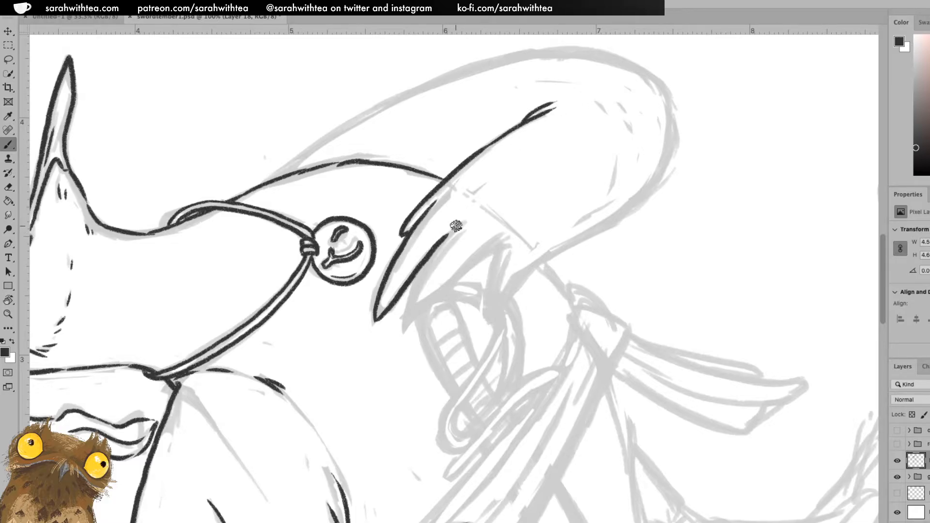
Ink the remaining pointed feather fingers of the far wing and its lower forearm edge around to the elbow
{"action": "left_click_drag", "start_coordinate": [406, 315], "coordinate": [460, 224]}
{"action": "left_click_drag", "start_coordinate": [405, 327], "coordinate": [454, 270]}
{"action": "key", "text": "super+z"}
{"action": "mouse_move", "coordinate": [409, 328]}
{"action": "left_mouse_down"}
{"action": "mouse_move", "coordinate": [448, 271]}
{"action": "mouse_move", "coordinate": [496, 244]}
{"action": "mouse_move", "coordinate": [489, 322]}
{"action": "mouse_move", "coordinate": [530, 269]}
{"action": "left_mouse_up"}
{"action": "key", "text": "super+z"}
{"action": "mouse_move", "coordinate": [486, 321]}
{"action": "left_mouse_down"}
{"action": "mouse_move", "coordinate": [539, 256]}
{"action": "mouse_move", "coordinate": [525, 270]}
{"action": "mouse_move", "coordinate": [637, 213]}
{"action": "mouse_move", "coordinate": [640, 198]}
{"action": "mouse_move", "coordinate": [579, 239]}
{"action": "mouse_move", "coordinate": [655, 183]}
{"action": "mouse_move", "coordinate": [676, 136]}
{"action": "left_mouse_up"}
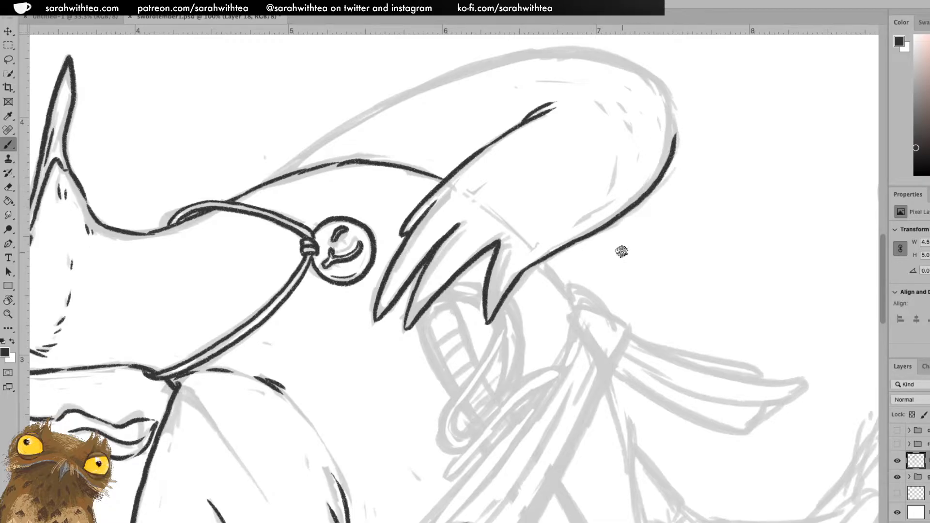
Ink short accent strokes inside the far wing's elbow curve and return the canvas to its upright rotation
{"action": "left_click_drag", "start_coordinate": [576, 237], "coordinate": [621, 193]}
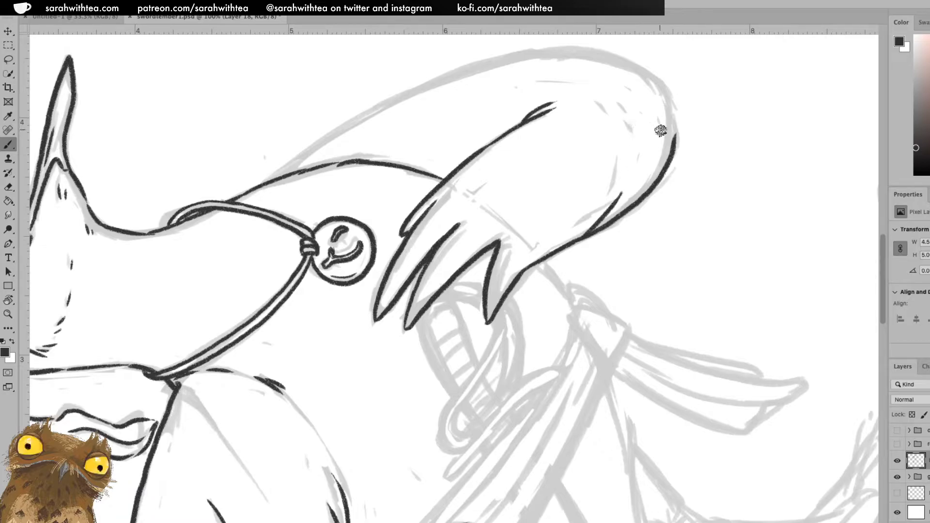
{"action": "left_click_drag", "start_coordinate": [658, 151], "coordinate": [629, 200]}
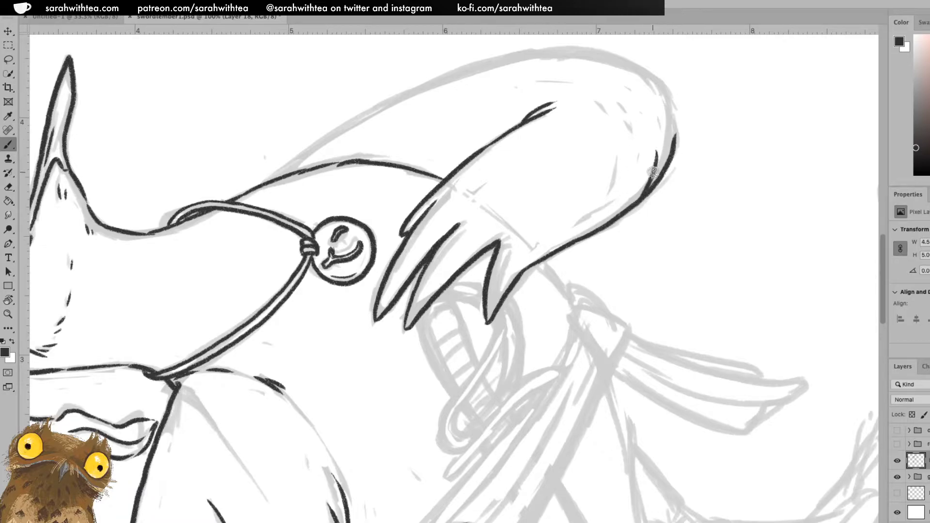
{"action": "key", "text": "r"}
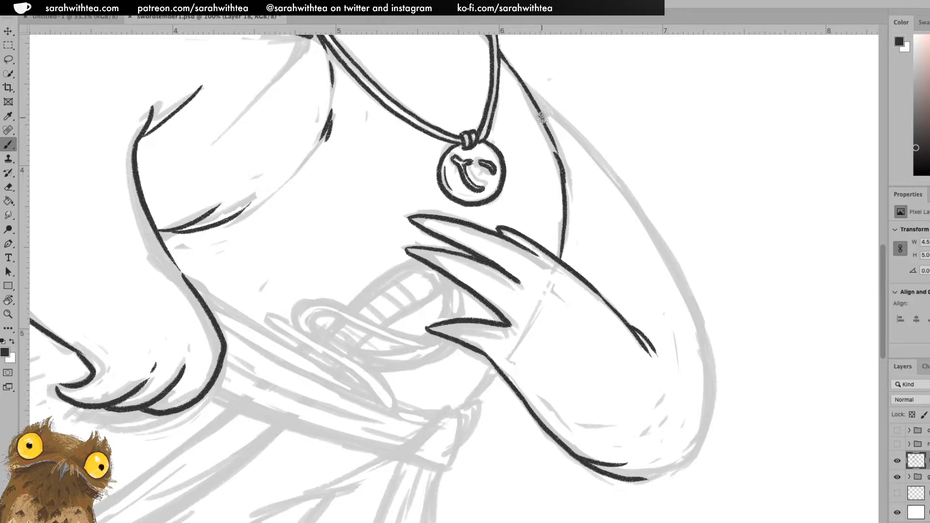
Rotate the canvas, ink the far wing's outer contour from the shoulder around to the elbow, and return to the upright view
{"action": "key", "text": "r"}
{"action": "mouse_move", "coordinate": [659, 182]}
{"action": "left_mouse_down"}
{"action": "mouse_move", "coordinate": [655, 150]}
{"action": "mouse_move", "coordinate": [473, 41]}
{"action": "mouse_move", "coordinate": [309, 96]}
{"action": "mouse_move", "coordinate": [272, 203]}
{"action": "left_mouse_up"}
{"action": "key", "text": "b"}
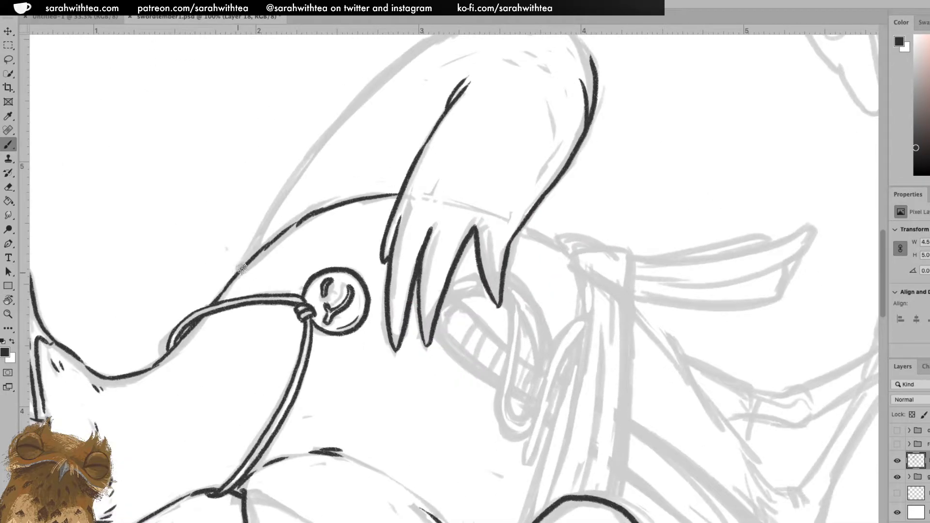
{"action": "left_click_drag", "start_coordinate": [239, 270], "coordinate": [300, 171]}
{"action": "left_click_drag", "start_coordinate": [388, 145], "coordinate": [442, 292]}
{"action": "mouse_move", "coordinate": [361, 330]}
{"action": "left_mouse_down"}
{"action": "mouse_move", "coordinate": [413, 266]}
{"action": "mouse_move", "coordinate": [521, 185]}
{"action": "mouse_move", "coordinate": [631, 174]}
{"action": "mouse_move", "coordinate": [603, 170]}
{"action": "mouse_move", "coordinate": [650, 211]}
{"action": "mouse_move", "coordinate": [639, 190]}
{"action": "mouse_move", "coordinate": [657, 231]}
{"action": "left_mouse_up"}
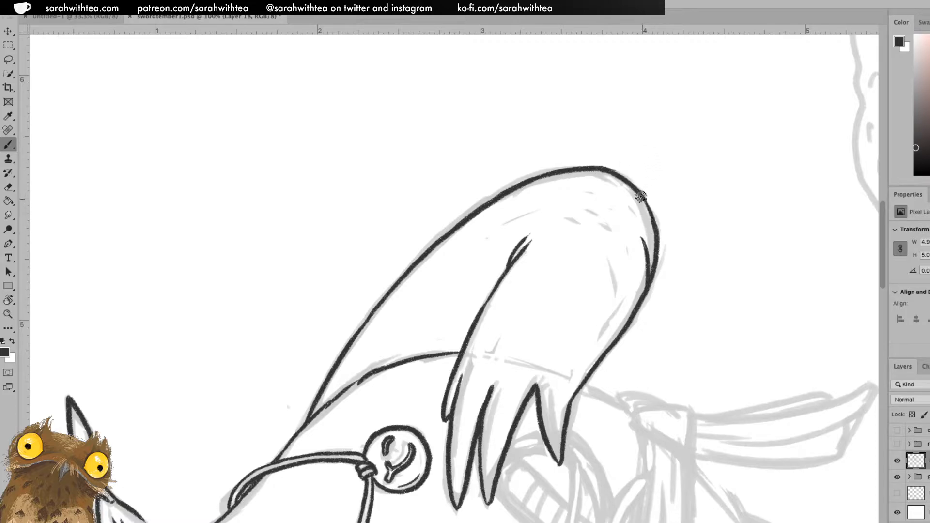
{"action": "scroll", "coordinate": [657, 310], "scroll_direction": "right", "scroll_amount": 10}
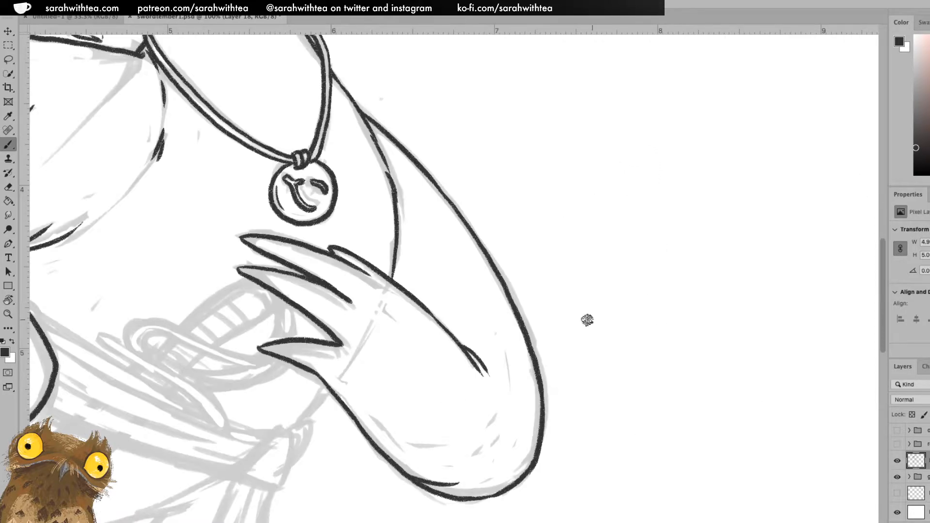
Ink the belly edge below the far wing, the small folded loop beside the sash knot, and the knot's front edge and inner fold
{"action": "mouse_move", "coordinate": [484, 382]}
{"action": "left_mouse_down"}
{"action": "mouse_move", "coordinate": [502, 357]}
{"action": "mouse_move", "coordinate": [743, 265]}
{"action": "left_mouse_up"}
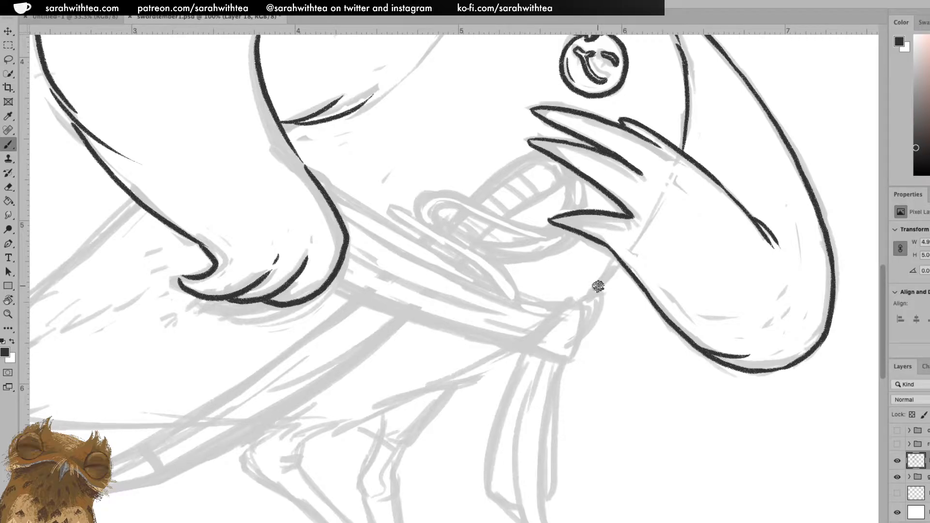
{"action": "mouse_move", "coordinate": [618, 261]}
{"action": "left_mouse_down"}
{"action": "mouse_move", "coordinate": [580, 304]}
{"action": "mouse_move", "coordinate": [602, 288]}
{"action": "mouse_move", "coordinate": [577, 333]}
{"action": "left_mouse_up"}
{"action": "key", "text": "ctrl+z"}
{"action": "left_click_drag", "start_coordinate": [601, 296], "coordinate": [581, 338]}
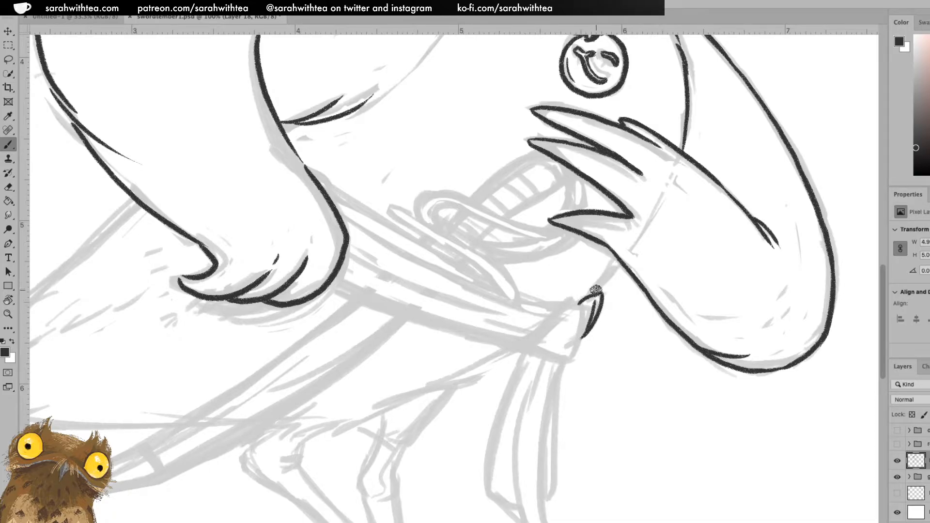
{"action": "mouse_move", "coordinate": [619, 259]}
{"action": "left_mouse_down"}
{"action": "mouse_move", "coordinate": [579, 306]}
{"action": "mouse_move", "coordinate": [566, 361]}
{"action": "mouse_move", "coordinate": [584, 305]}
{"action": "mouse_move", "coordinate": [569, 360]}
{"action": "left_mouse_up"}
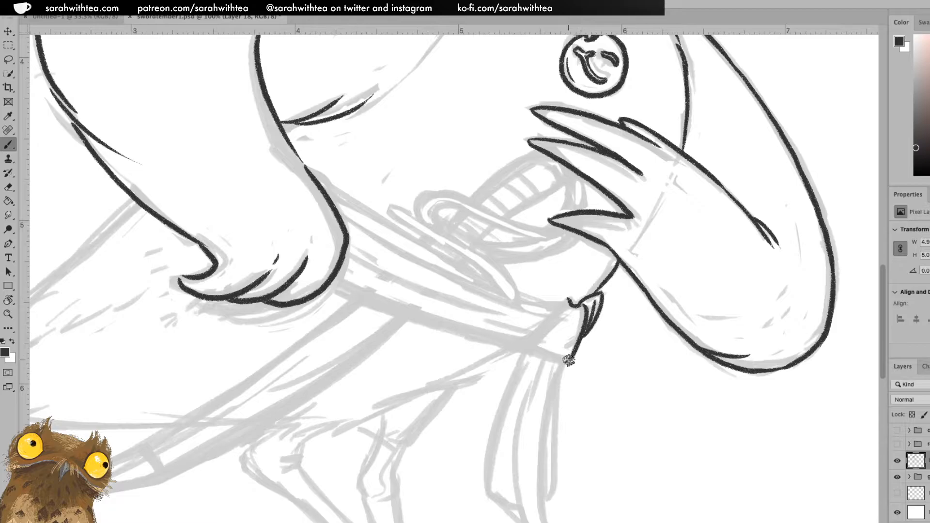
{"action": "left_click_drag", "start_coordinate": [567, 309], "coordinate": [555, 346]}
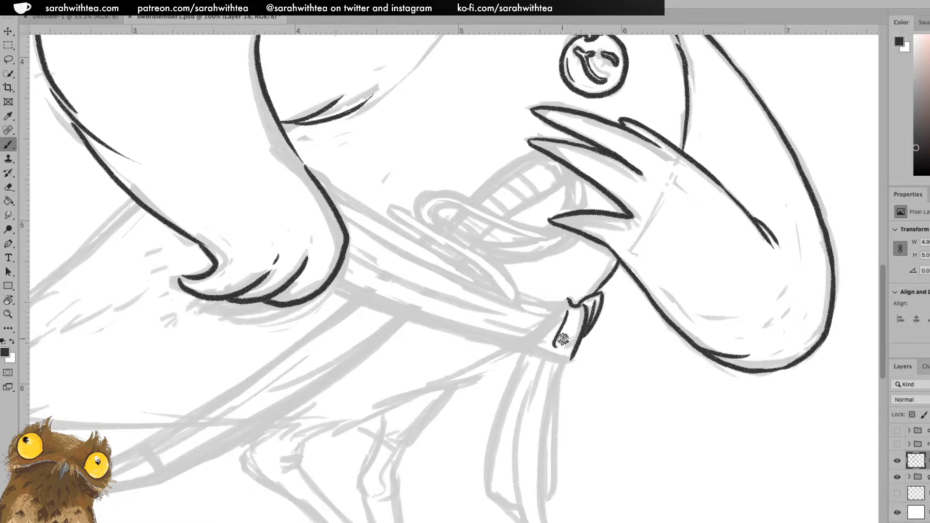
Ink the back edge and the curved lower edge of the sash knot to close its outline
{"action": "left_click_drag", "start_coordinate": [565, 300], "coordinate": [532, 346]}
{"action": "key", "text": "z"}
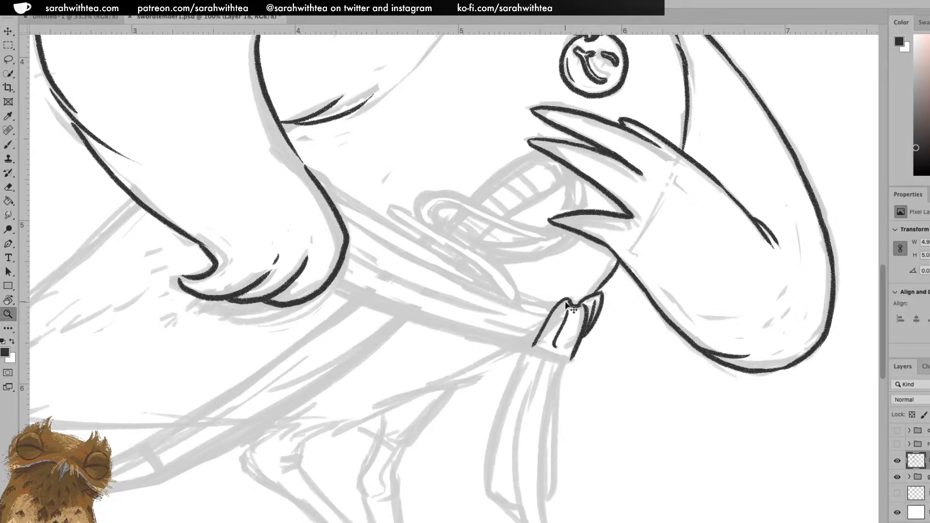
{"action": "key", "text": "ctrl+z"}
{"action": "key", "text": "b"}
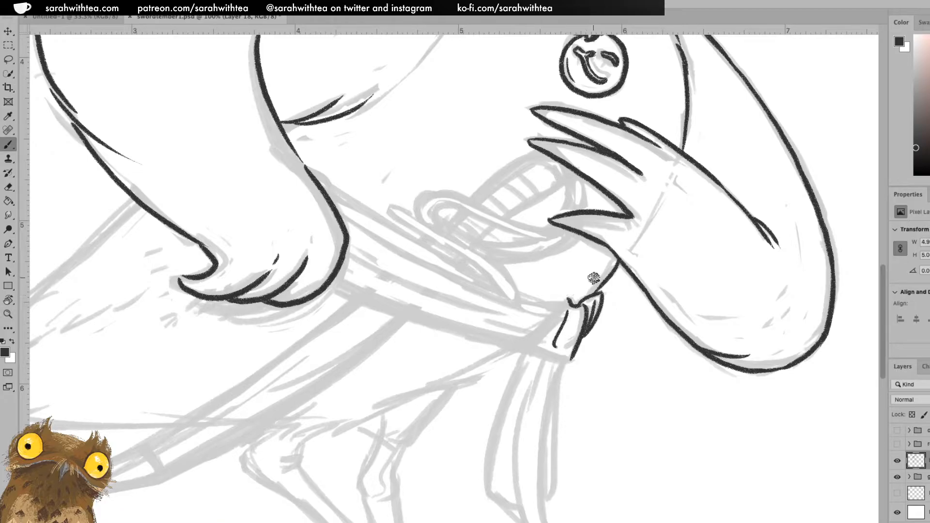
{"action": "left_click_drag", "start_coordinate": [520, 352], "coordinate": [564, 302]}
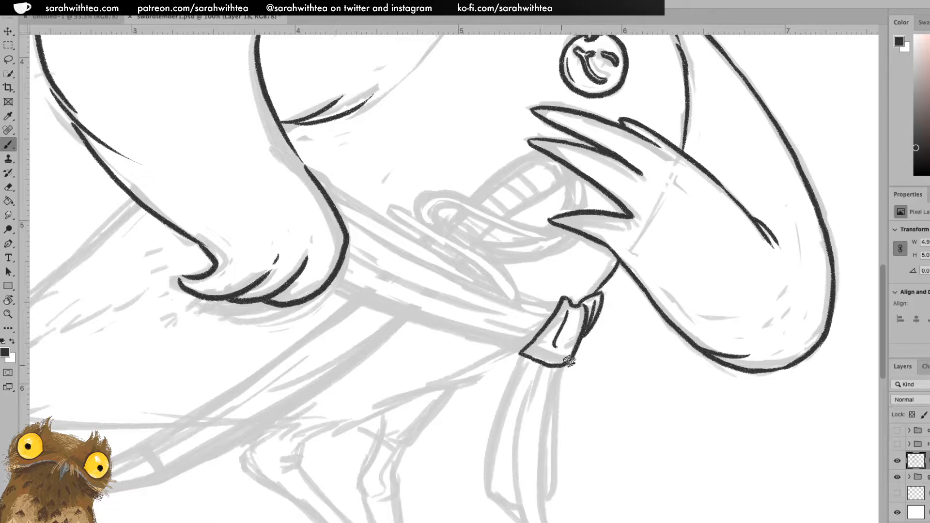
{"action": "left_click_drag", "start_coordinate": [519, 354], "coordinate": [571, 361]}
Ink the hanging sash tails below the knot, with their pointed ends and inner fold lines
{"action": "left_click_drag", "start_coordinate": [564, 411], "coordinate": [552, 314]}
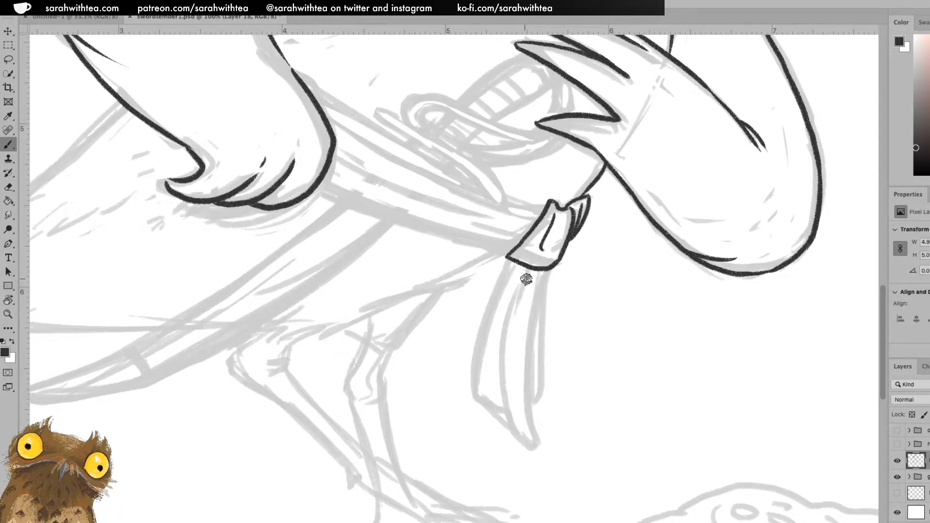
{"action": "left_click_drag", "start_coordinate": [528, 270], "coordinate": [512, 330]}
{"action": "key", "text": "ctrl+z"}
{"action": "left_click_drag", "start_coordinate": [527, 270], "coordinate": [512, 328]}
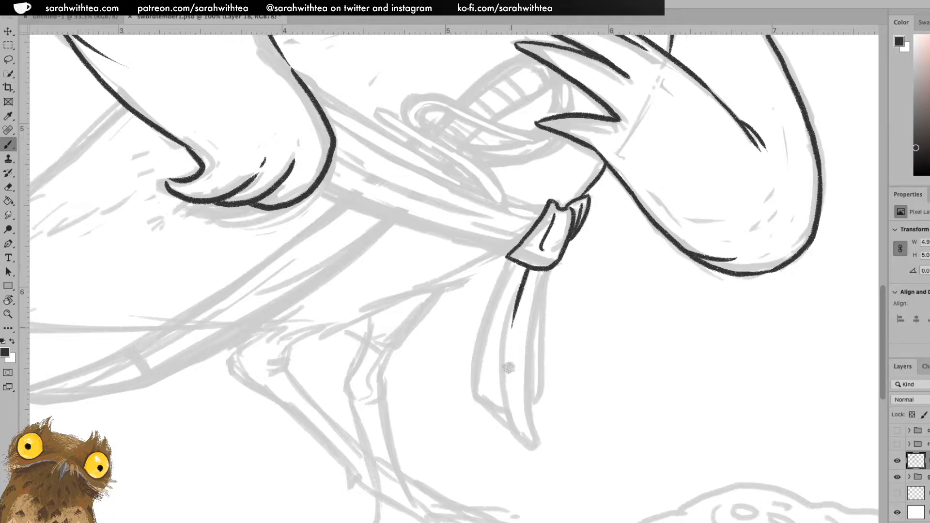
{"action": "mouse_move", "coordinate": [509, 261]}
{"action": "left_mouse_down"}
{"action": "mouse_move", "coordinate": [481, 355]}
{"action": "mouse_move", "coordinate": [485, 405]}
{"action": "mouse_move", "coordinate": [514, 432]}
{"action": "mouse_move", "coordinate": [503, 382]}
{"action": "left_mouse_up"}
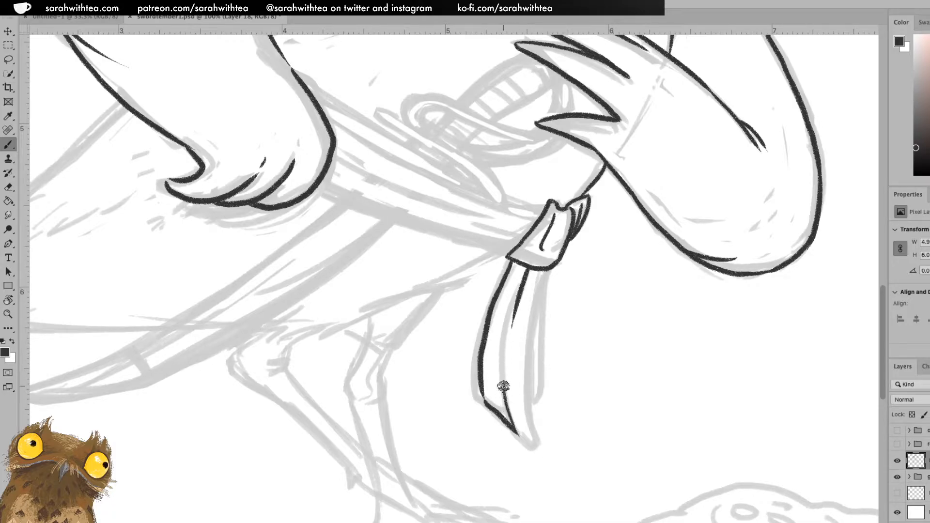
{"action": "mouse_move", "coordinate": [513, 429]}
{"action": "left_mouse_down"}
{"action": "mouse_move", "coordinate": [539, 447]}
{"action": "mouse_move", "coordinate": [528, 372]}
{"action": "mouse_move", "coordinate": [545, 267]}
{"action": "mouse_move", "coordinate": [541, 393]}
{"action": "left_mouse_up"}
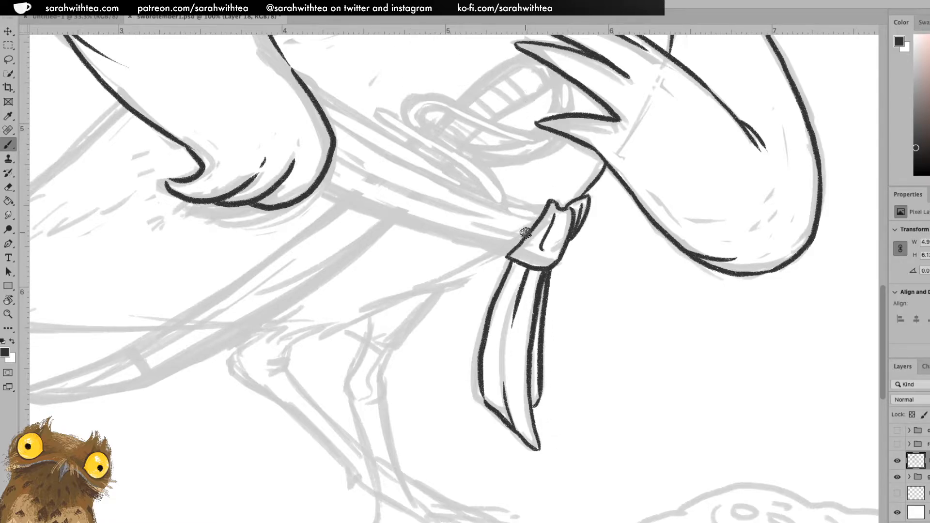
Ink the two parallel edges of the sword guard's curled rim, from its hooked end to the far wing's fingers
{"action": "left_click_drag", "start_coordinate": [562, 186], "coordinate": [562, 320]}
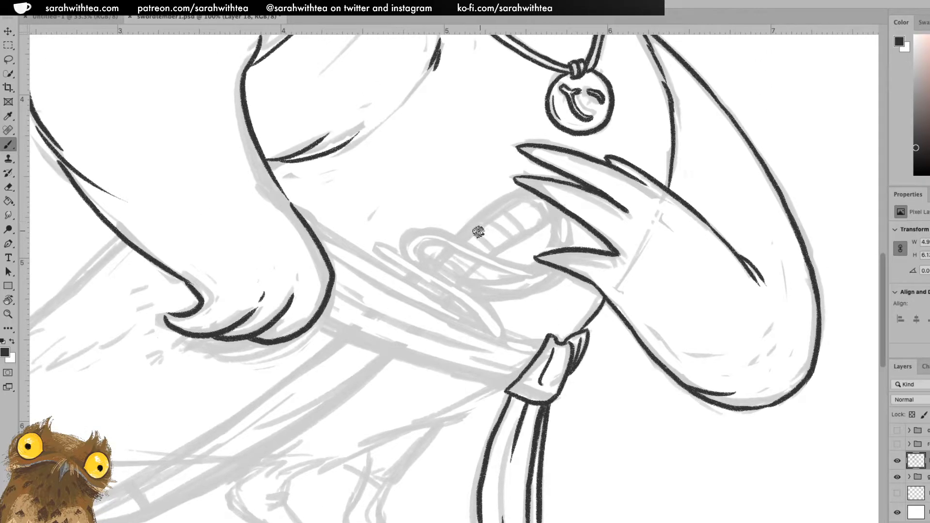
{"action": "mouse_move", "coordinate": [424, 267]}
{"action": "left_mouse_down"}
{"action": "mouse_move", "coordinate": [418, 252]}
{"action": "mouse_move", "coordinate": [457, 250]}
{"action": "mouse_move", "coordinate": [545, 278]}
{"action": "left_mouse_up"}
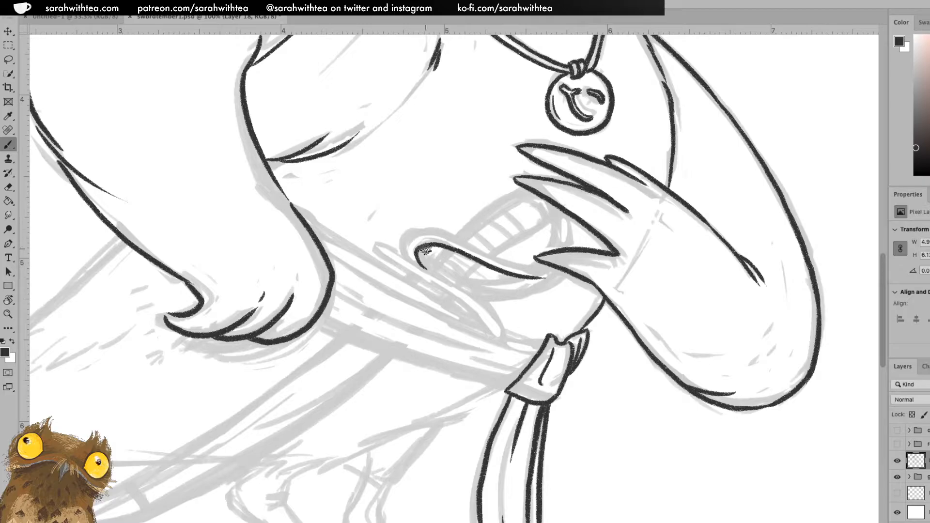
{"action": "mouse_move", "coordinate": [413, 267]}
{"action": "left_mouse_down"}
{"action": "mouse_move", "coordinate": [402, 253]}
{"action": "mouse_move", "coordinate": [406, 232]}
{"action": "mouse_move", "coordinate": [438, 231]}
{"action": "mouse_move", "coordinate": [481, 251]}
{"action": "left_mouse_up"}
{"action": "key", "text": "ctrl+z"}
{"action": "mouse_move", "coordinate": [415, 268]}
{"action": "left_mouse_down"}
{"action": "mouse_move", "coordinate": [400, 252]}
{"action": "mouse_move", "coordinate": [412, 229]}
{"action": "mouse_move", "coordinate": [545, 275]}
{"action": "left_mouse_up"}
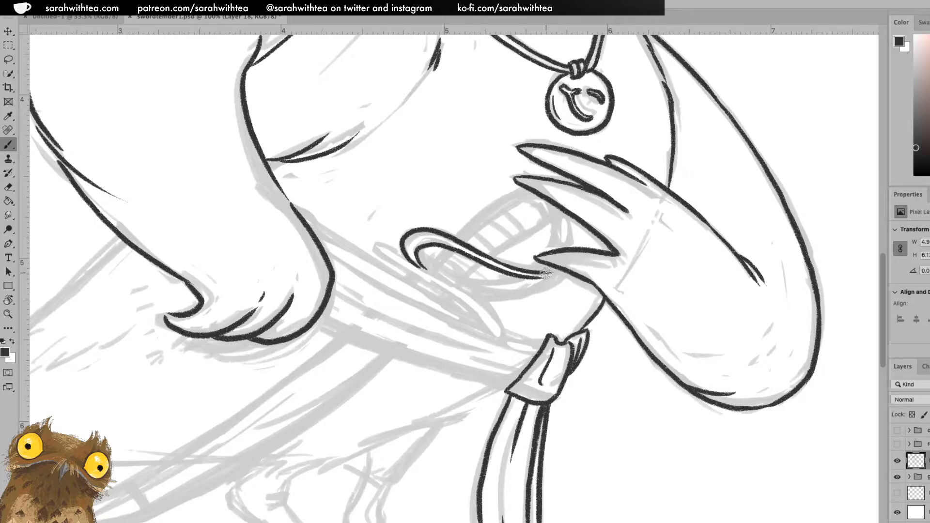
Ink the parts of the sword guard visible between the wing's fingers and a short curve below the rim, tidying where the lines meet
{"action": "left_click_drag", "start_coordinate": [553, 204], "coordinate": [554, 245]}
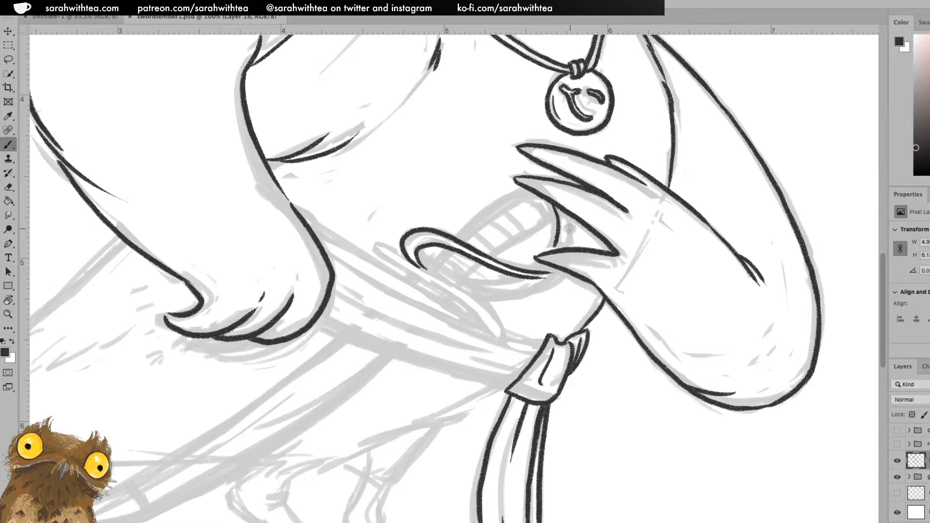
{"action": "left_click_drag", "start_coordinate": [468, 280], "coordinate": [537, 272]}
{"action": "key", "text": "e"}
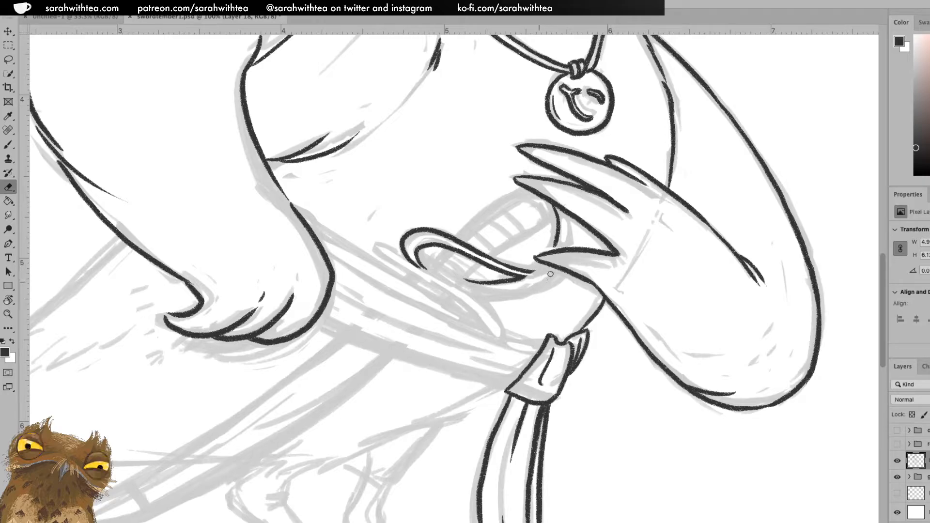
{"action": "key", "text": "b"}
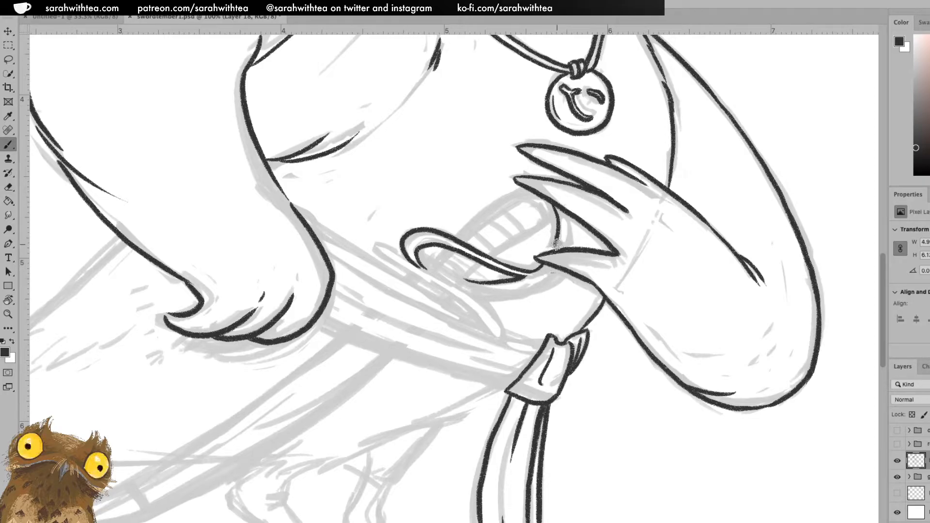
{"action": "left_click_drag", "start_coordinate": [570, 218], "coordinate": [573, 245]}
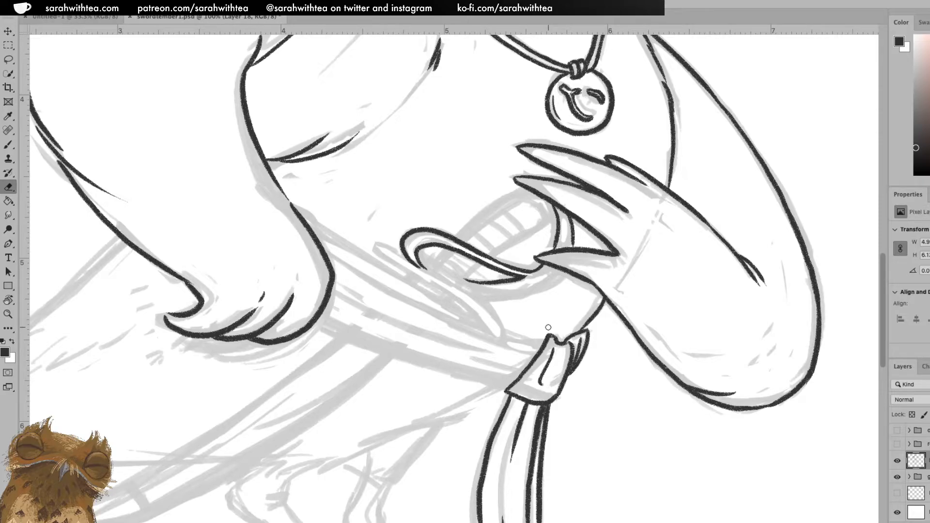
Rotate the canvas and ink the outer curve of the sword guard from the lowest feather finger to the curled rim
{"action": "key", "text": "space"}
{"action": "mouse_move", "coordinate": [601, 234]}
{"action": "left_mouse_down"}
{"action": "mouse_move", "coordinate": [558, 335]}
{"action": "mouse_move", "coordinate": [475, 353]}
{"action": "mouse_move", "coordinate": [439, 333]}
{"action": "left_mouse_up"}
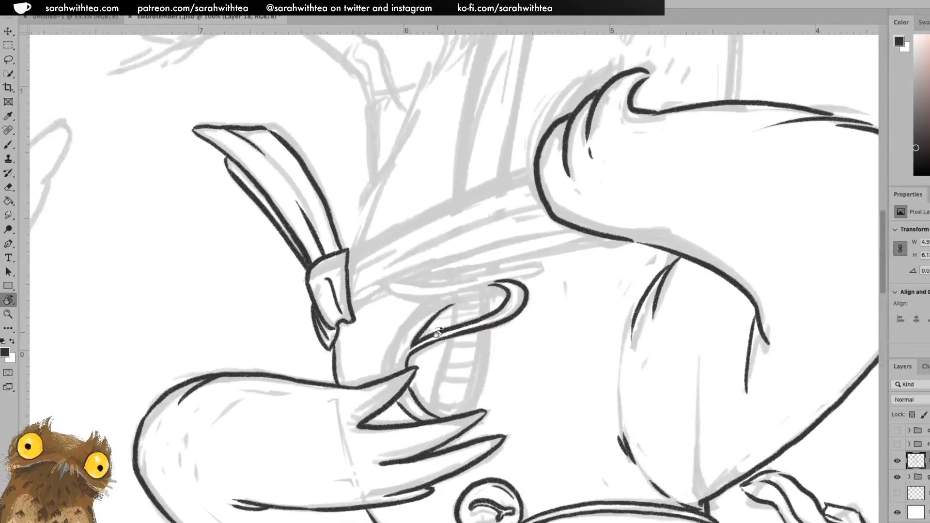
{"action": "key", "text": "b"}
{"action": "mouse_move", "coordinate": [384, 372]}
{"action": "left_mouse_down"}
{"action": "mouse_move", "coordinate": [387, 351]}
{"action": "mouse_move", "coordinate": [430, 299]}
{"action": "left_mouse_up"}
{"action": "key", "text": "ctrl+z"}
{"action": "mouse_move", "coordinate": [385, 372]}
{"action": "left_mouse_down"}
{"action": "mouse_move", "coordinate": [415, 312]}
{"action": "mouse_move", "coordinate": [459, 277]}
{"action": "left_mouse_up"}
{"action": "key", "text": "ctrl+z"}
{"action": "mouse_move", "coordinate": [385, 376]}
{"action": "left_mouse_down"}
{"action": "mouse_move", "coordinate": [403, 327]}
{"action": "mouse_move", "coordinate": [460, 283]}
{"action": "mouse_move", "coordinate": [529, 270]}
{"action": "mouse_move", "coordinate": [458, 310]}
{"action": "mouse_move", "coordinate": [445, 307]}
{"action": "mouse_move", "coordinate": [526, 284]}
{"action": "left_mouse_up"}
{"action": "key", "text": "ctrl+z"}
{"action": "left_click_drag", "start_coordinate": [459, 303], "coordinate": [525, 284]}
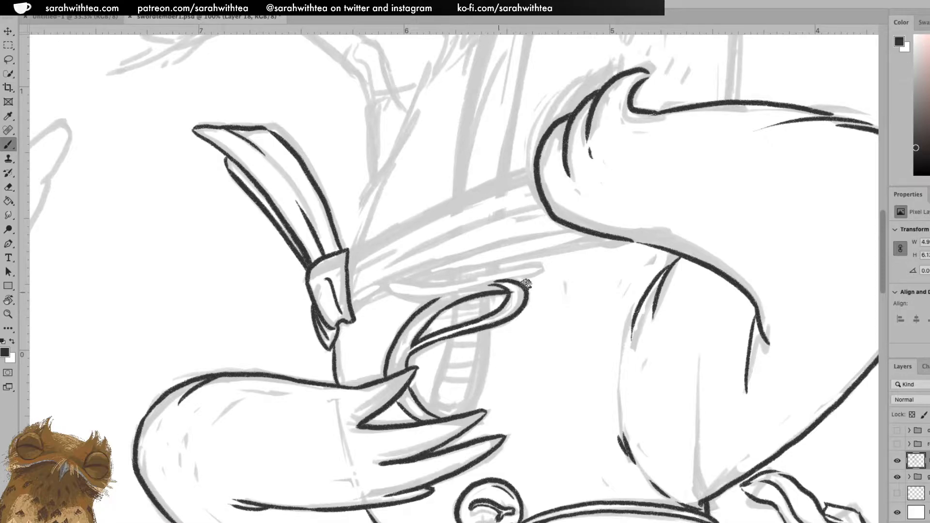
Ink the slim crossbar beside the sword guard's curled rim, with both long edges and rounded ends
{"action": "key", "text": "ctrl+z"}
{"action": "key", "text": "ctrl+z"}
{"action": "mouse_move", "coordinate": [451, 304]}
{"action": "left_mouse_down"}
{"action": "mouse_move", "coordinate": [496, 290]}
{"action": "mouse_move", "coordinate": [436, 300]}
{"action": "mouse_move", "coordinate": [536, 264]}
{"action": "left_mouse_up"}
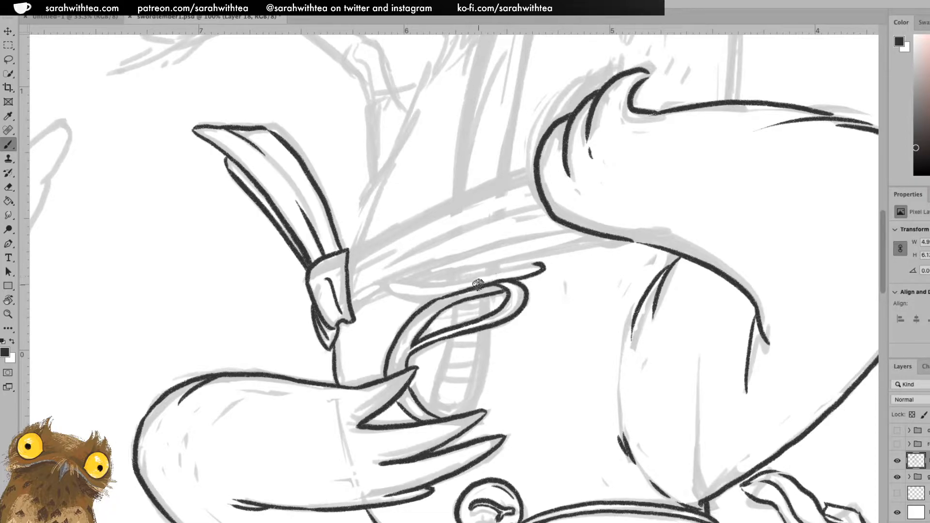
{"action": "key", "text": "r"}
{"action": "left_click_drag", "start_coordinate": [571, 246], "coordinate": [498, 141]}
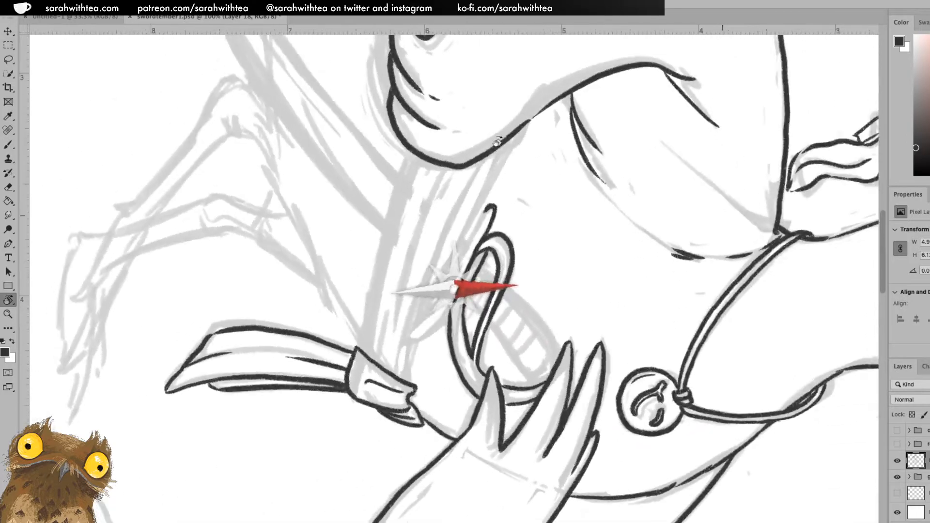
{"action": "key", "text": "b"}
{"action": "left_click_drag", "start_coordinate": [409, 342], "coordinate": [444, 292]}
{"action": "key", "text": "ctrl+z"}
{"action": "left_click_drag", "start_coordinate": [409, 342], "coordinate": [453, 277]}
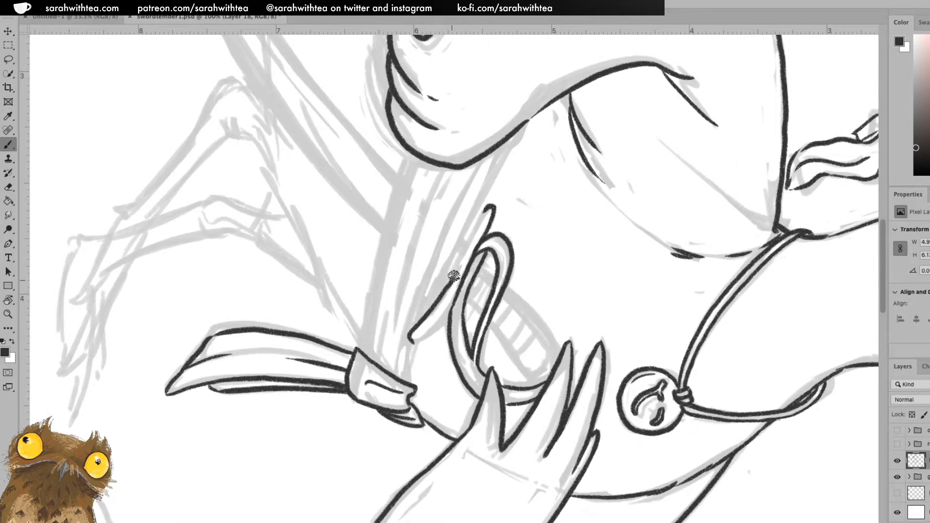
{"action": "key", "text": "ctrl+z"}
{"action": "mouse_move", "coordinate": [490, 207]}
{"action": "left_mouse_down"}
{"action": "mouse_move", "coordinate": [441, 298]}
{"action": "mouse_move", "coordinate": [407, 337]}
{"action": "mouse_move", "coordinate": [419, 340]}
{"action": "mouse_move", "coordinate": [440, 320]}
{"action": "left_mouse_up"}
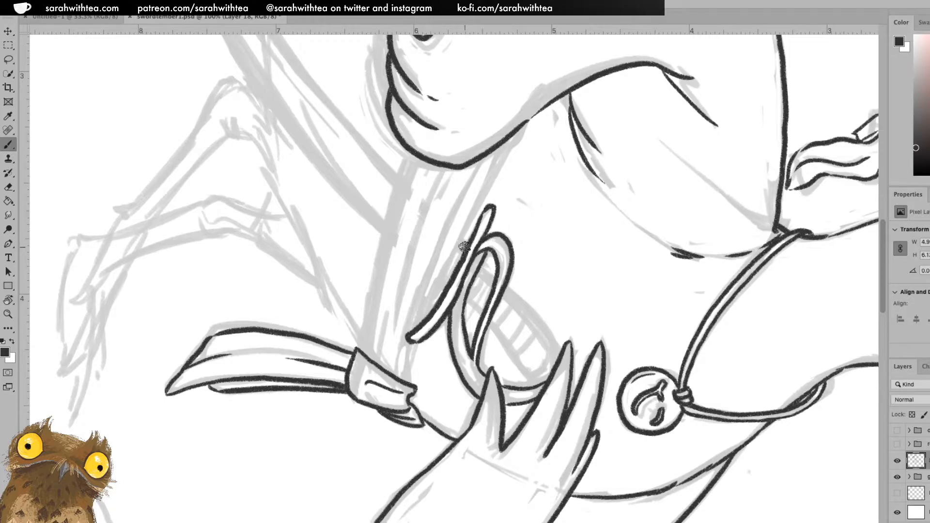
Ink the short ticks outside the crossbar, the side edges of the sword grip and the curved wrap bands across it
{"action": "left_click", "coordinate": [443, 285]}
{"action": "mouse_move", "coordinate": [481, 267]}
{"action": "left_mouse_down"}
{"action": "mouse_move", "coordinate": [497, 282]}
{"action": "mouse_move", "coordinate": [485, 276]}
{"action": "left_mouse_up"}
{"action": "left_click_drag", "start_coordinate": [490, 321], "coordinate": [536, 385]}
{"action": "left_click_drag", "start_coordinate": [506, 287], "coordinate": [557, 362]}
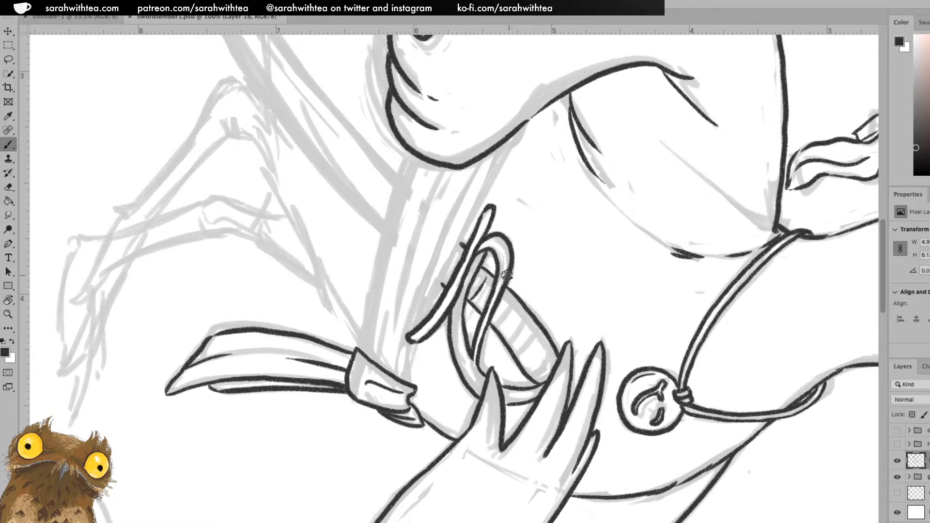
{"action": "mouse_move", "coordinate": [515, 284]}
{"action": "left_mouse_down"}
{"action": "mouse_move", "coordinate": [504, 335]}
{"action": "mouse_move", "coordinate": [531, 294]}
{"action": "mouse_move", "coordinate": [504, 335]}
{"action": "mouse_move", "coordinate": [529, 311]}
{"action": "left_mouse_up"}
{"action": "key", "text": "ctrl+z"}
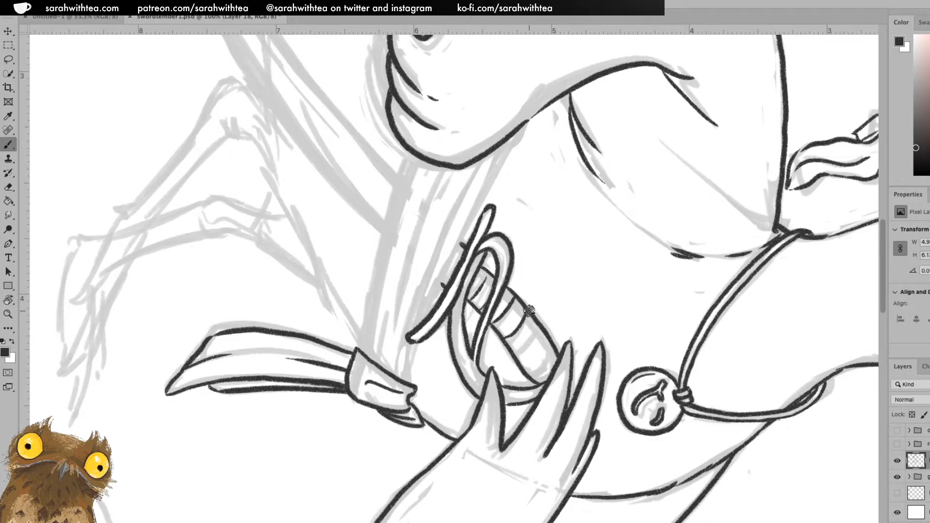
{"action": "key", "text": "Escape"}
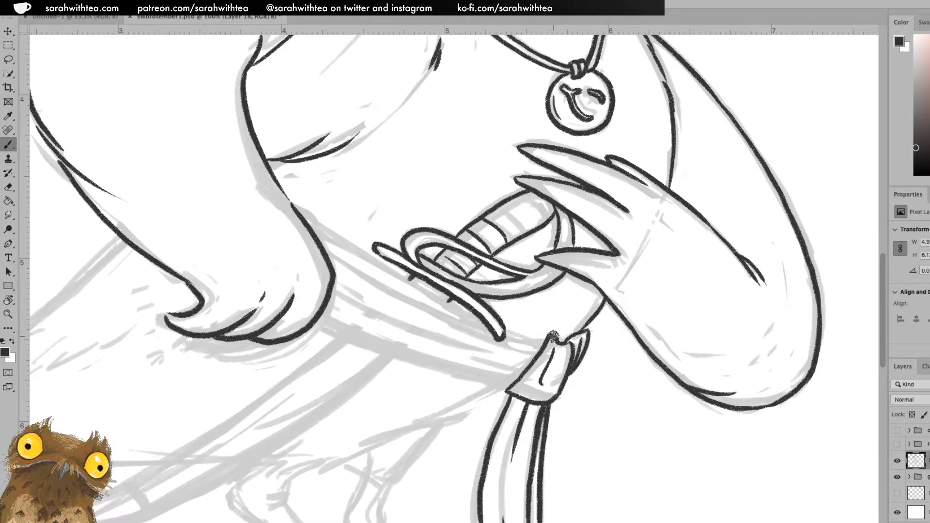
{"action": "left_click_drag", "start_coordinate": [501, 207], "coordinate": [526, 230]}
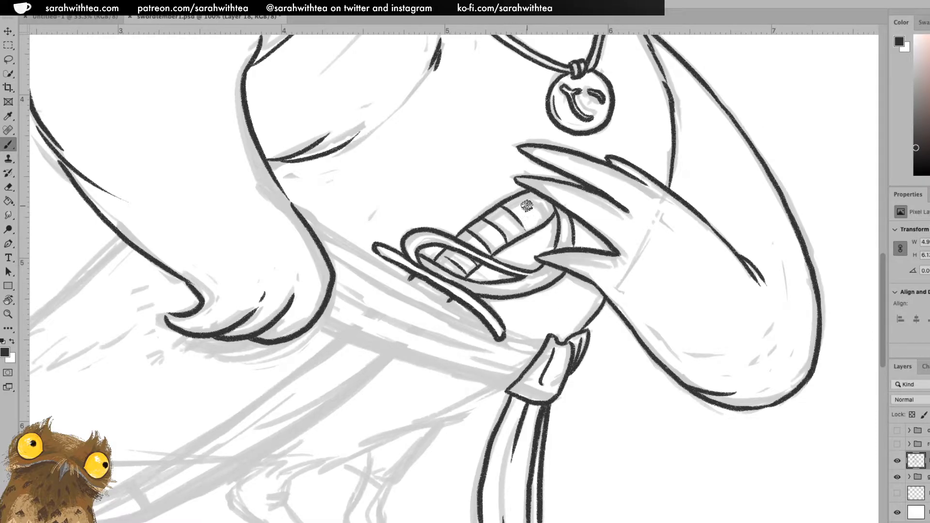
{"action": "left_click_drag", "start_coordinate": [520, 195], "coordinate": [541, 220]}
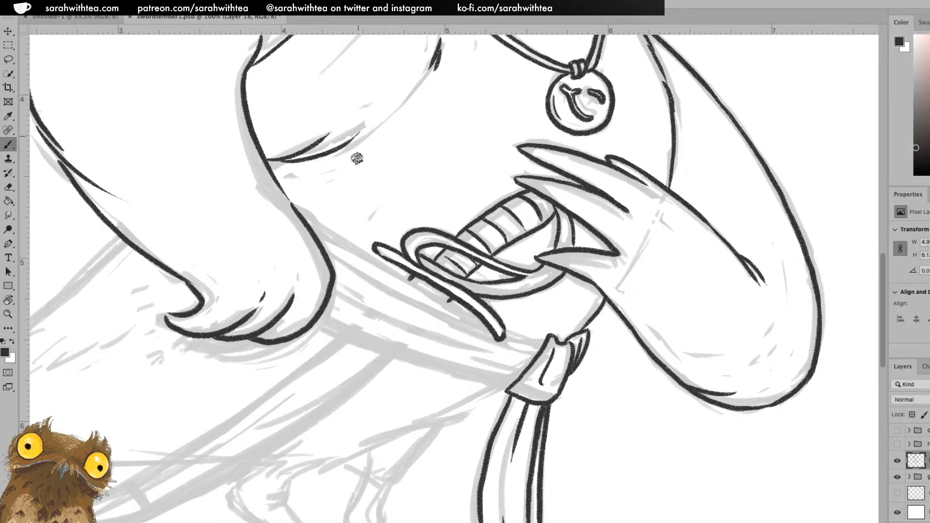
Ink the sash's upper edge from the near wing down along the sword's crossbar
{"action": "left_click_drag", "start_coordinate": [292, 204], "coordinate": [444, 306]}
{"action": "key", "text": "ctrl+z"}
{"action": "key", "text": "r"}
{"action": "mouse_move", "coordinate": [502, 231]}
{"action": "left_mouse_down"}
{"action": "mouse_move", "coordinate": [546, 176]}
{"action": "mouse_move", "coordinate": [451, 145]}
{"action": "left_mouse_up"}
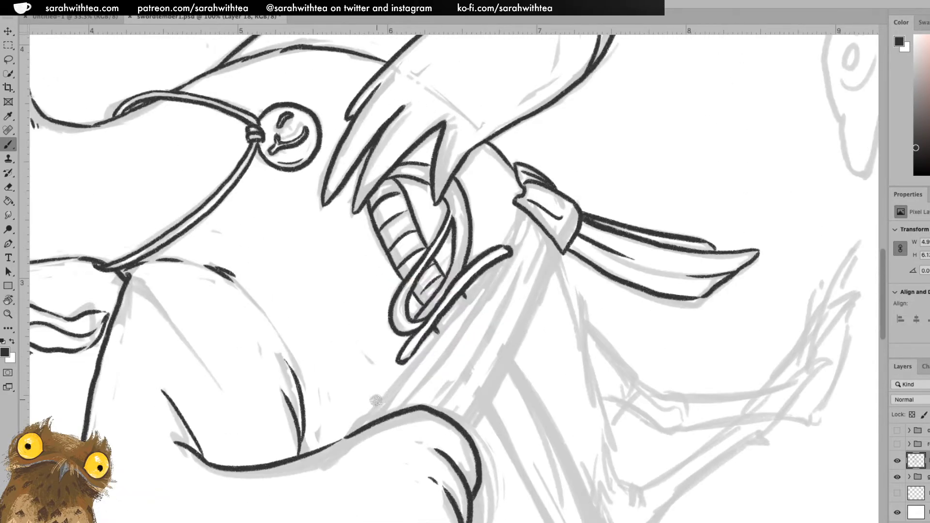
{"action": "left_click_drag", "start_coordinate": [337, 439], "coordinate": [399, 382]}
{"action": "key", "text": "ctrl+z"}
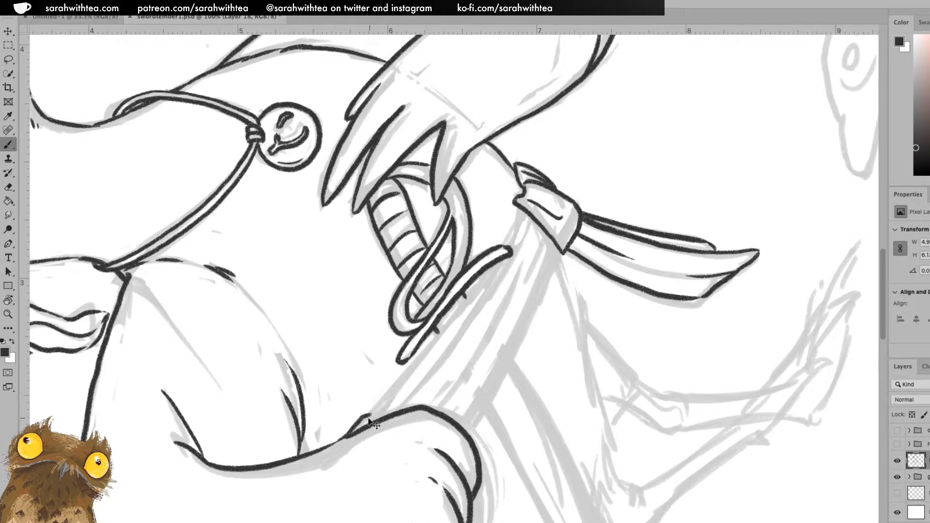
{"action": "mouse_move", "coordinate": [328, 443]}
{"action": "left_mouse_down"}
{"action": "mouse_move", "coordinate": [369, 408]}
{"action": "mouse_move", "coordinate": [361, 428]}
{"action": "mouse_move", "coordinate": [420, 356]}
{"action": "left_mouse_up"}
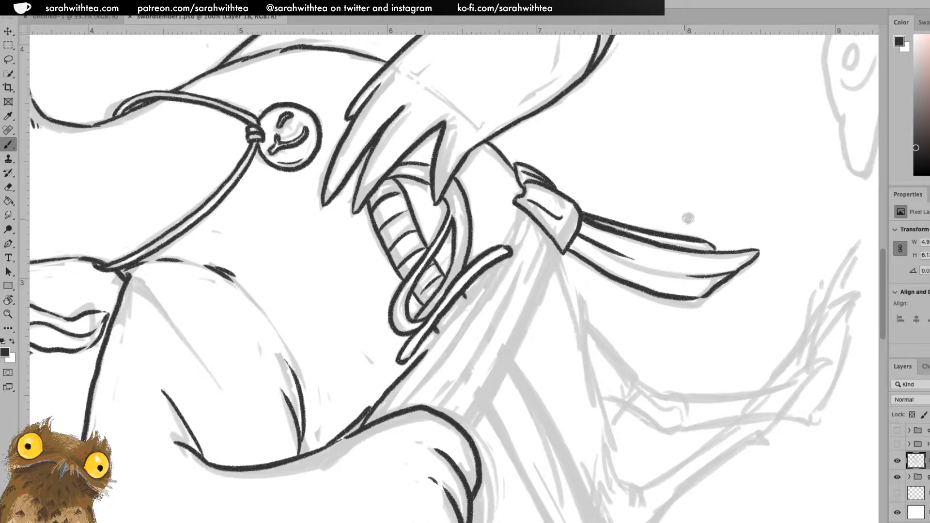
{"action": "key", "text": "Escape"}
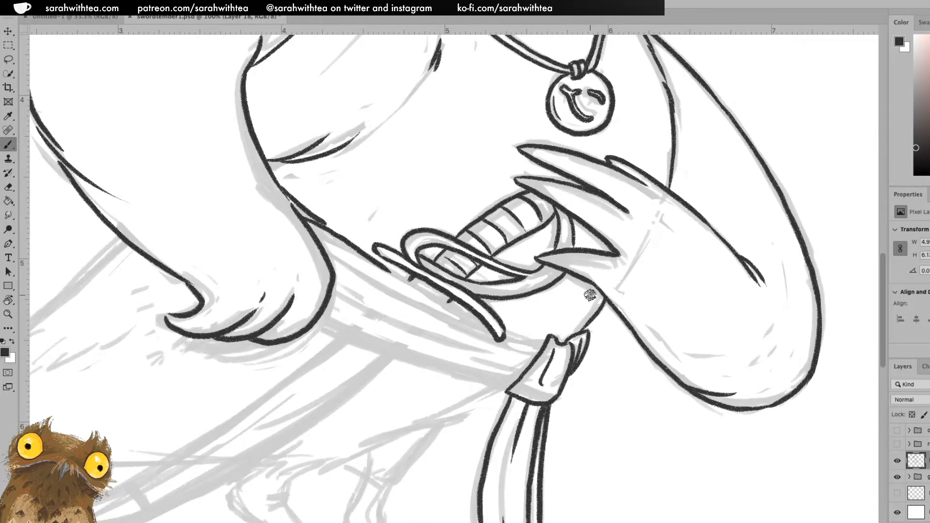
{"action": "left_click_drag", "start_coordinate": [385, 268], "coordinate": [487, 326]}
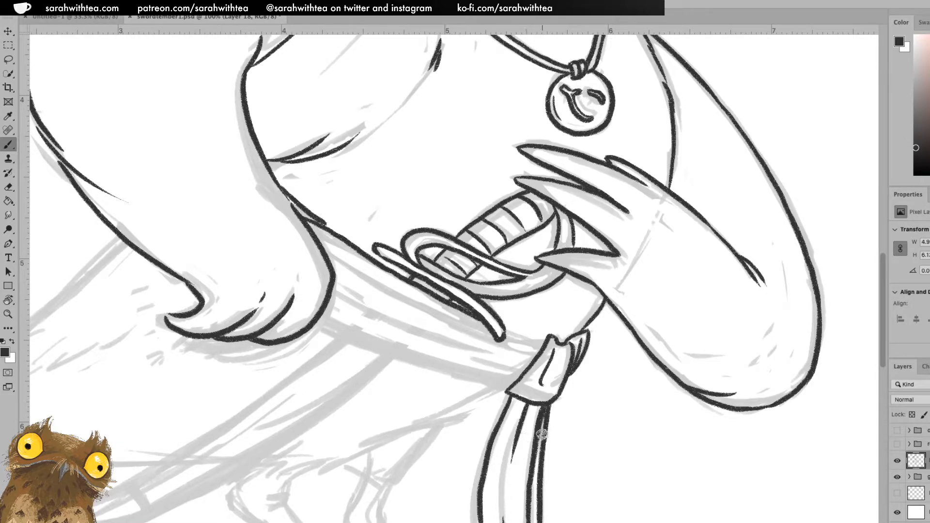
Extend the sash's upper edge from the crossbar to the knot and ink the long fold lines inside the band
{"action": "left_click_drag", "start_coordinate": [505, 334], "coordinate": [544, 341]}
{"action": "left_click_drag", "start_coordinate": [444, 323], "coordinate": [509, 348]}
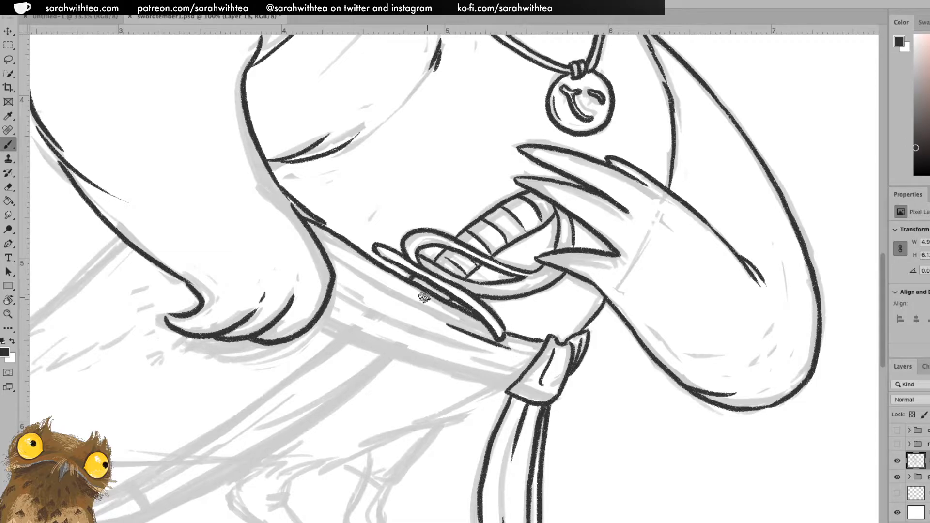
{"action": "left_click_drag", "start_coordinate": [340, 294], "coordinate": [504, 361]}
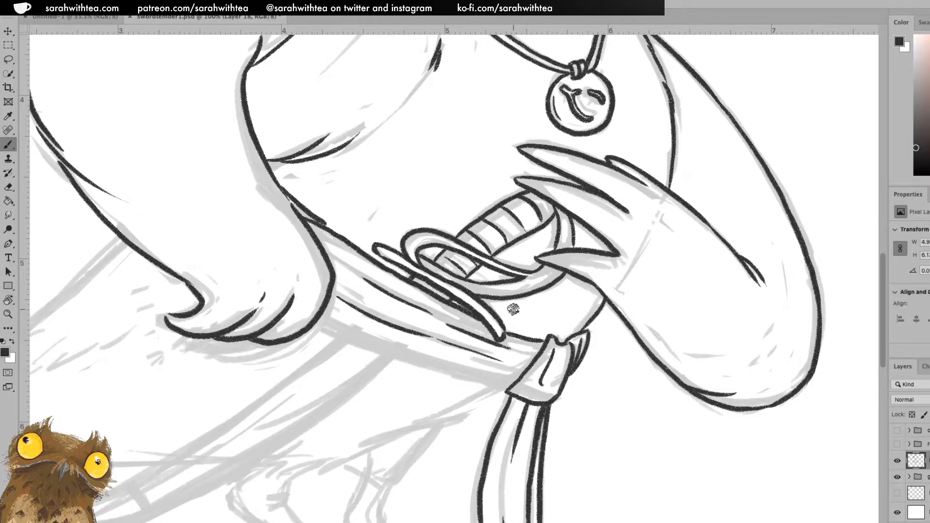
Rotate the canvas and ink the sash's lower edge from the knot to the near wing
{"action": "key", "text": "r"}
{"action": "mouse_move", "coordinate": [512, 307]}
{"action": "left_mouse_down"}
{"action": "mouse_move", "coordinate": [489, 339]}
{"action": "mouse_move", "coordinate": [460, 344]}
{"action": "mouse_move", "coordinate": [442, 334]}
{"action": "left_mouse_up"}
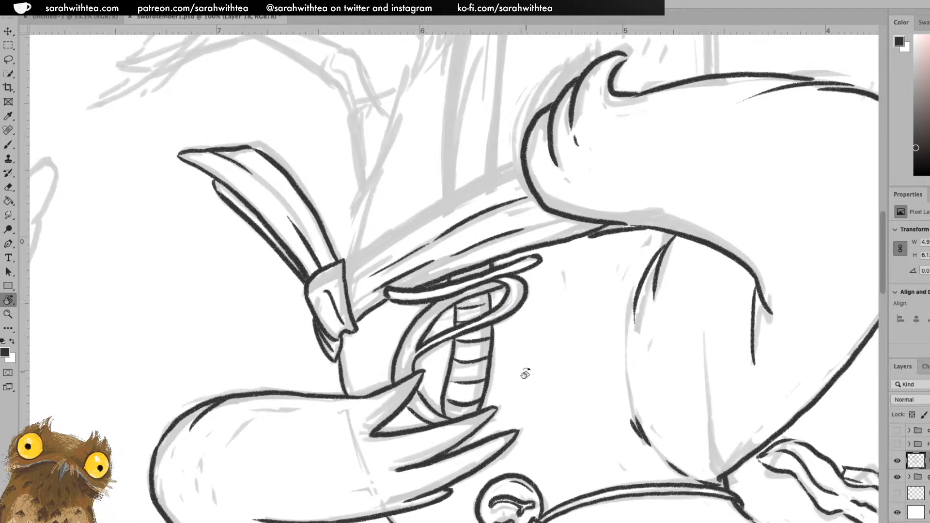
{"action": "key", "text": "b"}
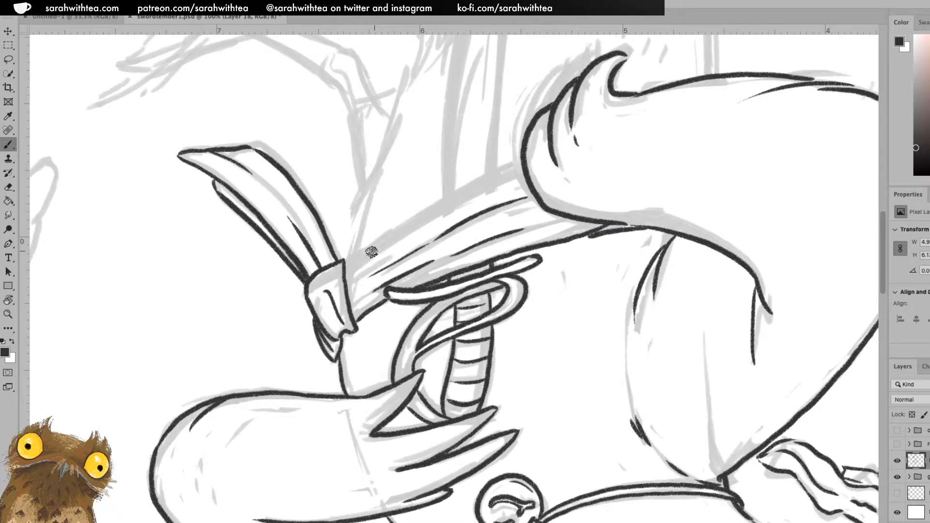
{"action": "left_click_drag", "start_coordinate": [345, 268], "coordinate": [514, 169]}
{"action": "key", "text": "ctrl+z"}
{"action": "mouse_move", "coordinate": [345, 268]}
{"action": "left_mouse_down"}
{"action": "mouse_move", "coordinate": [417, 214]}
{"action": "mouse_move", "coordinate": [358, 255]}
{"action": "mouse_move", "coordinate": [440, 202]}
{"action": "mouse_move", "coordinate": [524, 167]}
{"action": "left_mouse_up"}
{"action": "key", "text": "ctrl+z"}
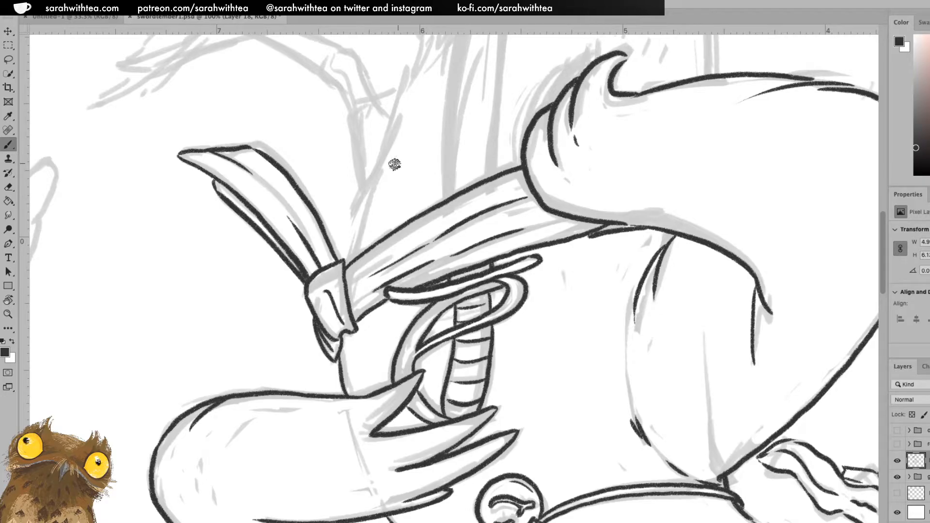
Ink the body's underside from the sash knot down to the legs, and the far thigh with its feathered hem
{"action": "key", "text": "Escape"}
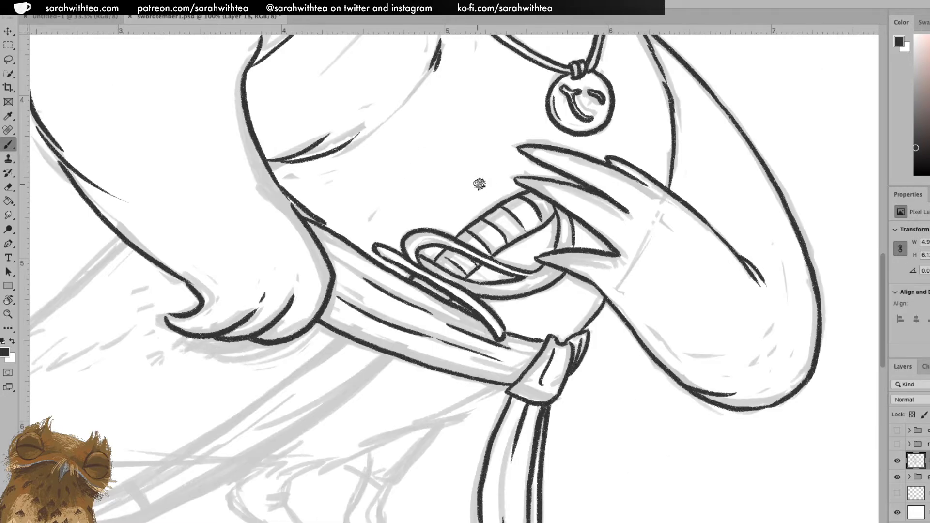
{"action": "left_click_drag", "start_coordinate": [503, 359], "coordinate": [694, 182]}
{"action": "left_click_drag", "start_coordinate": [515, 299], "coordinate": [638, 238]}
{"action": "key", "text": "super+z"}
{"action": "left_click_drag", "start_coordinate": [515, 300], "coordinate": [708, 204]}
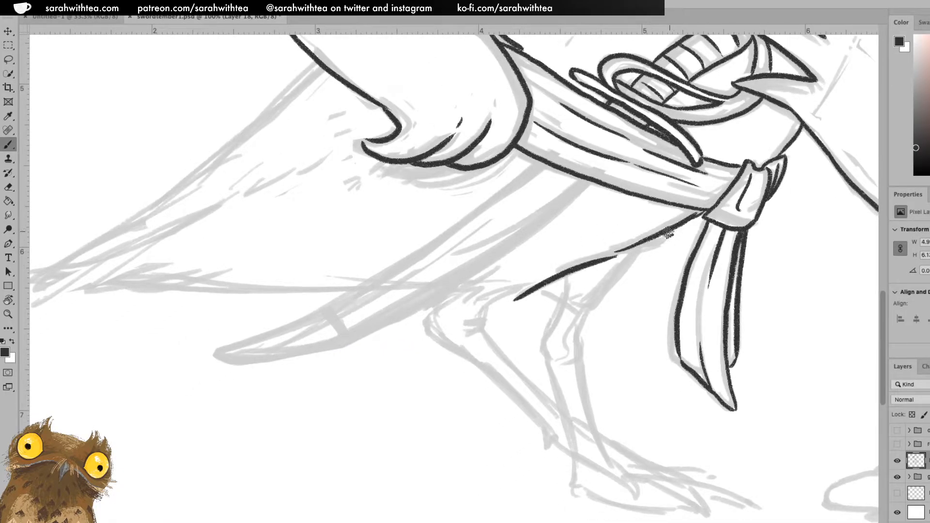
{"action": "mouse_move", "coordinate": [644, 242]}
{"action": "left_mouse_down"}
{"action": "mouse_move", "coordinate": [580, 307]}
{"action": "mouse_move", "coordinate": [602, 301]}
{"action": "mouse_move", "coordinate": [648, 242]}
{"action": "left_mouse_up"}
{"action": "key", "text": "super+z"}
{"action": "left_click_drag", "start_coordinate": [547, 290], "coordinate": [582, 307]}
Ink the near leg's joint with its feather tufts and creases, and the front edge of the shin below it
{"action": "mouse_move", "coordinate": [514, 289]}
{"action": "left_mouse_down"}
{"action": "mouse_move", "coordinate": [476, 304]}
{"action": "mouse_move", "coordinate": [462, 296]}
{"action": "mouse_move", "coordinate": [467, 335]}
{"action": "left_mouse_up"}
{"action": "left_click_drag", "start_coordinate": [484, 320], "coordinate": [463, 323]}
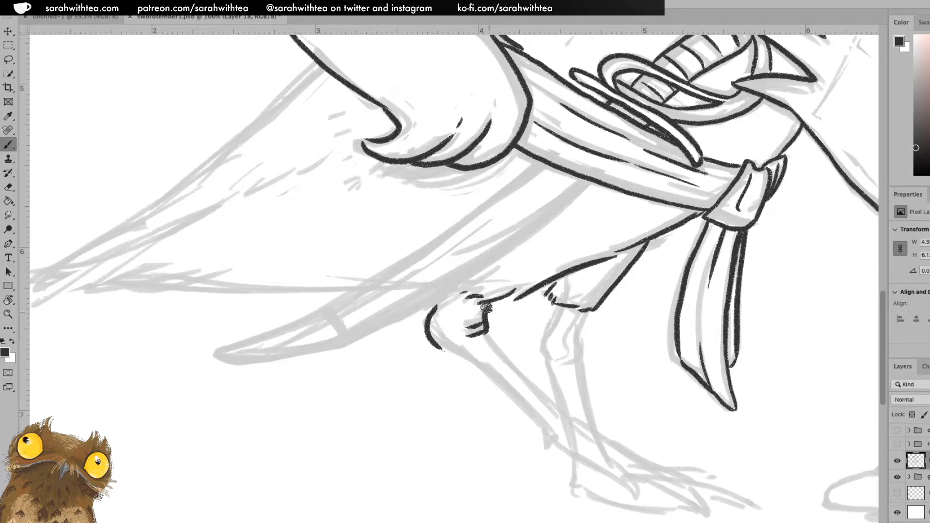
{"action": "mouse_move", "coordinate": [436, 305]}
{"action": "left_mouse_down"}
{"action": "mouse_move", "coordinate": [427, 320]}
{"action": "mouse_move", "coordinate": [441, 342]}
{"action": "mouse_move", "coordinate": [519, 374]}
{"action": "mouse_move", "coordinate": [561, 414]}
{"action": "left_mouse_up"}
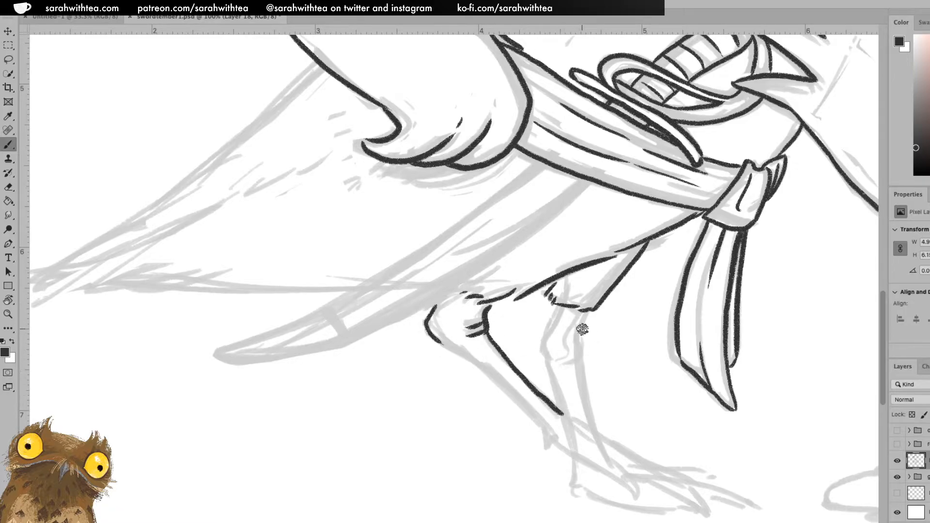
Rotate the canvas and ink the near foot's back spur and lower edge down to the first claw
{"action": "key", "text": "r"}
{"action": "mouse_move", "coordinate": [711, 308]}
{"action": "left_mouse_down"}
{"action": "mouse_move", "coordinate": [678, 349]}
{"action": "mouse_move", "coordinate": [611, 368]}
{"action": "mouse_move", "coordinate": [557, 353]}
{"action": "mouse_move", "coordinate": [541, 266]}
{"action": "left_mouse_up"}
{"action": "key", "text": "b"}
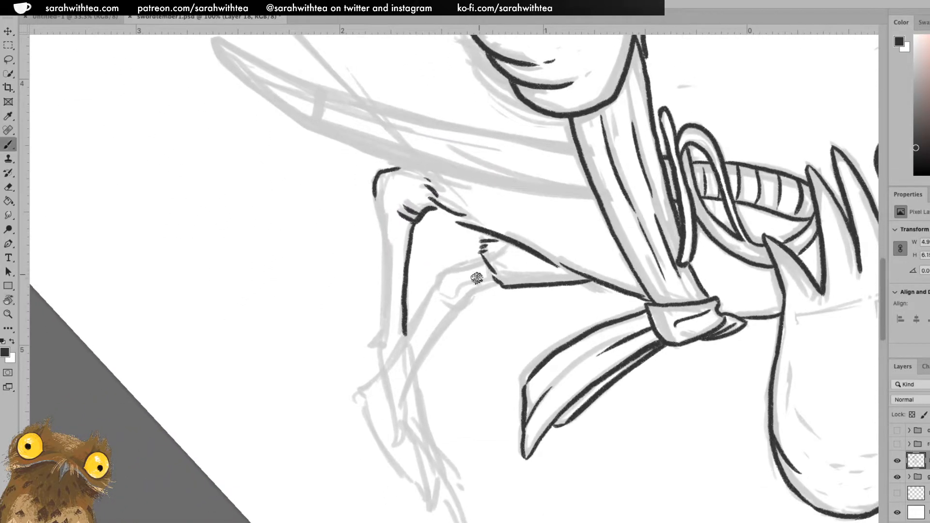
{"action": "left_click_drag", "start_coordinate": [379, 332], "coordinate": [377, 352]}
{"action": "scroll", "coordinate": [419, 312], "scroll_direction": "down", "scroll_amount": 4}
{"action": "scroll", "coordinate": [419, 312], "scroll_direction": "right", "scroll_amount": 1}
{"action": "key", "text": "ctrl+z"}
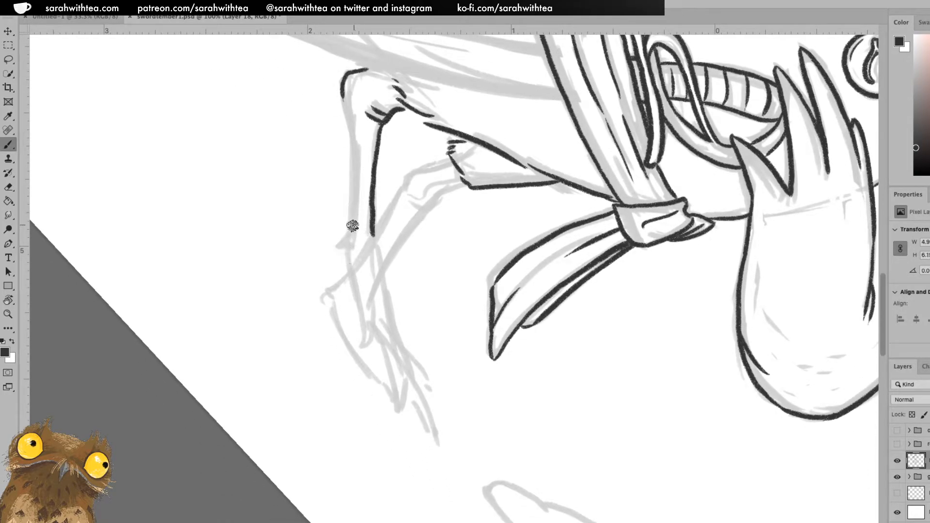
{"action": "key", "text": "ctrl+z"}
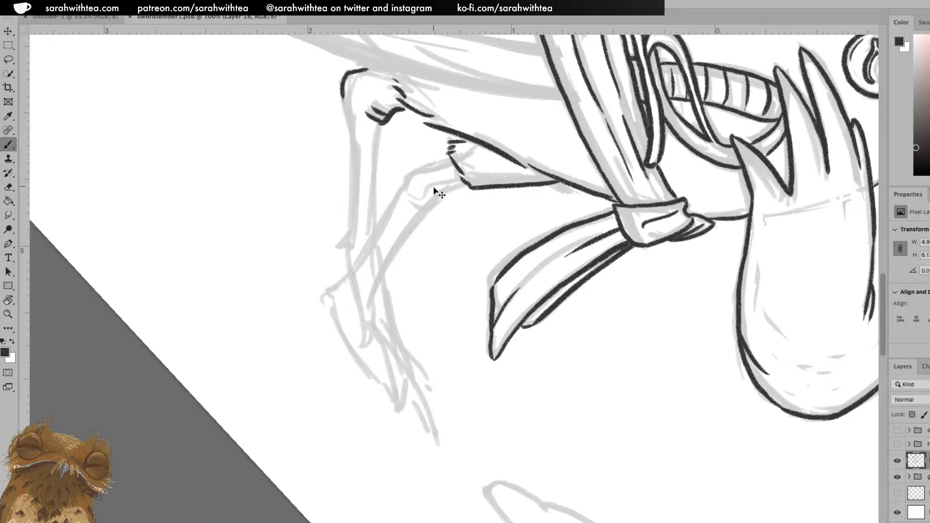
{"action": "key", "text": "ctrl+shift+z"}
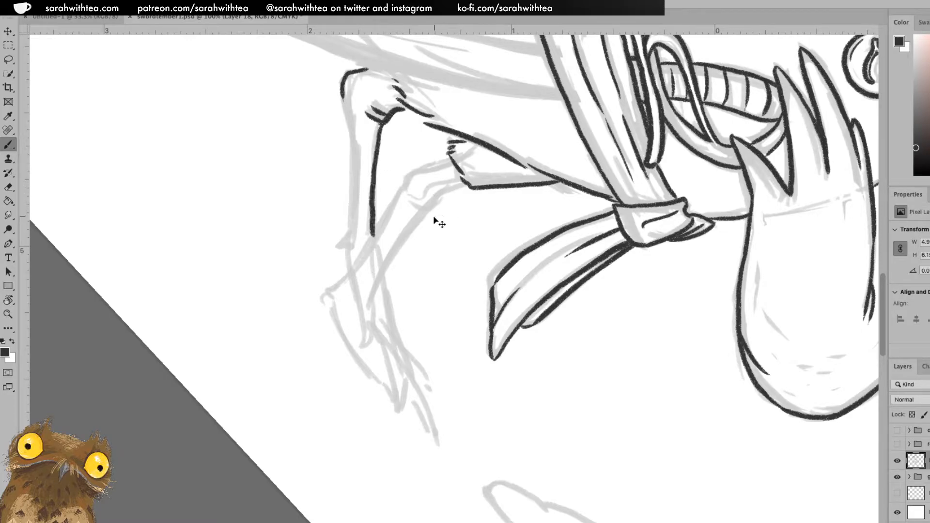
{"action": "mouse_move", "coordinate": [349, 229]}
{"action": "left_mouse_down"}
{"action": "mouse_move", "coordinate": [338, 241]}
{"action": "mouse_move", "coordinate": [362, 339]}
{"action": "mouse_move", "coordinate": [381, 343]}
{"action": "left_mouse_up"}
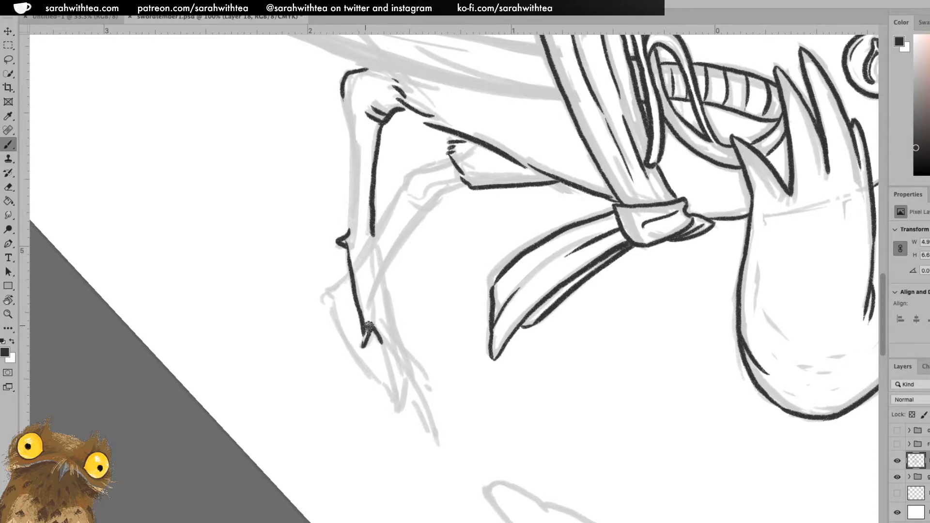
Ink the near foot's long toe with its claw, its upper edge and the inner toe lines
{"action": "mouse_move", "coordinate": [397, 385]}
{"action": "left_mouse_down"}
{"action": "mouse_move", "coordinate": [374, 334]}
{"action": "mouse_move", "coordinate": [383, 328]}
{"action": "mouse_move", "coordinate": [369, 280]}
{"action": "left_mouse_up"}
{"action": "left_click_drag", "start_coordinate": [372, 236], "coordinate": [406, 374]}
{"action": "key", "text": "ctrl+z"}
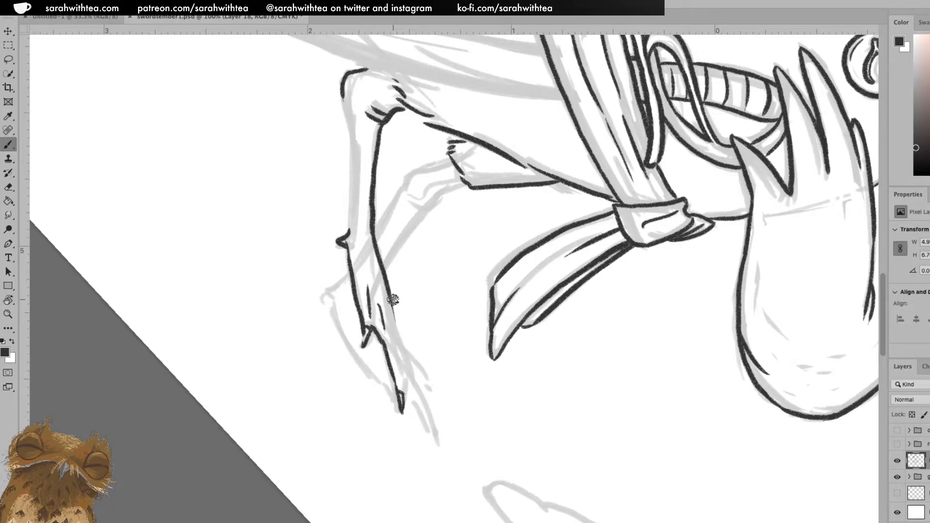
{"action": "left_click_drag", "start_coordinate": [399, 336], "coordinate": [409, 383]}
{"action": "left_click_drag", "start_coordinate": [392, 333], "coordinate": [401, 395]}
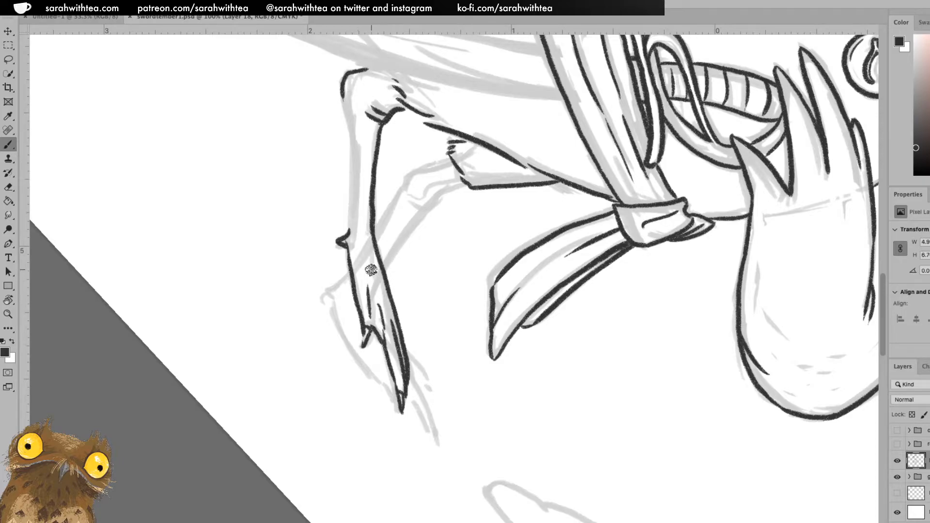
Ink the back edge of the near leg's shin from the joint to the foot's back spur
{"action": "left_click_drag", "start_coordinate": [342, 94], "coordinate": [352, 200]}
{"action": "key", "text": "ctrl+z"}
{"action": "mouse_move", "coordinate": [351, 127]}
{"action": "left_mouse_down"}
{"action": "mouse_move", "coordinate": [344, 233]}
{"action": "mouse_move", "coordinate": [356, 151]}
{"action": "left_mouse_up"}
{"action": "key", "text": "ctrl+z"}
{"action": "key", "text": "ctrl+z"}
{"action": "left_click_drag", "start_coordinate": [352, 119], "coordinate": [346, 238]}
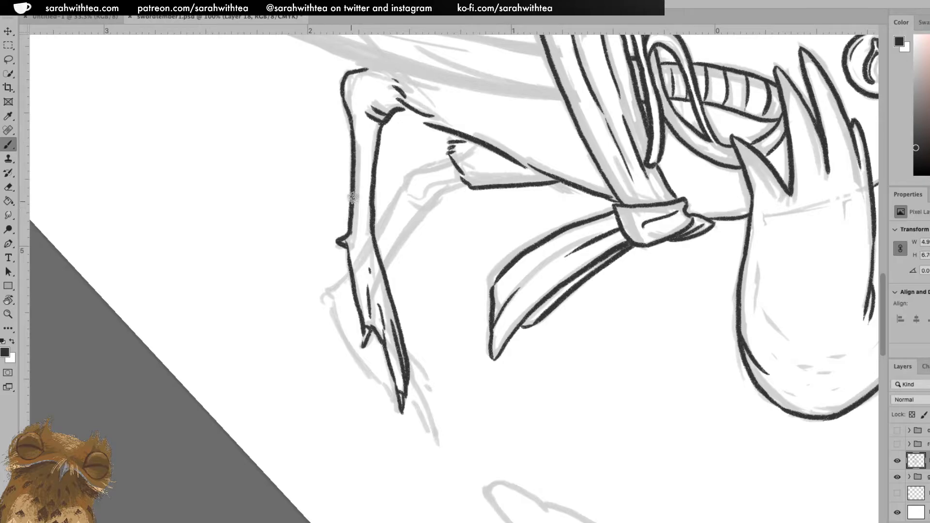
Ink the far leg behind the near one, including its joint, both shin edges and the foot with clawed toes
{"action": "mouse_move", "coordinate": [408, 196]}
{"action": "left_mouse_down"}
{"action": "mouse_move", "coordinate": [466, 174]}
{"action": "mouse_move", "coordinate": [436, 199]}
{"action": "mouse_move", "coordinate": [469, 180]}
{"action": "mouse_move", "coordinate": [402, 189]}
{"action": "mouse_move", "coordinate": [411, 175]}
{"action": "mouse_move", "coordinate": [456, 156]}
{"action": "mouse_move", "coordinate": [403, 188]}
{"action": "mouse_move", "coordinate": [408, 176]}
{"action": "mouse_move", "coordinate": [439, 165]}
{"action": "left_mouse_up"}
{"action": "key", "text": "ctrl+z"}
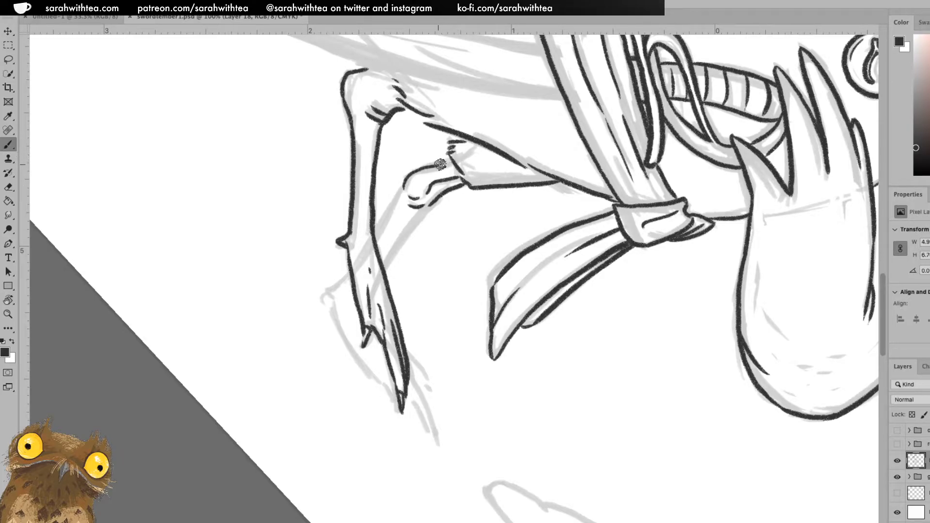
{"action": "scroll", "coordinate": [518, 136], "scroll_direction": "down", "scroll_amount": 5}
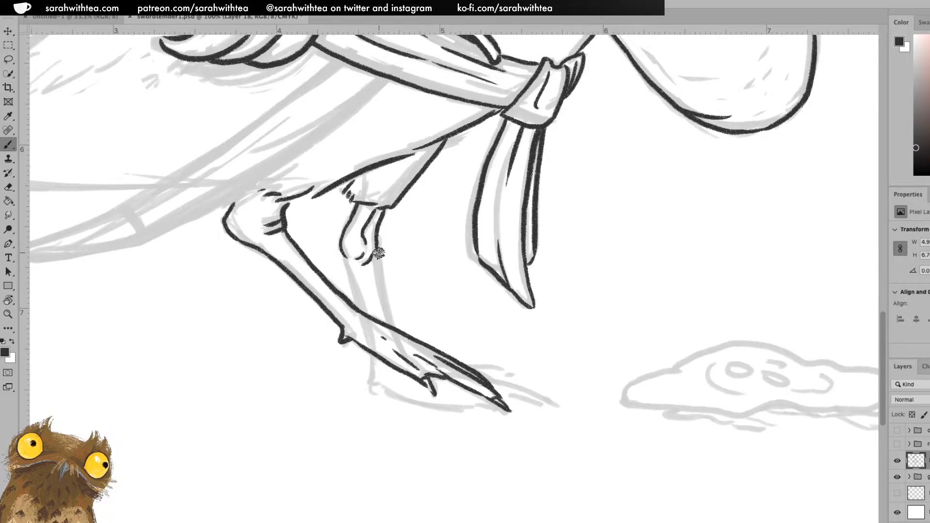
{"action": "left_click_drag", "start_coordinate": [377, 255], "coordinate": [391, 325]}
{"action": "left_click_drag", "start_coordinate": [345, 257], "coordinate": [367, 314]}
{"action": "mouse_move", "coordinate": [372, 359]}
{"action": "left_mouse_down"}
{"action": "mouse_move", "coordinate": [372, 381]}
{"action": "mouse_move", "coordinate": [393, 395]}
{"action": "mouse_move", "coordinate": [494, 406]}
{"action": "mouse_move", "coordinate": [441, 390]}
{"action": "left_mouse_up"}
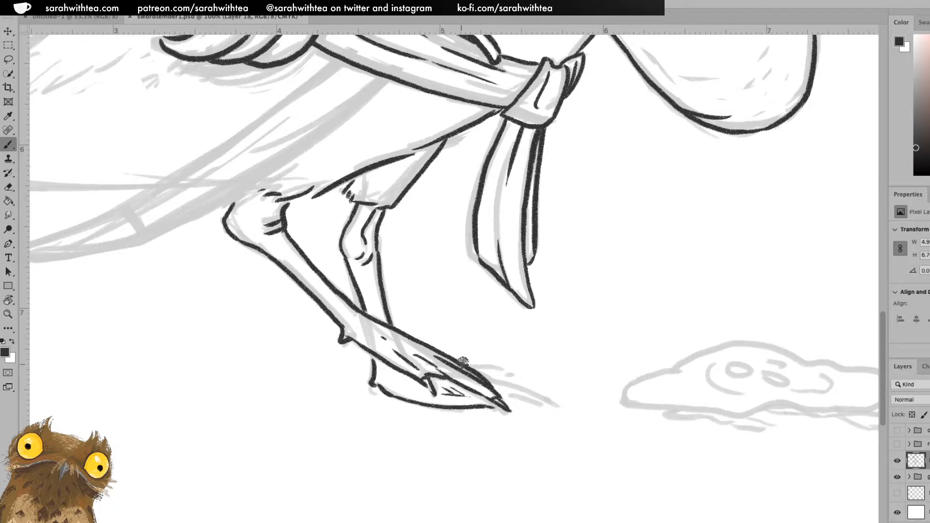
{"action": "mouse_move", "coordinate": [500, 398]}
{"action": "left_mouse_down"}
{"action": "mouse_move", "coordinate": [543, 404]}
{"action": "mouse_move", "coordinate": [499, 380]}
{"action": "mouse_move", "coordinate": [511, 374]}
{"action": "mouse_move", "coordinate": [470, 366]}
{"action": "mouse_move", "coordinate": [510, 369]}
{"action": "left_mouse_up"}
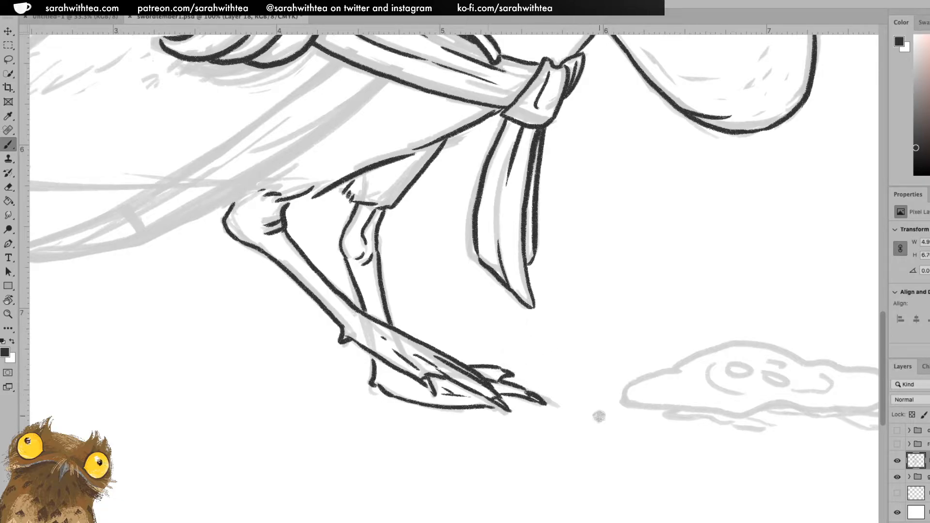
Rotate the canvas and ink the outer edge of the curved scabbard from the sash to its tip
{"action": "key", "text": "e"}
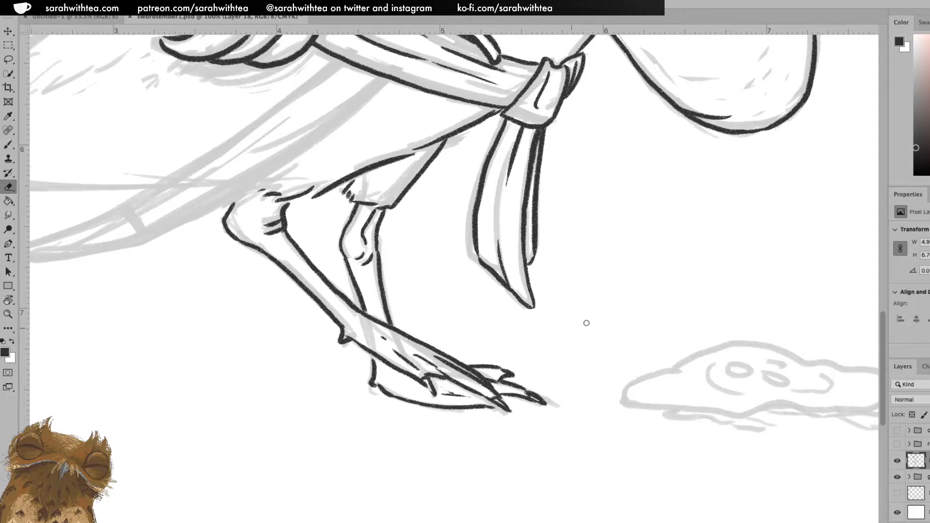
{"action": "key", "text": "z"}
{"action": "left_click", "coordinate": [606, 297], "text": "alt"}
{"action": "left_click", "coordinate": [625, 293], "text": "alt"}
{"action": "left_click", "coordinate": [640, 296], "text": "alt"}
{"action": "left_click", "coordinate": [640, 296], "text": "alt"}
{"action": "left_click", "coordinate": [486, 312]}
{"action": "left_click", "coordinate": [487, 311]}
{"action": "left_click_drag", "start_coordinate": [499, 310], "coordinate": [552, 293]}
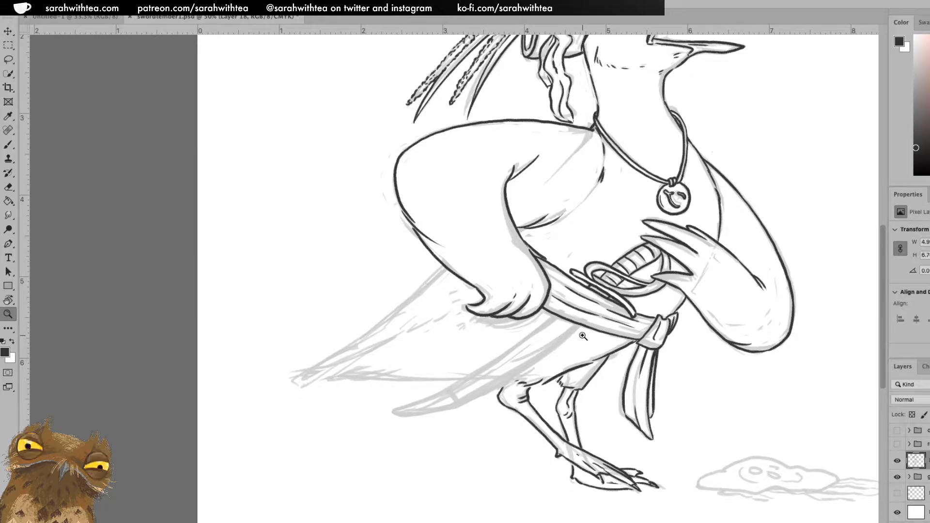
{"action": "left_click", "coordinate": [523, 343]}
{"action": "key", "text": "b"}
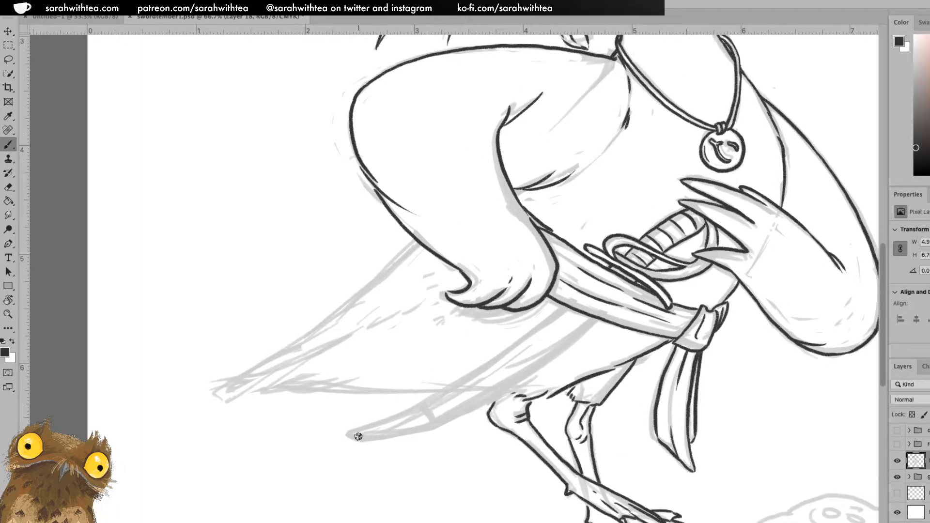
{"action": "key", "text": "ctrl+z"}
{"action": "key", "text": "r"}
{"action": "mouse_move", "coordinate": [696, 248]}
{"action": "left_mouse_down"}
{"action": "mouse_move", "coordinate": [680, 228]}
{"action": "mouse_move", "coordinate": [424, 122]}
{"action": "mouse_move", "coordinate": [376, 178]}
{"action": "mouse_move", "coordinate": [350, 273]}
{"action": "mouse_move", "coordinate": [358, 314]}
{"action": "mouse_move", "coordinate": [426, 245]}
{"action": "mouse_move", "coordinate": [550, 263]}
{"action": "mouse_move", "coordinate": [557, 289]}
{"action": "left_mouse_up"}
{"action": "key", "text": "b"}
{"action": "left_click_drag", "start_coordinate": [445, 313], "coordinate": [523, 237]}
{"action": "key", "text": "ctrl+z"}
{"action": "left_click_drag", "start_coordinate": [445, 313], "coordinate": [533, 235]}
{"action": "key", "text": "ctrl+z"}
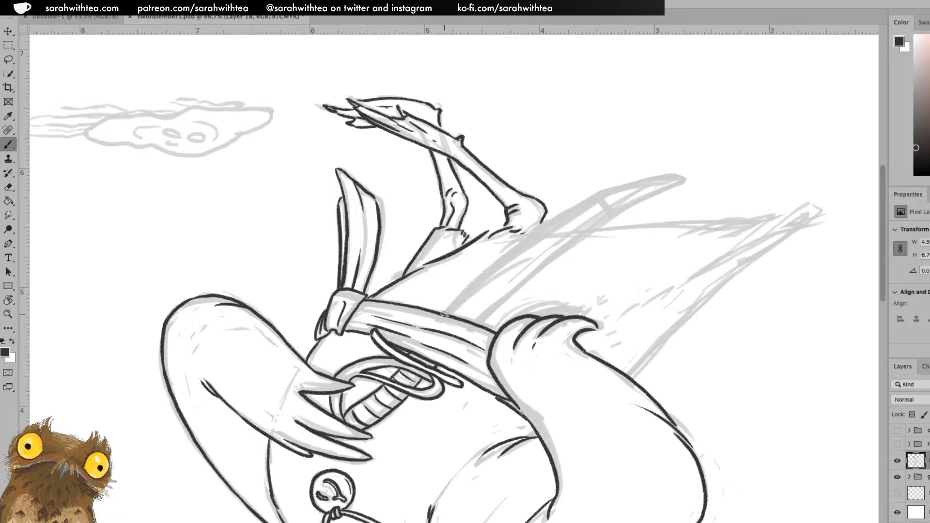
{"action": "mouse_move", "coordinate": [450, 308]}
{"action": "left_mouse_down"}
{"action": "mouse_move", "coordinate": [529, 237]}
{"action": "mouse_move", "coordinate": [614, 192]}
{"action": "left_mouse_up"}
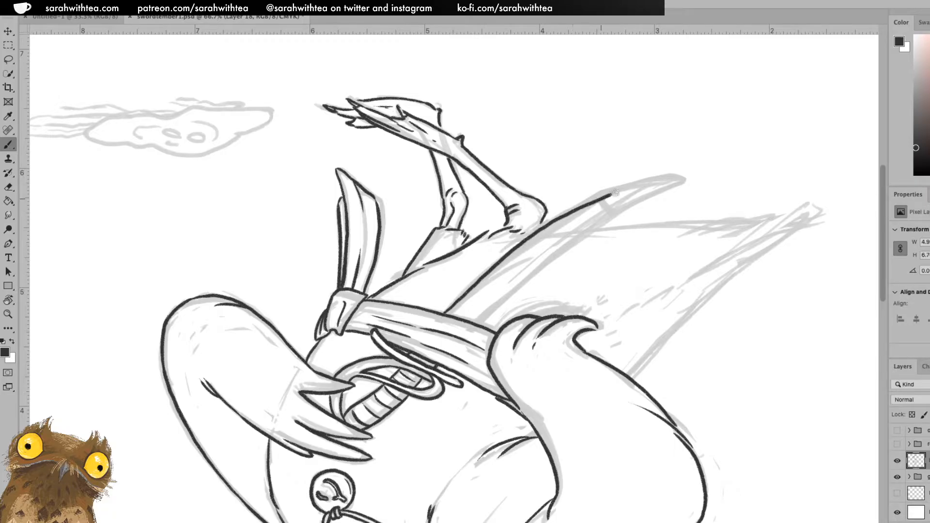
{"action": "key", "text": "ctrl+z"}
{"action": "mouse_move", "coordinate": [452, 306]}
{"action": "left_mouse_down"}
{"action": "mouse_move", "coordinate": [538, 228]}
{"action": "mouse_move", "coordinate": [671, 175]}
{"action": "left_mouse_up"}
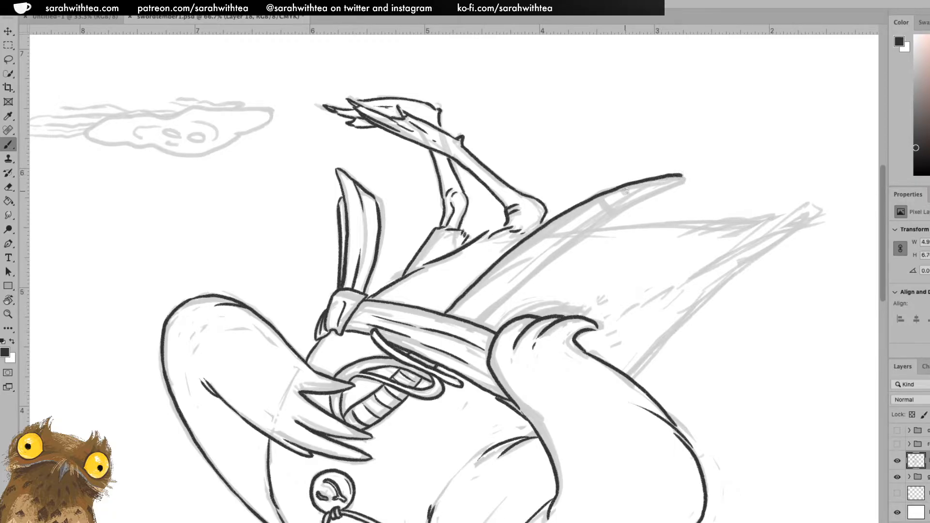
Ink the scabbard's opposite edge from the sash around the rounded tip, and the short band line across its end
{"action": "left_click_drag", "start_coordinate": [509, 293], "coordinate": [523, 278]}
{"action": "key", "text": "ctrl+z"}
{"action": "left_click_drag", "start_coordinate": [479, 322], "coordinate": [514, 288]}
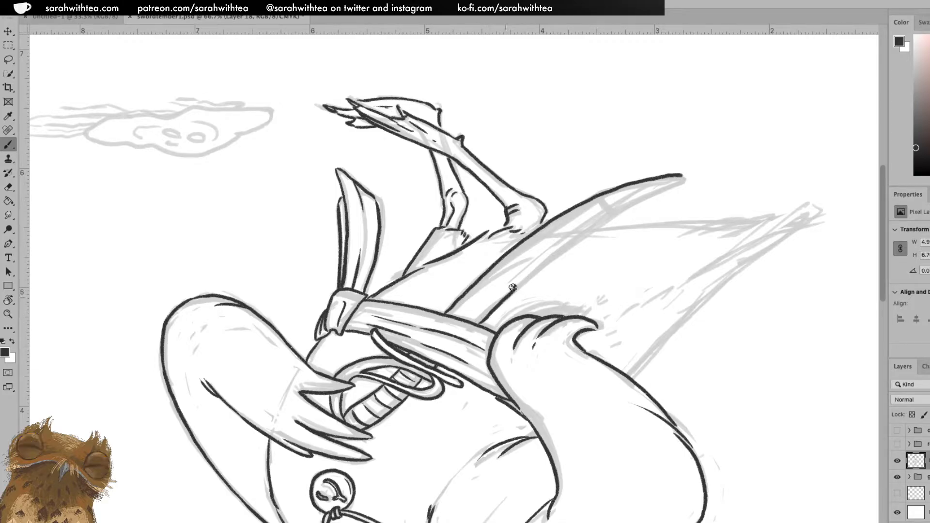
{"action": "key", "text": "ctrl+z"}
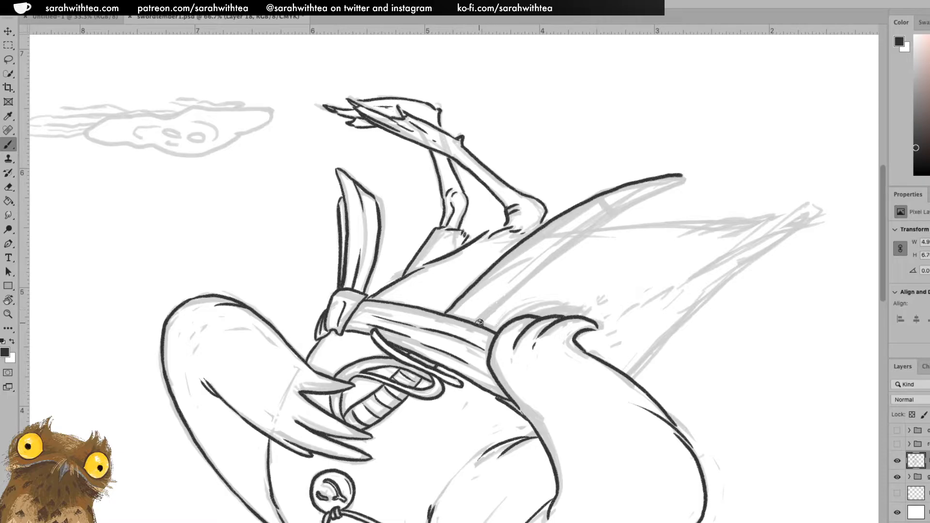
{"action": "left_click_drag", "start_coordinate": [493, 311], "coordinate": [521, 285]}
{"action": "key", "text": "ctrl+z"}
{"action": "left_click_drag", "start_coordinate": [481, 322], "coordinate": [561, 244]}
{"action": "key", "text": "ctrl+z"}
{"action": "mouse_move", "coordinate": [481, 319]}
{"action": "left_mouse_down"}
{"action": "mouse_move", "coordinate": [556, 250]}
{"action": "mouse_move", "coordinate": [655, 195]}
{"action": "left_mouse_up"}
{"action": "key", "text": "ctrl+z"}
{"action": "mouse_move", "coordinate": [480, 320]}
{"action": "left_mouse_down"}
{"action": "mouse_move", "coordinate": [522, 279]}
{"action": "mouse_move", "coordinate": [487, 313]}
{"action": "mouse_move", "coordinate": [564, 244]}
{"action": "mouse_move", "coordinate": [681, 184]}
{"action": "left_mouse_up"}
{"action": "key", "text": "ctrl+z"}
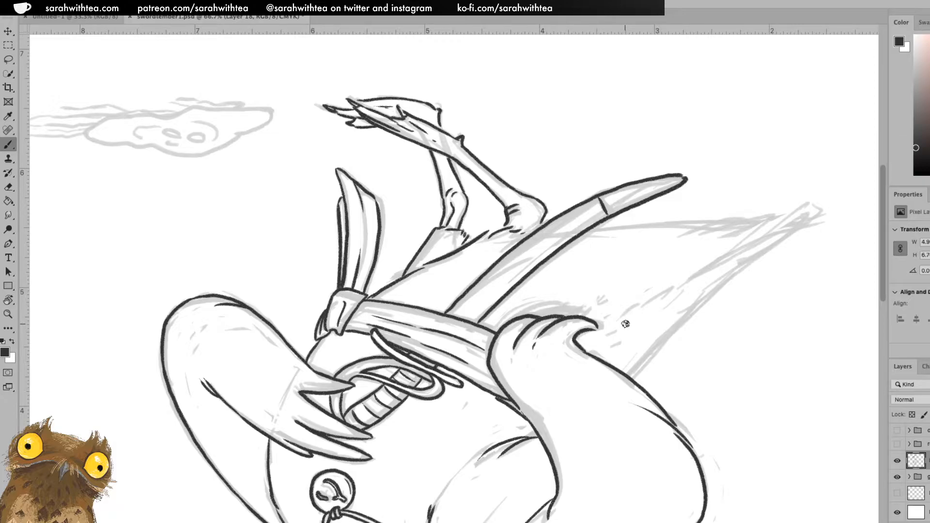
Return the canvas upright and ink the broken feather line running through the middle of the tail
{"action": "key", "text": "r"}
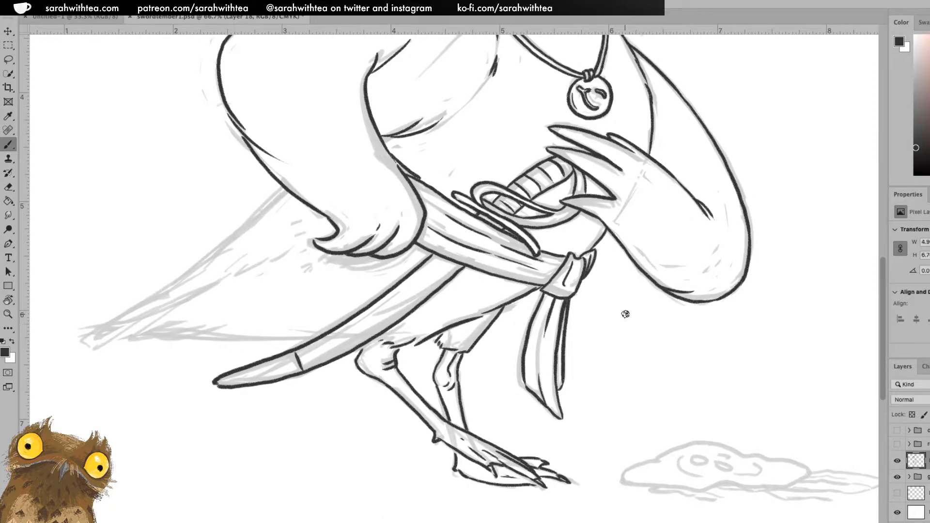
{"action": "left_click_drag", "start_coordinate": [438, 294], "coordinate": [614, 332]}
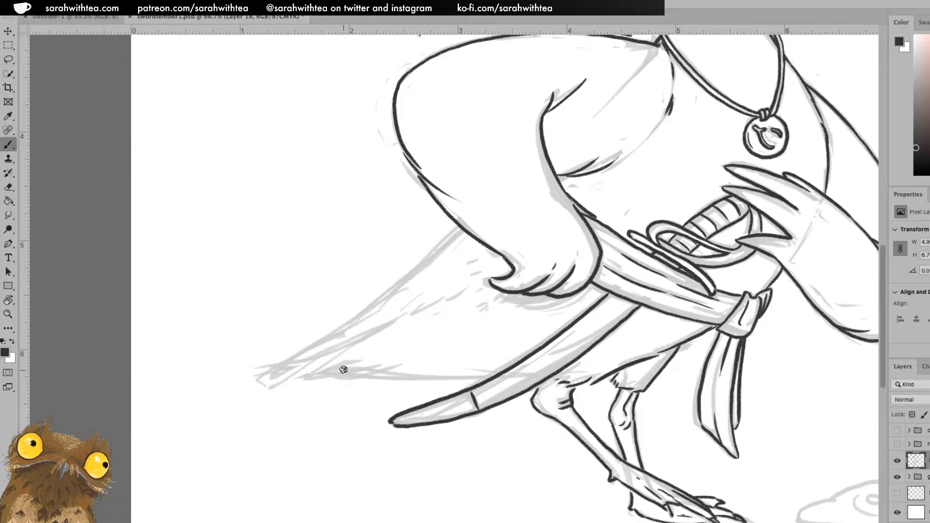
{"action": "mouse_move", "coordinate": [422, 306]}
{"action": "left_mouse_down"}
{"action": "mouse_move", "coordinate": [410, 315]}
{"action": "mouse_move", "coordinate": [472, 287]}
{"action": "left_mouse_up"}
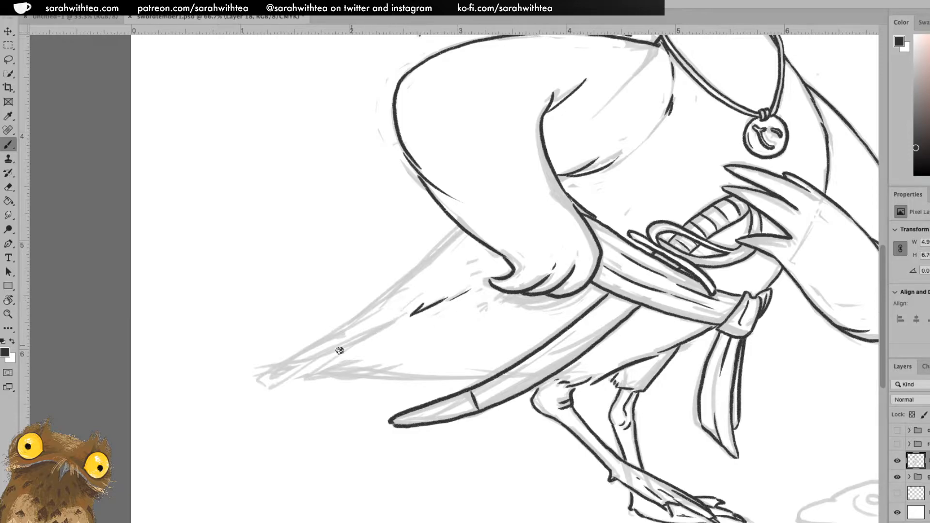
{"action": "left_click_drag", "start_coordinate": [285, 368], "coordinate": [376, 326]}
{"action": "key", "text": "ctrl+z"}
{"action": "mouse_move", "coordinate": [342, 348]}
{"action": "left_mouse_down"}
{"action": "mouse_move", "coordinate": [402, 316]}
{"action": "mouse_move", "coordinate": [382, 329]}
{"action": "left_mouse_up"}
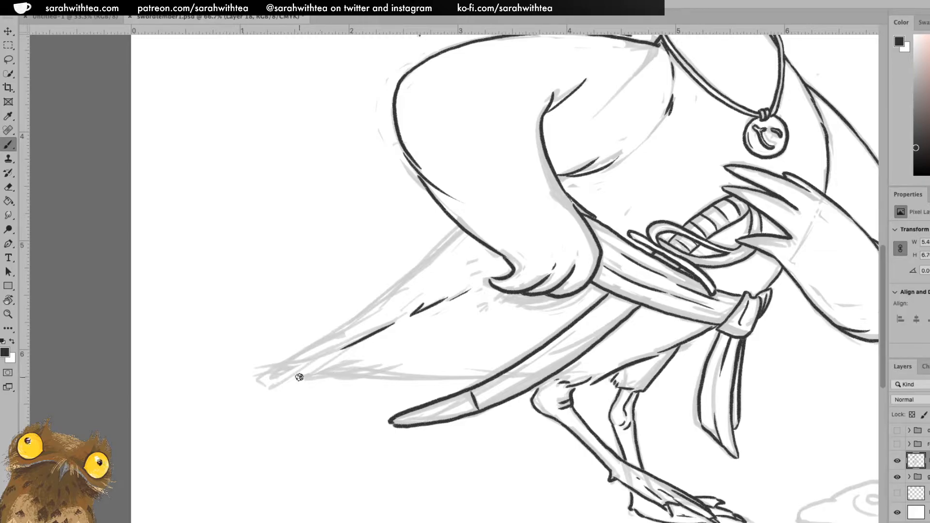
Ink the pointed feather ends at the tail's tip and the short feather strokes along its underside
{"action": "mouse_move", "coordinate": [319, 356]}
{"action": "left_mouse_down"}
{"action": "mouse_move", "coordinate": [242, 378]}
{"action": "mouse_move", "coordinate": [260, 378]}
{"action": "left_mouse_up"}
{"action": "left_click_drag", "start_coordinate": [311, 360], "coordinate": [269, 383]}
{"action": "left_click_drag", "start_coordinate": [306, 377], "coordinate": [380, 372]}
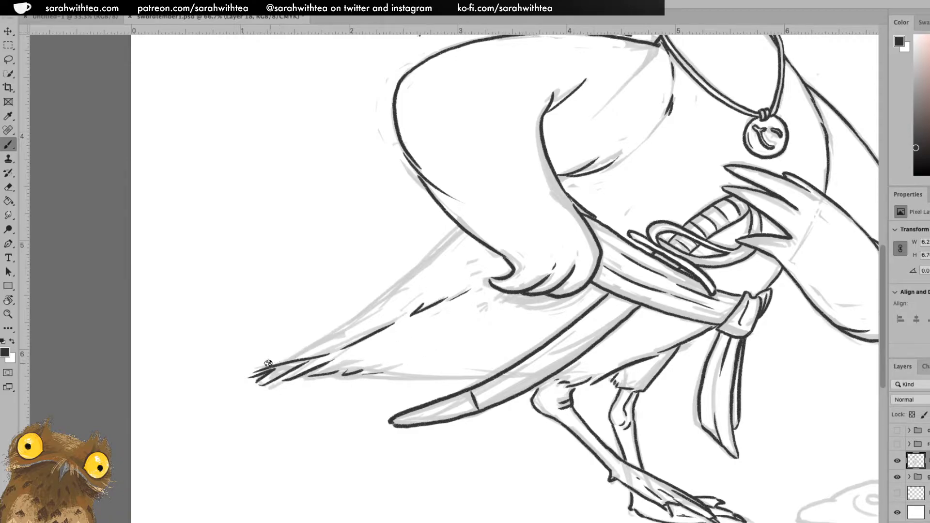
Ink the tail's upper edge up to the wing and its lower edge up to the scabbard, cleaning up the overlap
{"action": "mouse_move", "coordinate": [257, 371]}
{"action": "left_mouse_down"}
{"action": "mouse_move", "coordinate": [309, 352]}
{"action": "mouse_move", "coordinate": [379, 305]}
{"action": "left_mouse_up"}
{"action": "key", "text": "super+z"}
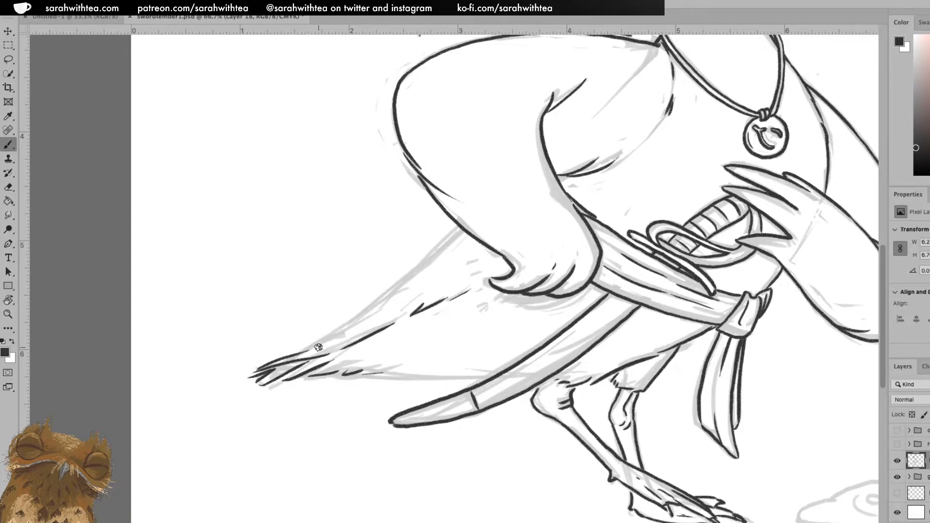
{"action": "left_click_drag", "start_coordinate": [305, 349], "coordinate": [394, 290]}
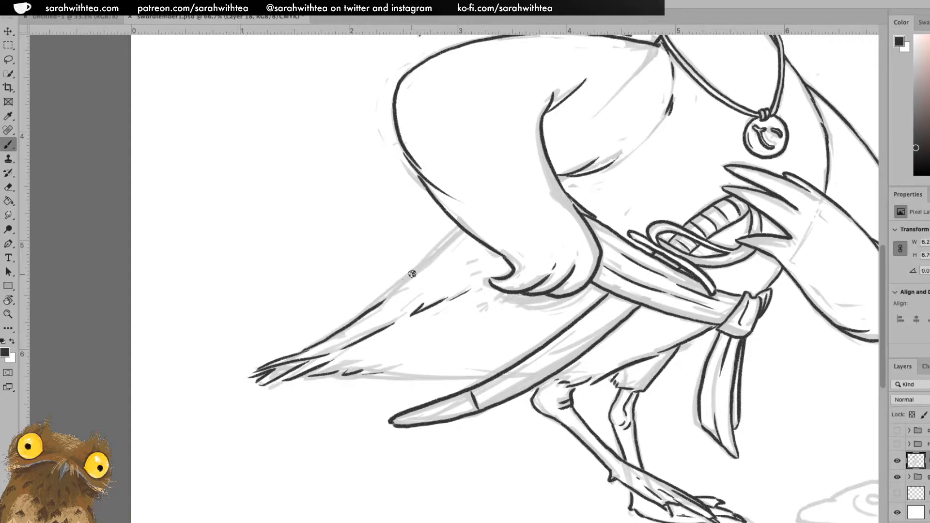
{"action": "key", "text": "ctrl+z"}
{"action": "left_click_drag", "start_coordinate": [305, 348], "coordinate": [438, 249]}
{"action": "key", "text": "ctrl+z"}
{"action": "left_click_drag", "start_coordinate": [373, 304], "coordinate": [441, 241]}
{"action": "key", "text": "ctrl+z"}
{"action": "left_click_drag", "start_coordinate": [371, 305], "coordinate": [462, 231]}
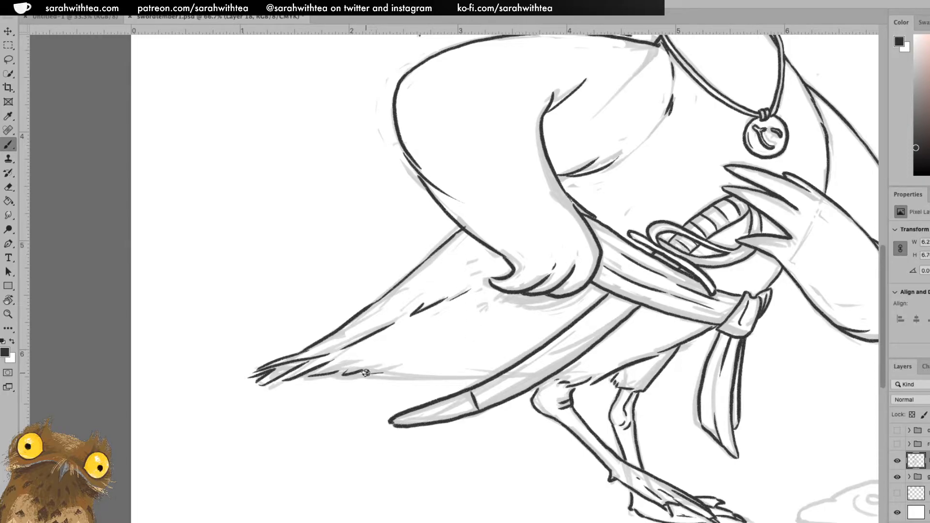
{"action": "left_click_drag", "start_coordinate": [363, 374], "coordinate": [500, 374]}
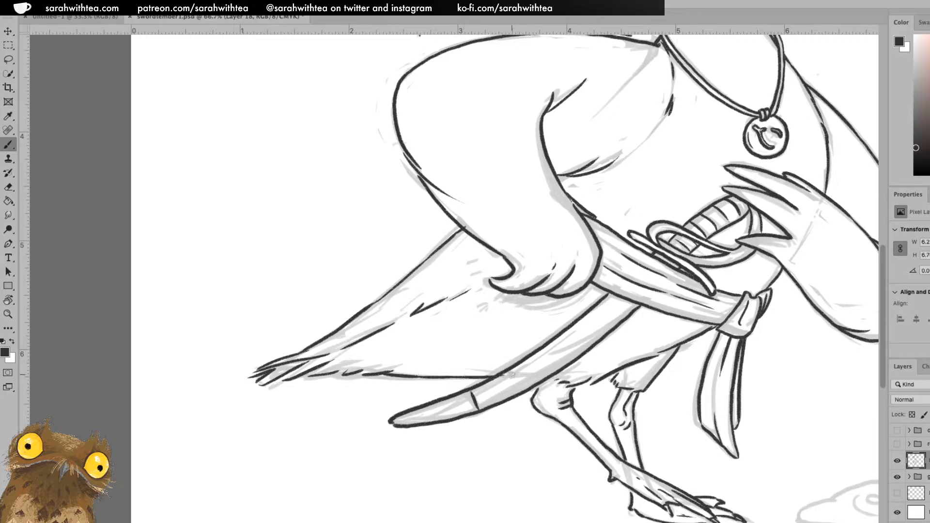
{"action": "key", "text": "e"}
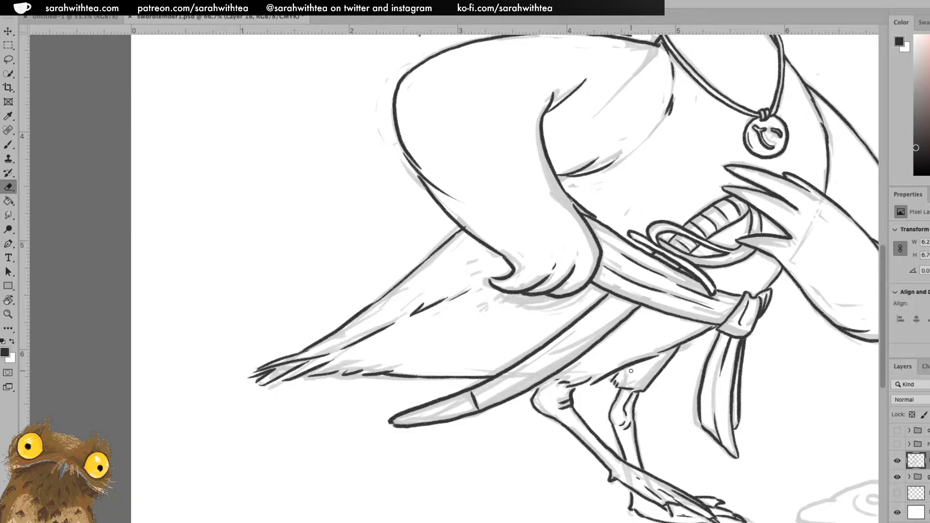
Rotate the canvas around the small blob beside the gull's feet and ink its wavy outline and face details
{"action": "key", "text": "z"}
{"action": "left_click", "coordinate": [663, 254], "text": "alt"}
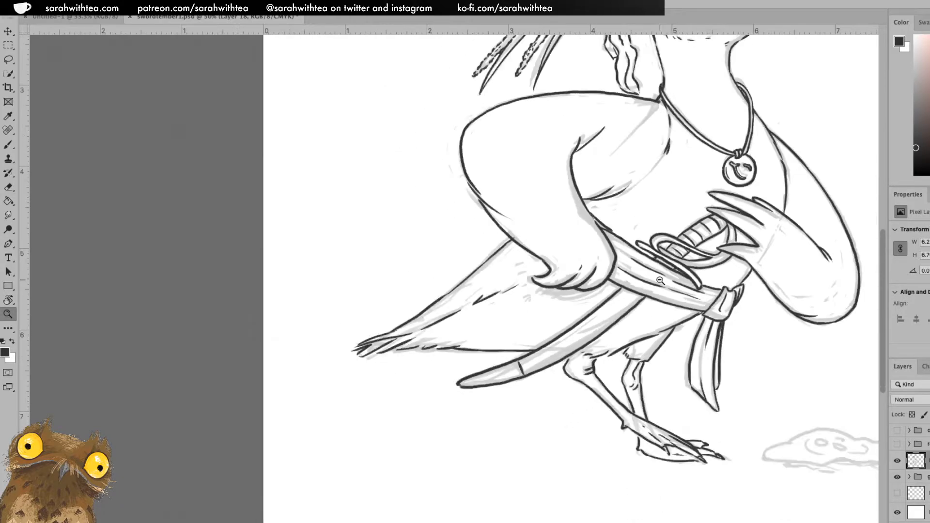
{"action": "left_click", "coordinate": [673, 324], "text": "alt"}
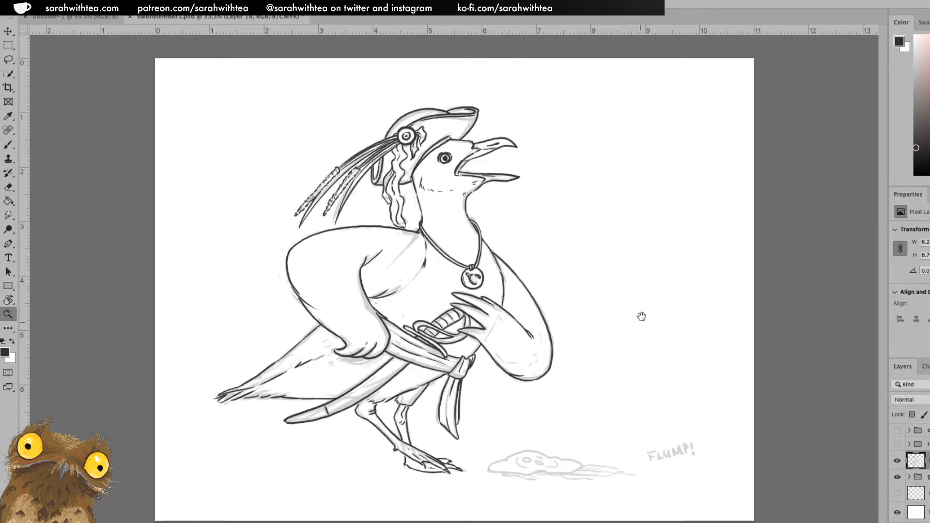
{"action": "left_click", "coordinate": [579, 466]}
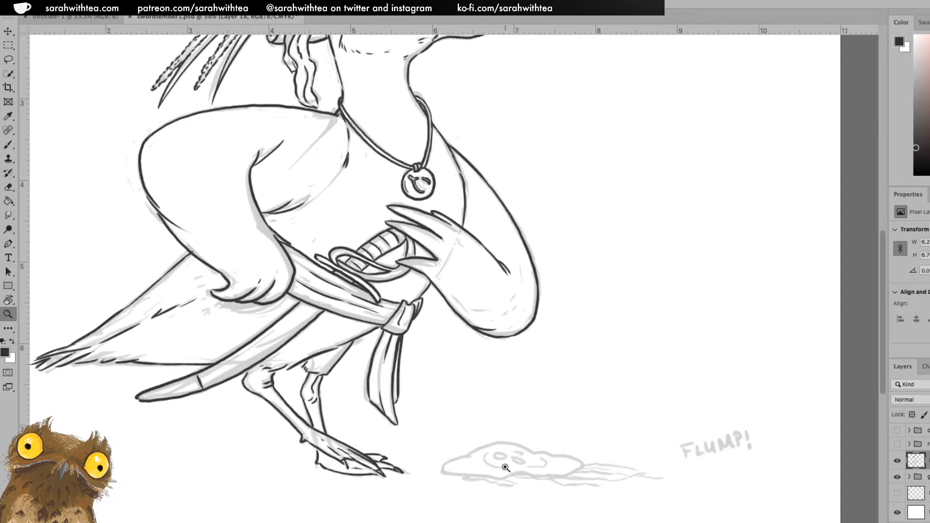
{"action": "left_click", "coordinate": [479, 464]}
{"action": "left_click_drag", "start_coordinate": [459, 463], "coordinate": [612, 344]}
{"action": "left_click_drag", "start_coordinate": [645, 264], "coordinate": [615, 307]}
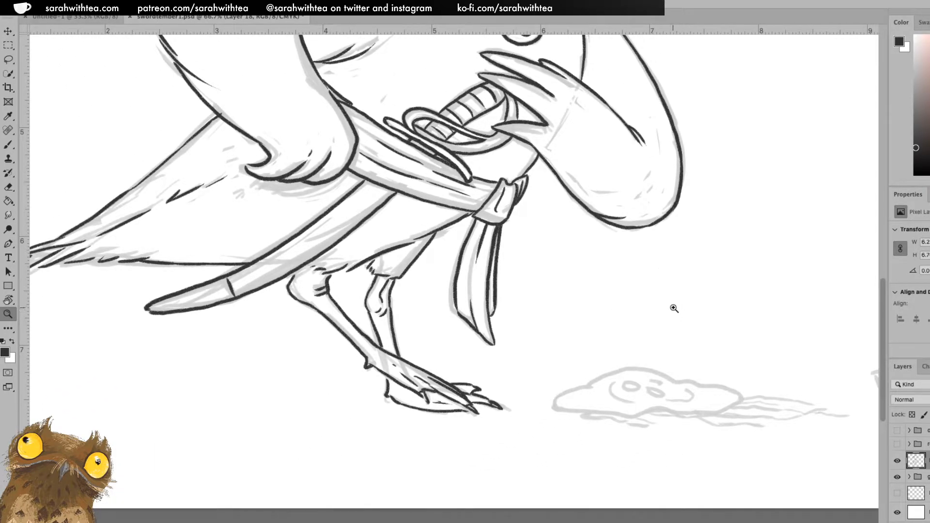
{"action": "key", "text": "r"}
{"action": "left_click_drag", "start_coordinate": [731, 274], "coordinate": [589, 140]}
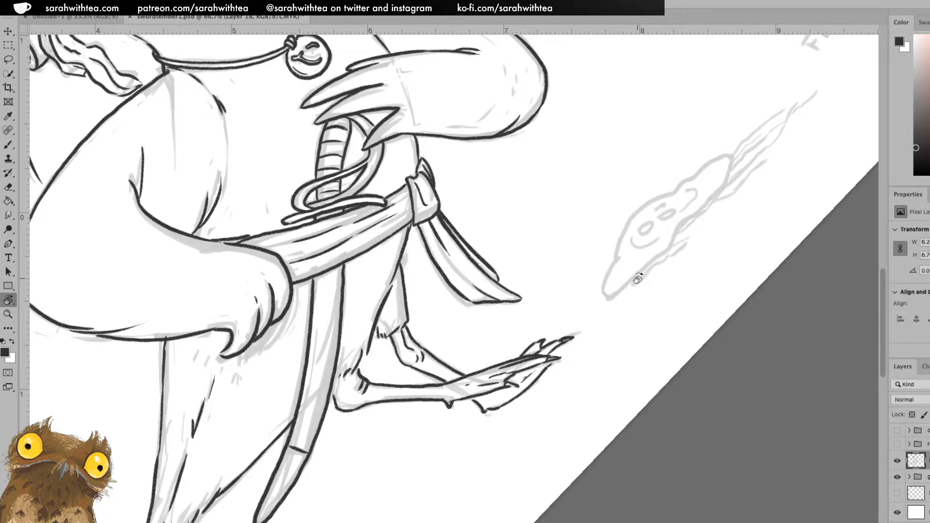
{"action": "key", "text": "b"}
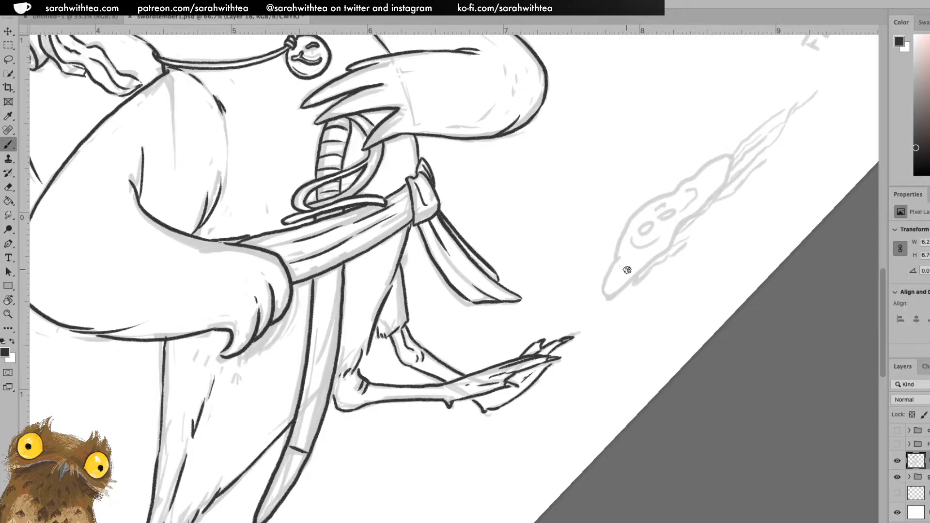
{"action": "mouse_move", "coordinate": [608, 297]}
{"action": "left_mouse_down"}
{"action": "mouse_move", "coordinate": [605, 274]}
{"action": "mouse_move", "coordinate": [620, 256]}
{"action": "left_mouse_up"}
{"action": "mouse_move", "coordinate": [614, 262]}
{"action": "left_mouse_down"}
{"action": "mouse_move", "coordinate": [645, 206]}
{"action": "mouse_move", "coordinate": [733, 156]}
{"action": "left_mouse_up"}
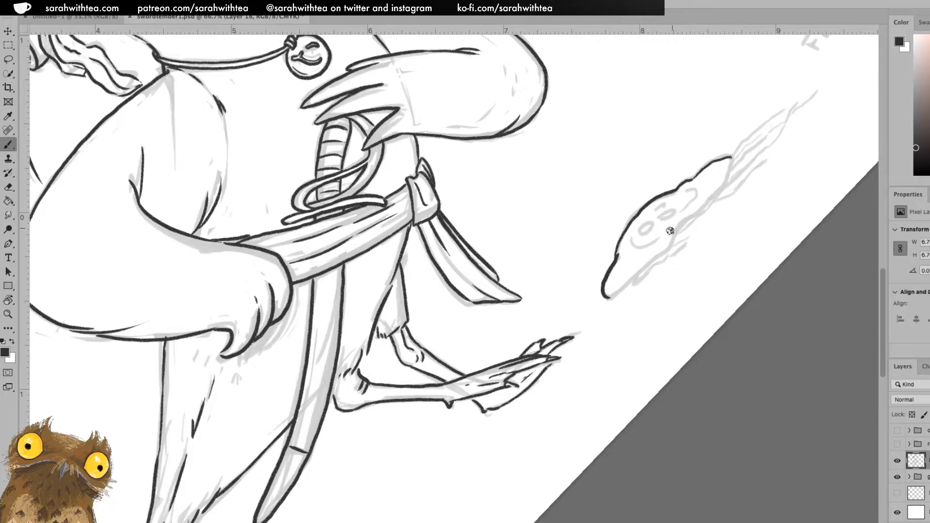
{"action": "mouse_move", "coordinate": [606, 296]}
{"action": "left_mouse_down"}
{"action": "mouse_move", "coordinate": [718, 194]}
{"action": "mouse_move", "coordinate": [733, 156]}
{"action": "left_mouse_up"}
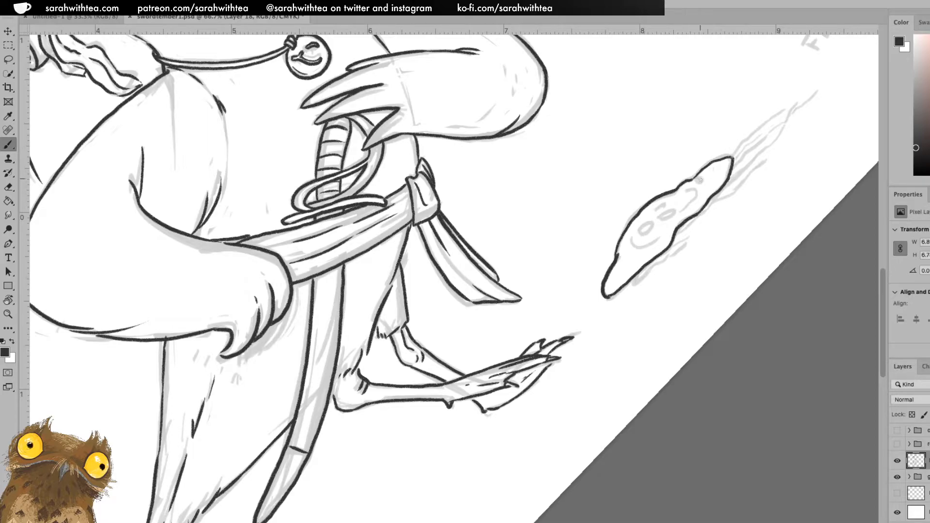
{"action": "mouse_move", "coordinate": [688, 190]}
{"action": "left_mouse_down"}
{"action": "mouse_move", "coordinate": [692, 203]}
{"action": "mouse_move", "coordinate": [666, 208]}
{"action": "mouse_move", "coordinate": [673, 211]}
{"action": "mouse_move", "coordinate": [637, 234]}
{"action": "mouse_move", "coordinate": [652, 226]}
{"action": "mouse_move", "coordinate": [649, 243]}
{"action": "left_mouse_up"}
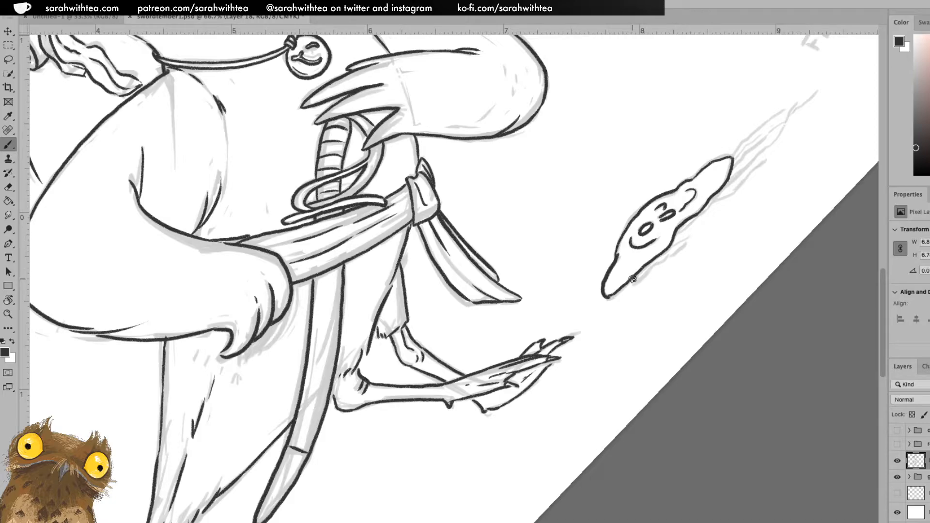
Ink the rippling lines beneath the blob and the long wavy strands trailing behind it
{"action": "mouse_move", "coordinate": [634, 280]}
{"action": "left_mouse_down"}
{"action": "mouse_move", "coordinate": [713, 221]}
{"action": "mouse_move", "coordinate": [673, 248]}
{"action": "mouse_move", "coordinate": [689, 235]}
{"action": "mouse_move", "coordinate": [675, 236]}
{"action": "mouse_move", "coordinate": [745, 182]}
{"action": "left_mouse_up"}
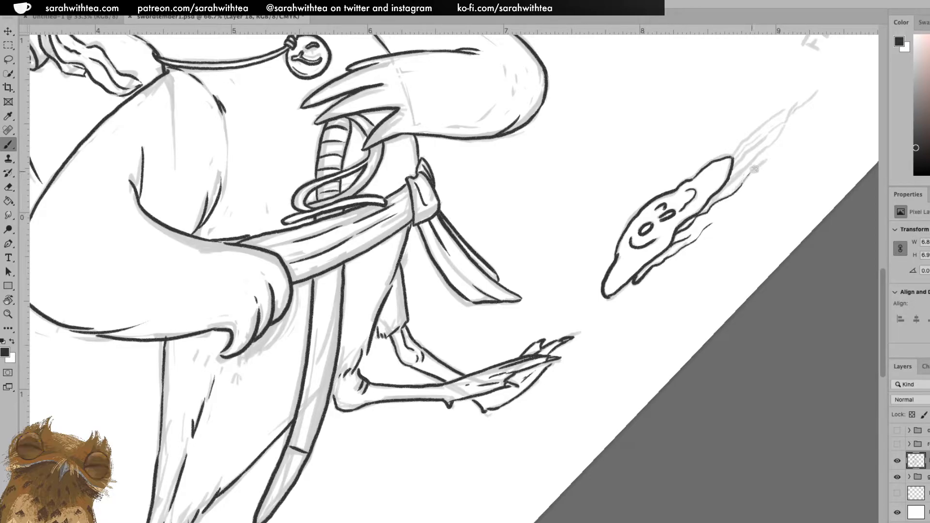
{"action": "key", "text": "ctrl+z"}
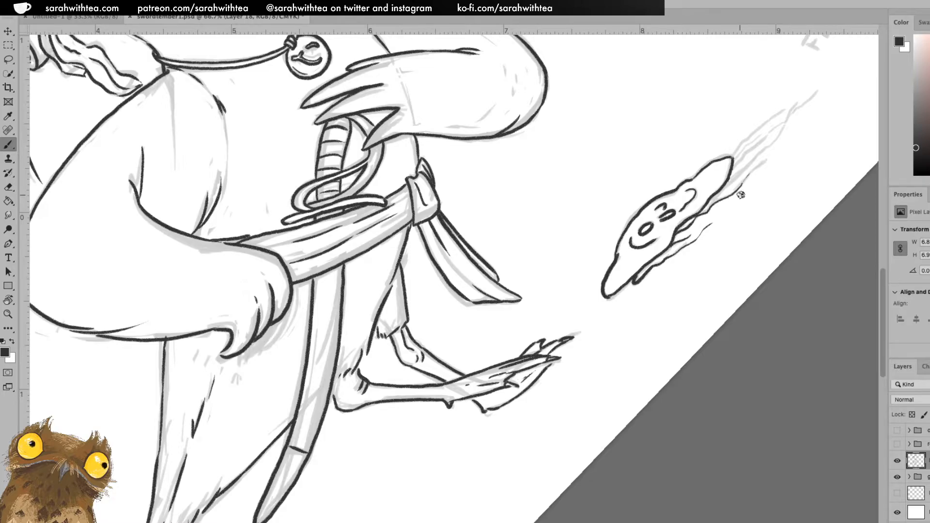
{"action": "left_click_drag", "start_coordinate": [760, 165], "coordinate": [739, 184]}
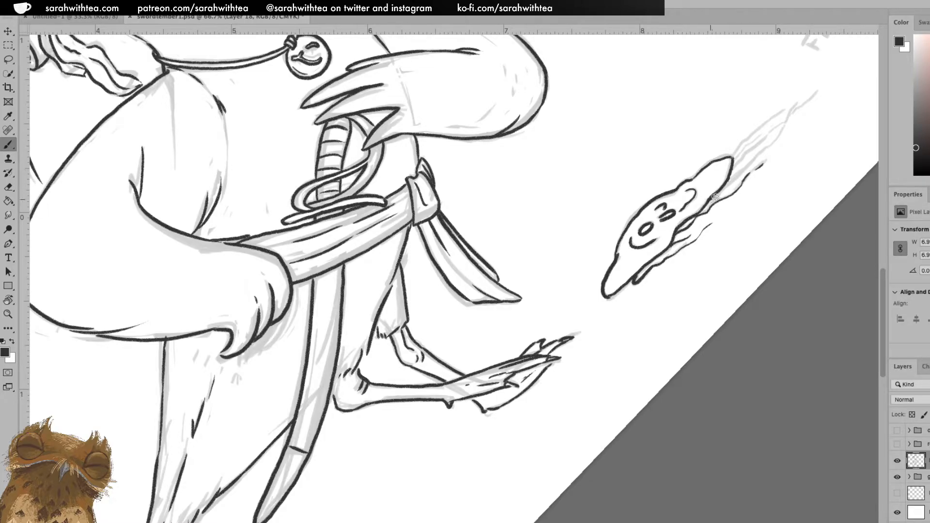
{"action": "mouse_move", "coordinate": [741, 172]}
{"action": "left_mouse_down"}
{"action": "mouse_move", "coordinate": [788, 128]}
{"action": "mouse_move", "coordinate": [782, 131]}
{"action": "mouse_move", "coordinate": [801, 96]}
{"action": "left_mouse_up"}
{"action": "left_click_drag", "start_coordinate": [733, 166], "coordinate": [820, 90]}
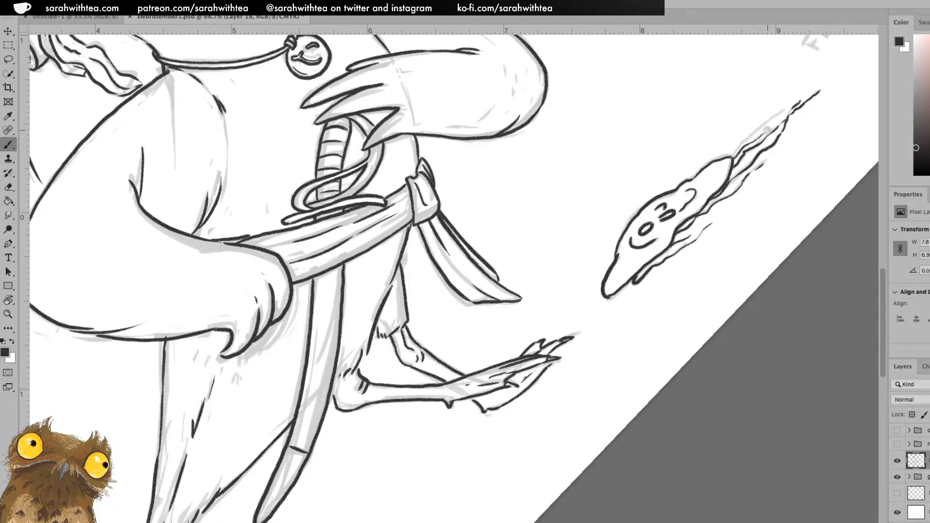
{"action": "left_click_drag", "start_coordinate": [730, 158], "coordinate": [806, 89]}
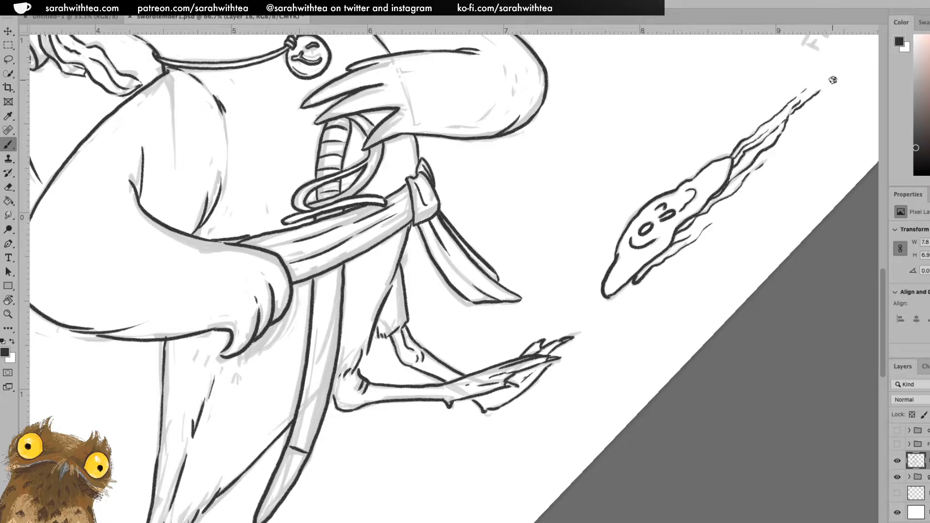
Straighten the canvas and ink the bold letters "FLUMP" beside the trailing strands of the small blob
{"action": "key", "text": "Escape"}
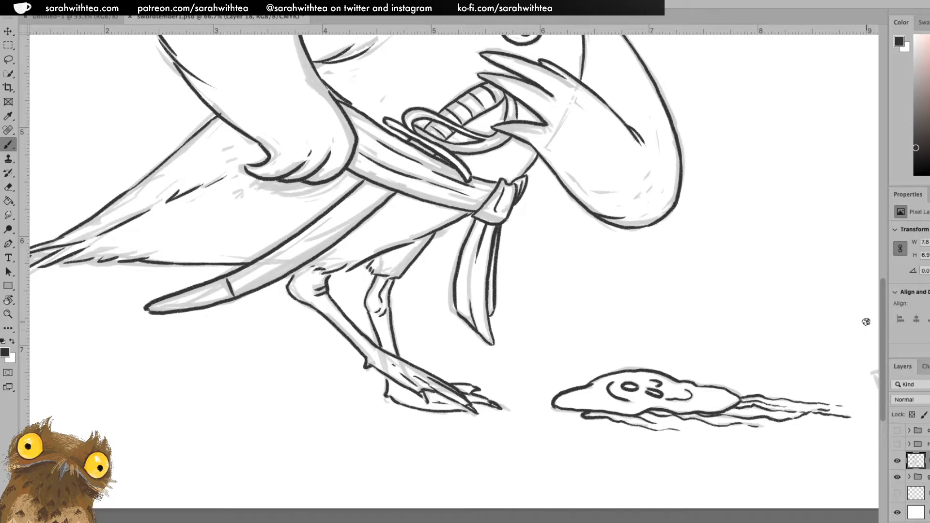
{"action": "left_click_drag", "start_coordinate": [811, 362], "coordinate": [679, 328]}
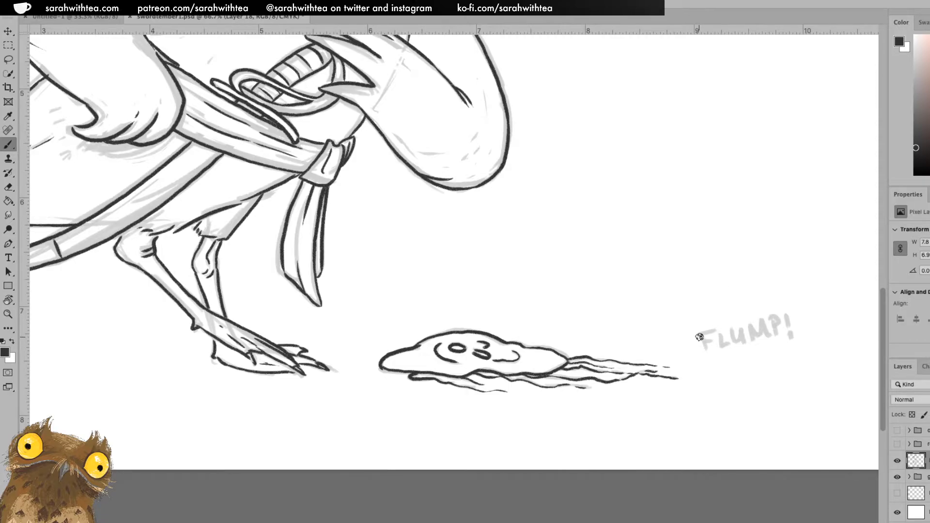
{"action": "mouse_move", "coordinate": [690, 328]}
{"action": "left_mouse_down"}
{"action": "mouse_move", "coordinate": [708, 321]}
{"action": "mouse_move", "coordinate": [710, 331]}
{"action": "left_mouse_up"}
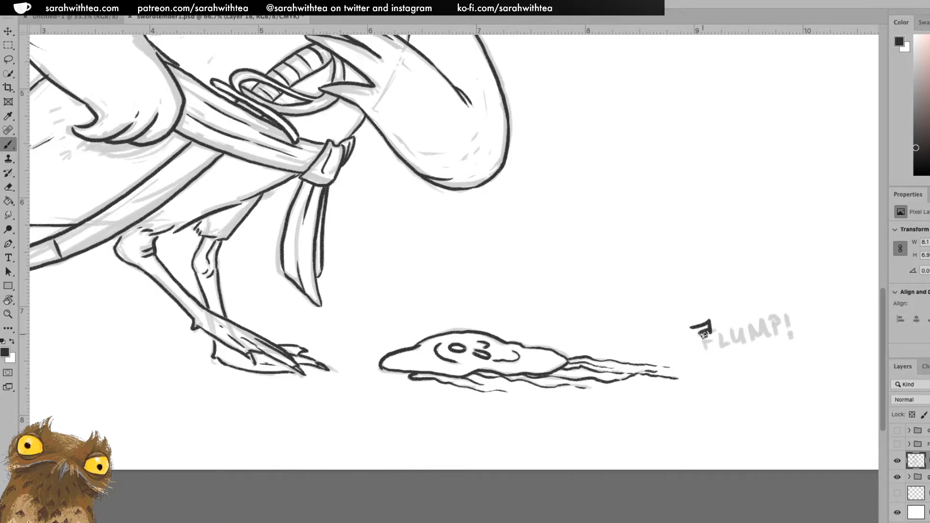
{"action": "key", "text": "ctrl+z"}
{"action": "left_click_drag", "start_coordinate": [692, 325], "coordinate": [710, 321]}
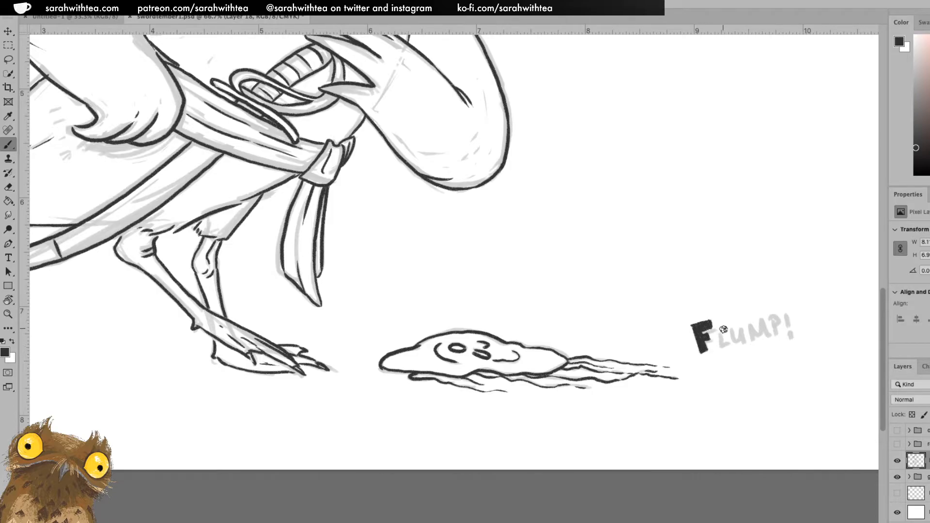
{"action": "mouse_move", "coordinate": [720, 330]}
{"action": "left_mouse_down"}
{"action": "mouse_move", "coordinate": [740, 339]}
{"action": "mouse_move", "coordinate": [747, 319]}
{"action": "mouse_move", "coordinate": [740, 342]}
{"action": "mouse_move", "coordinate": [748, 321]}
{"action": "mouse_move", "coordinate": [740, 339]}
{"action": "mouse_move", "coordinate": [736, 321]}
{"action": "mouse_move", "coordinate": [759, 324]}
{"action": "mouse_move", "coordinate": [757, 338]}
{"action": "mouse_move", "coordinate": [759, 324]}
{"action": "mouse_move", "coordinate": [760, 342]}
{"action": "mouse_move", "coordinate": [758, 323]}
{"action": "mouse_move", "coordinate": [767, 332]}
{"action": "mouse_move", "coordinate": [772, 322]}
{"action": "mouse_move", "coordinate": [772, 345]}
{"action": "mouse_move", "coordinate": [775, 311]}
{"action": "mouse_move", "coordinate": [788, 340]}
{"action": "left_mouse_up"}
{"action": "key", "text": "super+z"}
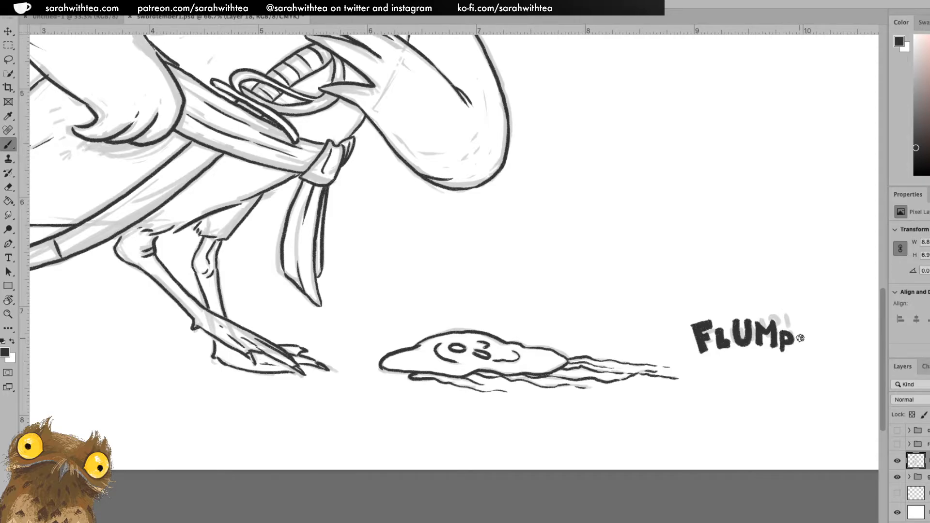
{"action": "left_click_drag", "start_coordinate": [782, 334], "coordinate": [780, 351]}
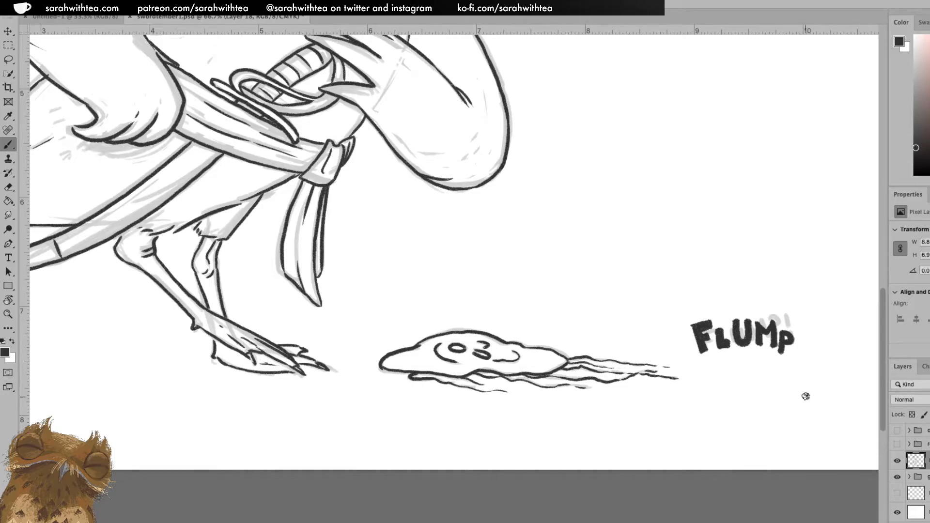
Hide the gull's sketch group to check the clean line art on the whole page, and save the file
{"action": "left_click", "coordinate": [898, 478]}
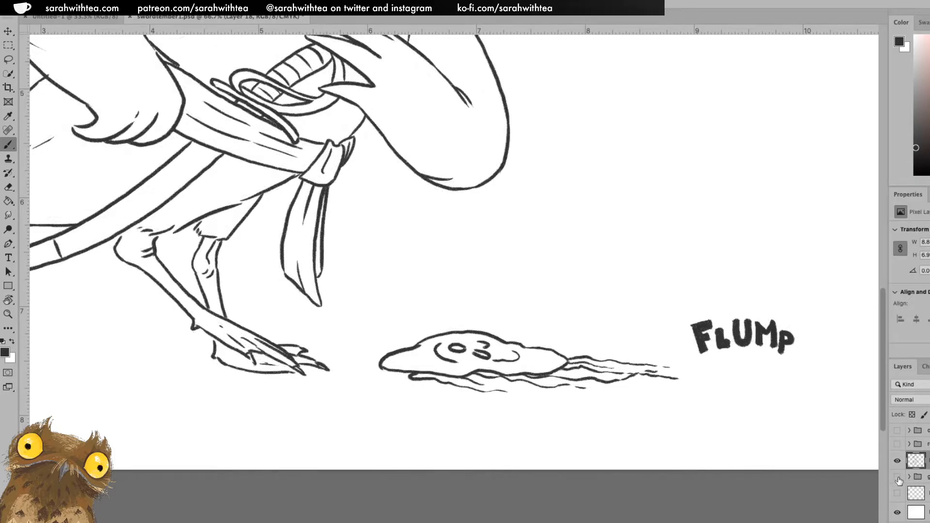
{"action": "key", "text": "z"}
{"action": "left_click", "coordinate": [639, 326], "text": "alt"}
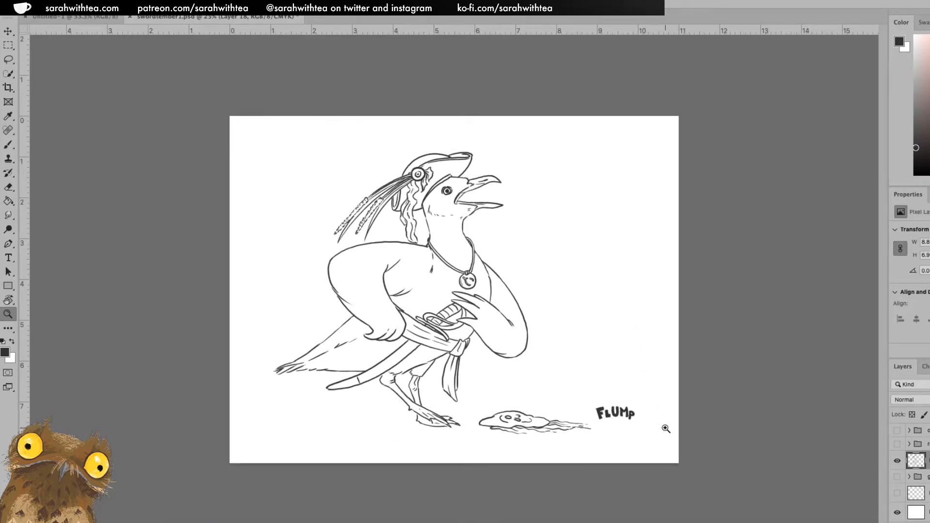
{"action": "key", "text": "super+s"}
Swap the gull line art for the rook sketch group, fade the group to 30% opacity, and add a new layer above it
{"action": "left_click", "coordinate": [897, 444]}
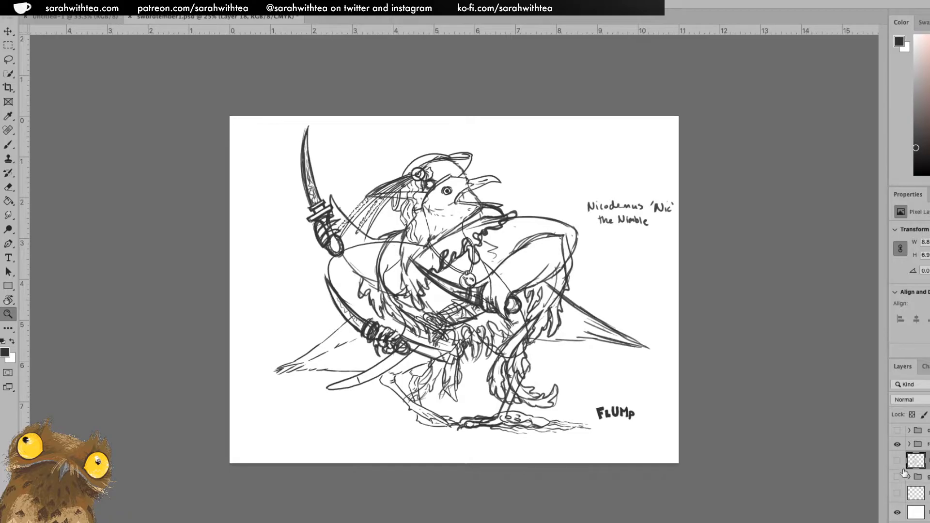
{"action": "left_click", "coordinate": [897, 460]}
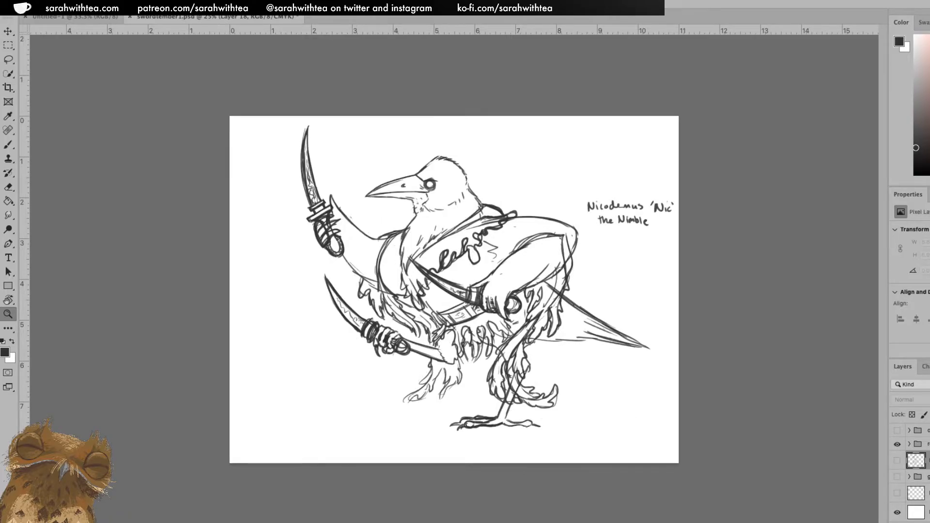
{"action": "left_click", "coordinate": [923, 444]}
{"action": "key", "text": "3"}
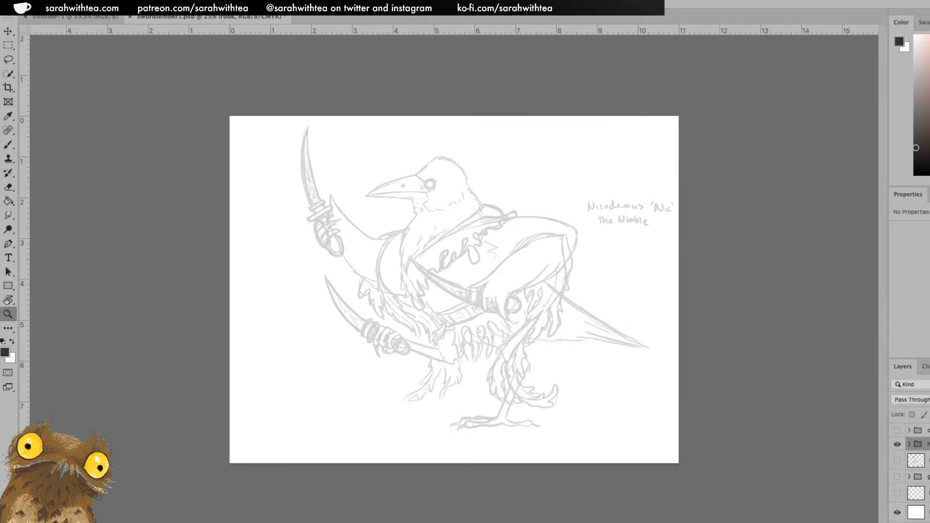
{"action": "key", "text": "ctrl+shift+alt+n"}
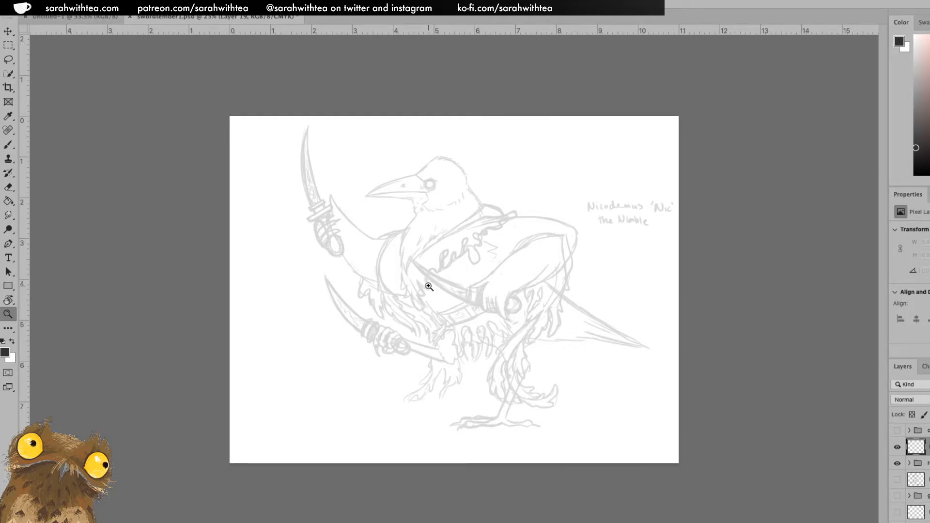
Ink the rook's eye with a heavy brow, a dark ring and a filled pupil
{"action": "left_click", "coordinate": [422, 199]}
{"action": "left_click", "coordinate": [434, 193]}
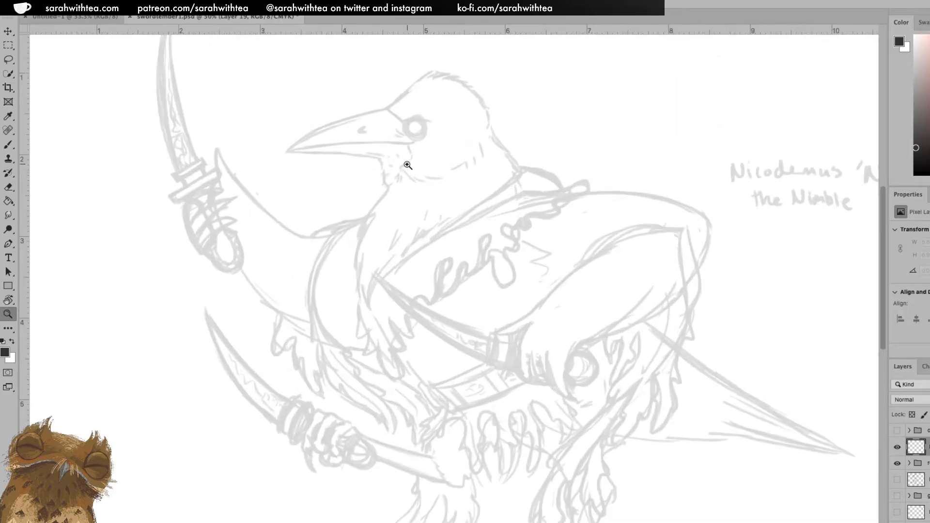
{"action": "left_click", "coordinate": [413, 164]}
{"action": "left_click_drag", "start_coordinate": [423, 145], "coordinate": [486, 217]}
{"action": "left_click", "coordinate": [483, 176]}
{"action": "left_click", "coordinate": [483, 175]}
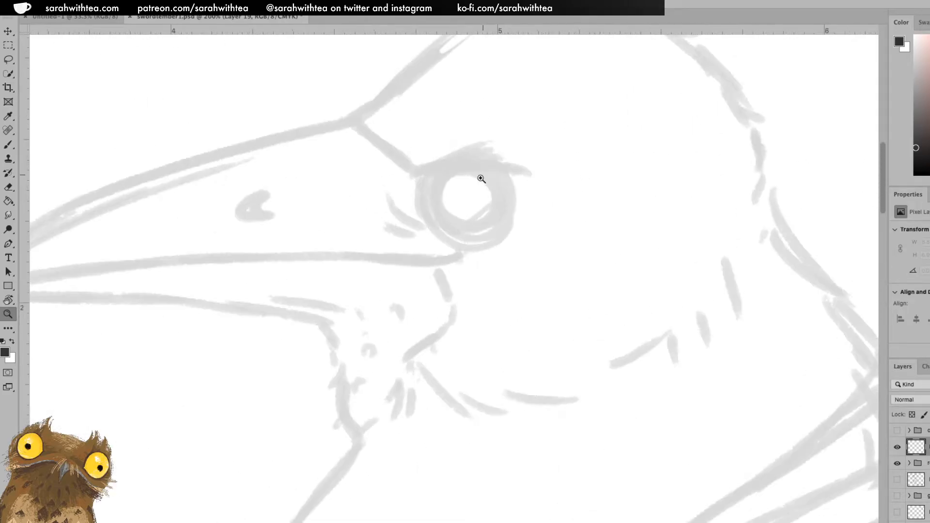
{"action": "key", "text": "b"}
{"action": "mouse_move", "coordinate": [426, 173]}
{"action": "left_mouse_down"}
{"action": "mouse_move", "coordinate": [495, 150]}
{"action": "mouse_move", "coordinate": [517, 173]}
{"action": "left_mouse_up"}
{"action": "mouse_move", "coordinate": [427, 174]}
{"action": "left_mouse_down"}
{"action": "mouse_move", "coordinate": [453, 237]}
{"action": "mouse_move", "coordinate": [476, 238]}
{"action": "mouse_move", "coordinate": [454, 221]}
{"action": "mouse_move", "coordinate": [473, 230]}
{"action": "left_mouse_up"}
{"action": "key", "text": "ctrl+z"}
{"action": "key", "text": "ctrl+z"}
{"action": "mouse_move", "coordinate": [436, 180]}
{"action": "left_mouse_down"}
{"action": "mouse_move", "coordinate": [442, 219]}
{"action": "mouse_move", "coordinate": [467, 232]}
{"action": "mouse_move", "coordinate": [502, 214]}
{"action": "mouse_move", "coordinate": [505, 186]}
{"action": "mouse_move", "coordinate": [476, 158]}
{"action": "mouse_move", "coordinate": [424, 181]}
{"action": "mouse_move", "coordinate": [428, 221]}
{"action": "mouse_move", "coordinate": [458, 244]}
{"action": "mouse_move", "coordinate": [499, 235]}
{"action": "mouse_move", "coordinate": [512, 205]}
{"action": "left_mouse_up"}
{"action": "mouse_move", "coordinate": [458, 213]}
{"action": "left_mouse_down"}
{"action": "mouse_move", "coordinate": [459, 177]}
{"action": "mouse_move", "coordinate": [482, 199]}
{"action": "mouse_move", "coordinate": [463, 178]}
{"action": "mouse_move", "coordinate": [463, 215]}
{"action": "mouse_move", "coordinate": [475, 184]}
{"action": "mouse_move", "coordinate": [458, 201]}
{"action": "left_mouse_up"}
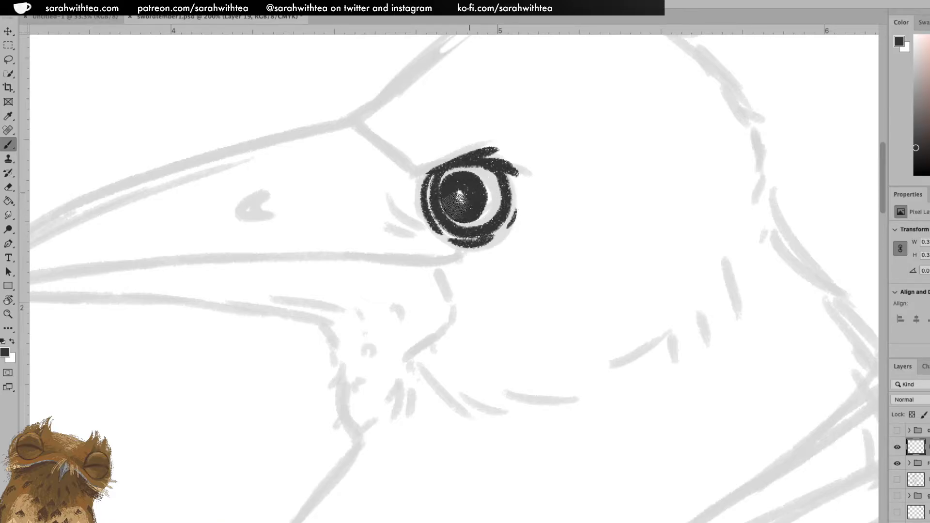
Check the inked eye at full-page size and against the sketch beneath by toggling the ink layer's visibility
{"action": "key", "text": "z"}
{"action": "left_click", "coordinate": [552, 233], "text": "alt"}
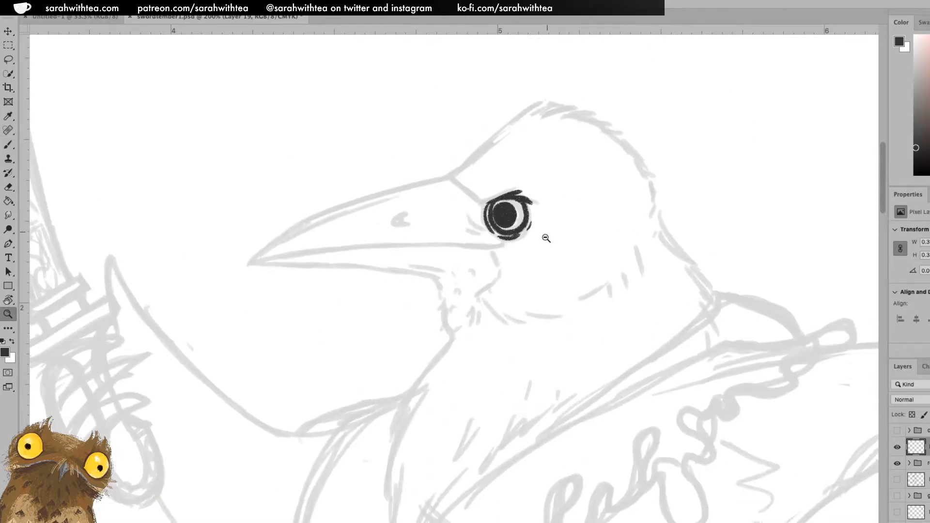
{"action": "left_click", "coordinate": [567, 247], "text": "alt"}
{"action": "left_click", "coordinate": [568, 247], "text": "alt"}
{"action": "left_click", "coordinate": [583, 254], "text": "alt"}
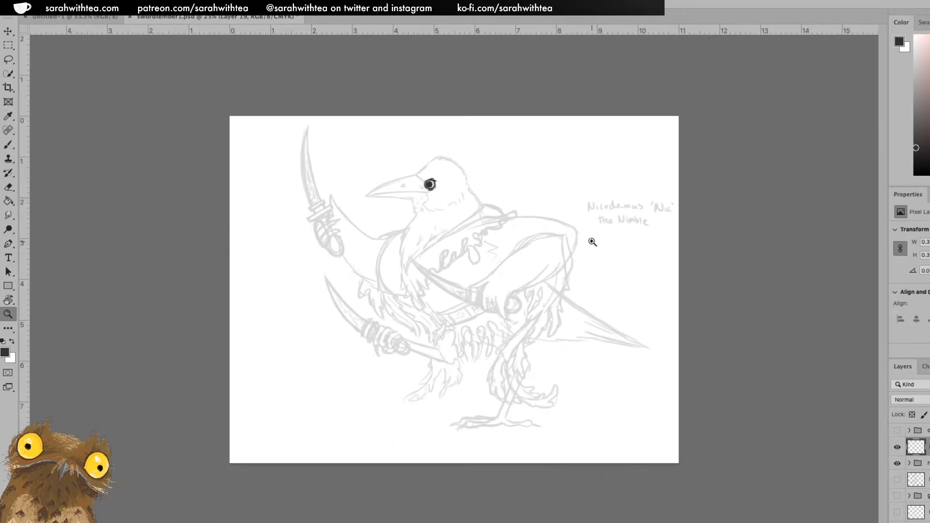
{"action": "left_click", "coordinate": [454, 172]}
{"action": "left_click", "coordinate": [448, 179]}
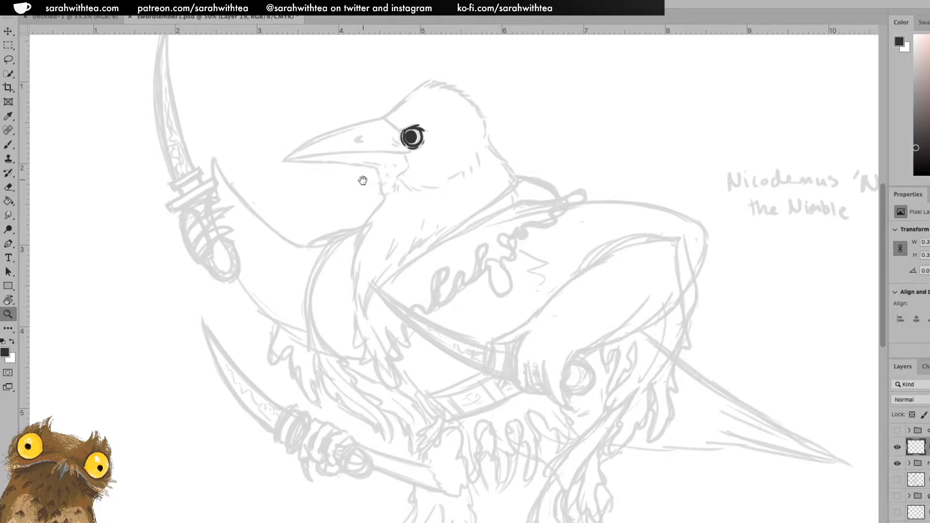
{"action": "scroll", "coordinate": [364, 179], "scroll_direction": "left", "scroll_amount": 7}
{"action": "scroll", "coordinate": [364, 179], "scroll_direction": "up", "scroll_amount": 3}
{"action": "left_click", "coordinate": [534, 205]}
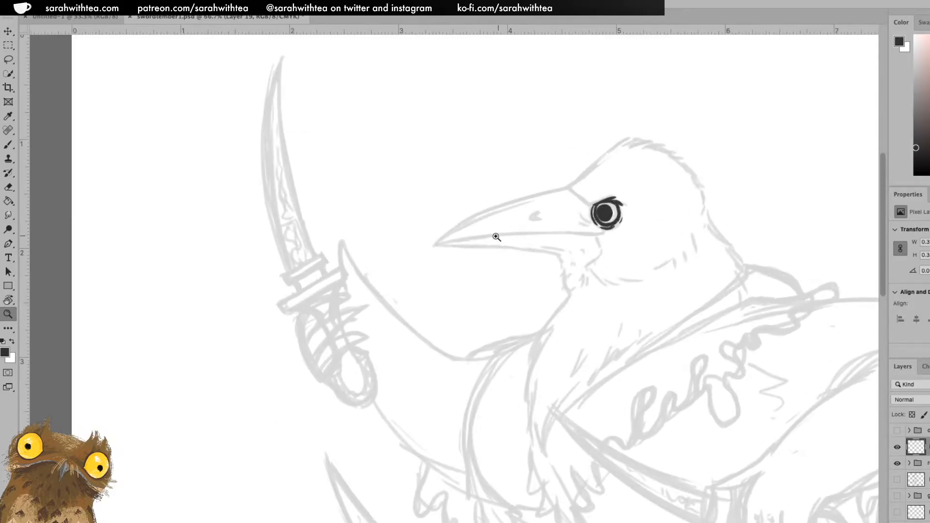
{"action": "key", "text": "b"}
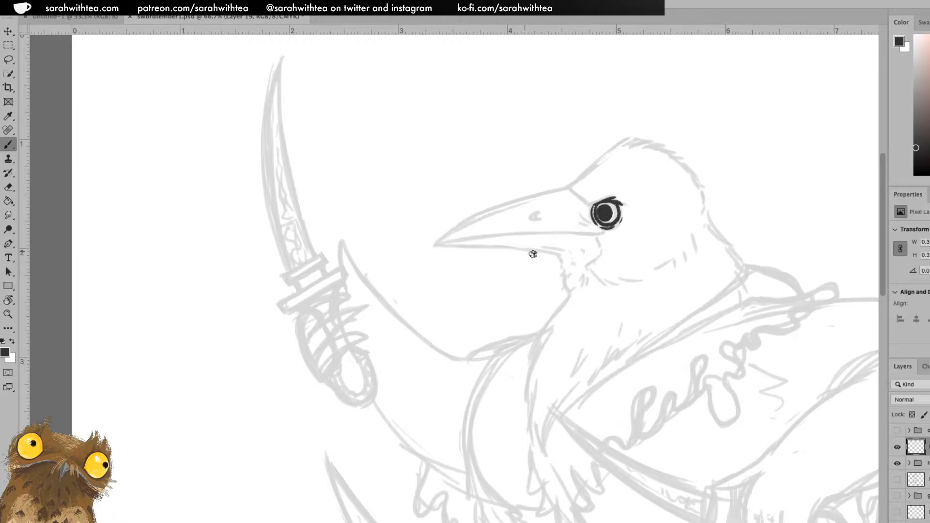
{"action": "left_click", "coordinate": [897, 447]}
{"action": "left_click", "coordinate": [898, 447]}
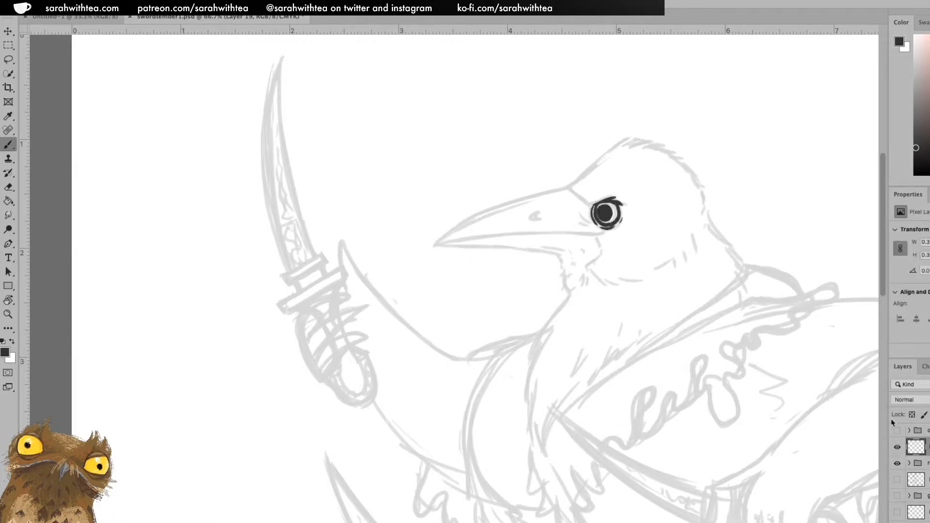
{"action": "left_click", "coordinate": [898, 447]}
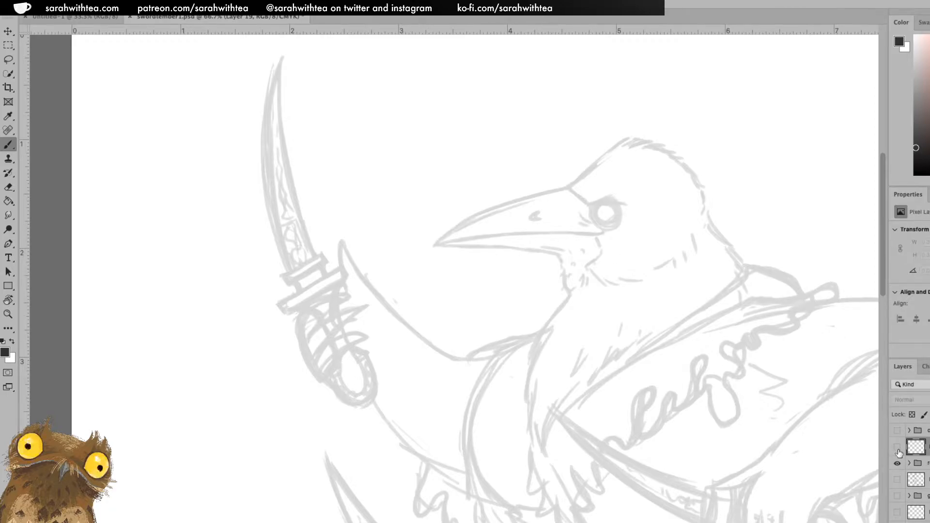
{"action": "left_click", "coordinate": [898, 448]}
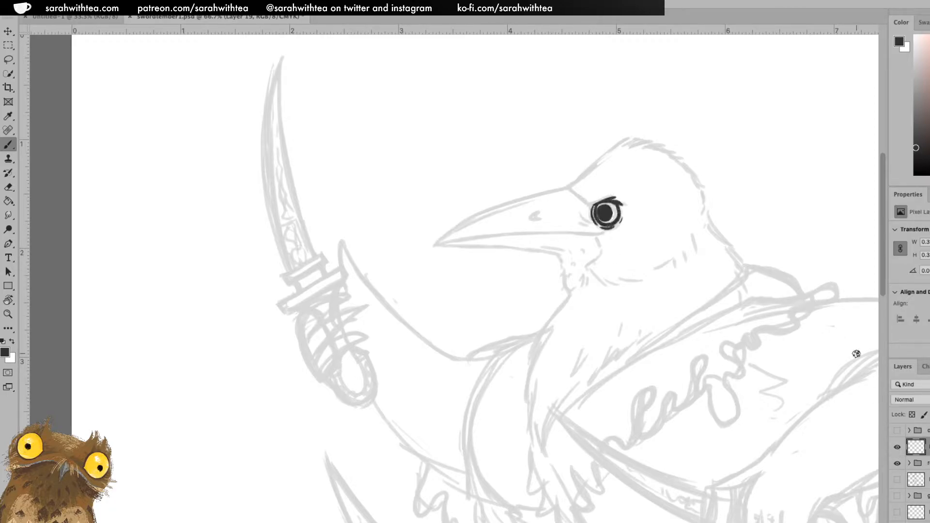
Ink the upper beak's outline and mouth line, plus the feathered crown and back of the rook's head
{"action": "mouse_move", "coordinate": [435, 244]}
{"action": "left_mouse_down"}
{"action": "mouse_move", "coordinate": [481, 213]}
{"action": "mouse_move", "coordinate": [570, 186]}
{"action": "left_mouse_up"}
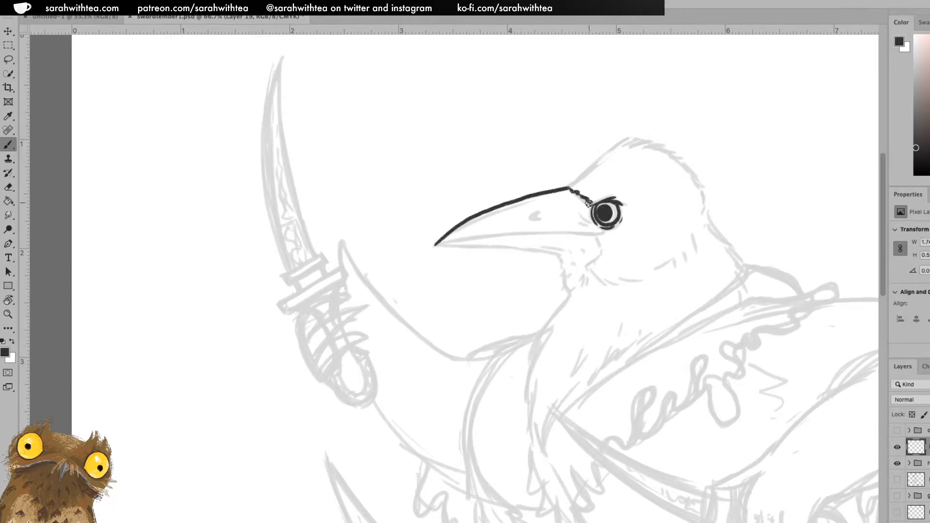
{"action": "mouse_move", "coordinate": [569, 187]}
{"action": "left_mouse_down"}
{"action": "mouse_move", "coordinate": [636, 139]}
{"action": "mouse_move", "coordinate": [651, 141]}
{"action": "mouse_move", "coordinate": [704, 189]}
{"action": "mouse_move", "coordinate": [713, 227]}
{"action": "left_mouse_up"}
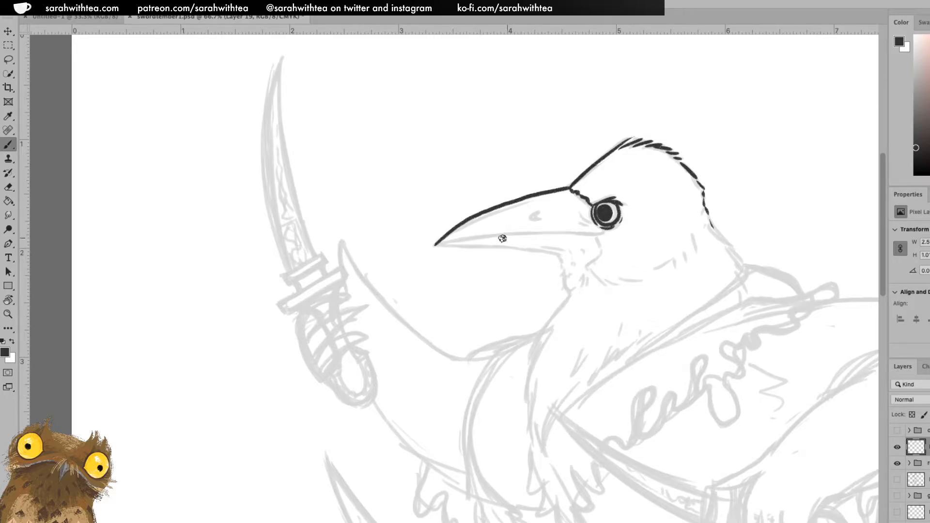
{"action": "key", "text": "r"}
{"action": "mouse_move", "coordinate": [555, 267]}
{"action": "left_mouse_down"}
{"action": "mouse_move", "coordinate": [548, 242]}
{"action": "mouse_move", "coordinate": [451, 178]}
{"action": "left_mouse_up"}
{"action": "mouse_move", "coordinate": [408, 281]}
{"action": "left_mouse_down"}
{"action": "mouse_move", "coordinate": [438, 190]}
{"action": "mouse_move", "coordinate": [476, 139]}
{"action": "mouse_move", "coordinate": [444, 187]}
{"action": "left_mouse_up"}
{"action": "key", "text": "ctrl+z"}
{"action": "key", "text": "ctrl+z"}
{"action": "left_click_drag", "start_coordinate": [406, 285], "coordinate": [470, 147]}
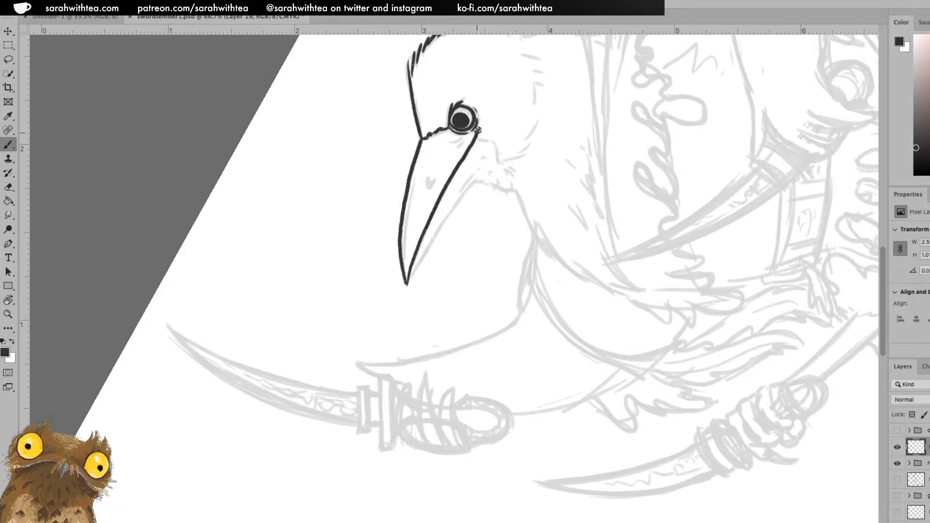
Ink the nostril and small creases near the eye, and draw the lower beak's edge to the chin
{"action": "left_click_drag", "start_coordinate": [428, 178], "coordinate": [408, 276]}
{"action": "left_click_drag", "start_coordinate": [451, 143], "coordinate": [463, 146]}
{"action": "key", "text": "super+z"}
{"action": "key", "text": "super+z"}
{"action": "left_click_drag", "start_coordinate": [407, 281], "coordinate": [450, 216]}
{"action": "key", "text": "super+z"}
{"action": "mouse_move", "coordinate": [407, 279]}
{"action": "left_mouse_down"}
{"action": "mouse_move", "coordinate": [469, 186]}
{"action": "mouse_move", "coordinate": [513, 191]}
{"action": "left_mouse_up"}
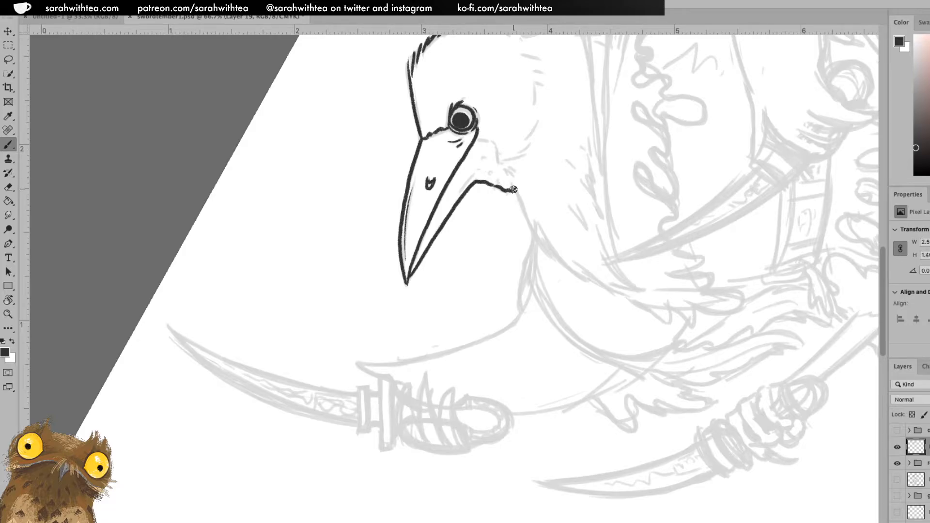
Ink the jagged, speckled patch beneath the beak and the curved feather strokes around the rook's cheek
{"action": "mouse_move", "coordinate": [481, 139]}
{"action": "left_mouse_down"}
{"action": "mouse_move", "coordinate": [514, 175]}
{"action": "mouse_move", "coordinate": [514, 192]}
{"action": "left_mouse_up"}
{"action": "key", "text": "ctrl+z"}
{"action": "mouse_move", "coordinate": [504, 161]}
{"action": "left_mouse_down"}
{"action": "mouse_move", "coordinate": [516, 170]}
{"action": "mouse_move", "coordinate": [515, 191]}
{"action": "left_mouse_up"}
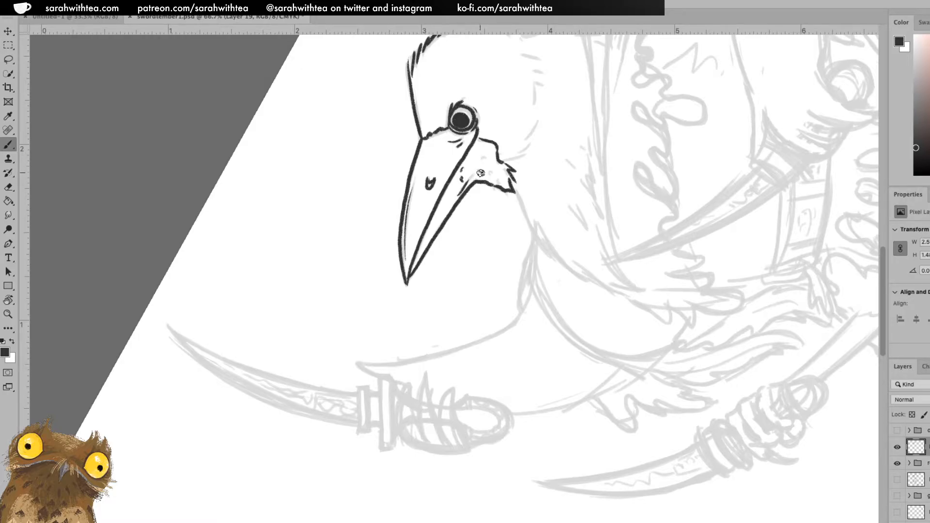
{"action": "left_click_drag", "start_coordinate": [487, 175], "coordinate": [483, 163]}
{"action": "mouse_move", "coordinate": [481, 151]}
{"action": "left_mouse_down"}
{"action": "mouse_move", "coordinate": [499, 180]}
{"action": "mouse_move", "coordinate": [540, 115]}
{"action": "left_mouse_up"}
{"action": "left_click_drag", "start_coordinate": [536, 83], "coordinate": [535, 103]}
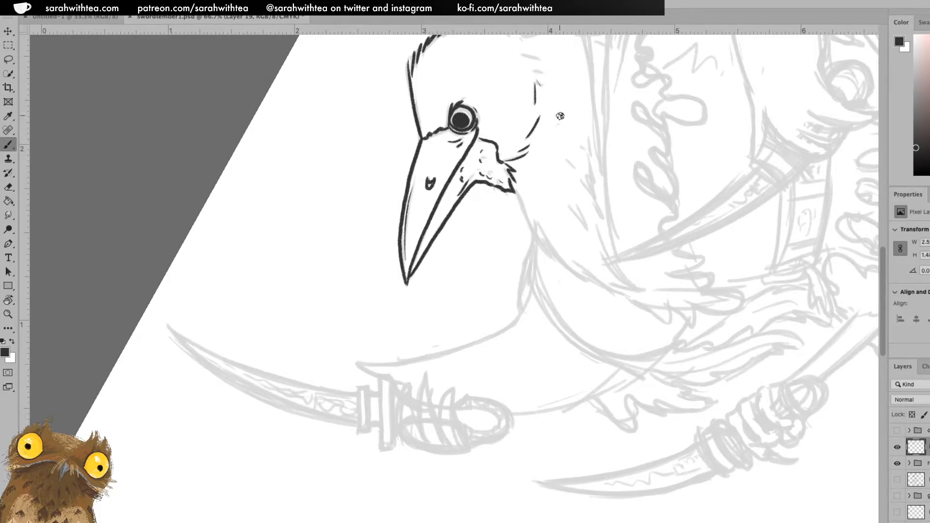
{"action": "key", "text": "Escape"}
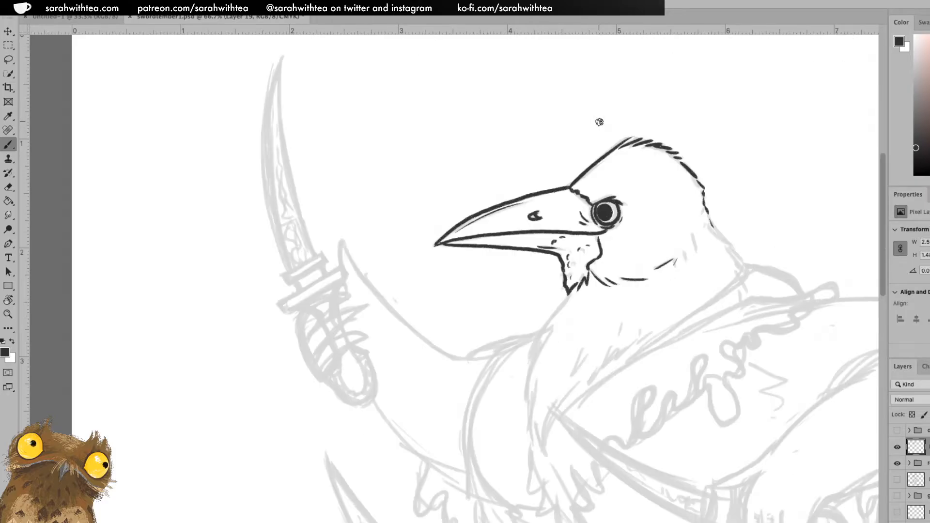
{"action": "scroll", "coordinate": [603, 213], "scroll_direction": "up", "scroll_amount": 2}
{"action": "scroll", "coordinate": [603, 213], "scroll_direction": "right", "scroll_amount": 3}
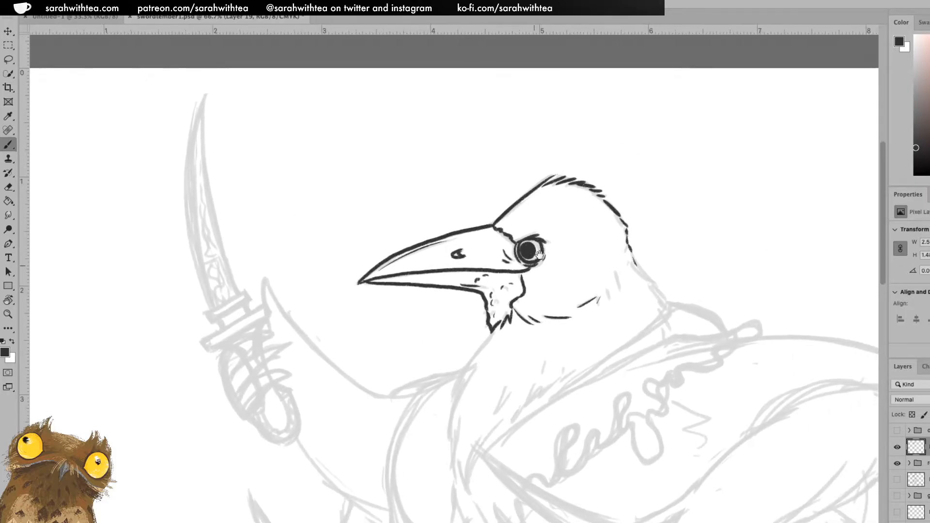
{"action": "left_click_drag", "start_coordinate": [608, 289], "coordinate": [617, 284]}
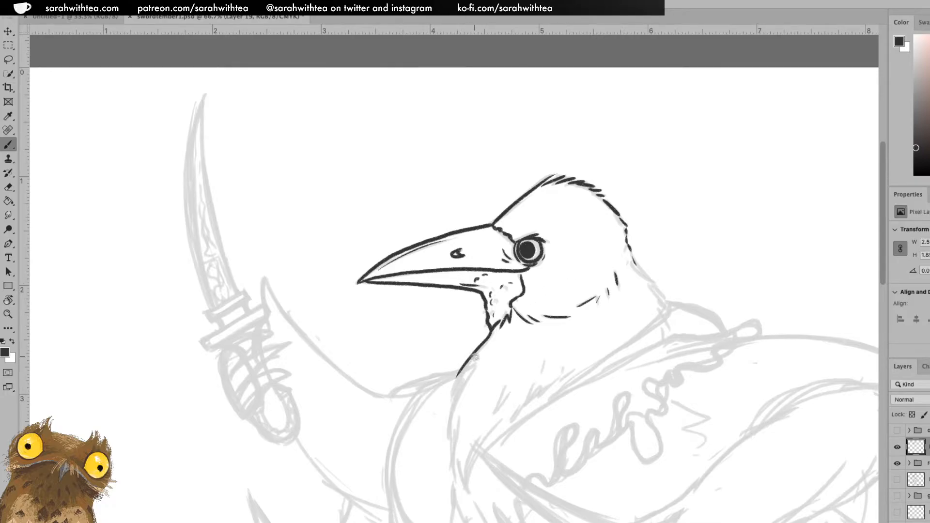
Ink the rook's throat feathers down to a pointed tip on the chest, and the back of its neck
{"action": "mouse_move", "coordinate": [482, 381]}
{"action": "left_mouse_down"}
{"action": "mouse_move", "coordinate": [512, 263]}
{"action": "mouse_move", "coordinate": [510, 213]}
{"action": "mouse_move", "coordinate": [472, 286]}
{"action": "left_mouse_up"}
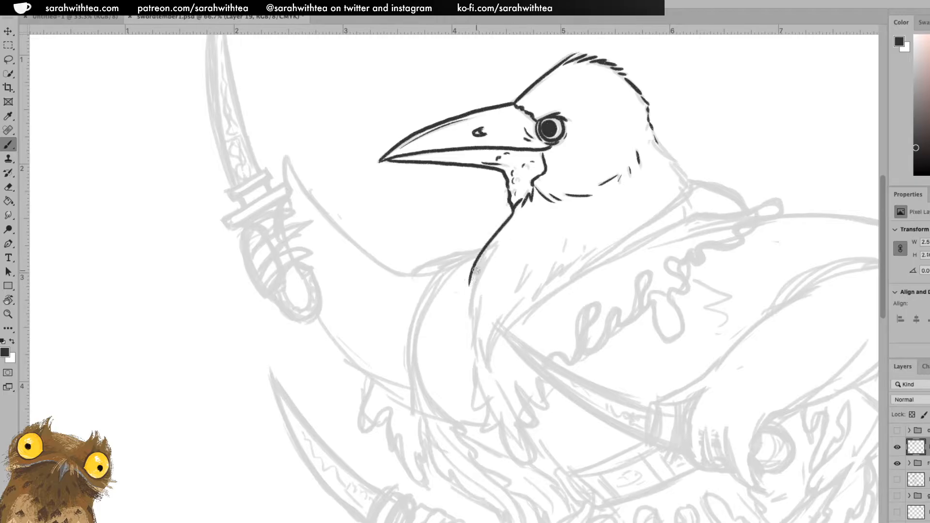
{"action": "key", "text": "ctrl+z"}
{"action": "left_click_drag", "start_coordinate": [512, 210], "coordinate": [477, 277]}
{"action": "key", "text": "ctrl+z"}
{"action": "mouse_move", "coordinate": [513, 210]}
{"action": "left_mouse_down"}
{"action": "mouse_move", "coordinate": [470, 282]}
{"action": "mouse_move", "coordinate": [474, 347]}
{"action": "mouse_move", "coordinate": [487, 370]}
{"action": "mouse_move", "coordinate": [499, 319]}
{"action": "left_mouse_up"}
{"action": "key", "text": "ctrl+z"}
{"action": "mouse_move", "coordinate": [488, 369]}
{"action": "left_mouse_down"}
{"action": "mouse_move", "coordinate": [498, 324]}
{"action": "mouse_move", "coordinate": [600, 246]}
{"action": "mouse_move", "coordinate": [543, 283]}
{"action": "left_mouse_up"}
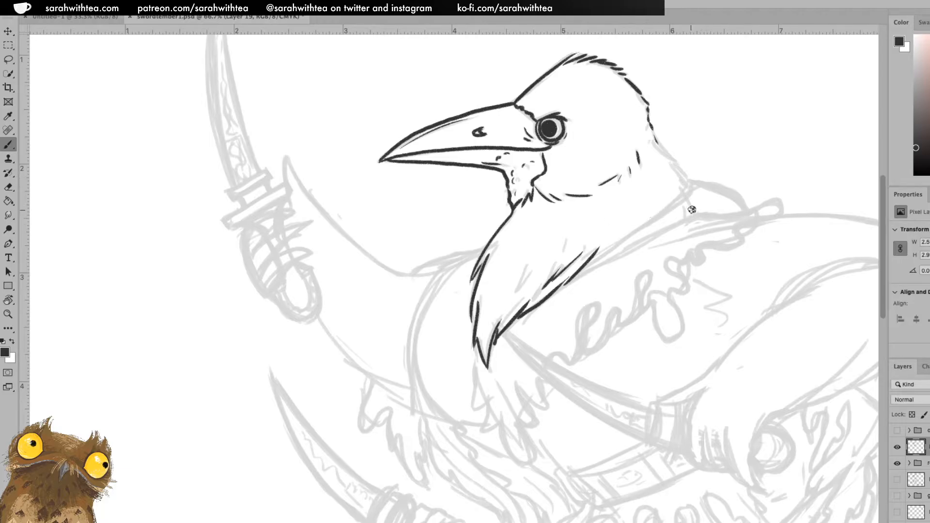
{"action": "mouse_move", "coordinate": [655, 140]}
{"action": "left_mouse_down"}
{"action": "mouse_move", "coordinate": [685, 169]}
{"action": "mouse_move", "coordinate": [687, 187]}
{"action": "left_mouse_up"}
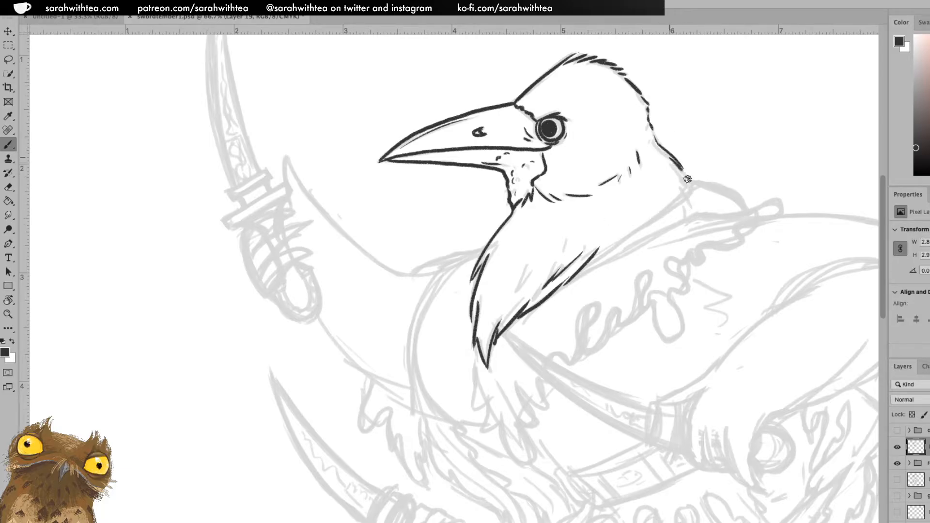
Ink the neck's lower edge up to the nape, the raised collar behind it, and the ragged, dripping hem across the near shoulder
{"action": "left_click_drag", "start_coordinate": [584, 266], "coordinate": [689, 183]}
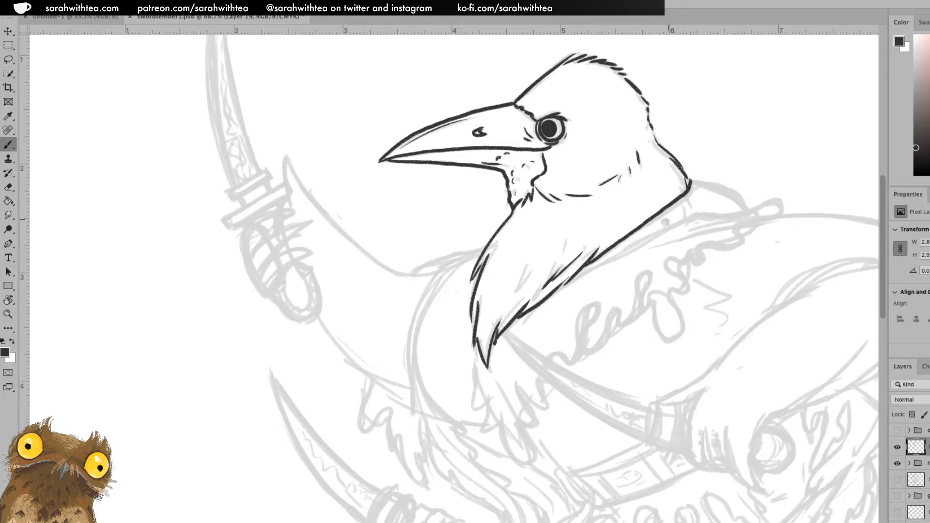
{"action": "mouse_move", "coordinate": [569, 283]}
{"action": "left_mouse_down"}
{"action": "mouse_move", "coordinate": [695, 217]}
{"action": "mouse_move", "coordinate": [781, 203]}
{"action": "mouse_move", "coordinate": [779, 213]}
{"action": "mouse_move", "coordinate": [737, 224]}
{"action": "mouse_move", "coordinate": [743, 239]}
{"action": "mouse_move", "coordinate": [733, 248]}
{"action": "mouse_move", "coordinate": [701, 246]}
{"action": "mouse_move", "coordinate": [699, 265]}
{"action": "mouse_move", "coordinate": [691, 253]}
{"action": "mouse_move", "coordinate": [668, 269]}
{"action": "mouse_move", "coordinate": [688, 290]}
{"action": "mouse_move", "coordinate": [643, 294]}
{"action": "mouse_move", "coordinate": [653, 299]}
{"action": "mouse_move", "coordinate": [663, 337]}
{"action": "mouse_move", "coordinate": [679, 336]}
{"action": "mouse_move", "coordinate": [673, 301]}
{"action": "left_mouse_up"}
{"action": "mouse_move", "coordinate": [614, 310]}
{"action": "left_mouse_down"}
{"action": "mouse_move", "coordinate": [597, 350]}
{"action": "mouse_move", "coordinate": [582, 347]}
{"action": "mouse_move", "coordinate": [600, 305]}
{"action": "mouse_move", "coordinate": [584, 308]}
{"action": "mouse_move", "coordinate": [579, 358]}
{"action": "mouse_move", "coordinate": [569, 363]}
{"action": "mouse_move", "coordinate": [551, 357]}
{"action": "left_mouse_up"}
{"action": "mouse_move", "coordinate": [616, 310]}
{"action": "left_mouse_down"}
{"action": "mouse_move", "coordinate": [628, 322]}
{"action": "mouse_move", "coordinate": [646, 271]}
{"action": "left_mouse_up"}
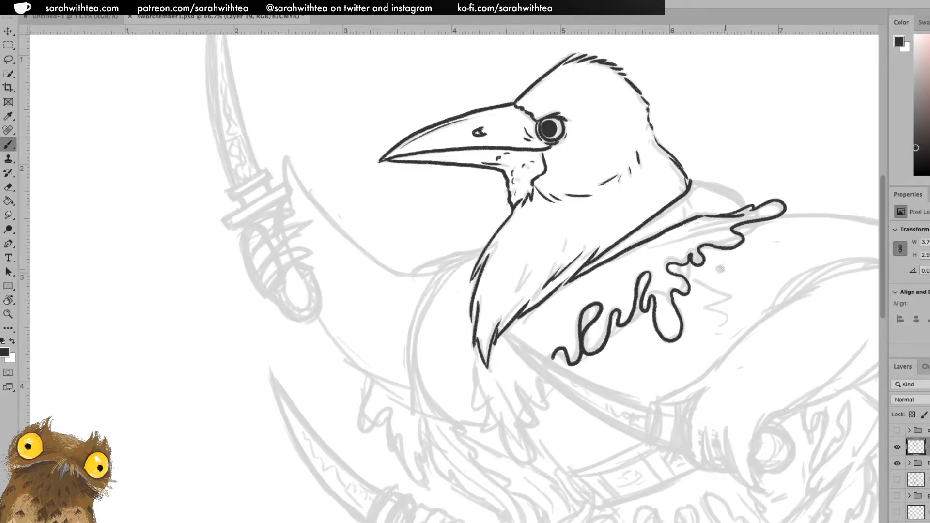
{"action": "mouse_move", "coordinate": [690, 181]}
{"action": "left_mouse_down"}
{"action": "mouse_move", "coordinate": [718, 184]}
{"action": "mouse_move", "coordinate": [746, 206]}
{"action": "left_mouse_up"}
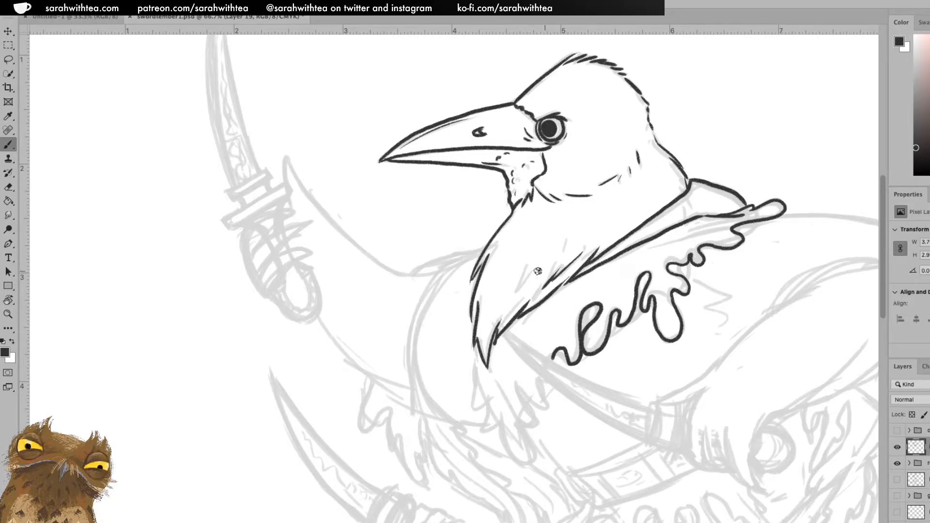
Ink the far shoulder line and the chest's outer front curve, plus the dripping hem below the tip of the throat feathers
{"action": "mouse_move", "coordinate": [445, 264]}
{"action": "left_mouse_down"}
{"action": "mouse_move", "coordinate": [417, 312]}
{"action": "mouse_move", "coordinate": [418, 396]}
{"action": "mouse_move", "coordinate": [413, 326]}
{"action": "mouse_move", "coordinate": [433, 276]}
{"action": "mouse_move", "coordinate": [451, 260]}
{"action": "mouse_move", "coordinate": [438, 259]}
{"action": "mouse_move", "coordinate": [486, 243]}
{"action": "left_mouse_up"}
{"action": "key", "text": "ctrl+z"}
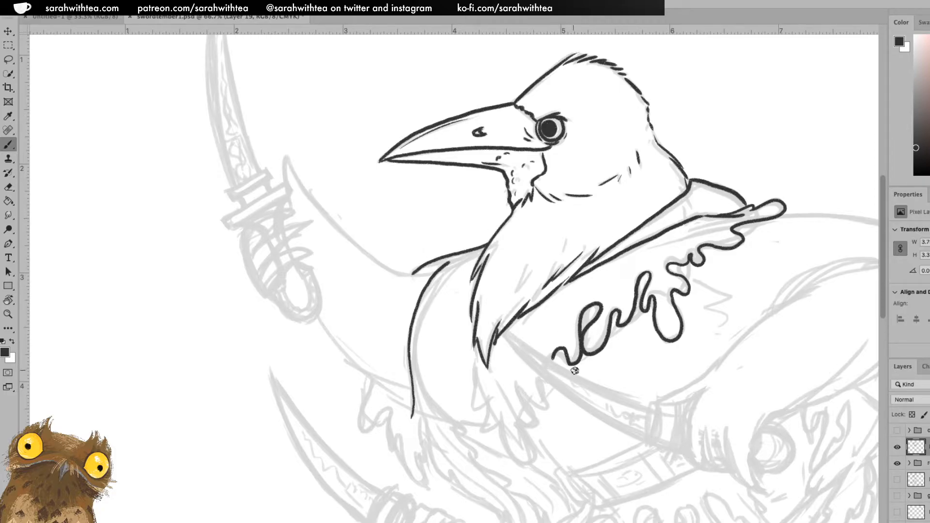
{"action": "mouse_move", "coordinate": [487, 398]}
{"action": "left_mouse_down"}
{"action": "mouse_move", "coordinate": [503, 448]}
{"action": "mouse_move", "coordinate": [528, 463]}
{"action": "mouse_move", "coordinate": [537, 417]}
{"action": "mouse_move", "coordinate": [523, 388]}
{"action": "mouse_move", "coordinate": [545, 393]}
{"action": "mouse_move", "coordinate": [548, 376]}
{"action": "left_mouse_up"}
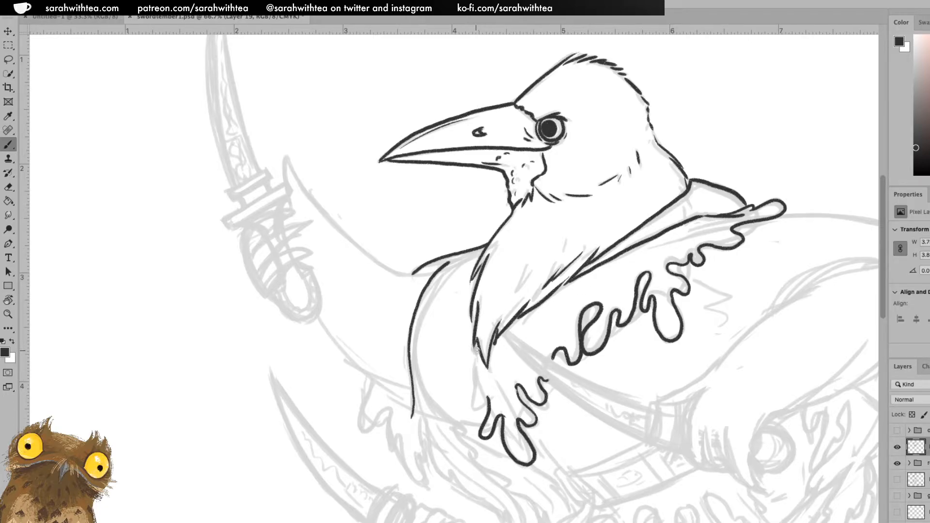
{"action": "mouse_move", "coordinate": [476, 343]}
{"action": "left_mouse_down"}
{"action": "mouse_move", "coordinate": [473, 404]}
{"action": "mouse_move", "coordinate": [500, 403]}
{"action": "left_mouse_up"}
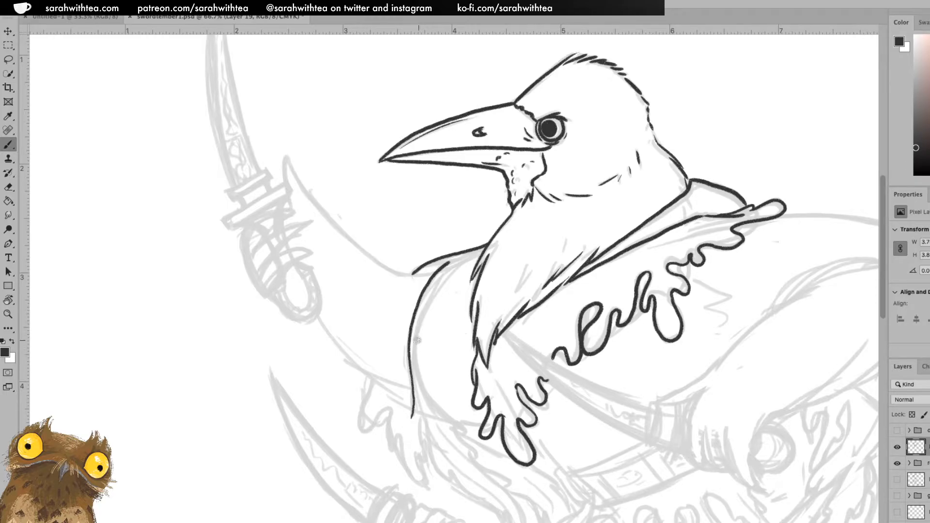
Ink a second curve just inside the chest's front edge, ending in small ragged drips at its lower end
{"action": "mouse_move", "coordinate": [458, 259]}
{"action": "left_mouse_down"}
{"action": "mouse_move", "coordinate": [420, 325]}
{"action": "mouse_move", "coordinate": [419, 381]}
{"action": "mouse_move", "coordinate": [477, 459]}
{"action": "left_mouse_up"}
{"action": "key", "text": "ctrl+z"}
{"action": "key", "text": "ctrl+z"}
{"action": "left_click_drag", "start_coordinate": [419, 377], "coordinate": [430, 395]}
{"action": "key", "text": "ctrl+z"}
{"action": "mouse_move", "coordinate": [416, 352]}
{"action": "left_mouse_down"}
{"action": "mouse_move", "coordinate": [427, 390]}
{"action": "mouse_move", "coordinate": [479, 459]}
{"action": "mouse_move", "coordinate": [468, 451]}
{"action": "left_mouse_up"}
{"action": "mouse_move", "coordinate": [416, 343]}
{"action": "left_mouse_down"}
{"action": "mouse_move", "coordinate": [440, 286]}
{"action": "mouse_move", "coordinate": [486, 249]}
{"action": "left_mouse_up"}
{"action": "key", "text": "ctrl+z"}
{"action": "mouse_move", "coordinate": [417, 345]}
{"action": "left_mouse_down"}
{"action": "mouse_move", "coordinate": [435, 286]}
{"action": "mouse_move", "coordinate": [465, 255]}
{"action": "left_mouse_up"}
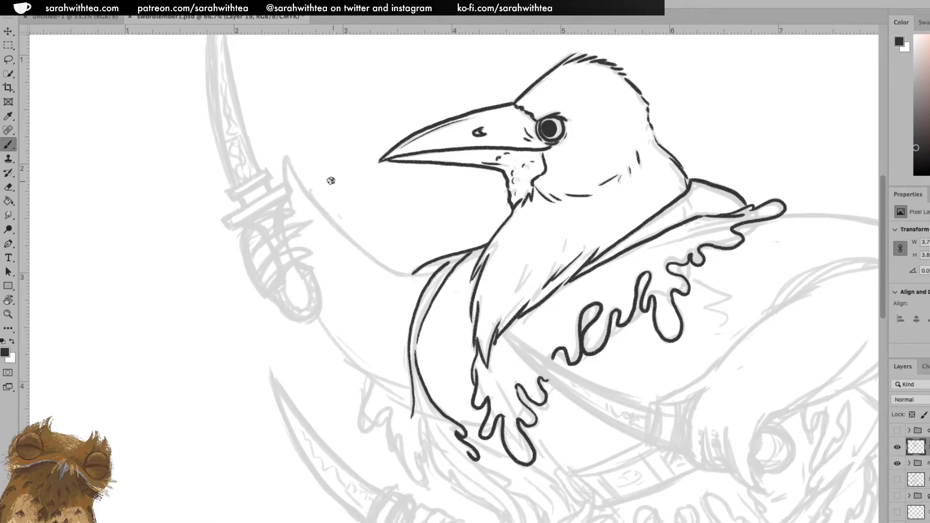
Ink the outstretched far arm's pointed upper edge and its lower edge, with ragged drips hanging beneath it
{"action": "mouse_move", "coordinate": [292, 208]}
{"action": "left_mouse_down"}
{"action": "mouse_move", "coordinate": [285, 157]}
{"action": "mouse_move", "coordinate": [314, 206]}
{"action": "mouse_move", "coordinate": [362, 248]}
{"action": "mouse_move", "coordinate": [399, 271]}
{"action": "mouse_move", "coordinate": [436, 267]}
{"action": "left_mouse_up"}
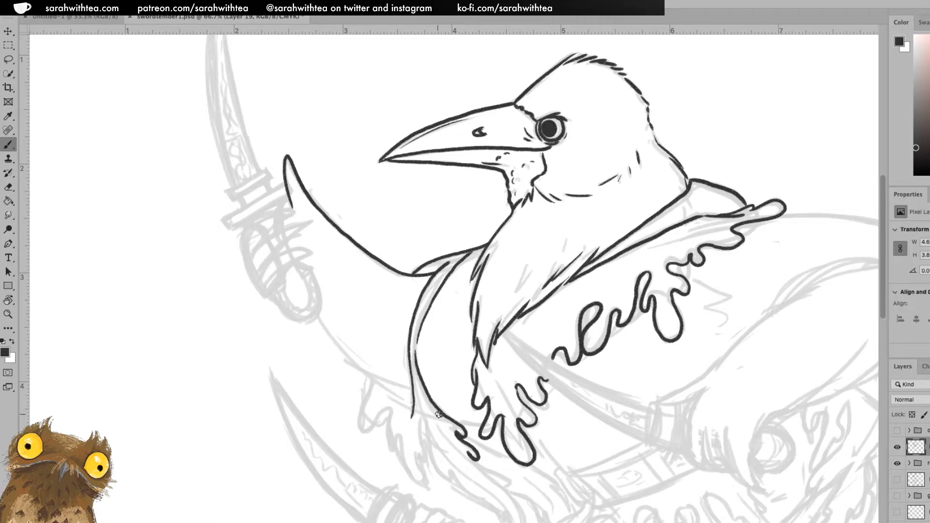
{"action": "mouse_move", "coordinate": [348, 359]}
{"action": "left_mouse_down"}
{"action": "mouse_move", "coordinate": [405, 385]}
{"action": "mouse_move", "coordinate": [364, 368]}
{"action": "mouse_move", "coordinate": [317, 319]}
{"action": "left_mouse_up"}
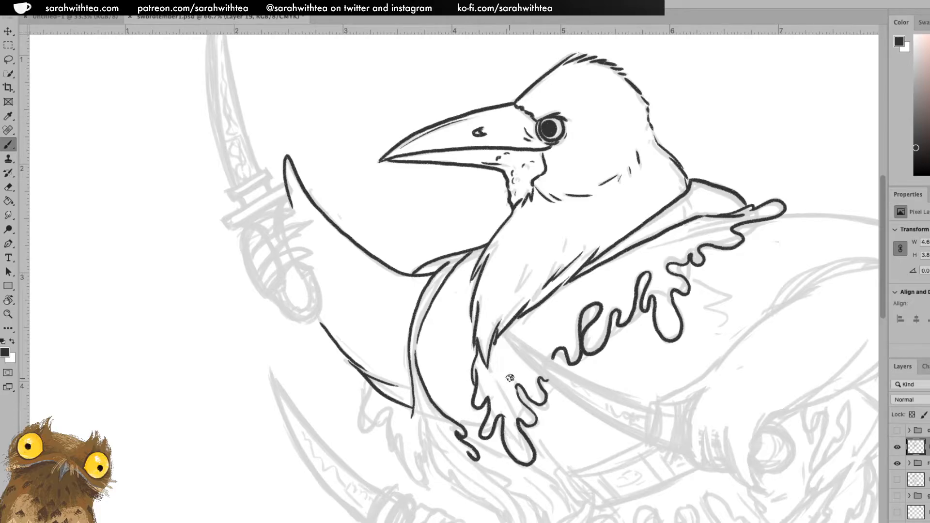
{"action": "mouse_move", "coordinate": [372, 386]}
{"action": "left_mouse_down"}
{"action": "mouse_move", "coordinate": [361, 413]}
{"action": "mouse_move", "coordinate": [372, 425]}
{"action": "mouse_move", "coordinate": [390, 411]}
{"action": "mouse_move", "coordinate": [386, 440]}
{"action": "mouse_move", "coordinate": [396, 442]}
{"action": "mouse_move", "coordinate": [407, 442]}
{"action": "mouse_move", "coordinate": [410, 424]}
{"action": "mouse_move", "coordinate": [398, 439]}
{"action": "mouse_move", "coordinate": [422, 484]}
{"action": "mouse_move", "coordinate": [425, 429]}
{"action": "left_mouse_up"}
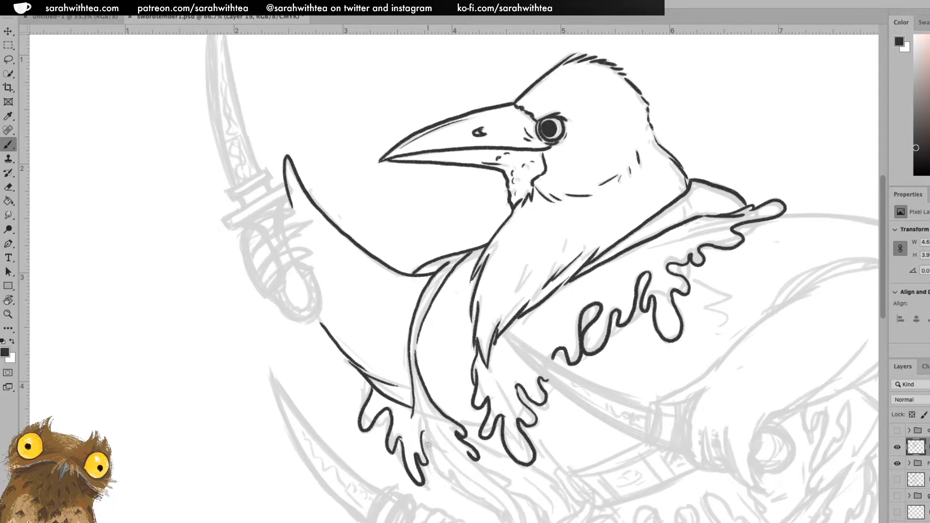
{"action": "mouse_move", "coordinate": [422, 442]}
{"action": "left_mouse_down"}
{"action": "mouse_move", "coordinate": [426, 464]}
{"action": "mouse_move", "coordinate": [450, 481]}
{"action": "left_mouse_up"}
Extend the tattered, dripping hem below the chest into a long hanging point and along the waist
{"action": "scroll", "coordinate": [528, 459], "scroll_direction": "down", "scroll_amount": 5}
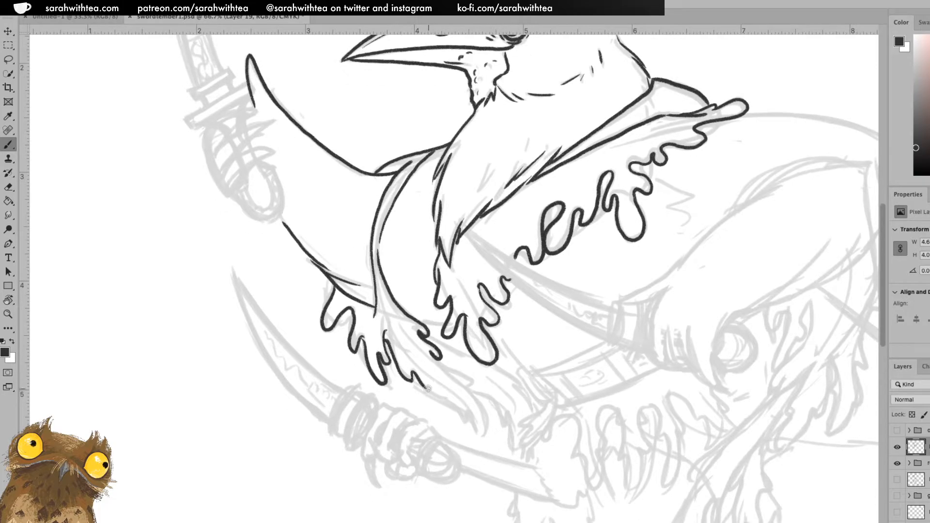
{"action": "mouse_move", "coordinate": [434, 395]}
{"action": "left_mouse_down"}
{"action": "mouse_move", "coordinate": [468, 420]}
{"action": "mouse_move", "coordinate": [468, 411]}
{"action": "mouse_move", "coordinate": [483, 432]}
{"action": "mouse_move", "coordinate": [486, 414]}
{"action": "mouse_move", "coordinate": [469, 377]}
{"action": "mouse_move", "coordinate": [432, 357]}
{"action": "left_mouse_up"}
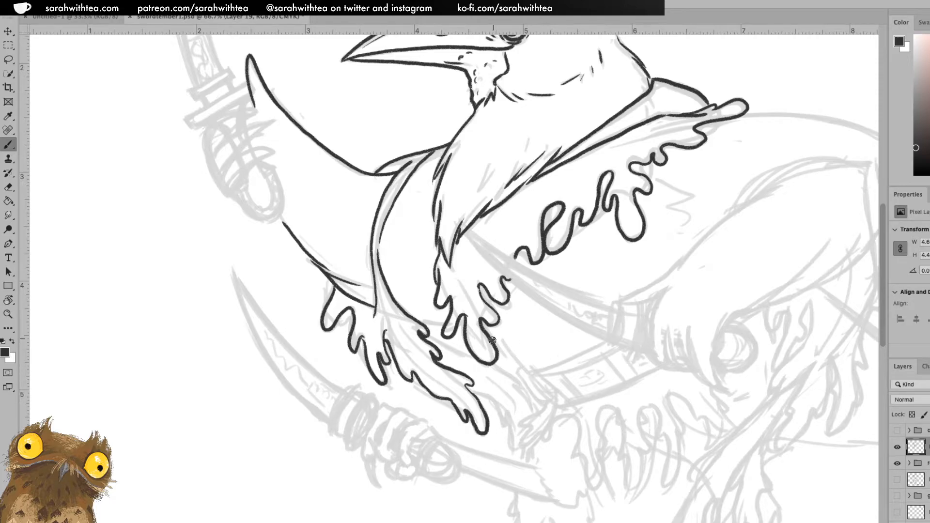
{"action": "mouse_move", "coordinate": [429, 335]}
{"action": "left_mouse_down"}
{"action": "mouse_move", "coordinate": [468, 360]}
{"action": "mouse_move", "coordinate": [496, 348]}
{"action": "mouse_move", "coordinate": [534, 415]}
{"action": "left_mouse_up"}
Ink the short waist edge running down to the belt, and try a curve for the belt's top edge
{"action": "mouse_move", "coordinate": [604, 386]}
{"action": "left_mouse_down"}
{"action": "mouse_move", "coordinate": [571, 270]}
{"action": "mouse_move", "coordinate": [592, 259]}
{"action": "left_mouse_up"}
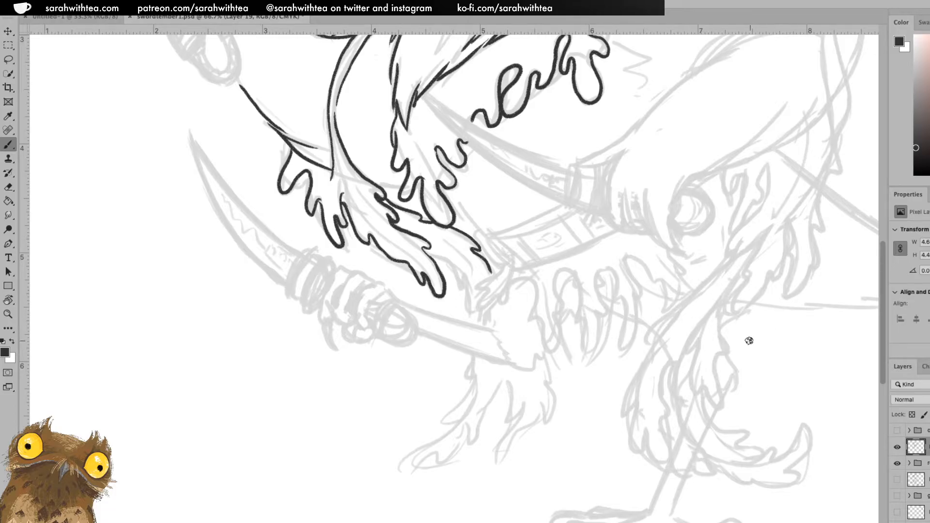
{"action": "key", "text": "z"}
{"action": "left_click", "coordinate": [642, 303], "text": "alt"}
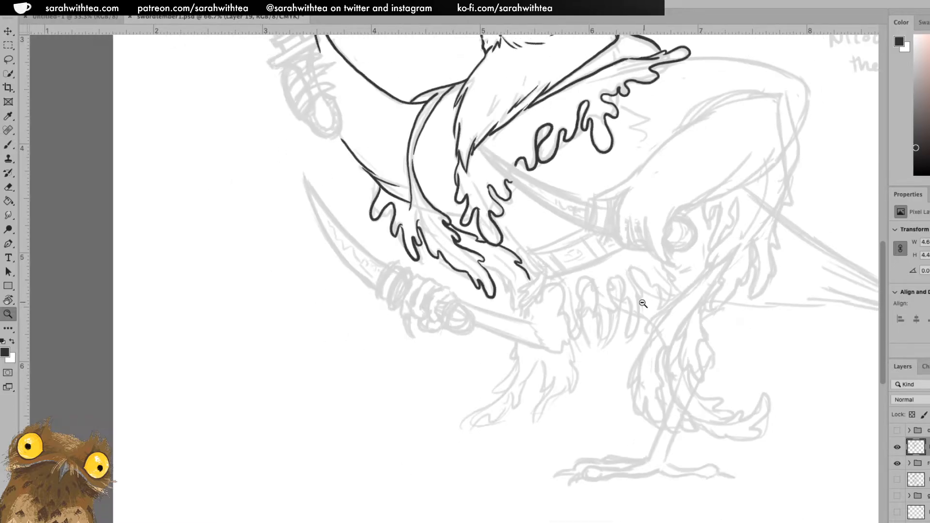
{"action": "left_click", "coordinate": [644, 304], "text": "alt"}
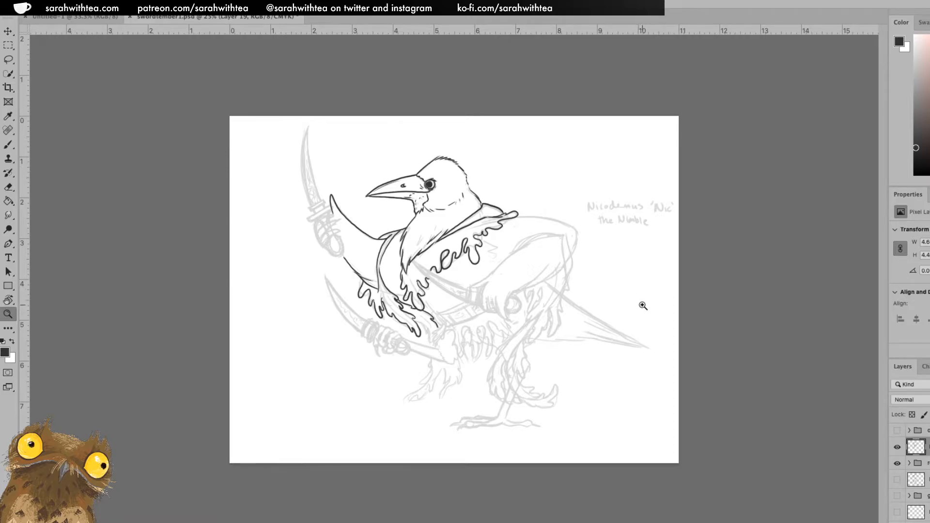
{"action": "left_click_drag", "start_coordinate": [497, 301], "coordinate": [335, 260]}
{"action": "key", "text": "b"}
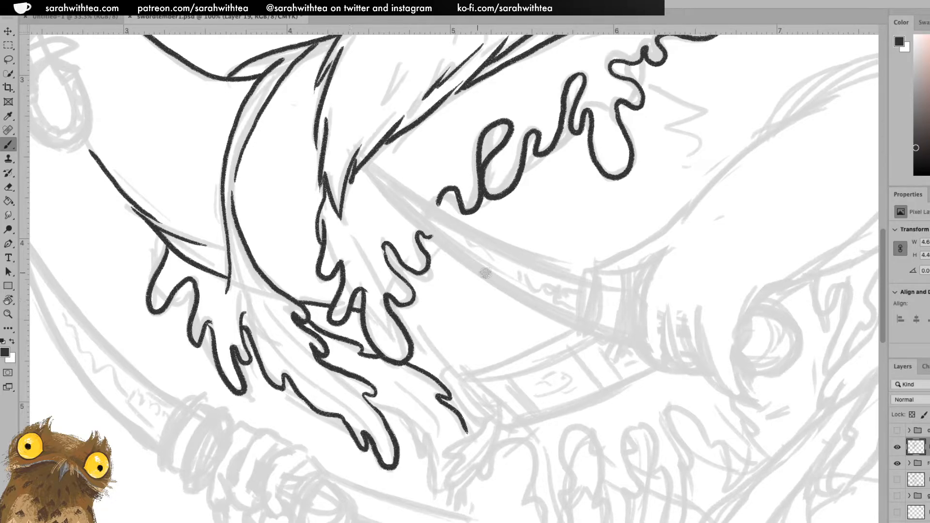
{"action": "left_click_drag", "start_coordinate": [410, 336], "coordinate": [446, 373]}
{"action": "key", "text": "ctrl+z"}
{"action": "mouse_move", "coordinate": [409, 333]}
{"action": "left_mouse_down"}
{"action": "mouse_move", "coordinate": [458, 378]}
{"action": "mouse_move", "coordinate": [522, 362]}
{"action": "mouse_move", "coordinate": [571, 326]}
{"action": "left_mouse_up"}
{"action": "key", "text": "ctrl+z"}
{"action": "mouse_move", "coordinate": [455, 376]}
{"action": "left_mouse_down"}
{"action": "mouse_move", "coordinate": [528, 363]}
{"action": "mouse_move", "coordinate": [574, 333]}
{"action": "left_mouse_up"}
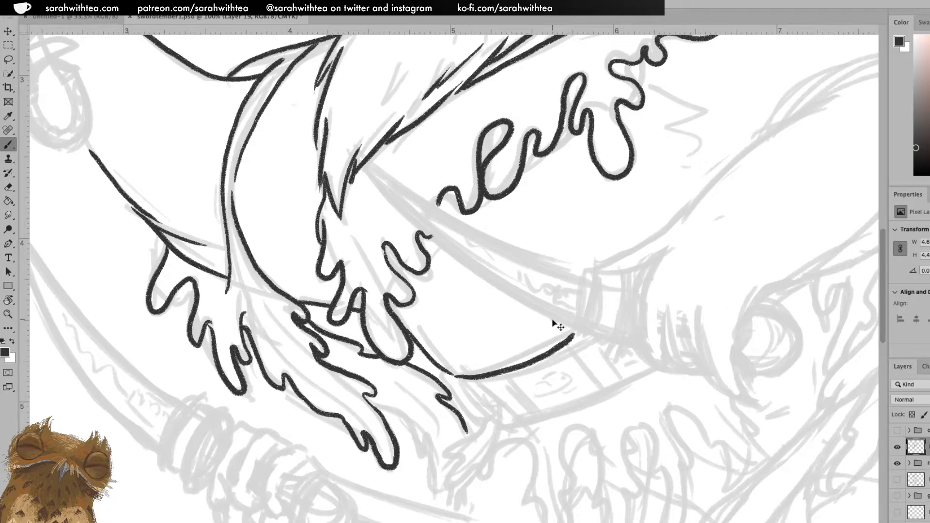
{"action": "key", "text": "ctrl+z"}
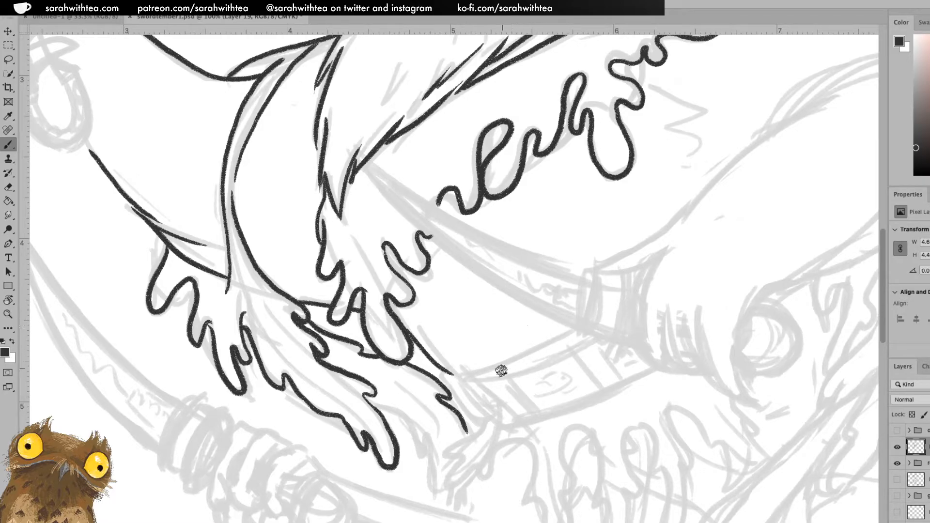
Ink the belt's double upper rim as two parallel lines with a small divider, reaching toward the curved sword
{"action": "mouse_move", "coordinate": [457, 379]}
{"action": "left_mouse_down"}
{"action": "mouse_move", "coordinate": [469, 373]}
{"action": "mouse_move", "coordinate": [458, 389]}
{"action": "mouse_move", "coordinate": [570, 330]}
{"action": "left_mouse_up"}
{"action": "key", "text": "ctrl+z"}
{"action": "left_click_drag", "start_coordinate": [506, 367], "coordinate": [505, 374]}
{"action": "left_click_drag", "start_coordinate": [566, 344], "coordinate": [572, 348]}
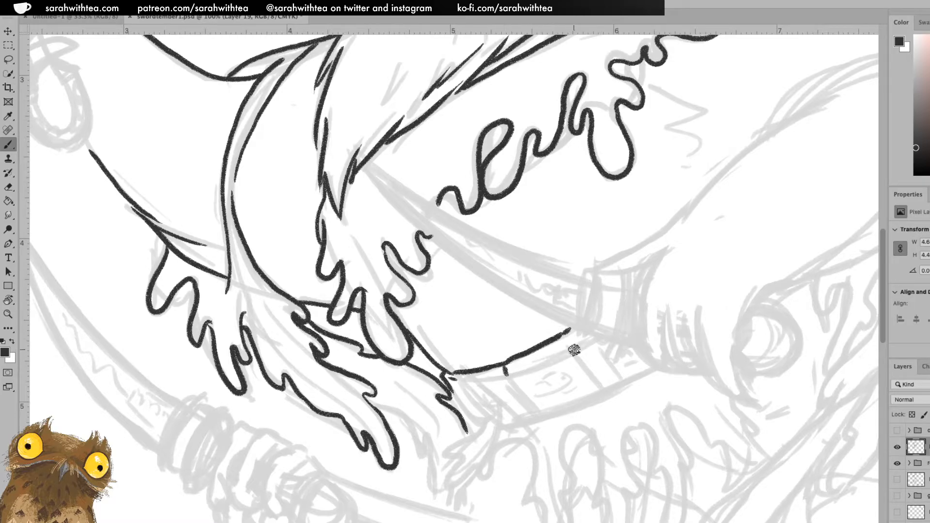
{"action": "left_click_drag", "start_coordinate": [459, 382], "coordinate": [572, 347]}
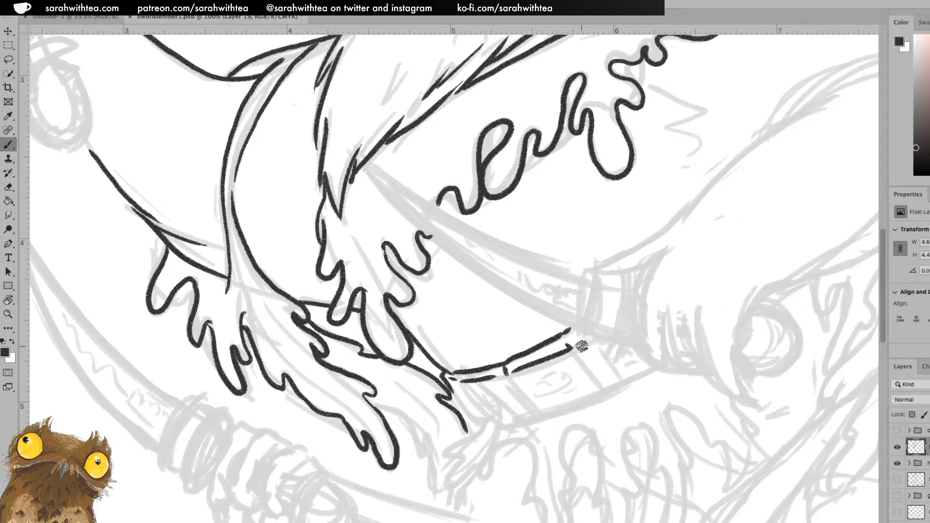
{"action": "left_click_drag", "start_coordinate": [570, 347], "coordinate": [589, 340]}
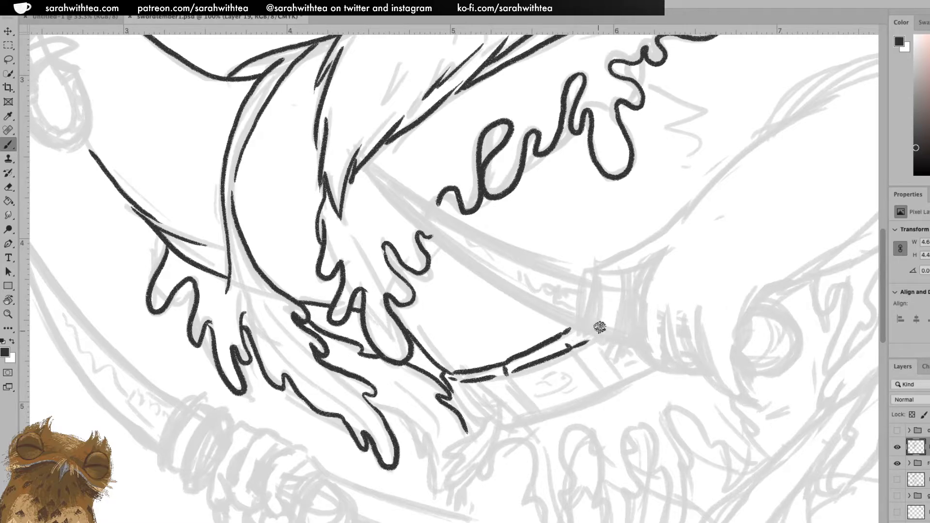
Ink the belt's square panels, their dividing lines and the belt's lower edge
{"action": "mouse_move", "coordinate": [460, 381]}
{"action": "left_mouse_down"}
{"action": "mouse_move", "coordinate": [531, 425]}
{"action": "mouse_move", "coordinate": [538, 412]}
{"action": "mouse_move", "coordinate": [513, 381]}
{"action": "left_mouse_up"}
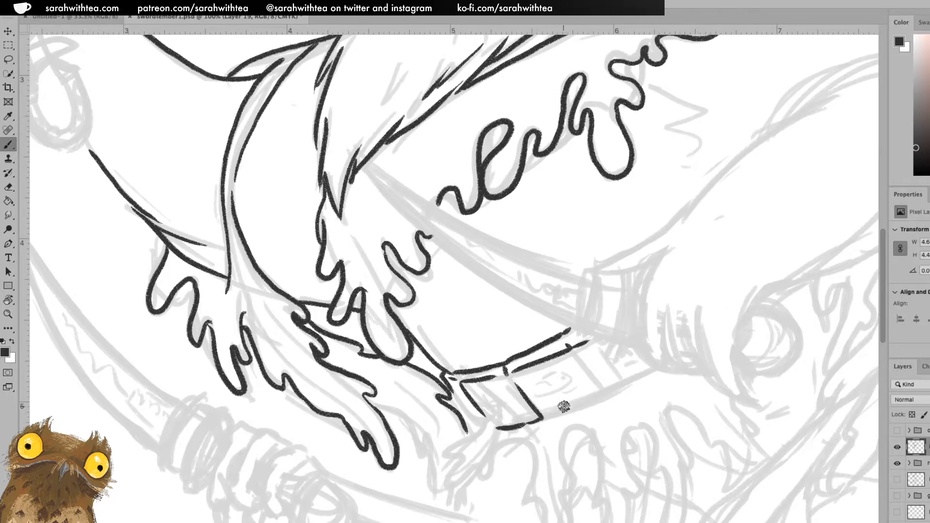
{"action": "mouse_move", "coordinate": [541, 418]}
{"action": "left_mouse_down"}
{"action": "mouse_move", "coordinate": [600, 394]}
{"action": "mouse_move", "coordinate": [579, 353]}
{"action": "left_mouse_up"}
{"action": "left_click_drag", "start_coordinate": [604, 392], "coordinate": [649, 368]}
{"action": "mouse_move", "coordinate": [458, 393]}
{"action": "left_mouse_down"}
{"action": "mouse_move", "coordinate": [470, 419]}
{"action": "mouse_move", "coordinate": [495, 417]}
{"action": "mouse_move", "coordinate": [502, 431]}
{"action": "mouse_move", "coordinate": [474, 423]}
{"action": "left_mouse_up"}
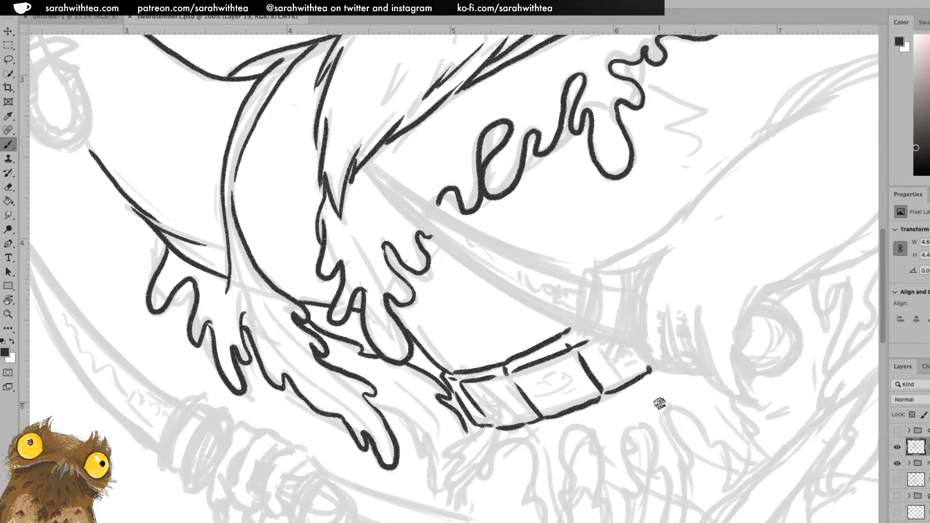
Ink the near forearm's upper edge from the elbow's corner down to the hand holding the sword
{"action": "key", "text": "z"}
{"action": "left_click", "coordinate": [630, 389]}
{"action": "left_click", "coordinate": [631, 389], "text": "alt"}
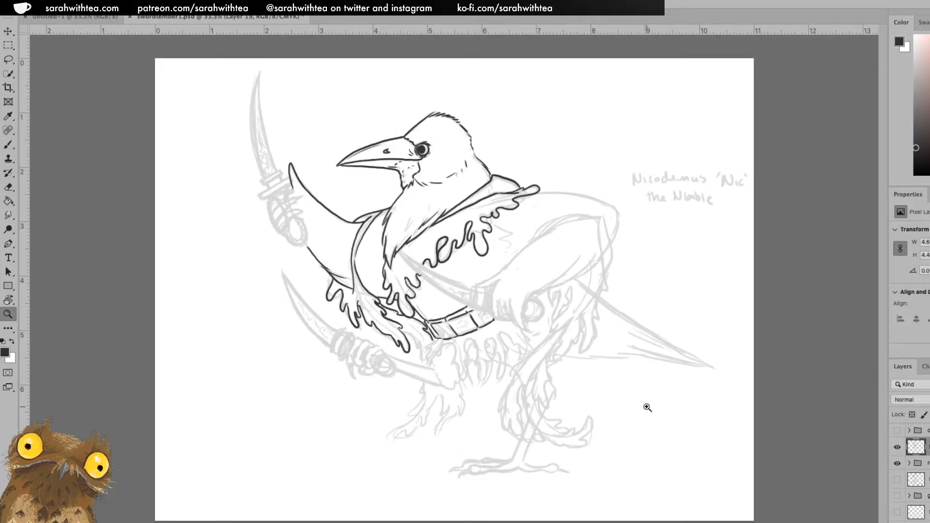
{"action": "left_click", "coordinate": [546, 239]}
{"action": "key", "text": "b"}
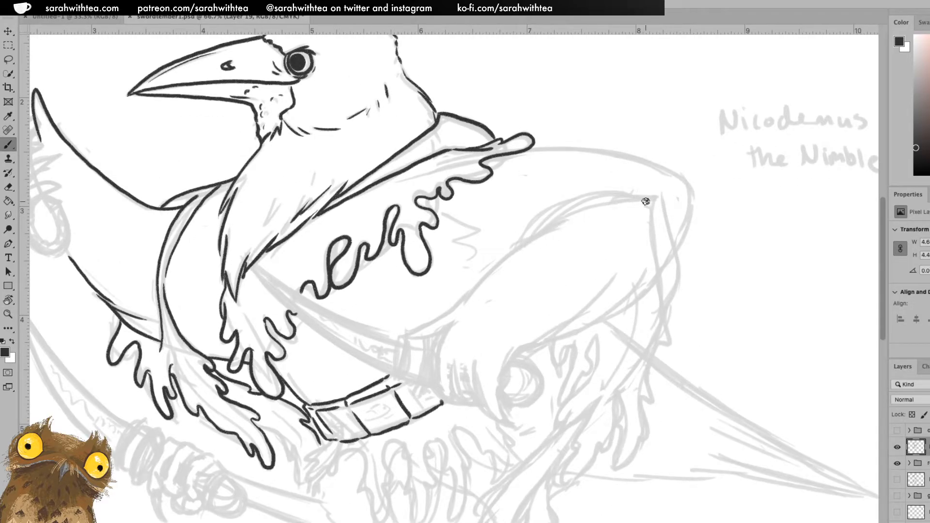
{"action": "mouse_move", "coordinate": [656, 197]}
{"action": "left_mouse_down"}
{"action": "mouse_move", "coordinate": [570, 214]}
{"action": "mouse_move", "coordinate": [505, 264]}
{"action": "mouse_move", "coordinate": [571, 213]}
{"action": "mouse_move", "coordinate": [657, 195]}
{"action": "left_mouse_up"}
{"action": "key", "text": "ctrl+z"}
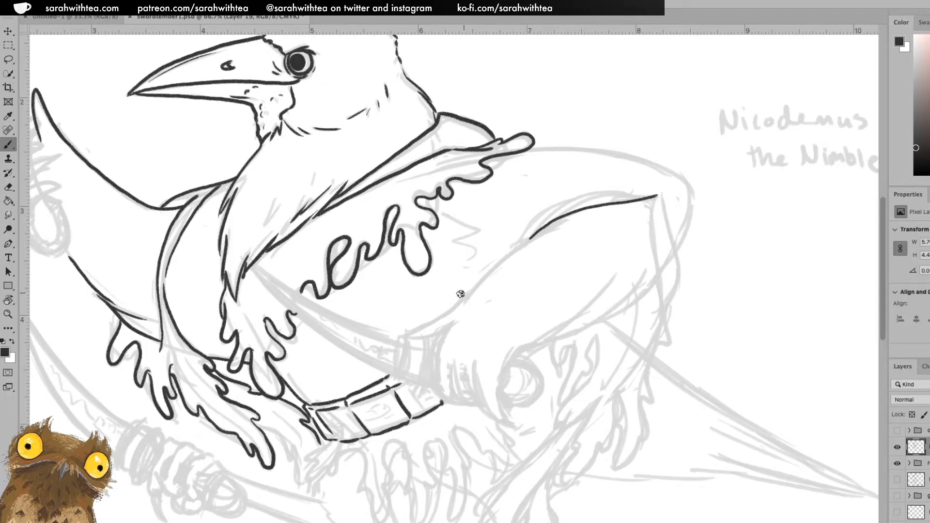
{"action": "mouse_move", "coordinate": [404, 334]}
{"action": "left_mouse_down"}
{"action": "mouse_move", "coordinate": [579, 216]}
{"action": "mouse_move", "coordinate": [548, 223]}
{"action": "mouse_move", "coordinate": [534, 240]}
{"action": "mouse_move", "coordinate": [563, 222]}
{"action": "left_mouse_up"}
Ink the fold along the near forearm and the overlapping folds hanging from the elbow, plus the elbow's outer curve
{"action": "mouse_move", "coordinate": [512, 251]}
{"action": "left_mouse_down"}
{"action": "mouse_move", "coordinate": [569, 202]}
{"action": "mouse_move", "coordinate": [656, 195]}
{"action": "mouse_move", "coordinate": [651, 245]}
{"action": "mouse_move", "coordinate": [671, 345]}
{"action": "left_mouse_up"}
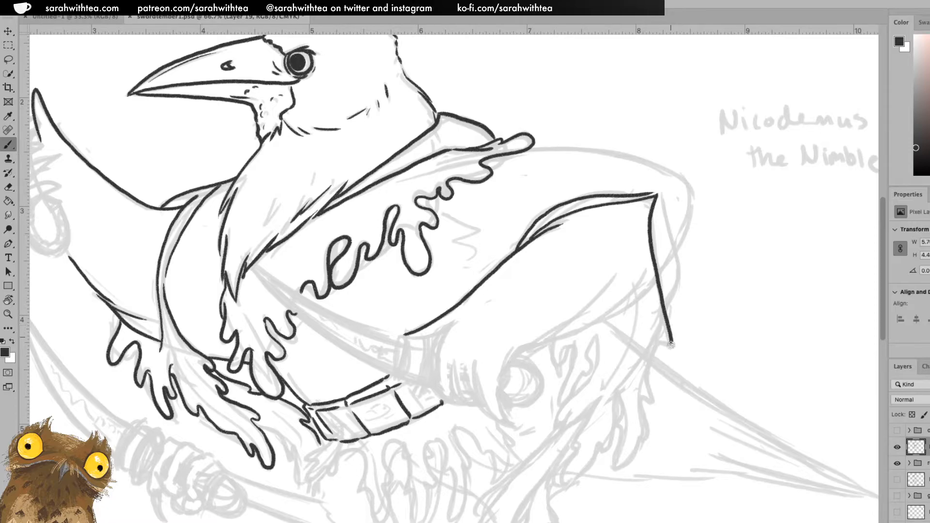
{"action": "mouse_move", "coordinate": [662, 189]}
{"action": "left_mouse_down"}
{"action": "mouse_move", "coordinate": [676, 275]}
{"action": "mouse_move", "coordinate": [663, 322]}
{"action": "left_mouse_up"}
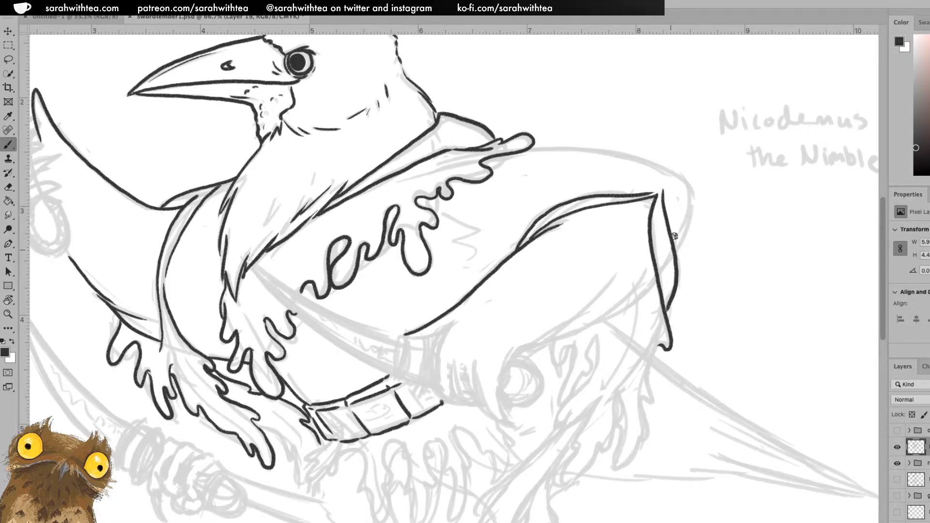
{"action": "mouse_move", "coordinate": [690, 188]}
{"action": "left_mouse_down"}
{"action": "mouse_move", "coordinate": [690, 224]}
{"action": "mouse_move", "coordinate": [676, 252]}
{"action": "left_mouse_up"}
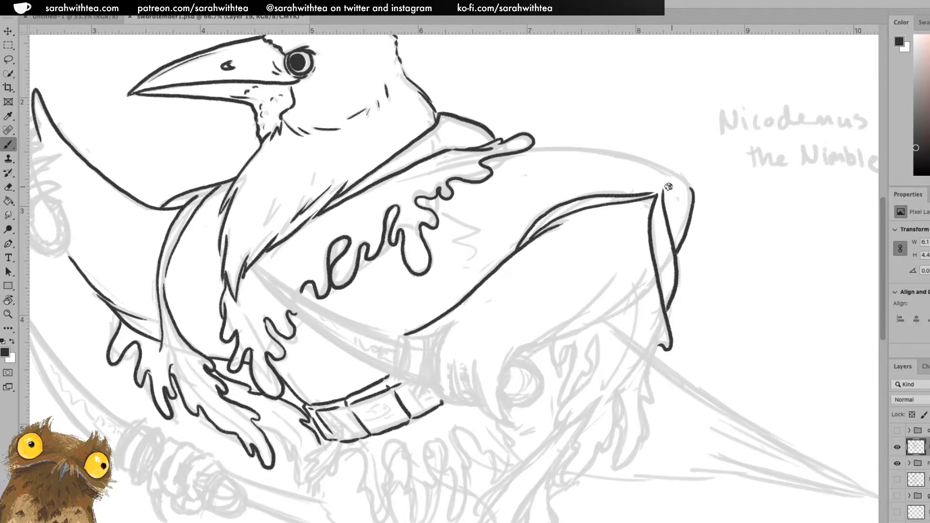
Ink the pointed tip and inward-curving front edge of the near hand where it meets the sword hilt
{"action": "mouse_move", "coordinate": [404, 336]}
{"action": "left_mouse_down"}
{"action": "mouse_move", "coordinate": [452, 324]}
{"action": "mouse_move", "coordinate": [436, 371]}
{"action": "mouse_move", "coordinate": [453, 402]}
{"action": "left_mouse_up"}
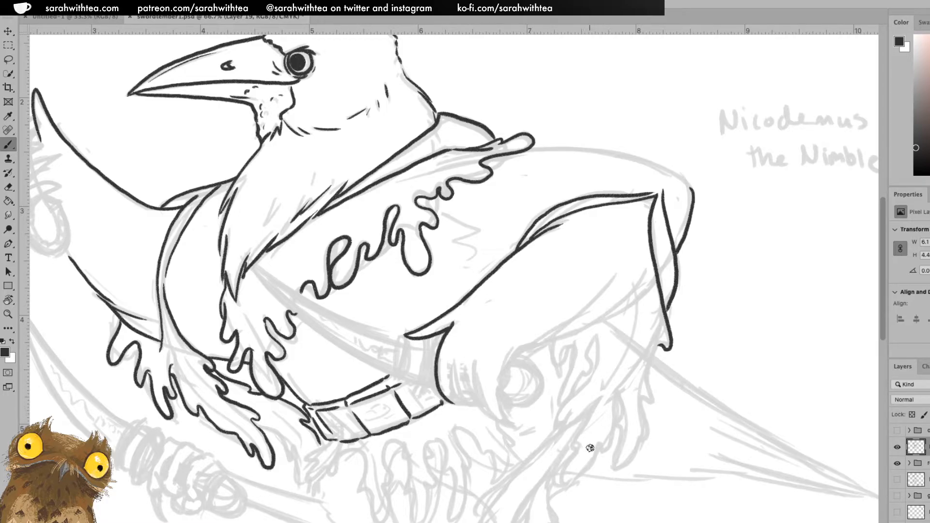
{"action": "key", "text": "ctrl+z"}
{"action": "mouse_move", "coordinate": [451, 326]}
{"action": "left_mouse_down"}
{"action": "mouse_move", "coordinate": [435, 380]}
{"action": "mouse_move", "coordinate": [457, 404]}
{"action": "left_mouse_up"}
{"action": "key", "text": "ctrl+z"}
{"action": "left_click_drag", "start_coordinate": [445, 328], "coordinate": [436, 386]}
{"action": "key", "text": "ctrl+z"}
{"action": "mouse_move", "coordinate": [444, 333]}
{"action": "left_mouse_down"}
{"action": "mouse_move", "coordinate": [439, 356]}
{"action": "mouse_move", "coordinate": [449, 372]}
{"action": "left_mouse_up"}
{"action": "key", "text": "ctrl+z"}
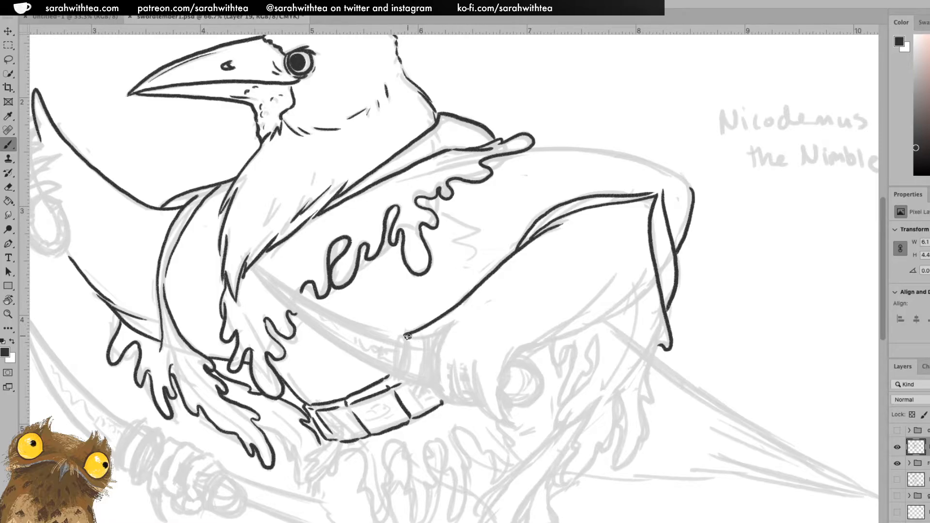
{"action": "mouse_move", "coordinate": [405, 335]}
{"action": "left_mouse_down"}
{"action": "mouse_move", "coordinate": [435, 336]}
{"action": "mouse_move", "coordinate": [452, 323]}
{"action": "mouse_move", "coordinate": [441, 393]}
{"action": "left_mouse_up"}
{"action": "key", "text": "ctrl+z"}
{"action": "mouse_move", "coordinate": [461, 406]}
{"action": "left_mouse_down"}
{"action": "mouse_move", "coordinate": [438, 390]}
{"action": "mouse_move", "coordinate": [433, 344]}
{"action": "mouse_move", "coordinate": [450, 329]}
{"action": "left_mouse_up"}
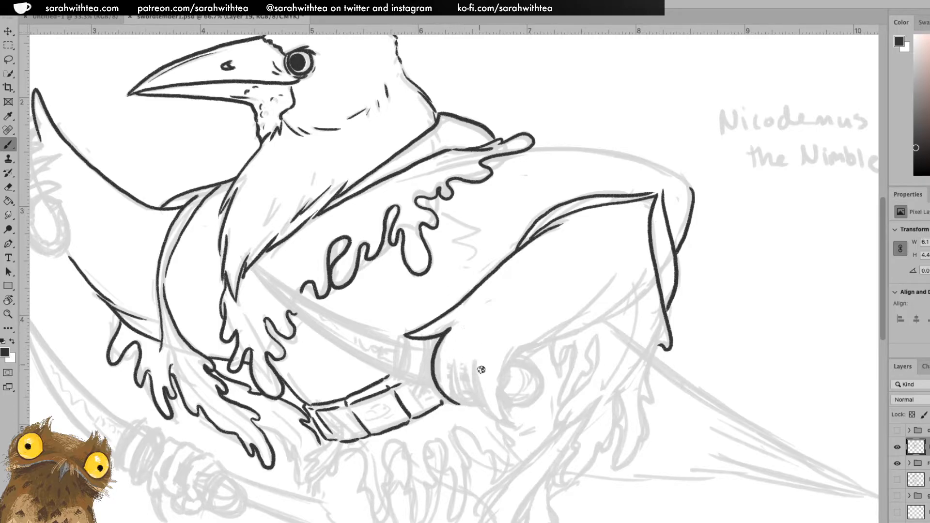
Ink the curved, pointed feather over the sword grip and the near forearm's lower edge back to the elbow
{"action": "mouse_move", "coordinate": [475, 363]}
{"action": "left_mouse_down"}
{"action": "mouse_move", "coordinate": [478, 394]}
{"action": "mouse_move", "coordinate": [511, 426]}
{"action": "mouse_move", "coordinate": [503, 388]}
{"action": "mouse_move", "coordinate": [517, 349]}
{"action": "mouse_move", "coordinate": [475, 381]}
{"action": "mouse_move", "coordinate": [483, 406]}
{"action": "mouse_move", "coordinate": [511, 427]}
{"action": "mouse_move", "coordinate": [499, 385]}
{"action": "mouse_move", "coordinate": [510, 351]}
{"action": "mouse_move", "coordinate": [498, 387]}
{"action": "mouse_move", "coordinate": [510, 426]}
{"action": "left_mouse_up"}
{"action": "key", "text": "ctrl+z"}
{"action": "key", "text": "ctrl+z"}
{"action": "left_click_drag", "start_coordinate": [504, 366], "coordinate": [624, 298]}
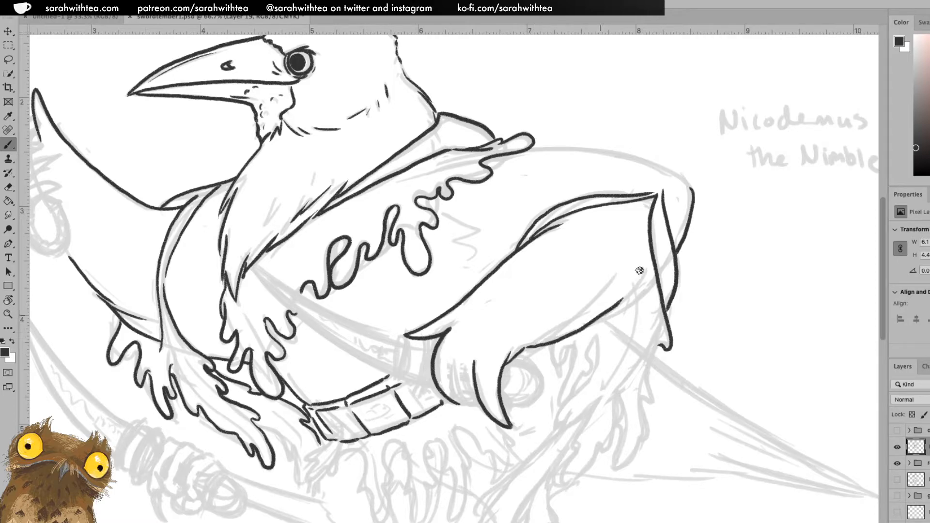
{"action": "key", "text": "ctrl+z"}
{"action": "mouse_move", "coordinate": [528, 347]}
{"action": "left_mouse_down"}
{"action": "mouse_move", "coordinate": [593, 312]}
{"action": "mouse_move", "coordinate": [564, 335]}
{"action": "mouse_move", "coordinate": [580, 331]}
{"action": "mouse_move", "coordinate": [655, 276]}
{"action": "left_mouse_up"}
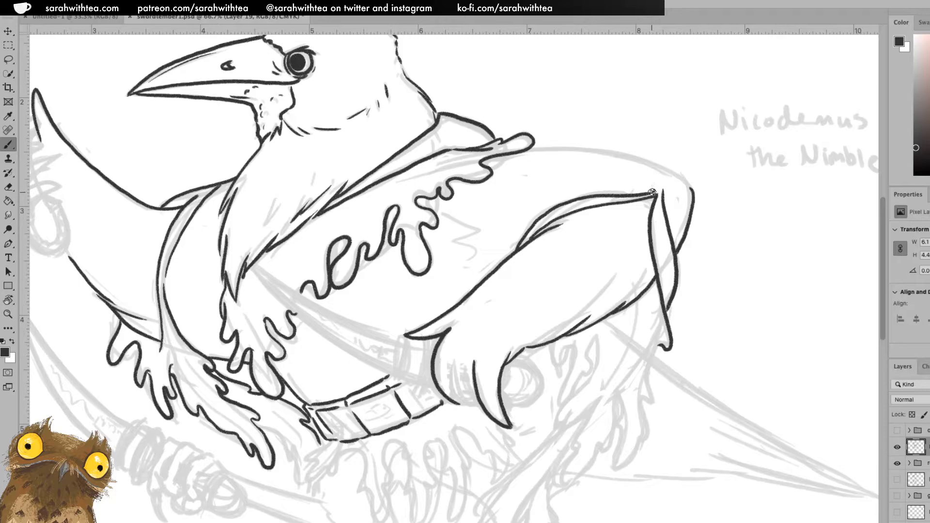
Ink the near upper arm's outer line from the ragged collar up around the bent elbow
{"action": "key", "text": "r"}
{"action": "mouse_move", "coordinate": [673, 190]}
{"action": "left_mouse_down"}
{"action": "mouse_move", "coordinate": [660, 154]}
{"action": "mouse_move", "coordinate": [531, 46]}
{"action": "mouse_move", "coordinate": [423, 36]}
{"action": "mouse_move", "coordinate": [338, 61]}
{"action": "left_mouse_up"}
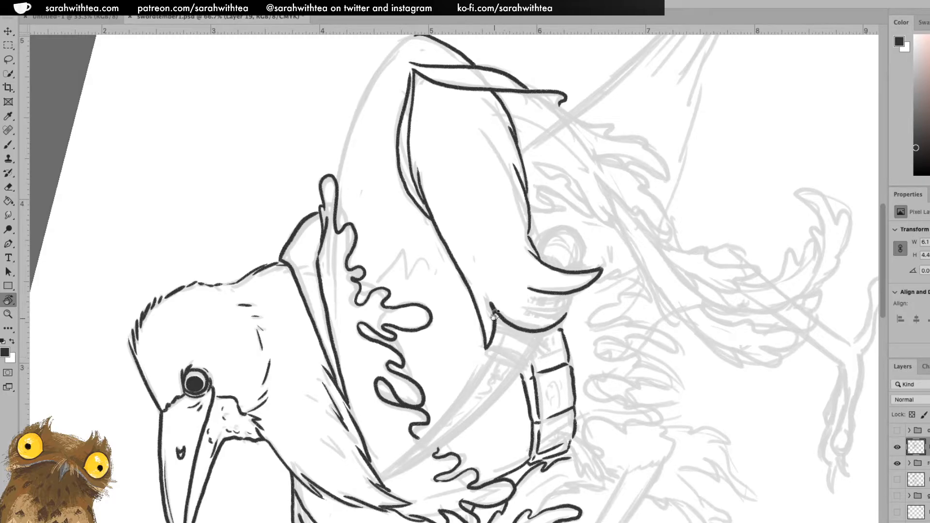
{"action": "key", "text": "b"}
{"action": "mouse_move", "coordinate": [335, 181]}
{"action": "left_mouse_down"}
{"action": "mouse_move", "coordinate": [367, 90]}
{"action": "mouse_move", "coordinate": [410, 37]}
{"action": "left_mouse_up"}
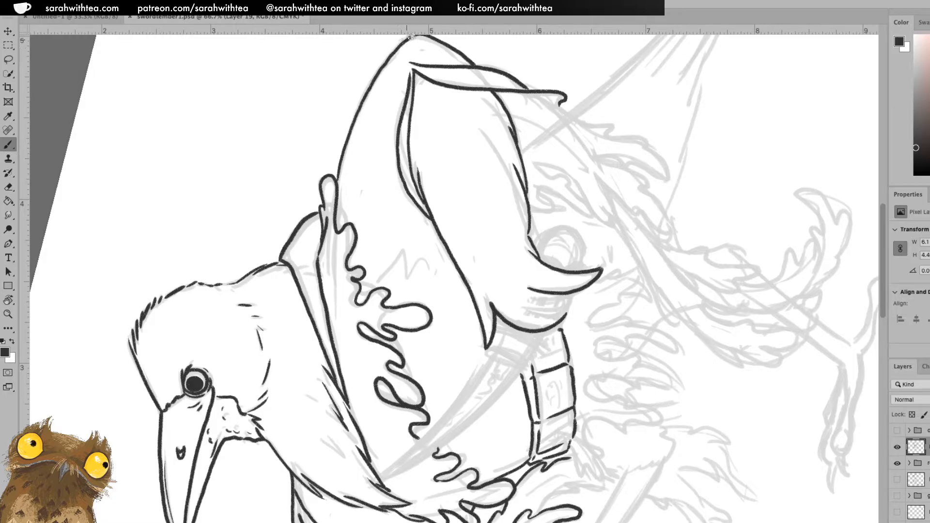
{"action": "left_click_drag", "start_coordinate": [501, 171], "coordinate": [530, 223]}
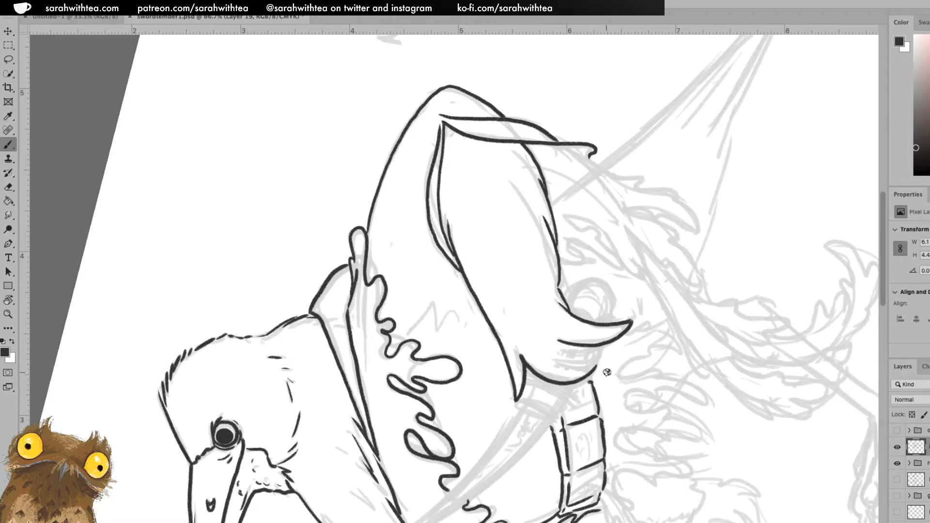
{"action": "key", "text": "Escape"}
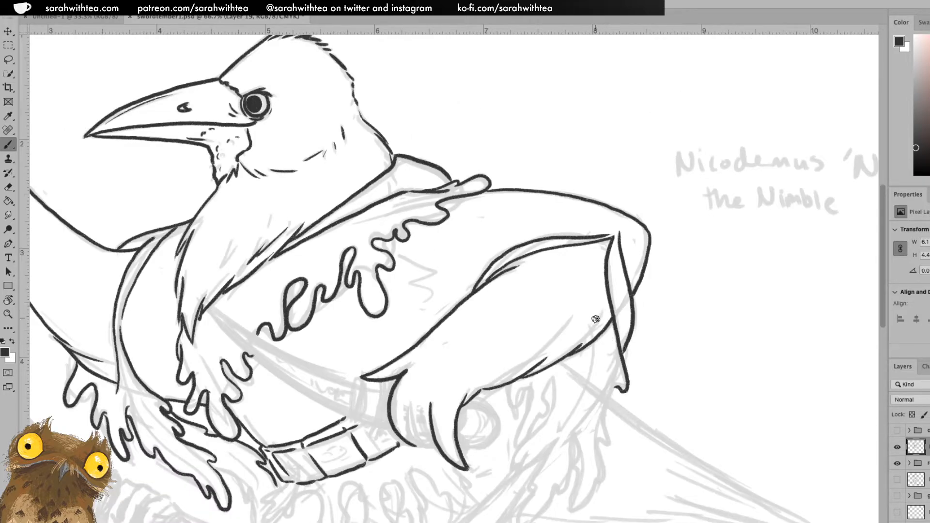
Ink the ragged tatters hanging from the near elbow and beneath the forearm, and save the document
{"action": "scroll", "coordinate": [596, 316], "scroll_direction": "down", "scroll_amount": 5}
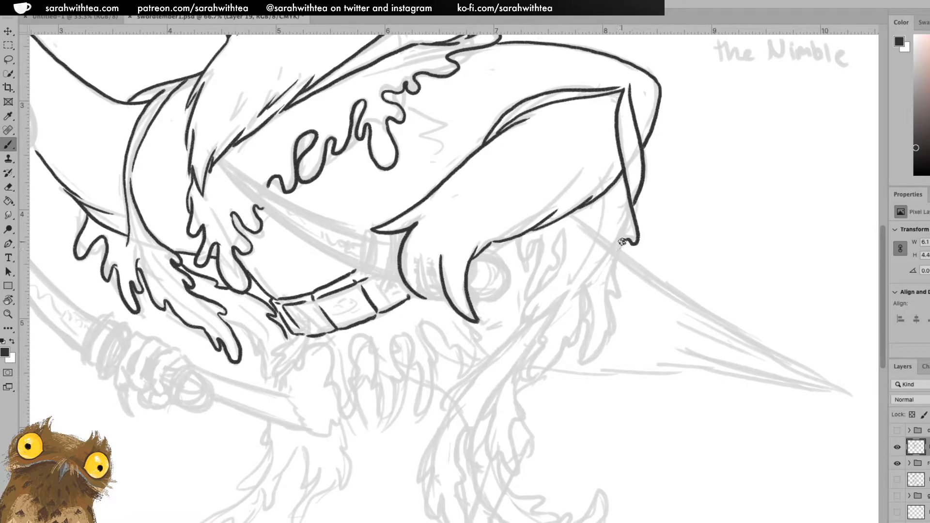
{"action": "left_click_drag", "start_coordinate": [621, 244], "coordinate": [606, 326]}
{"action": "mouse_move", "coordinate": [582, 289]}
{"action": "left_mouse_down"}
{"action": "mouse_move", "coordinate": [581, 360]}
{"action": "mouse_move", "coordinate": [593, 361]}
{"action": "mouse_move", "coordinate": [607, 329]}
{"action": "mouse_move", "coordinate": [582, 307]}
{"action": "mouse_move", "coordinate": [582, 286]}
{"action": "mouse_move", "coordinate": [579, 336]}
{"action": "mouse_move", "coordinate": [548, 372]}
{"action": "mouse_move", "coordinate": [527, 379]}
{"action": "mouse_move", "coordinate": [564, 294]}
{"action": "left_mouse_up"}
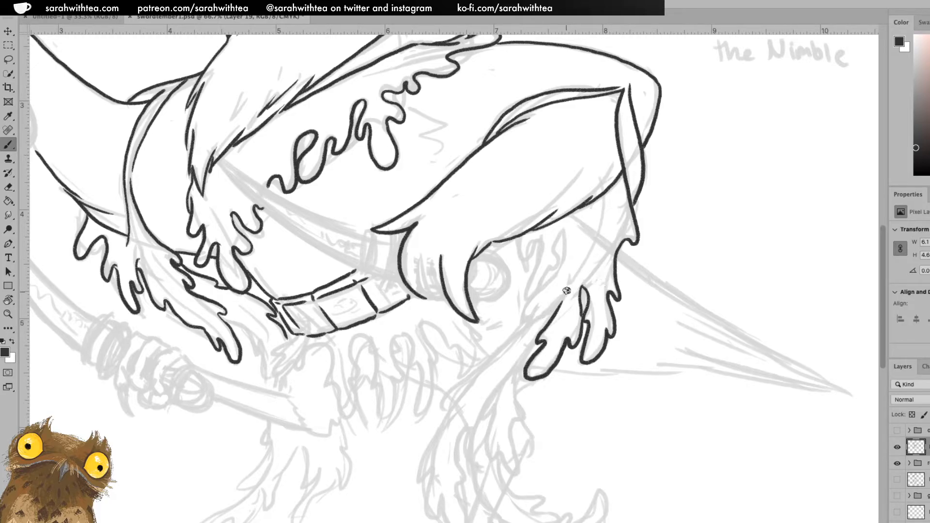
{"action": "mouse_move", "coordinate": [562, 232]}
{"action": "left_mouse_down"}
{"action": "mouse_move", "coordinate": [527, 299]}
{"action": "mouse_move", "coordinate": [540, 239]}
{"action": "mouse_move", "coordinate": [521, 261]}
{"action": "mouse_move", "coordinate": [530, 231]}
{"action": "mouse_move", "coordinate": [564, 255]}
{"action": "mouse_move", "coordinate": [501, 349]}
{"action": "left_mouse_up"}
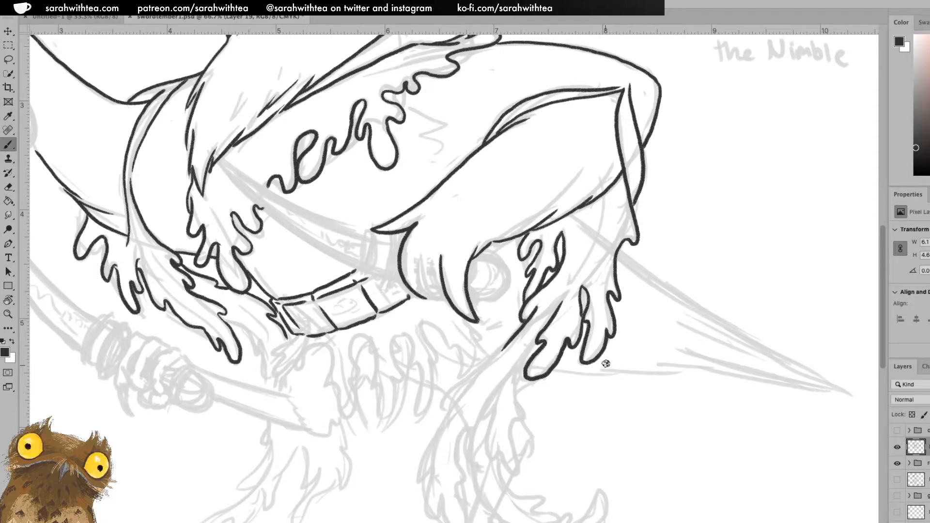
{"action": "left_click_drag", "start_coordinate": [574, 276], "coordinate": [591, 245]}
{"action": "key", "text": "z"}
{"action": "left_click", "coordinate": [638, 278], "text": "alt"}
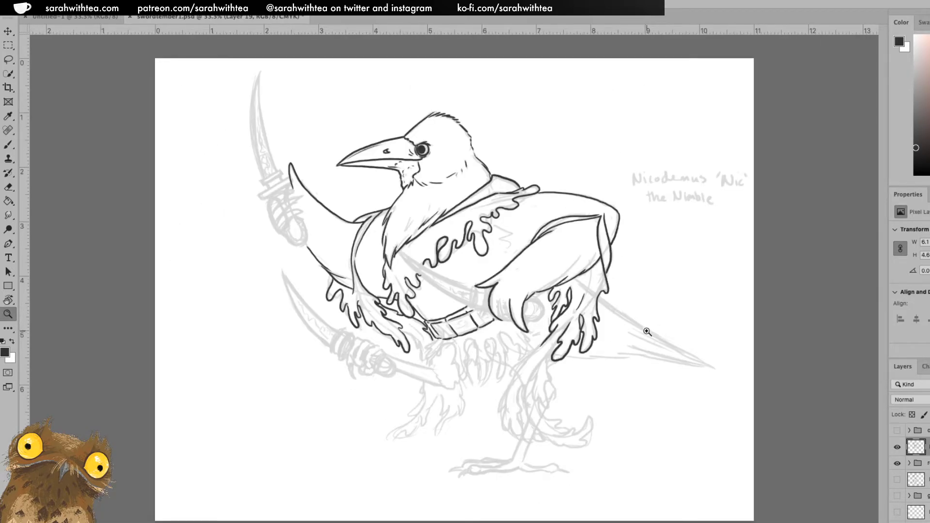
{"action": "key", "text": "ctrl+s"}
Ink both edges of the coat tail sweeping down from the elbow tatters, including its short middle tatter
{"action": "left_click", "coordinate": [559, 362]}
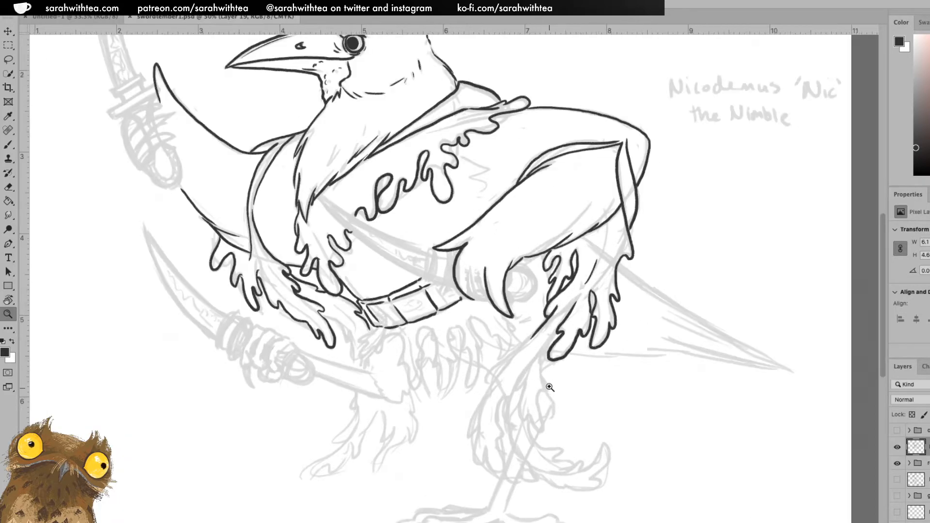
{"action": "left_click", "coordinate": [548, 385]}
{"action": "key", "text": "b"}
{"action": "mouse_move", "coordinate": [523, 319]}
{"action": "left_mouse_down"}
{"action": "mouse_move", "coordinate": [475, 357]}
{"action": "mouse_move", "coordinate": [467, 388]}
{"action": "mouse_move", "coordinate": [516, 364]}
{"action": "mouse_move", "coordinate": [547, 309]}
{"action": "left_mouse_up"}
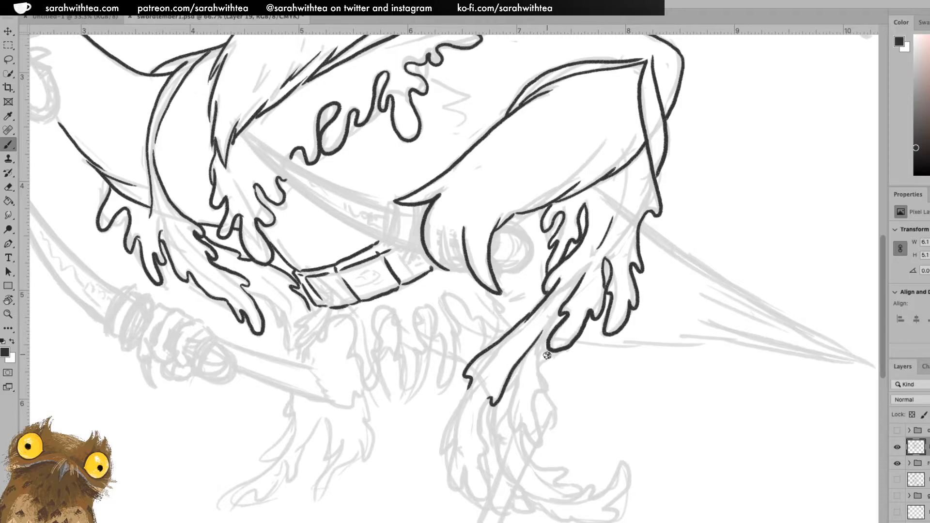
{"action": "left_click_drag", "start_coordinate": [545, 344], "coordinate": [540, 432]}
{"action": "mouse_move", "coordinate": [516, 383]}
{"action": "left_mouse_down"}
{"action": "mouse_move", "coordinate": [515, 432]}
{"action": "mouse_move", "coordinate": [528, 437]}
{"action": "left_mouse_up"}
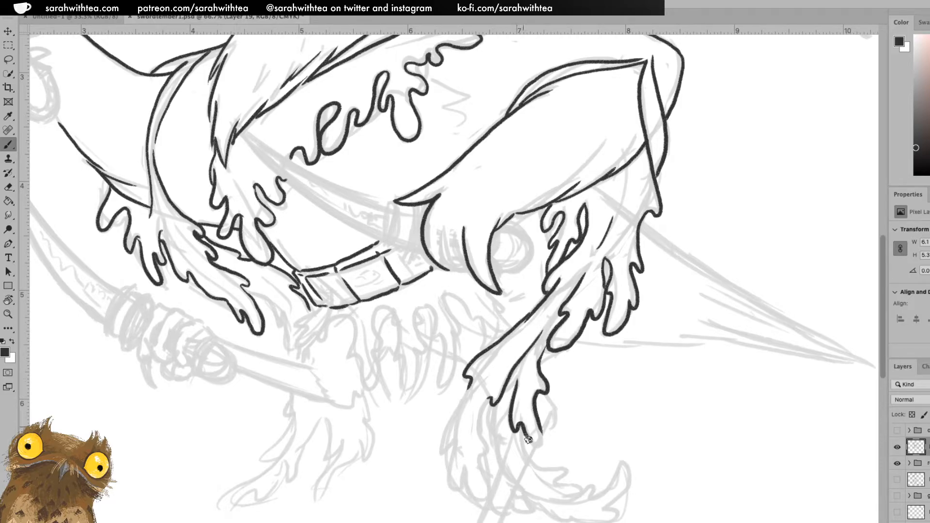
Ink the coat tail's long front tatter with its rounded lobes and the scalloped upper edge of its upturned rear tip
{"action": "scroll", "coordinate": [551, 407], "scroll_direction": "down", "scroll_amount": 5}
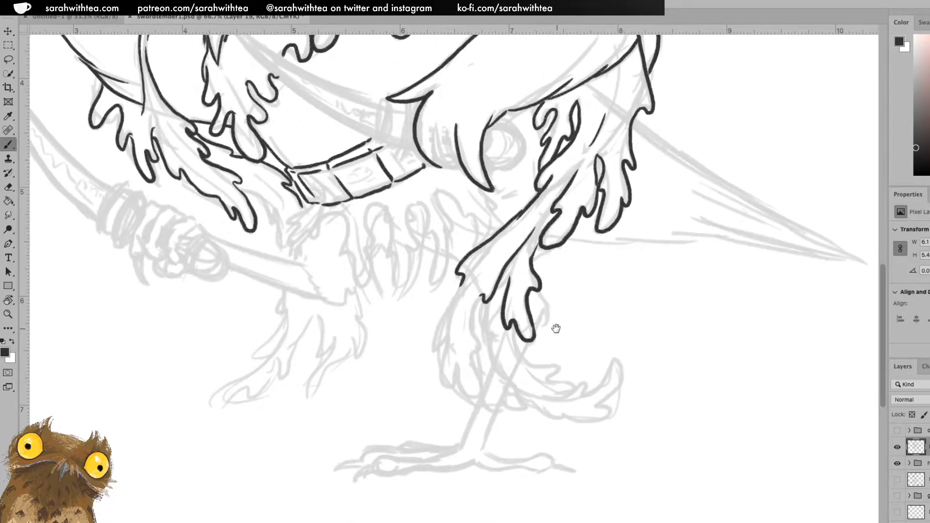
{"action": "mouse_move", "coordinate": [479, 296]}
{"action": "left_mouse_down"}
{"action": "mouse_move", "coordinate": [478, 398]}
{"action": "mouse_move", "coordinate": [458, 363]}
{"action": "mouse_move", "coordinate": [447, 388]}
{"action": "mouse_move", "coordinate": [448, 338]}
{"action": "mouse_move", "coordinate": [436, 337]}
{"action": "mouse_move", "coordinate": [462, 271]}
{"action": "left_mouse_up"}
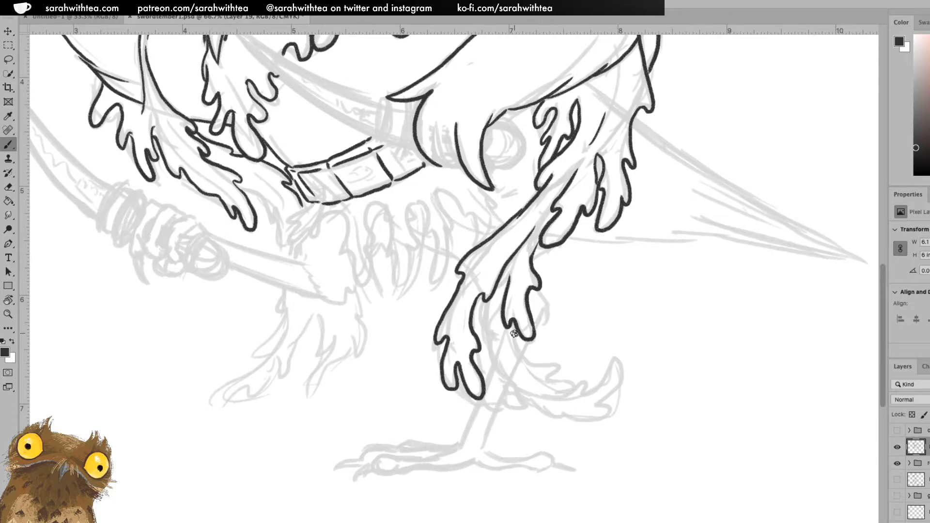
{"action": "mouse_move", "coordinate": [516, 340]}
{"action": "left_mouse_down"}
{"action": "mouse_move", "coordinate": [576, 387]}
{"action": "mouse_move", "coordinate": [556, 398]}
{"action": "mouse_move", "coordinate": [583, 381]}
{"action": "mouse_move", "coordinate": [592, 392]}
{"action": "mouse_move", "coordinate": [615, 359]}
{"action": "mouse_move", "coordinate": [624, 370]}
{"action": "mouse_move", "coordinate": [606, 418]}
{"action": "left_mouse_up"}
{"action": "key", "text": "ctrl+z"}
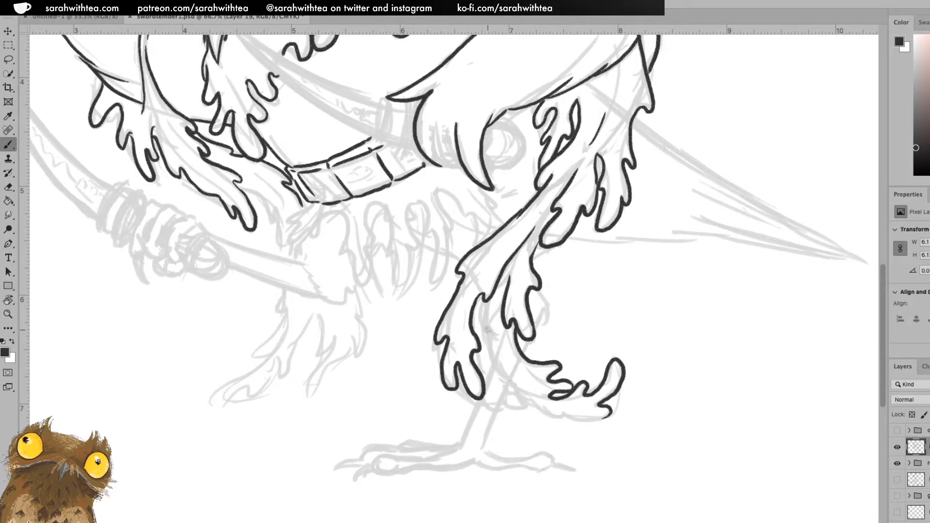
Ink the inner tatter crossing the top of the standing leg and the lower edge of the coat tail's upturned tip
{"action": "mouse_move", "coordinate": [486, 306]}
{"action": "left_mouse_down"}
{"action": "mouse_move", "coordinate": [488, 351]}
{"action": "mouse_move", "coordinate": [530, 396]}
{"action": "left_mouse_up"}
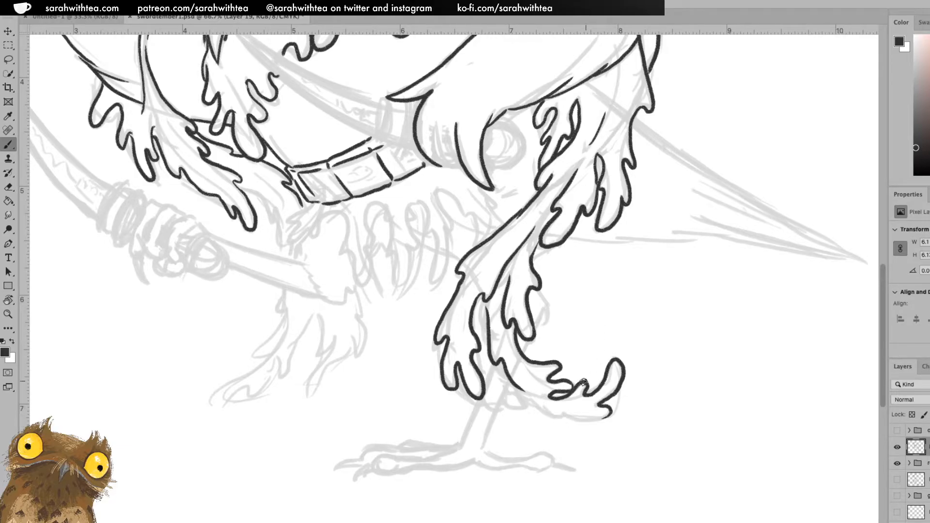
{"action": "mouse_move", "coordinate": [483, 396]}
{"action": "left_mouse_down"}
{"action": "mouse_move", "coordinate": [520, 415]}
{"action": "mouse_move", "coordinate": [521, 398]}
{"action": "mouse_move", "coordinate": [504, 385]}
{"action": "mouse_move", "coordinate": [499, 354]}
{"action": "left_mouse_up"}
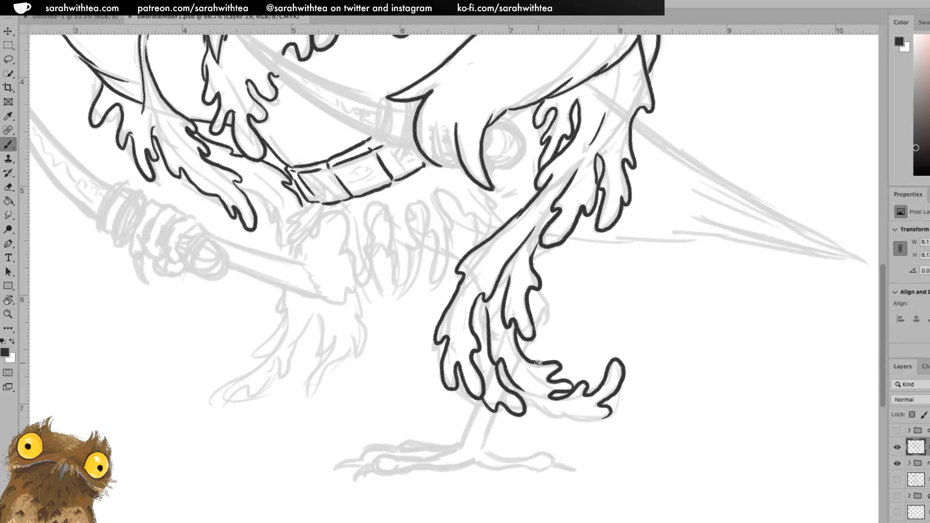
{"action": "mouse_move", "coordinate": [527, 411]}
{"action": "left_mouse_down"}
{"action": "mouse_move", "coordinate": [554, 419]}
{"action": "mouse_move", "coordinate": [611, 411]}
{"action": "left_mouse_up"}
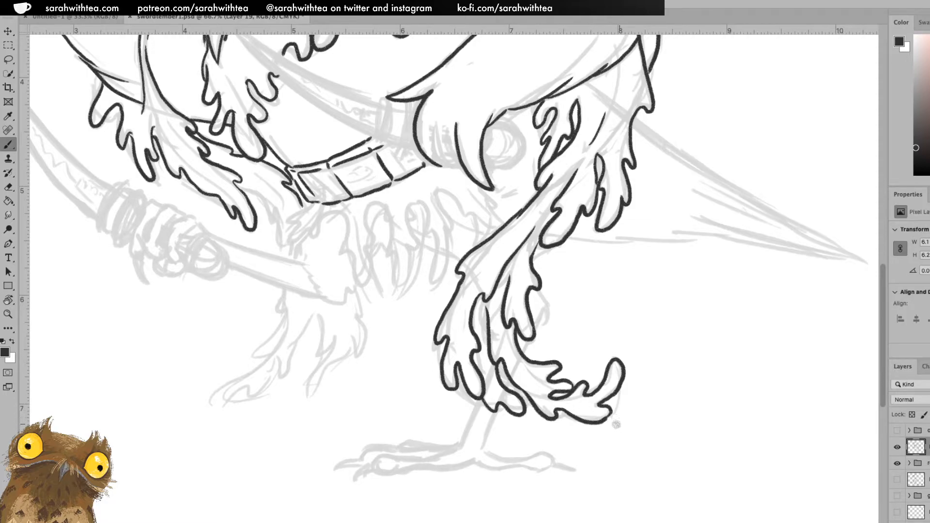
Add fold lines inside the elbow drape and upper coat tail, and ink the small tatter behind the middle one
{"action": "left_click_drag", "start_coordinate": [484, 264], "coordinate": [509, 237]}
{"action": "key", "text": "ctrl+z"}
{"action": "left_click_drag", "start_coordinate": [618, 70], "coordinate": [612, 96]}
{"action": "left_click_drag", "start_coordinate": [532, 212], "coordinate": [494, 253]}
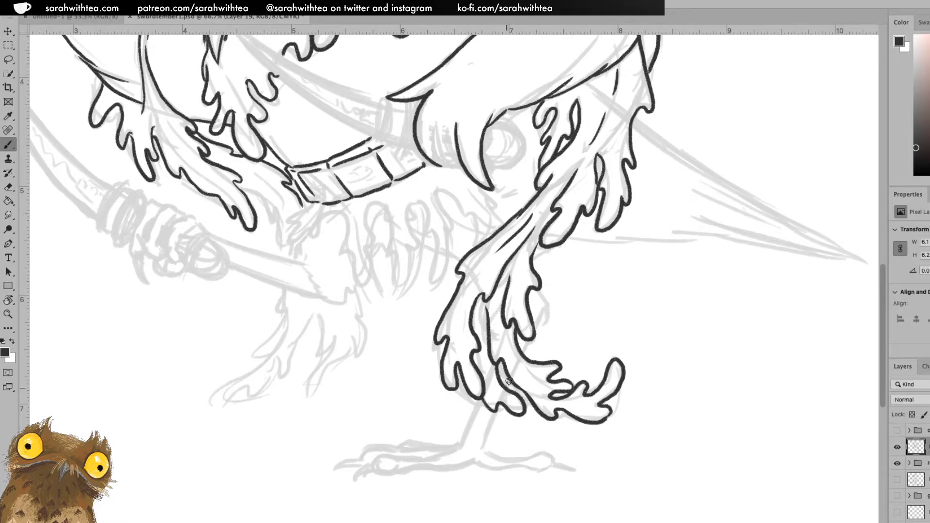
{"action": "mouse_move", "coordinate": [527, 290]}
{"action": "left_mouse_down"}
{"action": "mouse_move", "coordinate": [547, 303]}
{"action": "mouse_move", "coordinate": [536, 325]}
{"action": "left_mouse_up"}
{"action": "key", "text": "ctrl+z"}
{"action": "mouse_move", "coordinate": [529, 290]}
{"action": "left_mouse_down"}
{"action": "mouse_move", "coordinate": [550, 313]}
{"action": "mouse_move", "coordinate": [532, 323]}
{"action": "left_mouse_up"}
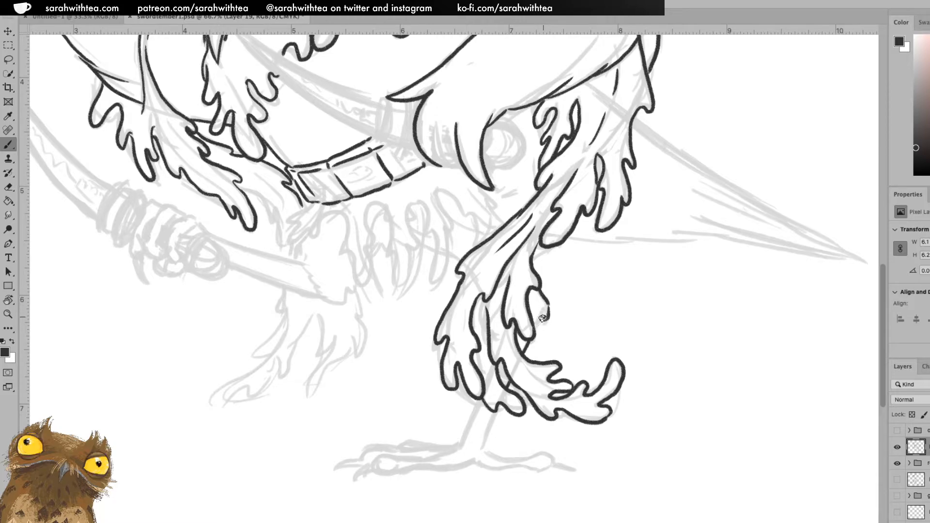
Ink the front and back edges of the standing leg's shank below the coat tatters
{"action": "left_click_drag", "start_coordinate": [457, 446], "coordinate": [479, 398]}
{"action": "mouse_move", "coordinate": [488, 452]}
{"action": "left_mouse_down"}
{"action": "mouse_move", "coordinate": [521, 378]}
{"action": "mouse_move", "coordinate": [491, 453]}
{"action": "left_mouse_up"}
{"action": "key", "text": "super+z"}
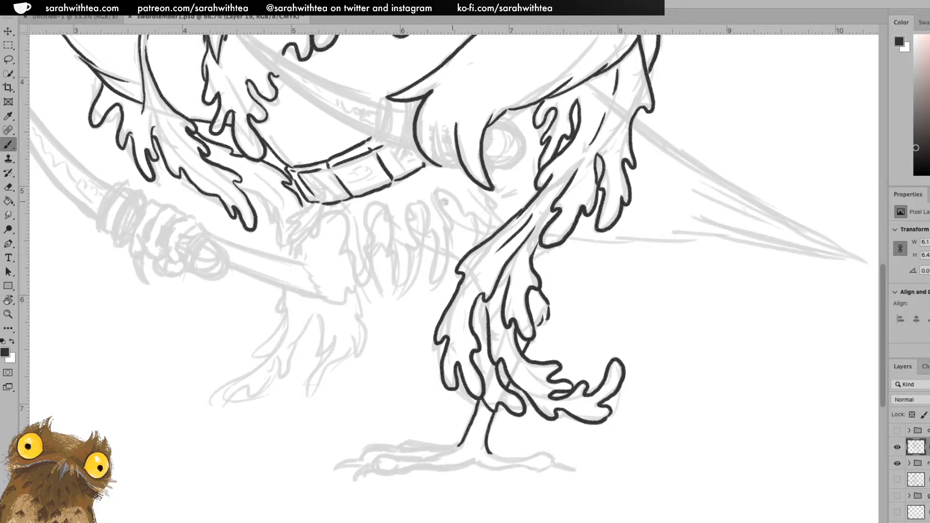
Ink the row of ragged, looping tatters along the coat hem beneath the belt, from the buckle to the coat tail
{"action": "mouse_move", "coordinate": [460, 199]}
{"action": "left_mouse_down"}
{"action": "mouse_move", "coordinate": [589, 253]}
{"action": "mouse_move", "coordinate": [658, 268]}
{"action": "left_mouse_up"}
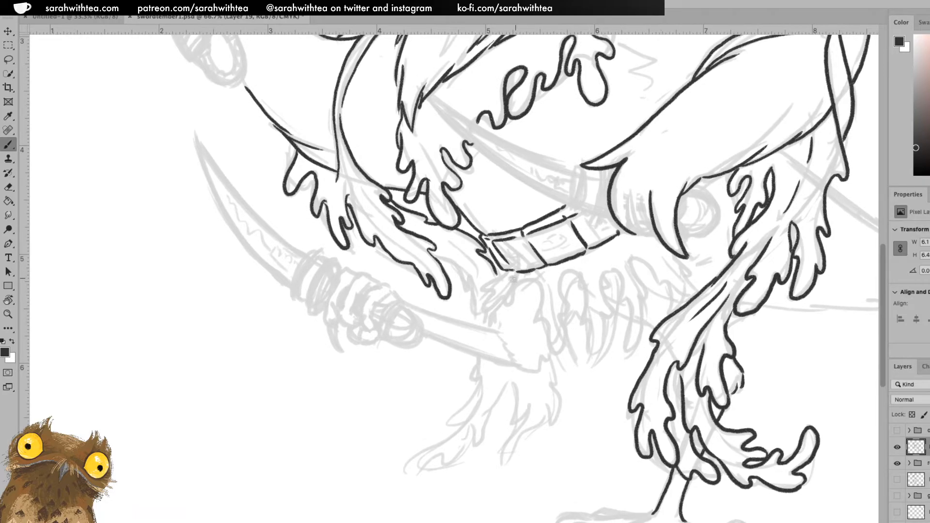
{"action": "mouse_move", "coordinate": [507, 270]}
{"action": "left_mouse_down"}
{"action": "mouse_move", "coordinate": [481, 291]}
{"action": "mouse_move", "coordinate": [492, 294]}
{"action": "mouse_move", "coordinate": [480, 315]}
{"action": "mouse_move", "coordinate": [509, 307]}
{"action": "mouse_move", "coordinate": [514, 286]}
{"action": "mouse_move", "coordinate": [536, 283]}
{"action": "mouse_move", "coordinate": [535, 322]}
{"action": "mouse_move", "coordinate": [546, 320]}
{"action": "mouse_move", "coordinate": [555, 353]}
{"action": "mouse_move", "coordinate": [569, 307]}
{"action": "mouse_move", "coordinate": [570, 273]}
{"action": "left_mouse_up"}
{"action": "key", "text": "ctrl+z"}
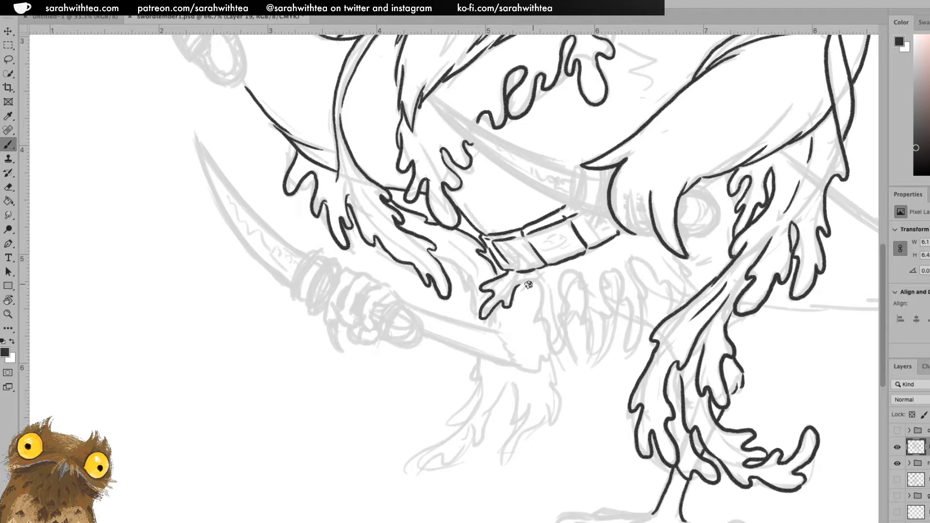
{"action": "mouse_move", "coordinate": [542, 289]}
{"action": "left_mouse_down"}
{"action": "mouse_move", "coordinate": [535, 324]}
{"action": "mouse_move", "coordinate": [543, 318]}
{"action": "mouse_move", "coordinate": [548, 333]}
{"action": "mouse_move", "coordinate": [548, 323]}
{"action": "mouse_move", "coordinate": [553, 353]}
{"action": "mouse_move", "coordinate": [565, 345]}
{"action": "mouse_move", "coordinate": [560, 314]}
{"action": "mouse_move", "coordinate": [570, 312]}
{"action": "mouse_move", "coordinate": [561, 279]}
{"action": "mouse_move", "coordinate": [576, 274]}
{"action": "mouse_move", "coordinate": [596, 352]}
{"action": "mouse_move", "coordinate": [603, 313]}
{"action": "mouse_move", "coordinate": [614, 312]}
{"action": "mouse_move", "coordinate": [603, 274]}
{"action": "mouse_move", "coordinate": [617, 272]}
{"action": "mouse_move", "coordinate": [617, 307]}
{"action": "mouse_move", "coordinate": [629, 309]}
{"action": "mouse_move", "coordinate": [632, 331]}
{"action": "left_mouse_up"}
{"action": "mouse_move", "coordinate": [631, 260]}
{"action": "left_mouse_down"}
{"action": "mouse_move", "coordinate": [648, 297]}
{"action": "mouse_move", "coordinate": [643, 341]}
{"action": "mouse_move", "coordinate": [623, 348]}
{"action": "mouse_move", "coordinate": [626, 327]}
{"action": "left_mouse_up"}
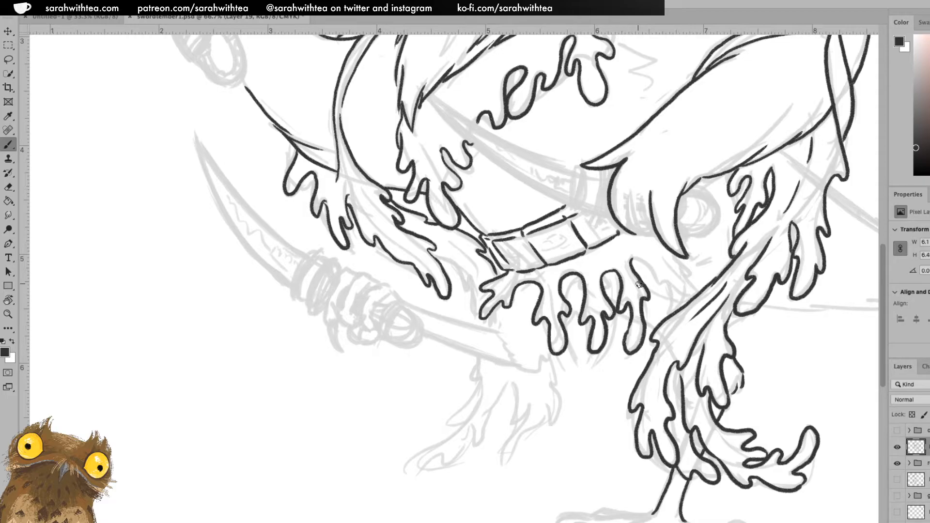
{"action": "mouse_move", "coordinate": [634, 258]}
{"action": "left_mouse_down"}
{"action": "mouse_move", "coordinate": [653, 280]}
{"action": "mouse_move", "coordinate": [669, 284]}
{"action": "mouse_move", "coordinate": [665, 312]}
{"action": "left_mouse_up"}
{"action": "mouse_move", "coordinate": [674, 254]}
{"action": "left_mouse_down"}
{"action": "mouse_move", "coordinate": [687, 290]}
{"action": "mouse_move", "coordinate": [676, 306]}
{"action": "left_mouse_up"}
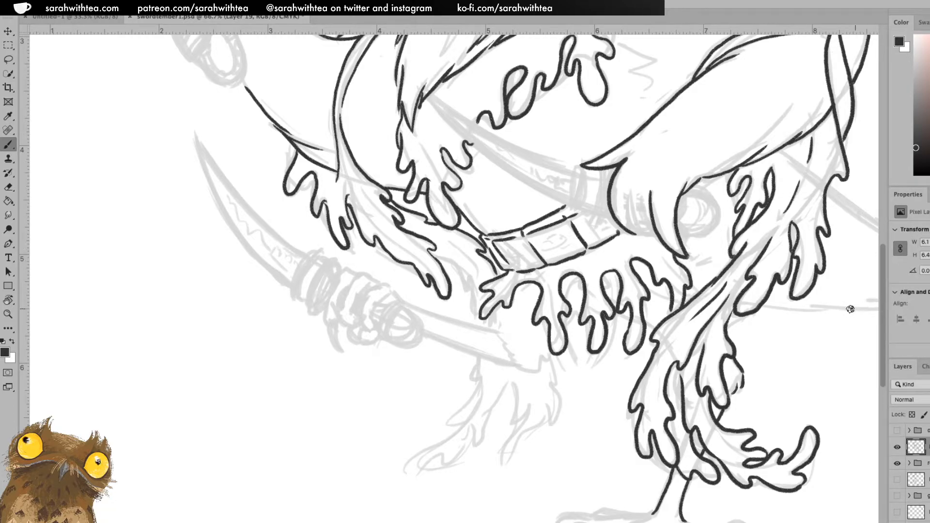
Ink the short line between the hem and coat tail and the far thigh's rounded underside below the hem
{"action": "left_click_drag", "start_coordinate": [651, 334], "coordinate": [660, 328]}
{"action": "left_click_drag", "start_coordinate": [578, 285], "coordinate": [567, 311]}
{"action": "left_click_drag", "start_coordinate": [572, 291], "coordinate": [584, 296]}
{"action": "key", "text": "ctrl+z"}
{"action": "left_click_drag", "start_coordinate": [578, 310], "coordinate": [521, 372]}
{"action": "mouse_move", "coordinate": [495, 329]}
{"action": "left_mouse_down"}
{"action": "mouse_move", "coordinate": [512, 300]}
{"action": "mouse_move", "coordinate": [504, 343]}
{"action": "mouse_move", "coordinate": [501, 334]}
{"action": "mouse_move", "coordinate": [524, 367]}
{"action": "mouse_move", "coordinate": [512, 362]}
{"action": "left_mouse_up"}
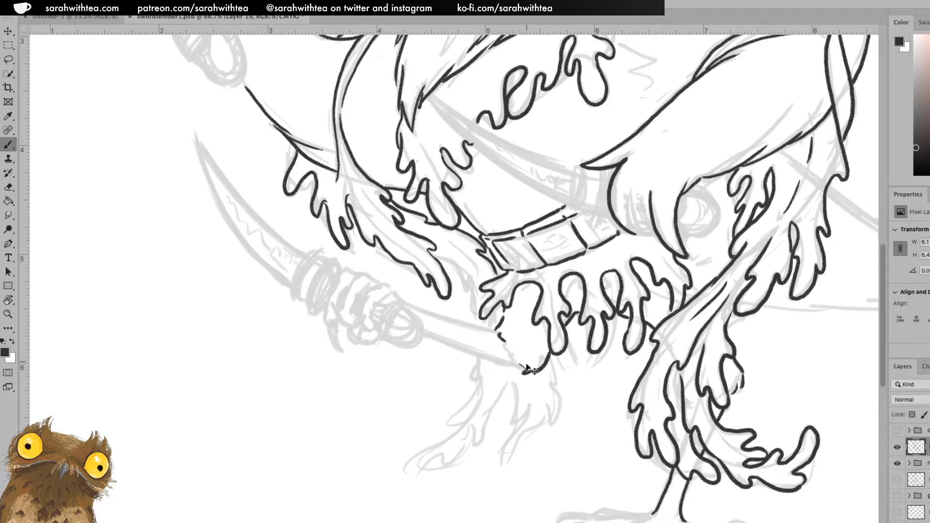
Rework the far thigh's front edge in short broken strokes and ink the tattered coat edge beside the belt's end
{"action": "key", "text": "super+z"}
{"action": "key", "text": "e"}
{"action": "key", "text": "b"}
{"action": "mouse_move", "coordinate": [495, 331]}
{"action": "left_mouse_down"}
{"action": "mouse_move", "coordinate": [515, 364]}
{"action": "mouse_move", "coordinate": [535, 369]}
{"action": "left_mouse_up"}
{"action": "mouse_move", "coordinate": [430, 248]}
{"action": "left_mouse_down"}
{"action": "mouse_move", "coordinate": [454, 264]}
{"action": "mouse_move", "coordinate": [461, 286]}
{"action": "mouse_move", "coordinate": [469, 280]}
{"action": "mouse_move", "coordinate": [476, 321]}
{"action": "left_mouse_up"}
{"action": "left_click_drag", "start_coordinate": [466, 260], "coordinate": [447, 240]}
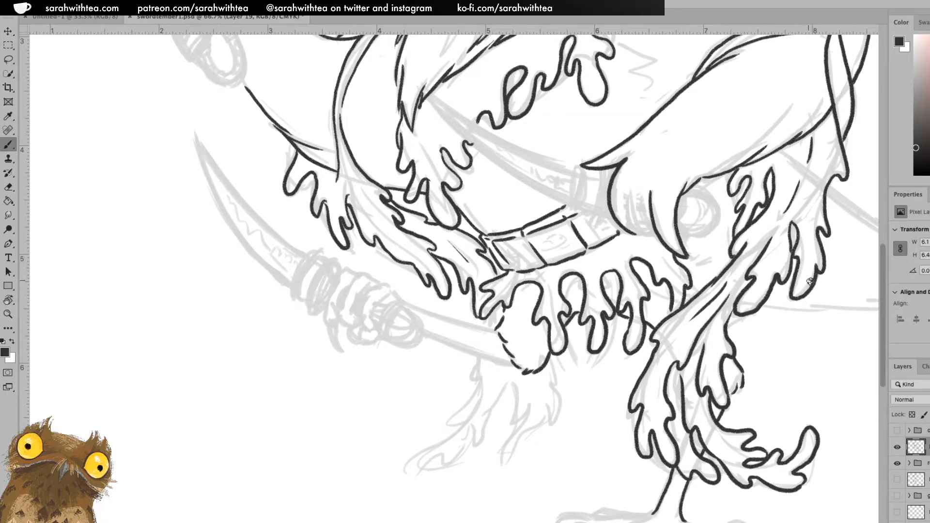
Ink the tail's upper edge from the elbow drape to the pointed tip, plus the first inner feather line
{"action": "mouse_move", "coordinate": [735, 294]}
{"action": "left_mouse_down"}
{"action": "mouse_move", "coordinate": [648, 296]}
{"action": "mouse_move", "coordinate": [550, 337]}
{"action": "mouse_move", "coordinate": [544, 352]}
{"action": "left_mouse_up"}
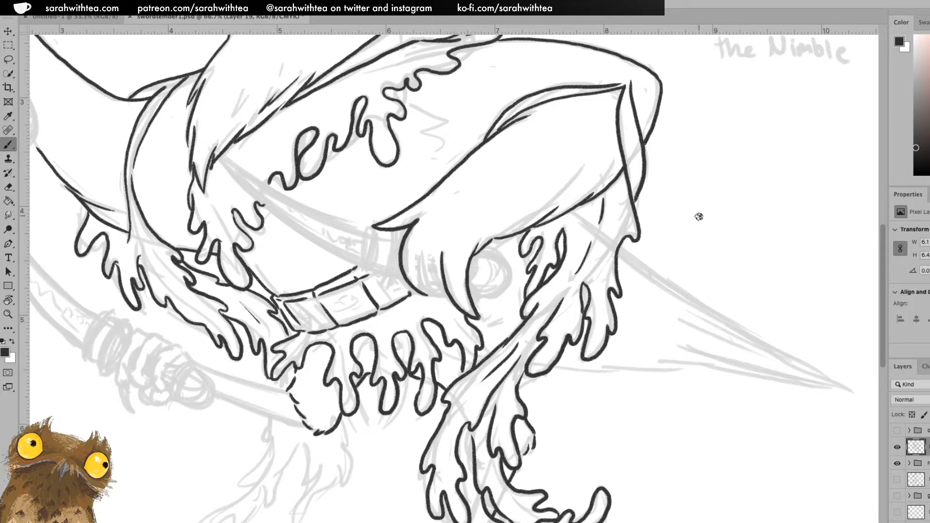
{"action": "key", "text": "h"}
{"action": "mouse_move", "coordinate": [769, 187]}
{"action": "left_mouse_down"}
{"action": "mouse_move", "coordinate": [586, 83]}
{"action": "mouse_move", "coordinate": [509, 72]}
{"action": "mouse_move", "coordinate": [564, 314]}
{"action": "left_mouse_up"}
{"action": "key", "text": "v"}
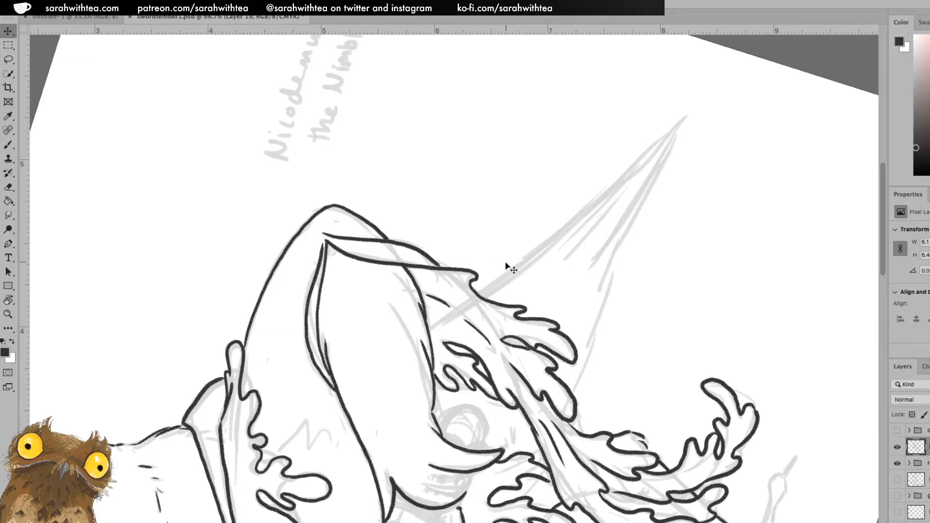
{"action": "key", "text": "b"}
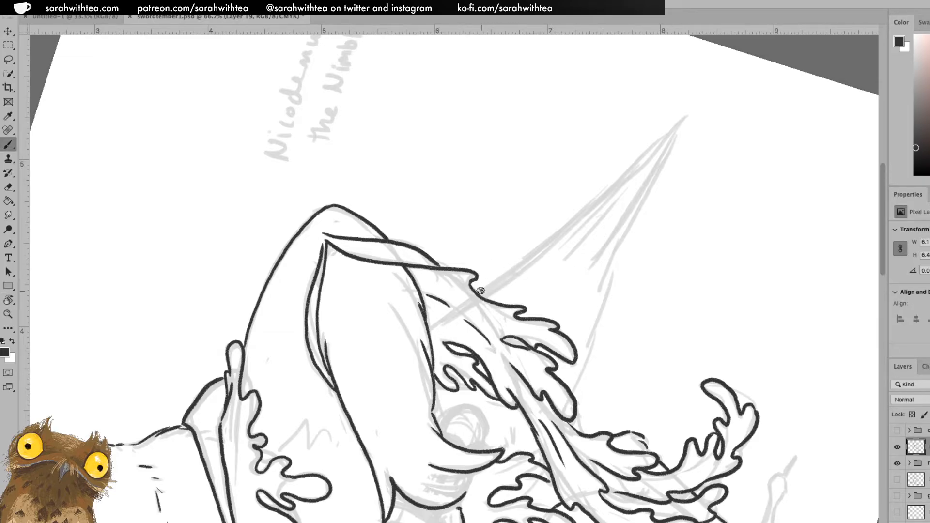
{"action": "left_click_drag", "start_coordinate": [477, 293], "coordinate": [564, 224]}
{"action": "key", "text": "ctrl+z"}
{"action": "mouse_move", "coordinate": [479, 292]}
{"action": "left_mouse_down"}
{"action": "mouse_move", "coordinate": [683, 118]}
{"action": "mouse_move", "coordinate": [582, 244]}
{"action": "left_mouse_up"}
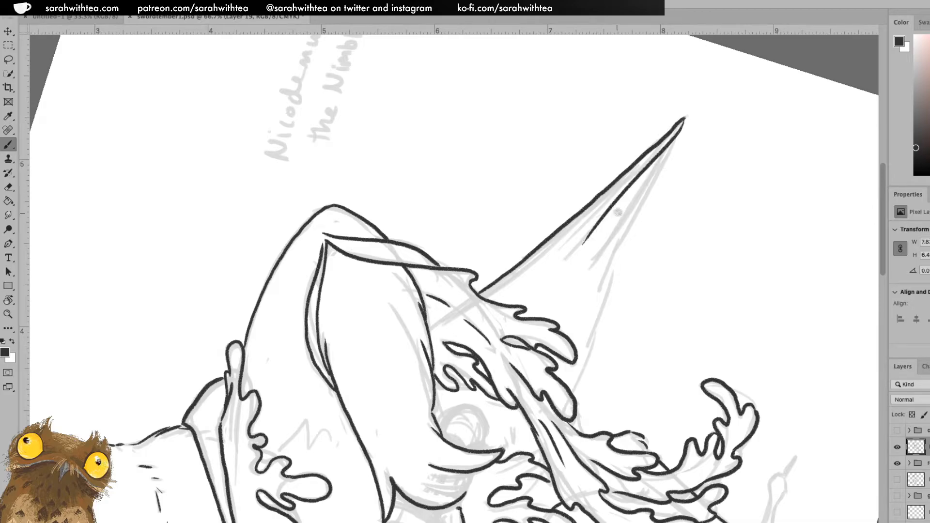
Ink the remaining overlapping feather lines inside the tail and its lower edge back to the coat tatters
{"action": "left_click_drag", "start_coordinate": [665, 145], "coordinate": [562, 299]}
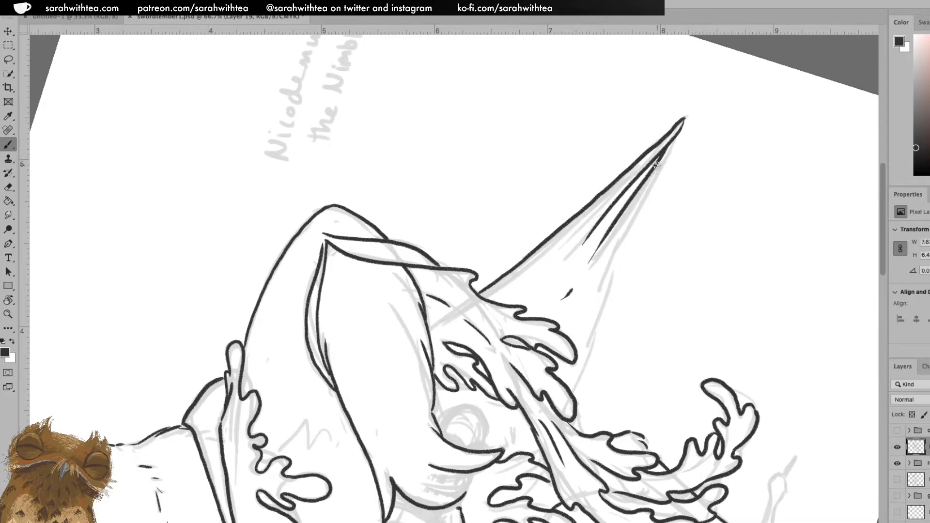
{"action": "left_click_drag", "start_coordinate": [659, 163], "coordinate": [583, 304]}
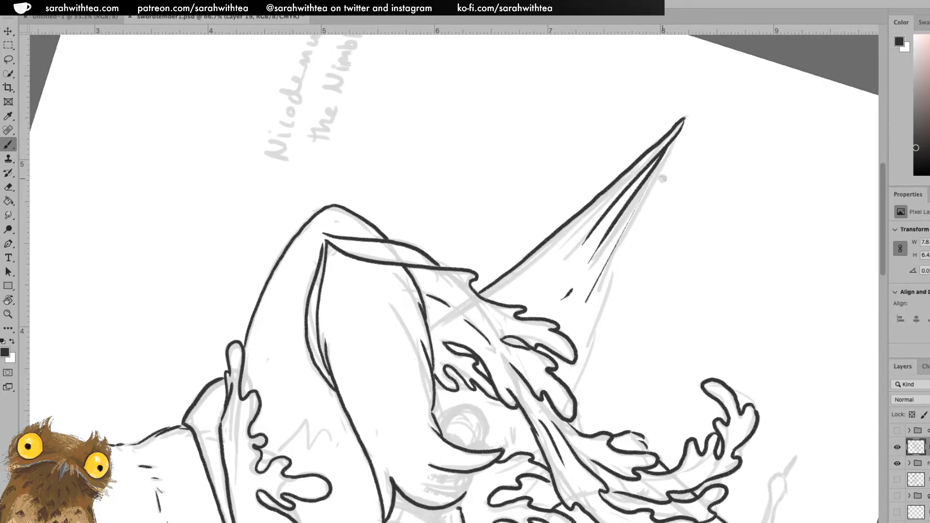
{"action": "key", "text": "ctrl+z"}
{"action": "left_click_drag", "start_coordinate": [665, 155], "coordinate": [572, 308]}
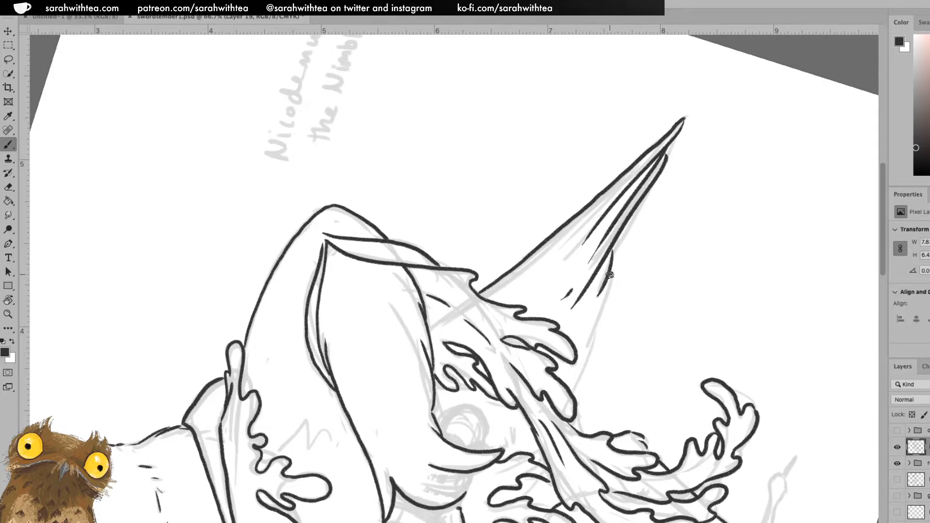
{"action": "key", "text": "Escape"}
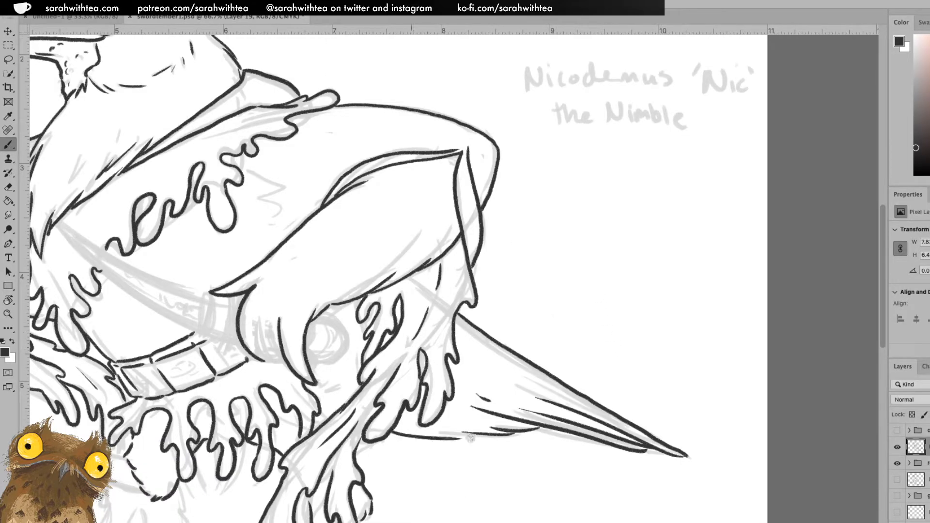
{"action": "left_click_drag", "start_coordinate": [391, 430], "coordinate": [481, 427]}
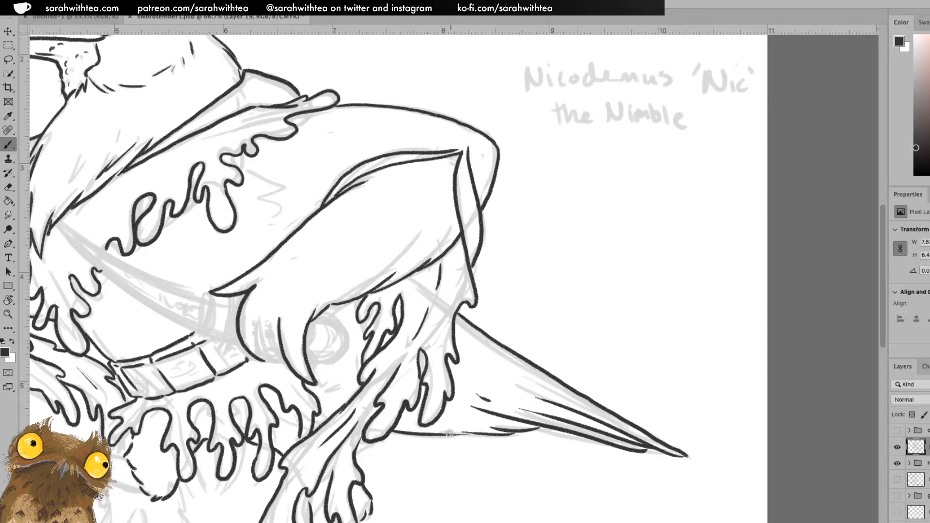
Ink the curved outer edge of the topmost feather finger gripping the raised sword's hilt
{"action": "left_click_drag", "start_coordinate": [491, 326], "coordinate": [622, 202]}
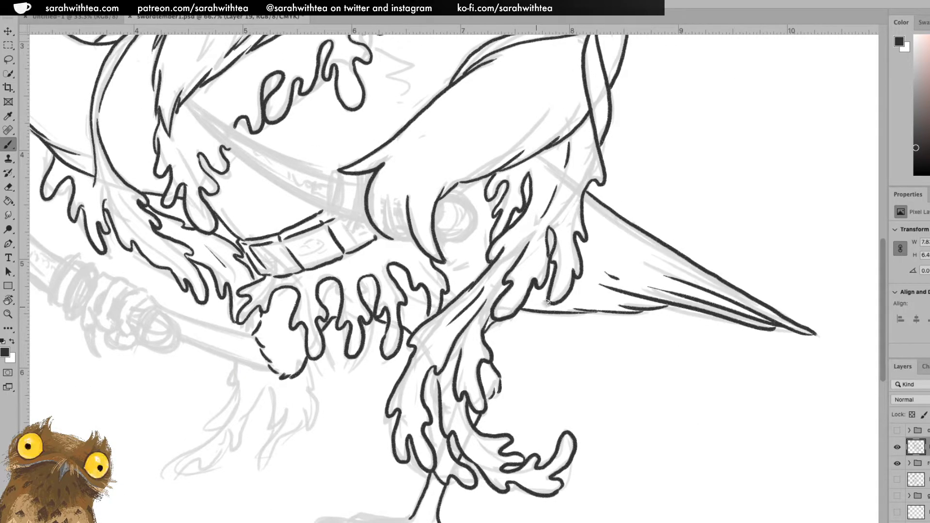
{"action": "key", "text": "z"}
{"action": "left_click", "coordinate": [562, 344], "text": "alt"}
{"action": "left_click", "coordinate": [572, 341], "text": "alt"}
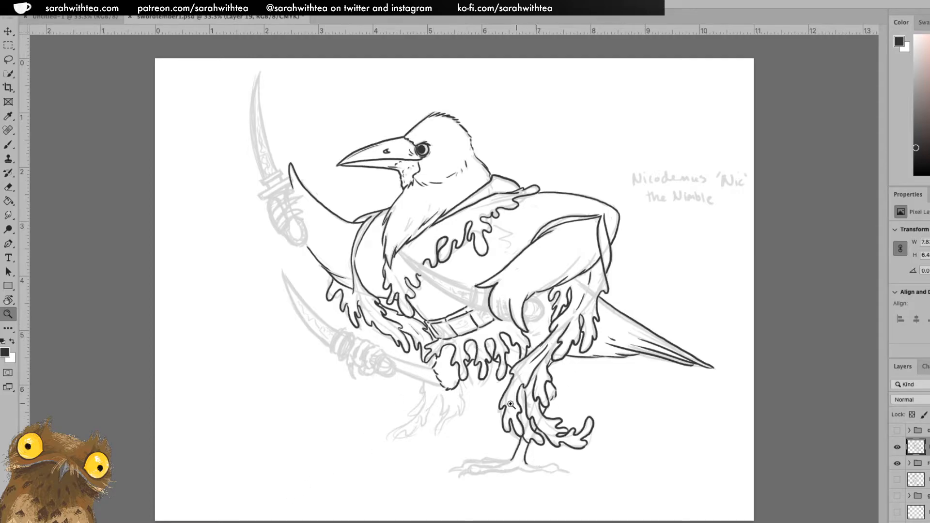
{"action": "left_click", "coordinate": [309, 191]}
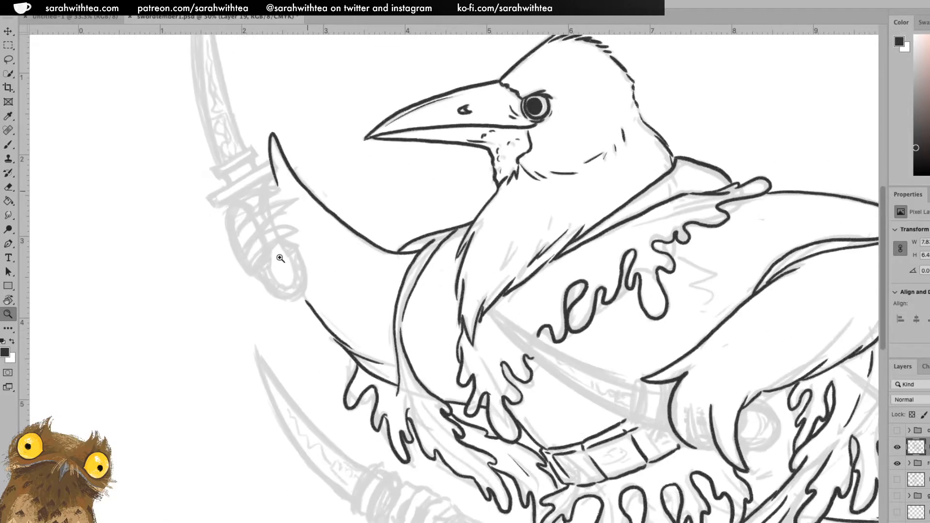
{"action": "key", "text": "b"}
{"action": "mouse_move", "coordinate": [687, 408]}
{"action": "left_mouse_down"}
{"action": "mouse_move", "coordinate": [695, 433]}
{"action": "mouse_move", "coordinate": [718, 451]}
{"action": "left_mouse_up"}
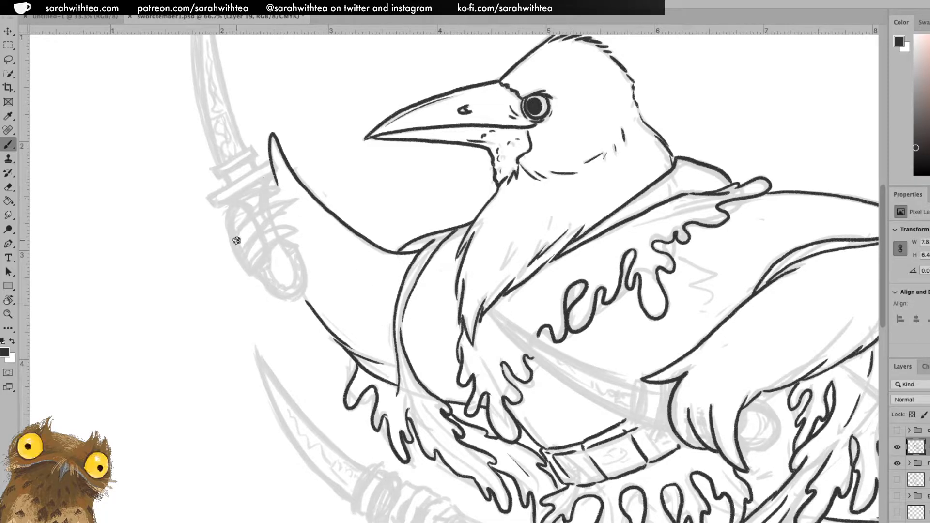
{"action": "mouse_move", "coordinate": [233, 238]}
{"action": "left_mouse_down"}
{"action": "mouse_move", "coordinate": [227, 223]}
{"action": "mouse_move", "coordinate": [247, 191]}
{"action": "mouse_move", "coordinate": [280, 185]}
{"action": "left_mouse_up"}
{"action": "left_click_drag", "start_coordinate": [238, 255], "coordinate": [234, 226]}
{"action": "mouse_move", "coordinate": [235, 230]}
{"action": "left_mouse_down"}
{"action": "mouse_move", "coordinate": [284, 200]}
{"action": "mouse_move", "coordinate": [290, 207]}
{"action": "mouse_move", "coordinate": [245, 259]}
{"action": "left_mouse_up"}
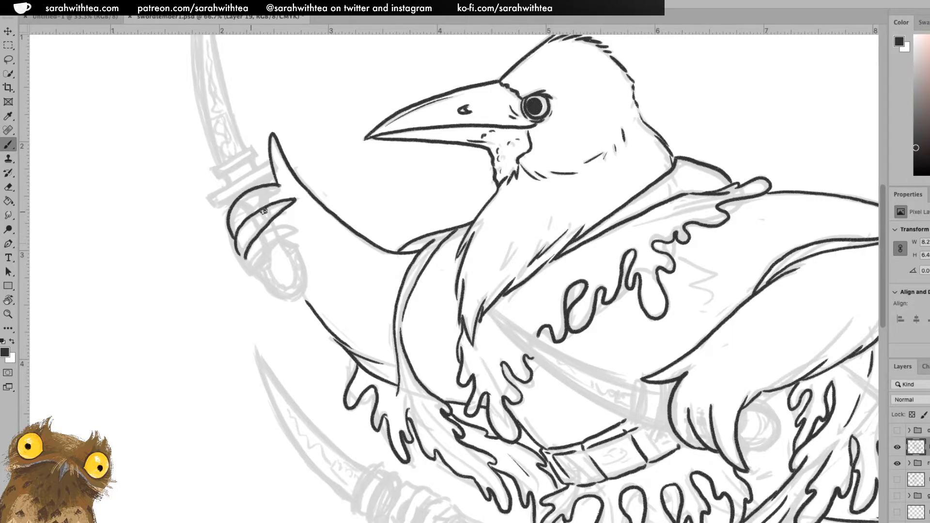
{"action": "left_click_drag", "start_coordinate": [269, 194], "coordinate": [281, 185]}
{"action": "key", "text": "ctrl+z"}
{"action": "key", "text": "ctrl+z"}
{"action": "key", "text": "ctrl+z"}
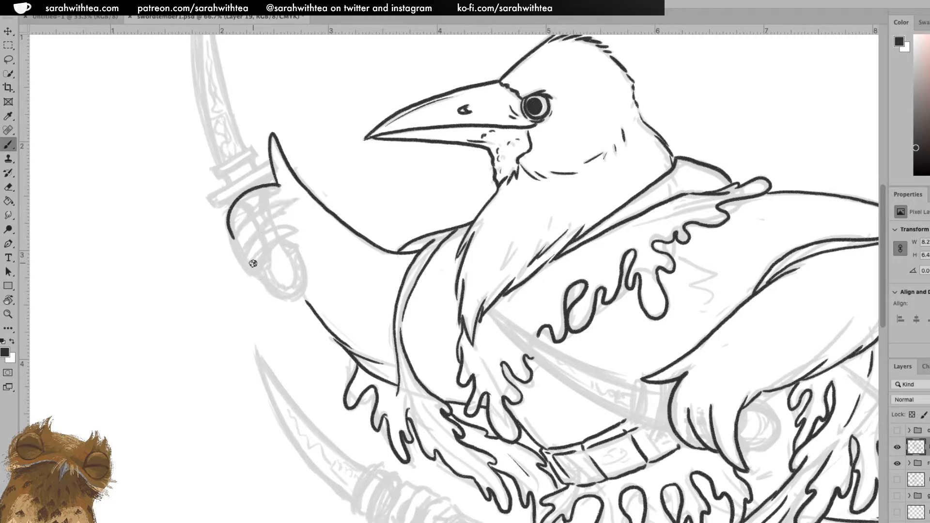
Ink the middle and lowest pointed feather fingers wrapped around the raised sword's hilt
{"action": "mouse_move", "coordinate": [256, 273]}
{"action": "left_mouse_down"}
{"action": "mouse_move", "coordinate": [245, 260]}
{"action": "mouse_move", "coordinate": [250, 243]}
{"action": "mouse_move", "coordinate": [277, 225]}
{"action": "mouse_move", "coordinate": [293, 229]}
{"action": "left_mouse_up"}
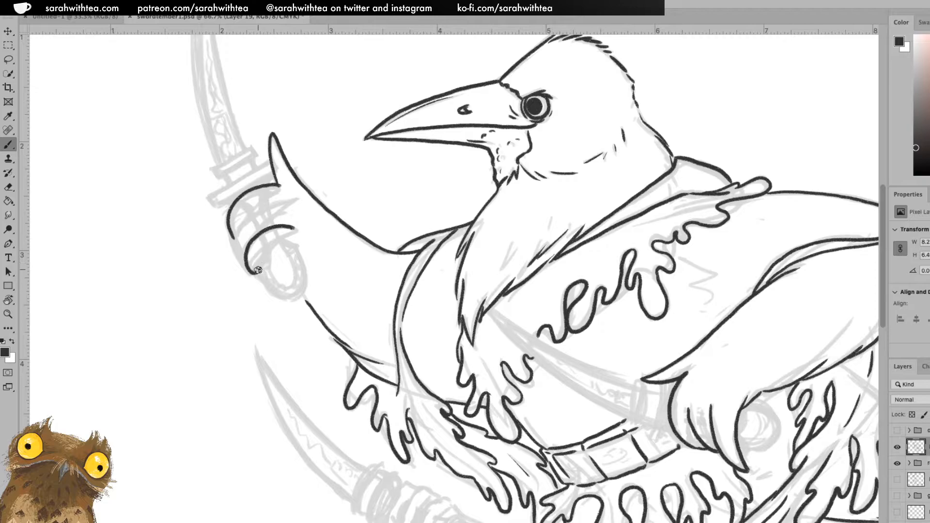
{"action": "left_click_drag", "start_coordinate": [257, 272], "coordinate": [292, 227]}
{"action": "mouse_move", "coordinate": [248, 271]}
{"action": "left_mouse_down"}
{"action": "mouse_move", "coordinate": [238, 231]}
{"action": "mouse_move", "coordinate": [297, 197]}
{"action": "mouse_move", "coordinate": [261, 232]}
{"action": "left_mouse_up"}
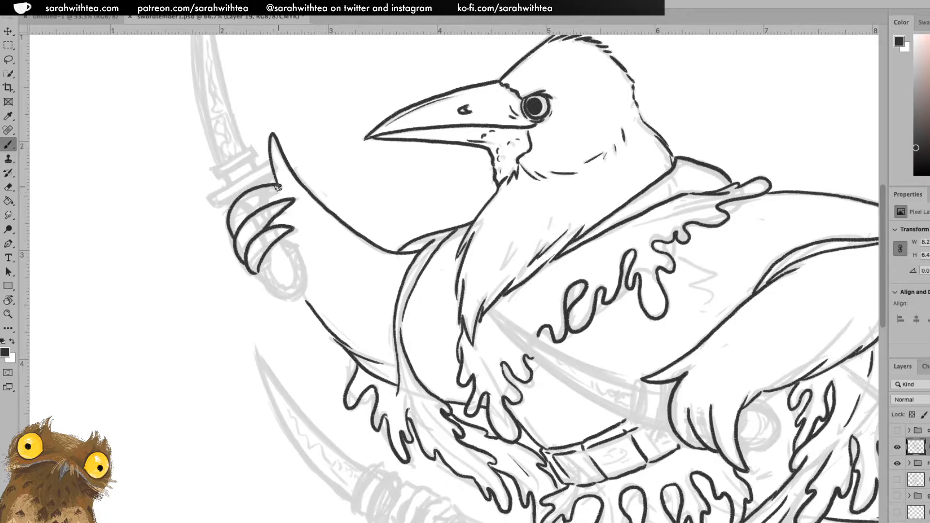
Ink the top finger's underside and the looped pommel ring below the hand on the raised sword
{"action": "left_click_drag", "start_coordinate": [282, 188], "coordinate": [250, 216]}
{"action": "mouse_move", "coordinate": [297, 247]}
{"action": "left_mouse_down"}
{"action": "mouse_move", "coordinate": [258, 272]}
{"action": "mouse_move", "coordinate": [271, 293]}
{"action": "mouse_move", "coordinate": [305, 295]}
{"action": "mouse_move", "coordinate": [293, 244]}
{"action": "left_mouse_up"}
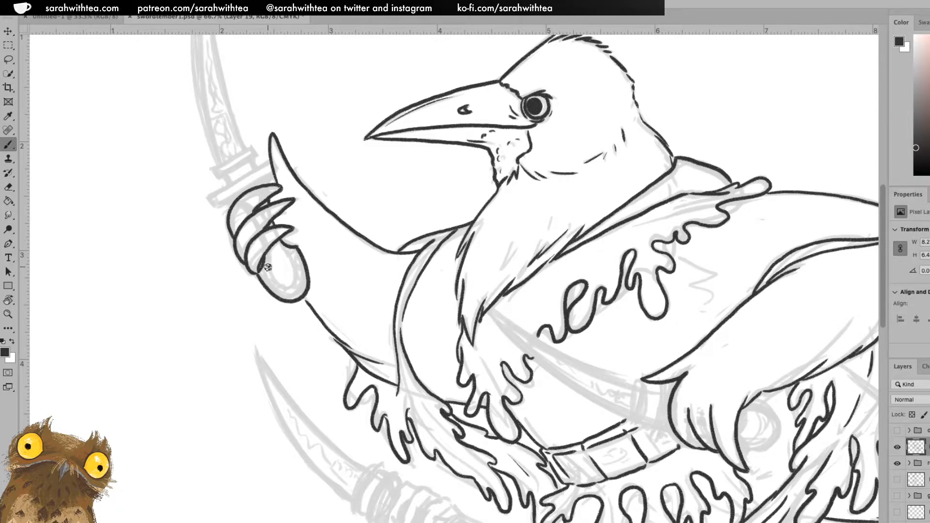
{"action": "mouse_move", "coordinate": [259, 270]}
{"action": "left_mouse_down"}
{"action": "mouse_move", "coordinate": [283, 291]}
{"action": "mouse_move", "coordinate": [301, 280]}
{"action": "mouse_move", "coordinate": [293, 250]}
{"action": "left_mouse_up"}
Ink the raised sword's long crossguard bar and the shorter collar bar at the blade's base
{"action": "key", "text": "r"}
{"action": "left_click_drag", "start_coordinate": [475, 99], "coordinate": [310, 60]}
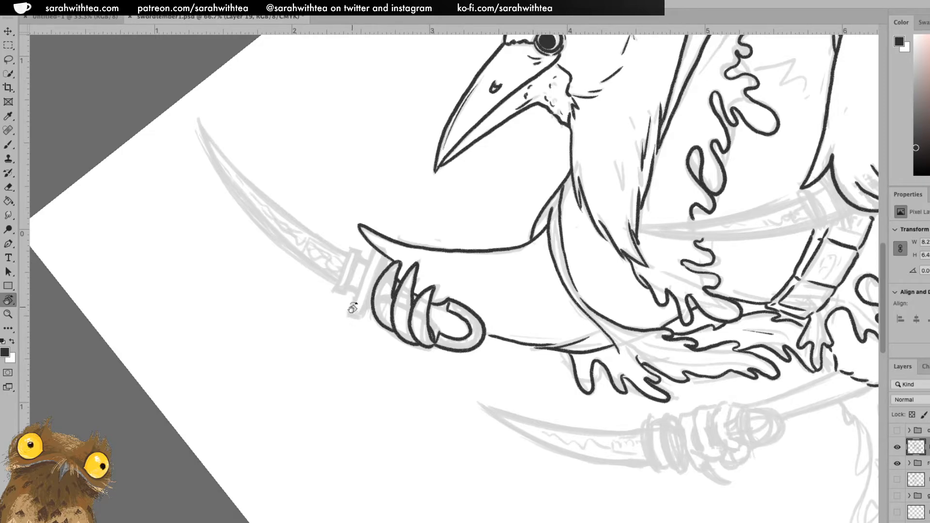
{"action": "key", "text": "b"}
{"action": "left_click_drag", "start_coordinate": [345, 318], "coordinate": [370, 246]}
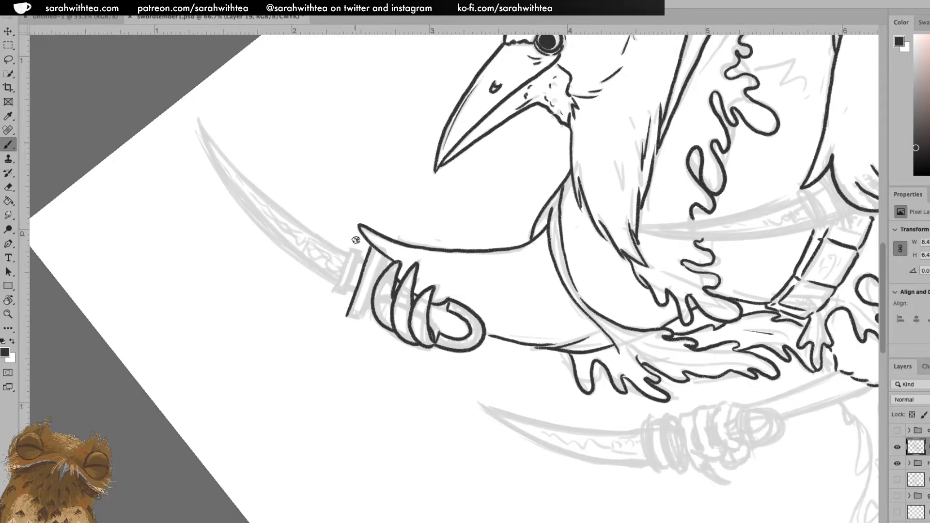
{"action": "key", "text": "ctrl+z"}
{"action": "mouse_move", "coordinate": [347, 315]}
{"action": "left_mouse_down"}
{"action": "mouse_move", "coordinate": [375, 248]}
{"action": "mouse_move", "coordinate": [349, 314]}
{"action": "mouse_move", "coordinate": [357, 319]}
{"action": "mouse_move", "coordinate": [388, 251]}
{"action": "left_mouse_up"}
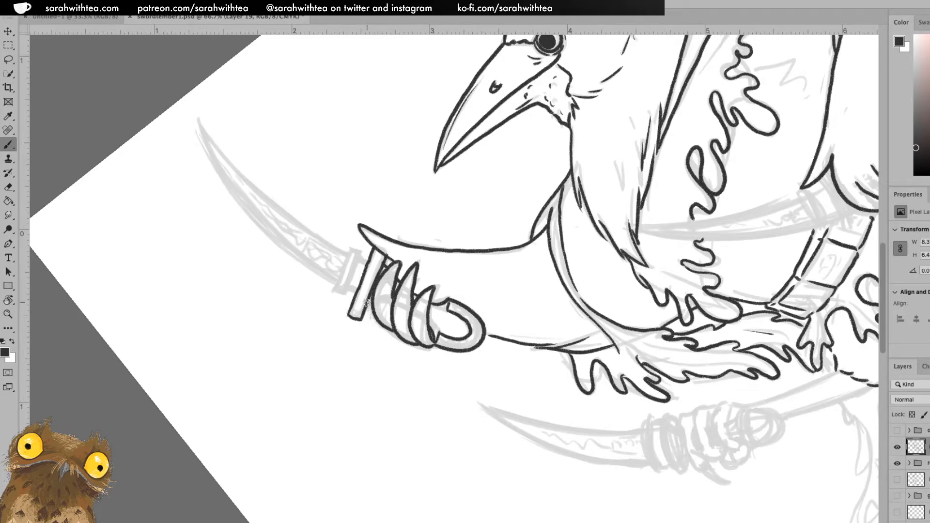
{"action": "left_click_drag", "start_coordinate": [430, 336], "coordinate": [429, 347]}
{"action": "mouse_move", "coordinate": [333, 291]}
{"action": "left_mouse_down"}
{"action": "mouse_move", "coordinate": [351, 248]}
{"action": "mouse_move", "coordinate": [342, 287]}
{"action": "left_mouse_up"}
{"action": "left_click_drag", "start_coordinate": [359, 252], "coordinate": [349, 294]}
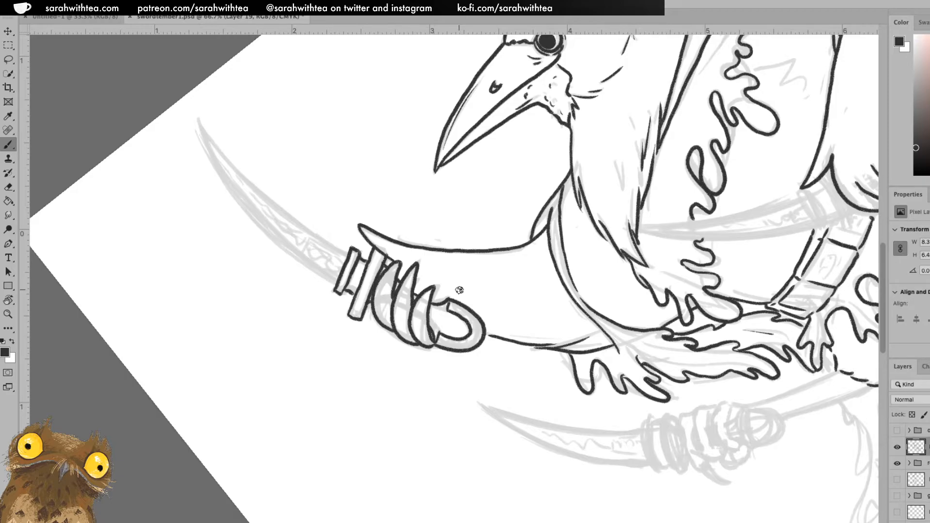
Ink the raised sword blade's outer curved edge in one sweep from the collar to the tip
{"action": "key", "text": "r"}
{"action": "mouse_move", "coordinate": [458, 190]}
{"action": "left_mouse_down"}
{"action": "mouse_move", "coordinate": [525, 208]}
{"action": "mouse_move", "coordinate": [551, 269]}
{"action": "mouse_move", "coordinate": [553, 208]}
{"action": "left_mouse_up"}
{"action": "scroll", "coordinate": [552, 208], "scroll_direction": "up", "scroll_amount": 5}
{"action": "scroll", "coordinate": [552, 208], "scroll_direction": "right", "scroll_amount": 4}
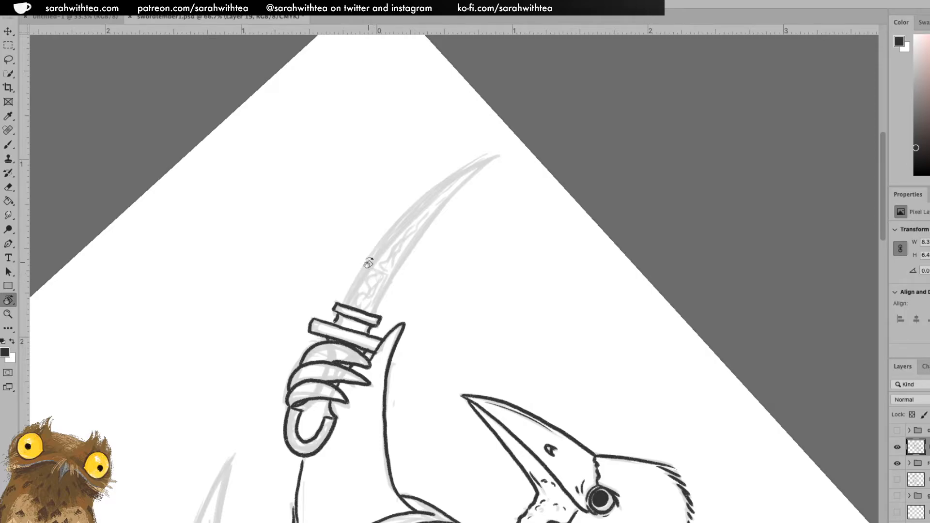
{"action": "key", "text": "b"}
{"action": "left_click_drag", "start_coordinate": [347, 301], "coordinate": [358, 272]}
{"action": "key", "text": "ctrl+z"}
{"action": "key", "text": "ctrl+z"}
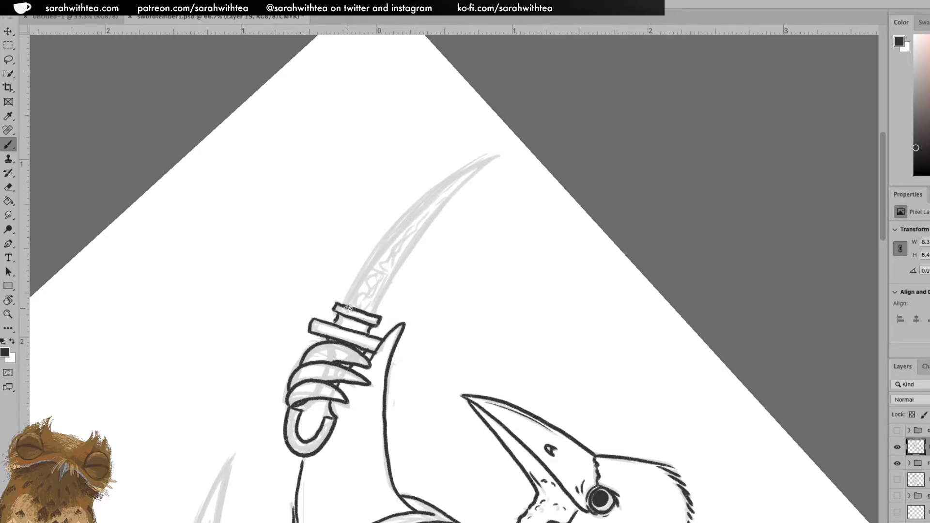
{"action": "left_click_drag", "start_coordinate": [339, 306], "coordinate": [402, 208]}
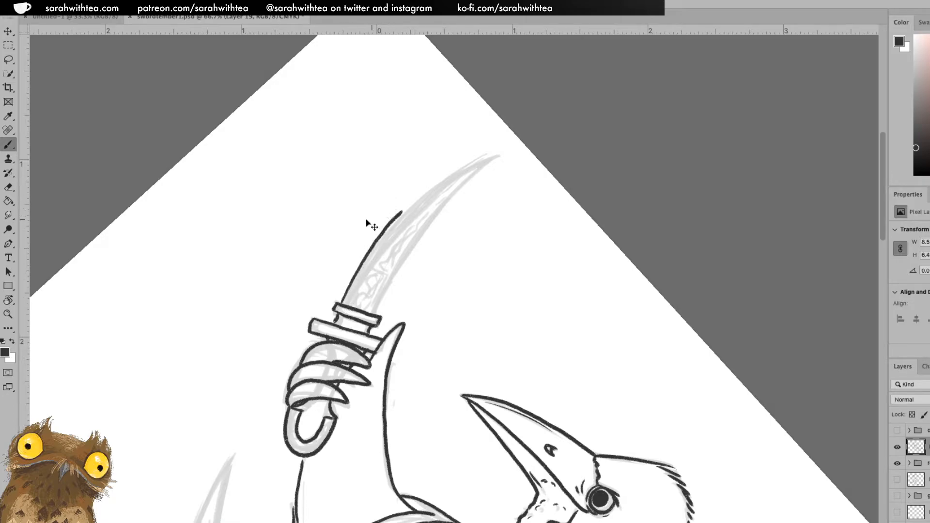
{"action": "key", "text": "ctrl+z"}
{"action": "left_click_drag", "start_coordinate": [342, 302], "coordinate": [398, 216]}
{"action": "key", "text": "ctrl+z"}
{"action": "mouse_move", "coordinate": [342, 303]}
{"action": "left_mouse_down"}
{"action": "mouse_move", "coordinate": [391, 221]}
{"action": "mouse_move", "coordinate": [441, 176]}
{"action": "mouse_move", "coordinate": [493, 153]}
{"action": "left_mouse_up"}
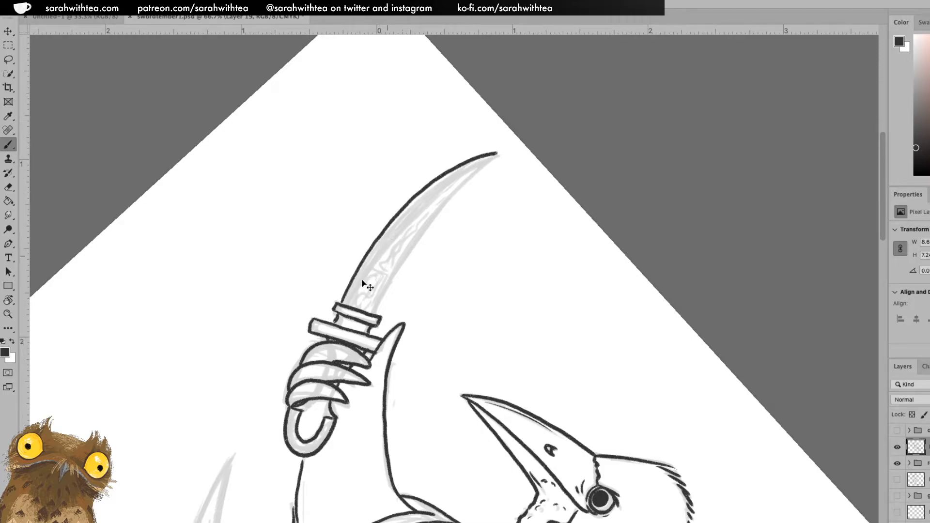
{"action": "key", "text": "ctrl+z"}
{"action": "mouse_move", "coordinate": [347, 293]}
{"action": "left_mouse_down"}
{"action": "mouse_move", "coordinate": [383, 234]}
{"action": "mouse_move", "coordinate": [428, 188]}
{"action": "mouse_move", "coordinate": [499, 150]}
{"action": "left_mouse_up"}
Ink the raised blade's inner edge up to the tip and the stepped bevel line along its upper part
{"action": "left_click_drag", "start_coordinate": [376, 310], "coordinate": [418, 236]}
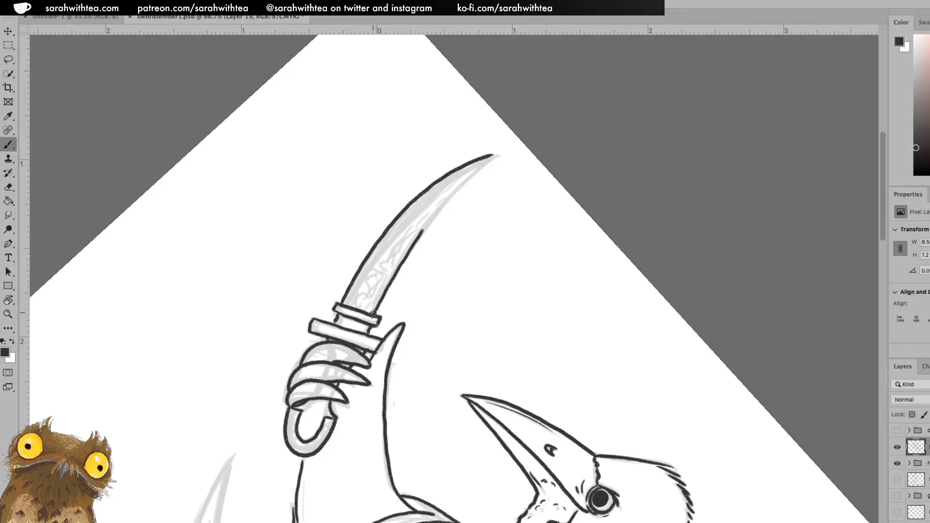
{"action": "key", "text": "ctrl+z"}
{"action": "mouse_move", "coordinate": [374, 314]}
{"action": "left_mouse_down"}
{"action": "mouse_move", "coordinate": [424, 231]}
{"action": "mouse_move", "coordinate": [494, 157]}
{"action": "left_mouse_up"}
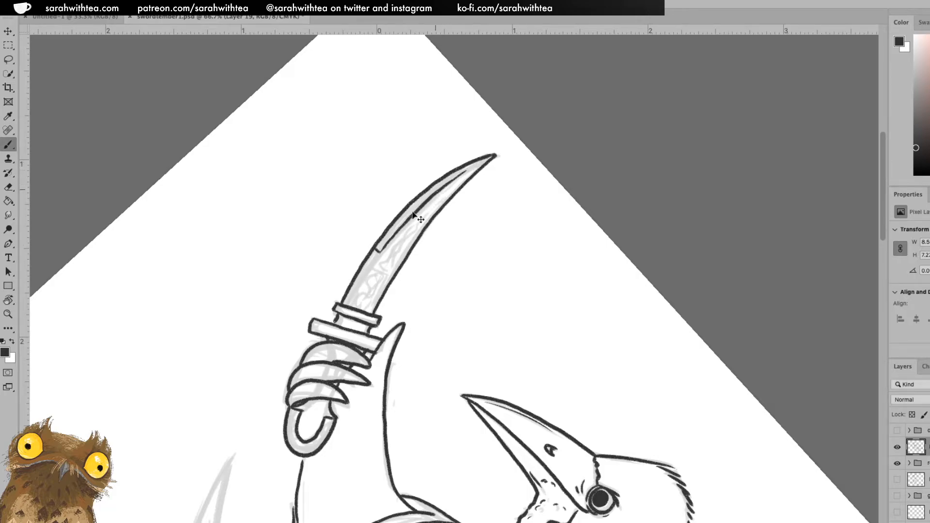
{"action": "left_click_drag", "start_coordinate": [384, 250], "coordinate": [478, 164]}
{"action": "key", "text": "ctrl+z"}
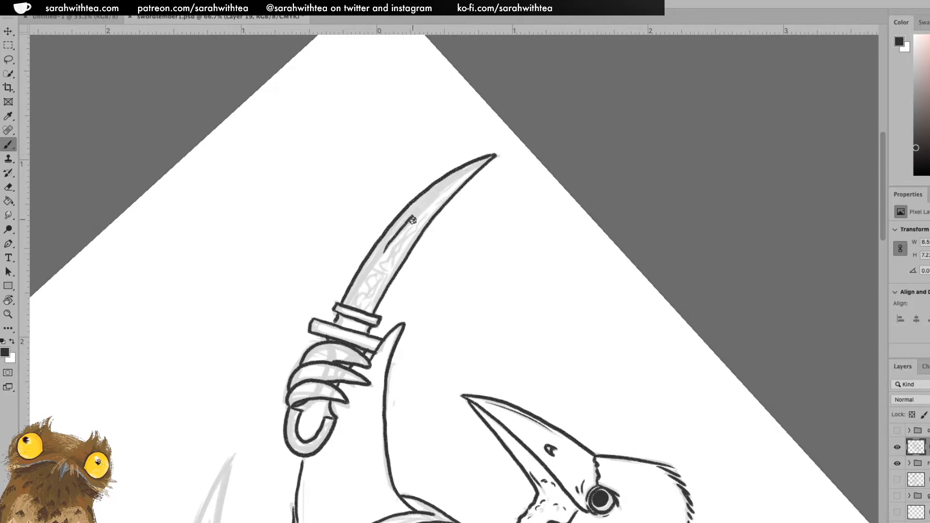
{"action": "key", "text": "ctrl+z"}
{"action": "mouse_move", "coordinate": [383, 256]}
{"action": "left_mouse_down"}
{"action": "mouse_move", "coordinate": [436, 193]}
{"action": "mouse_move", "coordinate": [482, 160]}
{"action": "left_mouse_up"}
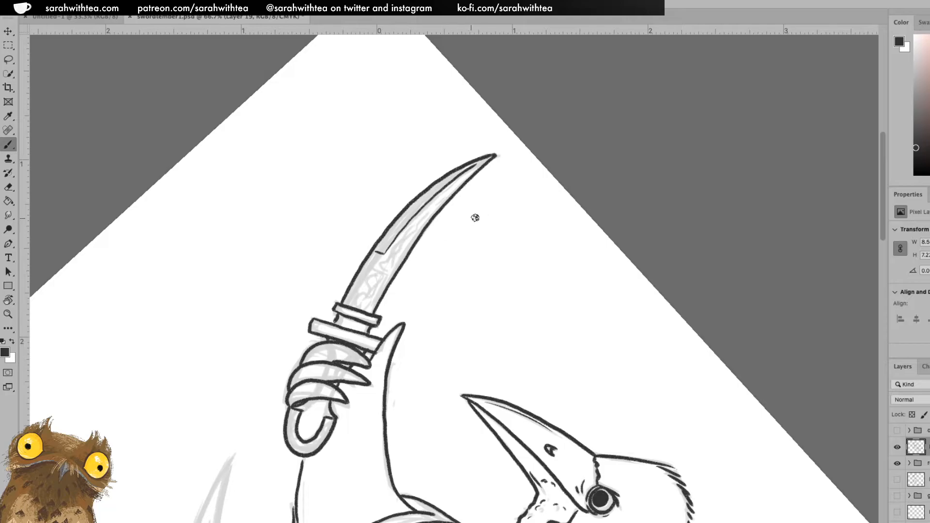
Return the canvas to its upright full view and save the drawing
{"action": "key", "text": "ctrl+0"}
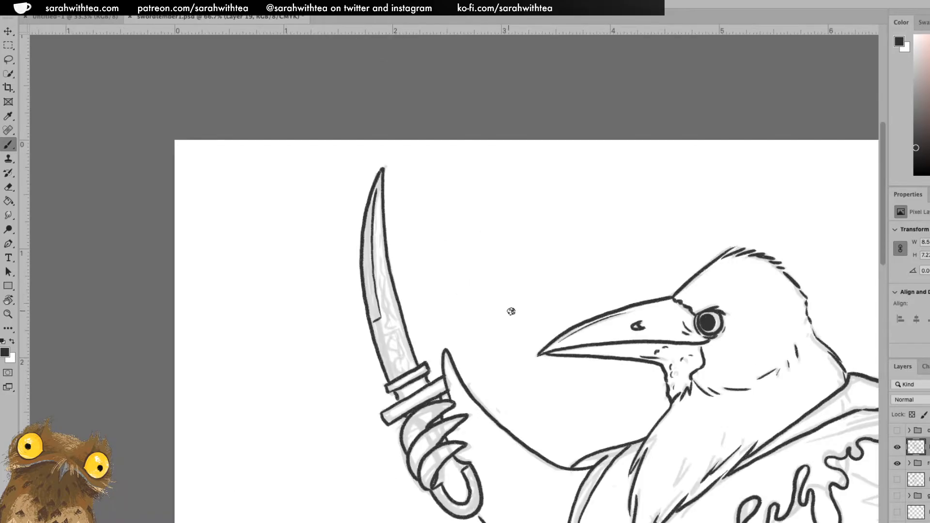
{"action": "key", "text": "z"}
{"action": "left_click", "coordinate": [555, 351]}
{"action": "left_click", "coordinate": [555, 350], "text": "alt"}
{"action": "left_click", "coordinate": [561, 378], "text": "alt"}
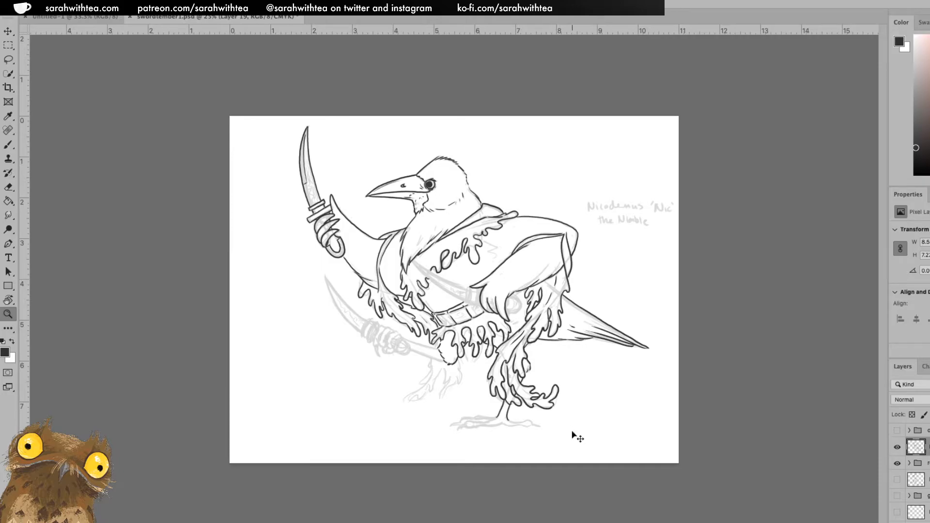
{"action": "key", "text": "ctrl+s"}
Ink the collar and crossguard of the sword held at the hip, between the belt and the feather fingers
{"action": "left_click", "coordinate": [453, 291]}
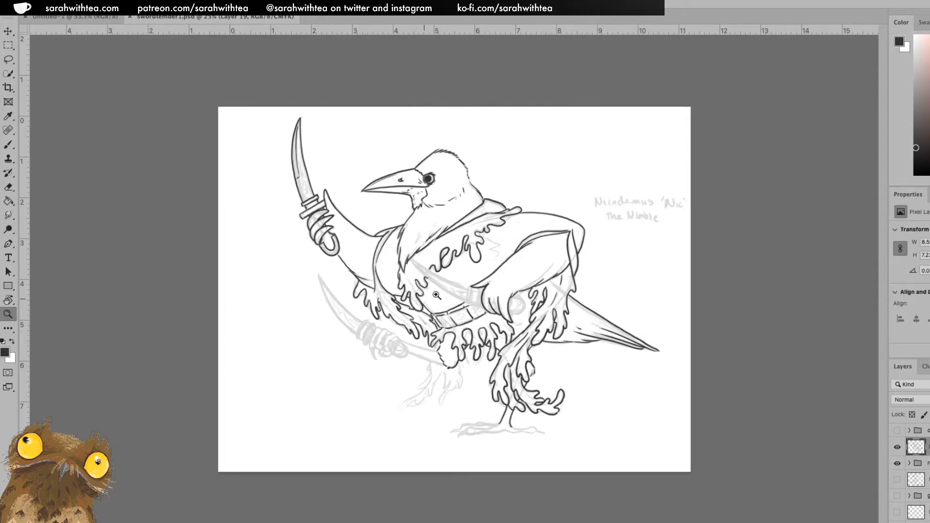
{"action": "left_click", "coordinate": [480, 287]}
{"action": "left_click", "coordinate": [480, 287]}
{"action": "key", "text": "v"}
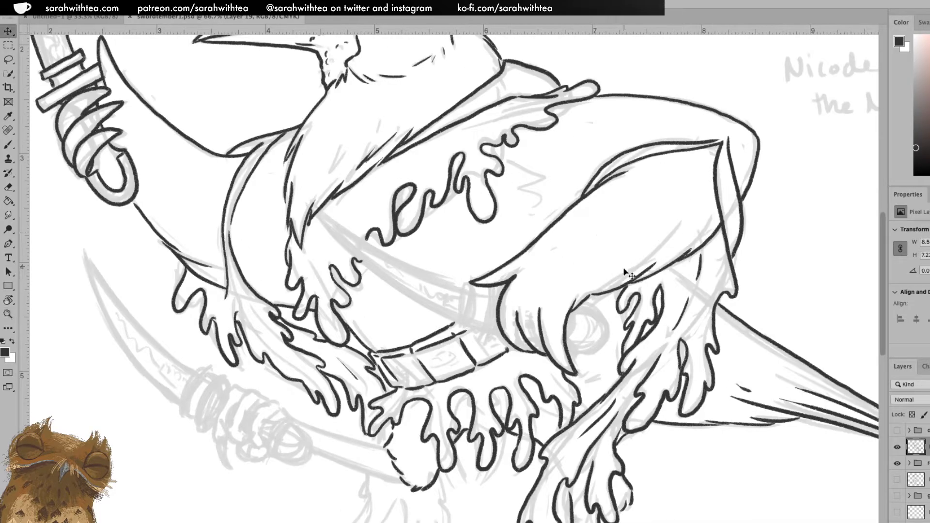
{"action": "key", "text": "b"}
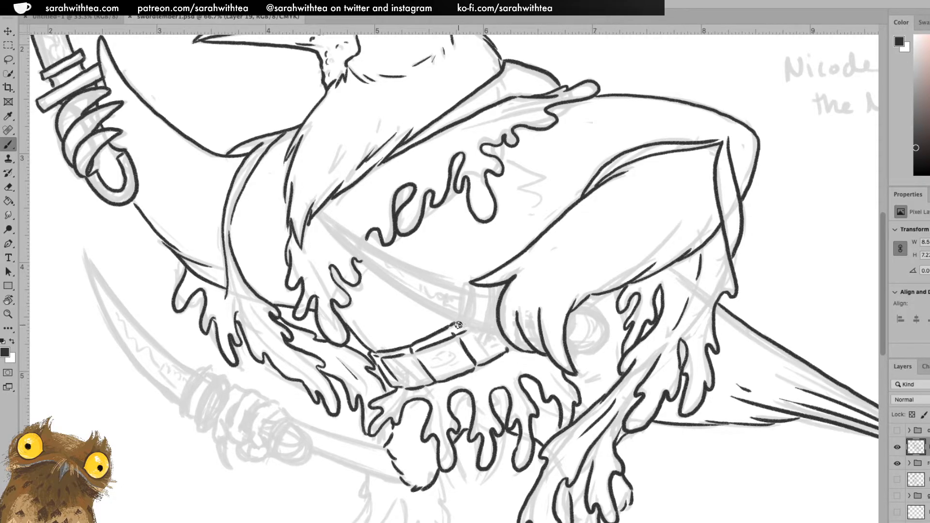
{"action": "left_click_drag", "start_coordinate": [461, 324], "coordinate": [466, 284]}
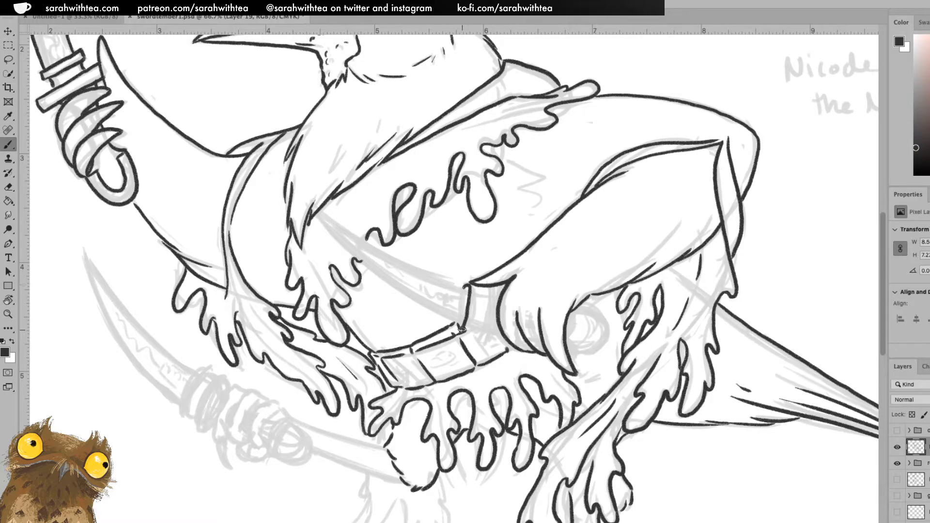
{"action": "left_click_drag", "start_coordinate": [468, 322], "coordinate": [471, 284]}
{"action": "left_click_drag", "start_coordinate": [477, 291], "coordinate": [486, 291]}
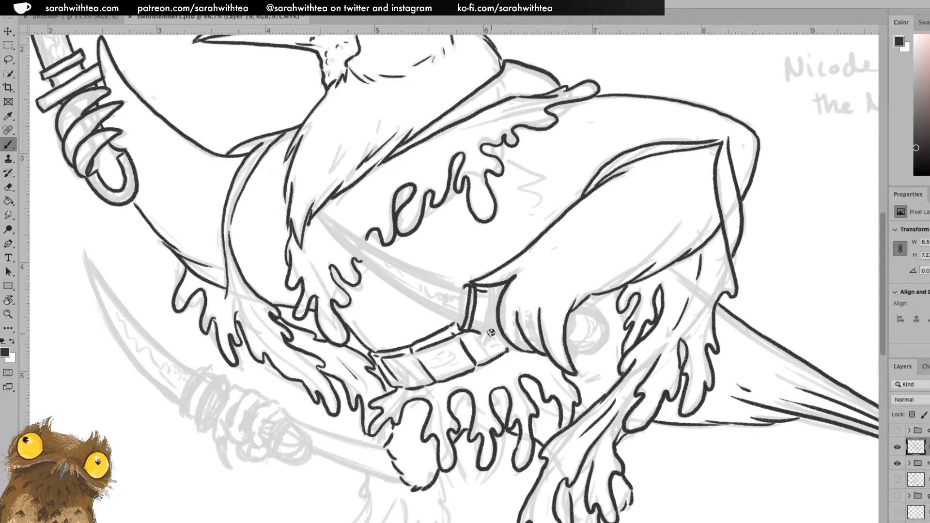
{"action": "left_click_drag", "start_coordinate": [483, 340], "coordinate": [488, 287]}
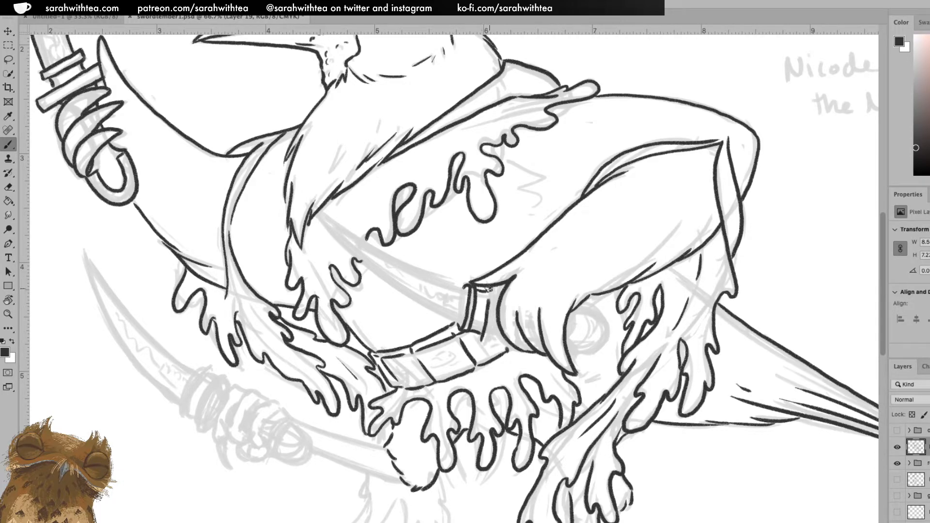
{"action": "left_click_drag", "start_coordinate": [483, 347], "coordinate": [500, 293]}
{"action": "key", "text": "ctrl+z"}
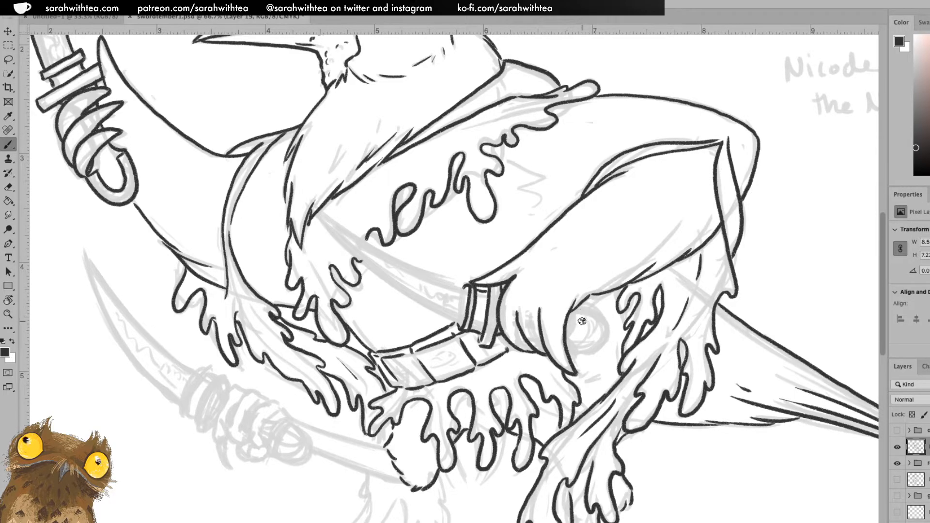
Ink the round pommel ring of the hip sword behind the feather fingers, with its outer and inner circles
{"action": "key", "text": "r"}
{"action": "mouse_move", "coordinate": [627, 270]}
{"action": "left_mouse_down"}
{"action": "mouse_move", "coordinate": [604, 217]}
{"action": "mouse_move", "coordinate": [536, 162]}
{"action": "mouse_move", "coordinate": [378, 162]}
{"action": "mouse_move", "coordinate": [280, 228]}
{"action": "mouse_move", "coordinate": [349, 217]}
{"action": "mouse_move", "coordinate": [340, 179]}
{"action": "mouse_move", "coordinate": [356, 167]}
{"action": "mouse_move", "coordinate": [380, 183]}
{"action": "left_mouse_up"}
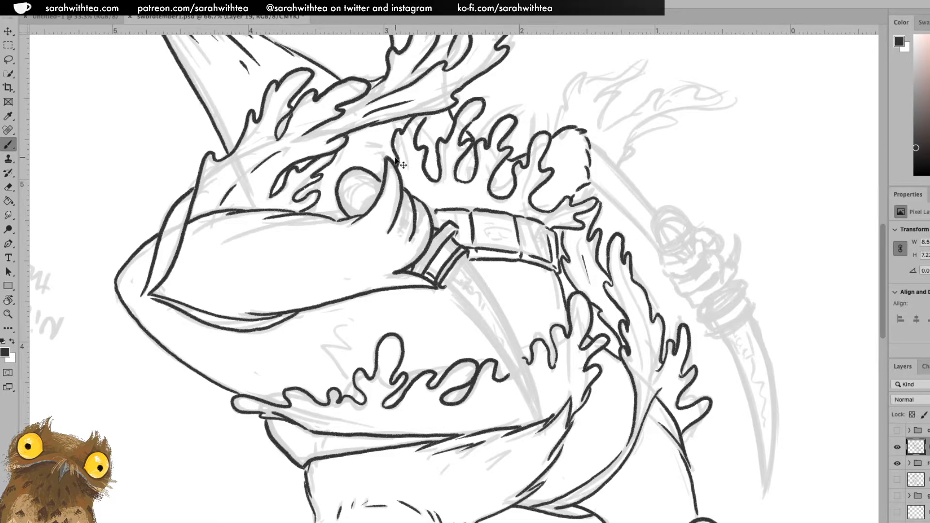
{"action": "key", "text": "ctrl+z"}
{"action": "mouse_move", "coordinate": [351, 214]}
{"action": "left_mouse_down"}
{"action": "mouse_move", "coordinate": [336, 189]}
{"action": "mouse_move", "coordinate": [342, 170]}
{"action": "mouse_move", "coordinate": [369, 171]}
{"action": "mouse_move", "coordinate": [381, 184]}
{"action": "left_mouse_up"}
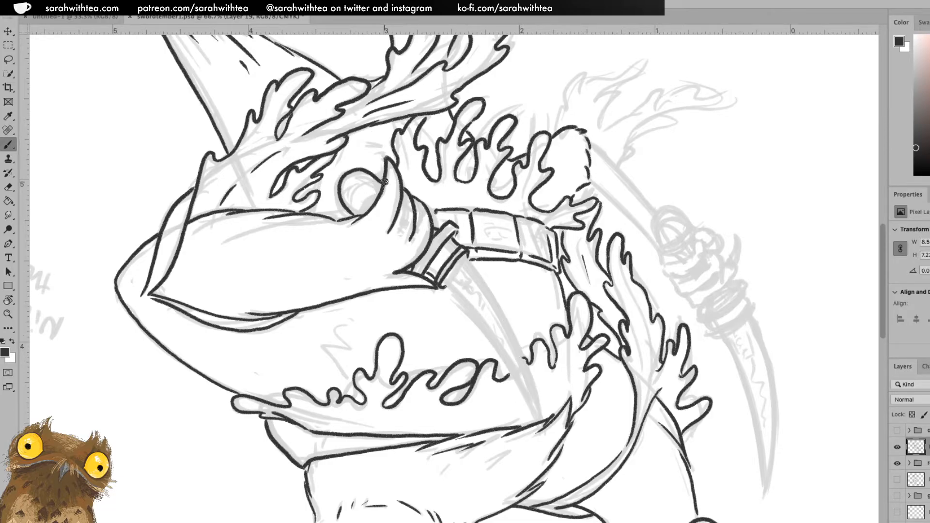
{"action": "key", "text": "Escape"}
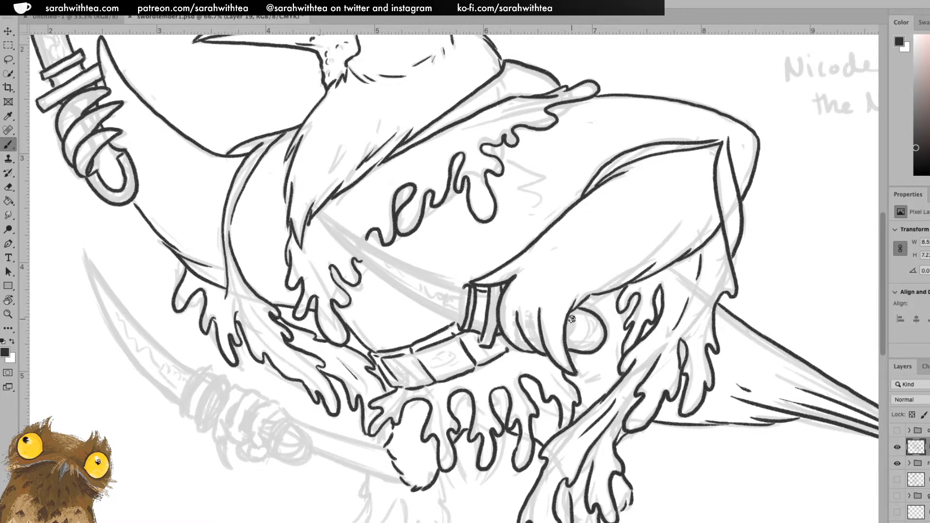
{"action": "mouse_move", "coordinate": [589, 329]}
{"action": "left_mouse_down"}
{"action": "mouse_move", "coordinate": [573, 342]}
{"action": "mouse_move", "coordinate": [592, 316]}
{"action": "mouse_move", "coordinate": [593, 346]}
{"action": "mouse_move", "coordinate": [600, 342]}
{"action": "mouse_move", "coordinate": [578, 350]}
{"action": "mouse_move", "coordinate": [600, 335]}
{"action": "left_mouse_up"}
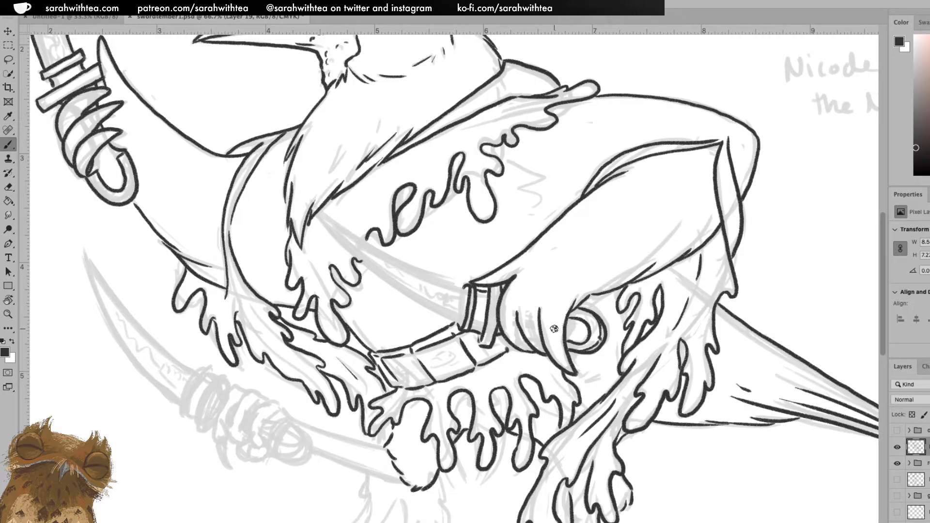
{"action": "key", "text": "z"}
{"action": "left_click", "coordinate": [546, 312], "text": "alt"}
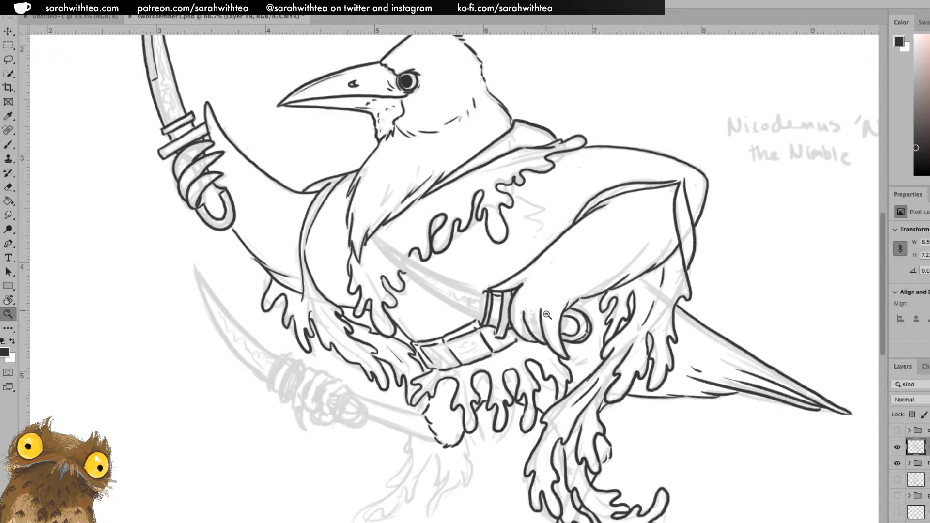
Ink the belt-side edge of the hip sword's curved blade, from its collar up to the tip beneath the neck feathers
{"action": "left_click", "coordinate": [556, 317], "text": "alt"}
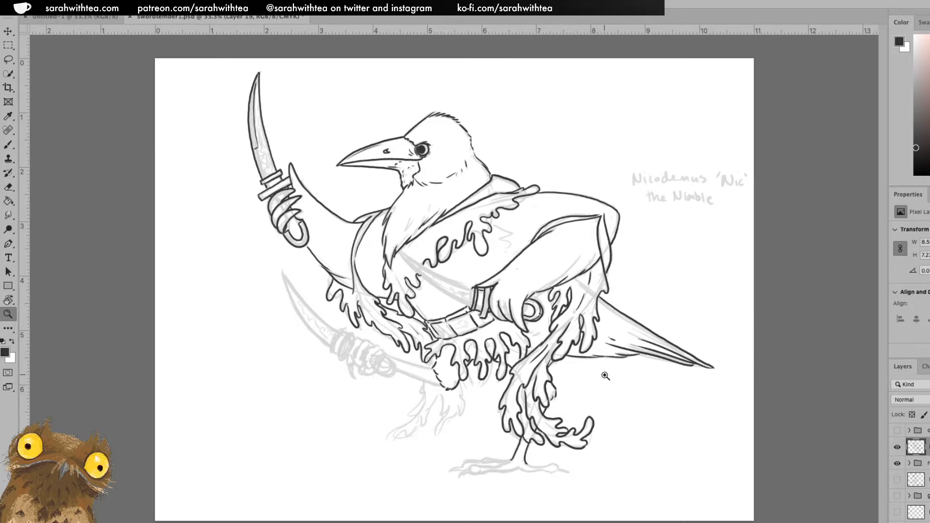
{"action": "left_click", "coordinate": [456, 259]}
{"action": "key", "text": "r"}
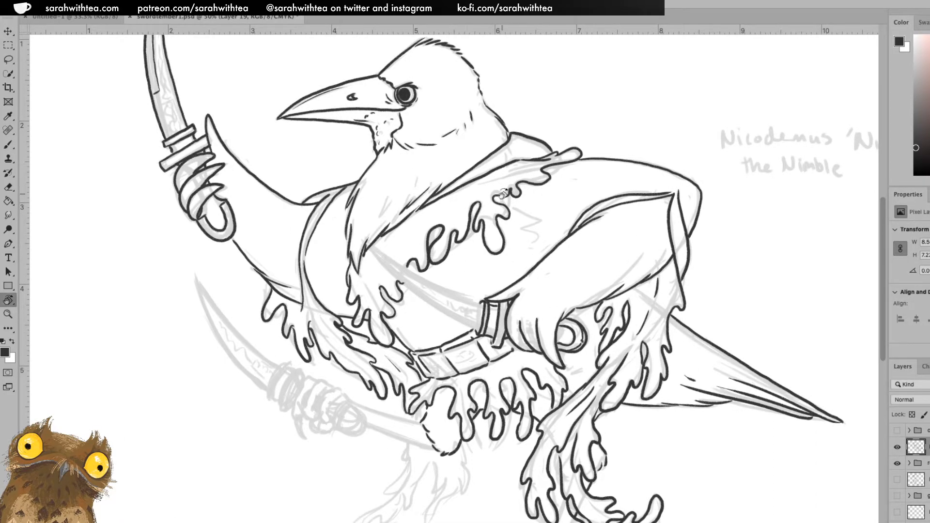
{"action": "mouse_move", "coordinate": [535, 173]}
{"action": "left_mouse_down"}
{"action": "mouse_move", "coordinate": [579, 223]}
{"action": "mouse_move", "coordinate": [579, 344]}
{"action": "left_mouse_up"}
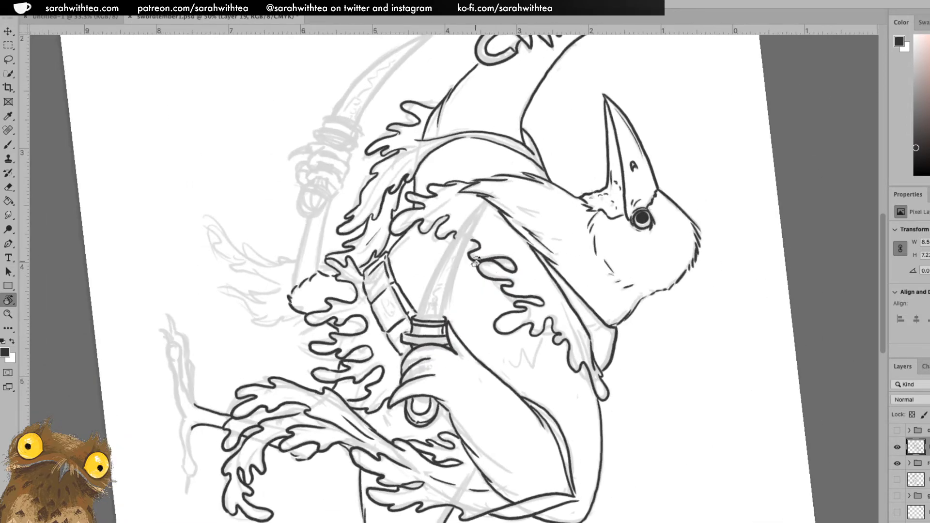
{"action": "key", "text": "b"}
{"action": "key", "text": "z"}
{"action": "left_click", "coordinate": [434, 315]}
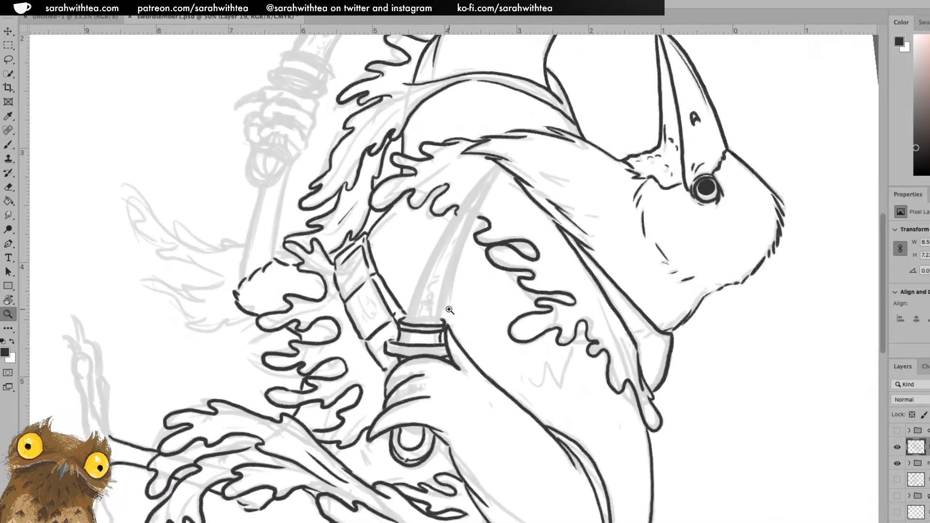
{"action": "key", "text": "b"}
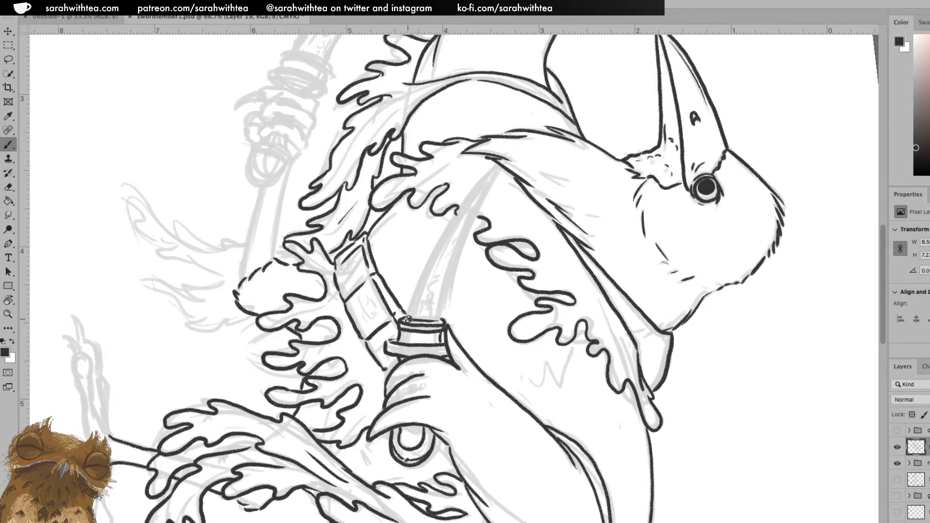
{"action": "mouse_move", "coordinate": [408, 317]}
{"action": "left_mouse_down"}
{"action": "mouse_move", "coordinate": [434, 241]}
{"action": "mouse_move", "coordinate": [501, 160]}
{"action": "left_mouse_up"}
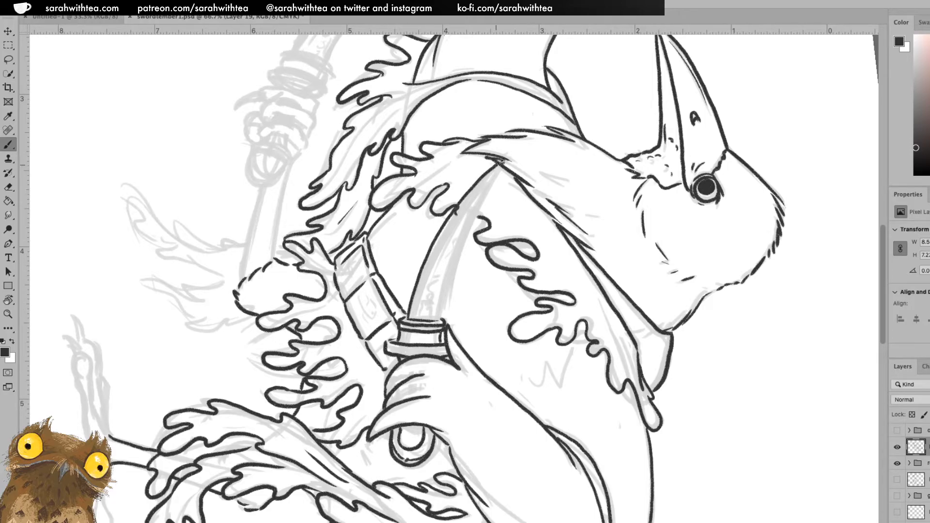
{"action": "left_click_drag", "start_coordinate": [441, 319], "coordinate": [459, 243]}
{"action": "key", "text": "ctrl+z"}
{"action": "left_click_drag", "start_coordinate": [440, 320], "coordinate": [461, 252]}
{"action": "key", "text": "ctrl+z"}
{"action": "left_click_drag", "start_coordinate": [439, 320], "coordinate": [460, 248]}
{"action": "key", "text": "ctrl+z"}
Ink the hip sword's opposite blade edge in one curve from the collar to the tip, closing the blade outline
{"action": "left_click_drag", "start_coordinate": [441, 320], "coordinate": [505, 155]}
{"action": "key", "text": "e"}
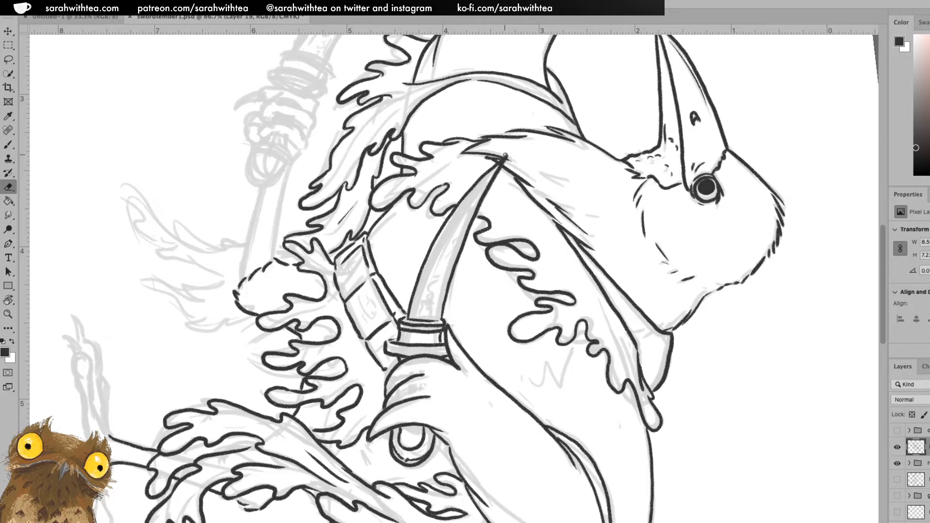
Ink the inner bevel line along the curved blade of the dagger held at the bird's waist
{"action": "key", "text": "b"}
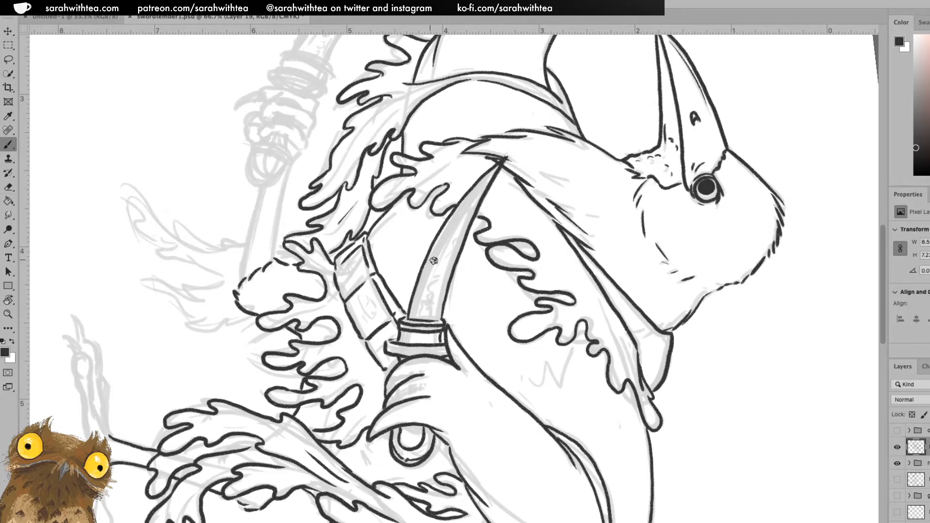
{"action": "left_click_drag", "start_coordinate": [442, 256], "coordinate": [501, 161]}
{"action": "key", "text": "Escape"}
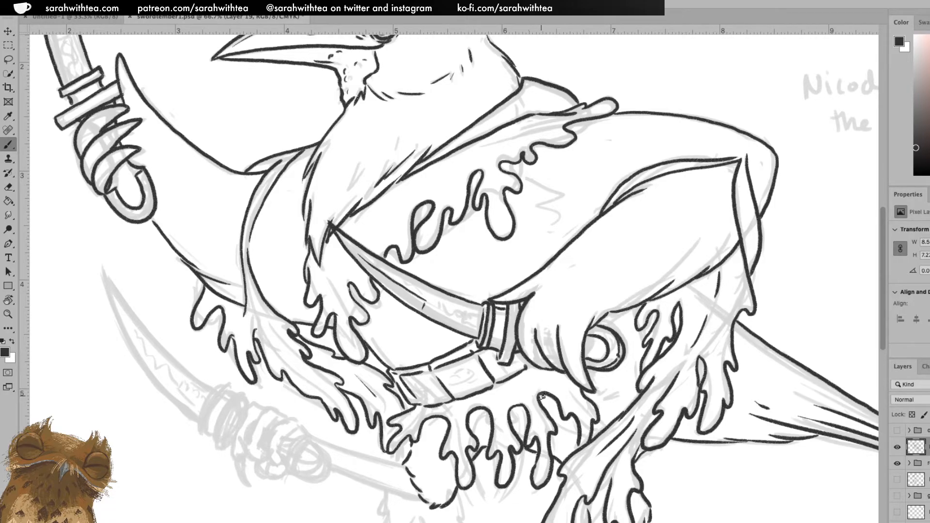
Erase the inner curve of the waist dagger's ring pommel and redraw it with the brush
{"action": "key", "text": "z"}
{"action": "left_click", "coordinate": [526, 376], "text": "alt"}
{"action": "left_click", "coordinate": [543, 409], "text": "alt"}
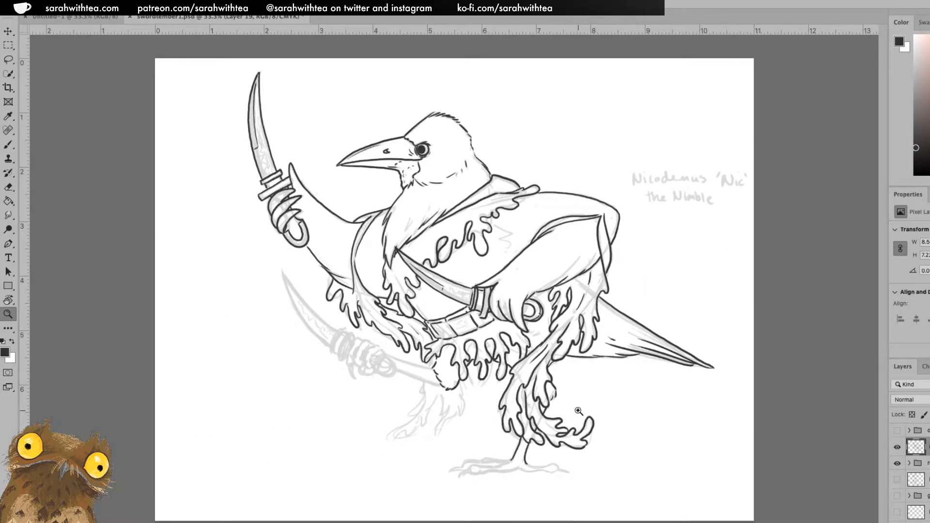
{"action": "left_click", "coordinate": [546, 300]}
{"action": "left_click", "coordinate": [546, 300]}
{"action": "key", "text": "e"}
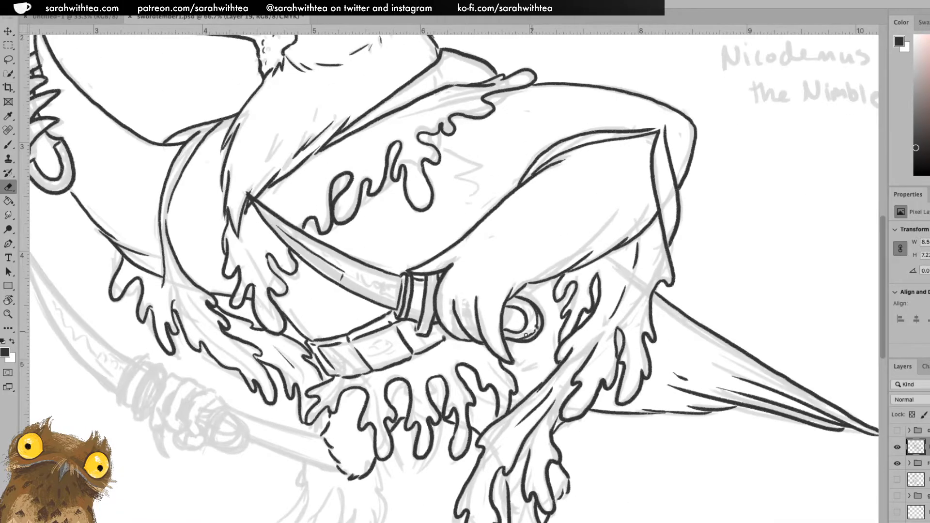
{"action": "left_click_drag", "start_coordinate": [536, 317], "coordinate": [537, 327]}
{"action": "left_click_drag", "start_coordinate": [511, 332], "coordinate": [517, 331]}
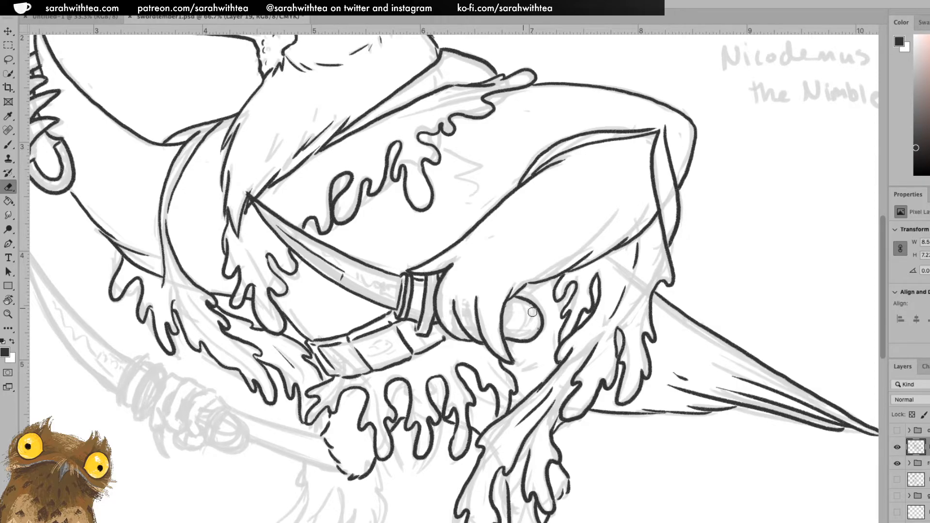
{"action": "key", "text": "b"}
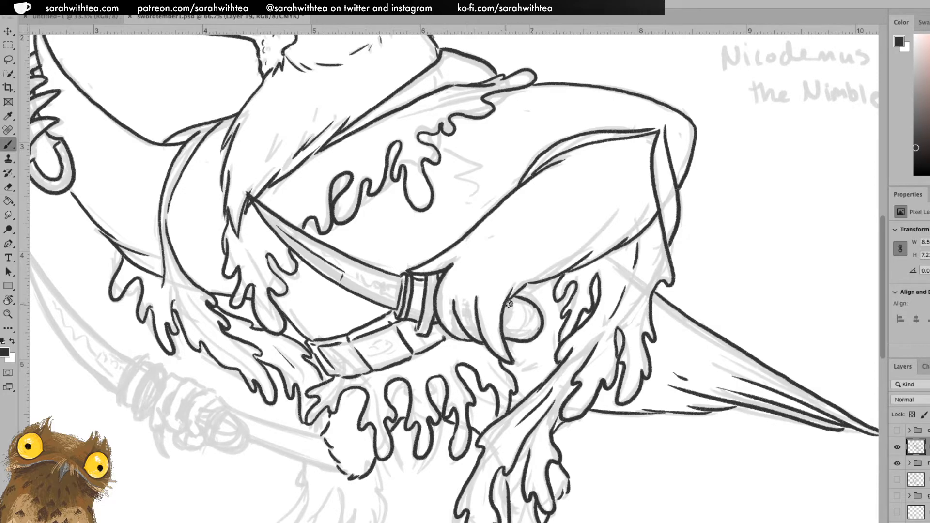
{"action": "mouse_move", "coordinate": [515, 333]}
{"action": "left_mouse_down"}
{"action": "mouse_move", "coordinate": [504, 330]}
{"action": "mouse_move", "coordinate": [522, 331]}
{"action": "left_mouse_up"}
{"action": "key", "text": "w"}
{"action": "left_click_drag", "start_coordinate": [517, 330], "coordinate": [529, 334]}
{"action": "key", "text": "ctrl+d"}
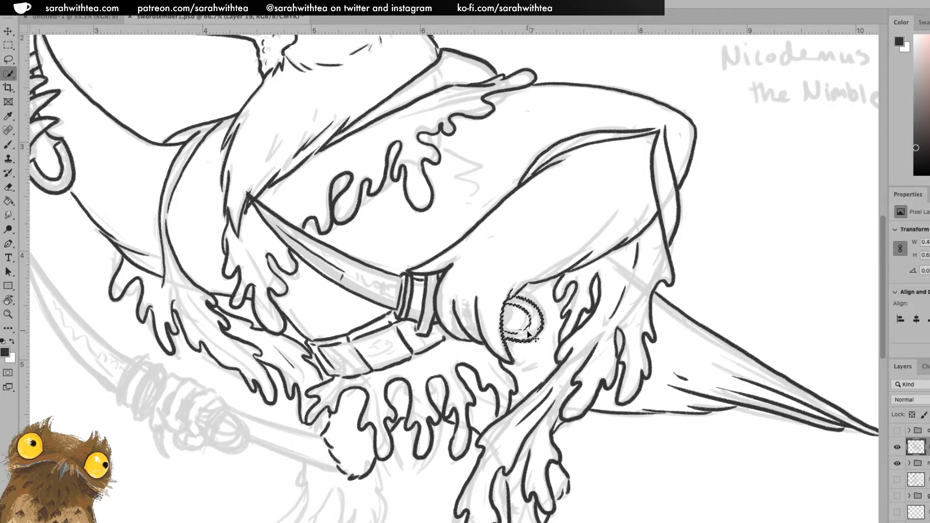
{"action": "key", "text": "e"}
{"action": "key", "text": "b"}
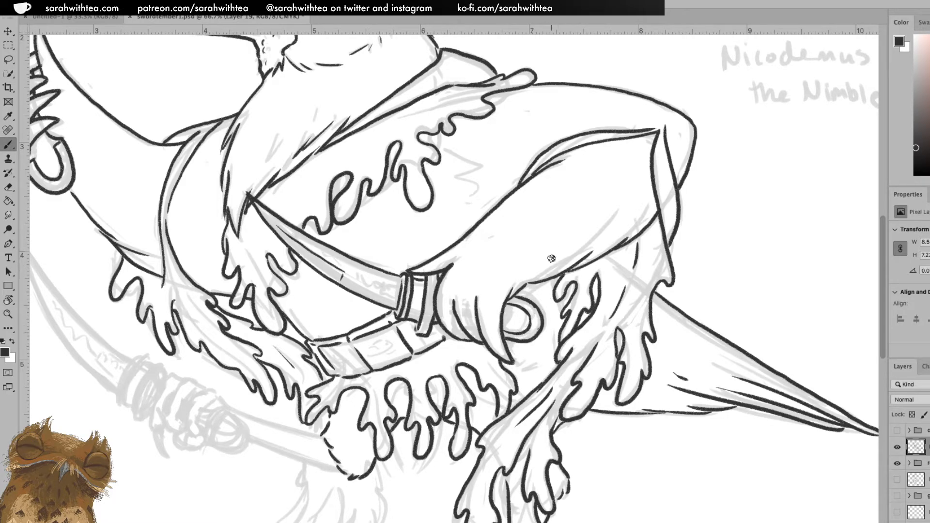
Check the whole drawing at a reduced view and save the document
{"action": "key", "text": "z"}
{"action": "left_click", "coordinate": [532, 354], "text": "alt"}
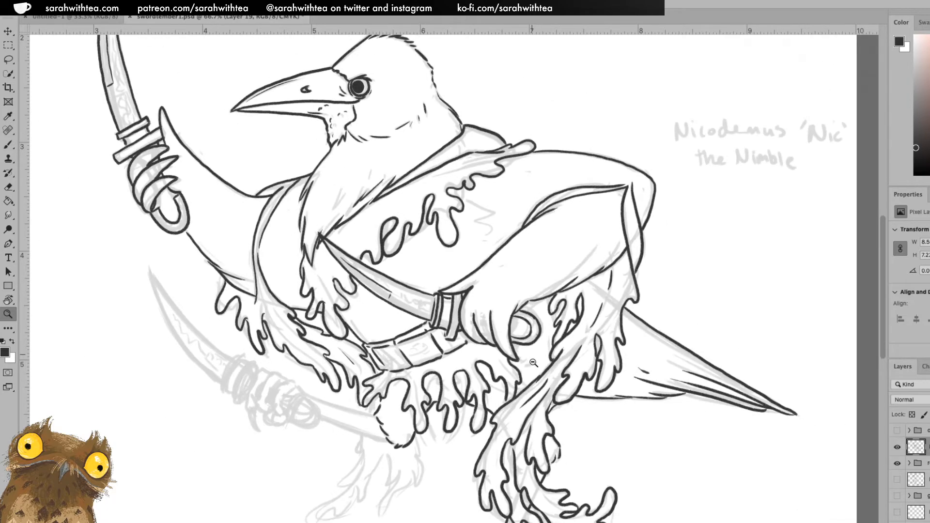
{"action": "left_click", "coordinate": [532, 354], "text": "alt"}
{"action": "left_click", "coordinate": [585, 388], "text": "alt"}
{"action": "key", "text": "ctrl+s"}
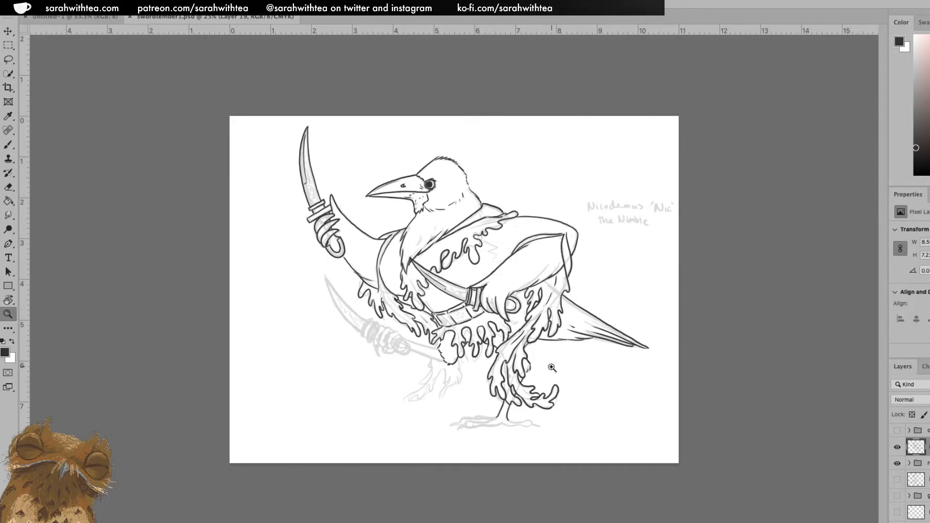
Ink the curled fingers and the claw of the sketched lower hand gripping the third dagger
{"action": "left_click", "coordinate": [408, 339]}
{"action": "left_click", "coordinate": [391, 372]}
{"action": "left_click", "coordinate": [370, 381]}
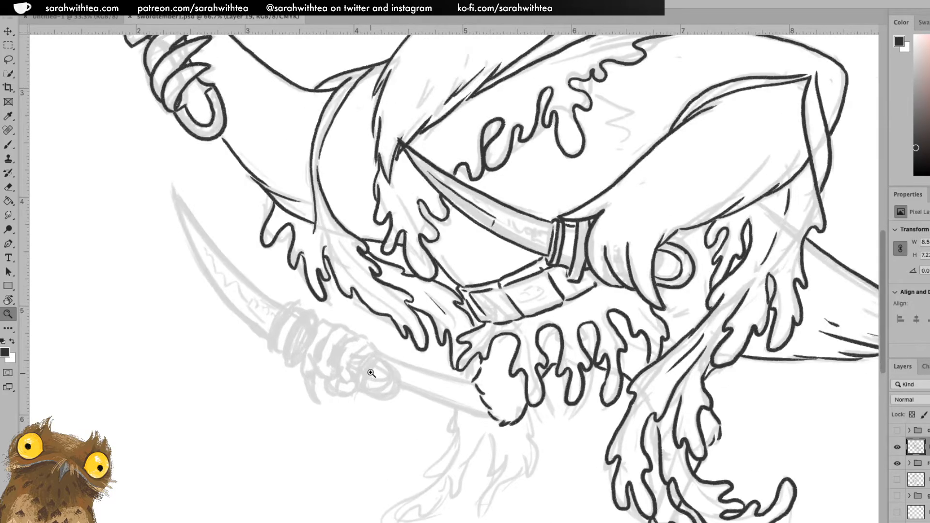
{"action": "left_click", "coordinate": [369, 371]}
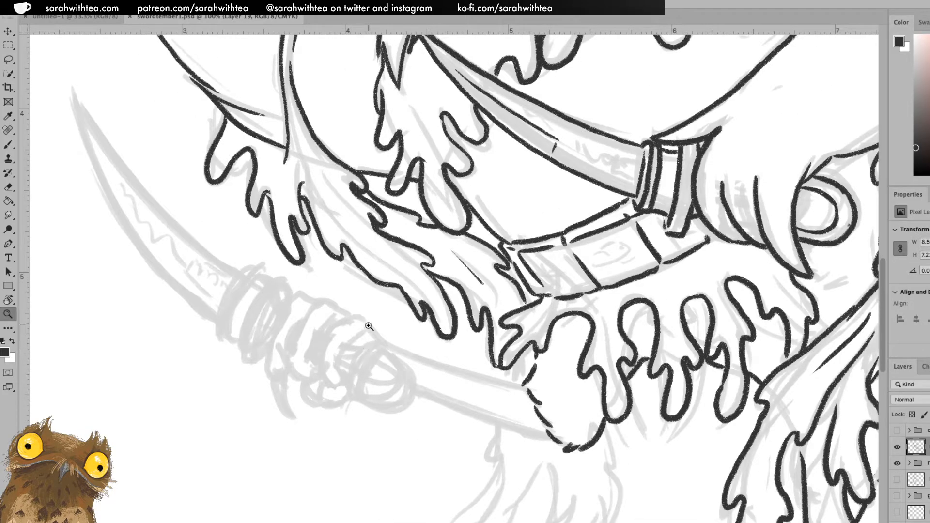
{"action": "key", "text": "b"}
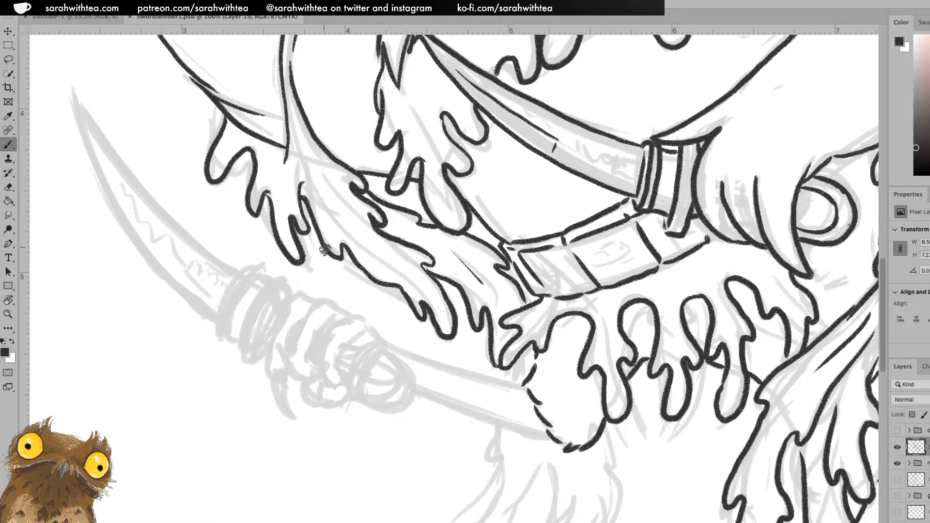
{"action": "mouse_move", "coordinate": [320, 302]}
{"action": "left_mouse_down"}
{"action": "mouse_move", "coordinate": [293, 295]}
{"action": "mouse_move", "coordinate": [266, 358]}
{"action": "mouse_move", "coordinate": [296, 420]}
{"action": "mouse_move", "coordinate": [280, 374]}
{"action": "left_mouse_up"}
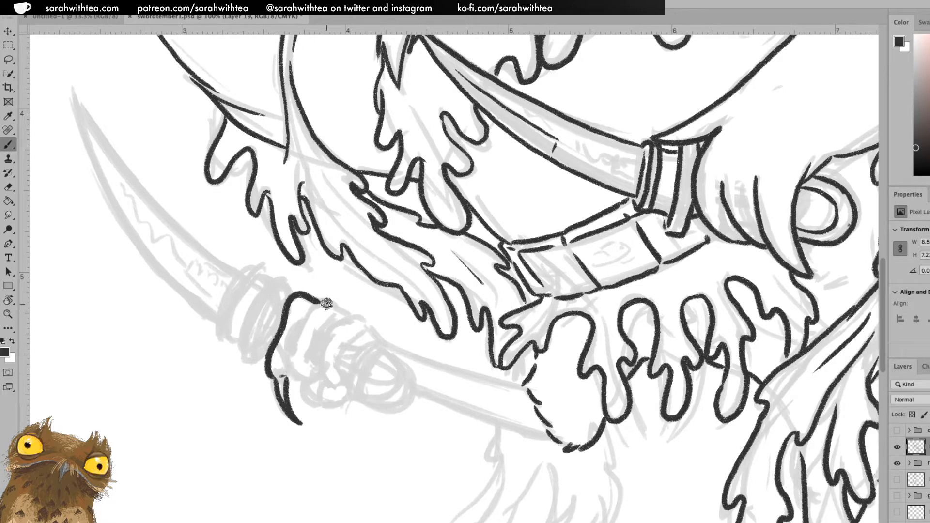
{"action": "mouse_move", "coordinate": [345, 311]}
{"action": "left_mouse_down"}
{"action": "mouse_move", "coordinate": [311, 307]}
{"action": "mouse_move", "coordinate": [292, 346]}
{"action": "mouse_move", "coordinate": [287, 363]}
{"action": "mouse_move", "coordinate": [304, 382]}
{"action": "left_mouse_up"}
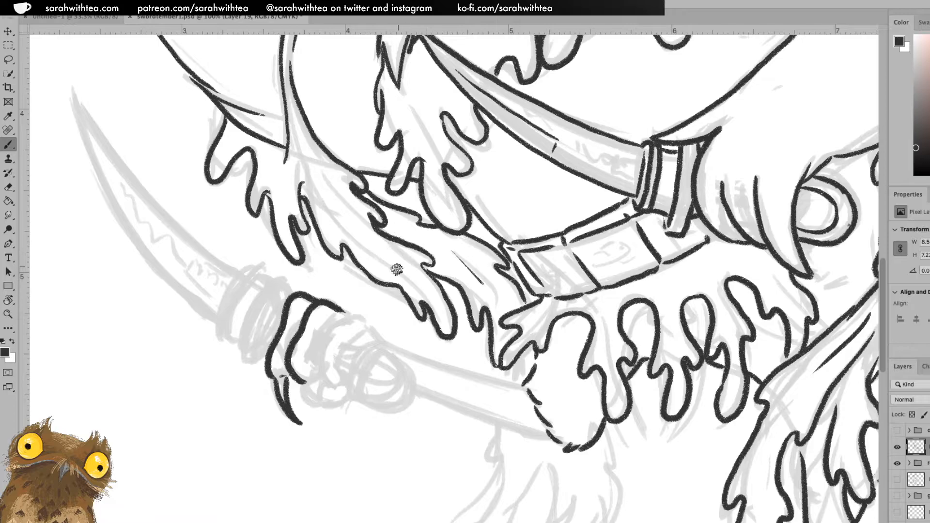
{"action": "mouse_move", "coordinate": [371, 323]}
{"action": "left_mouse_down"}
{"action": "mouse_move", "coordinate": [332, 321]}
{"action": "mouse_move", "coordinate": [322, 353]}
{"action": "mouse_move", "coordinate": [326, 388]}
{"action": "mouse_move", "coordinate": [340, 386]}
{"action": "mouse_move", "coordinate": [349, 349]}
{"action": "mouse_move", "coordinate": [371, 331]}
{"action": "mouse_move", "coordinate": [383, 339]}
{"action": "left_mouse_up"}
{"action": "left_click_drag", "start_coordinate": [321, 336], "coordinate": [314, 363]}
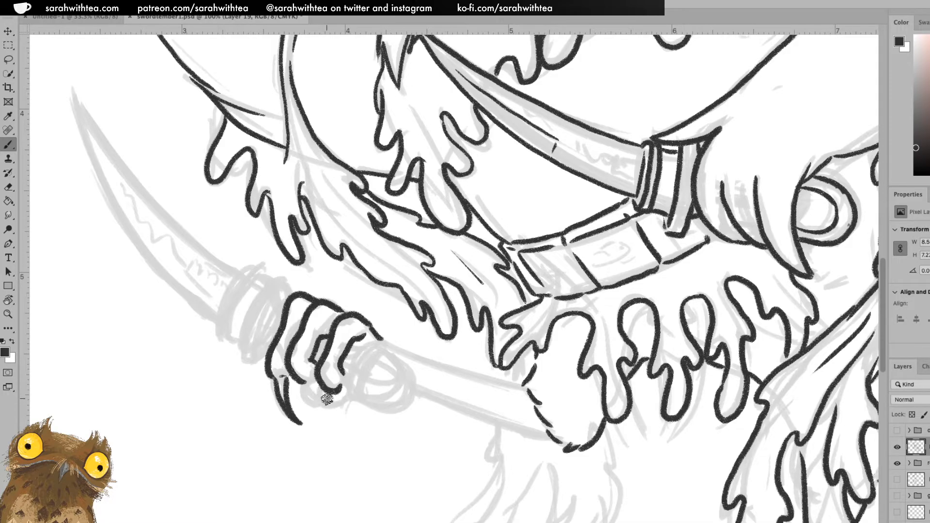
{"action": "mouse_move", "coordinate": [346, 370]}
{"action": "left_mouse_down"}
{"action": "mouse_move", "coordinate": [367, 388]}
{"action": "mouse_move", "coordinate": [403, 383]}
{"action": "mouse_move", "coordinate": [370, 396]}
{"action": "mouse_move", "coordinate": [338, 389]}
{"action": "mouse_move", "coordinate": [351, 389]}
{"action": "mouse_move", "coordinate": [350, 409]}
{"action": "mouse_move", "coordinate": [335, 412]}
{"action": "mouse_move", "coordinate": [343, 416]}
{"action": "mouse_move", "coordinate": [346, 401]}
{"action": "mouse_move", "coordinate": [332, 411]}
{"action": "mouse_move", "coordinate": [319, 390]}
{"action": "mouse_move", "coordinate": [319, 400]}
{"action": "mouse_move", "coordinate": [304, 396]}
{"action": "mouse_move", "coordinate": [300, 371]}
{"action": "mouse_move", "coordinate": [320, 392]}
{"action": "left_mouse_up"}
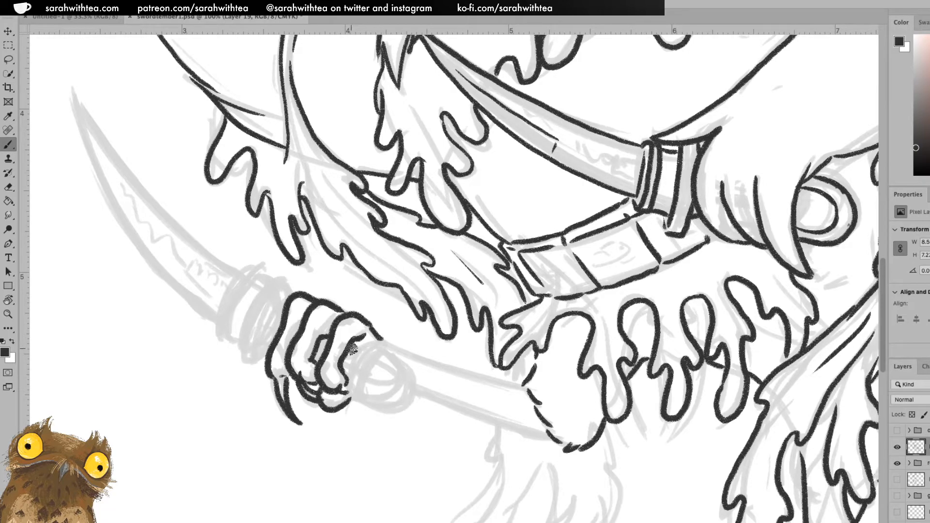
{"action": "left_click_drag", "start_coordinate": [350, 347], "coordinate": [377, 338]}
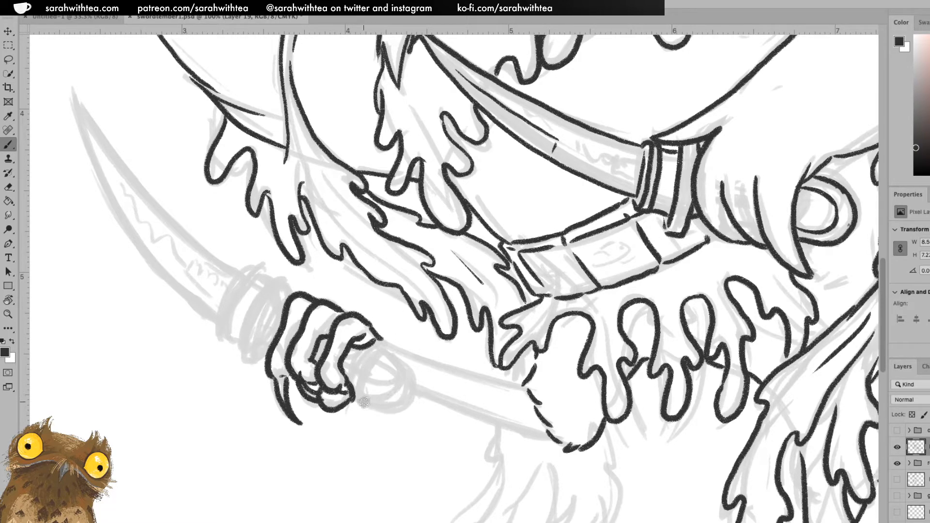
Ink the outer and inner outlines of the ring pommel below the lower hand's fingers
{"action": "mouse_move", "coordinate": [351, 403]}
{"action": "left_mouse_down"}
{"action": "mouse_move", "coordinate": [385, 411]}
{"action": "mouse_move", "coordinate": [417, 391]}
{"action": "mouse_move", "coordinate": [411, 369]}
{"action": "mouse_move", "coordinate": [374, 341]}
{"action": "left_mouse_up"}
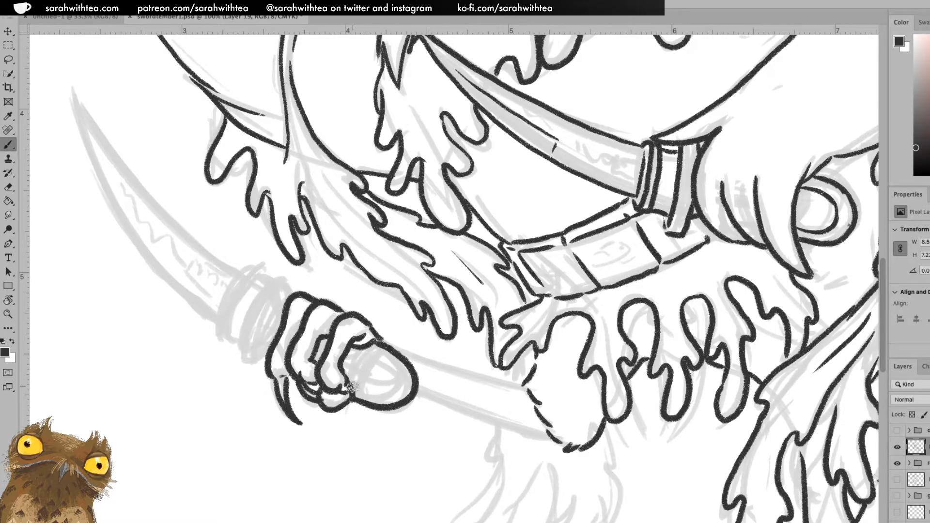
{"action": "mouse_move", "coordinate": [354, 385]}
{"action": "left_mouse_down"}
{"action": "mouse_move", "coordinate": [378, 393]}
{"action": "mouse_move", "coordinate": [400, 380]}
{"action": "mouse_move", "coordinate": [383, 346]}
{"action": "left_mouse_up"}
{"action": "mouse_move", "coordinate": [398, 396]}
{"action": "left_mouse_down"}
{"action": "mouse_move", "coordinate": [401, 364]}
{"action": "mouse_move", "coordinate": [410, 385]}
{"action": "left_mouse_up"}
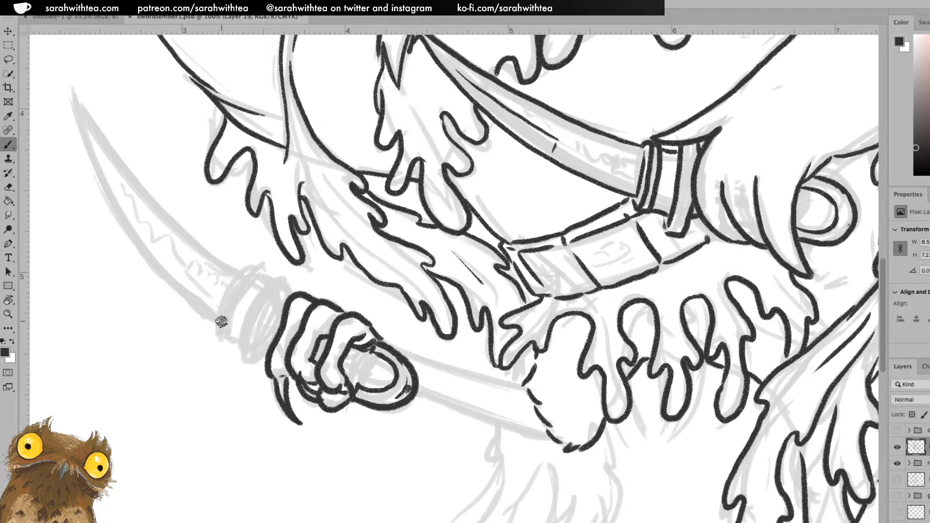
Ink the collar and rounded guard of the third dagger between the blade and the fingers
{"action": "mouse_move", "coordinate": [223, 334]}
{"action": "left_mouse_down"}
{"action": "mouse_move", "coordinate": [218, 311]}
{"action": "mouse_move", "coordinate": [244, 271]}
{"action": "left_mouse_up"}
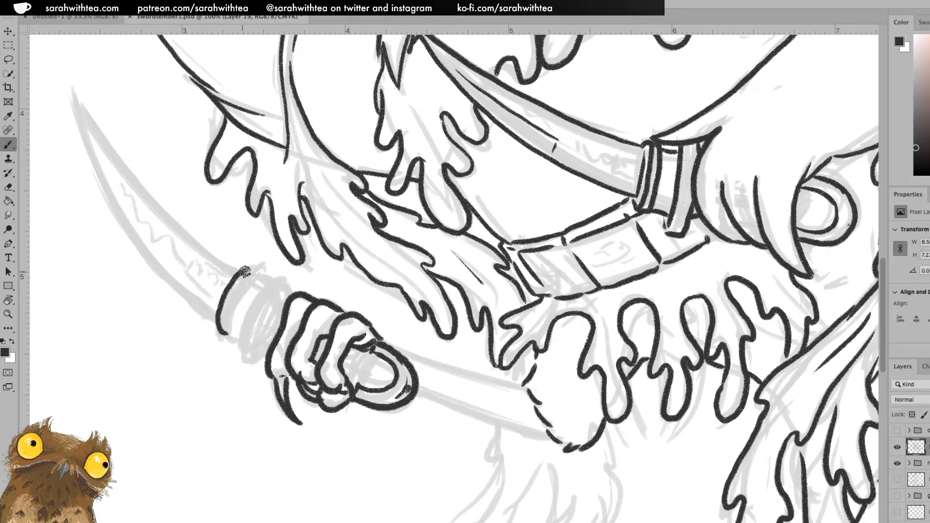
{"action": "mouse_move", "coordinate": [223, 331]}
{"action": "left_mouse_down"}
{"action": "mouse_move", "coordinate": [248, 267]}
{"action": "mouse_move", "coordinate": [268, 287]}
{"action": "left_mouse_up"}
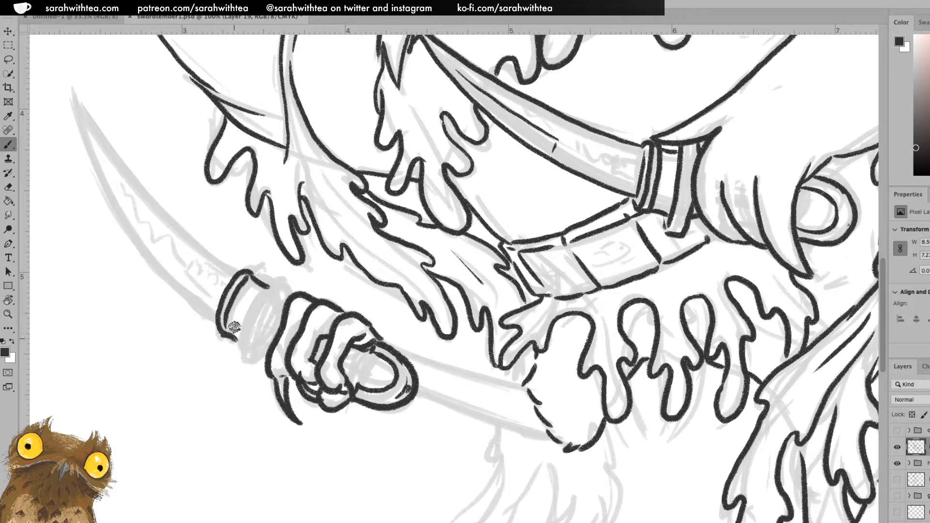
{"action": "mouse_move", "coordinate": [228, 333]}
{"action": "left_mouse_down"}
{"action": "mouse_move", "coordinate": [272, 363]}
{"action": "mouse_move", "coordinate": [247, 362]}
{"action": "mouse_move", "coordinate": [243, 332]}
{"action": "mouse_move", "coordinate": [290, 286]}
{"action": "left_mouse_up"}
{"action": "mouse_move", "coordinate": [255, 351]}
{"action": "left_mouse_down"}
{"action": "mouse_move", "coordinate": [250, 339]}
{"action": "mouse_move", "coordinate": [288, 288]}
{"action": "left_mouse_up"}
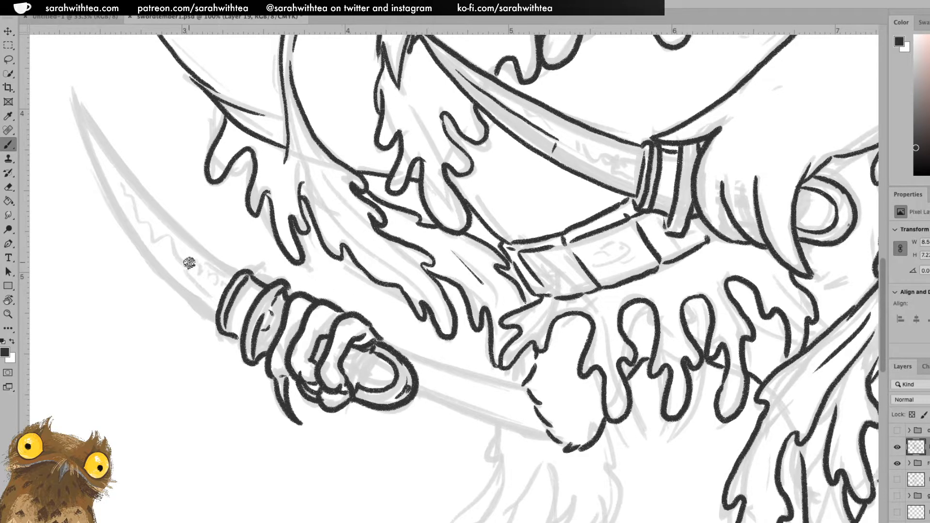
Rotate the canvas and ink both edges and the notched inner bevel line of the third dagger's blade
{"action": "mouse_move", "coordinate": [216, 319]}
{"action": "left_mouse_down"}
{"action": "mouse_move", "coordinate": [172, 288]}
{"action": "mouse_move", "coordinate": [125, 225]}
{"action": "left_mouse_up"}
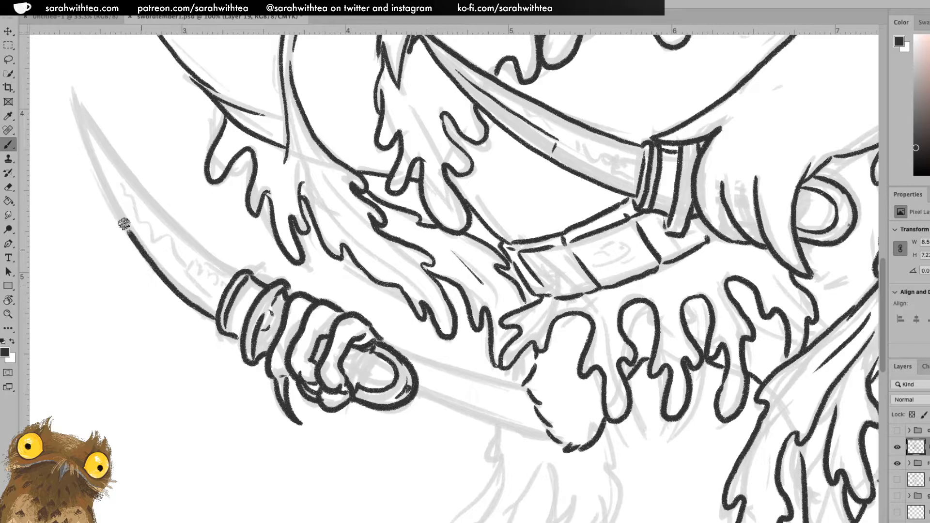
{"action": "key", "text": "ctrl+z"}
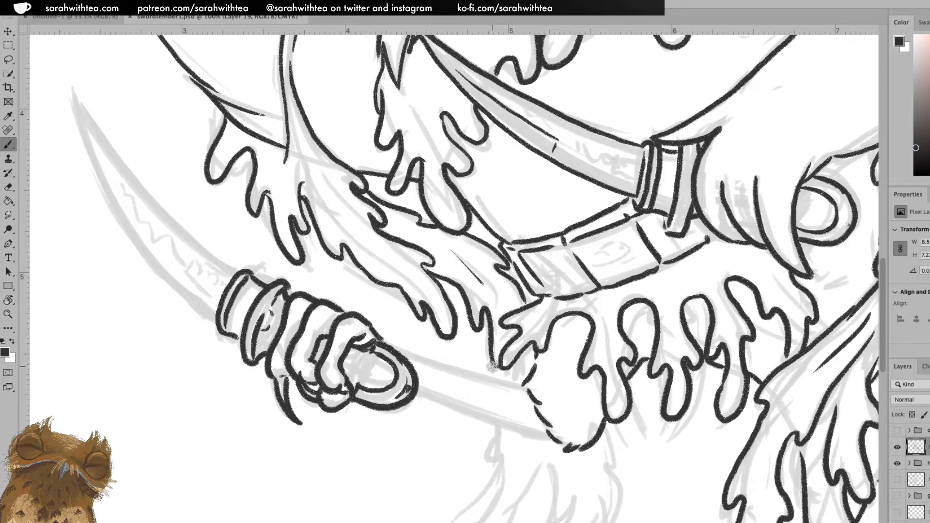
{"action": "key", "text": "r"}
{"action": "mouse_move", "coordinate": [364, 139]}
{"action": "left_mouse_down"}
{"action": "mouse_move", "coordinate": [484, 116]}
{"action": "mouse_move", "coordinate": [555, 141]}
{"action": "mouse_move", "coordinate": [535, 171]}
{"action": "mouse_move", "coordinate": [483, 411]}
{"action": "left_mouse_up"}
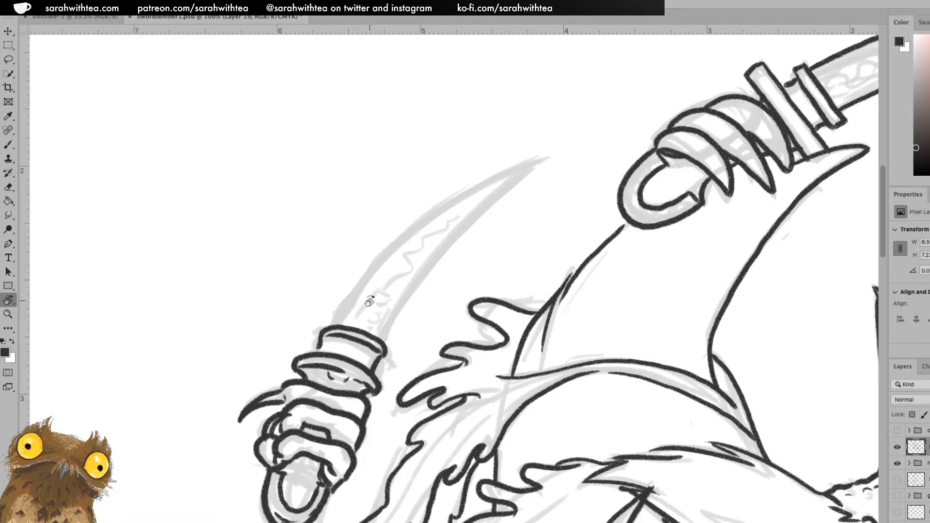
{"action": "key", "text": "b"}
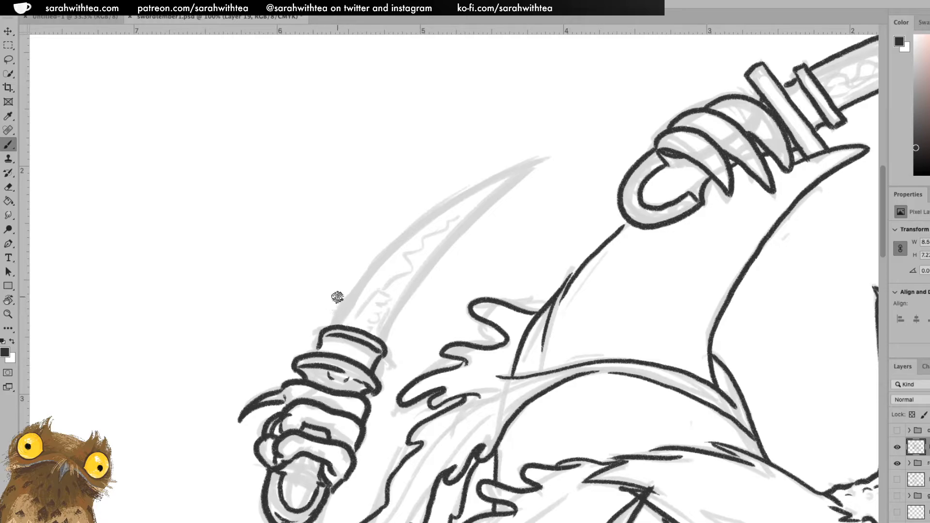
{"action": "mouse_move", "coordinate": [333, 324]}
{"action": "left_mouse_down"}
{"action": "mouse_move", "coordinate": [394, 242]}
{"action": "mouse_move", "coordinate": [456, 197]}
{"action": "mouse_move", "coordinate": [536, 161]}
{"action": "left_mouse_up"}
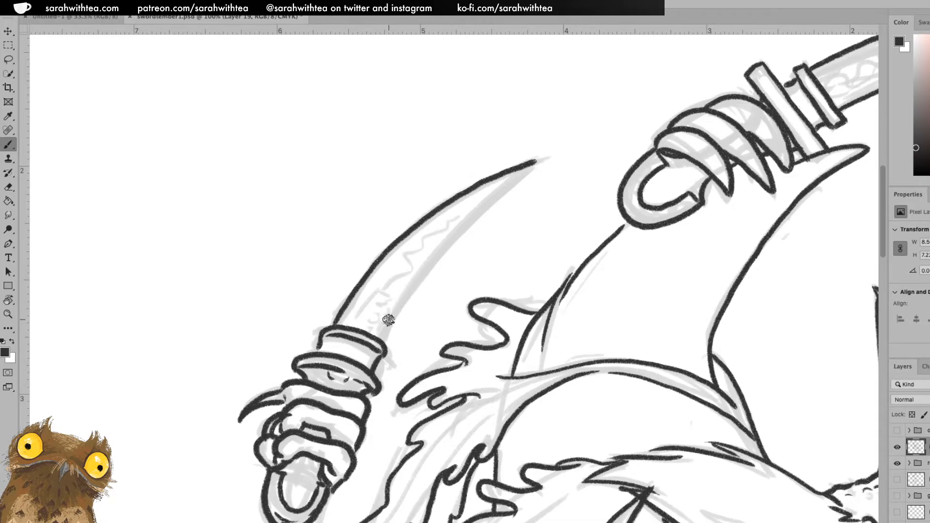
{"action": "mouse_move", "coordinate": [385, 339]}
{"action": "left_mouse_down"}
{"action": "mouse_move", "coordinate": [436, 251]}
{"action": "mouse_move", "coordinate": [518, 175]}
{"action": "left_mouse_up"}
{"action": "key", "text": "ctrl+z"}
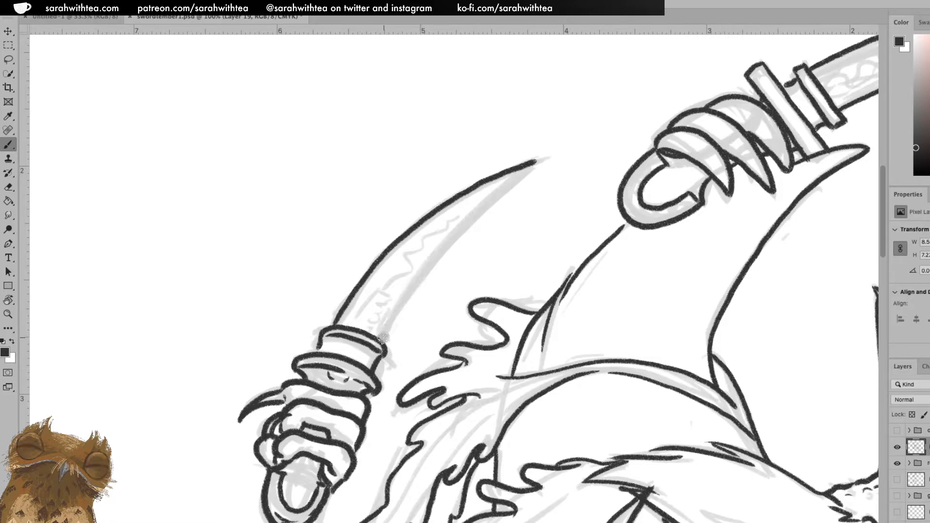
{"action": "mouse_move", "coordinate": [384, 333]}
{"action": "left_mouse_down"}
{"action": "mouse_move", "coordinate": [439, 252]}
{"action": "mouse_move", "coordinate": [535, 164]}
{"action": "left_mouse_up"}
{"action": "left_click_drag", "start_coordinate": [386, 267], "coordinate": [502, 179]}
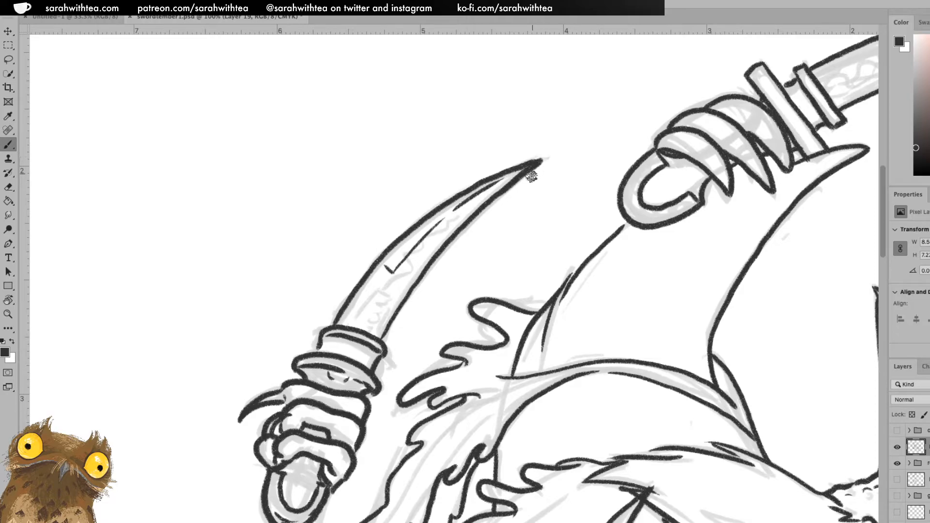
Ink the upper and lower edges of the forearm from the lower hand to the feathered tuft
{"action": "key", "text": "ctrl+shift+h"}
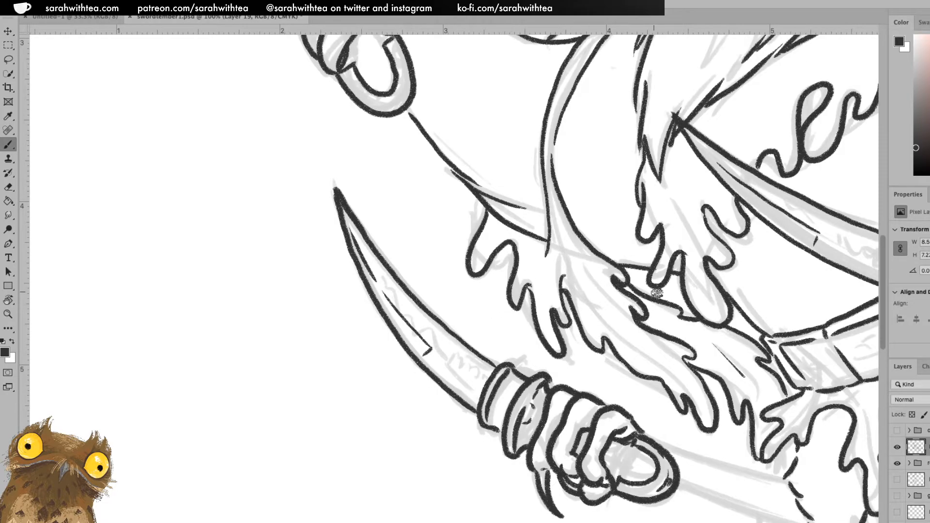
{"action": "scroll", "coordinate": [699, 345], "scroll_direction": "down", "scroll_amount": 5}
{"action": "scroll", "coordinate": [699, 345], "scroll_direction": "right", "scroll_amount": 5}
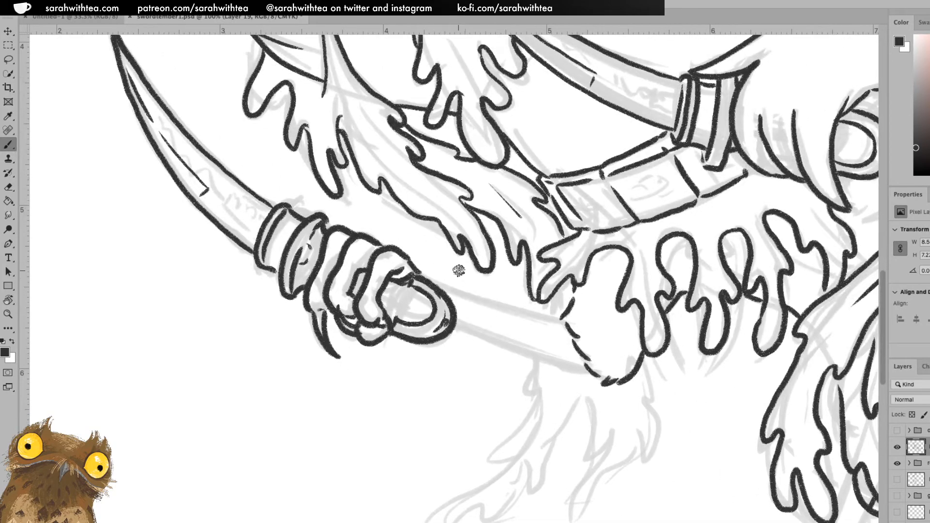
{"action": "left_click_drag", "start_coordinate": [419, 271], "coordinate": [565, 322]}
{"action": "left_click_drag", "start_coordinate": [453, 321], "coordinate": [593, 374]}
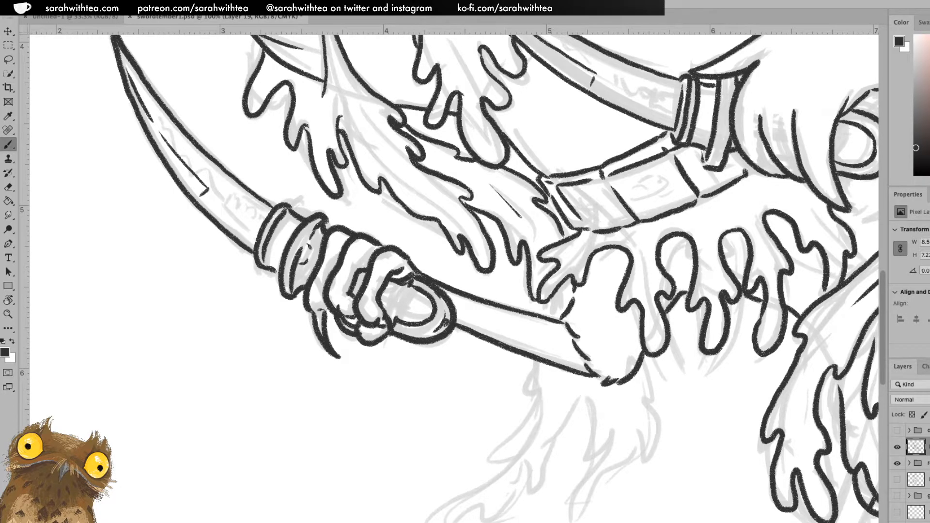
Switch to the browser and look through the Sweet Pea Gin product page of Dobsons Distillery
{"action": "left_click_drag", "start_coordinate": [0, 99], "coordinate": [596, 31]}
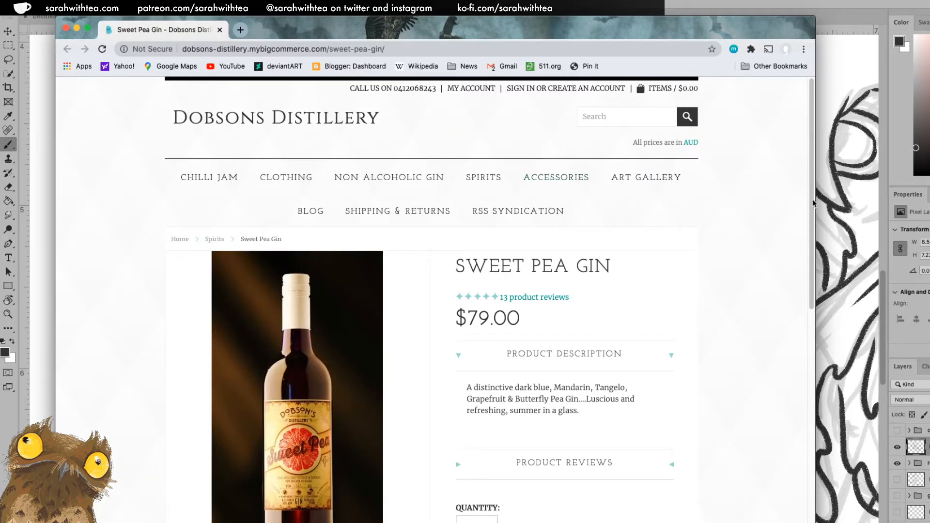
{"action": "scroll", "coordinate": [807, 209], "scroll_direction": "down", "scroll_amount": 1}
{"action": "left_click_drag", "start_coordinate": [808, 215], "coordinate": [776, 296]}
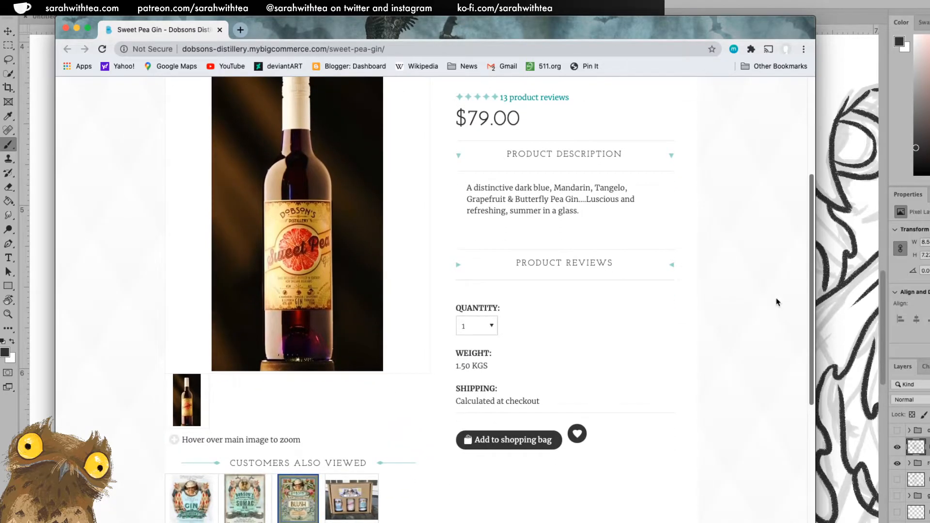
Look over the top of the Sweet Pea Gin product page, close it and return to the drawing in Photoshop
{"action": "scroll", "coordinate": [780, 296], "scroll_direction": "up", "scroll_amount": 2}
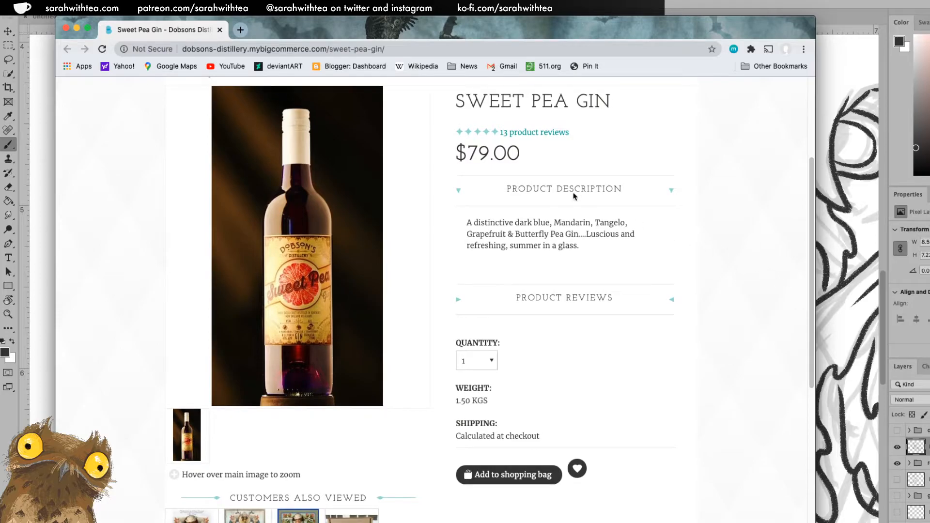
{"action": "left_click", "coordinate": [217, 30]}
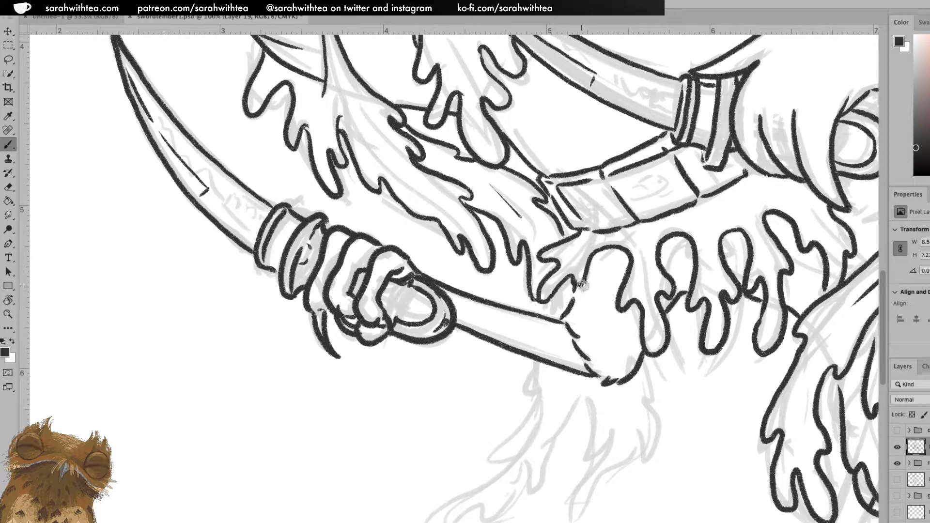
Ink the outline of the ragged, drooping feathers hanging below the tufted elbow of the lowest arm
{"action": "left_click_drag", "start_coordinate": [649, 354], "coordinate": [637, 279]}
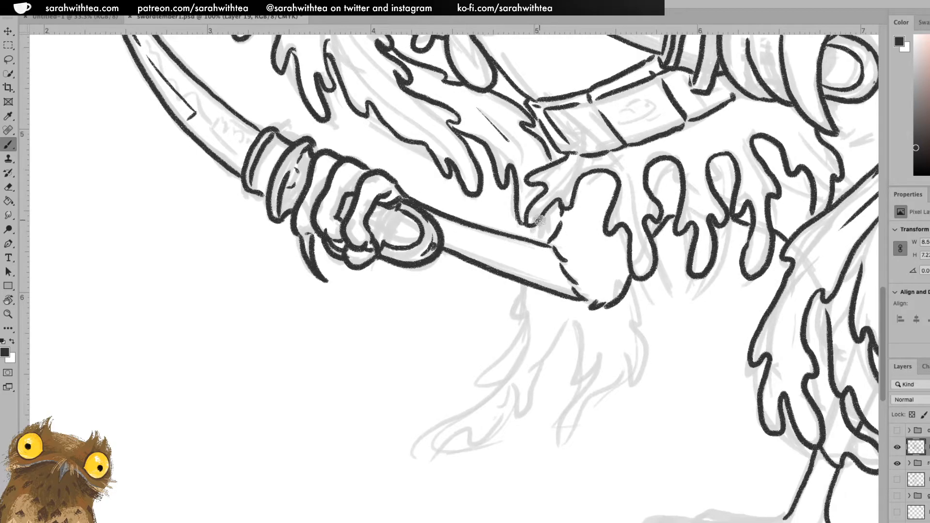
{"action": "mouse_move", "coordinate": [524, 285]}
{"action": "left_mouse_down"}
{"action": "mouse_move", "coordinate": [514, 318]}
{"action": "mouse_move", "coordinate": [527, 320]}
{"action": "left_mouse_up"}
{"action": "mouse_move", "coordinate": [528, 317]}
{"action": "left_mouse_down"}
{"action": "mouse_move", "coordinate": [480, 383]}
{"action": "mouse_move", "coordinate": [503, 387]}
{"action": "mouse_move", "coordinate": [484, 410]}
{"action": "mouse_move", "coordinate": [502, 389]}
{"action": "mouse_move", "coordinate": [415, 452]}
{"action": "mouse_move", "coordinate": [491, 439]}
{"action": "mouse_move", "coordinate": [507, 405]}
{"action": "mouse_move", "coordinate": [519, 402]}
{"action": "mouse_move", "coordinate": [515, 416]}
{"action": "mouse_move", "coordinate": [534, 405]}
{"action": "mouse_move", "coordinate": [537, 369]}
{"action": "mouse_move", "coordinate": [574, 322]}
{"action": "mouse_move", "coordinate": [566, 372]}
{"action": "mouse_move", "coordinate": [593, 364]}
{"action": "mouse_move", "coordinate": [558, 420]}
{"action": "mouse_move", "coordinate": [563, 455]}
{"action": "mouse_move", "coordinate": [580, 407]}
{"action": "mouse_move", "coordinate": [606, 388]}
{"action": "mouse_move", "coordinate": [620, 353]}
{"action": "mouse_move", "coordinate": [638, 380]}
{"action": "mouse_move", "coordinate": [647, 346]}
{"action": "mouse_move", "coordinate": [629, 325]}
{"action": "mouse_move", "coordinate": [628, 280]}
{"action": "left_mouse_up"}
{"action": "key", "text": "super+z"}
{"action": "key", "text": "super+z"}
{"action": "key", "text": "super+z"}
{"action": "key", "text": "super+z"}
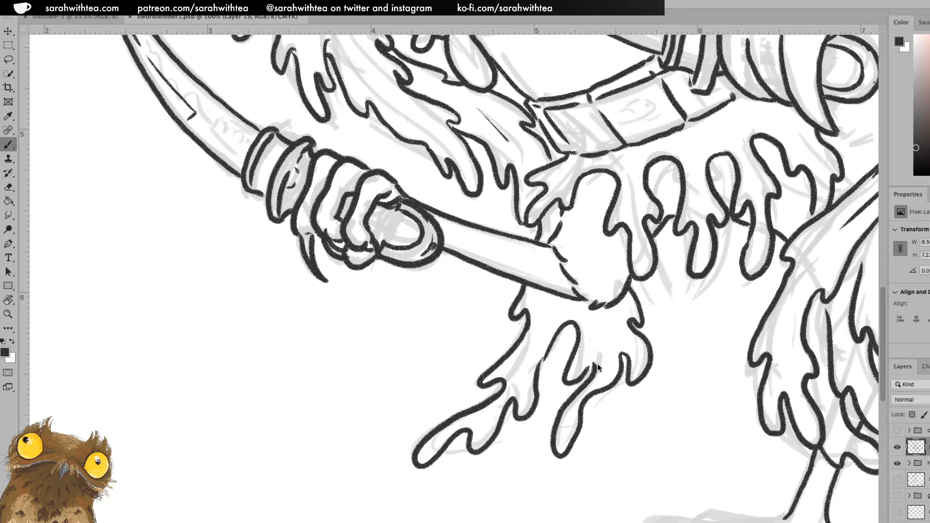
Ink the long front toe of the bird's foot and its curved claw over the sketch
{"action": "left_click_drag", "start_coordinate": [652, 357], "coordinate": [501, 146]}
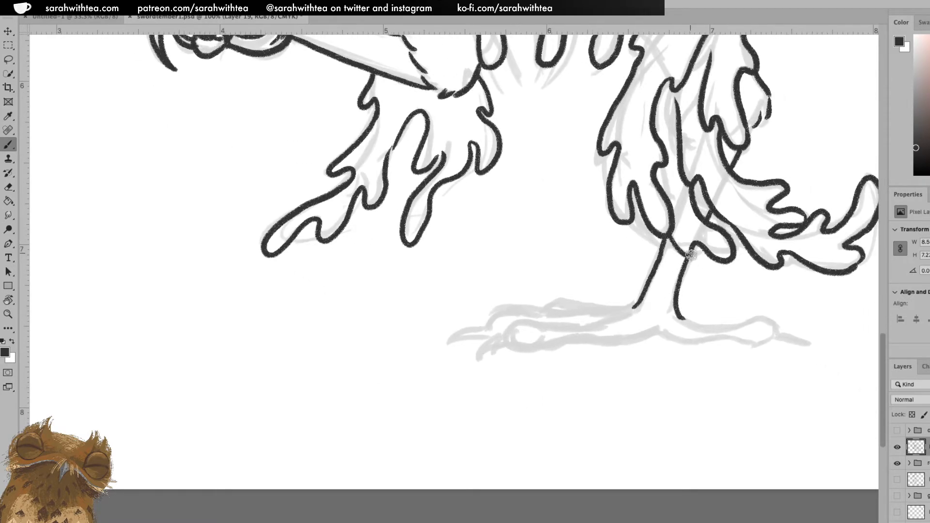
{"action": "mouse_move", "coordinate": [649, 337]}
{"action": "left_mouse_down"}
{"action": "mouse_move", "coordinate": [580, 340]}
{"action": "mouse_move", "coordinate": [536, 353]}
{"action": "mouse_move", "coordinate": [514, 350]}
{"action": "mouse_move", "coordinate": [509, 339]}
{"action": "mouse_move", "coordinate": [523, 322]}
{"action": "mouse_move", "coordinate": [615, 318]}
{"action": "left_mouse_up"}
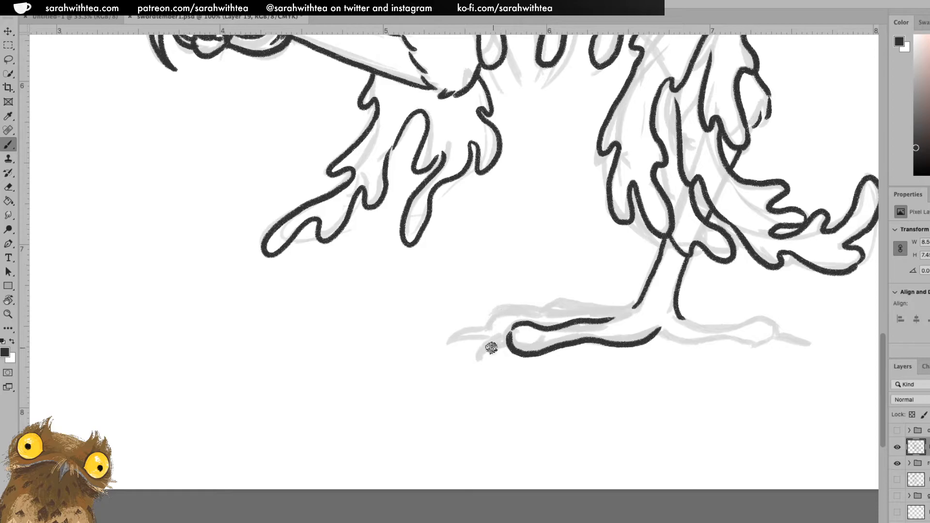
{"action": "mouse_move", "coordinate": [512, 330]}
{"action": "left_mouse_down"}
{"action": "mouse_move", "coordinate": [483, 355]}
{"action": "mouse_move", "coordinate": [509, 345]}
{"action": "left_mouse_up"}
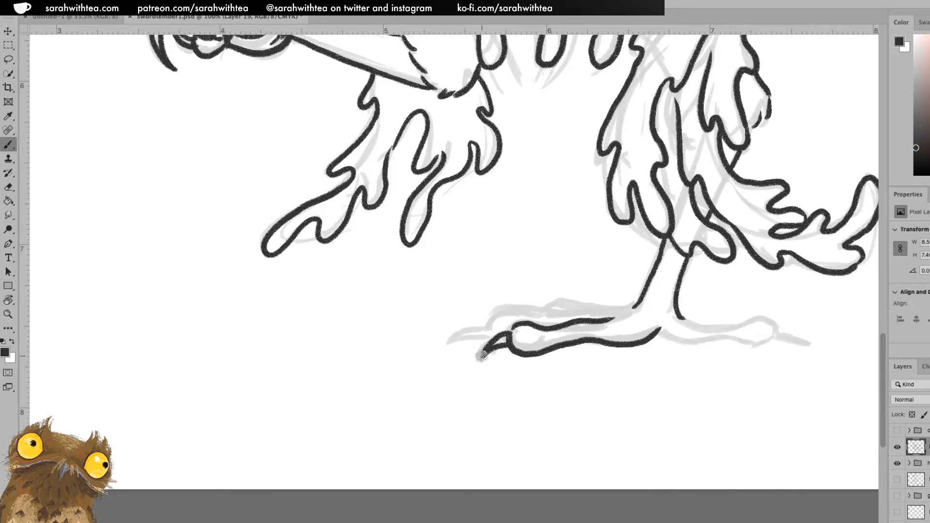
{"action": "key", "text": "super+z"}
{"action": "key", "text": "super+z"}
{"action": "mouse_move", "coordinate": [510, 331]}
{"action": "left_mouse_down"}
{"action": "mouse_move", "coordinate": [486, 340]}
{"action": "mouse_move", "coordinate": [472, 363]}
{"action": "mouse_move", "coordinate": [510, 338]}
{"action": "mouse_move", "coordinate": [481, 323]}
{"action": "mouse_move", "coordinate": [445, 348]}
{"action": "mouse_move", "coordinate": [493, 329]}
{"action": "mouse_move", "coordinate": [505, 312]}
{"action": "mouse_move", "coordinate": [541, 310]}
{"action": "left_mouse_up"}
{"action": "key", "text": "ctrl+z"}
Ink the two partly hidden toes behind the front toe and the back toe with its claw
{"action": "mouse_move", "coordinate": [488, 333]}
{"action": "left_mouse_down"}
{"action": "mouse_move", "coordinate": [492, 318]}
{"action": "mouse_move", "coordinate": [598, 305]}
{"action": "left_mouse_up"}
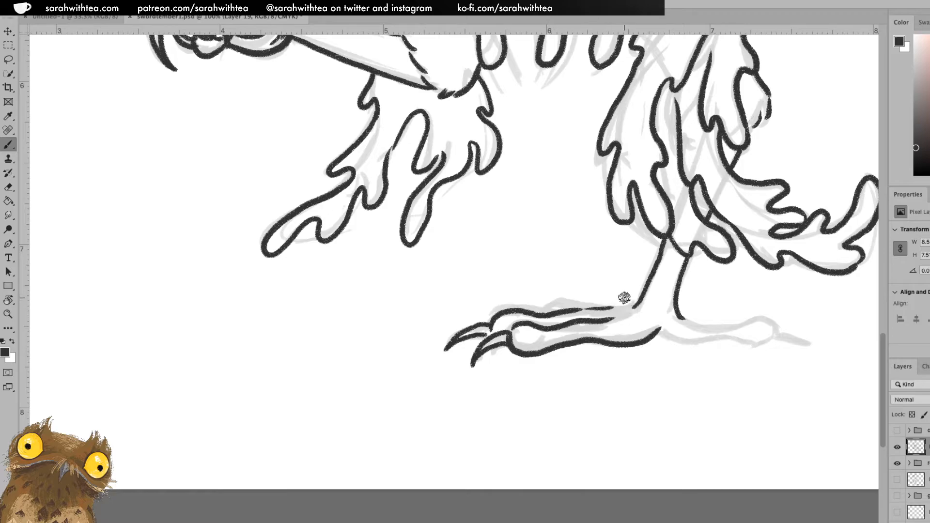
{"action": "left_click_drag", "start_coordinate": [538, 310], "coordinate": [640, 299]}
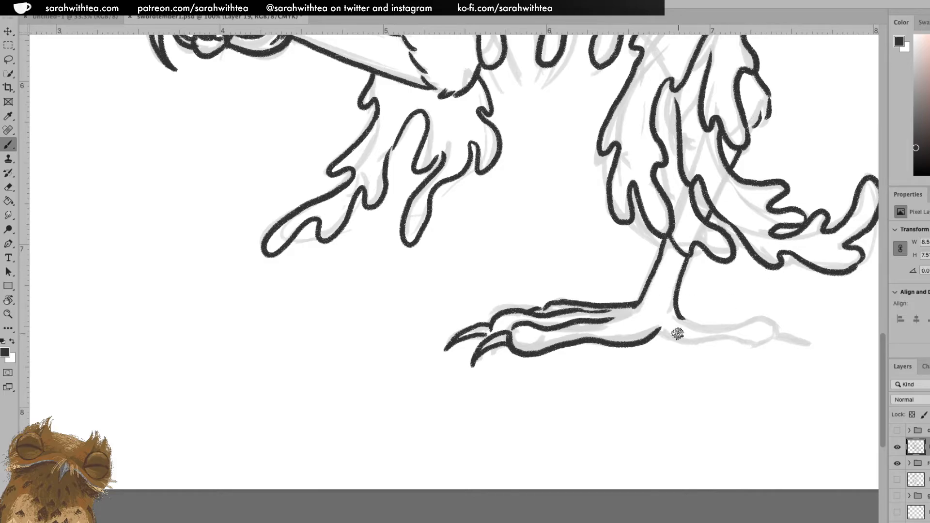
{"action": "mouse_move", "coordinate": [660, 329]}
{"action": "left_mouse_down"}
{"action": "mouse_move", "coordinate": [696, 343]}
{"action": "mouse_move", "coordinate": [775, 334]}
{"action": "left_mouse_up"}
{"action": "mouse_move", "coordinate": [679, 317]}
{"action": "left_mouse_down"}
{"action": "mouse_move", "coordinate": [767, 317]}
{"action": "mouse_move", "coordinate": [811, 343]}
{"action": "mouse_move", "coordinate": [773, 335]}
{"action": "mouse_move", "coordinate": [812, 345]}
{"action": "left_mouse_up"}
Ink a scrolling engraved ornament with small triangles and leaf shapes on the raised dagger's blade just above the guard
{"action": "key", "text": "z"}
{"action": "left_click", "coordinate": [664, 374], "text": "alt"}
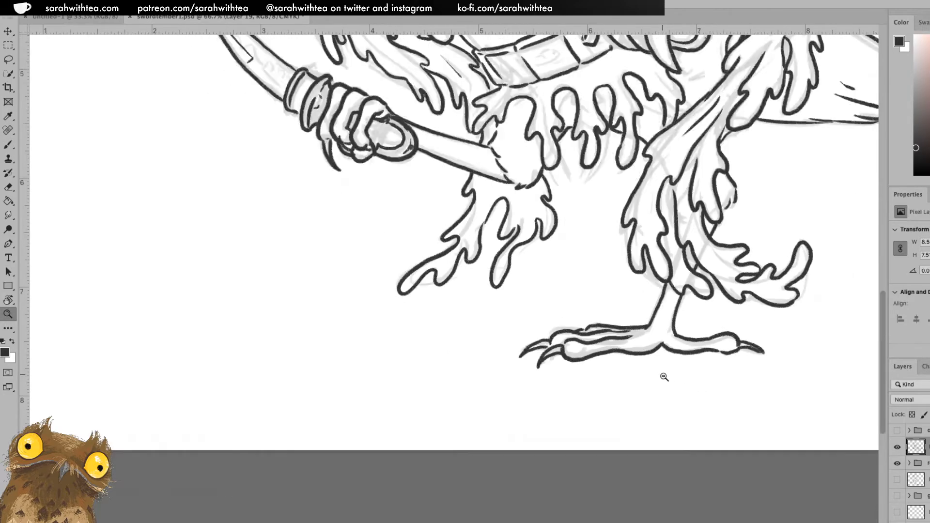
{"action": "left_click", "coordinate": [662, 376], "text": "alt"}
{"action": "left_click", "coordinate": [672, 392], "text": "alt"}
{"action": "left_click", "coordinate": [673, 392], "text": "alt"}
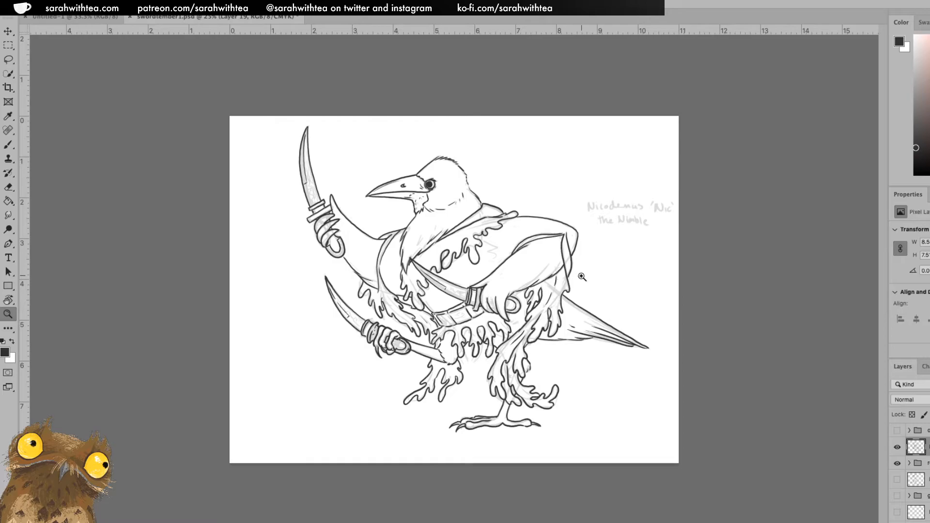
{"action": "left_click", "coordinate": [397, 232]}
{"action": "left_click", "coordinate": [339, 193]}
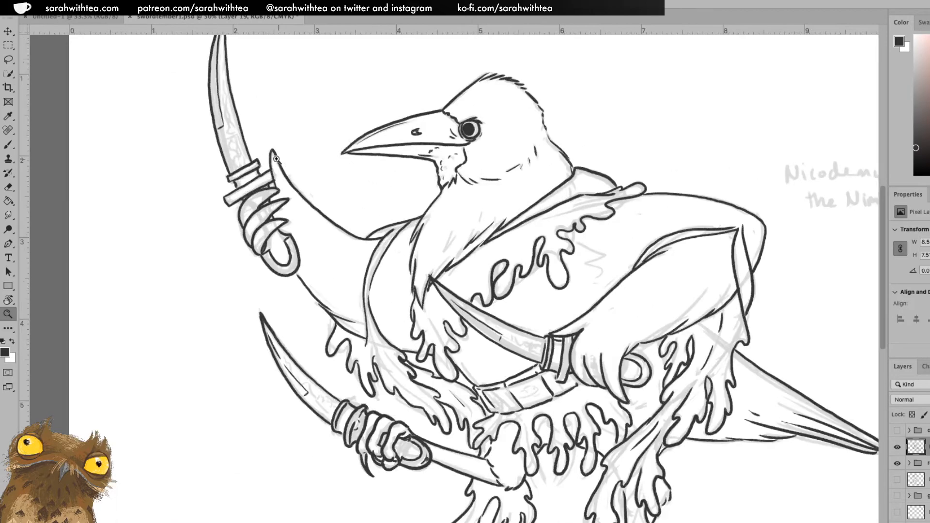
{"action": "left_click", "coordinate": [240, 146]}
{"action": "left_click", "coordinate": [243, 142]}
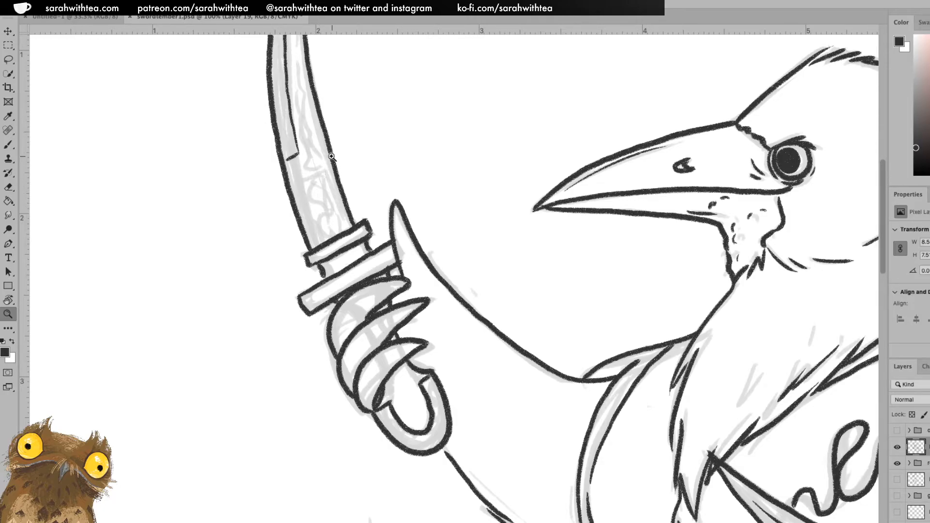
{"action": "key", "text": "b"}
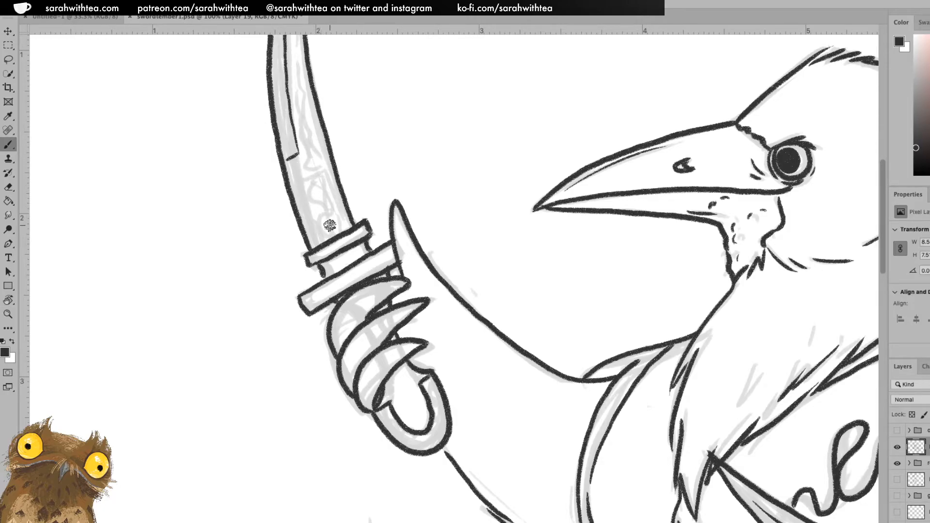
{"action": "mouse_move", "coordinate": [338, 226]}
{"action": "left_mouse_down"}
{"action": "mouse_move", "coordinate": [319, 196]}
{"action": "mouse_move", "coordinate": [330, 221]}
{"action": "mouse_move", "coordinate": [300, 167]}
{"action": "mouse_move", "coordinate": [308, 159]}
{"action": "mouse_move", "coordinate": [319, 187]}
{"action": "mouse_move", "coordinate": [305, 201]}
{"action": "mouse_move", "coordinate": [332, 191]}
{"action": "left_mouse_up"}
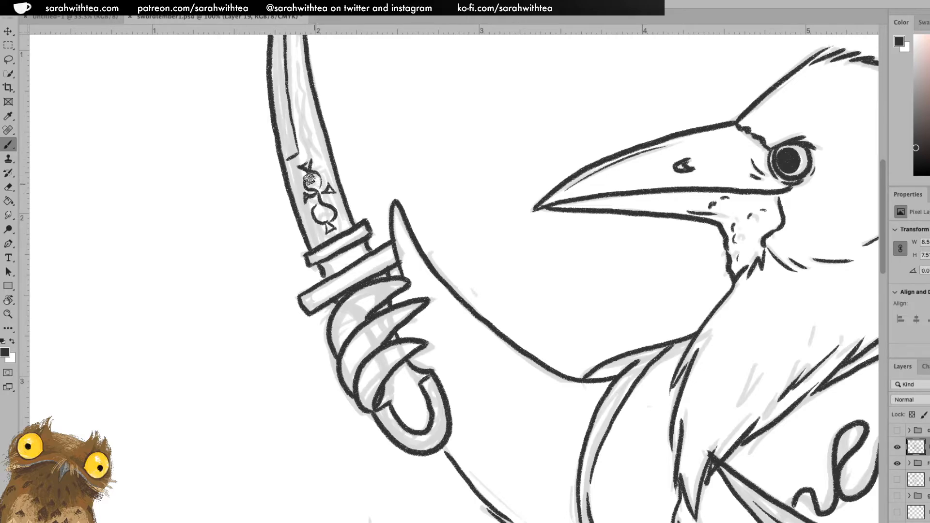
{"action": "left_click", "coordinate": [312, 180]}
{"action": "mouse_move", "coordinate": [310, 180]}
{"action": "left_mouse_down"}
{"action": "mouse_move", "coordinate": [301, 187]}
{"action": "mouse_move", "coordinate": [326, 170]}
{"action": "left_mouse_up"}
{"action": "mouse_move", "coordinate": [316, 211]}
{"action": "left_mouse_down"}
{"action": "mouse_move", "coordinate": [338, 216]}
{"action": "mouse_move", "coordinate": [326, 241]}
{"action": "mouse_move", "coordinate": [312, 237]}
{"action": "mouse_move", "coordinate": [330, 224]}
{"action": "left_mouse_up"}
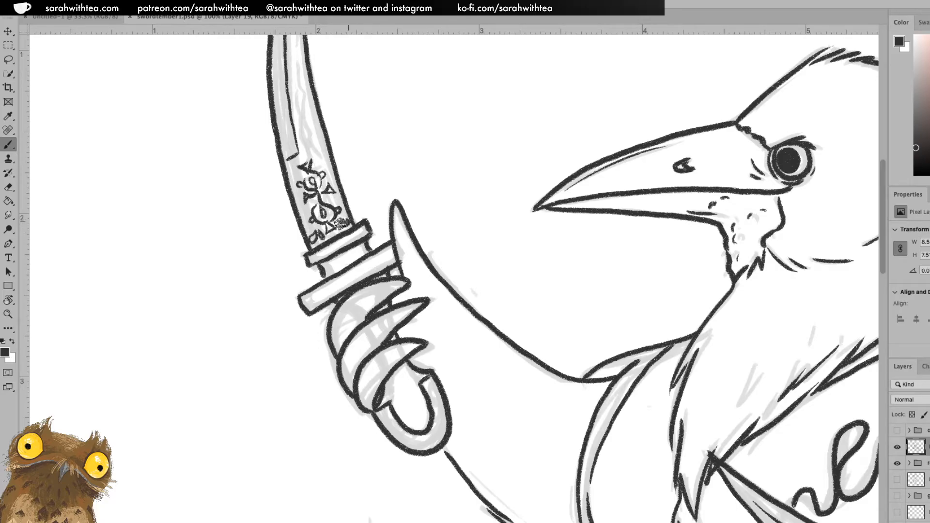
{"action": "left_click_drag", "start_coordinate": [294, 166], "coordinate": [319, 158]}
Continue the engraving up the raised dagger's blade with a narrow trail of curls, dots and small triangles beside the bevel line
{"action": "mouse_move", "coordinate": [341, 92]}
{"action": "left_mouse_down"}
{"action": "mouse_move", "coordinate": [375, 145]}
{"action": "mouse_move", "coordinate": [482, 255]}
{"action": "left_mouse_up"}
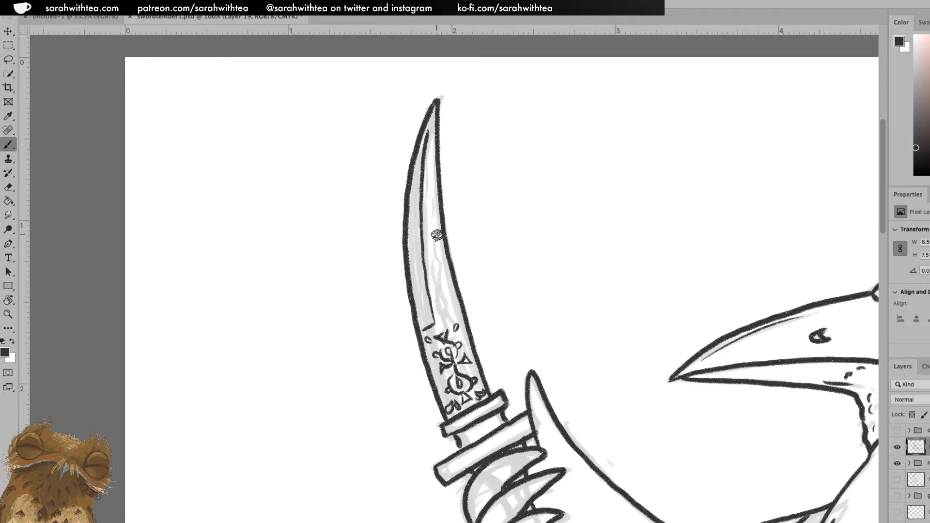
{"action": "mouse_move", "coordinate": [431, 211]}
{"action": "left_mouse_down"}
{"action": "mouse_move", "coordinate": [432, 237]}
{"action": "mouse_move", "coordinate": [426, 212]}
{"action": "mouse_move", "coordinate": [447, 314]}
{"action": "mouse_move", "coordinate": [443, 295]}
{"action": "left_mouse_up"}
{"action": "left_click", "coordinate": [428, 238]}
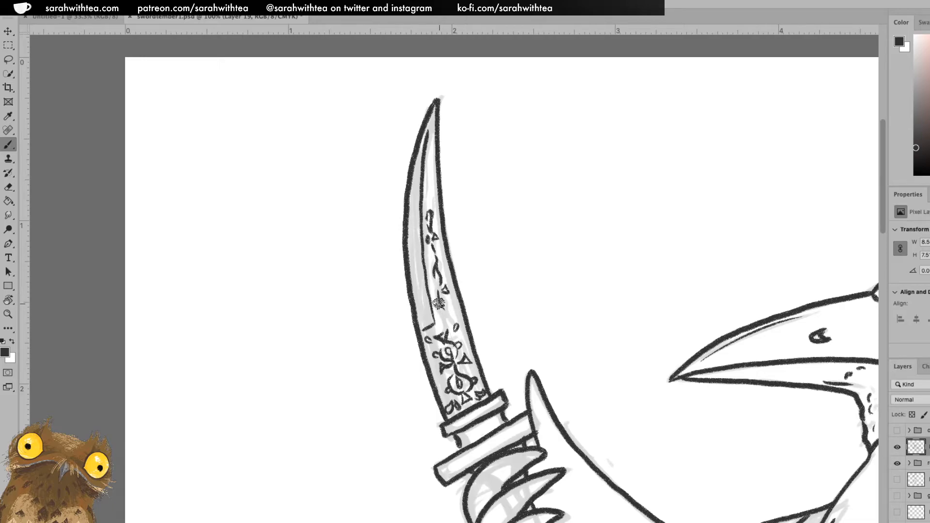
{"action": "mouse_move", "coordinate": [433, 255]}
{"action": "left_mouse_down"}
{"action": "mouse_move", "coordinate": [448, 324]}
{"action": "mouse_move", "coordinate": [449, 312]}
{"action": "left_mouse_up"}
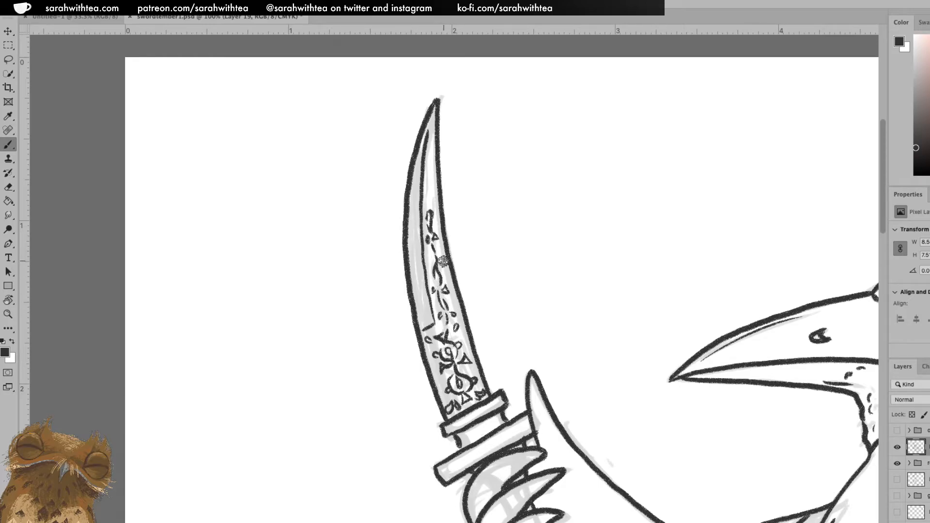
{"action": "left_click", "coordinate": [429, 195]}
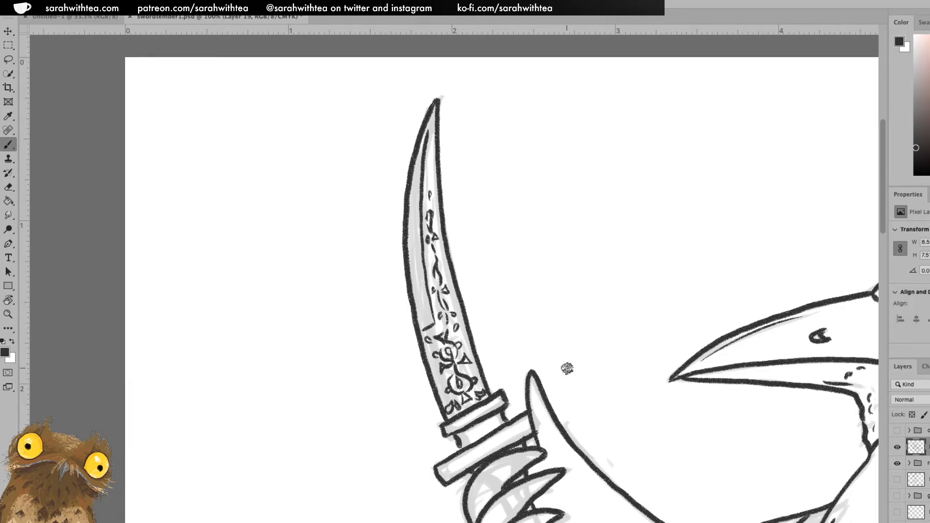
Decorate the raised dagger's rounded pommel rim with scrolls and triangles, and hatch the grip inside it
{"action": "mouse_move", "coordinate": [574, 418]}
{"action": "left_mouse_down"}
{"action": "mouse_move", "coordinate": [502, 232]}
{"action": "mouse_move", "coordinate": [420, 139]}
{"action": "left_mouse_up"}
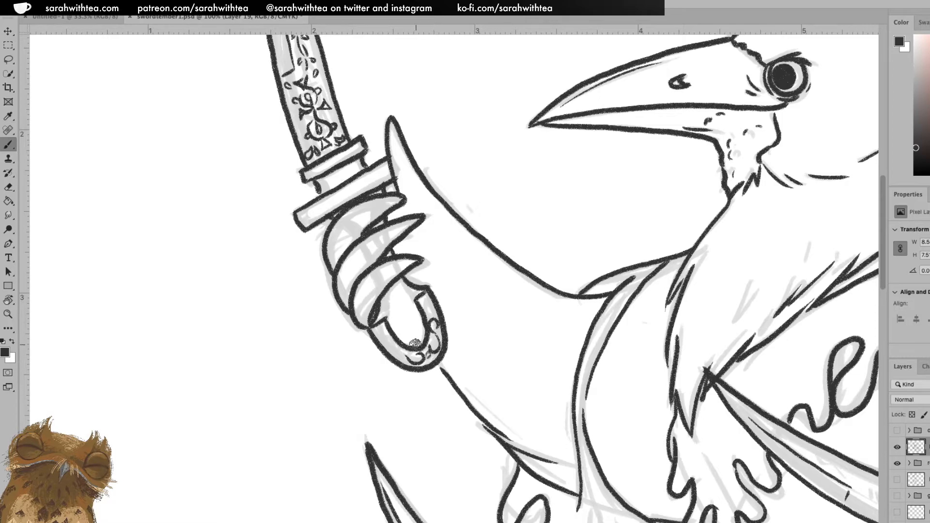
{"action": "left_click_drag", "start_coordinate": [401, 356], "coordinate": [395, 348]}
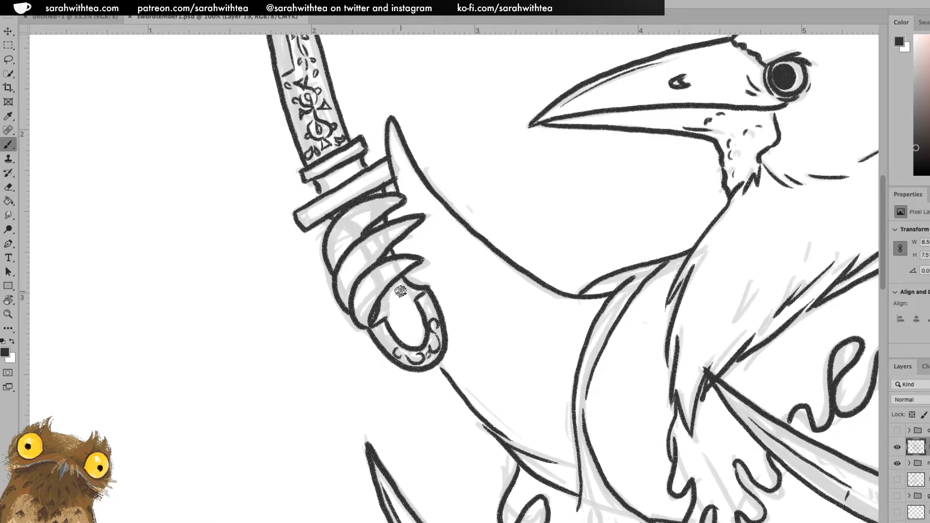
{"action": "left_click_drag", "start_coordinate": [378, 329], "coordinate": [388, 341]}
{"action": "left_click_drag", "start_coordinate": [422, 300], "coordinate": [426, 305]}
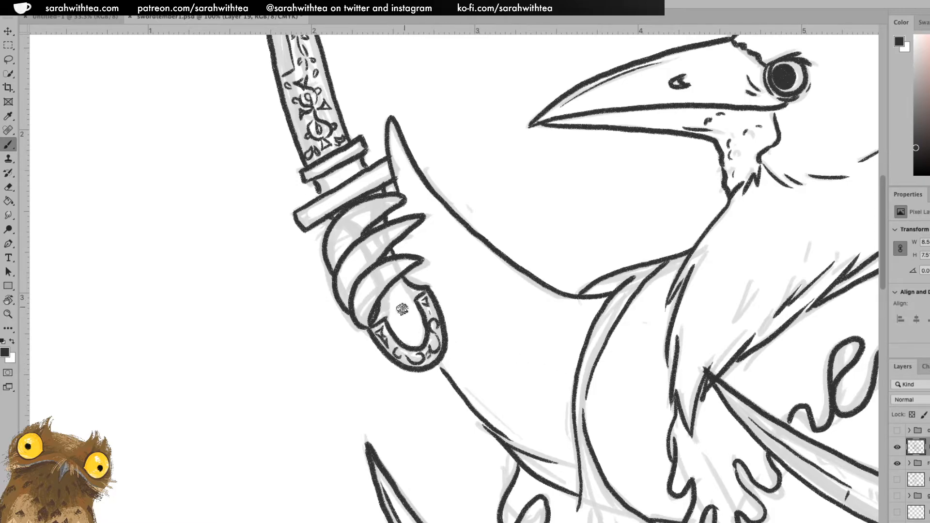
{"action": "mouse_move", "coordinate": [392, 295]}
{"action": "left_mouse_down"}
{"action": "mouse_move", "coordinate": [398, 322]}
{"action": "mouse_move", "coordinate": [410, 319]}
{"action": "left_mouse_up"}
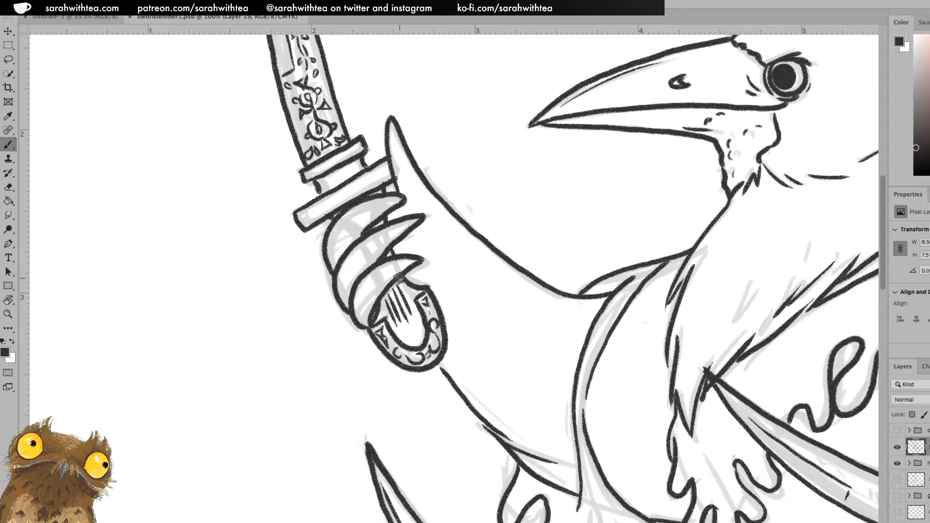
Ink parallel hatching lines on the grip of the lower dagger between the fingers and inside the pommel
{"action": "key", "text": "z"}
{"action": "left_click", "coordinate": [477, 365], "text": "alt"}
{"action": "left_click", "coordinate": [477, 366], "text": "alt"}
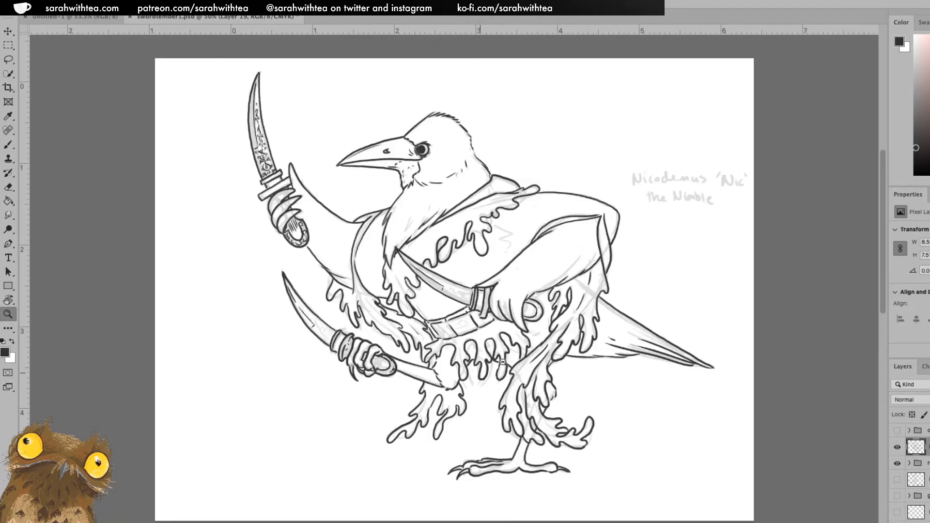
{"action": "left_click", "coordinate": [377, 355]}
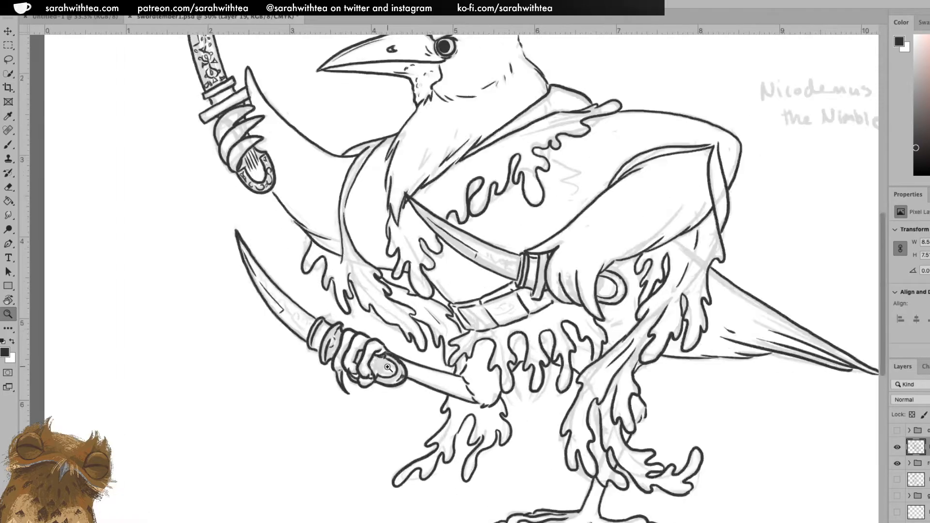
{"action": "left_click", "coordinate": [378, 357]}
{"action": "key", "text": "b"}
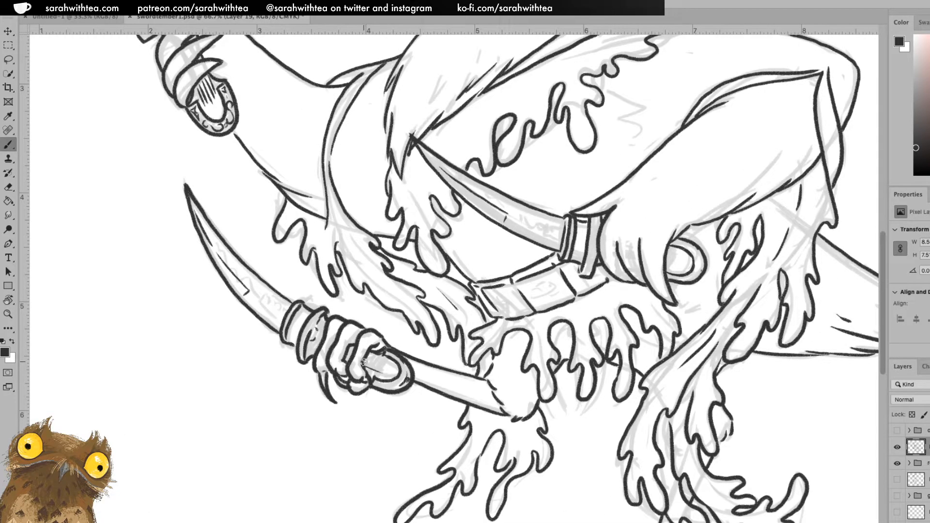
{"action": "left_click_drag", "start_coordinate": [368, 361], "coordinate": [389, 368]}
Ink small scroll ornaments around the pommel rim of the lower dagger
{"action": "key", "text": "z"}
{"action": "left_click", "coordinate": [423, 375]}
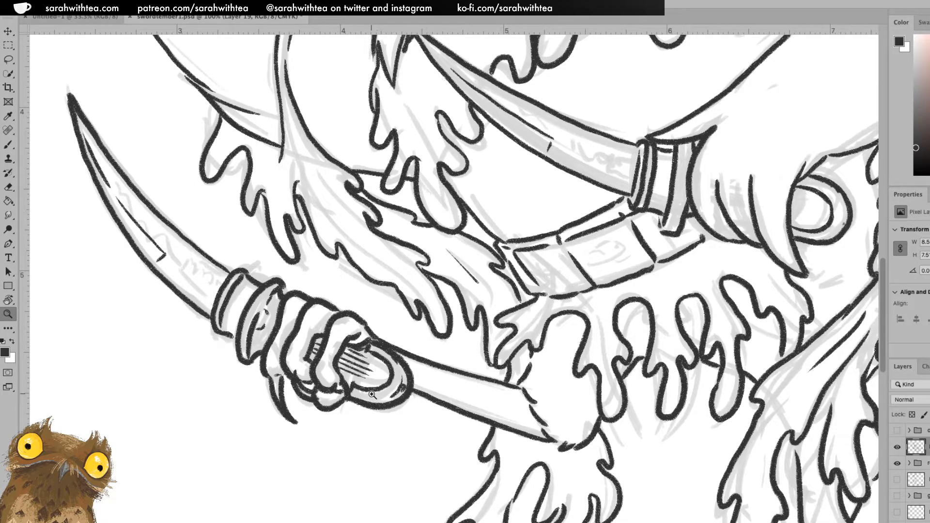
{"action": "key", "text": "b"}
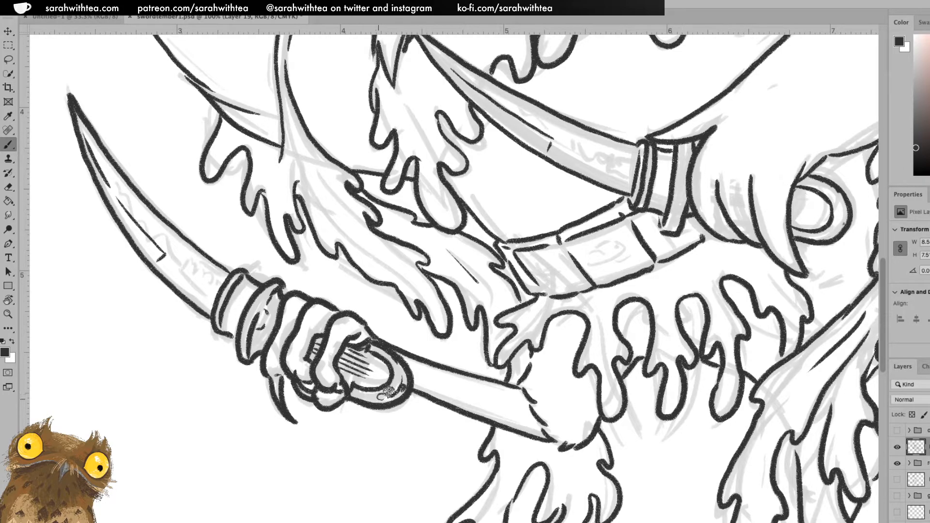
{"action": "key", "text": "z"}
{"action": "left_click", "coordinate": [426, 346], "text": "alt"}
{"action": "left_click", "coordinate": [426, 345], "text": "alt"}
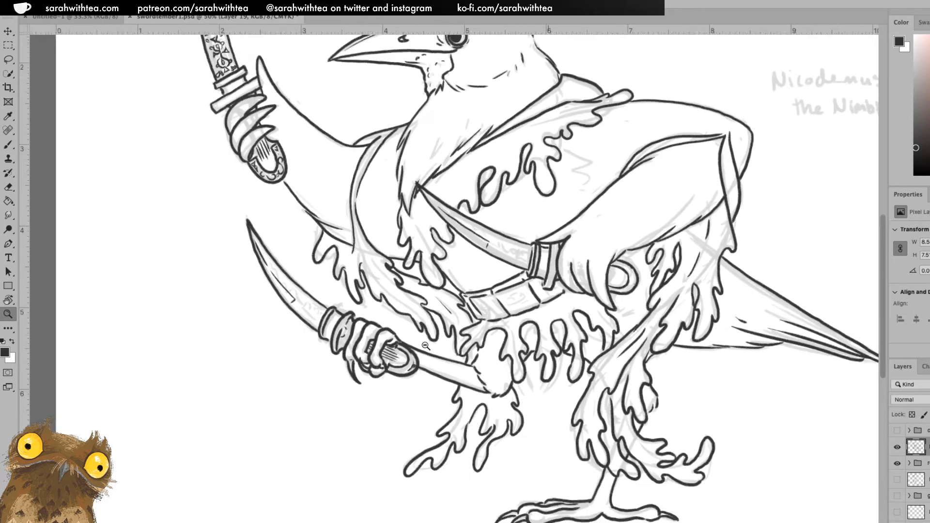
{"action": "left_click", "coordinate": [424, 354]}
{"action": "key", "text": "b"}
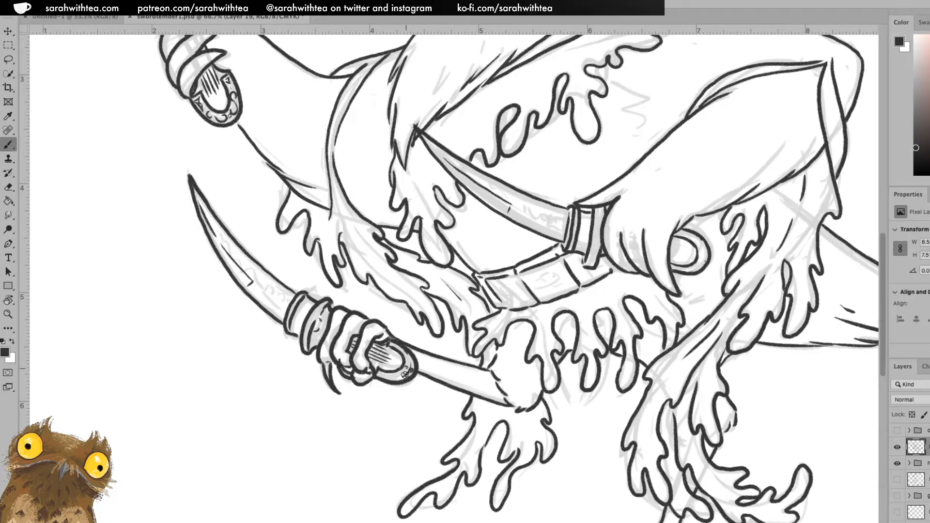
{"action": "left_click_drag", "start_coordinate": [402, 371], "coordinate": [390, 376]}
Engrave the lower dagger's blade with a looped floral motif near the guard and a narrow trail of small marks towards the tip
{"action": "key", "text": "r"}
{"action": "left_click_drag", "start_coordinate": [351, 127], "coordinate": [388, 124]}
{"action": "key", "text": "z"}
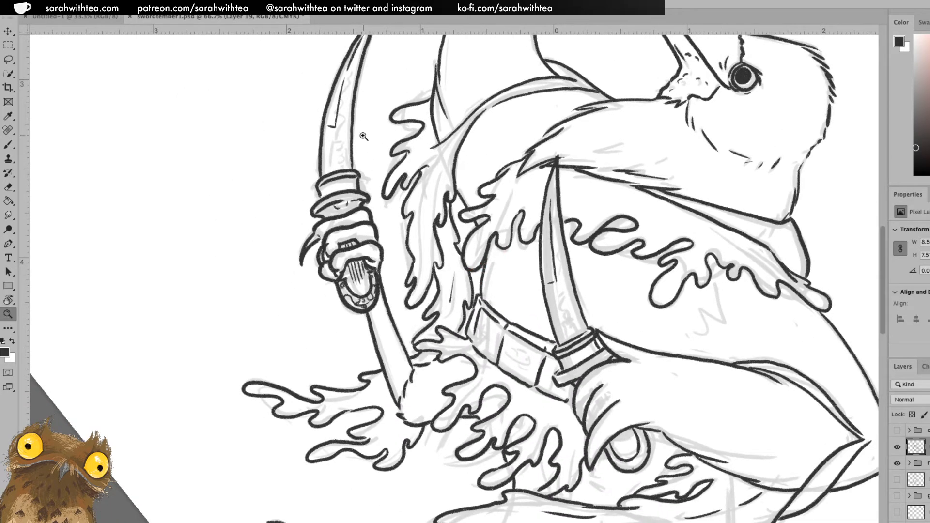
{"action": "left_click", "coordinate": [364, 134]}
{"action": "left_click_drag", "start_coordinate": [361, 154], "coordinate": [427, 286]}
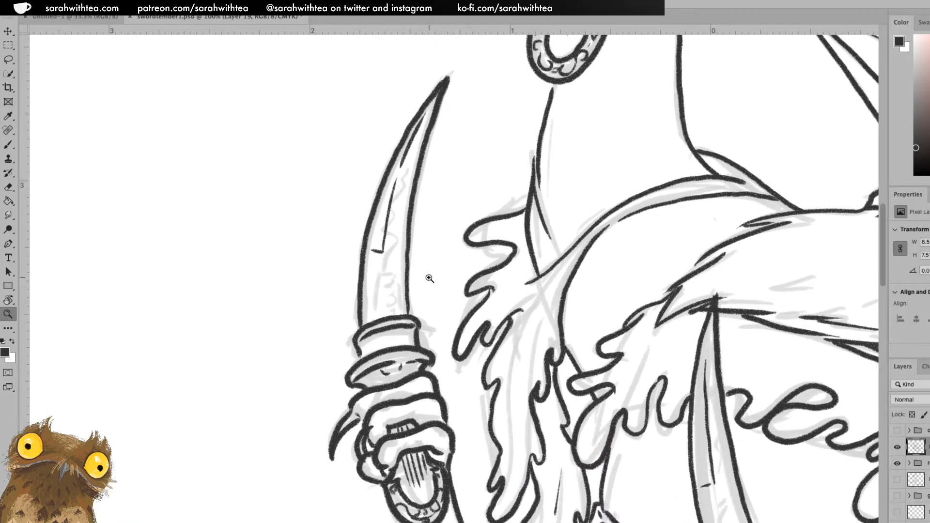
{"action": "key", "text": "b"}
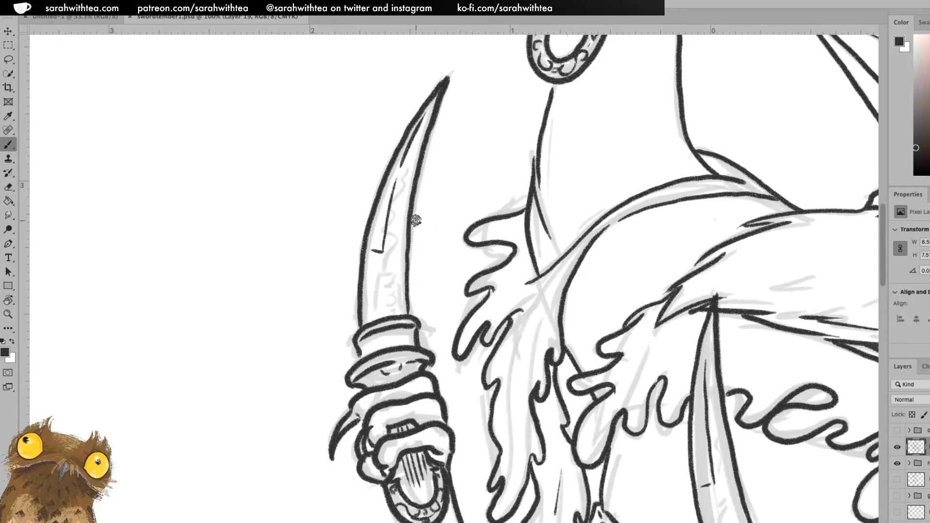
{"action": "key", "text": "z"}
{"action": "left_click", "coordinate": [434, 254], "text": "alt"}
{"action": "key", "text": "b"}
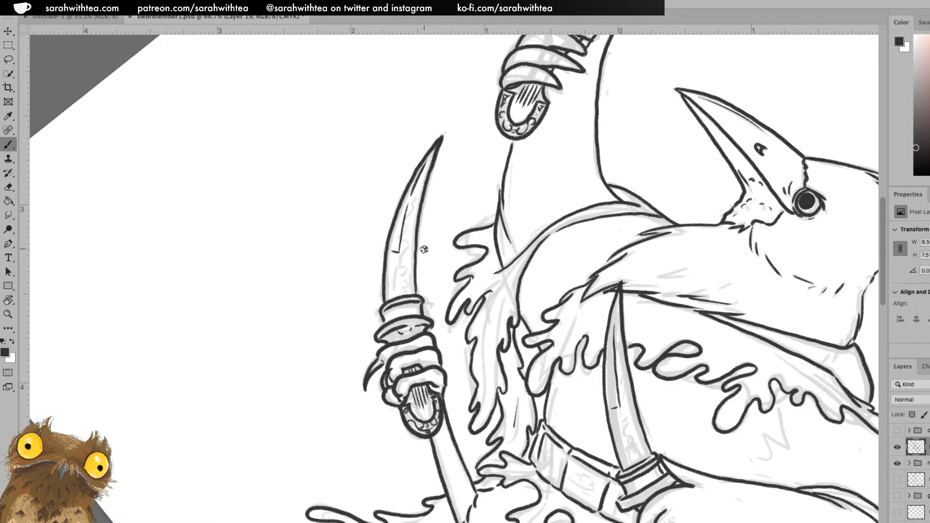
{"action": "scroll", "coordinate": [423, 260], "scroll_direction": "up", "scroll_amount": 3}
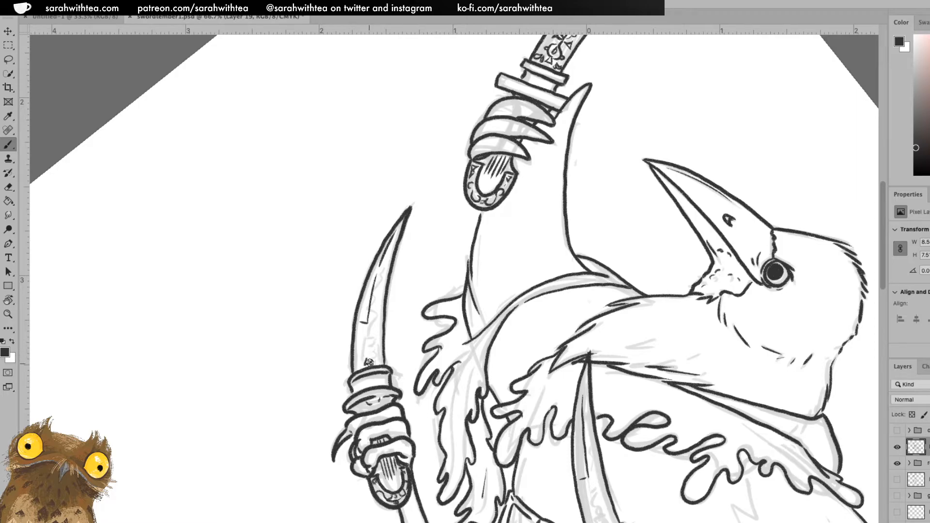
{"action": "mouse_move", "coordinate": [363, 358]}
{"action": "left_mouse_down"}
{"action": "mouse_move", "coordinate": [362, 324]}
{"action": "mouse_move", "coordinate": [370, 337]}
{"action": "mouse_move", "coordinate": [372, 321]}
{"action": "mouse_move", "coordinate": [368, 362]}
{"action": "mouse_move", "coordinate": [358, 337]}
{"action": "mouse_move", "coordinate": [377, 337]}
{"action": "mouse_move", "coordinate": [363, 334]}
{"action": "mouse_move", "coordinate": [368, 358]}
{"action": "left_mouse_up"}
{"action": "scroll", "coordinate": [380, 339], "scroll_direction": "up", "scroll_amount": 3}
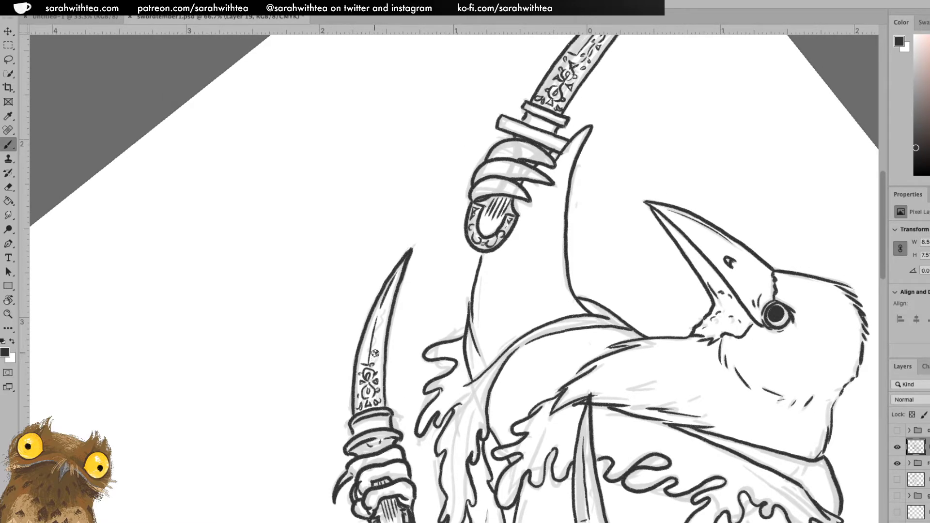
{"action": "left_click_drag", "start_coordinate": [381, 323], "coordinate": [387, 298]}
Ink hatching on the grip end of the dagger at the waist and small scroll ornaments around its pommel rim
{"action": "key", "text": "z"}
{"action": "left_click", "coordinate": [404, 356], "text": "alt"}
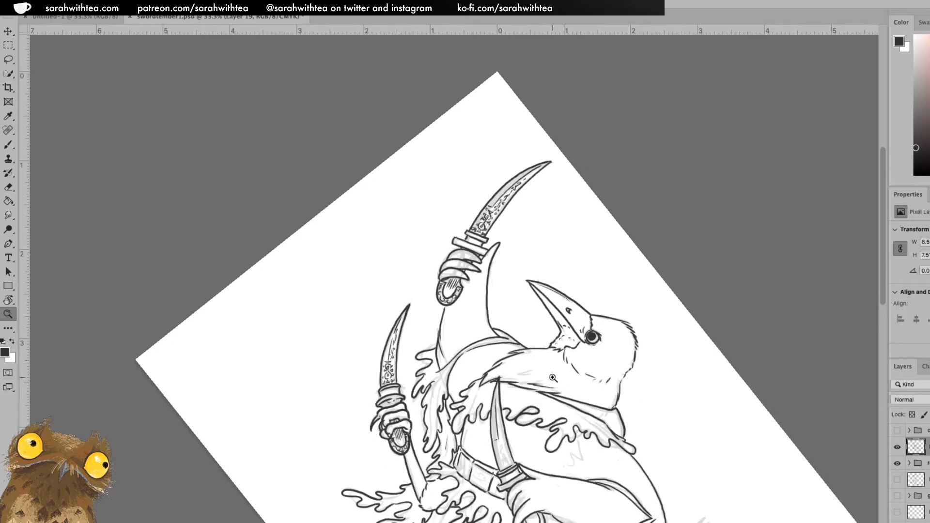
{"action": "left_click", "coordinate": [549, 416], "text": "alt"}
{"action": "left_click_drag", "start_coordinate": [549, 433], "coordinate": [416, 266]}
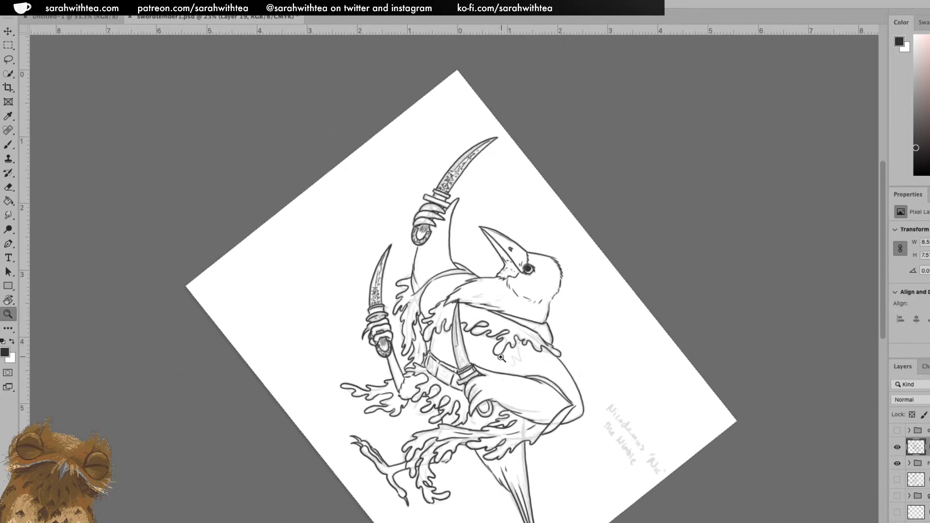
{"action": "left_click", "coordinate": [487, 392]}
{"action": "left_click", "coordinate": [487, 391]}
{"action": "left_click", "coordinate": [487, 391]}
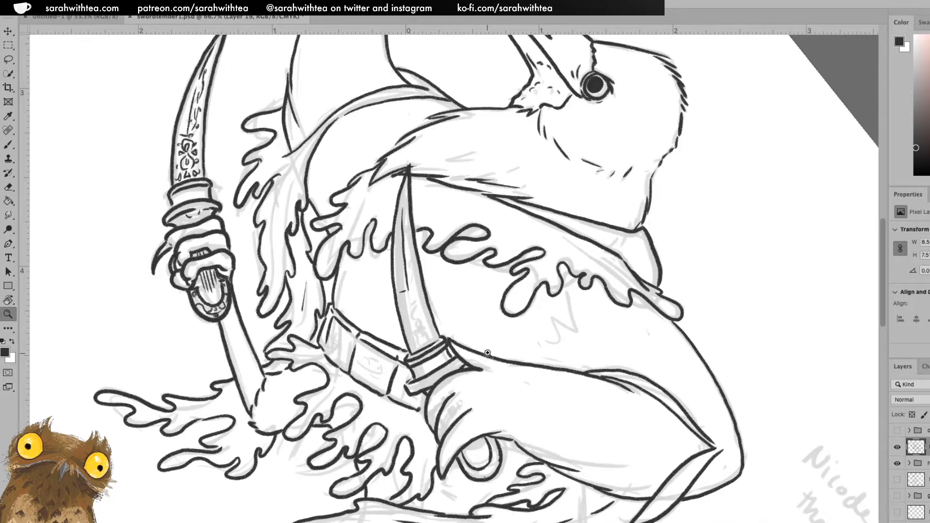
{"action": "key", "text": "r"}
{"action": "left_click_drag", "start_coordinate": [496, 330], "coordinate": [479, 340]}
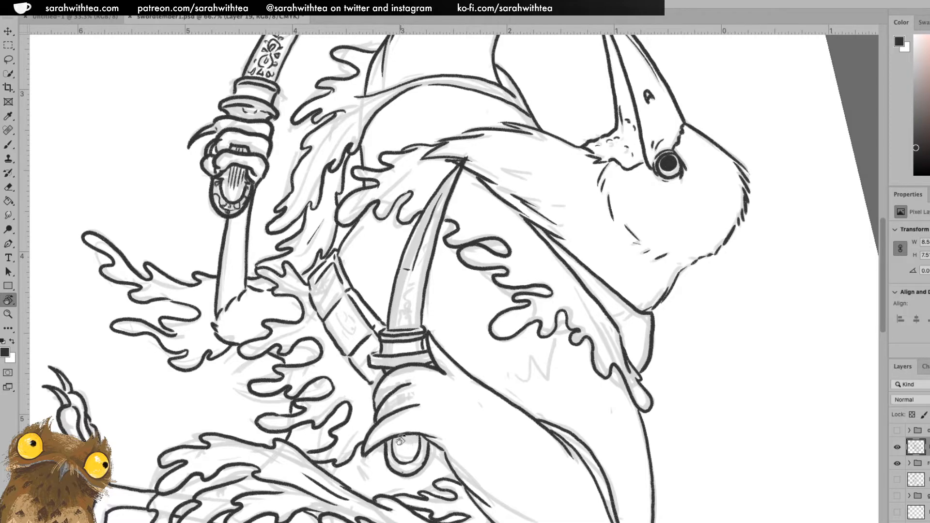
{"action": "key", "text": "b"}
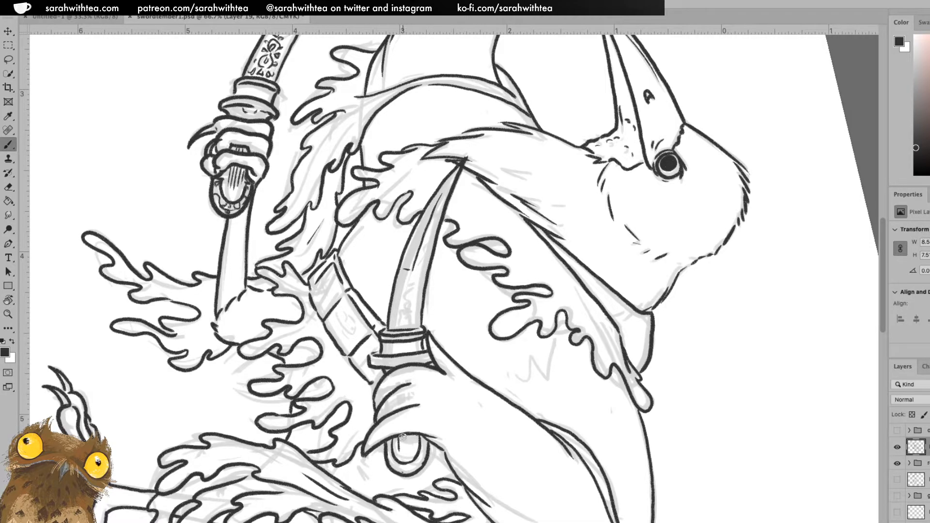
{"action": "mouse_move", "coordinate": [403, 432]}
{"action": "left_mouse_down"}
{"action": "mouse_move", "coordinate": [401, 450]}
{"action": "mouse_move", "coordinate": [413, 451]}
{"action": "left_mouse_up"}
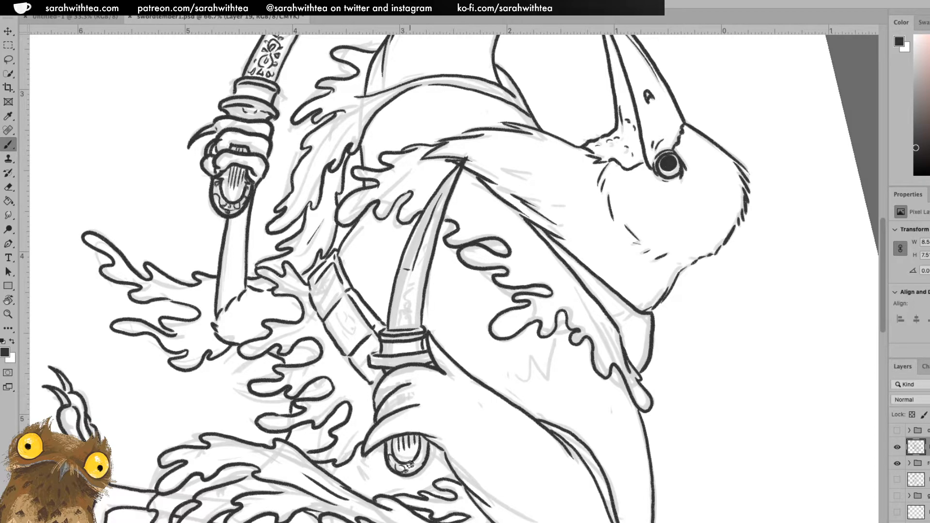
{"action": "left_click_drag", "start_coordinate": [409, 469], "coordinate": [423, 453]}
Engrave the waist dagger's blade with a looped motif, triangles and curls at the guard and small marks running towards the tip
{"action": "mouse_move", "coordinate": [404, 327]}
{"action": "left_mouse_down"}
{"action": "mouse_move", "coordinate": [410, 272]}
{"action": "mouse_move", "coordinate": [414, 310]}
{"action": "mouse_move", "coordinate": [405, 313]}
{"action": "mouse_move", "coordinate": [411, 292]}
{"action": "mouse_move", "coordinate": [426, 296]}
{"action": "mouse_move", "coordinate": [438, 325]}
{"action": "mouse_move", "coordinate": [413, 339]}
{"action": "mouse_move", "coordinate": [431, 342]}
{"action": "mouse_move", "coordinate": [409, 364]}
{"action": "mouse_move", "coordinate": [432, 366]}
{"action": "mouse_move", "coordinate": [415, 321]}
{"action": "mouse_move", "coordinate": [433, 324]}
{"action": "mouse_move", "coordinate": [458, 245]}
{"action": "left_mouse_up"}
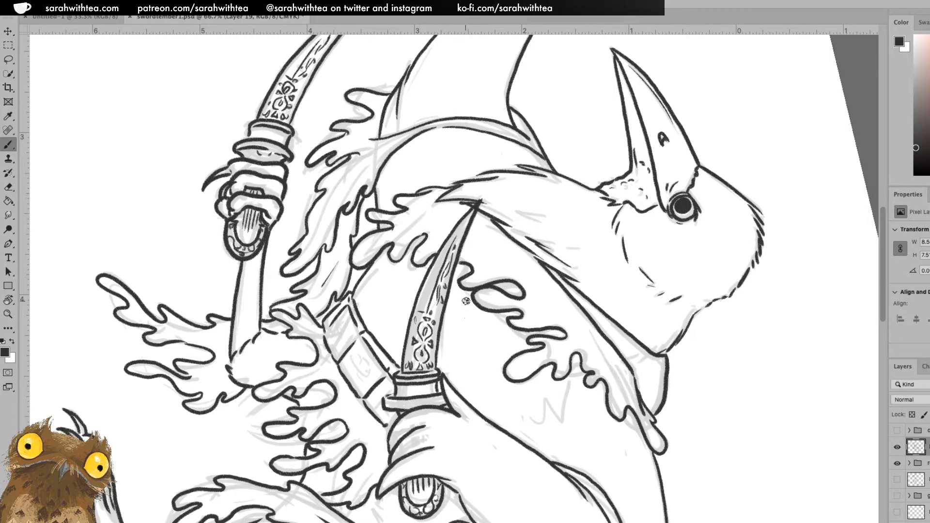
{"action": "key", "text": "z"}
{"action": "left_click", "coordinate": [476, 286], "text": "alt"}
{"action": "left_click", "coordinate": [483, 307], "text": "alt"}
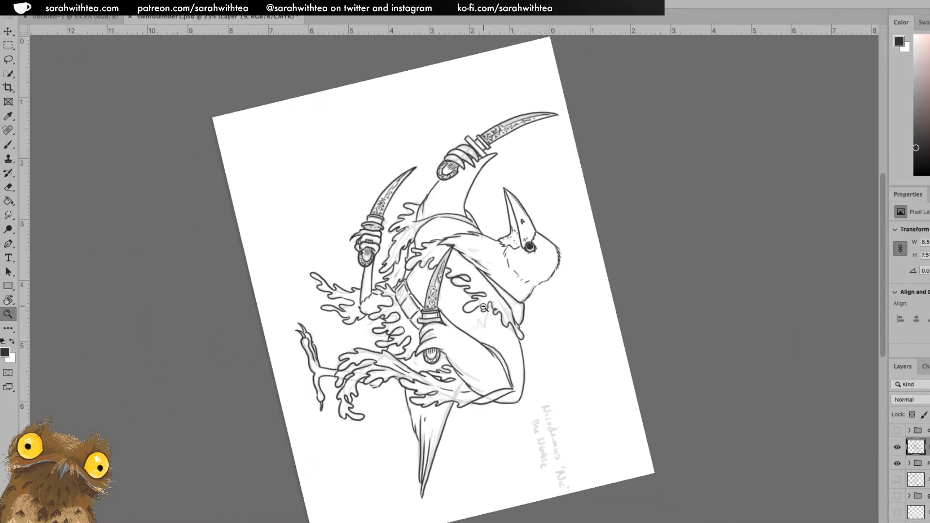
Ink a floral motif surrounded by small triangles and curls in the middle panel of the belt
{"action": "key", "text": "Escape"}
{"action": "left_click", "coordinate": [464, 317]}
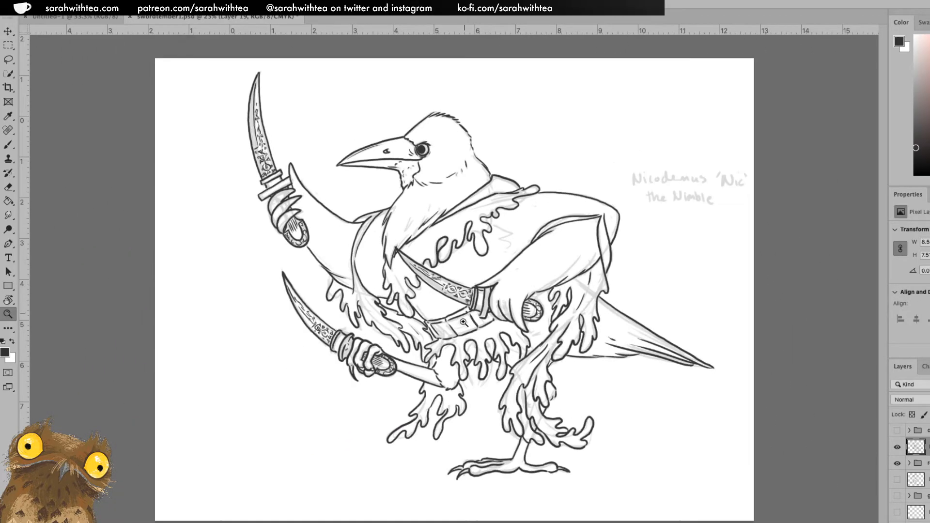
{"action": "key", "text": "b"}
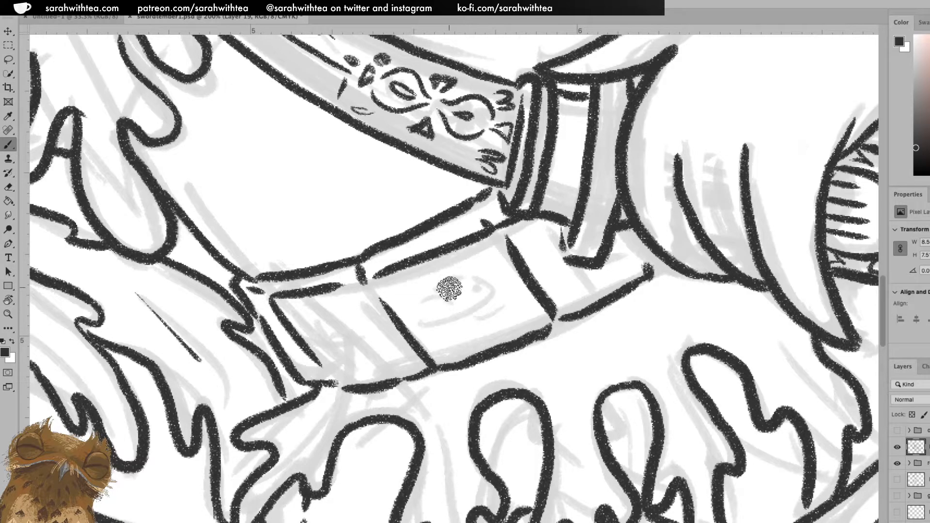
{"action": "mouse_move", "coordinate": [432, 273]}
{"action": "left_mouse_down"}
{"action": "mouse_move", "coordinate": [492, 306]}
{"action": "mouse_move", "coordinate": [479, 334]}
{"action": "mouse_move", "coordinate": [459, 321]}
{"action": "mouse_move", "coordinate": [460, 312]}
{"action": "mouse_move", "coordinate": [510, 313]}
{"action": "mouse_move", "coordinate": [499, 318]}
{"action": "left_mouse_up"}
{"action": "mouse_move", "coordinate": [467, 334]}
{"action": "left_mouse_down"}
{"action": "mouse_move", "coordinate": [440, 343]}
{"action": "mouse_move", "coordinate": [463, 338]}
{"action": "left_mouse_up"}
{"action": "left_click_drag", "start_coordinate": [429, 292], "coordinate": [414, 310]}
{"action": "left_click_drag", "start_coordinate": [480, 258], "coordinate": [486, 271]}
Ink a matching floral motif in the belt's left panel and small partial ornaments in the panel beside the dagger's guard
{"action": "mouse_move", "coordinate": [316, 311]}
{"action": "left_mouse_down"}
{"action": "mouse_move", "coordinate": [356, 370]}
{"action": "mouse_move", "coordinate": [372, 328]}
{"action": "mouse_move", "coordinate": [350, 355]}
{"action": "left_mouse_up"}
{"action": "mouse_move", "coordinate": [351, 304]}
{"action": "left_mouse_down"}
{"action": "mouse_move", "coordinate": [357, 317]}
{"action": "mouse_move", "coordinate": [314, 314]}
{"action": "left_mouse_up"}
{"action": "left_click_drag", "start_coordinate": [310, 330], "coordinate": [318, 326]}
{"action": "left_click_drag", "start_coordinate": [379, 357], "coordinate": [382, 367]}
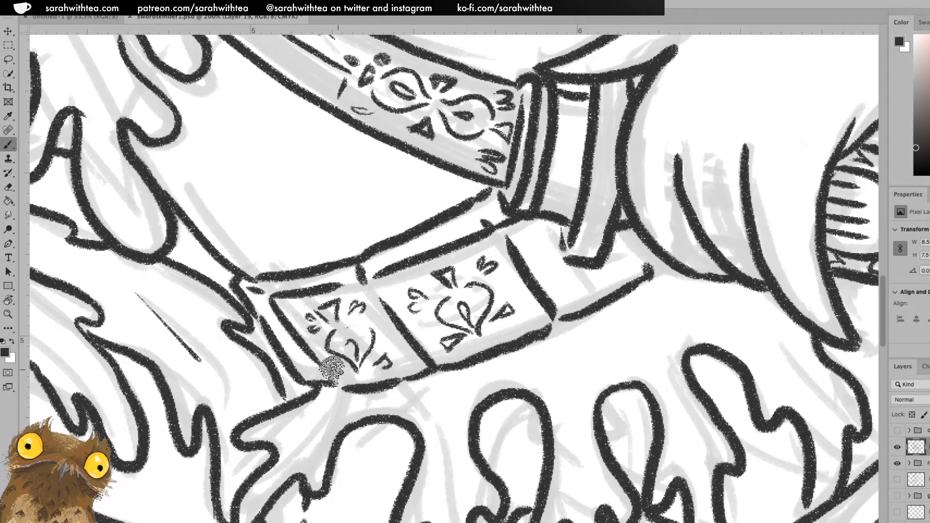
{"action": "mouse_move", "coordinate": [576, 286]}
{"action": "left_mouse_down"}
{"action": "mouse_move", "coordinate": [566, 296]}
{"action": "mouse_move", "coordinate": [603, 281]}
{"action": "left_mouse_up"}
{"action": "left_click_drag", "start_coordinate": [537, 236], "coordinate": [529, 248]}
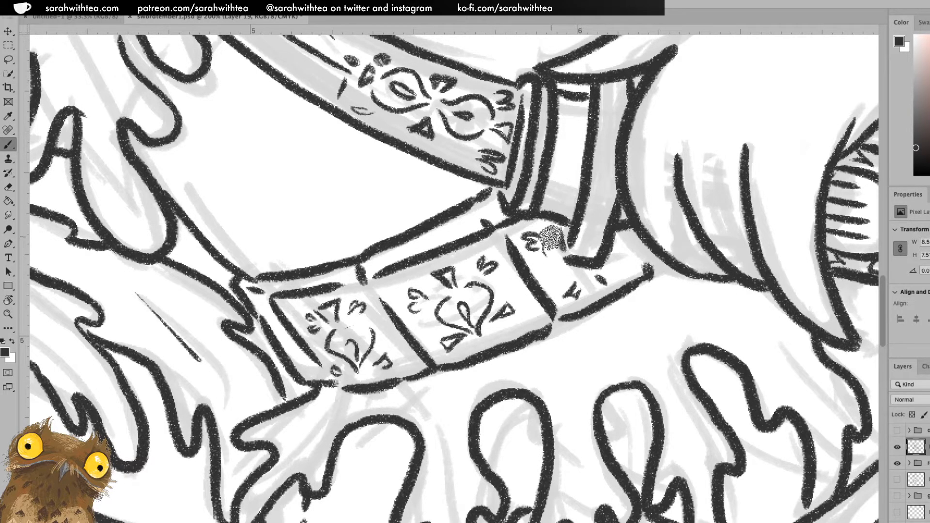
{"action": "left_click_drag", "start_coordinate": [616, 241], "coordinate": [625, 272]}
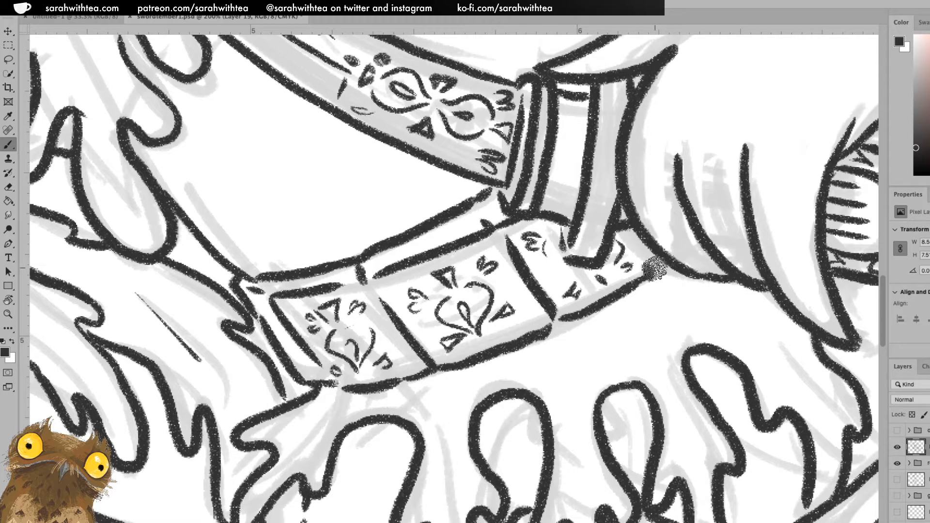
Hide the rough sketch beneath the line art and save the document
{"action": "key", "text": "z"}
{"action": "left_click", "coordinate": [652, 299], "text": "alt"}
{"action": "left_click", "coordinate": [645, 308], "text": "alt"}
{"action": "left_click", "coordinate": [645, 310], "text": "alt"}
{"action": "left_click", "coordinate": [646, 311], "text": "alt"}
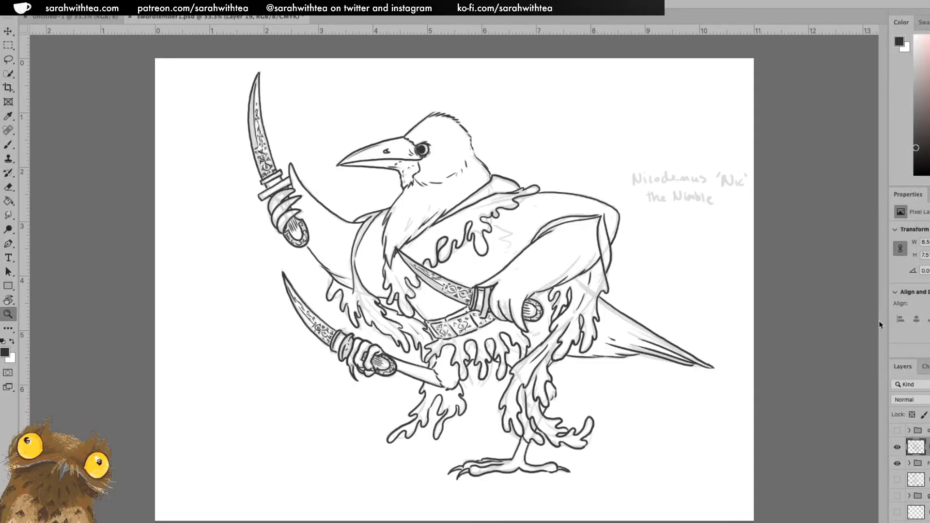
{"action": "left_click", "coordinate": [896, 463]}
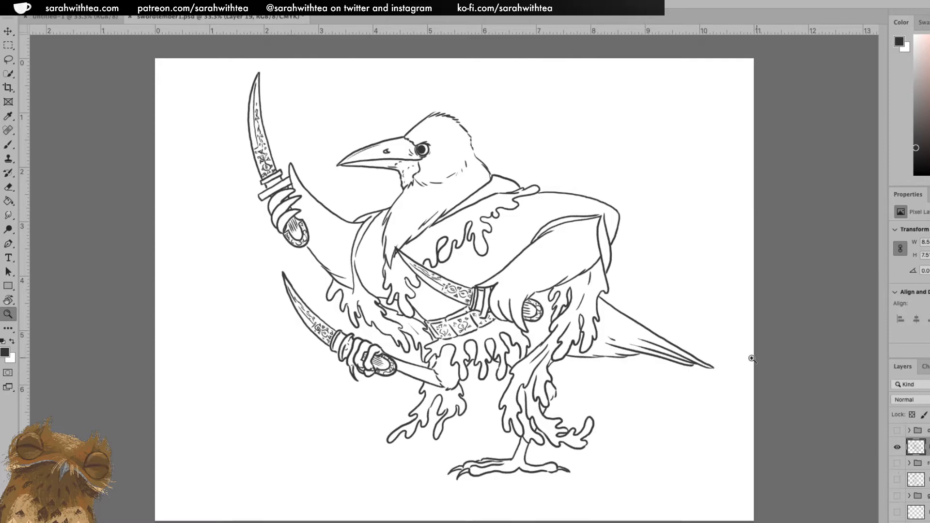
{"action": "left_click", "coordinate": [625, 301], "text": "alt"}
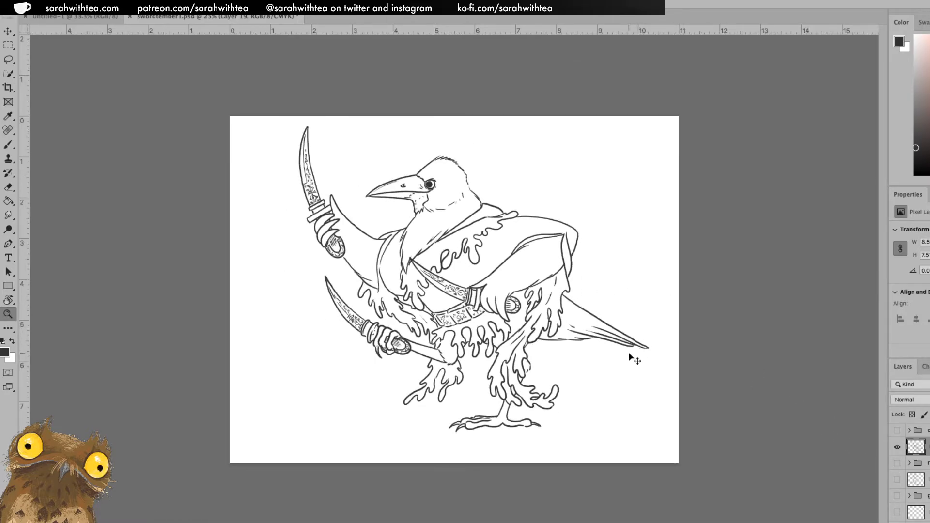
{"action": "key", "text": "super+s"}
Create a new layer above the line art and lasso the end of the lower arm and the neighbouring gap between the feathers below the belt
{"action": "key", "text": "super+alt+shift+n"}
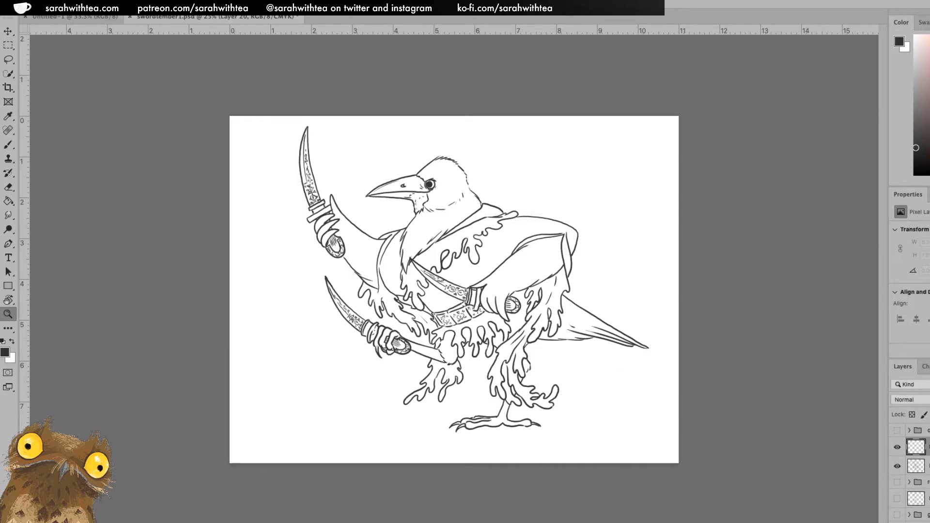
{"action": "left_click_drag", "start_coordinate": [455, 324], "coordinate": [455, 324]}
{"action": "key", "text": "b"}
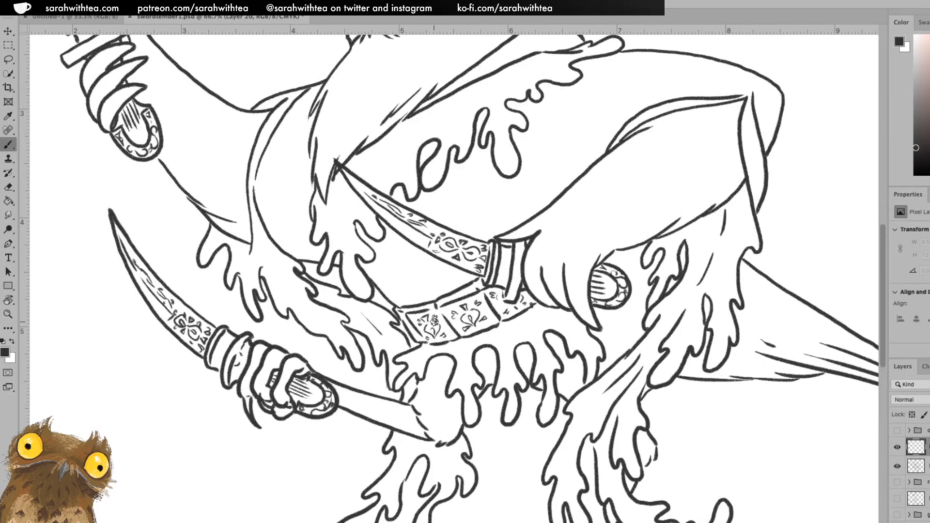
{"action": "key", "text": "l"}
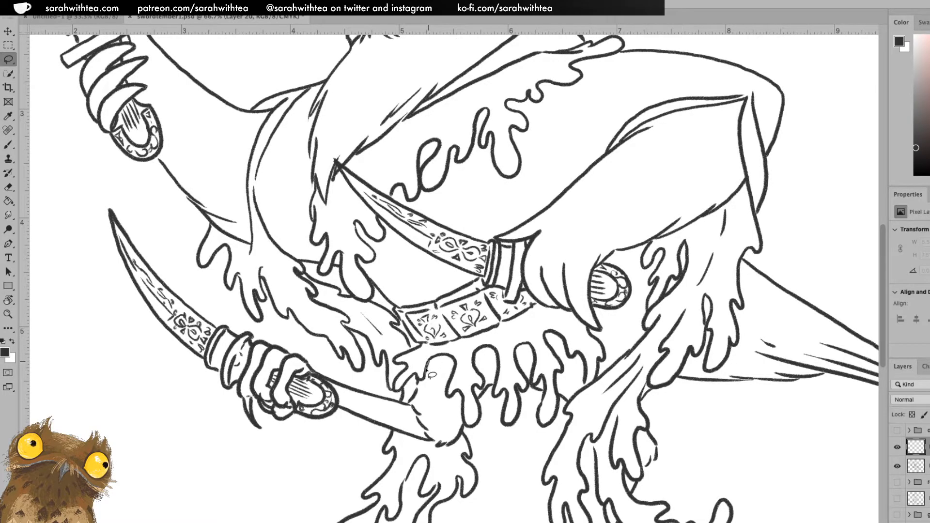
{"action": "mouse_move", "coordinate": [424, 385]}
{"action": "left_mouse_down"}
{"action": "mouse_move", "coordinate": [414, 415]}
{"action": "mouse_move", "coordinate": [447, 448]}
{"action": "mouse_move", "coordinate": [463, 434]}
{"action": "mouse_move", "coordinate": [463, 396]}
{"action": "mouse_move", "coordinate": [449, 396]}
{"action": "mouse_move", "coordinate": [456, 362]}
{"action": "mouse_move", "coordinate": [429, 360]}
{"action": "mouse_move", "coordinate": [434, 355]}
{"action": "mouse_move", "coordinate": [481, 401]}
{"action": "mouse_move", "coordinate": [474, 386]}
{"action": "mouse_move", "coordinate": [480, 402]}
{"action": "mouse_move", "coordinate": [499, 383]}
{"action": "mouse_move", "coordinate": [497, 352]}
{"action": "mouse_move", "coordinate": [486, 345]}
{"action": "mouse_move", "coordinate": [484, 374]}
{"action": "left_mouse_up"}
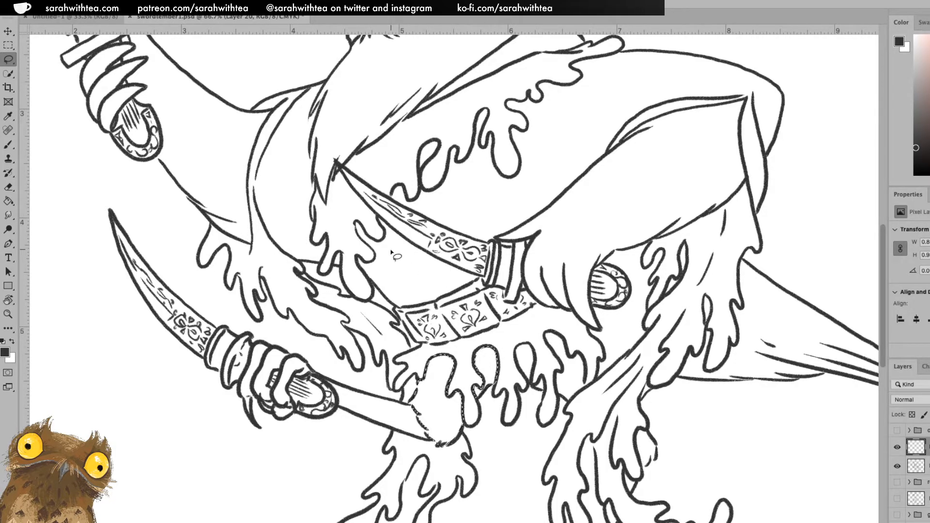
Paint textured dark shading into the selected feather gaps with the Kyle's Paint Box - Rough Dry Fun Big! brush
{"action": "key", "text": "b"}
{"action": "left_click", "coordinate": [24, 6]}
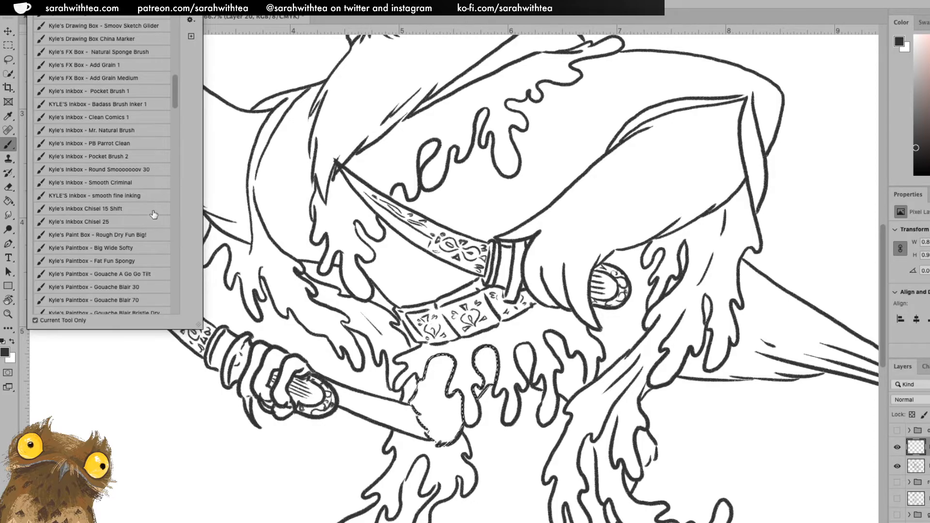
{"action": "left_click", "coordinate": [146, 237]}
{"action": "mouse_move", "coordinate": [438, 382]}
{"action": "left_mouse_down"}
{"action": "mouse_move", "coordinate": [460, 380]}
{"action": "mouse_move", "coordinate": [460, 407]}
{"action": "left_mouse_up"}
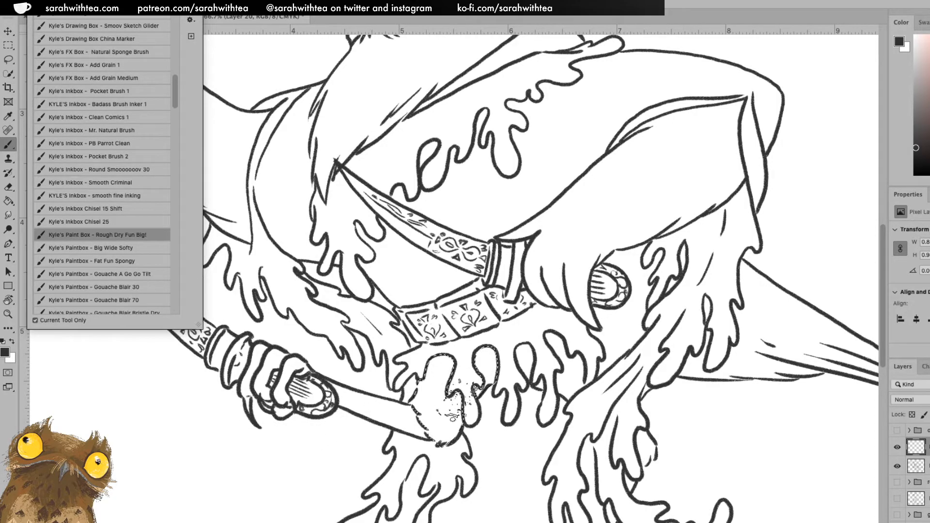
{"action": "left_click_drag", "start_coordinate": [438, 361], "coordinate": [419, 400]}
{"action": "key", "text": "Escape"}
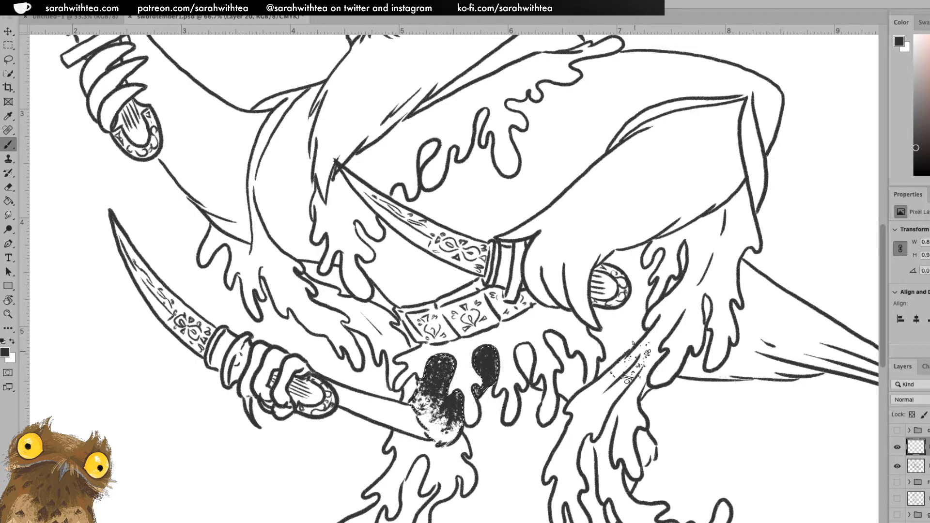
{"action": "left_click_drag", "start_coordinate": [600, 342], "coordinate": [579, 381]}
Lasso the remaining gaps between the feathers below the belt and the area around the waist dagger's pommel up to the leg feathers
{"action": "key", "text": "z"}
{"action": "left_click", "coordinate": [582, 359], "text": "alt"}
{"action": "left_click", "coordinate": [584, 362], "text": "alt"}
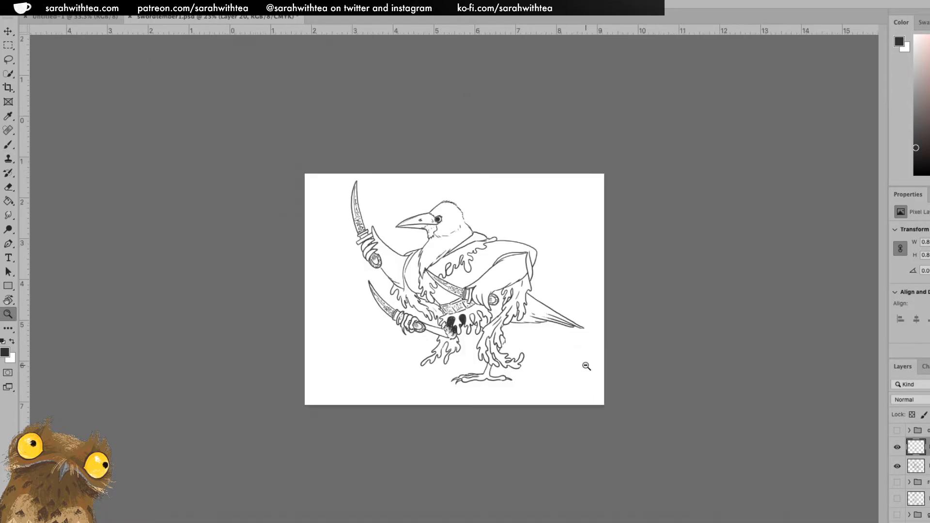
{"action": "left_click", "coordinate": [488, 307]}
{"action": "left_click", "coordinate": [489, 310]}
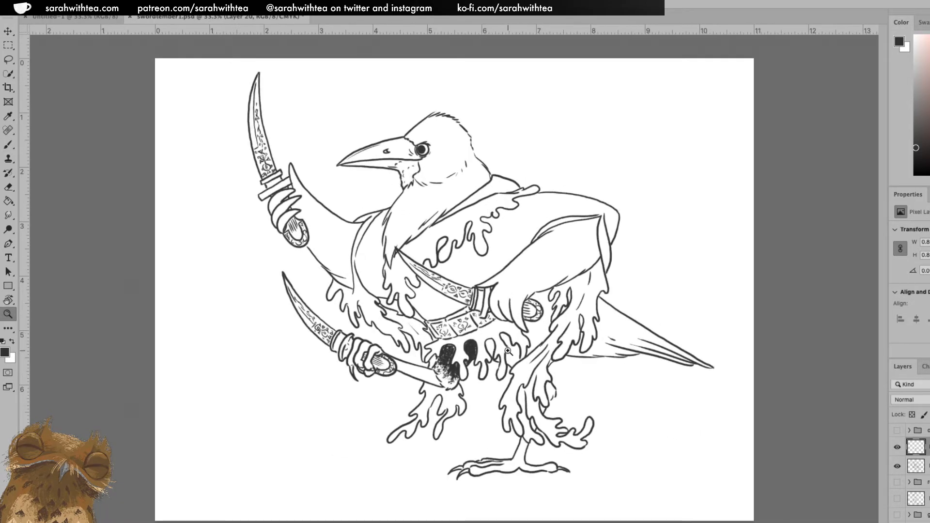
{"action": "left_click", "coordinate": [510, 342]}
{"action": "left_click", "coordinate": [502, 321]}
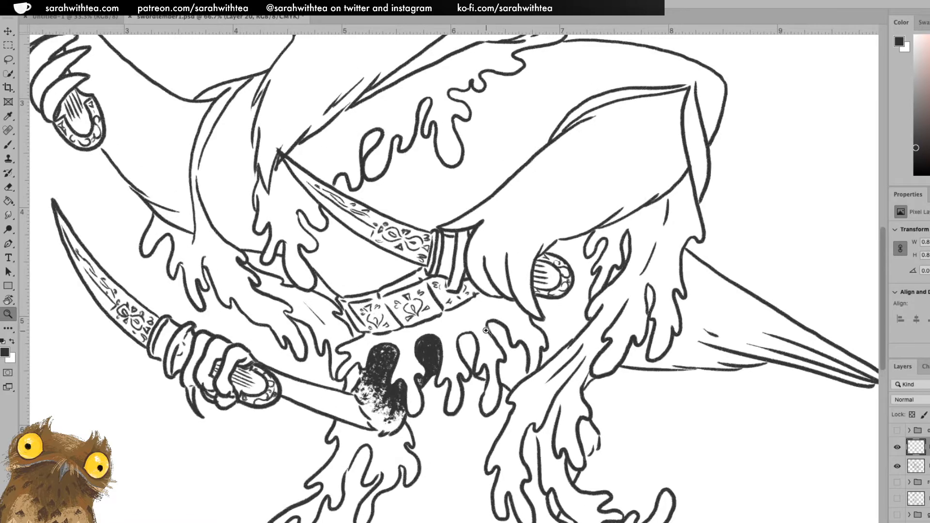
{"action": "key", "text": "l"}
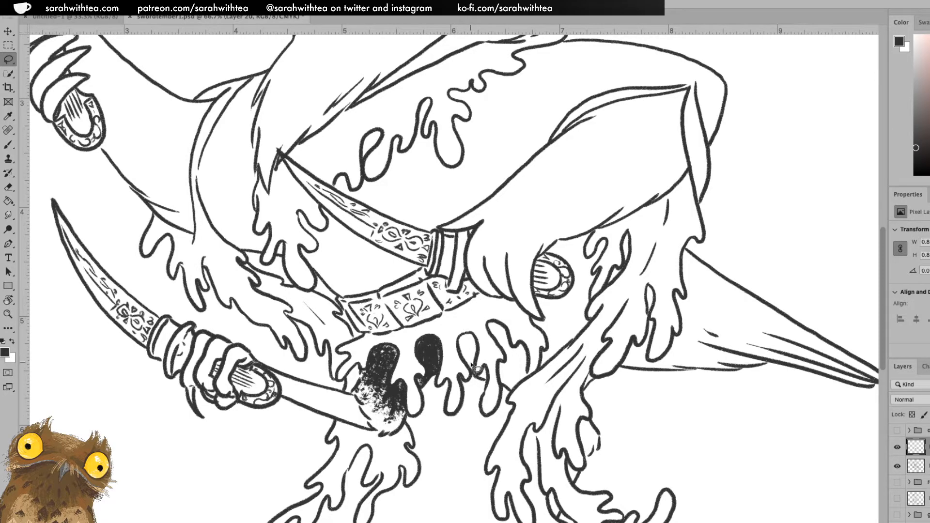
{"action": "mouse_move", "coordinate": [473, 372]}
{"action": "left_mouse_down"}
{"action": "mouse_move", "coordinate": [458, 341]}
{"action": "mouse_move", "coordinate": [475, 338]}
{"action": "mouse_move", "coordinate": [469, 365]}
{"action": "mouse_move", "coordinate": [458, 342]}
{"action": "mouse_move", "coordinate": [468, 334]}
{"action": "mouse_move", "coordinate": [478, 340]}
{"action": "mouse_move", "coordinate": [472, 373]}
{"action": "mouse_move", "coordinate": [486, 376]}
{"action": "mouse_move", "coordinate": [478, 377]}
{"action": "mouse_move", "coordinate": [495, 349]}
{"action": "mouse_move", "coordinate": [508, 382]}
{"action": "mouse_move", "coordinate": [489, 325]}
{"action": "mouse_move", "coordinate": [496, 321]}
{"action": "mouse_move", "coordinate": [511, 345]}
{"action": "mouse_move", "coordinate": [527, 348]}
{"action": "mouse_move", "coordinate": [503, 394]}
{"action": "left_mouse_up"}
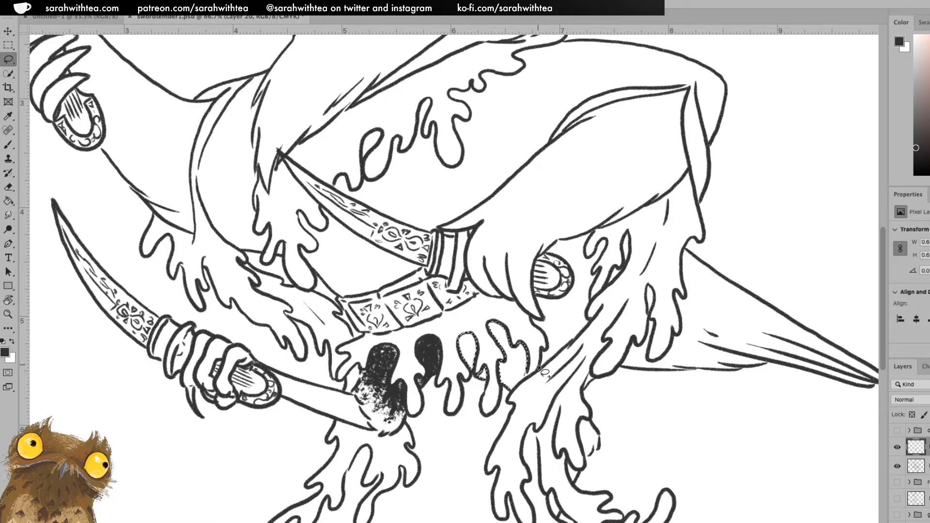
{"action": "mouse_move", "coordinate": [543, 367]}
{"action": "left_mouse_down"}
{"action": "mouse_move", "coordinate": [532, 320]}
{"action": "mouse_move", "coordinate": [545, 321]}
{"action": "mouse_move", "coordinate": [536, 298]}
{"action": "mouse_move", "coordinate": [561, 298]}
{"action": "mouse_move", "coordinate": [573, 284]}
{"action": "mouse_move", "coordinate": [564, 259]}
{"action": "mouse_move", "coordinate": [543, 254]}
{"action": "mouse_move", "coordinate": [595, 231]}
{"action": "mouse_move", "coordinate": [587, 258]}
{"action": "mouse_move", "coordinate": [602, 239]}
{"action": "mouse_move", "coordinate": [607, 248]}
{"action": "mouse_move", "coordinate": [589, 293]}
{"action": "mouse_move", "coordinate": [591, 321]}
{"action": "mouse_move", "coordinate": [535, 377]}
{"action": "left_mouse_up"}
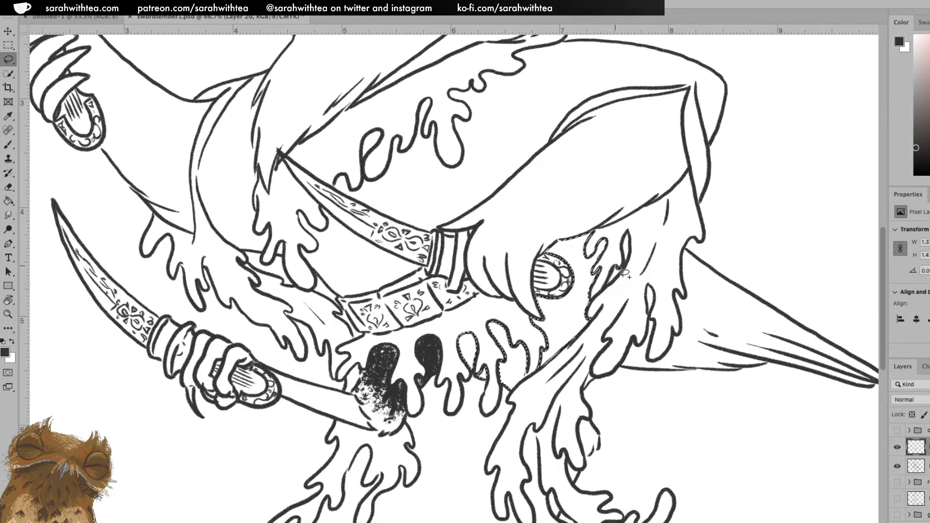
Add the small gap in the lower leg feathers to the selection, paint textured dark shading into all selected gaps and around the waist dagger's pommel, and deselect
{"action": "mouse_move", "coordinate": [623, 233]}
{"action": "left_mouse_down"}
{"action": "mouse_move", "coordinate": [635, 247]}
{"action": "mouse_move", "coordinate": [603, 320]}
{"action": "mouse_move", "coordinate": [615, 332]}
{"action": "left_mouse_up"}
{"action": "mouse_move", "coordinate": [618, 384]}
{"action": "left_mouse_down"}
{"action": "mouse_move", "coordinate": [608, 297]}
{"action": "mouse_move", "coordinate": [603, 319]}
{"action": "mouse_move", "coordinate": [584, 297]}
{"action": "mouse_move", "coordinate": [573, 307]}
{"action": "mouse_move", "coordinate": [587, 322]}
{"action": "mouse_move", "coordinate": [576, 372]}
{"action": "mouse_move", "coordinate": [603, 378]}
{"action": "mouse_move", "coordinate": [583, 401]}
{"action": "mouse_move", "coordinate": [599, 378]}
{"action": "left_mouse_up"}
{"action": "key", "text": "b"}
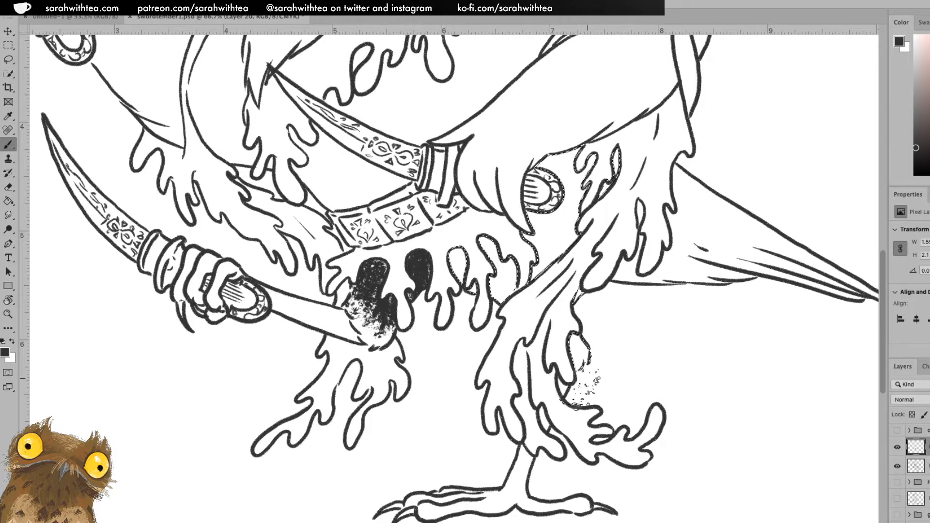
{"action": "left_click_drag", "start_coordinate": [575, 410], "coordinate": [574, 412]}
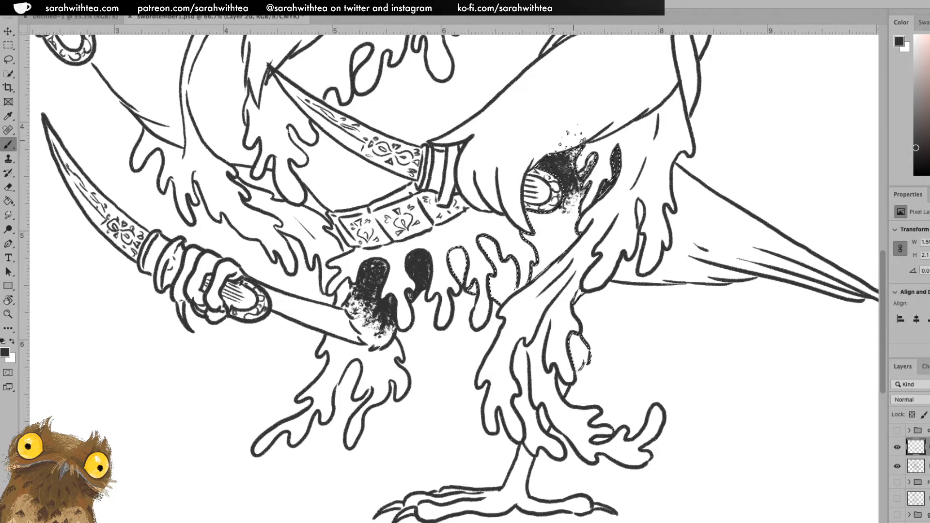
{"action": "mouse_move", "coordinate": [576, 213]}
{"action": "left_mouse_down"}
{"action": "mouse_move", "coordinate": [519, 216]}
{"action": "mouse_move", "coordinate": [514, 196]}
{"action": "mouse_move", "coordinate": [532, 286]}
{"action": "mouse_move", "coordinate": [517, 215]}
{"action": "mouse_move", "coordinate": [551, 274]}
{"action": "mouse_move", "coordinate": [544, 214]}
{"action": "mouse_move", "coordinate": [524, 221]}
{"action": "mouse_move", "coordinate": [565, 263]}
{"action": "mouse_move", "coordinate": [550, 221]}
{"action": "mouse_move", "coordinate": [570, 257]}
{"action": "mouse_move", "coordinate": [570, 216]}
{"action": "mouse_move", "coordinate": [589, 203]}
{"action": "mouse_move", "coordinate": [578, 253]}
{"action": "mouse_move", "coordinate": [546, 205]}
{"action": "mouse_move", "coordinate": [527, 253]}
{"action": "mouse_move", "coordinate": [550, 284]}
{"action": "mouse_move", "coordinate": [517, 248]}
{"action": "mouse_move", "coordinate": [531, 311]}
{"action": "mouse_move", "coordinate": [527, 295]}
{"action": "mouse_move", "coordinate": [574, 246]}
{"action": "left_mouse_up"}
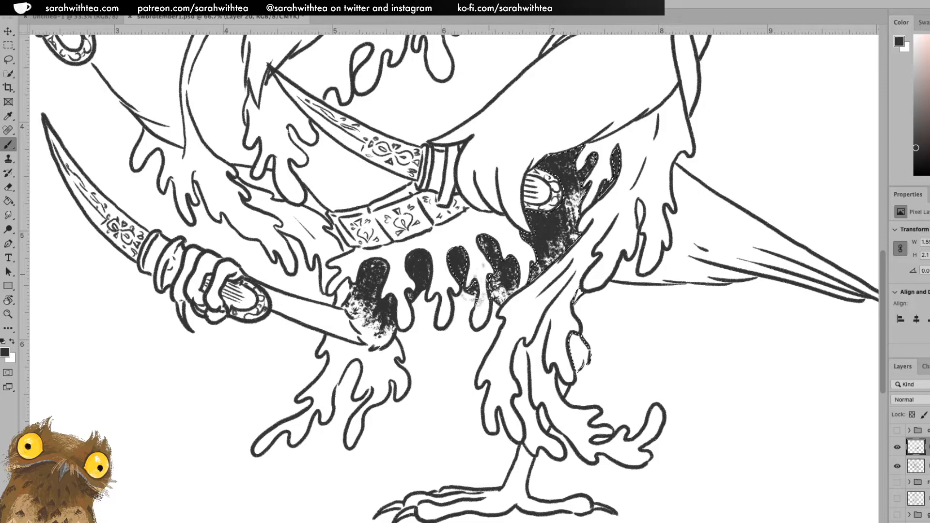
{"action": "left_click_drag", "start_coordinate": [564, 354], "coordinate": [580, 356]}
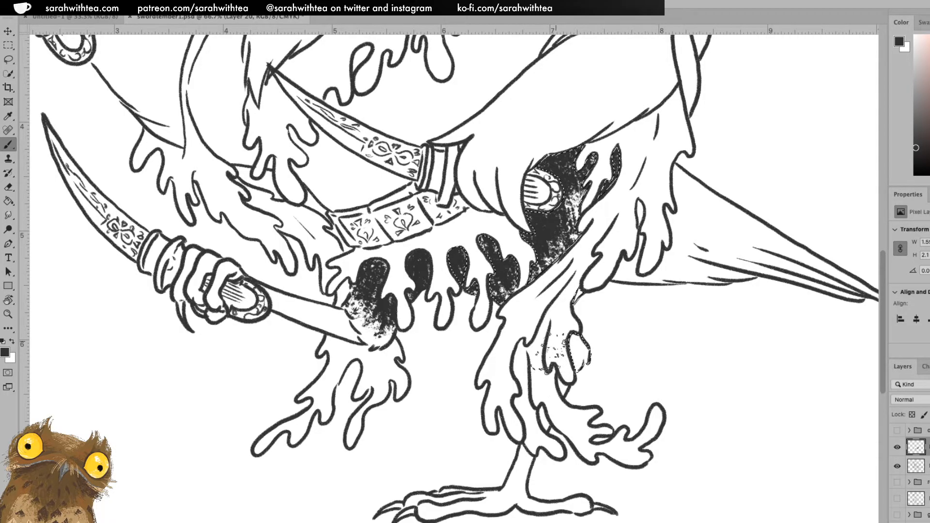
{"action": "mouse_move", "coordinate": [573, 395]}
{"action": "left_mouse_down"}
{"action": "mouse_move", "coordinate": [559, 355]}
{"action": "mouse_move", "coordinate": [574, 418]}
{"action": "mouse_move", "coordinate": [558, 360]}
{"action": "mouse_move", "coordinate": [568, 420]}
{"action": "mouse_move", "coordinate": [562, 375]}
{"action": "left_mouse_up"}
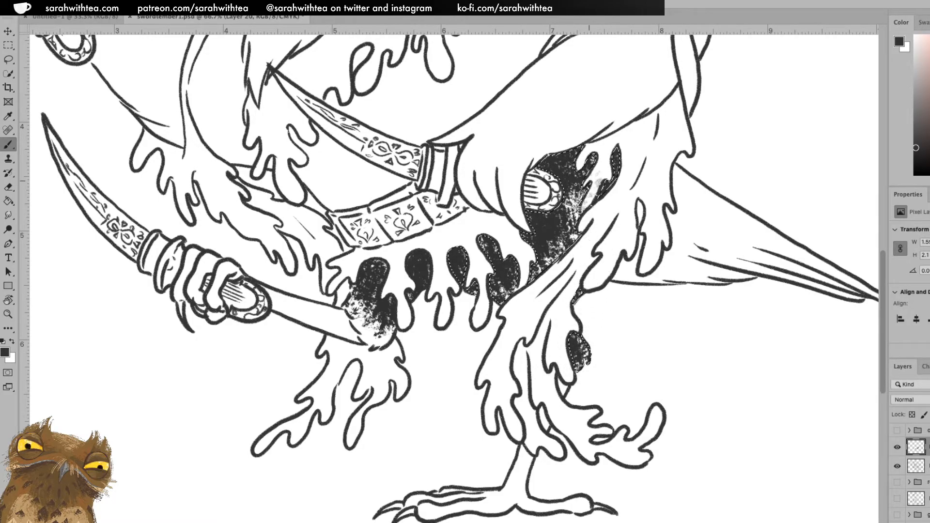
{"action": "key", "text": "ctrl+d"}
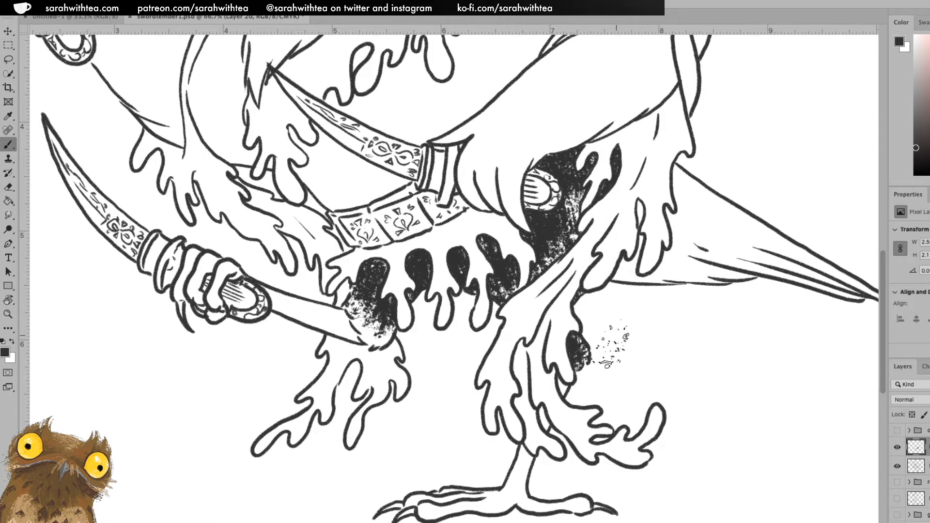
Lasso the gap between the leg feathers where they overlap the base of the tail, including the adjoining strip along the tail's edge
{"action": "key", "text": "z"}
{"action": "left_click", "coordinate": [639, 285], "text": "alt"}
{"action": "left_click", "coordinate": [636, 314], "text": "alt"}
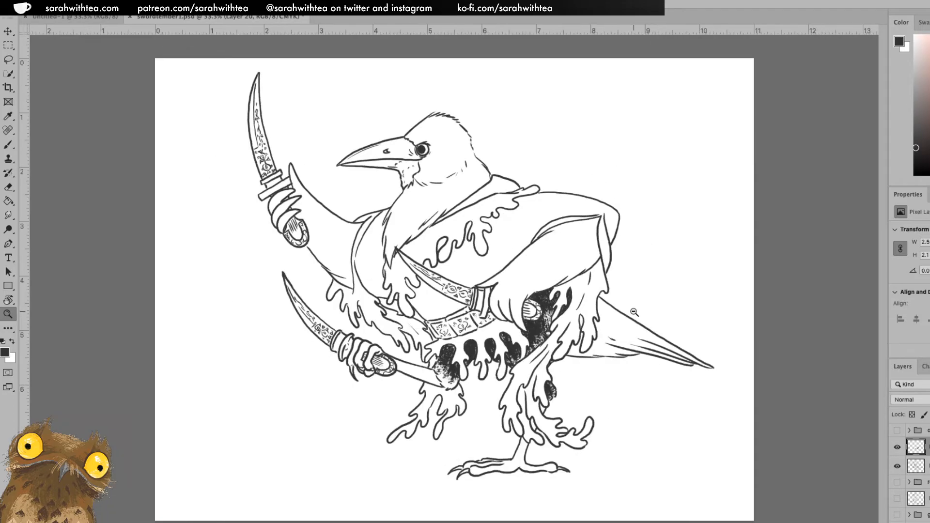
{"action": "left_click", "coordinate": [633, 341], "text": "alt"}
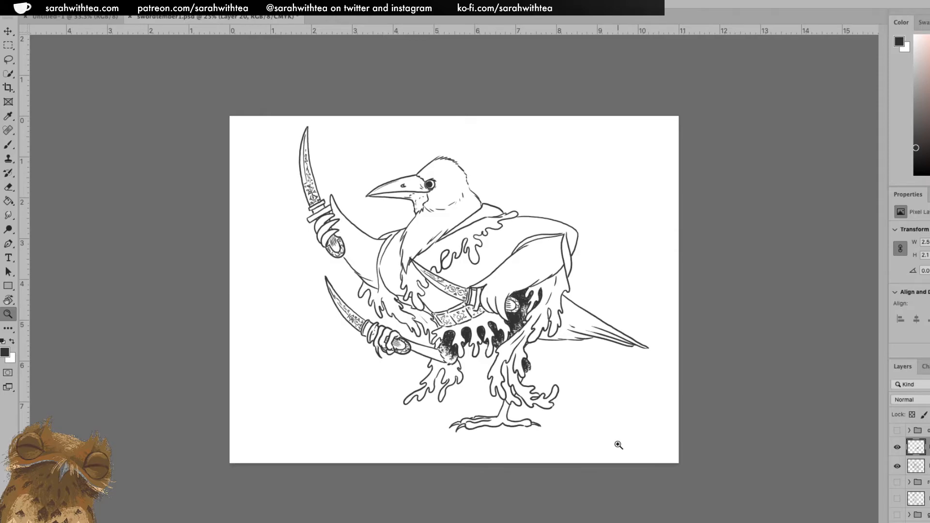
{"action": "key", "text": "r"}
{"action": "left_click_drag", "start_coordinate": [618, 323], "coordinate": [481, 426]}
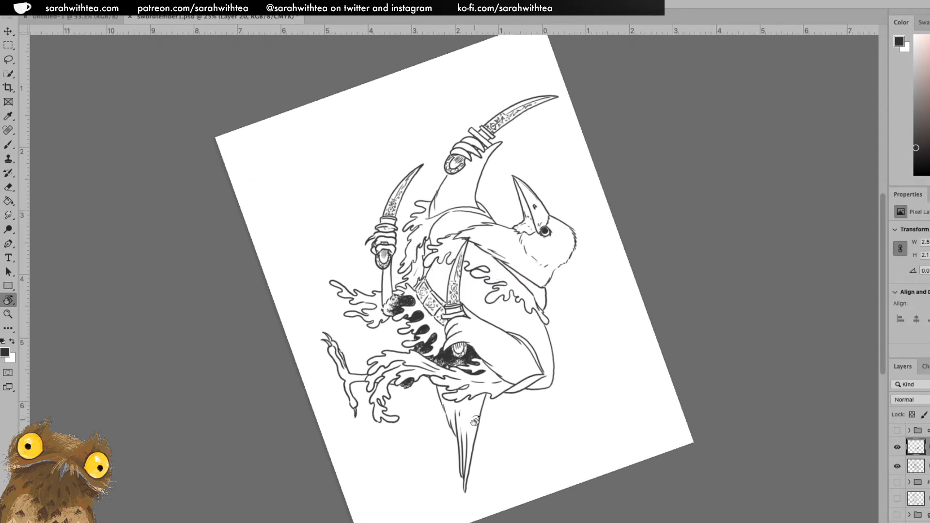
{"action": "key", "text": "z"}
{"action": "left_click", "coordinate": [482, 417]}
{"action": "left_click", "coordinate": [486, 378]}
{"action": "left_click_drag", "start_coordinate": [489, 362], "coordinate": [494, 359]}
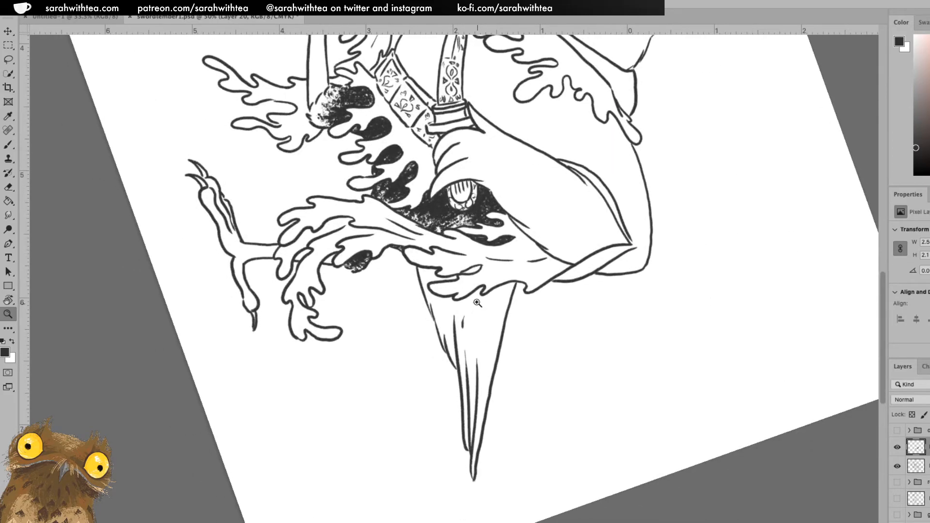
{"action": "left_click", "coordinate": [469, 268]}
{"action": "key", "text": "b"}
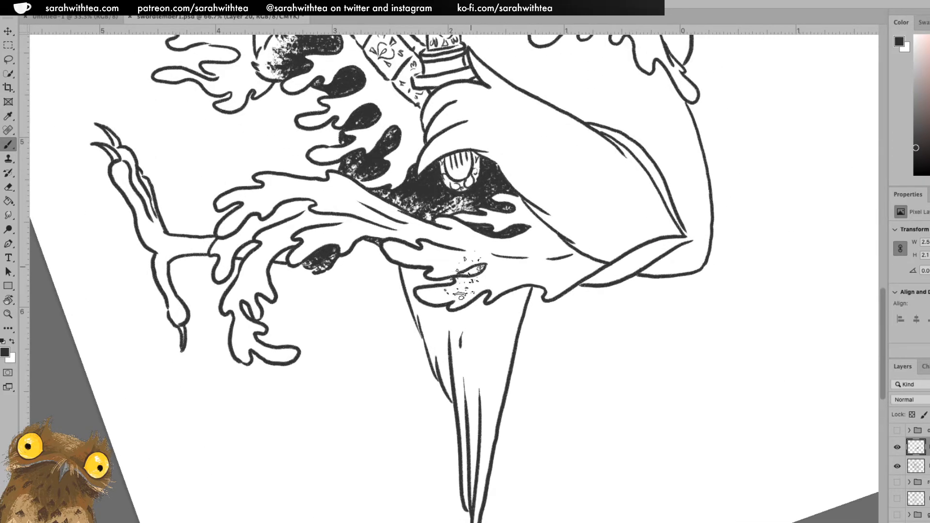
{"action": "key", "text": "l"}
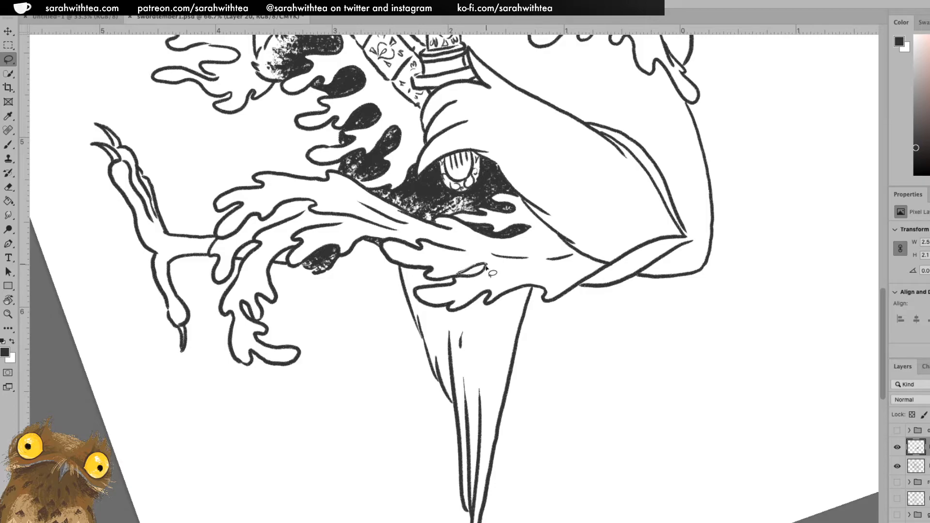
{"action": "mouse_move", "coordinate": [473, 277]}
{"action": "left_mouse_down"}
{"action": "mouse_move", "coordinate": [454, 286]}
{"action": "mouse_move", "coordinate": [416, 292]}
{"action": "mouse_move", "coordinate": [420, 331]}
{"action": "left_mouse_up"}
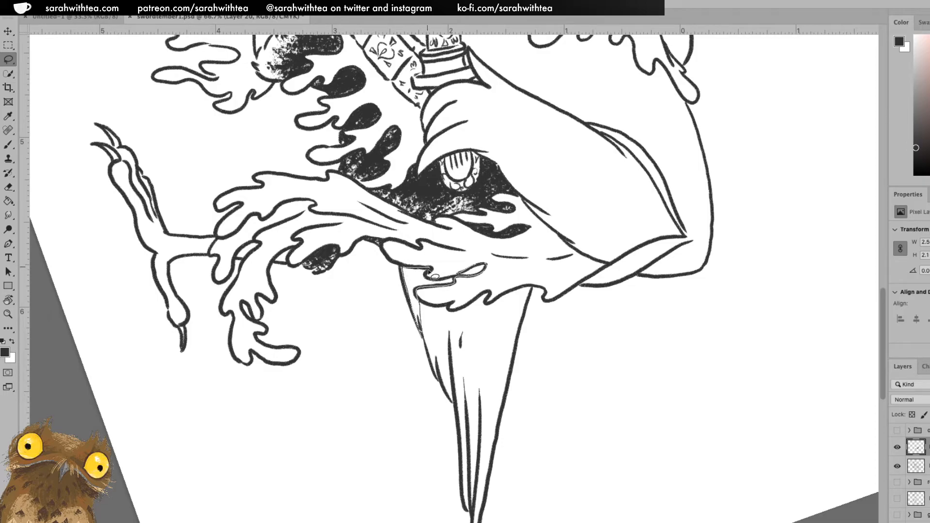
{"action": "left_click_drag", "start_coordinate": [450, 279], "coordinate": [448, 281]}
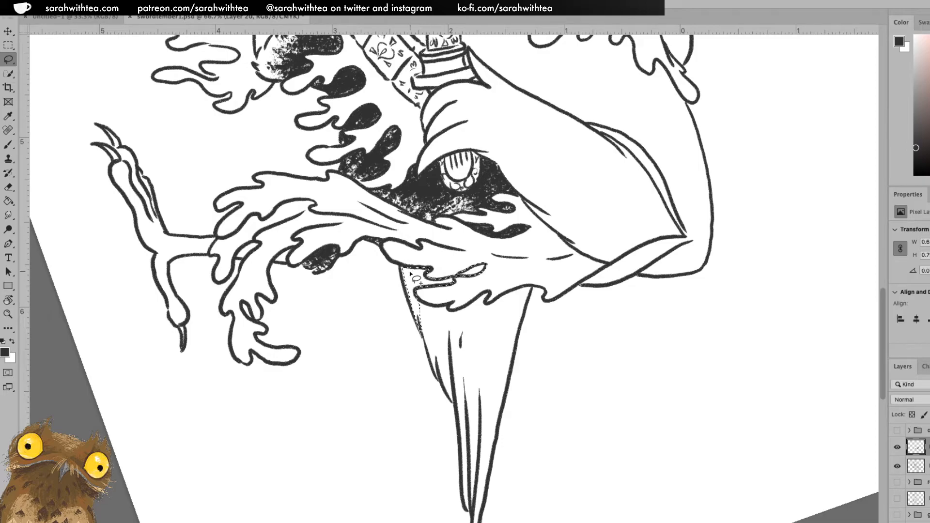
{"action": "left_click_drag", "start_coordinate": [419, 319], "coordinate": [411, 274]}
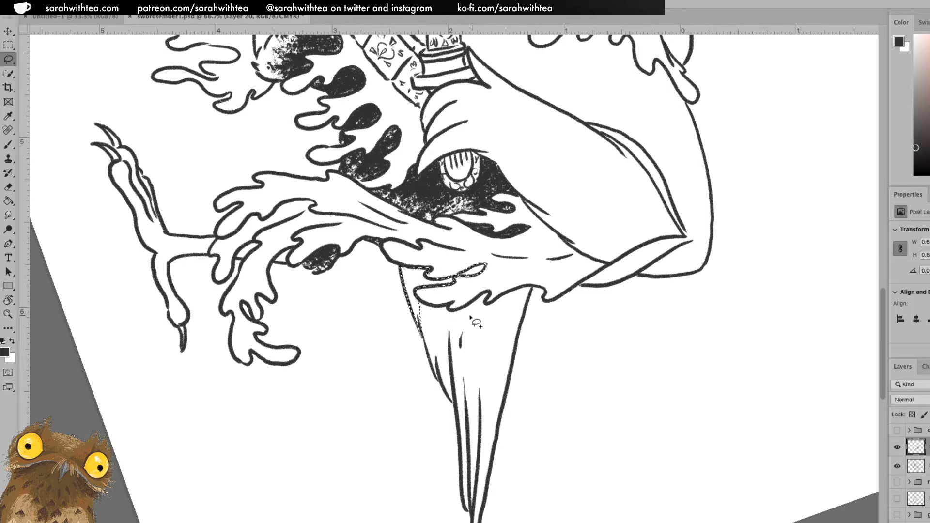
Extend the selection over the upper part of the tail, following its outer edges and the leg feathers' outline
{"action": "mouse_move", "coordinate": [422, 331]}
{"action": "left_mouse_down"}
{"action": "mouse_move", "coordinate": [437, 380]}
{"action": "mouse_move", "coordinate": [436, 361]}
{"action": "mouse_move", "coordinate": [447, 394]}
{"action": "mouse_move", "coordinate": [455, 405]}
{"action": "mouse_move", "coordinate": [456, 388]}
{"action": "mouse_move", "coordinate": [470, 415]}
{"action": "mouse_move", "coordinate": [483, 466]}
{"action": "mouse_move", "coordinate": [538, 297]}
{"action": "left_mouse_up"}
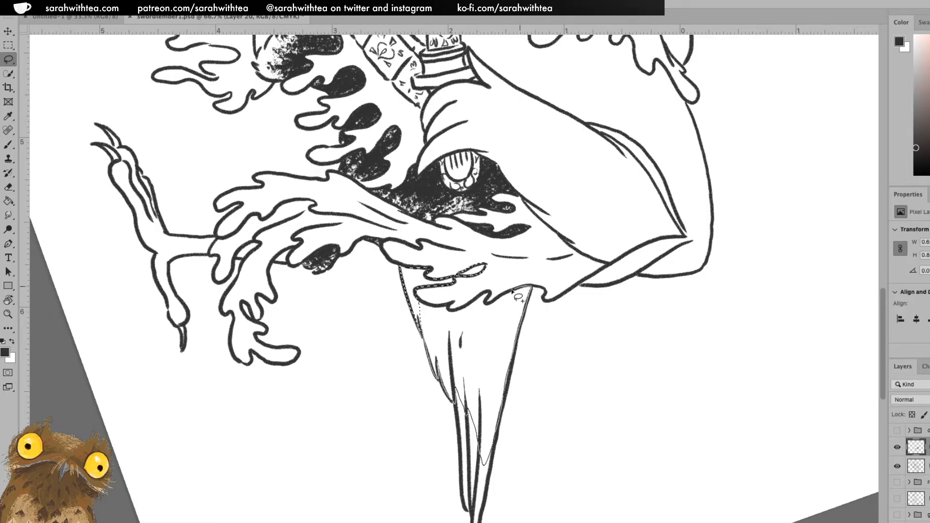
{"action": "left_click_drag", "start_coordinate": [486, 297], "coordinate": [472, 304]}
{"action": "left_click_drag", "start_coordinate": [415, 295], "coordinate": [438, 361]}
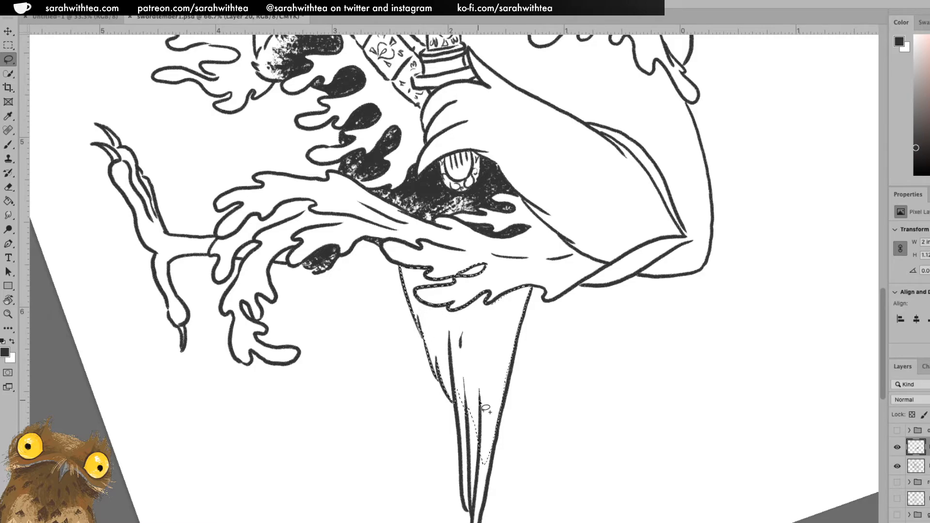
Paint textured dark shading on the tail, dense beneath the leg feathers and fading toward the tip, and clear the selection
{"action": "key", "text": "b"}
{"action": "mouse_move", "coordinate": [487, 290]}
{"action": "left_mouse_down"}
{"action": "mouse_move", "coordinate": [462, 299]}
{"action": "mouse_move", "coordinate": [466, 290]}
{"action": "mouse_move", "coordinate": [445, 301]}
{"action": "mouse_move", "coordinate": [430, 334]}
{"action": "mouse_move", "coordinate": [479, 285]}
{"action": "mouse_move", "coordinate": [451, 319]}
{"action": "mouse_move", "coordinate": [433, 289]}
{"action": "mouse_move", "coordinate": [391, 269]}
{"action": "mouse_move", "coordinate": [425, 385]}
{"action": "mouse_move", "coordinate": [414, 261]}
{"action": "mouse_move", "coordinate": [438, 371]}
{"action": "mouse_move", "coordinate": [424, 261]}
{"action": "mouse_move", "coordinate": [431, 361]}
{"action": "mouse_move", "coordinate": [441, 284]}
{"action": "mouse_move", "coordinate": [412, 268]}
{"action": "mouse_move", "coordinate": [439, 376]}
{"action": "mouse_move", "coordinate": [428, 281]}
{"action": "mouse_move", "coordinate": [453, 356]}
{"action": "mouse_move", "coordinate": [445, 264]}
{"action": "mouse_move", "coordinate": [435, 293]}
{"action": "mouse_move", "coordinate": [443, 340]}
{"action": "left_mouse_up"}
{"action": "mouse_move", "coordinate": [431, 301]}
{"action": "left_mouse_down"}
{"action": "mouse_move", "coordinate": [459, 296]}
{"action": "mouse_move", "coordinate": [401, 298]}
{"action": "mouse_move", "coordinate": [457, 303]}
{"action": "left_mouse_up"}
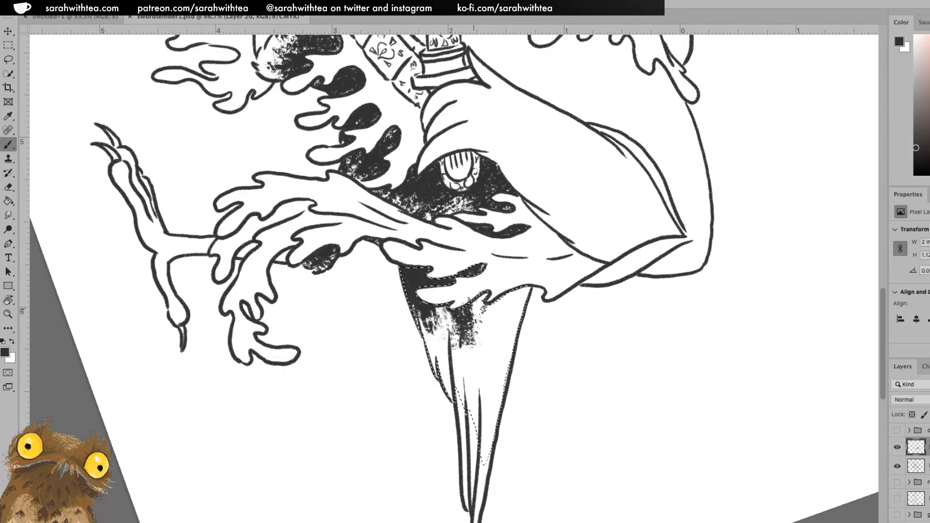
{"action": "mouse_move", "coordinate": [490, 356]}
{"action": "left_mouse_down"}
{"action": "mouse_move", "coordinate": [506, 320]}
{"action": "mouse_move", "coordinate": [502, 365]}
{"action": "mouse_move", "coordinate": [512, 371]}
{"action": "left_mouse_up"}
{"action": "mouse_move", "coordinate": [515, 289]}
{"action": "left_mouse_down"}
{"action": "mouse_move", "coordinate": [491, 369]}
{"action": "mouse_move", "coordinate": [502, 285]}
{"action": "mouse_move", "coordinate": [472, 388]}
{"action": "mouse_move", "coordinate": [465, 310]}
{"action": "mouse_move", "coordinate": [439, 373]}
{"action": "mouse_move", "coordinate": [427, 339]}
{"action": "mouse_move", "coordinate": [455, 466]}
{"action": "mouse_move", "coordinate": [451, 368]}
{"action": "mouse_move", "coordinate": [463, 466]}
{"action": "mouse_move", "coordinate": [453, 334]}
{"action": "mouse_move", "coordinate": [482, 455]}
{"action": "mouse_move", "coordinate": [464, 293]}
{"action": "mouse_move", "coordinate": [466, 475]}
{"action": "left_mouse_up"}
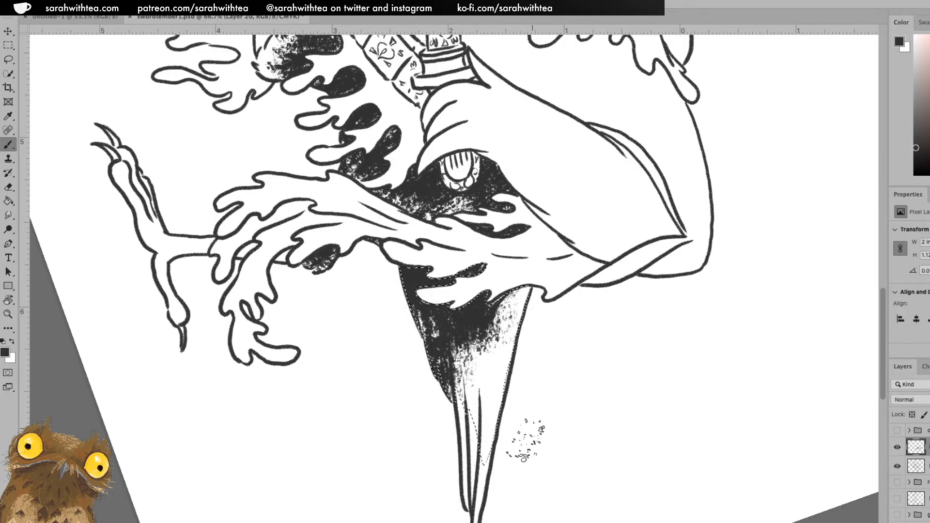
{"action": "key", "text": "ctrl+d"}
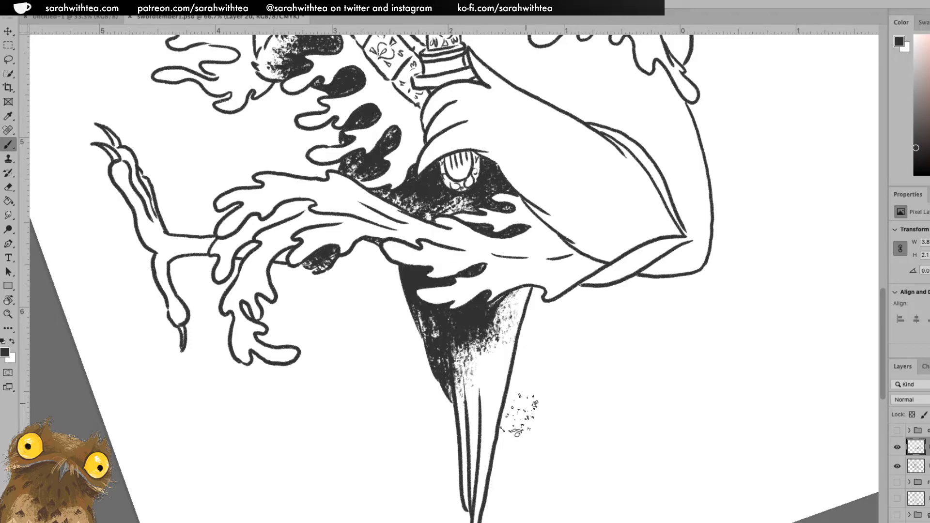
Lasso the section of the raised arm between the upper dagger's pommel and the edge of the torso
{"action": "key", "text": "z"}
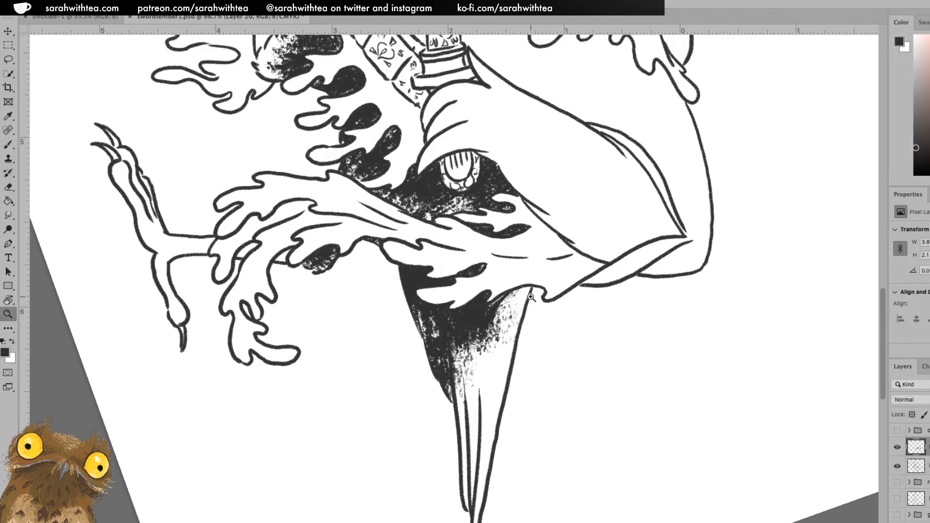
{"action": "left_click", "coordinate": [534, 298], "text": "alt"}
{"action": "left_click", "coordinate": [533, 301], "text": "alt"}
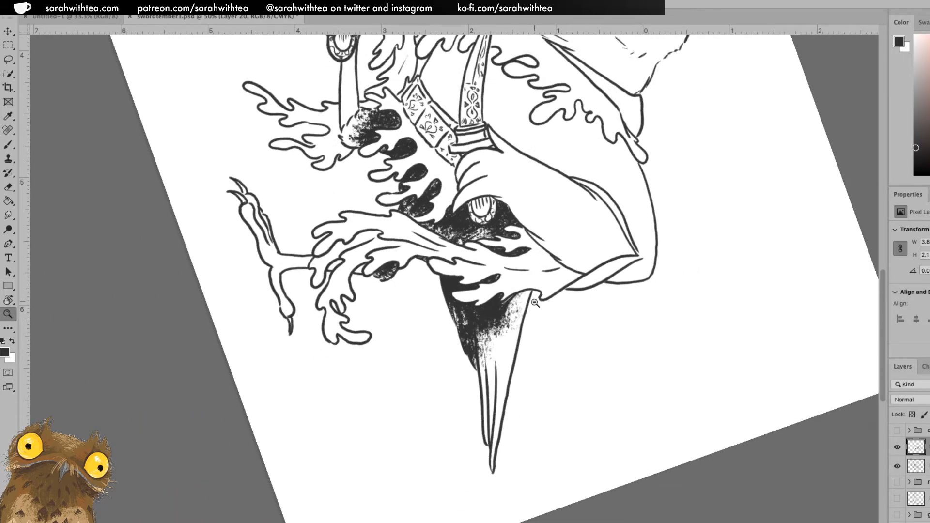
{"action": "key", "text": "ctrl+0"}
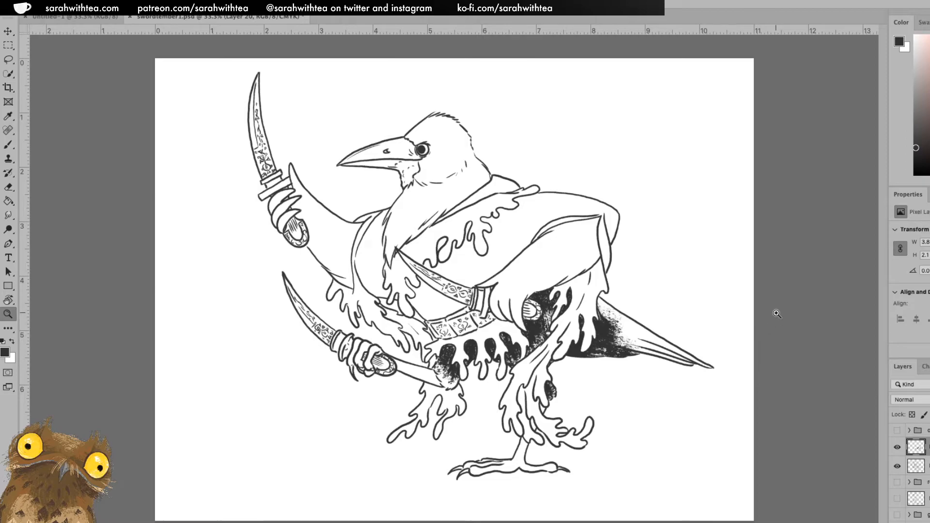
{"action": "left_click", "coordinate": [357, 242]}
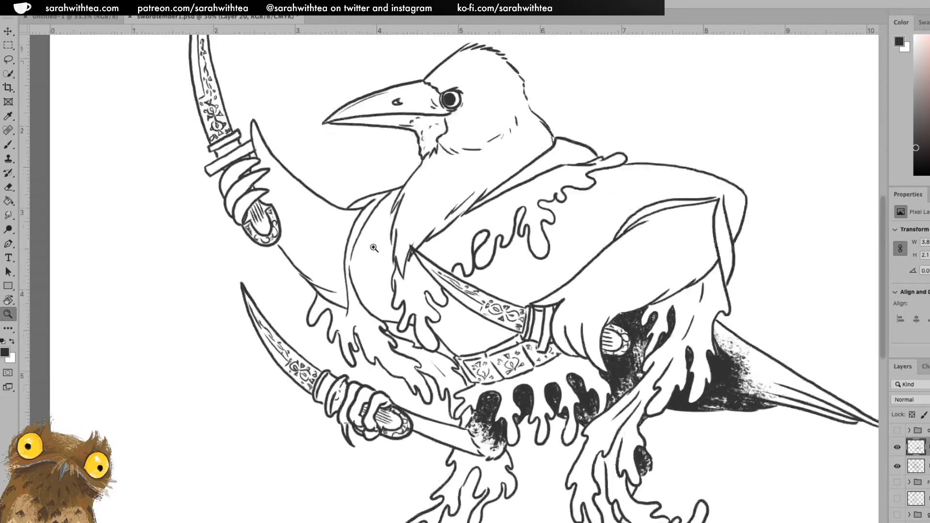
{"action": "key", "text": "l"}
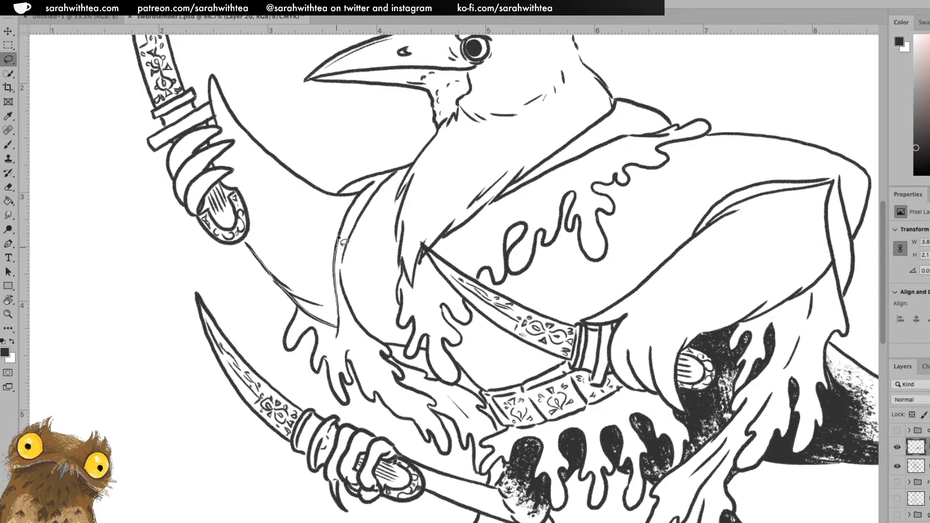
{"action": "mouse_move", "coordinate": [346, 219]}
{"action": "left_mouse_down"}
{"action": "mouse_move", "coordinate": [361, 194]}
{"action": "mouse_move", "coordinate": [326, 195]}
{"action": "mouse_move", "coordinate": [291, 176]}
{"action": "mouse_move", "coordinate": [260, 182]}
{"action": "mouse_move", "coordinate": [245, 203]}
{"action": "left_mouse_up"}
{"action": "left_click_drag", "start_coordinate": [247, 241], "coordinate": [262, 259]}
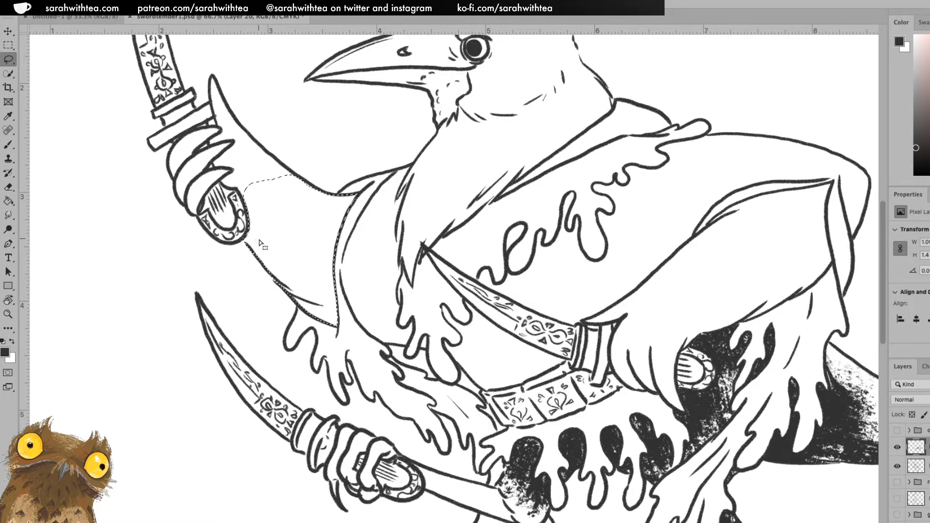
Paint textured dark shading on the raised arm's underside near the torso, fading toward the hand, and clear the selection
{"action": "key", "text": "b"}
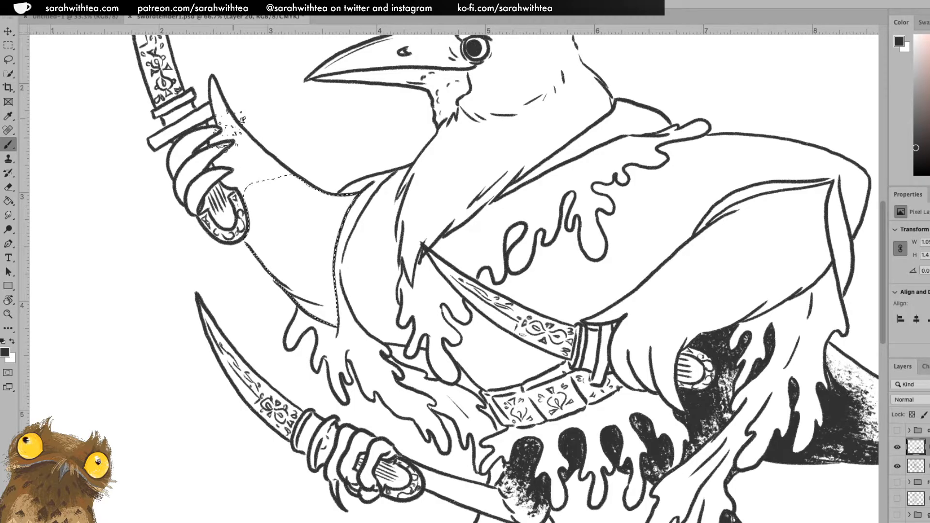
{"action": "mouse_move", "coordinate": [269, 260]}
{"action": "left_mouse_down"}
{"action": "mouse_move", "coordinate": [338, 331]}
{"action": "mouse_move", "coordinate": [271, 274]}
{"action": "left_mouse_up"}
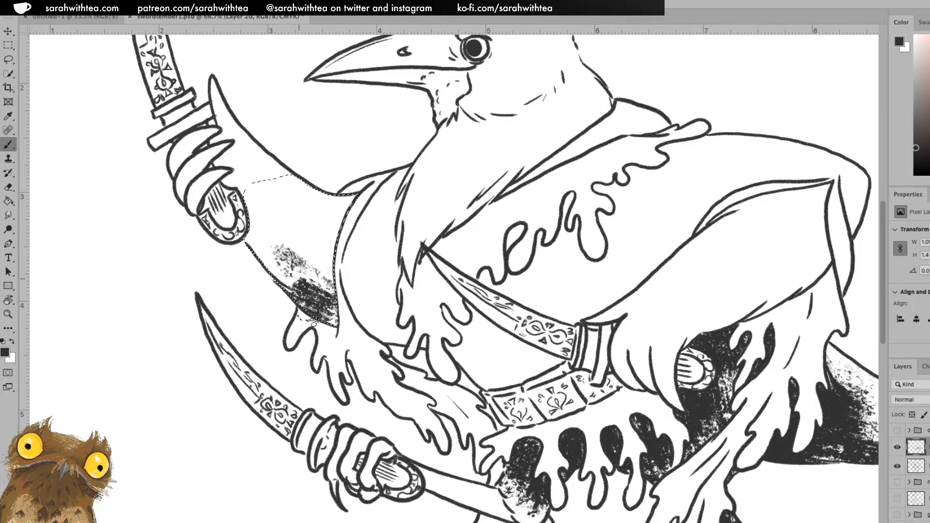
{"action": "mouse_move", "coordinate": [276, 298]}
{"action": "left_mouse_down"}
{"action": "mouse_move", "coordinate": [308, 346]}
{"action": "mouse_move", "coordinate": [342, 356]}
{"action": "mouse_move", "coordinate": [306, 339]}
{"action": "mouse_move", "coordinate": [331, 342]}
{"action": "mouse_move", "coordinate": [316, 253]}
{"action": "mouse_move", "coordinate": [297, 239]}
{"action": "mouse_move", "coordinate": [340, 272]}
{"action": "mouse_move", "coordinate": [349, 268]}
{"action": "mouse_move", "coordinate": [322, 247]}
{"action": "mouse_move", "coordinate": [308, 253]}
{"action": "mouse_move", "coordinate": [352, 262]}
{"action": "mouse_move", "coordinate": [354, 224]}
{"action": "left_mouse_up"}
{"action": "key", "text": "ctrl+d"}
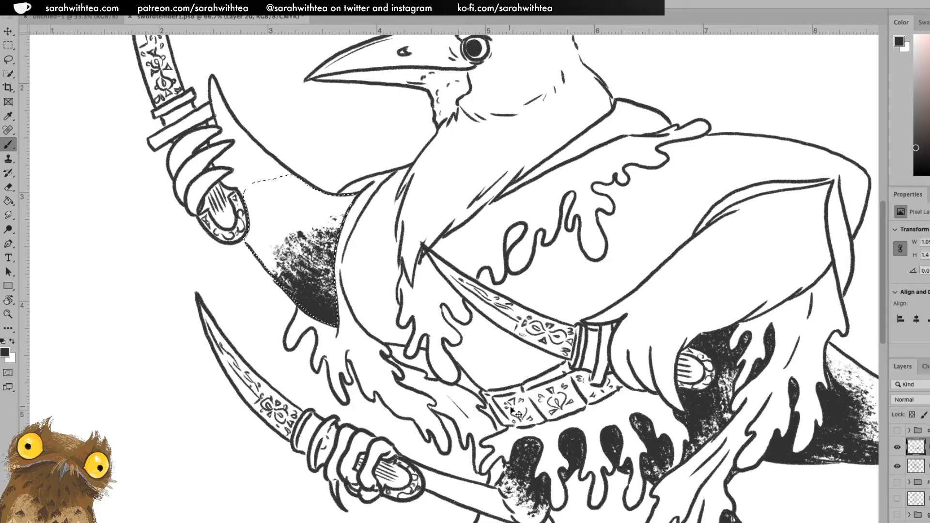
Lasso the elbow end of the bent forearm that reaches to the waist dagger
{"action": "key", "text": "z"}
{"action": "left_click", "coordinate": [611, 313], "text": "alt"}
{"action": "left_click", "coordinate": [612, 314], "text": "alt"}
{"action": "left_click", "coordinate": [620, 320], "text": "alt"}
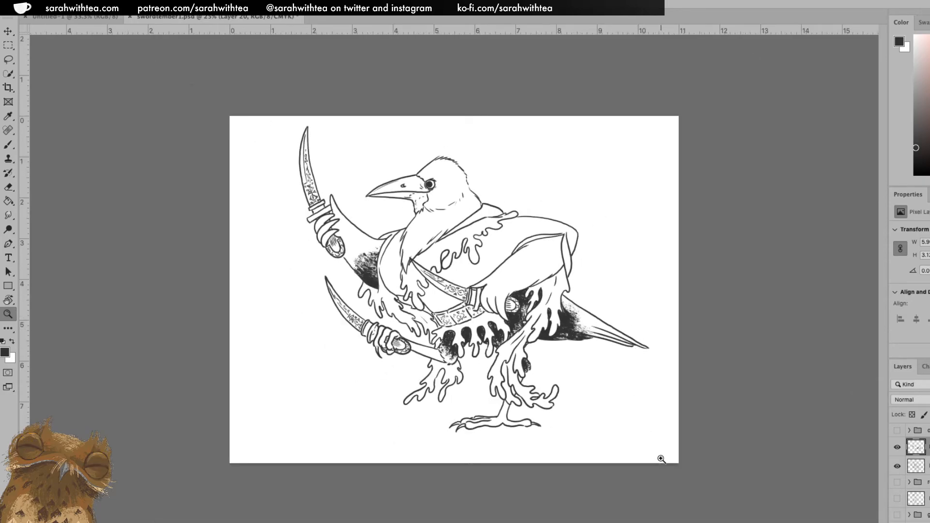
{"action": "left_click", "coordinate": [570, 240]}
{"action": "left_click", "coordinate": [572, 240]}
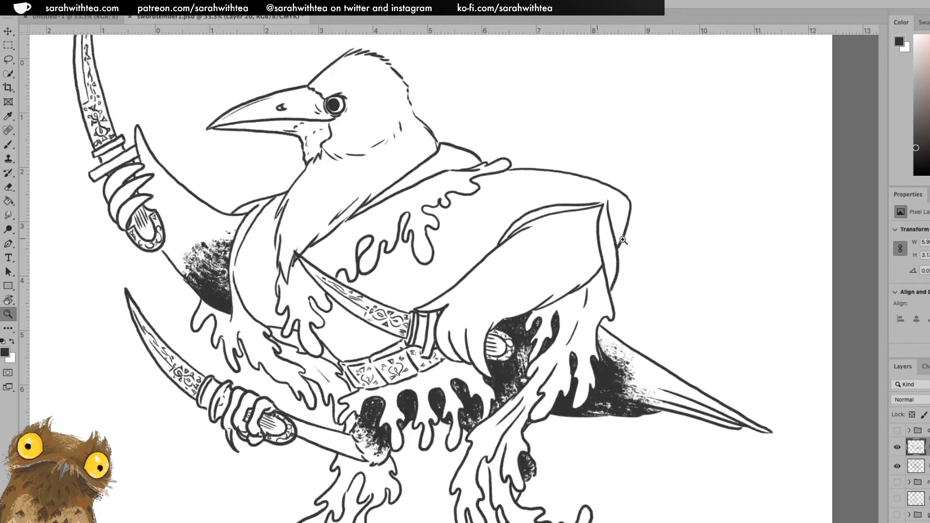
{"action": "left_click", "coordinate": [573, 239]}
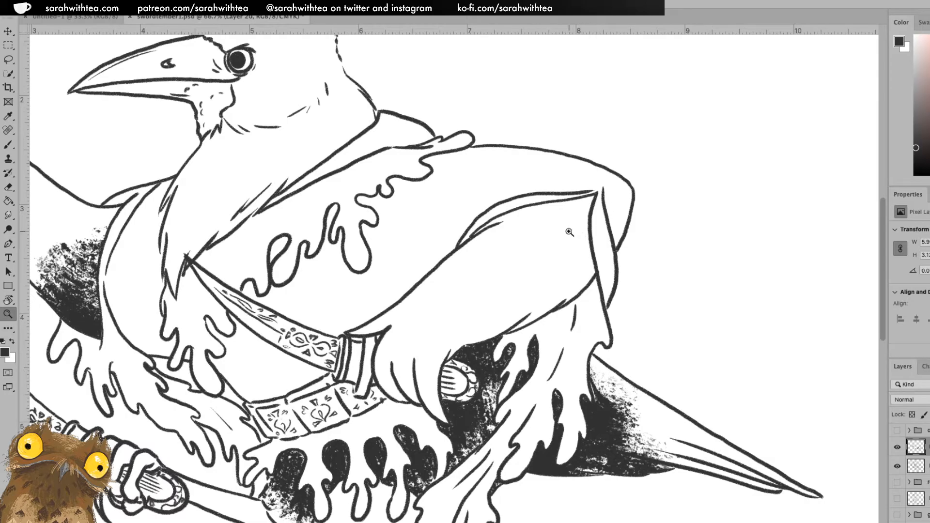
{"action": "key", "text": "l"}
{"action": "mouse_move", "coordinate": [571, 206]}
{"action": "left_mouse_down"}
{"action": "mouse_move", "coordinate": [547, 207]}
{"action": "mouse_move", "coordinate": [475, 332]}
{"action": "left_mouse_up"}
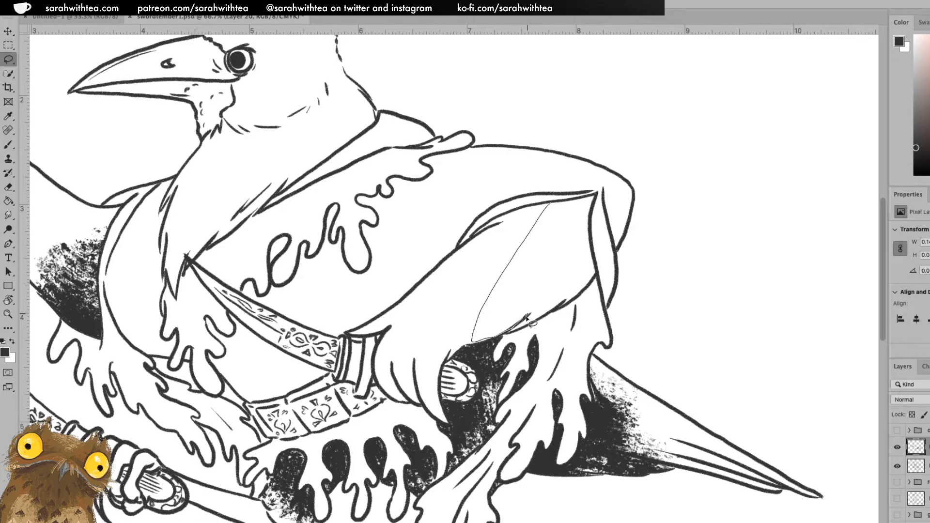
{"action": "mouse_move", "coordinate": [556, 307]}
{"action": "left_mouse_down"}
{"action": "mouse_move", "coordinate": [589, 286]}
{"action": "mouse_move", "coordinate": [595, 264]}
{"action": "mouse_move", "coordinate": [596, 195]}
{"action": "mouse_move", "coordinate": [576, 200]}
{"action": "left_mouse_up"}
Paint textured dark shading along the elbow end of the bent forearm, fading toward the hand, and clear the selection
{"action": "key", "text": "b"}
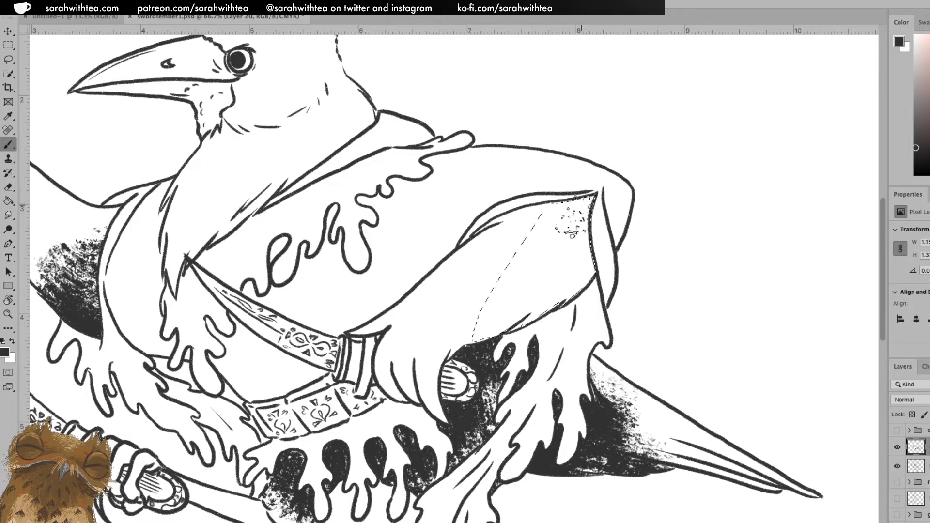
{"action": "mouse_move", "coordinate": [593, 201]}
{"action": "left_mouse_down"}
{"action": "mouse_move", "coordinate": [528, 260]}
{"action": "mouse_move", "coordinate": [590, 206]}
{"action": "mouse_move", "coordinate": [547, 257]}
{"action": "mouse_move", "coordinate": [591, 218]}
{"action": "mouse_move", "coordinate": [550, 276]}
{"action": "mouse_move", "coordinate": [589, 238]}
{"action": "mouse_move", "coordinate": [574, 256]}
{"action": "mouse_move", "coordinate": [550, 264]}
{"action": "mouse_move", "coordinate": [576, 259]}
{"action": "mouse_move", "coordinate": [579, 286]}
{"action": "mouse_move", "coordinate": [571, 279]}
{"action": "mouse_move", "coordinate": [581, 278]}
{"action": "mouse_move", "coordinate": [591, 232]}
{"action": "mouse_move", "coordinate": [555, 257]}
{"action": "mouse_move", "coordinate": [591, 237]}
{"action": "mouse_move", "coordinate": [542, 295]}
{"action": "mouse_move", "coordinate": [591, 252]}
{"action": "mouse_move", "coordinate": [549, 307]}
{"action": "mouse_move", "coordinate": [585, 274]}
{"action": "mouse_move", "coordinate": [574, 304]}
{"action": "mouse_move", "coordinate": [593, 281]}
{"action": "mouse_move", "coordinate": [543, 327]}
{"action": "mouse_move", "coordinate": [564, 296]}
{"action": "mouse_move", "coordinate": [520, 334]}
{"action": "mouse_move", "coordinate": [547, 302]}
{"action": "mouse_move", "coordinate": [506, 348]}
{"action": "mouse_move", "coordinate": [533, 336]}
{"action": "mouse_move", "coordinate": [521, 337]}
{"action": "mouse_move", "coordinate": [571, 269]}
{"action": "mouse_move", "coordinate": [545, 325]}
{"action": "mouse_move", "coordinate": [554, 318]}
{"action": "mouse_move", "coordinate": [606, 252]}
{"action": "mouse_move", "coordinate": [596, 288]}
{"action": "mouse_move", "coordinate": [588, 296]}
{"action": "mouse_move", "coordinate": [591, 227]}
{"action": "mouse_move", "coordinate": [621, 203]}
{"action": "mouse_move", "coordinate": [601, 226]}
{"action": "mouse_move", "coordinate": [514, 236]}
{"action": "mouse_move", "coordinate": [581, 216]}
{"action": "mouse_move", "coordinate": [532, 282]}
{"action": "mouse_move", "coordinate": [567, 210]}
{"action": "mouse_move", "coordinate": [542, 243]}
{"action": "mouse_move", "coordinate": [543, 222]}
{"action": "mouse_move", "coordinate": [535, 251]}
{"action": "mouse_move", "coordinate": [560, 199]}
{"action": "mouse_move", "coordinate": [536, 281]}
{"action": "mouse_move", "coordinate": [579, 216]}
{"action": "mouse_move", "coordinate": [552, 300]}
{"action": "mouse_move", "coordinate": [594, 329]}
{"action": "left_mouse_up"}
{"action": "key", "text": "ctrl+d"}
{"action": "key", "text": "z"}
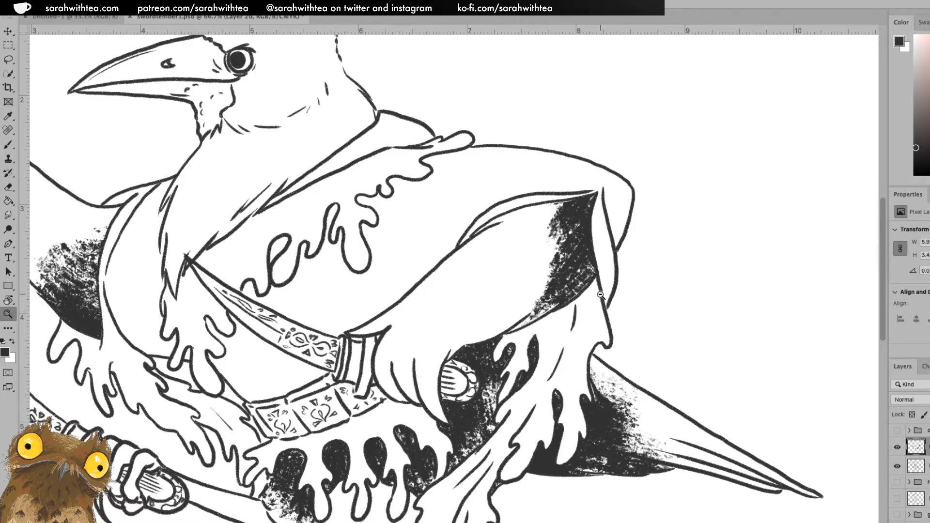
Delete the textured dark shading from the elbow end of the bent forearm and clear the selection
{"action": "left_click", "coordinate": [600, 294], "text": "alt"}
{"action": "left_click", "coordinate": [587, 339], "text": "alt"}
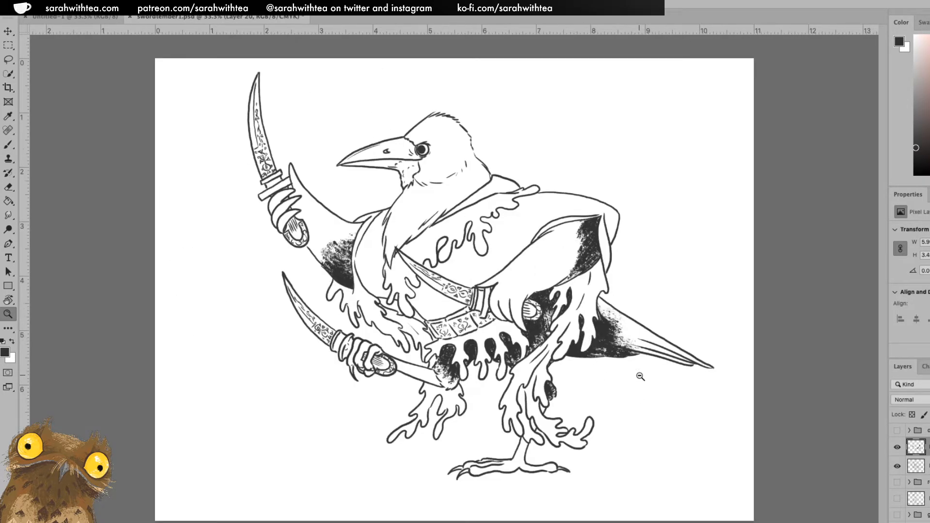
{"action": "left_click", "coordinate": [622, 379], "text": "alt"}
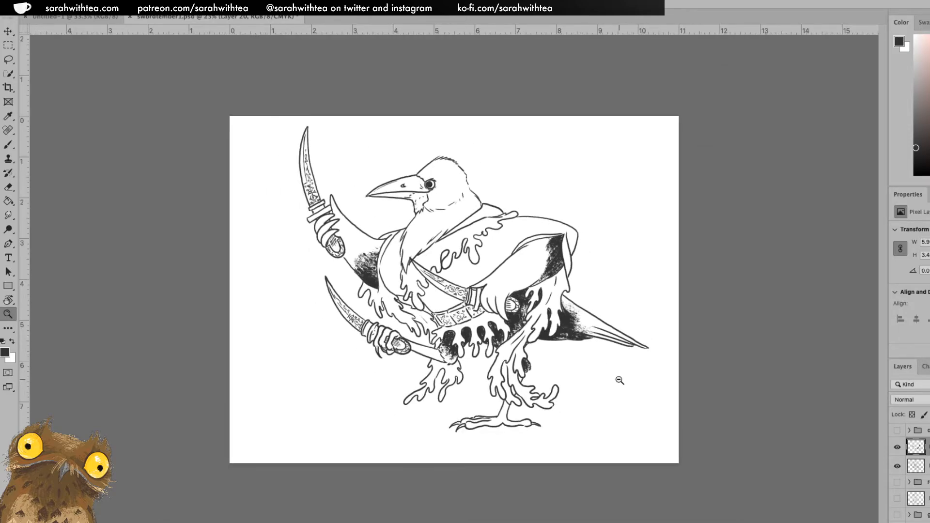
{"action": "left_click", "coordinate": [618, 380], "text": "alt"}
{"action": "left_click", "coordinate": [538, 298], "text": "ctrl"}
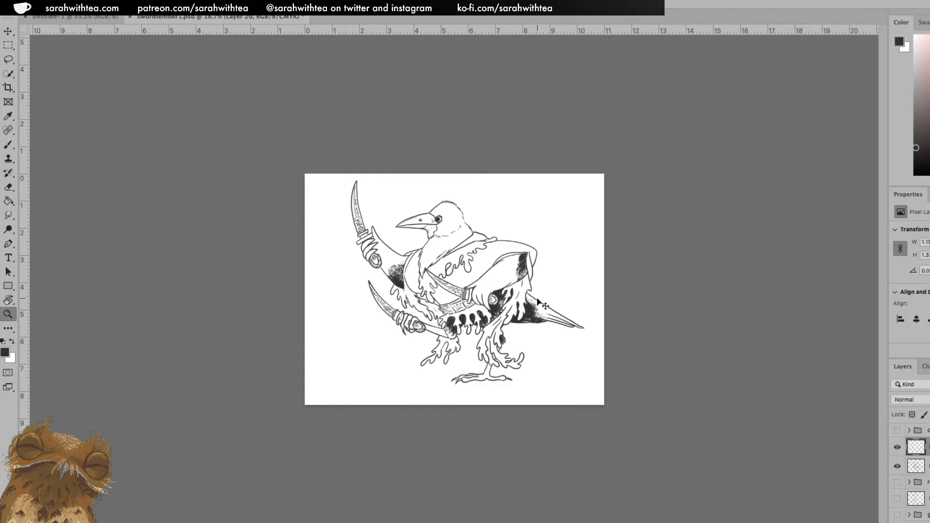
{"action": "key", "text": "Delete"}
{"action": "key", "text": "ctrl+d"}
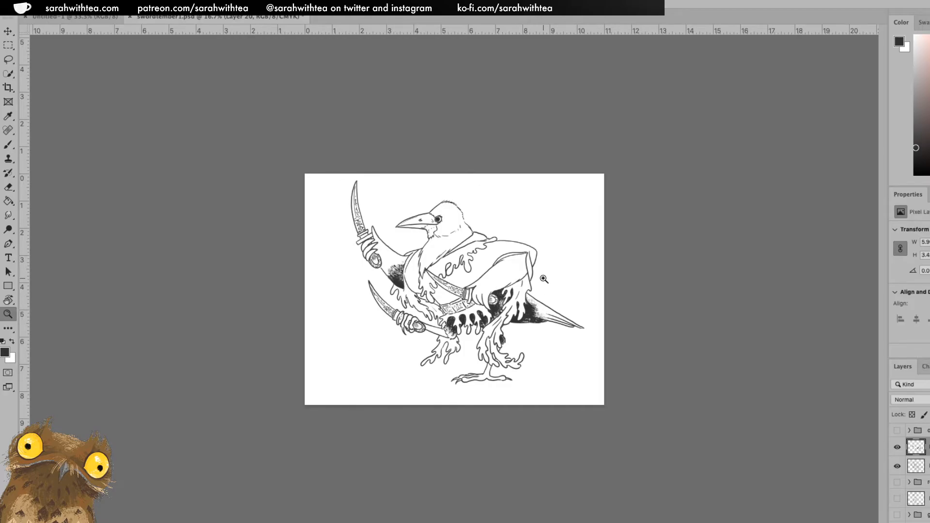
Paint a narrow band of textured dark shading along the underside of the neck feathers, beside the collar
{"action": "left_click", "coordinate": [497, 201]}
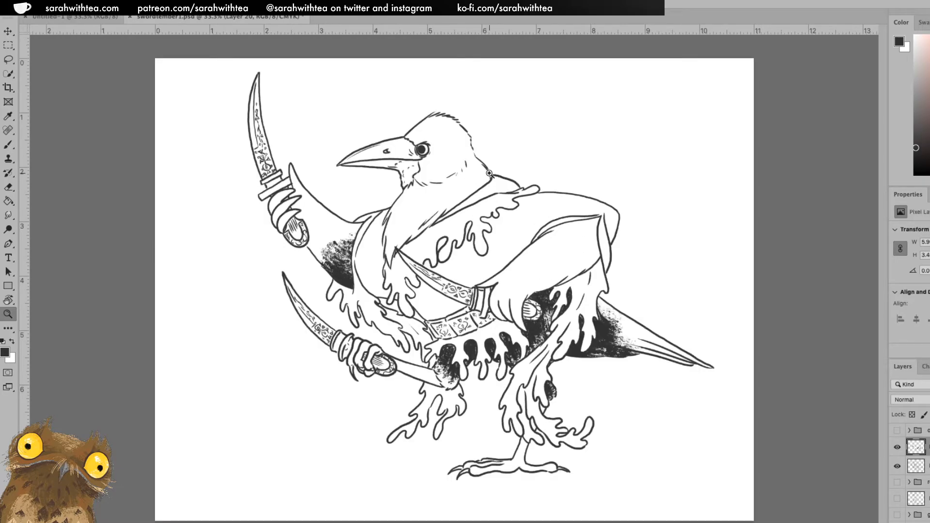
{"action": "left_click", "coordinate": [489, 173]}
{"action": "key", "text": "b"}
{"action": "left_click_drag", "start_coordinate": [465, 213], "coordinate": [501, 177]}
{"action": "key", "text": "ctrl+z"}
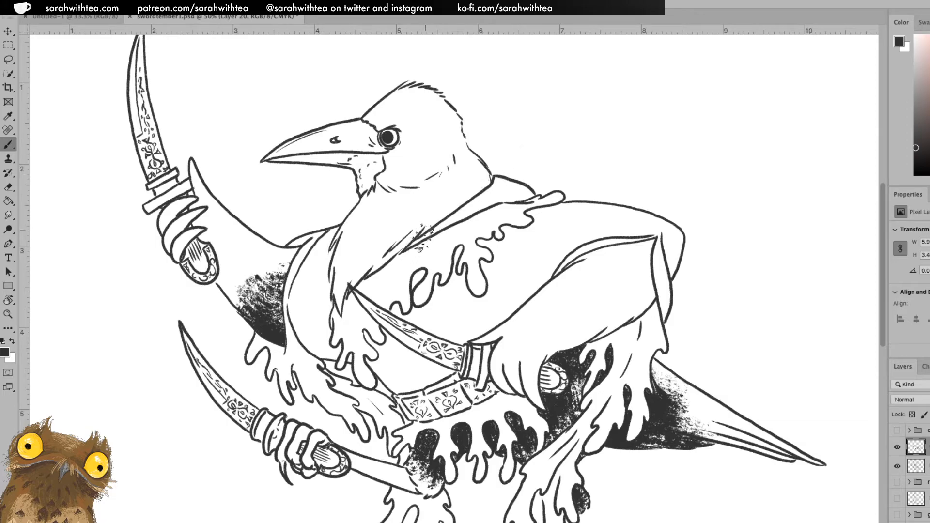
{"action": "mouse_move", "coordinate": [421, 237]}
{"action": "left_mouse_down"}
{"action": "mouse_move", "coordinate": [490, 184]}
{"action": "mouse_move", "coordinate": [466, 193]}
{"action": "mouse_move", "coordinate": [417, 249]}
{"action": "mouse_move", "coordinate": [486, 192]}
{"action": "left_mouse_up"}
{"action": "key", "text": "ctrl+z"}
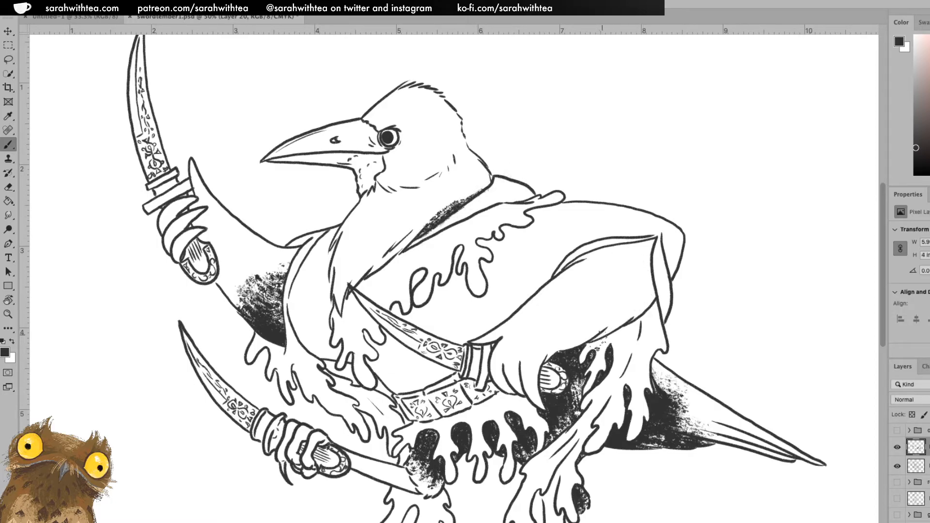
Paint a narrower wedge of textured dark shading at the bent forearm's elbow and erase the spill beyond the outline
{"action": "left_click_drag", "start_coordinate": [638, 307], "coordinate": [613, 337]}
{"action": "key", "text": "ctrl+z"}
{"action": "left_click_drag", "start_coordinate": [653, 242], "coordinate": [631, 316]}
{"action": "key", "text": "ctrl+z"}
{"action": "mouse_move", "coordinate": [654, 242]}
{"action": "left_mouse_down"}
{"action": "mouse_move", "coordinate": [630, 317]}
{"action": "mouse_move", "coordinate": [657, 290]}
{"action": "mouse_move", "coordinate": [641, 300]}
{"action": "mouse_move", "coordinate": [657, 281]}
{"action": "left_mouse_up"}
{"action": "key", "text": "e"}
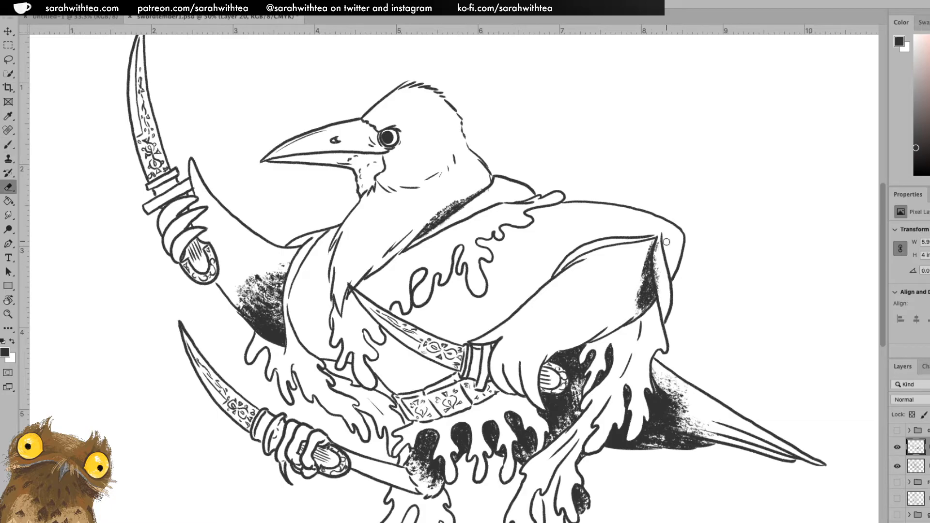
{"action": "left_click_drag", "start_coordinate": [661, 237], "coordinate": [658, 287]}
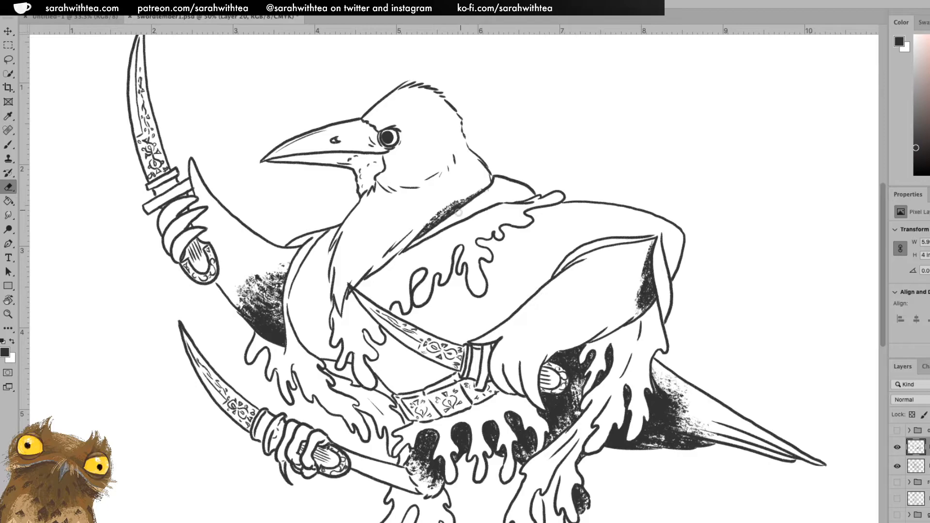
Check the shaded character at full-page view and save the document
{"action": "key", "text": "z"}
{"action": "mouse_move", "coordinate": [674, 296]}
{"action": "left_mouse_down"}
{"action": "mouse_move", "coordinate": [660, 380]}
{"action": "mouse_move", "coordinate": [644, 339]}
{"action": "mouse_move", "coordinate": [644, 349]}
{"action": "left_mouse_up"}
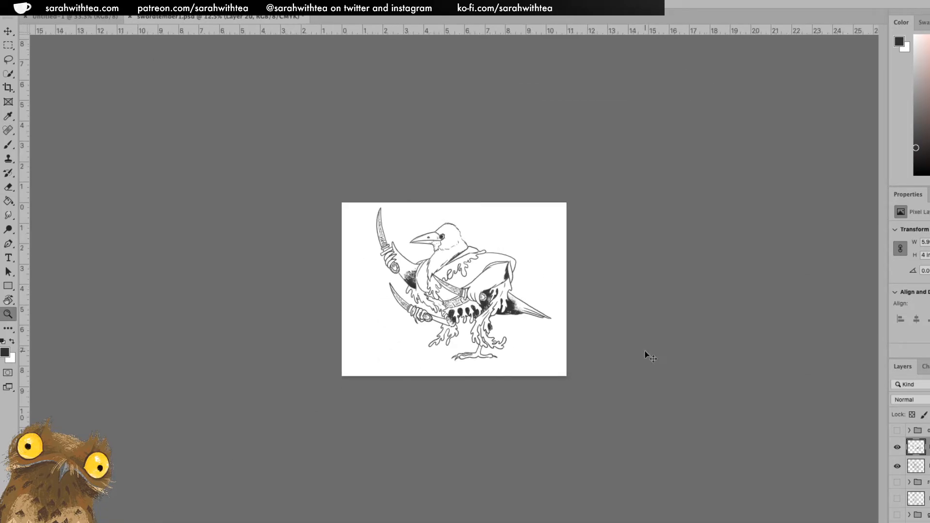
{"action": "left_click_drag", "start_coordinate": [489, 300], "coordinate": [557, 317]}
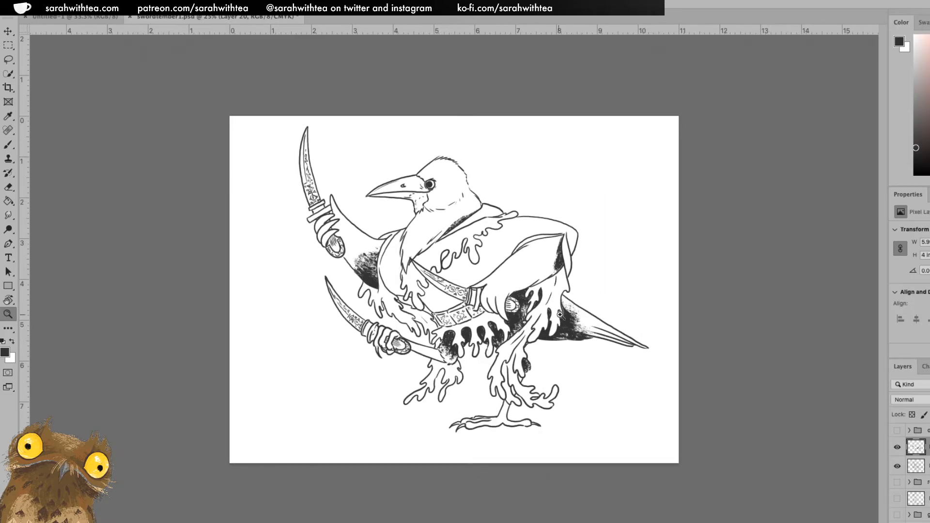
{"action": "key", "text": "ctrl+s"}
{"action": "left_click", "coordinate": [897, 483]}
{"action": "key", "text": "ctrl+s"}
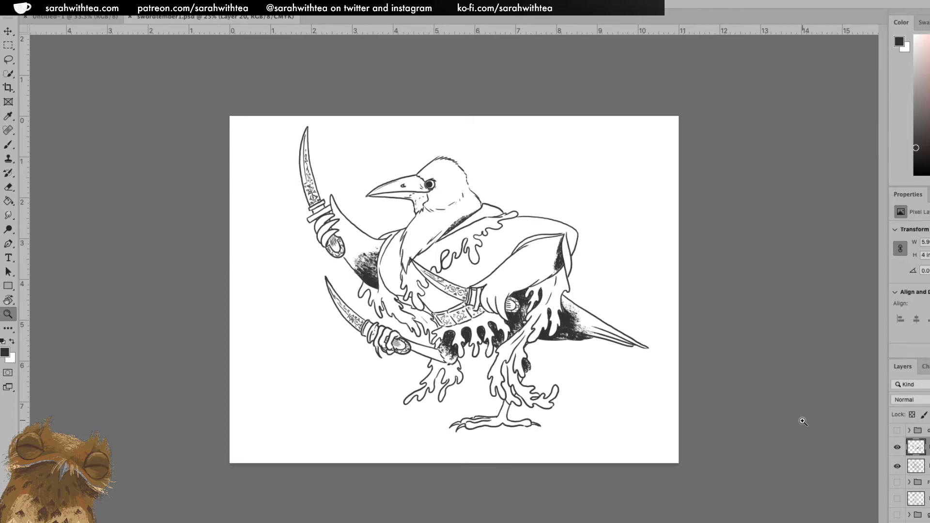
Hide the finished bird's shading and line art, show the osprey sketch group, and lower its opacity to a faint guide
{"action": "left_click", "coordinate": [898, 445]}
{"action": "left_click", "coordinate": [896, 431]}
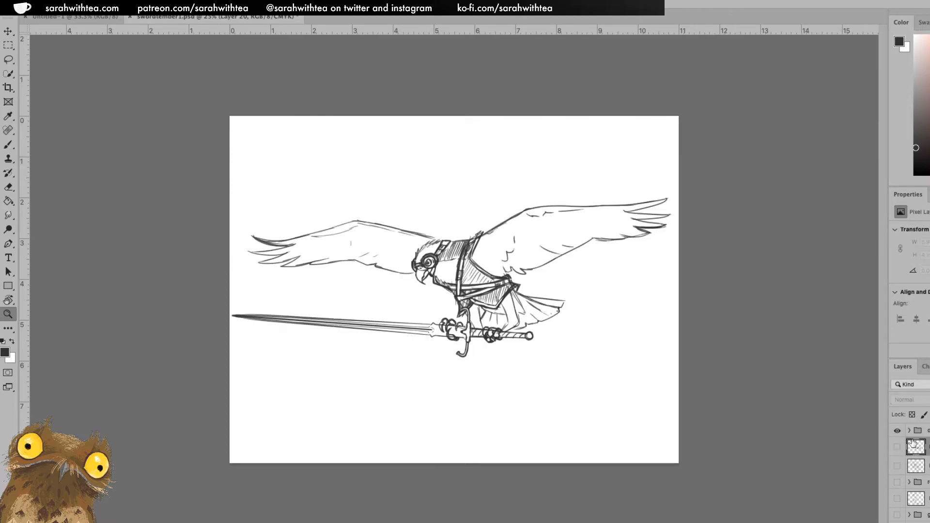
{"action": "left_click", "coordinate": [923, 430]}
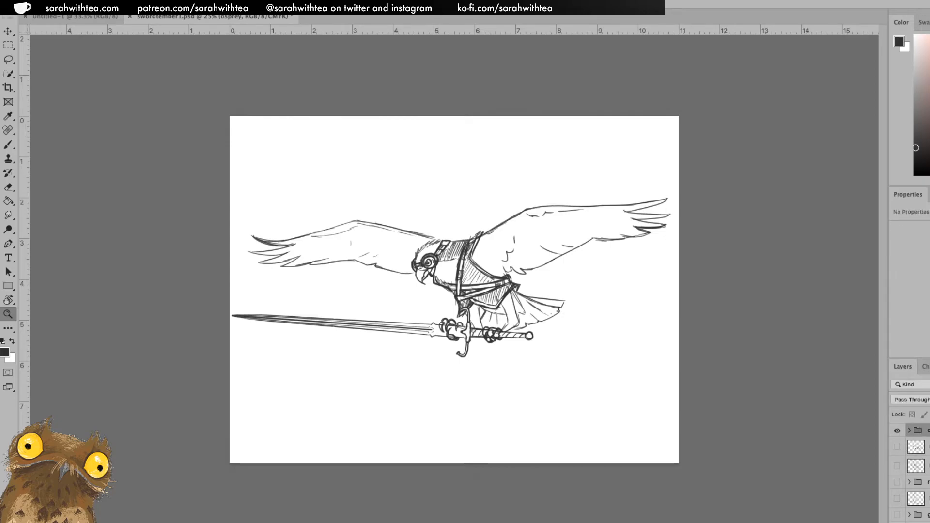
{"action": "key", "text": "3"}
{"action": "key", "text": "2"}
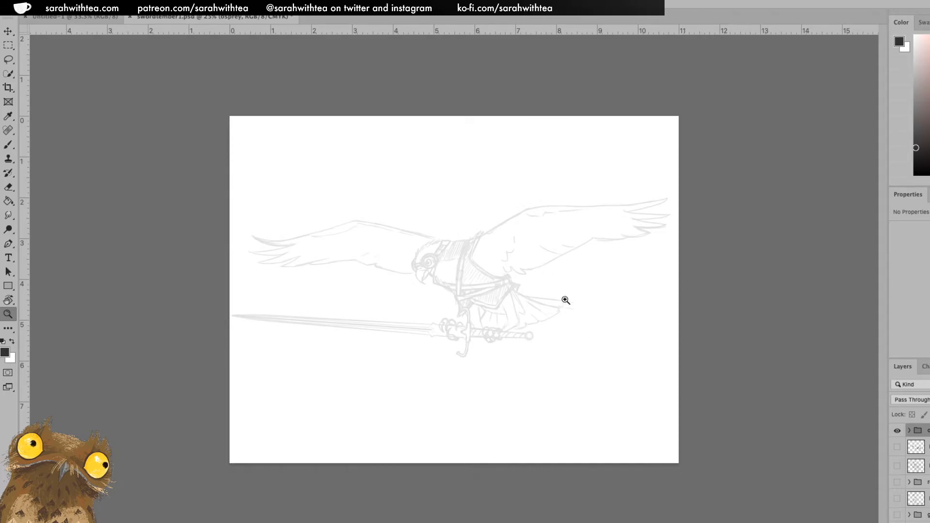
Add a new layer above the osprey sketch and choose the brush Kyle's Inkbox - Mr. Natural Brush for inking
{"action": "key", "text": "ctrl+shift+alt+n"}
{"action": "left_click", "coordinate": [443, 261]}
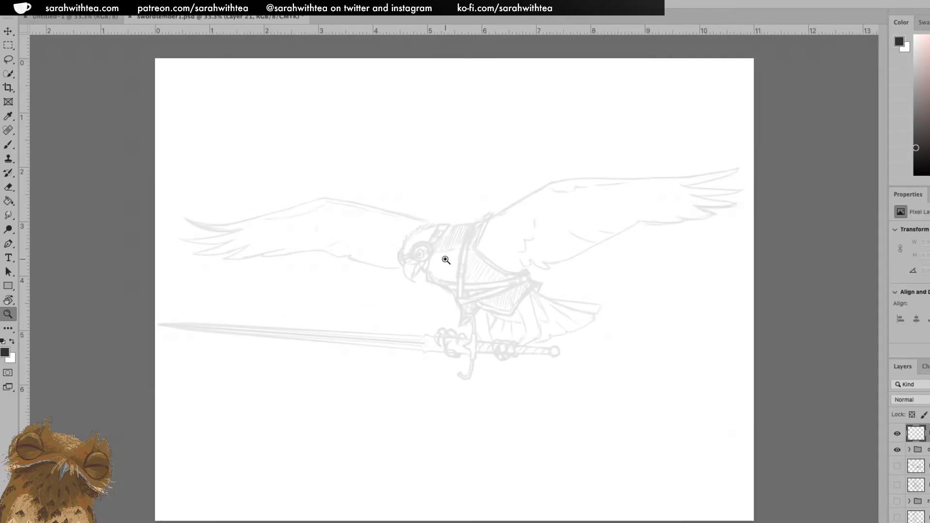
{"action": "left_click", "coordinate": [447, 252]}
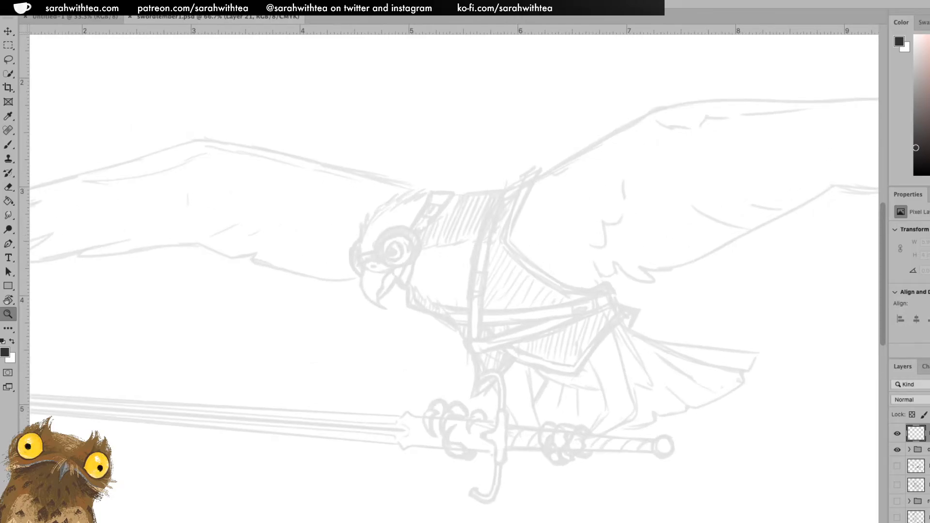
{"action": "left_click", "coordinate": [19, 7]}
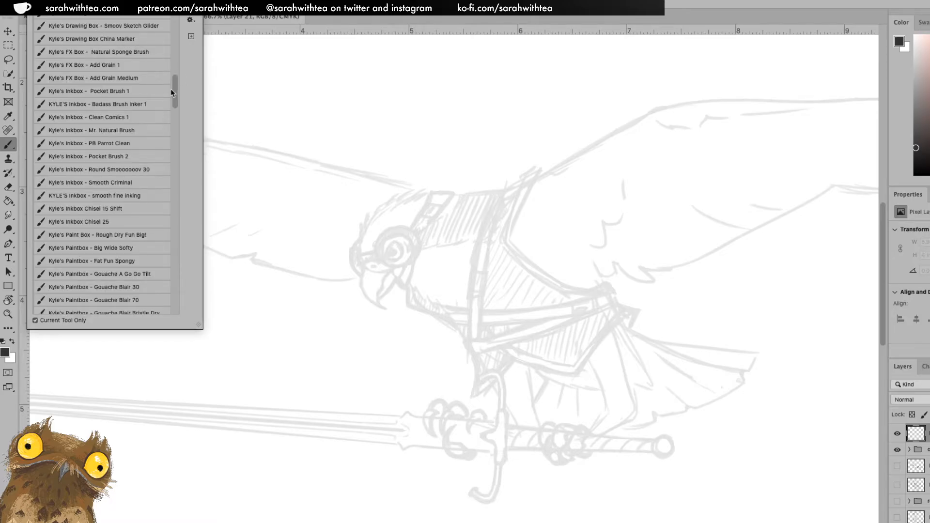
{"action": "left_click", "coordinate": [143, 131]}
{"action": "key", "text": "Return"}
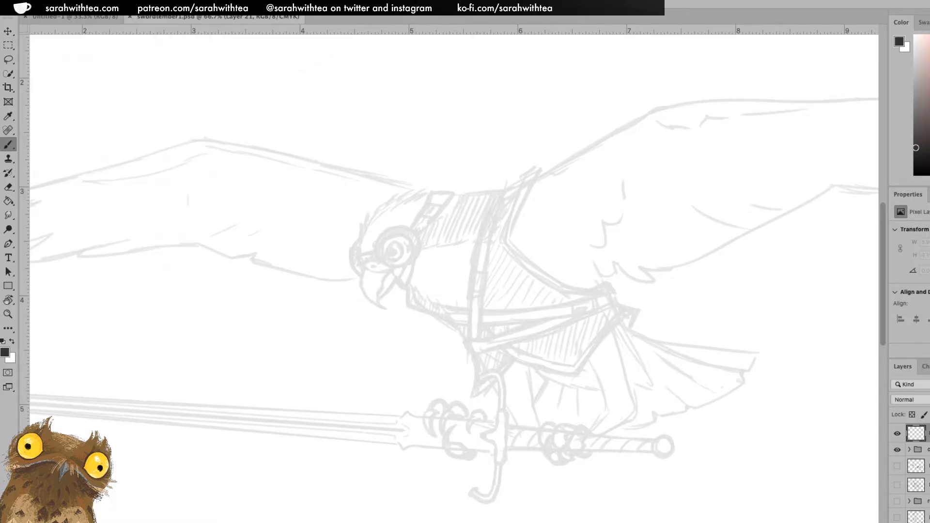
Ink the osprey's eye over the sketch, with curved rims and a solid dark pupil
{"action": "scroll", "coordinate": [418, 244], "scroll_direction": "up", "scroll_amount": 2}
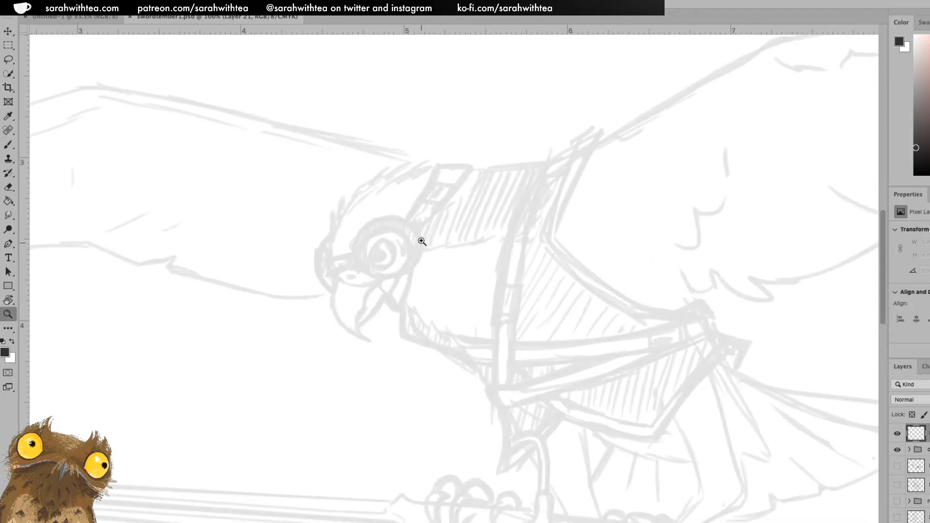
{"action": "mouse_move", "coordinate": [325, 297]}
{"action": "left_mouse_down"}
{"action": "mouse_move", "coordinate": [322, 278]}
{"action": "mouse_move", "coordinate": [357, 224]}
{"action": "left_mouse_up"}
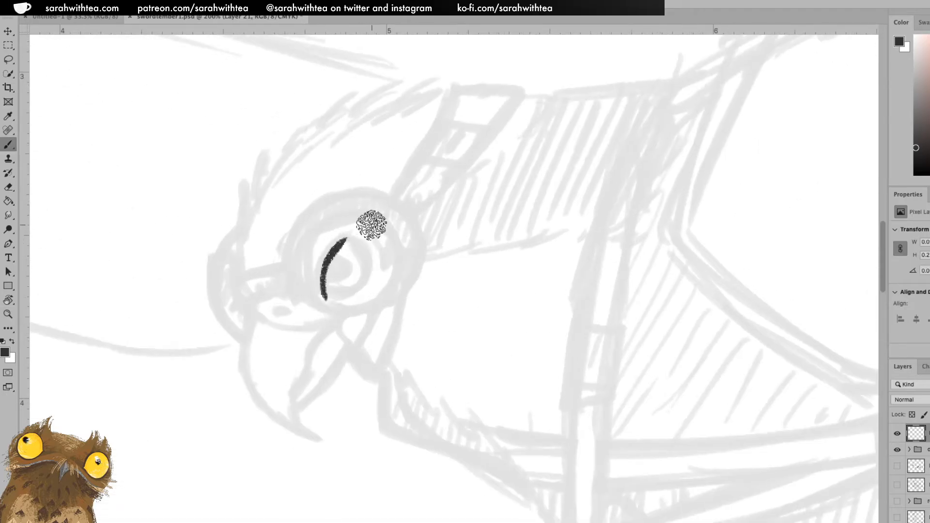
{"action": "key", "text": "ctrl+z"}
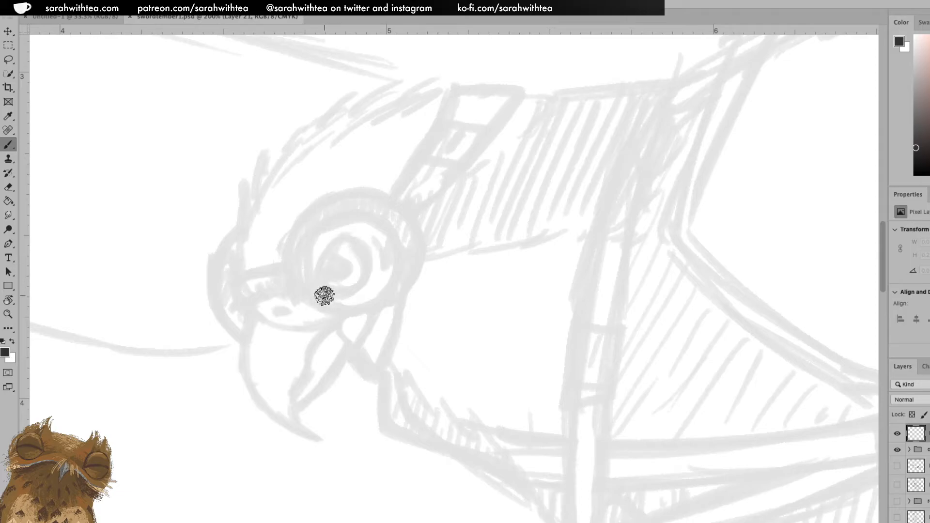
{"action": "left_click_drag", "start_coordinate": [322, 297], "coordinate": [345, 236]}
{"action": "key", "text": "ctrl+z"}
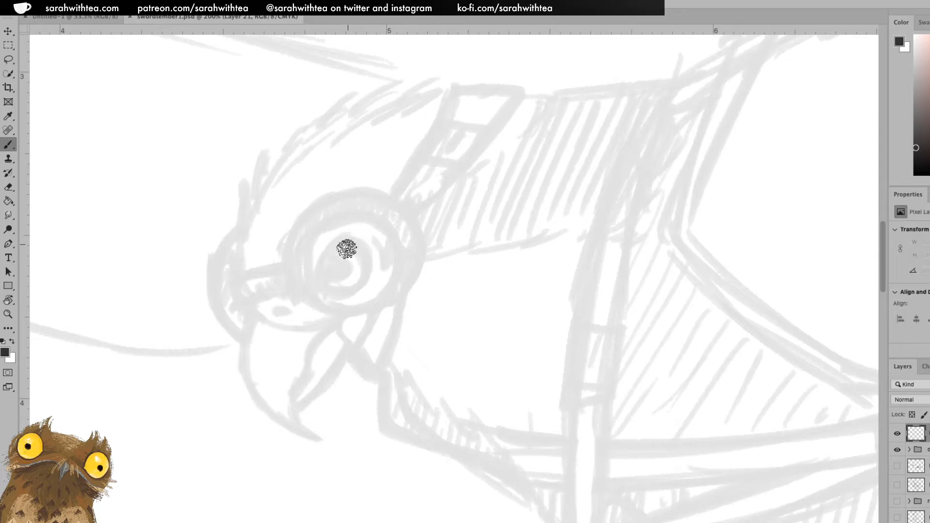
{"action": "mouse_move", "coordinate": [324, 297]}
{"action": "left_mouse_down"}
{"action": "mouse_move", "coordinate": [355, 229]}
{"action": "mouse_move", "coordinate": [360, 275]}
{"action": "mouse_move", "coordinate": [341, 247]}
{"action": "mouse_move", "coordinate": [364, 266]}
{"action": "mouse_move", "coordinate": [356, 291]}
{"action": "mouse_move", "coordinate": [330, 291]}
{"action": "mouse_move", "coordinate": [333, 279]}
{"action": "mouse_move", "coordinate": [339, 284]}
{"action": "mouse_move", "coordinate": [334, 261]}
{"action": "mouse_move", "coordinate": [349, 272]}
{"action": "mouse_move", "coordinate": [331, 274]}
{"action": "mouse_move", "coordinate": [340, 274]}
{"action": "mouse_move", "coordinate": [320, 294]}
{"action": "mouse_move", "coordinate": [317, 264]}
{"action": "mouse_move", "coordinate": [352, 225]}
{"action": "mouse_move", "coordinate": [378, 274]}
{"action": "left_mouse_up"}
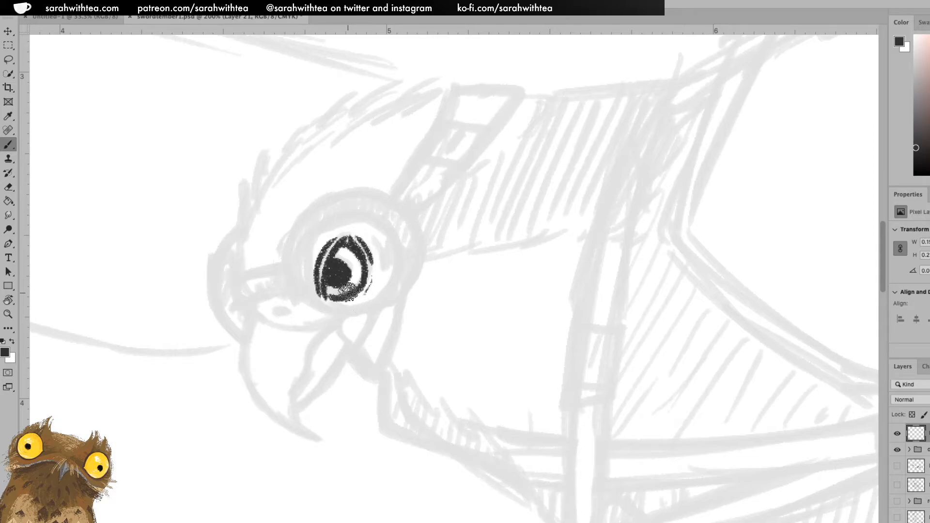
Ink the osprey's nostril, the small feathers at the beak's base, and the hooked upper beak outline
{"action": "mouse_move", "coordinate": [250, 308]}
{"action": "left_mouse_down"}
{"action": "mouse_move", "coordinate": [280, 284]}
{"action": "mouse_move", "coordinate": [274, 297]}
{"action": "mouse_move", "coordinate": [288, 315]}
{"action": "mouse_move", "coordinate": [240, 342]}
{"action": "mouse_move", "coordinate": [245, 380]}
{"action": "mouse_move", "coordinate": [282, 420]}
{"action": "mouse_move", "coordinate": [316, 435]}
{"action": "left_mouse_up"}
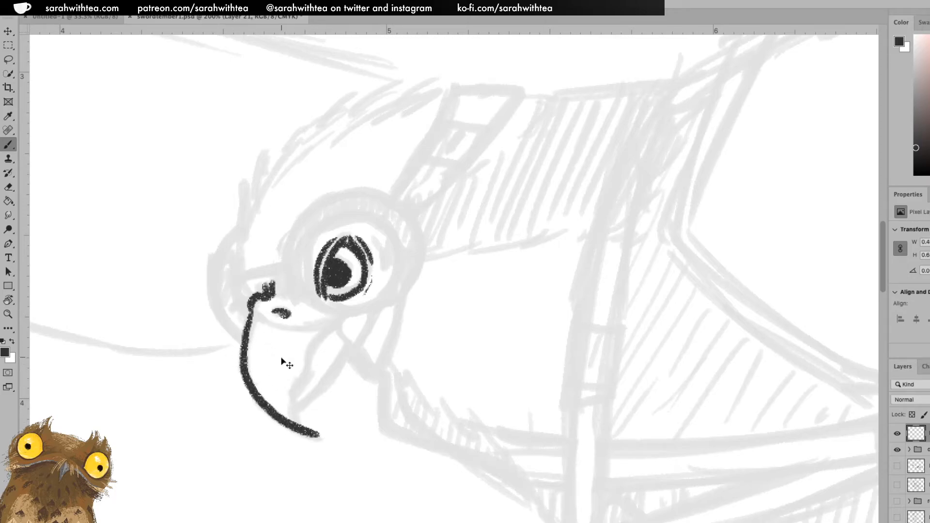
{"action": "key", "text": "ctrl+z"}
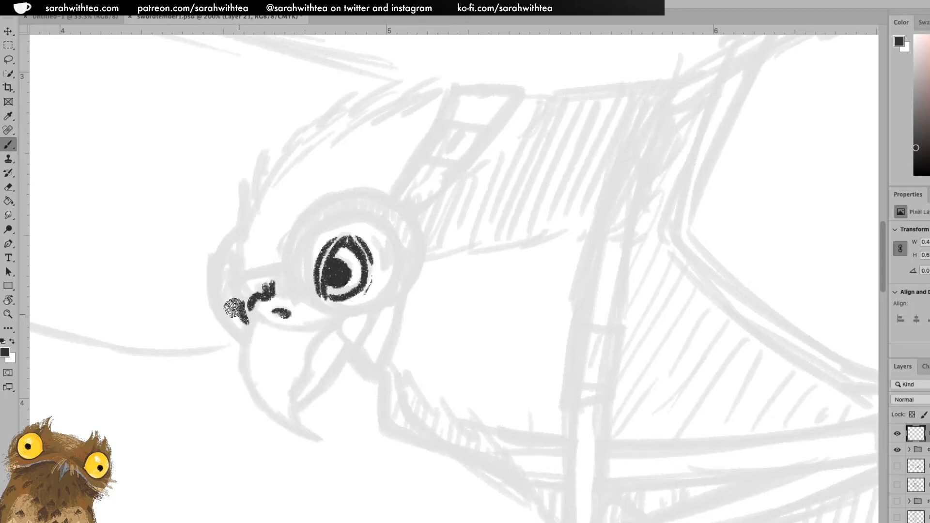
{"action": "mouse_move", "coordinate": [250, 321]}
{"action": "left_mouse_down"}
{"action": "mouse_move", "coordinate": [243, 365]}
{"action": "mouse_move", "coordinate": [260, 407]}
{"action": "mouse_move", "coordinate": [301, 434]}
{"action": "mouse_move", "coordinate": [328, 436]}
{"action": "left_mouse_up"}
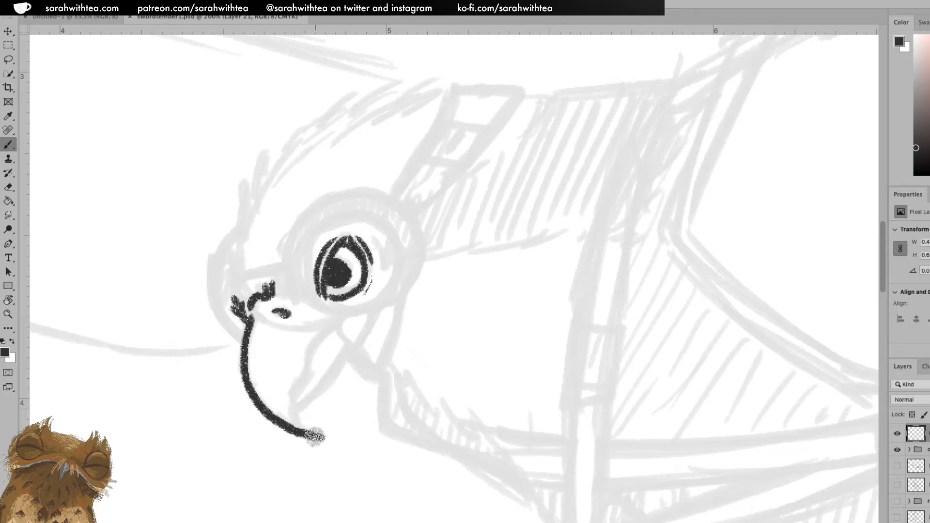
{"action": "mouse_move", "coordinate": [302, 428]}
{"action": "left_mouse_down"}
{"action": "mouse_move", "coordinate": [311, 355]}
{"action": "mouse_move", "coordinate": [339, 320]}
{"action": "left_mouse_up"}
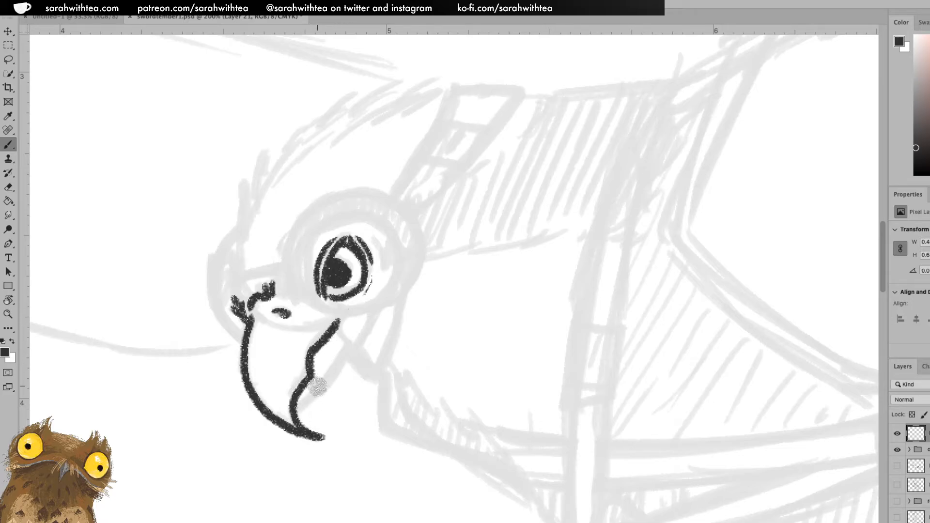
Ink the lower beak and the line running under the nostril toward the eye
{"action": "left_click_drag", "start_coordinate": [296, 412], "coordinate": [352, 343]}
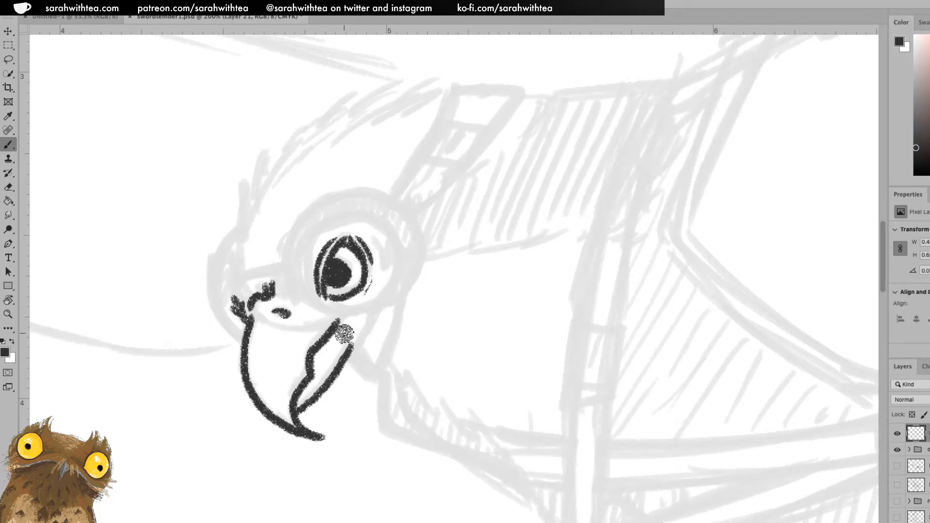
{"action": "key", "text": "ctrl+z"}
{"action": "mouse_move", "coordinate": [313, 411]}
{"action": "left_mouse_down"}
{"action": "mouse_move", "coordinate": [347, 363]}
{"action": "mouse_move", "coordinate": [339, 369]}
{"action": "left_mouse_up"}
{"action": "key", "text": "ctrl+z"}
{"action": "mouse_move", "coordinate": [296, 415]}
{"action": "left_mouse_down"}
{"action": "mouse_move", "coordinate": [352, 348]}
{"action": "mouse_move", "coordinate": [337, 320]}
{"action": "left_mouse_up"}
{"action": "key", "text": "ctrl+z"}
{"action": "mouse_move", "coordinate": [263, 322]}
{"action": "left_mouse_down"}
{"action": "mouse_move", "coordinate": [299, 327]}
{"action": "mouse_move", "coordinate": [328, 314]}
{"action": "left_mouse_up"}
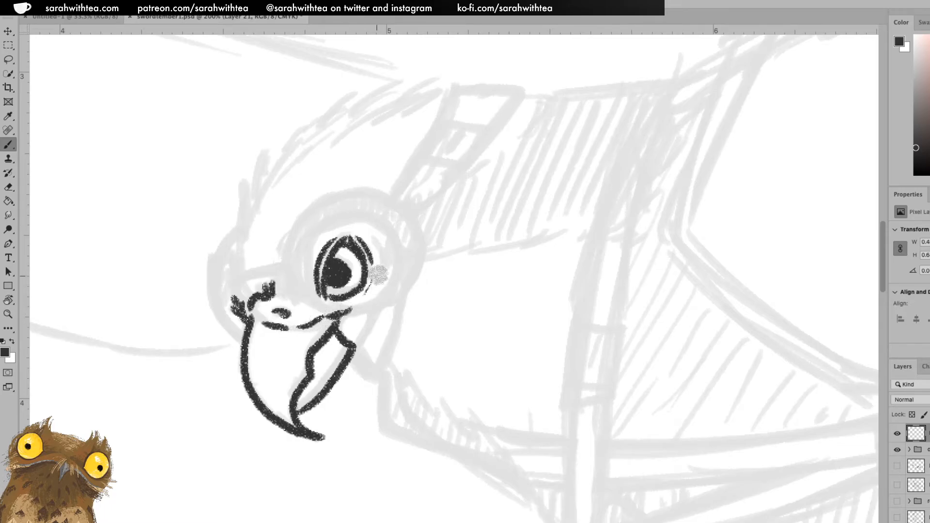
Ink the goggle's inner ring as a closed circle around the osprey's eye
{"action": "mouse_move", "coordinate": [351, 310]}
{"action": "left_mouse_down"}
{"action": "mouse_move", "coordinate": [327, 311]}
{"action": "mouse_move", "coordinate": [302, 273]}
{"action": "mouse_move", "coordinate": [305, 246]}
{"action": "mouse_move", "coordinate": [341, 220]}
{"action": "left_mouse_up"}
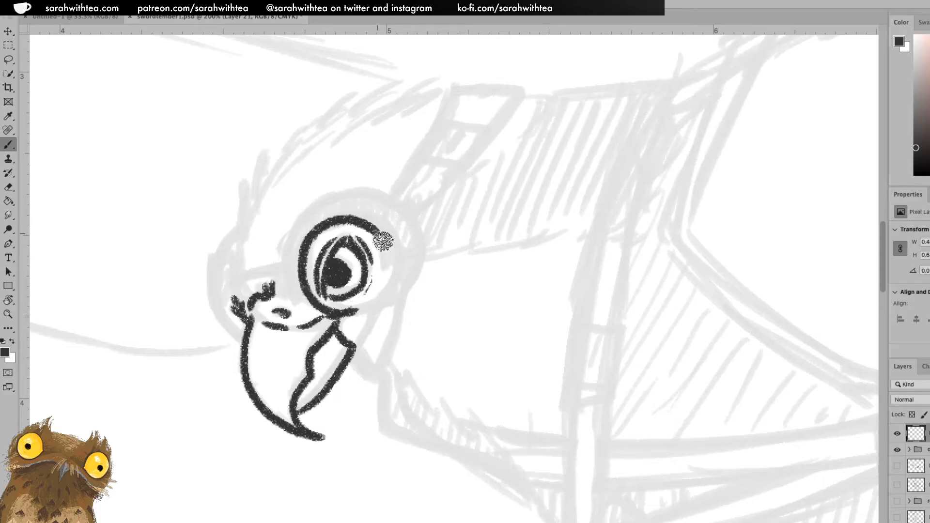
{"action": "key", "text": "ctrl+z"}
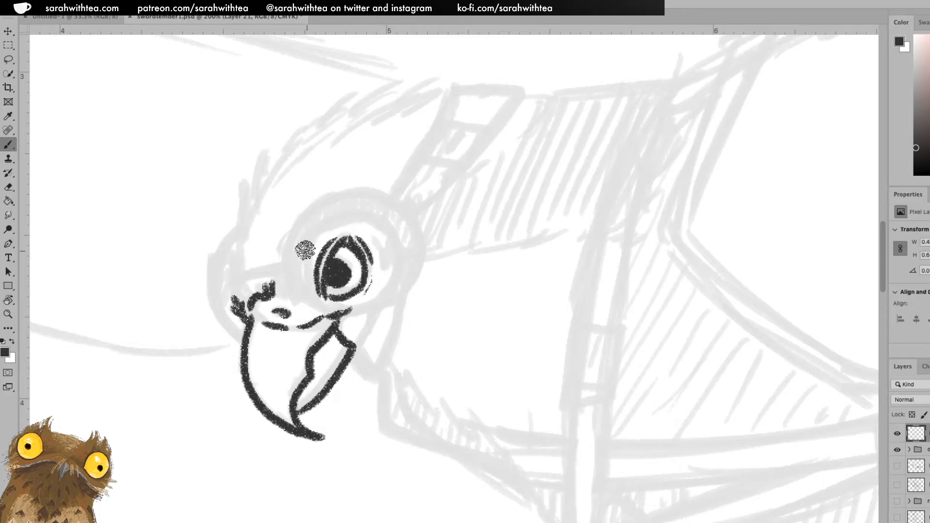
{"action": "mouse_move", "coordinate": [303, 238]}
{"action": "left_mouse_down"}
{"action": "mouse_move", "coordinate": [295, 263]}
{"action": "mouse_move", "coordinate": [322, 297]}
{"action": "mouse_move", "coordinate": [362, 307]}
{"action": "left_mouse_up"}
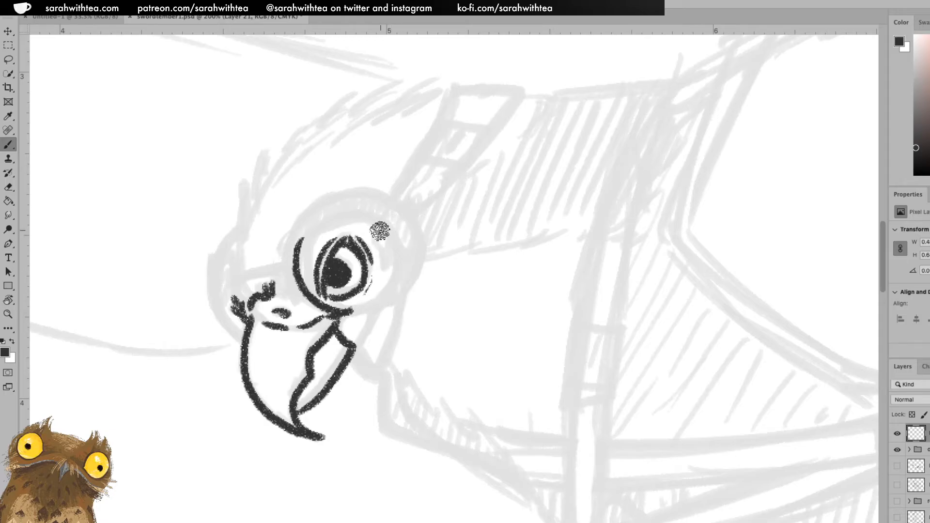
{"action": "mouse_move", "coordinate": [299, 249]}
{"action": "left_mouse_down"}
{"action": "mouse_move", "coordinate": [342, 211]}
{"action": "mouse_move", "coordinate": [367, 209]}
{"action": "left_mouse_up"}
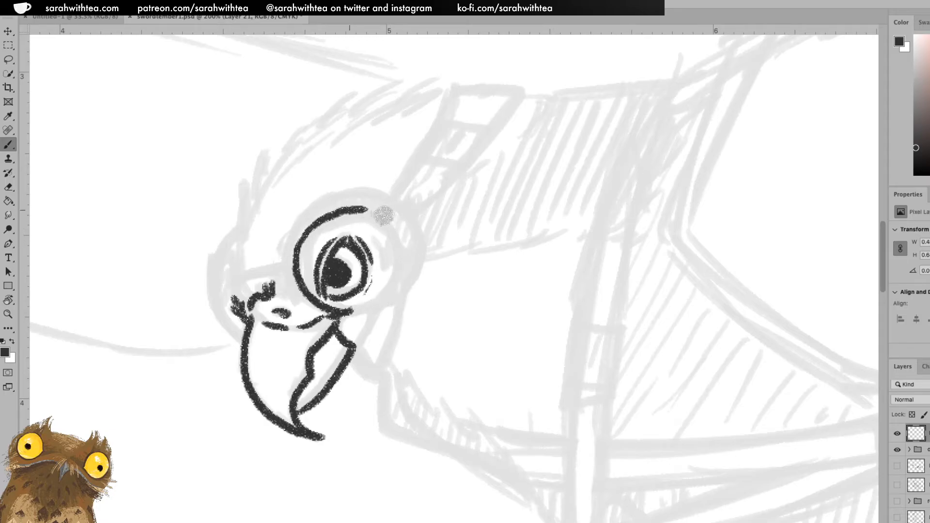
{"action": "mouse_move", "coordinate": [296, 248]}
{"action": "left_mouse_down"}
{"action": "mouse_move", "coordinate": [309, 226]}
{"action": "mouse_move", "coordinate": [355, 211]}
{"action": "left_mouse_up"}
{"action": "key", "text": "ctrl+z"}
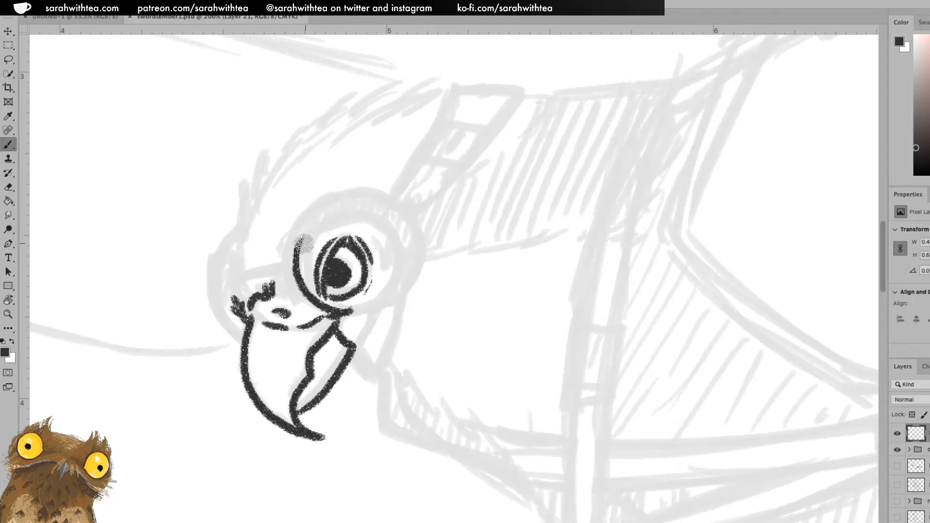
{"action": "mouse_move", "coordinate": [303, 237]}
{"action": "left_mouse_down"}
{"action": "mouse_move", "coordinate": [339, 209]}
{"action": "mouse_move", "coordinate": [378, 220]}
{"action": "mouse_move", "coordinate": [390, 241]}
{"action": "left_mouse_up"}
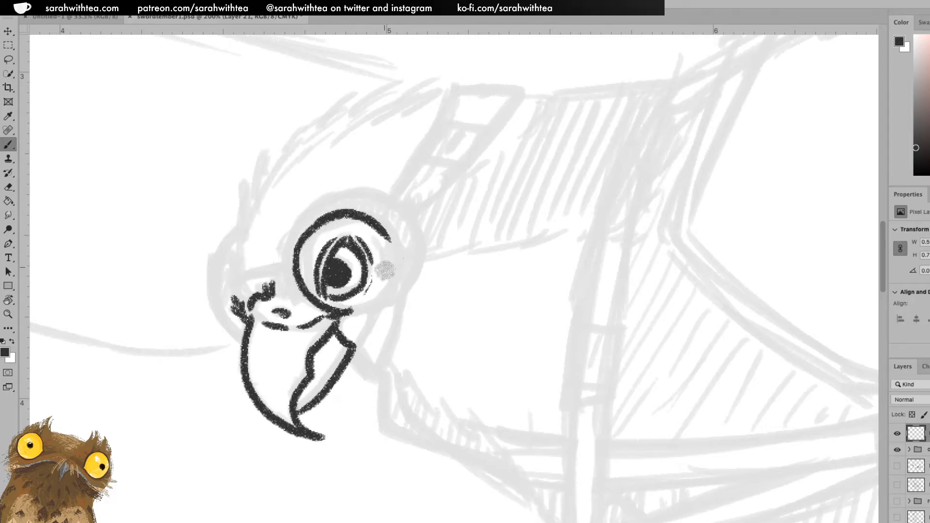
{"action": "mouse_move", "coordinate": [348, 313]}
{"action": "left_mouse_down"}
{"action": "mouse_move", "coordinate": [372, 305]}
{"action": "mouse_move", "coordinate": [398, 274]}
{"action": "mouse_move", "coordinate": [396, 239]}
{"action": "mouse_move", "coordinate": [373, 240]}
{"action": "left_mouse_up"}
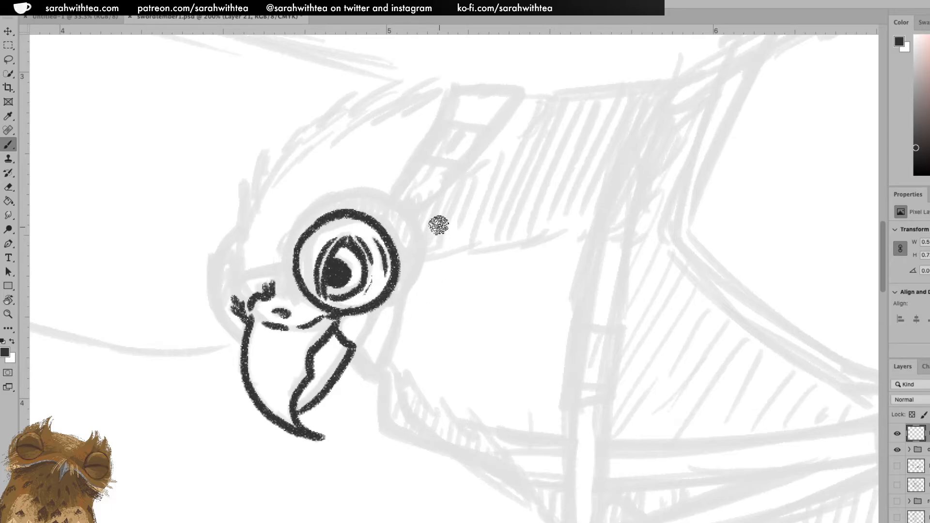
Ink the goggle's thick outer rim and the double-lined bridge crossing above the beak
{"action": "mouse_move", "coordinate": [362, 318]}
{"action": "left_mouse_down"}
{"action": "mouse_move", "coordinate": [404, 286]}
{"action": "mouse_move", "coordinate": [415, 242]}
{"action": "left_mouse_up"}
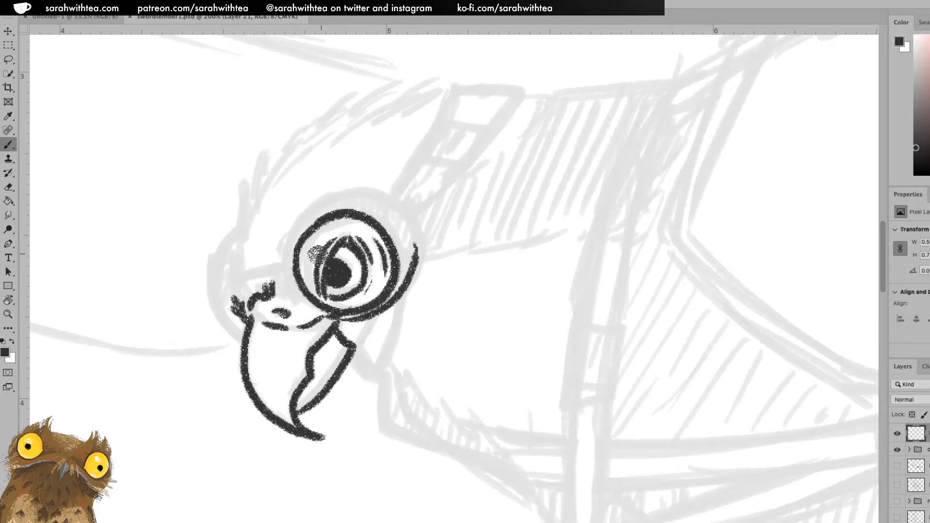
{"action": "mouse_move", "coordinate": [310, 304]}
{"action": "left_mouse_down"}
{"action": "mouse_move", "coordinate": [290, 240]}
{"action": "mouse_move", "coordinate": [307, 219]}
{"action": "left_mouse_up"}
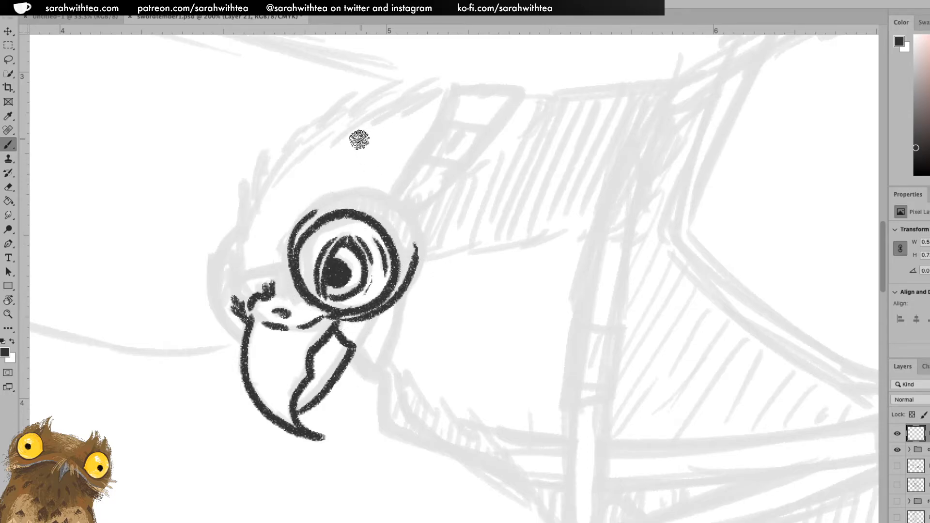
{"action": "key", "text": "ctrl+z"}
{"action": "mouse_move", "coordinate": [331, 318]}
{"action": "left_mouse_down"}
{"action": "mouse_move", "coordinate": [289, 270]}
{"action": "mouse_move", "coordinate": [304, 222]}
{"action": "mouse_move", "coordinate": [328, 204]}
{"action": "mouse_move", "coordinate": [358, 202]}
{"action": "mouse_move", "coordinate": [390, 227]}
{"action": "left_mouse_up"}
{"action": "mouse_move", "coordinate": [298, 226]}
{"action": "left_mouse_down"}
{"action": "mouse_move", "coordinate": [338, 191]}
{"action": "mouse_move", "coordinate": [388, 197]}
{"action": "mouse_move", "coordinate": [408, 219]}
{"action": "mouse_move", "coordinate": [415, 248]}
{"action": "mouse_move", "coordinate": [400, 239]}
{"action": "mouse_move", "coordinate": [398, 292]}
{"action": "left_mouse_up"}
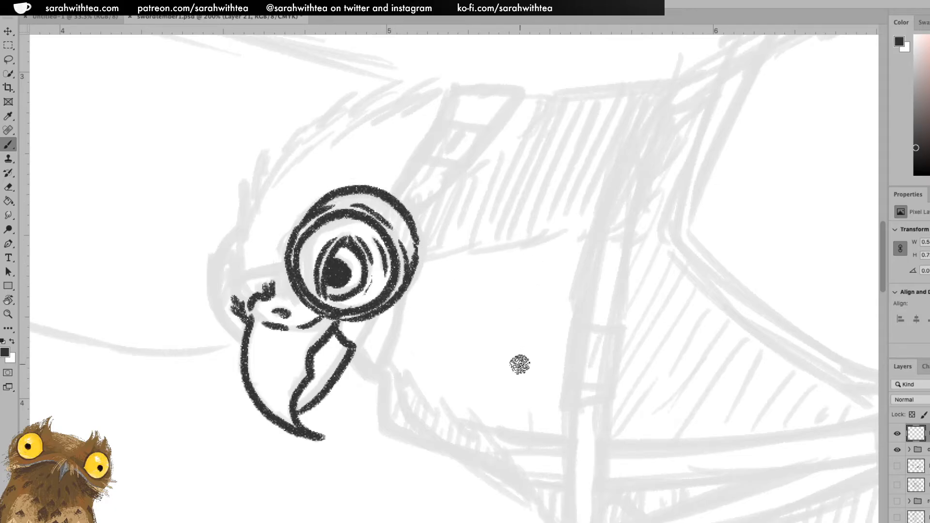
{"action": "left_click_drag", "start_coordinate": [234, 281], "coordinate": [281, 264]}
{"action": "mouse_move", "coordinate": [235, 294]}
{"action": "left_mouse_down"}
{"action": "mouse_move", "coordinate": [278, 274]}
{"action": "mouse_move", "coordinate": [302, 276]}
{"action": "left_mouse_up"}
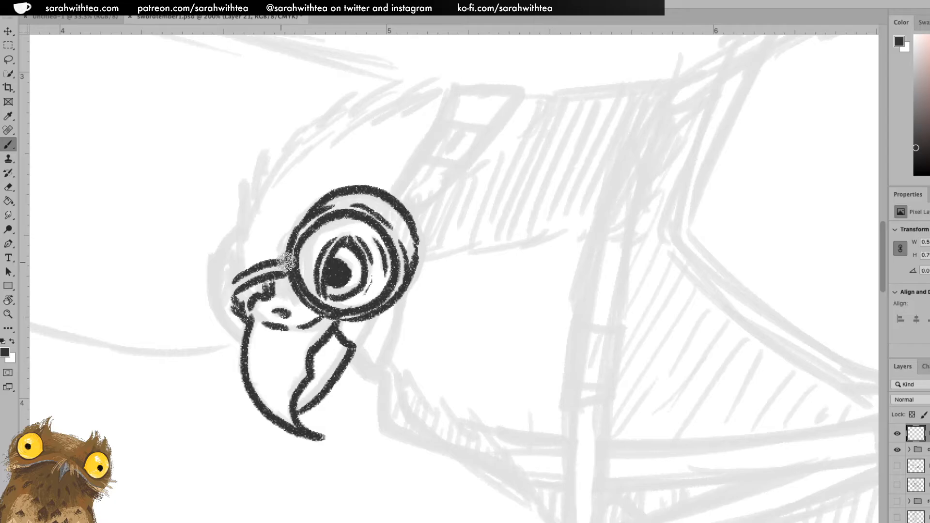
Ink the osprey's forehead and crown with short feathery strokes, from the goggle bridge to the back of the head
{"action": "mouse_move", "coordinate": [236, 280]}
{"action": "left_mouse_down"}
{"action": "mouse_move", "coordinate": [247, 170]}
{"action": "mouse_move", "coordinate": [314, 116]}
{"action": "mouse_move", "coordinate": [355, 93]}
{"action": "mouse_move", "coordinate": [376, 90]}
{"action": "left_mouse_up"}
{"action": "mouse_move", "coordinate": [265, 183]}
{"action": "left_mouse_down"}
{"action": "mouse_move", "coordinate": [261, 197]}
{"action": "mouse_move", "coordinate": [277, 172]}
{"action": "left_mouse_up"}
{"action": "left_click_drag", "start_coordinate": [291, 147], "coordinate": [283, 166]}
{"action": "left_click_drag", "start_coordinate": [312, 136], "coordinate": [297, 154]}
{"action": "left_click_drag", "start_coordinate": [328, 122], "coordinate": [318, 131]}
{"action": "mouse_move", "coordinate": [254, 204]}
{"action": "left_mouse_down"}
{"action": "mouse_move", "coordinate": [238, 265]}
{"action": "mouse_move", "coordinate": [254, 256]}
{"action": "left_mouse_up"}
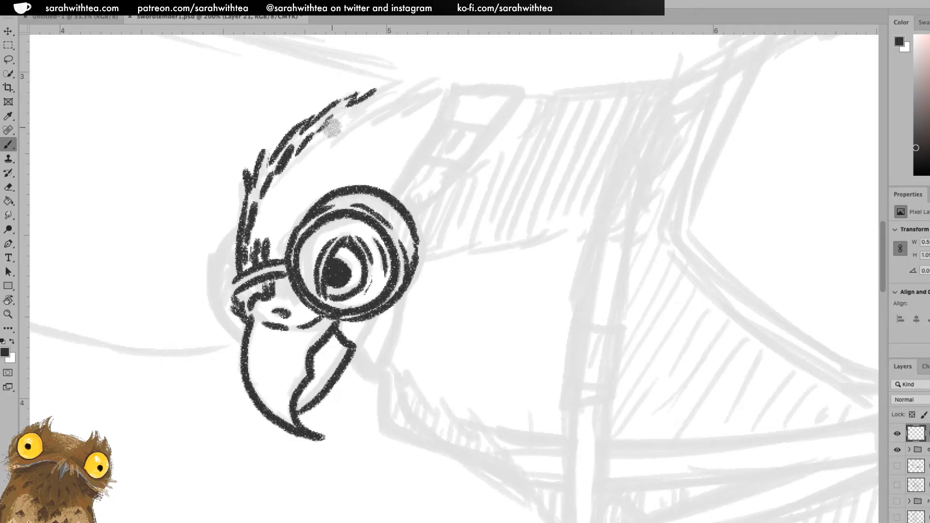
{"action": "left_click_drag", "start_coordinate": [344, 127], "coordinate": [435, 90]}
{"action": "mouse_move", "coordinate": [368, 97]}
{"action": "left_mouse_down"}
{"action": "mouse_move", "coordinate": [409, 79]}
{"action": "mouse_move", "coordinate": [446, 81]}
{"action": "left_mouse_up"}
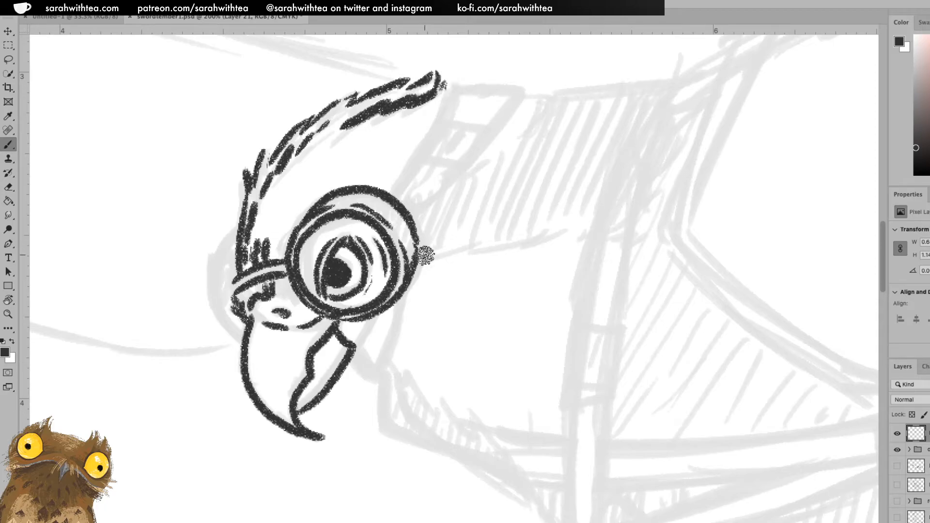
Ink the pointed cheek shape behind the lower beak and the thick curved rim of the far goggle
{"action": "mouse_move", "coordinate": [338, 336]}
{"action": "left_mouse_down"}
{"action": "mouse_move", "coordinate": [374, 384]}
{"action": "mouse_move", "coordinate": [395, 315]}
{"action": "mouse_move", "coordinate": [372, 318]}
{"action": "left_mouse_up"}
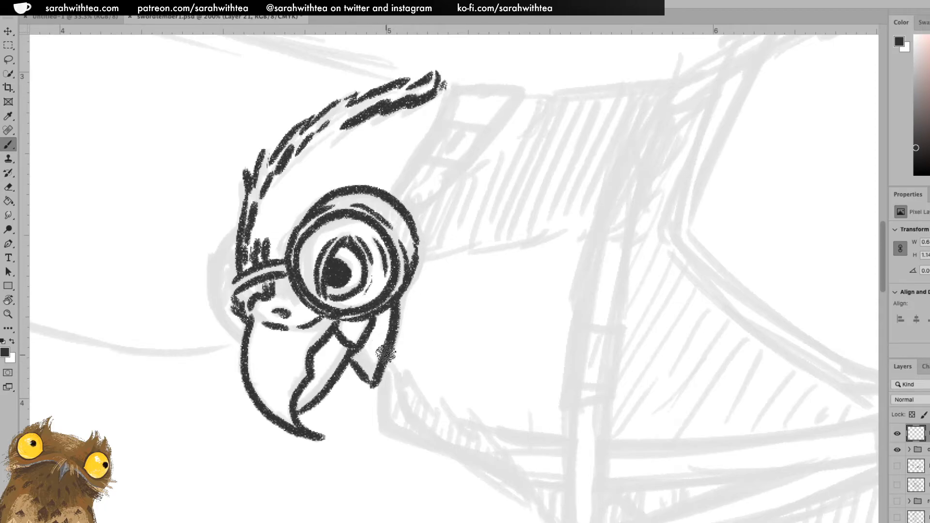
{"action": "mouse_move", "coordinate": [244, 339]}
{"action": "left_mouse_down"}
{"action": "mouse_move", "coordinate": [223, 313]}
{"action": "mouse_move", "coordinate": [218, 269]}
{"action": "mouse_move", "coordinate": [229, 231]}
{"action": "mouse_move", "coordinate": [246, 217]}
{"action": "mouse_move", "coordinate": [226, 235]}
{"action": "mouse_move", "coordinate": [213, 275]}
{"action": "mouse_move", "coordinate": [232, 339]}
{"action": "mouse_move", "coordinate": [208, 282]}
{"action": "mouse_move", "coordinate": [220, 234]}
{"action": "left_mouse_up"}
{"action": "key", "text": "ctrl+z"}
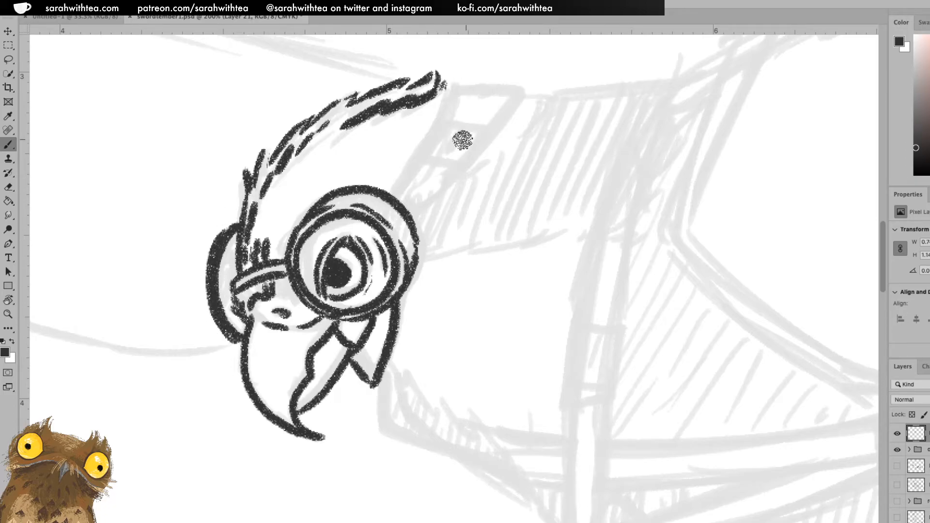
Ink the goggle strap running up behind the head, with its flared end, cross bands and small buckle details
{"action": "mouse_move", "coordinate": [393, 195]}
{"action": "left_mouse_down"}
{"action": "mouse_move", "coordinate": [449, 96]}
{"action": "mouse_move", "coordinate": [469, 88]}
{"action": "mouse_move", "coordinate": [524, 92]}
{"action": "left_mouse_up"}
{"action": "left_click_drag", "start_coordinate": [413, 218], "coordinate": [524, 92]}
{"action": "mouse_move", "coordinate": [417, 161]}
{"action": "left_mouse_down"}
{"action": "mouse_move", "coordinate": [435, 168]}
{"action": "mouse_move", "coordinate": [423, 154]}
{"action": "mouse_move", "coordinate": [458, 167]}
{"action": "left_mouse_up"}
{"action": "mouse_move", "coordinate": [443, 123]}
{"action": "left_mouse_down"}
{"action": "mouse_move", "coordinate": [465, 117]}
{"action": "mouse_move", "coordinate": [483, 134]}
{"action": "mouse_move", "coordinate": [476, 144]}
{"action": "left_mouse_up"}
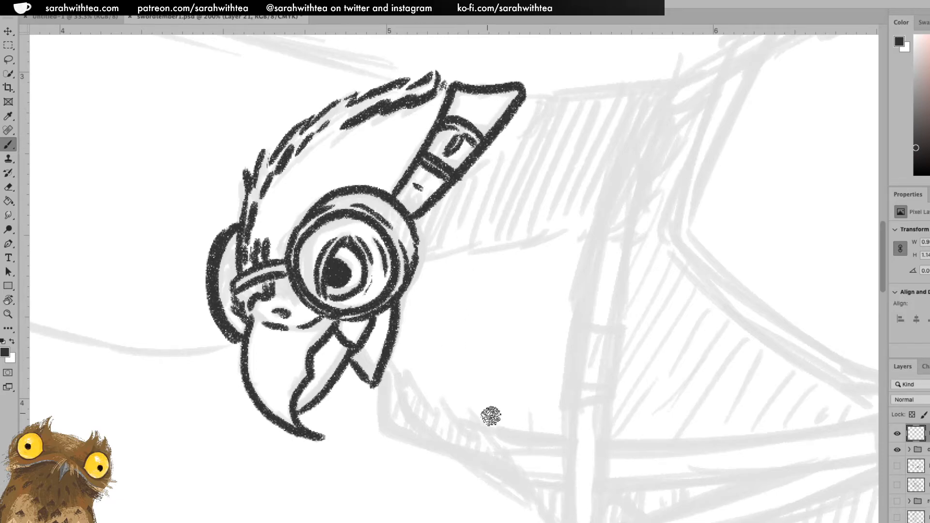
Ink the jagged throat feathers and the short horizontal edge joining the chest strap, undoing the first strap line
{"action": "key", "text": "z"}
{"action": "left_click", "coordinate": [558, 290], "text": "alt"}
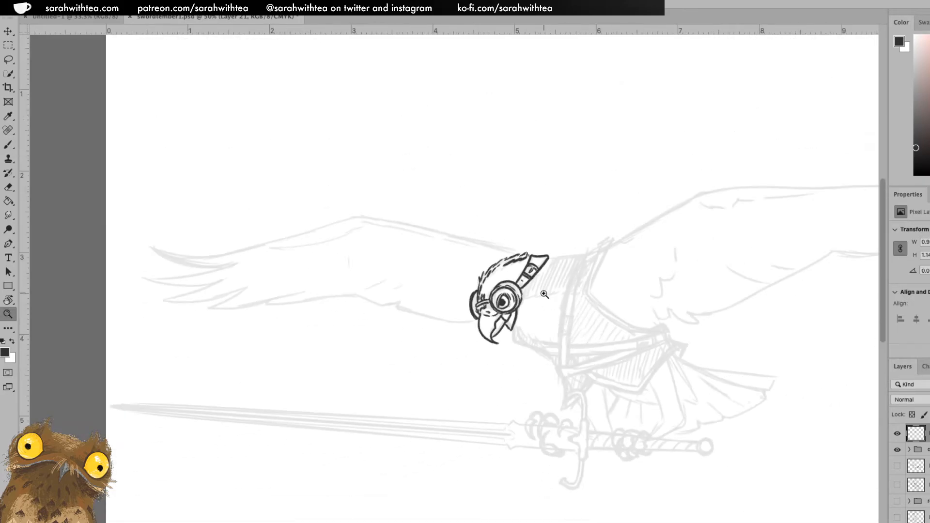
{"action": "left_click", "coordinate": [544, 294]}
{"action": "left_click", "coordinate": [536, 294]}
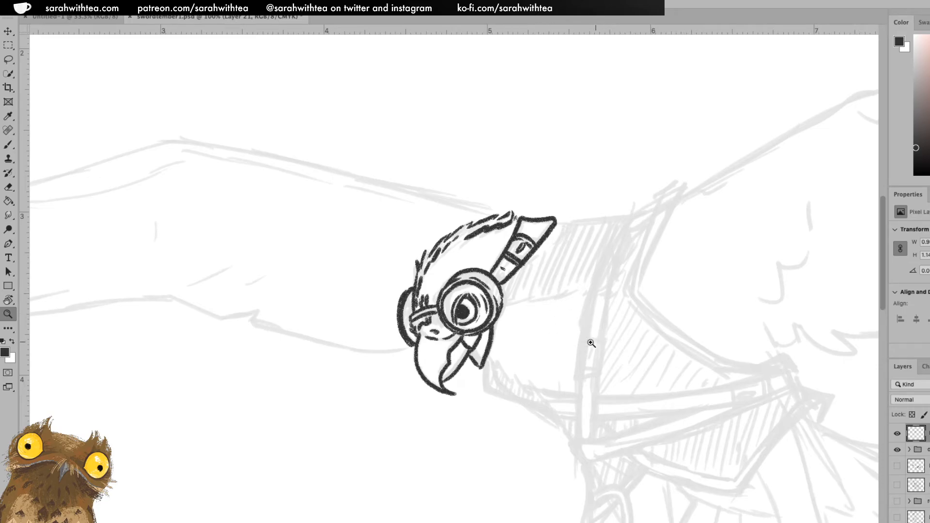
{"action": "key", "text": "b"}
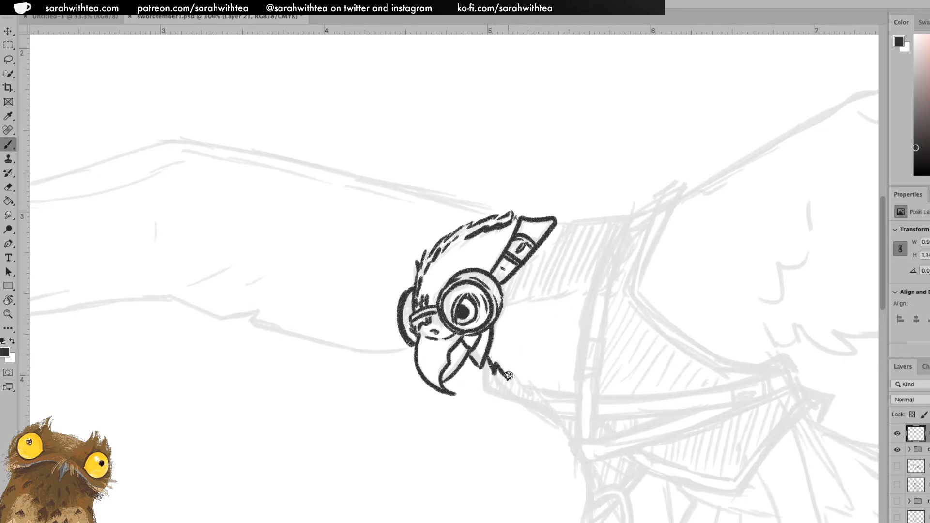
{"action": "left_click_drag", "start_coordinate": [527, 388], "coordinate": [554, 405]}
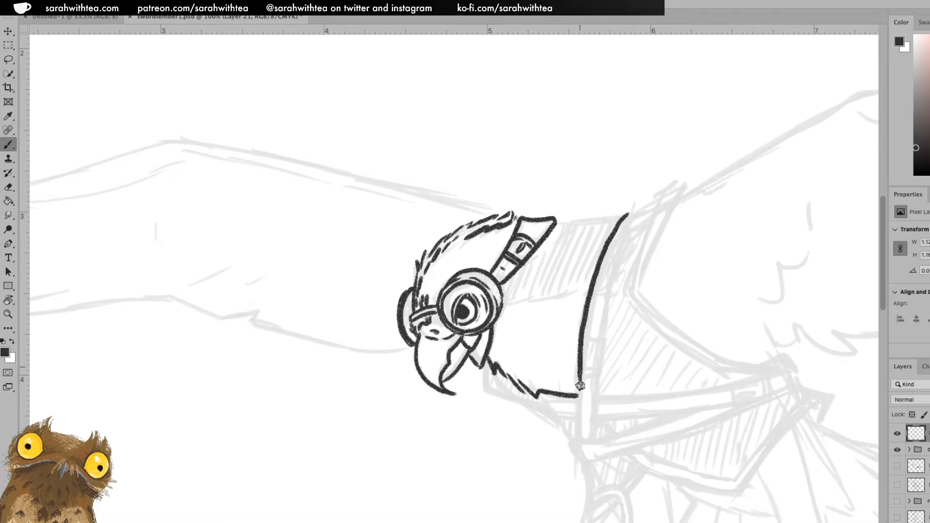
{"action": "key", "text": "ctrl+z"}
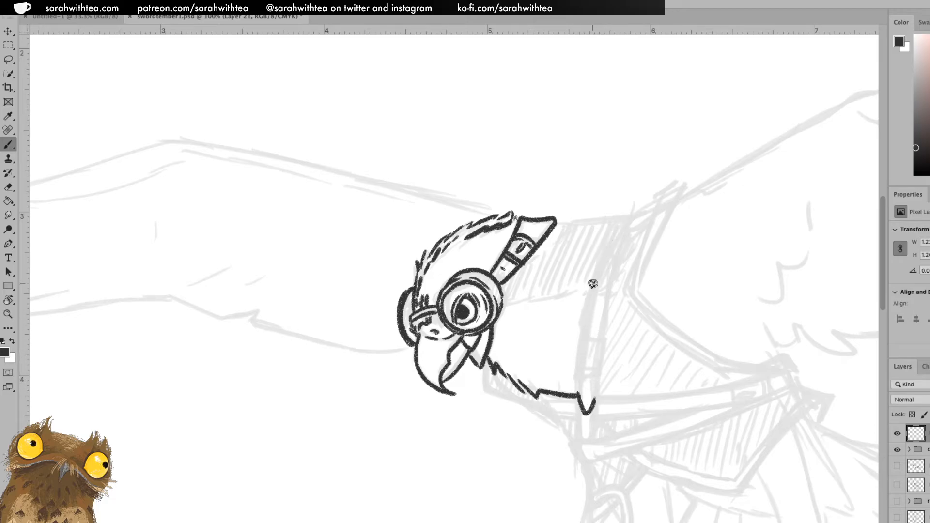
Ink both sides of the long curved strap running from the back of the neck down across the chest
{"action": "left_click_drag", "start_coordinate": [587, 326], "coordinate": [608, 246]}
{"action": "mouse_move", "coordinate": [634, 212]}
{"action": "left_mouse_down"}
{"action": "mouse_move", "coordinate": [608, 284]}
{"action": "mouse_move", "coordinate": [593, 411]}
{"action": "mouse_move", "coordinate": [578, 413]}
{"action": "mouse_move", "coordinate": [579, 396]}
{"action": "mouse_move", "coordinate": [579, 438]}
{"action": "left_mouse_up"}
{"action": "left_click_drag", "start_coordinate": [594, 405], "coordinate": [593, 440]}
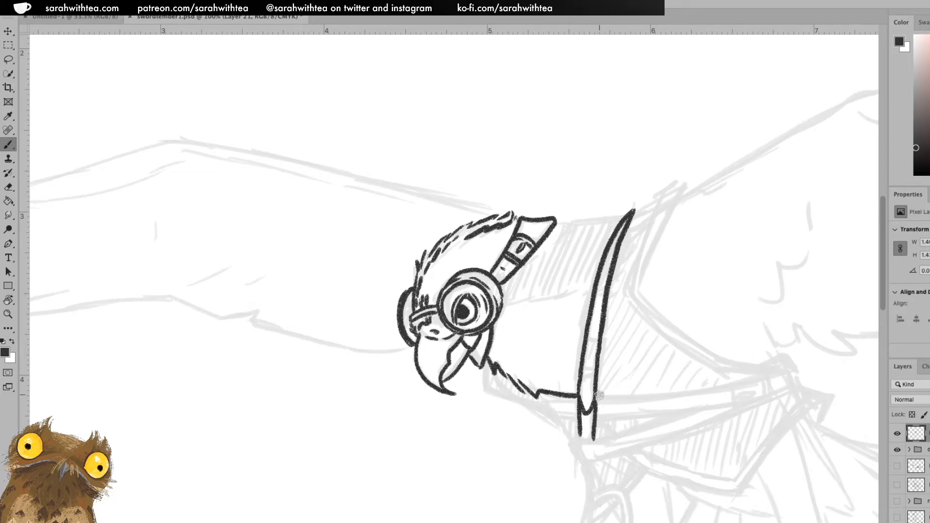
Ink the short horizontal strap at the chest, the lower collar edge beneath the throat and the small flap below it
{"action": "mouse_move", "coordinate": [542, 395]}
{"action": "left_mouse_down"}
{"action": "mouse_move", "coordinate": [553, 414]}
{"action": "mouse_move", "coordinate": [579, 415]}
{"action": "left_mouse_up"}
{"action": "left_click_drag", "start_coordinate": [495, 369], "coordinate": [532, 402]}
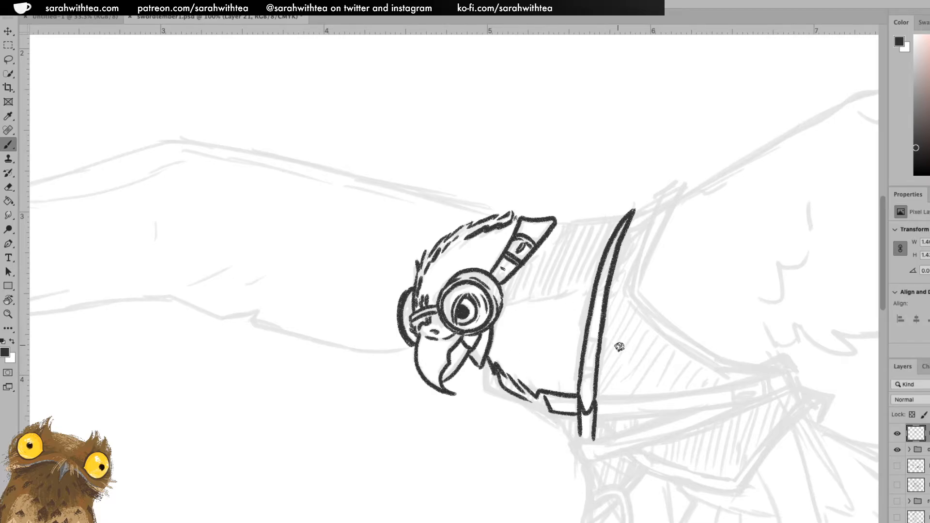
{"action": "mouse_move", "coordinate": [484, 362]}
{"action": "left_mouse_down"}
{"action": "mouse_move", "coordinate": [487, 391]}
{"action": "mouse_move", "coordinate": [557, 427]}
{"action": "left_mouse_up"}
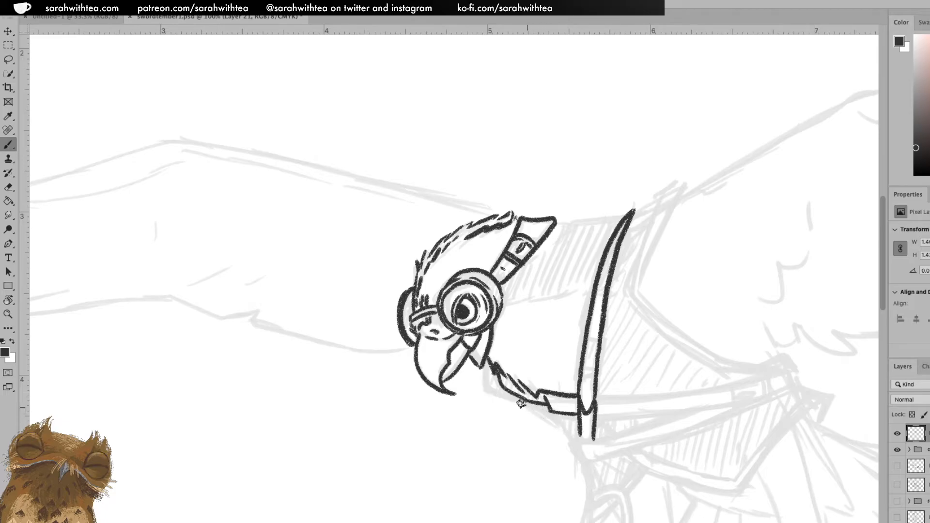
{"action": "left_click_drag", "start_coordinate": [549, 411], "coordinate": [576, 437]}
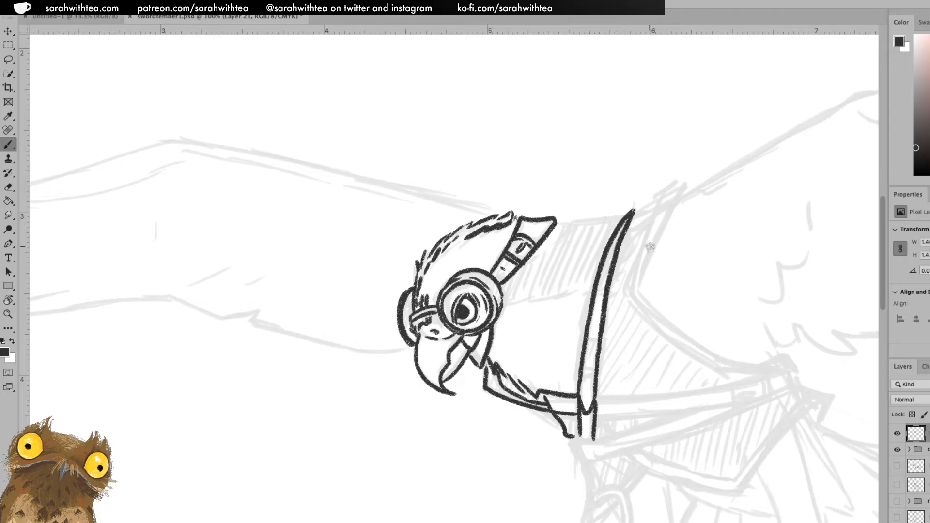
Ink the shoulder edge of the vest, with its pointed end at the base of the near wing
{"action": "mouse_move", "coordinate": [688, 193]}
{"action": "left_mouse_down"}
{"action": "mouse_move", "coordinate": [658, 232]}
{"action": "mouse_move", "coordinate": [640, 283]}
{"action": "left_mouse_up"}
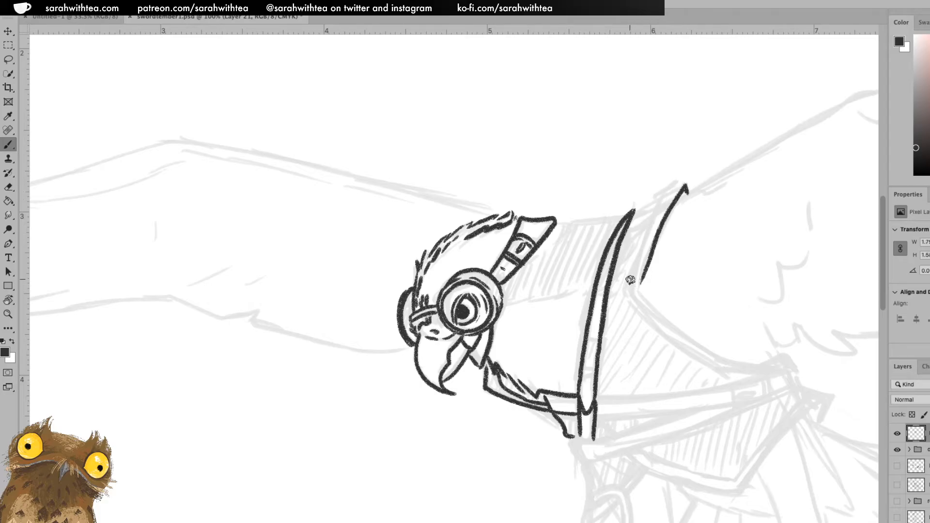
{"action": "mouse_move", "coordinate": [683, 184]}
{"action": "left_mouse_down"}
{"action": "mouse_move", "coordinate": [640, 209]}
{"action": "mouse_move", "coordinate": [665, 204]}
{"action": "mouse_move", "coordinate": [661, 196]}
{"action": "mouse_move", "coordinate": [687, 180]}
{"action": "mouse_move", "coordinate": [645, 244]}
{"action": "left_mouse_up"}
{"action": "key", "text": "ctrl+z"}
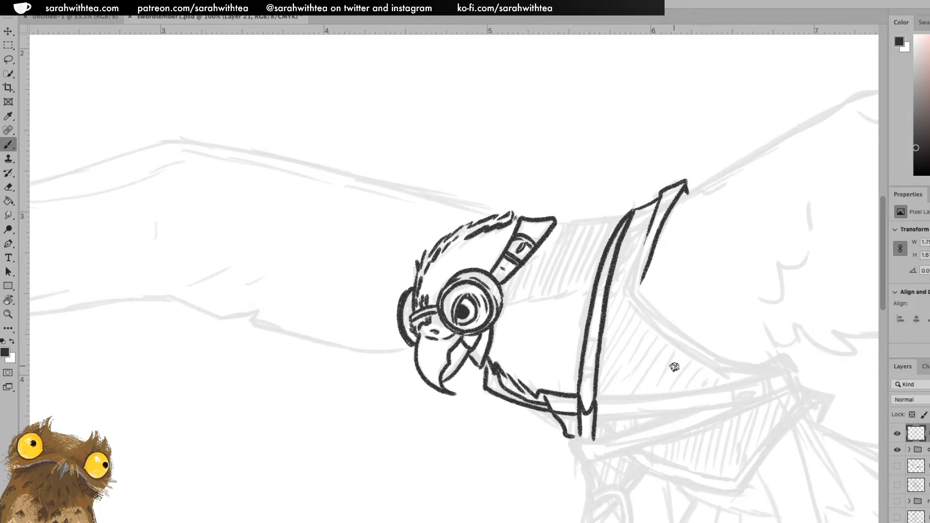
Ink the vest's curved edge under the near wing from the shoulder to the hip, with the strap's corner at its rear end
{"action": "key", "text": "z"}
{"action": "left_click", "coordinate": [556, 355], "text": "alt"}
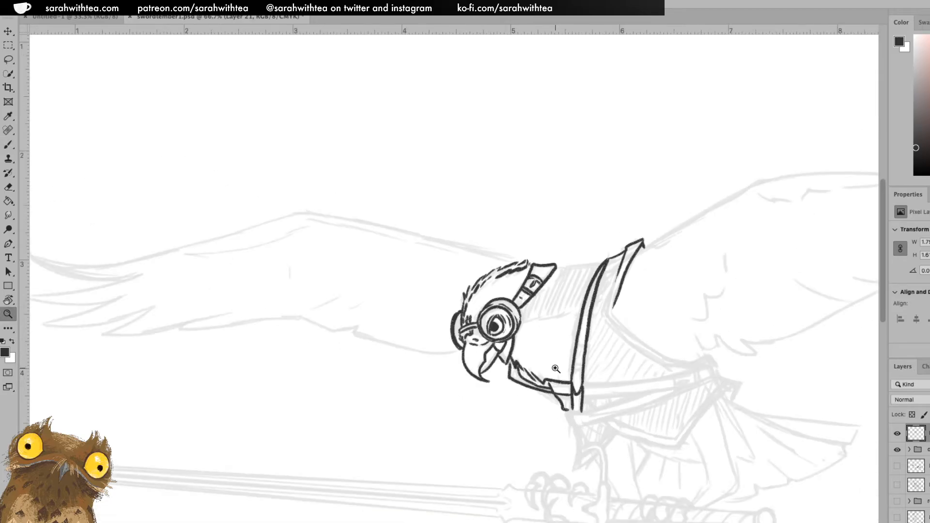
{"action": "left_click", "coordinate": [557, 377], "text": "alt"}
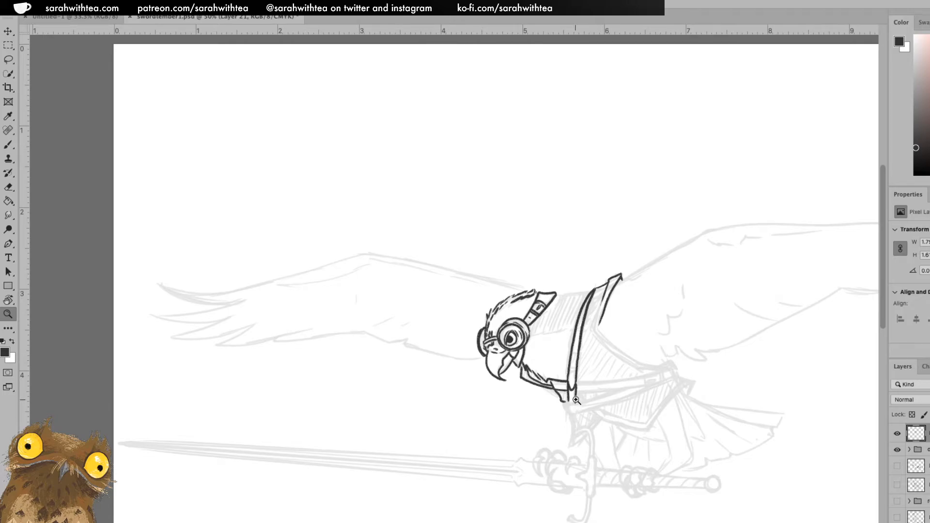
{"action": "left_click", "coordinate": [647, 396]}
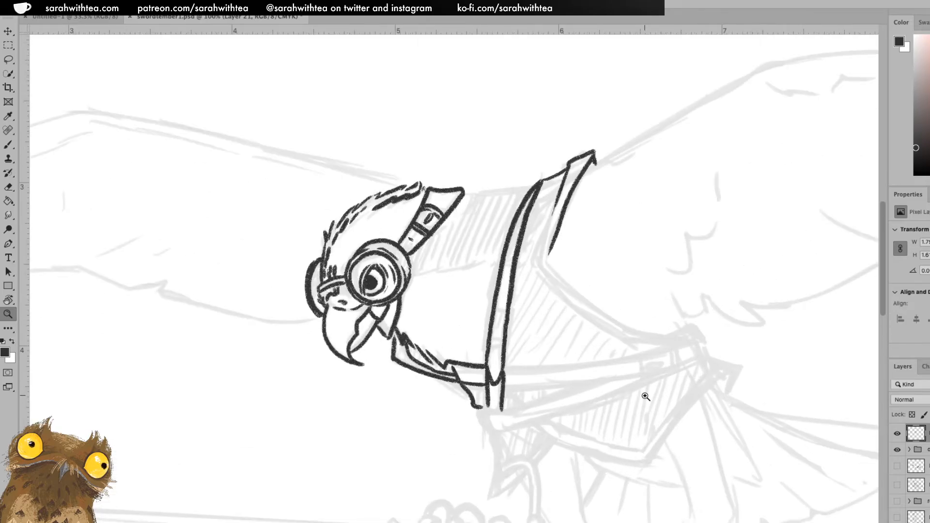
{"action": "key", "text": "t"}
{"action": "key", "text": "r"}
{"action": "mouse_move", "coordinate": [727, 270]}
{"action": "left_mouse_down"}
{"action": "mouse_move", "coordinate": [591, 139]}
{"action": "mouse_move", "coordinate": [359, 157]}
{"action": "mouse_move", "coordinate": [411, 145]}
{"action": "mouse_move", "coordinate": [488, 237]}
{"action": "mouse_move", "coordinate": [494, 144]}
{"action": "mouse_move", "coordinate": [472, 176]}
{"action": "mouse_move", "coordinate": [488, 221]}
{"action": "left_mouse_up"}
{"action": "key", "text": "b"}
{"action": "left_click_drag", "start_coordinate": [466, 321], "coordinate": [487, 224]}
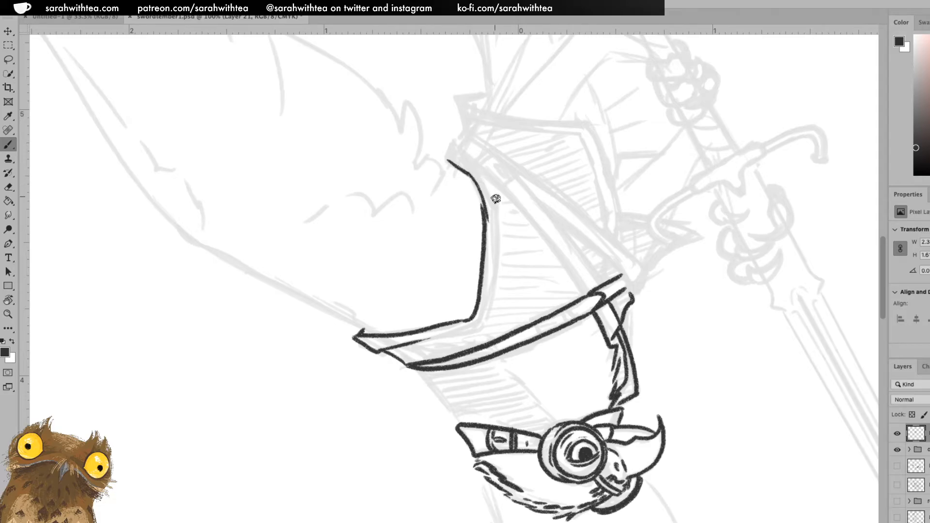
{"action": "key", "text": "ctrl+z"}
{"action": "mouse_move", "coordinate": [465, 320]}
{"action": "left_mouse_down"}
{"action": "mouse_move", "coordinate": [477, 304]}
{"action": "mouse_move", "coordinate": [484, 242]}
{"action": "left_mouse_up"}
{"action": "key", "text": "ctrl+z"}
{"action": "mouse_move", "coordinate": [466, 320]}
{"action": "left_mouse_down"}
{"action": "mouse_move", "coordinate": [481, 276]}
{"action": "mouse_move", "coordinate": [479, 181]}
{"action": "mouse_move", "coordinate": [485, 186]}
{"action": "mouse_move", "coordinate": [445, 160]}
{"action": "mouse_move", "coordinate": [456, 139]}
{"action": "left_mouse_up"}
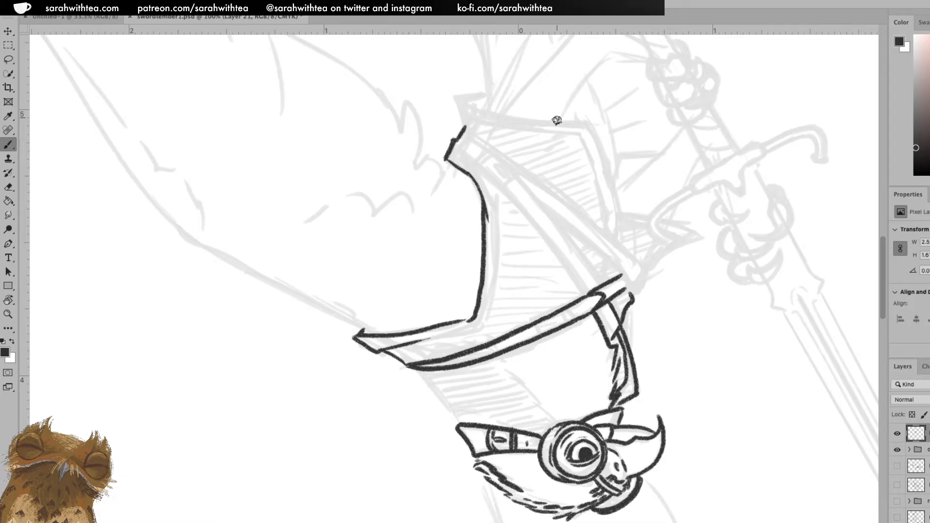
{"action": "mouse_move", "coordinate": [455, 140]}
{"action": "left_mouse_down"}
{"action": "mouse_move", "coordinate": [467, 128]}
{"action": "mouse_move", "coordinate": [488, 172]}
{"action": "left_mouse_up"}
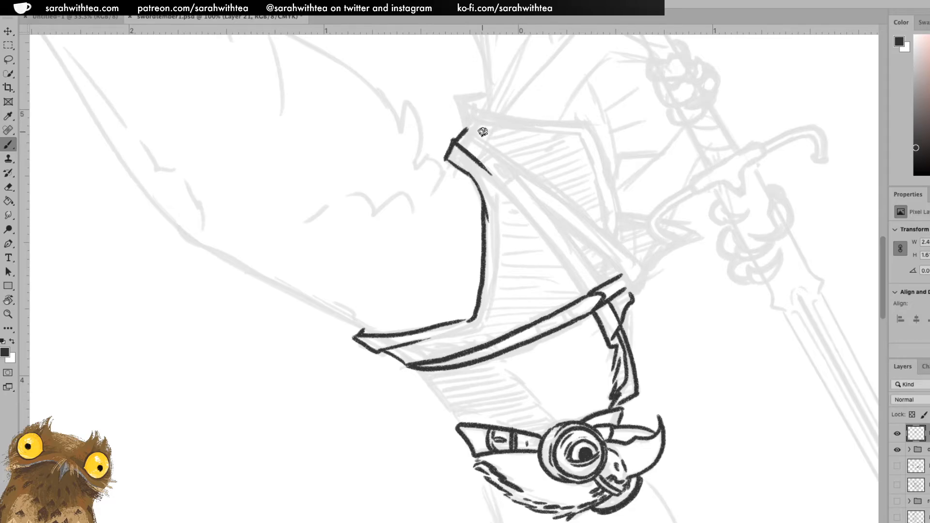
Ink the ragged lower edge of the dark neck patch, running back from the goggles toward the harness strap
{"action": "key", "text": "Escape"}
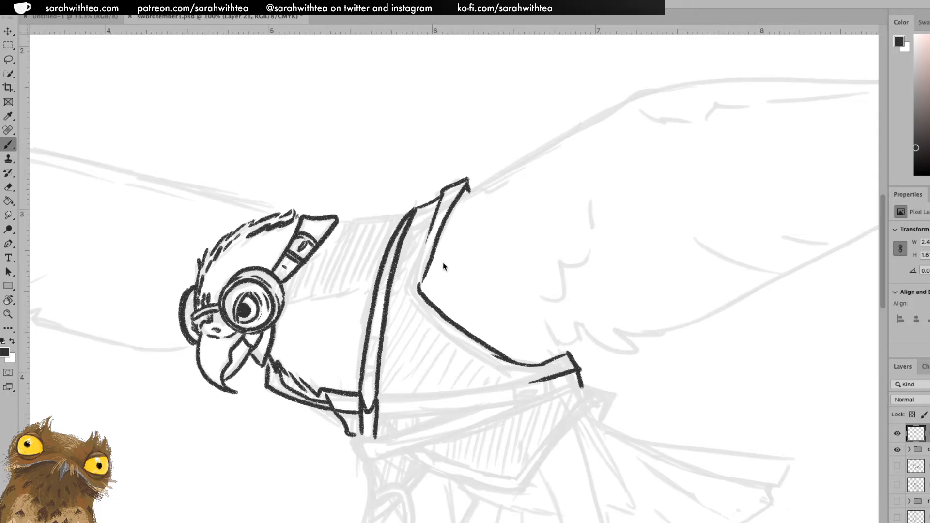
{"action": "left_click", "coordinate": [319, 279], "text": "ctrl"}
{"action": "left_click_drag", "start_coordinate": [265, 297], "coordinate": [430, 267]}
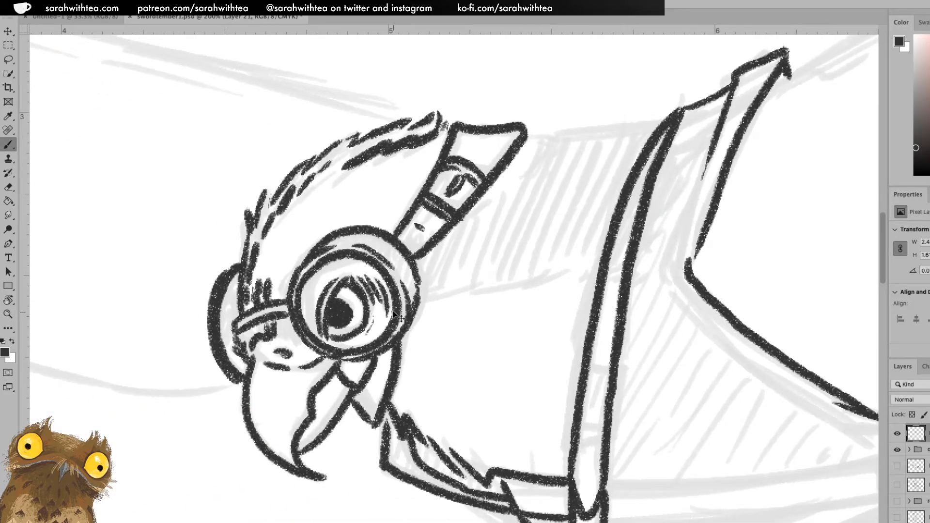
{"action": "mouse_move", "coordinate": [420, 294]}
{"action": "left_mouse_down"}
{"action": "mouse_move", "coordinate": [496, 264]}
{"action": "mouse_move", "coordinate": [496, 276]}
{"action": "mouse_move", "coordinate": [560, 262]}
{"action": "left_mouse_up"}
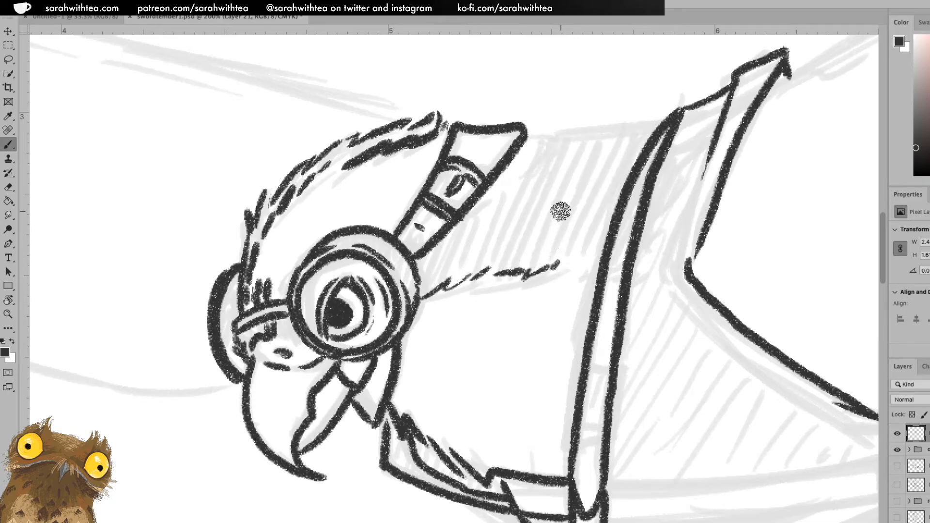
Ink the feathered nape between the goggle strap and the harness strap, and extend the neck patch's lower edge toward the harness
{"action": "mouse_move", "coordinate": [501, 182]}
{"action": "left_mouse_down"}
{"action": "mouse_move", "coordinate": [612, 125]}
{"action": "mouse_move", "coordinate": [610, 147]}
{"action": "mouse_move", "coordinate": [595, 137]}
{"action": "mouse_move", "coordinate": [638, 128]}
{"action": "left_mouse_up"}
{"action": "key", "text": "ctrl+z"}
{"action": "left_click_drag", "start_coordinate": [647, 124], "coordinate": [666, 119]}
{"action": "left_click_drag", "start_coordinate": [528, 137], "coordinate": [601, 125]}
{"action": "left_click_drag", "start_coordinate": [545, 168], "coordinate": [586, 155]}
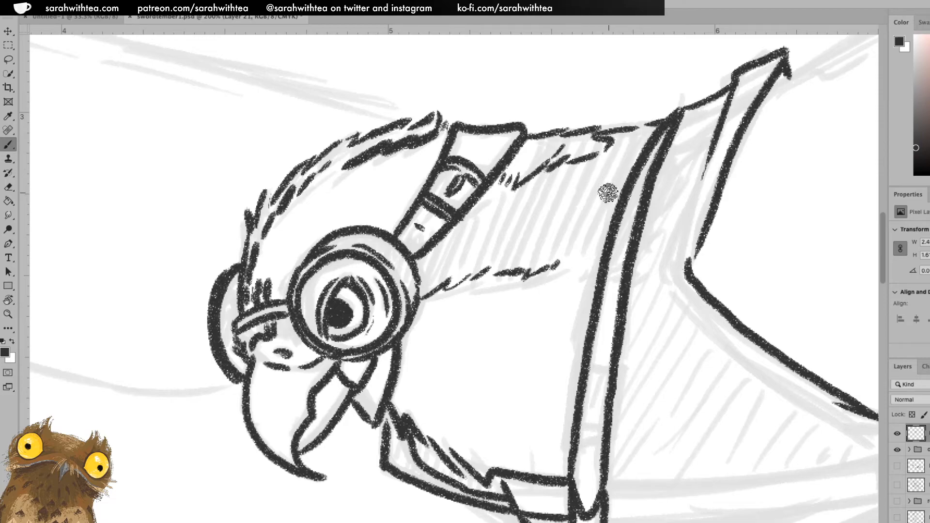
{"action": "left_click_drag", "start_coordinate": [561, 267], "coordinate": [589, 265]}
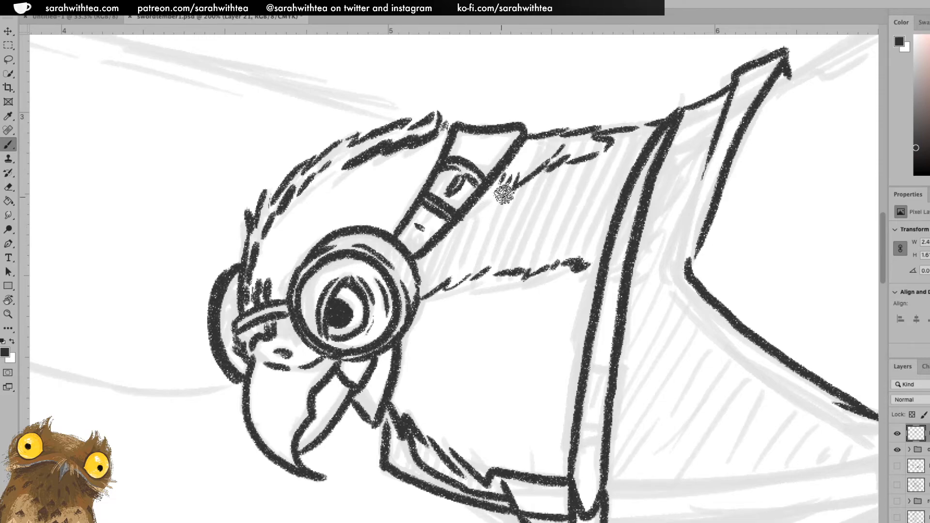
Ink the short inner trim line around the bend of the vest's edge at the base of the near wing
{"action": "scroll", "coordinate": [574, 288], "scroll_direction": "down", "scroll_amount": 2}
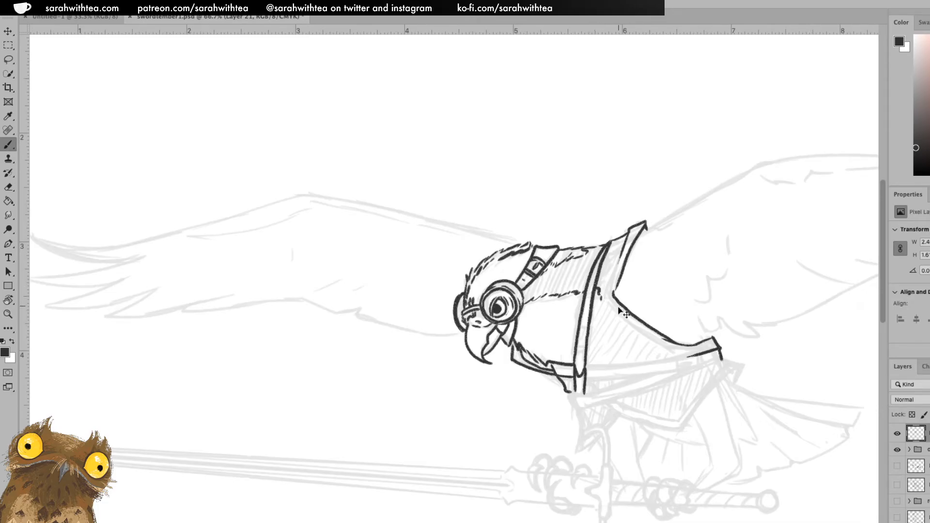
{"action": "key", "text": "ctrl+z"}
{"action": "left_click_drag", "start_coordinate": [610, 278], "coordinate": [615, 312]}
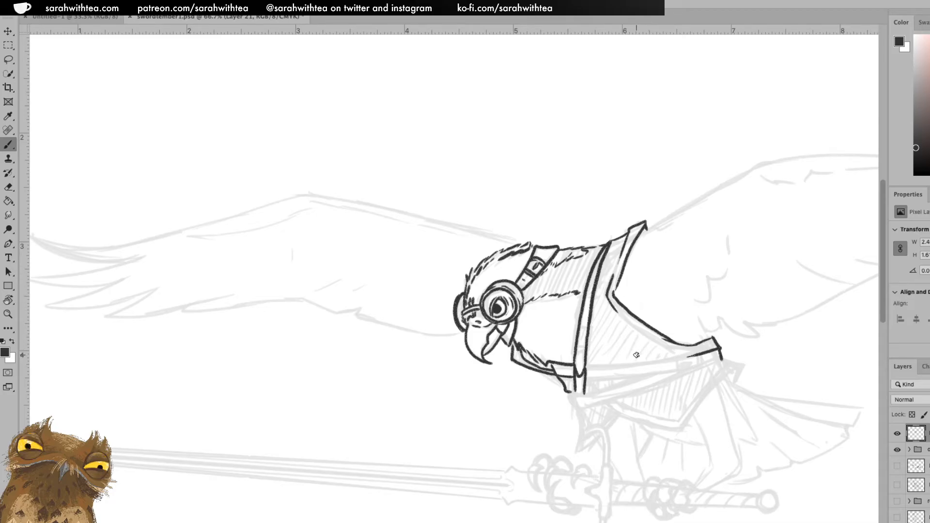
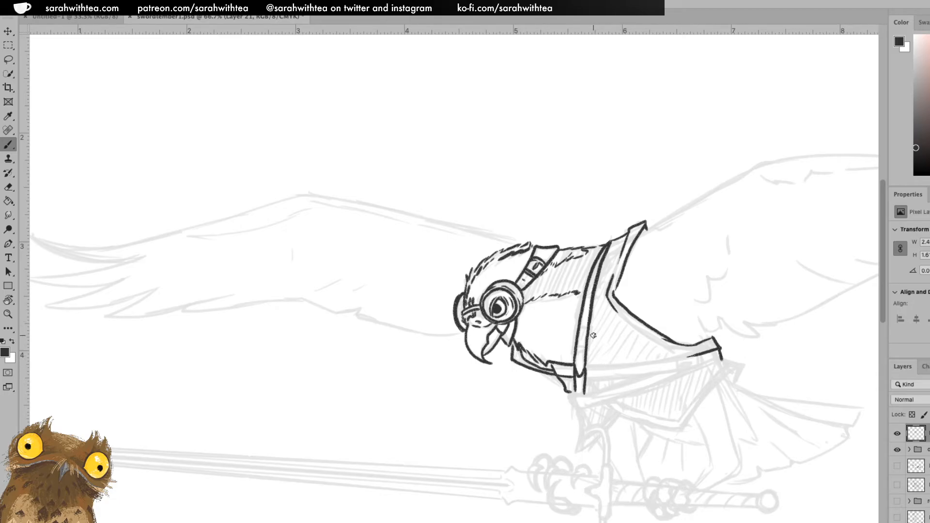
Ink a small buckle with a slot and cross bands on the long strap, just above the chest junction
{"action": "key", "text": "z"}
{"action": "left_click_drag", "start_coordinate": [594, 335], "coordinate": [597, 334]}
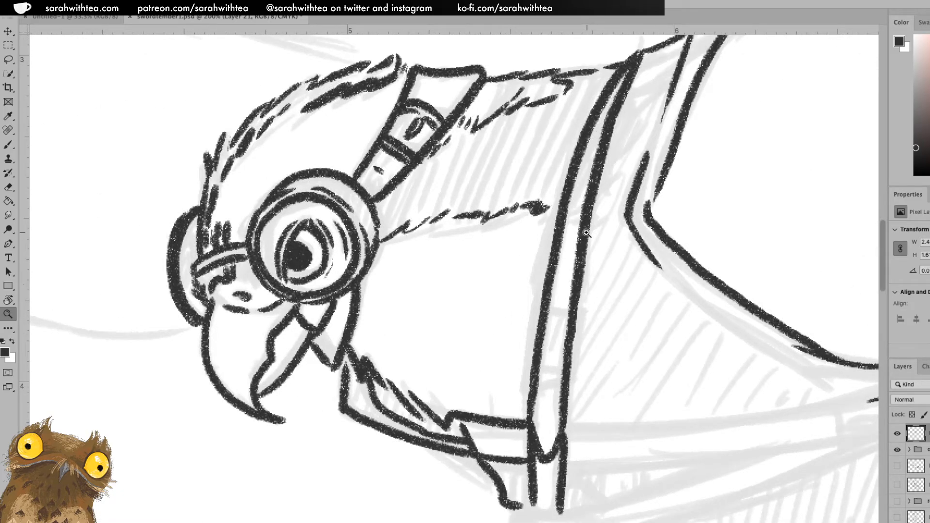
{"action": "key", "text": "b"}
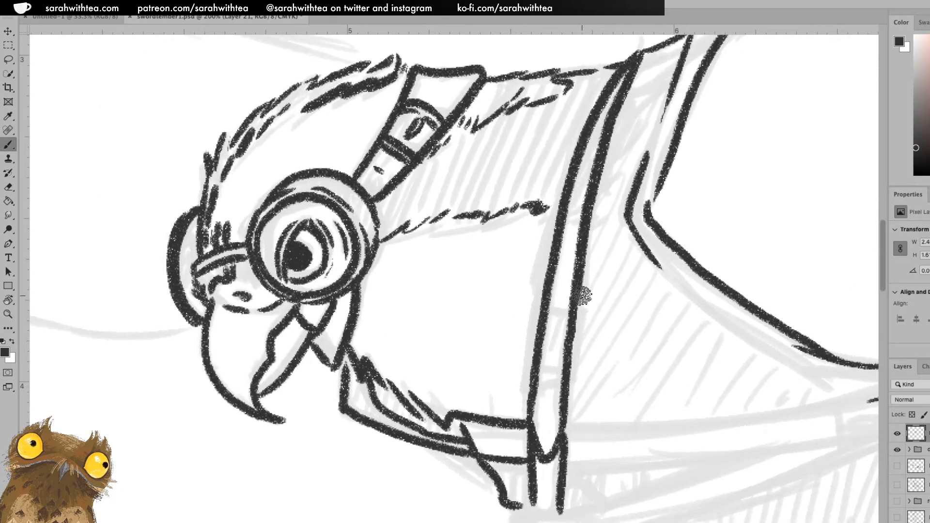
{"action": "mouse_move", "coordinate": [567, 310]}
{"action": "left_mouse_down"}
{"action": "mouse_move", "coordinate": [542, 310]}
{"action": "mouse_move", "coordinate": [560, 376]}
{"action": "left_mouse_up"}
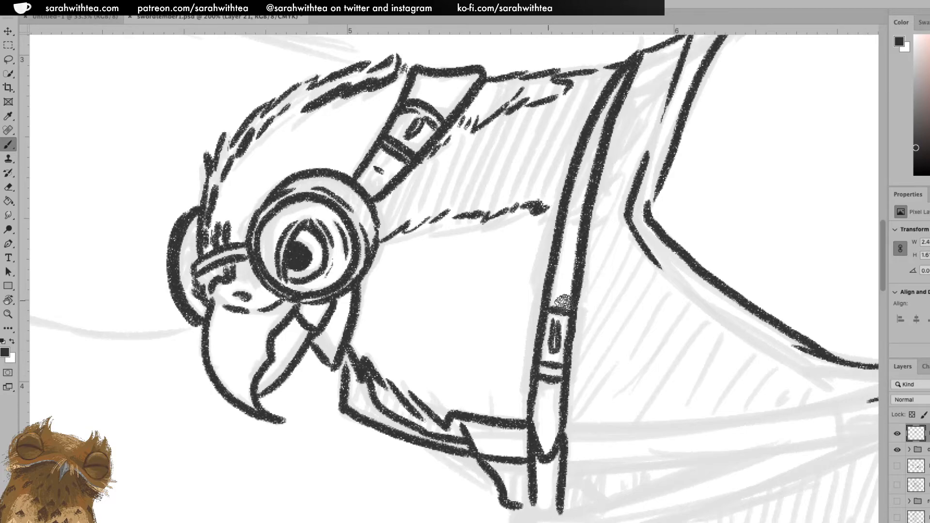
Ink the vest's pointed rear corner at the hip and the doubled rear edge slanting down toward the belly
{"action": "key", "text": "z"}
{"action": "left_click", "coordinate": [647, 322], "text": "alt"}
{"action": "mouse_move", "coordinate": [637, 342]}
{"action": "left_mouse_down"}
{"action": "mouse_move", "coordinate": [500, 336]}
{"action": "mouse_move", "coordinate": [447, 277]}
{"action": "mouse_move", "coordinate": [536, 322]}
{"action": "left_mouse_up"}
{"action": "key", "text": "b"}
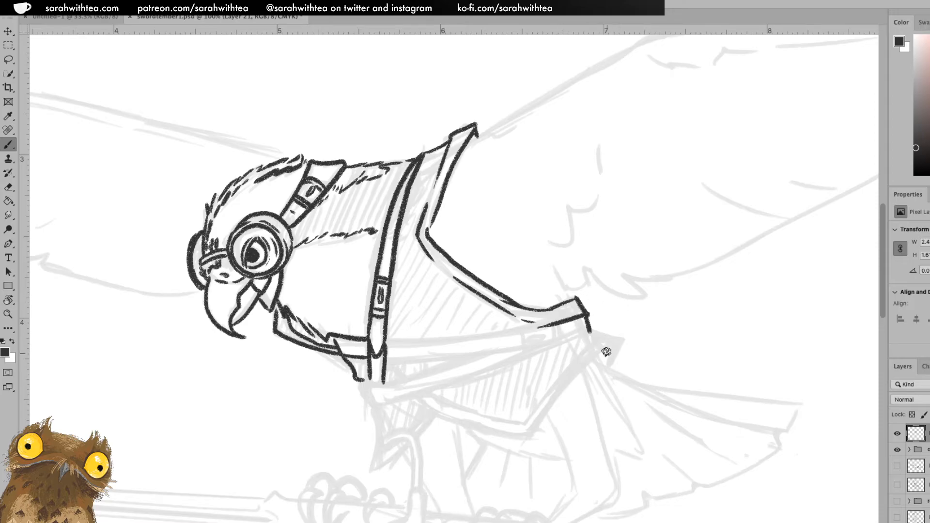
{"action": "mouse_move", "coordinate": [593, 331]}
{"action": "left_mouse_down"}
{"action": "mouse_move", "coordinate": [624, 339]}
{"action": "mouse_move", "coordinate": [610, 365]}
{"action": "mouse_move", "coordinate": [616, 342]}
{"action": "mouse_move", "coordinate": [527, 438]}
{"action": "mouse_move", "coordinate": [615, 344]}
{"action": "left_mouse_up"}
{"action": "key", "text": "ctrl+z"}
{"action": "mouse_move", "coordinate": [525, 425]}
{"action": "left_mouse_down"}
{"action": "mouse_move", "coordinate": [546, 390]}
{"action": "mouse_move", "coordinate": [607, 340]}
{"action": "left_mouse_up"}
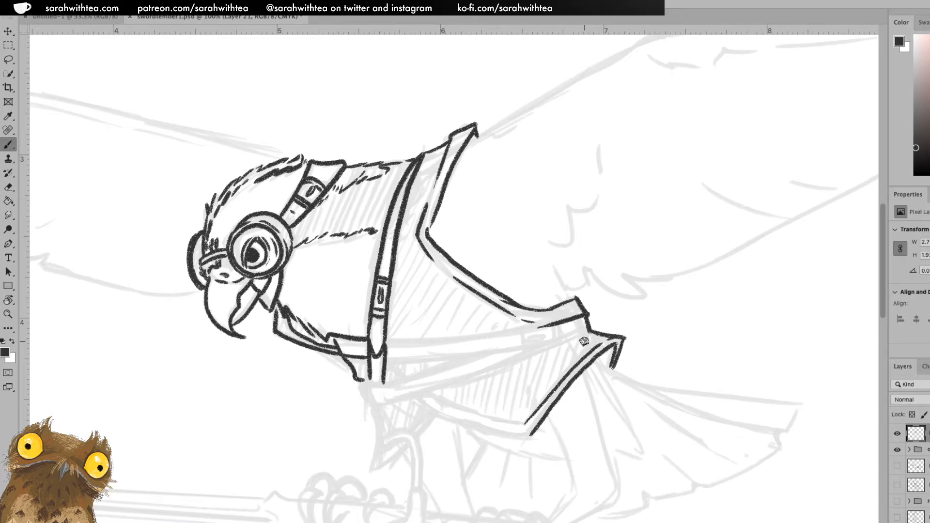
Ink the upper edge of the side strap running from the chest strap back to the vest's hip corner
{"action": "key", "text": "r"}
{"action": "mouse_move", "coordinate": [650, 315]}
{"action": "left_mouse_down"}
{"action": "mouse_move", "coordinate": [626, 249]}
{"action": "mouse_move", "coordinate": [571, 160]}
{"action": "mouse_move", "coordinate": [491, 333]}
{"action": "left_mouse_up"}
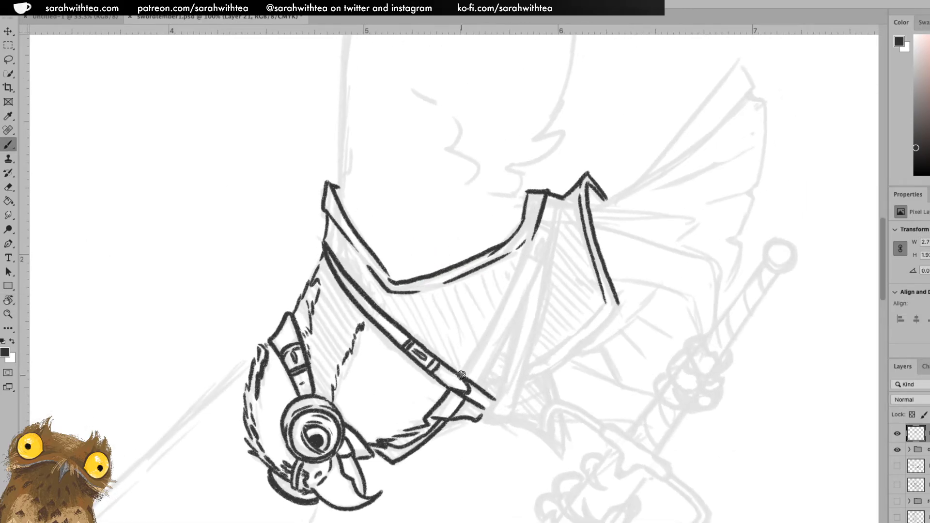
{"action": "left_click_drag", "start_coordinate": [466, 367], "coordinate": [535, 225]}
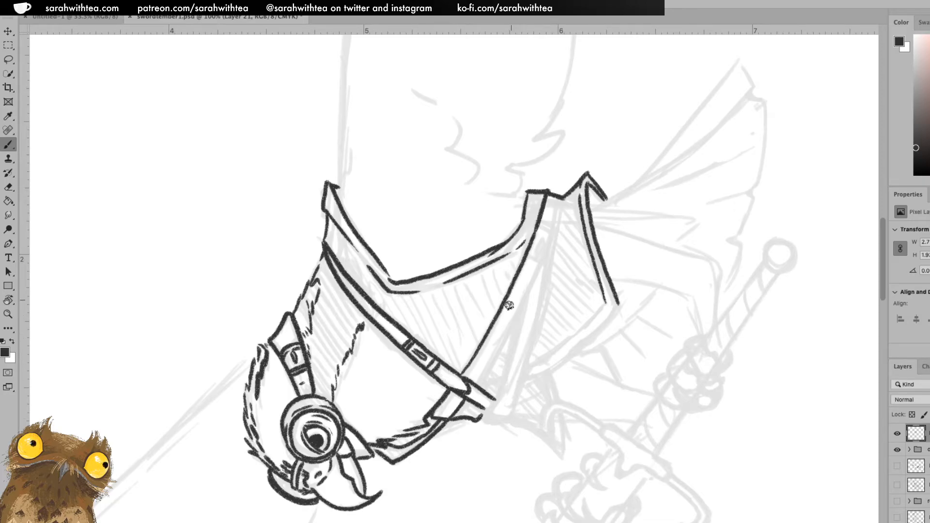
{"action": "mouse_move", "coordinate": [476, 385]}
{"action": "left_mouse_down"}
{"action": "mouse_move", "coordinate": [538, 276]}
{"action": "mouse_move", "coordinate": [563, 197]}
{"action": "left_mouse_up"}
{"action": "left_click_drag", "start_coordinate": [486, 415], "coordinate": [527, 290]}
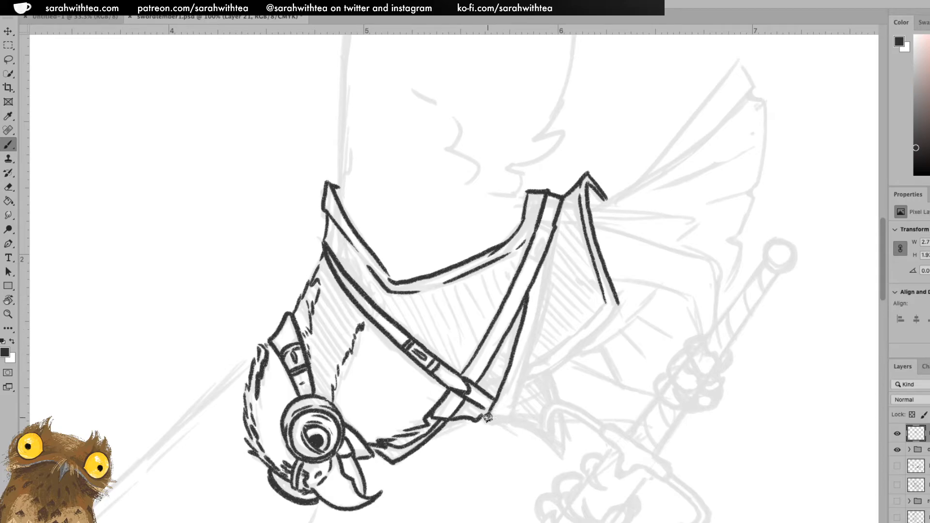
{"action": "mouse_move", "coordinate": [489, 417]}
{"action": "left_mouse_down"}
{"action": "mouse_move", "coordinate": [513, 411]}
{"action": "mouse_move", "coordinate": [537, 329]}
{"action": "left_mouse_up"}
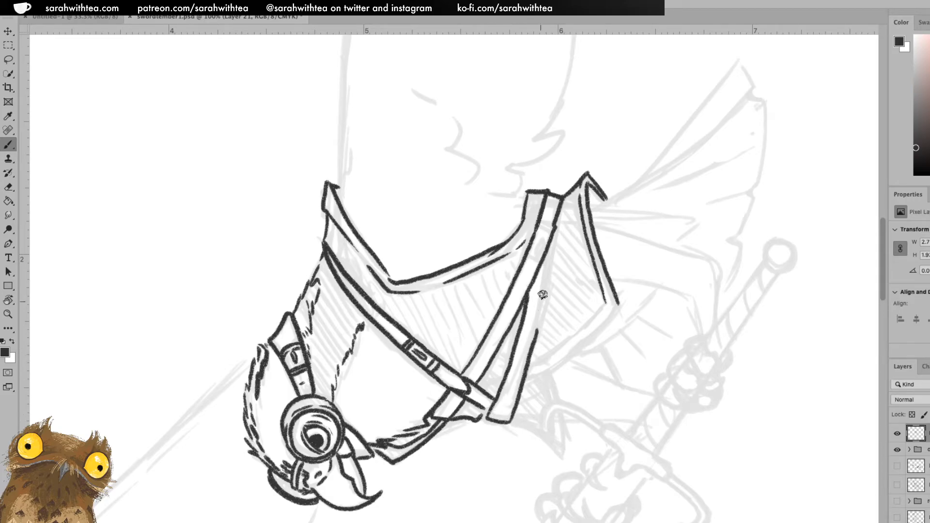
{"action": "left_click_drag", "start_coordinate": [561, 208], "coordinate": [546, 293]}
{"action": "key", "text": "ctrl+z"}
{"action": "left_click_drag", "start_coordinate": [557, 229], "coordinate": [540, 314]}
{"action": "key", "text": "ctrl+z"}
{"action": "left_click_drag", "start_coordinate": [557, 228], "coordinate": [534, 335]}
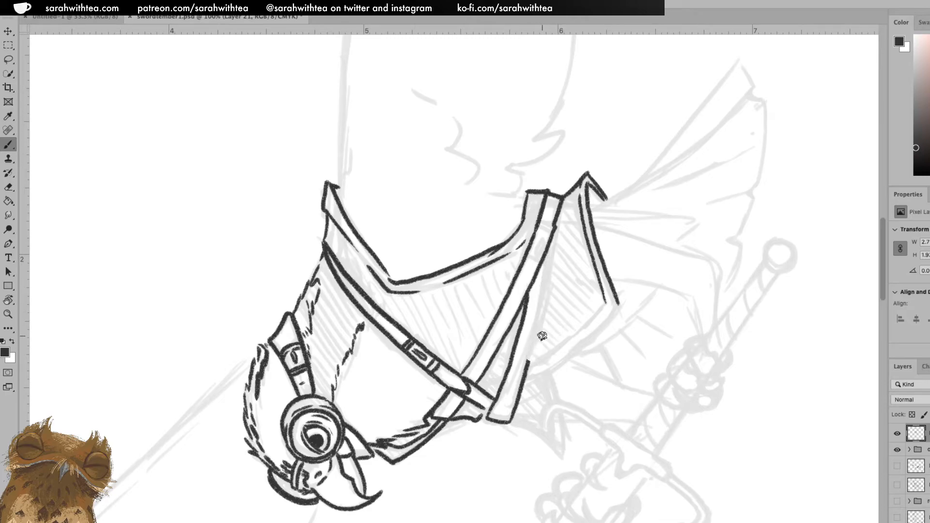
{"action": "key", "text": "ctrl+z"}
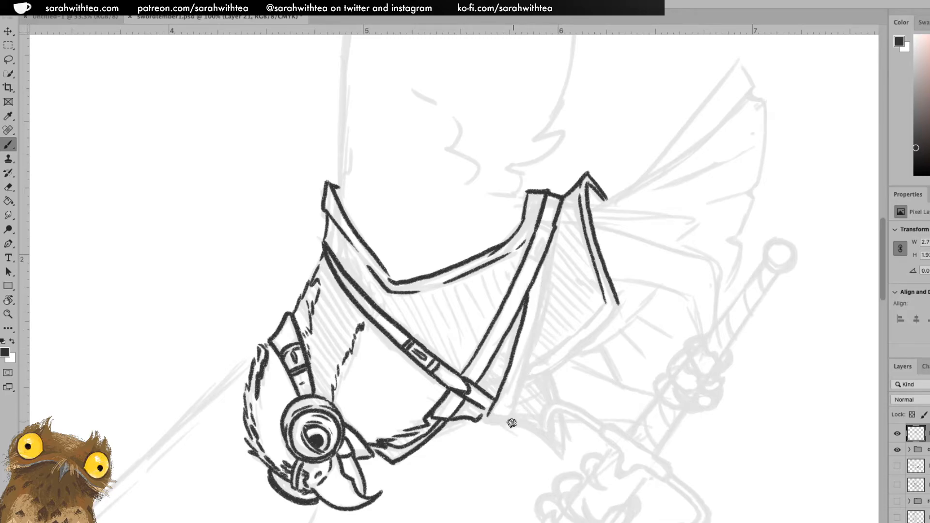
{"action": "left_click_drag", "start_coordinate": [488, 418], "coordinate": [515, 419]}
{"action": "key", "text": "super+z"}
{"action": "key", "text": "super+z"}
{"action": "key", "text": "super+z"}
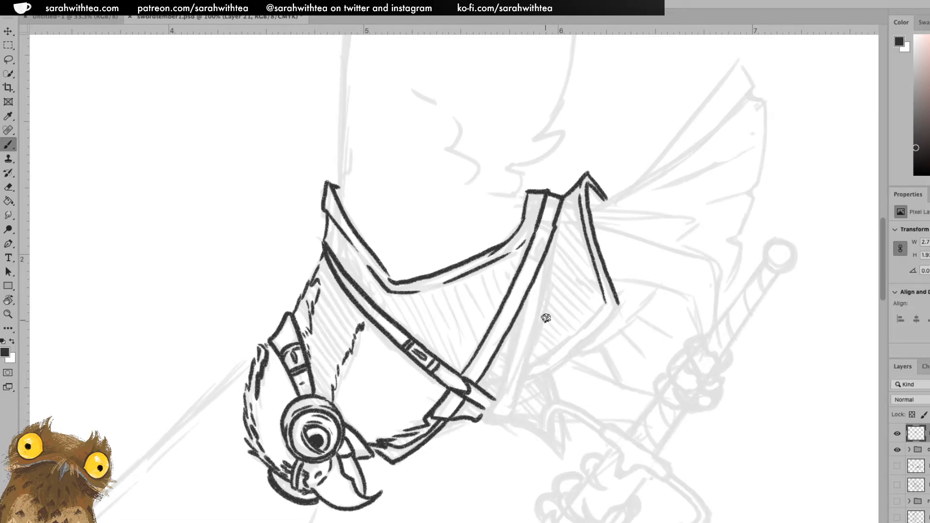
{"action": "mouse_move", "coordinate": [617, 190]}
{"action": "left_mouse_down"}
{"action": "mouse_move", "coordinate": [405, 97]}
{"action": "mouse_move", "coordinate": [326, 139]}
{"action": "left_mouse_up"}
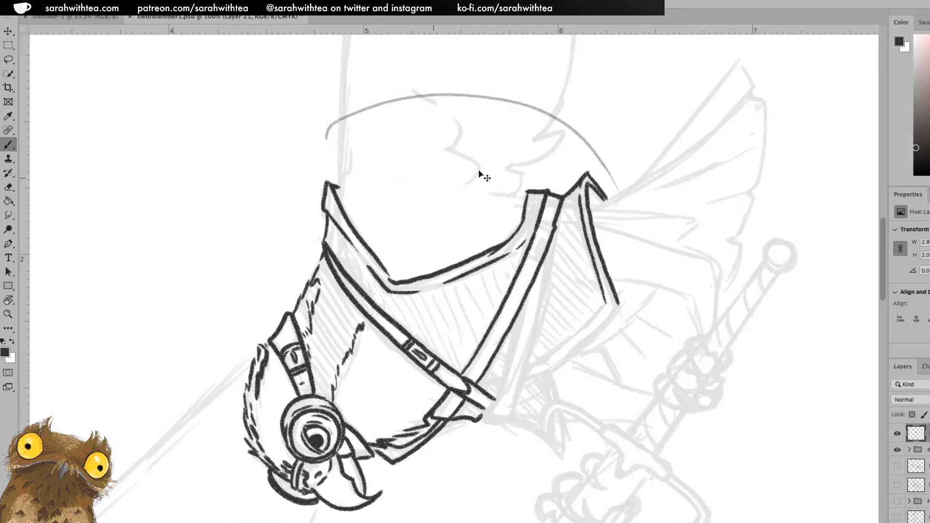
{"action": "key", "text": "super+z"}
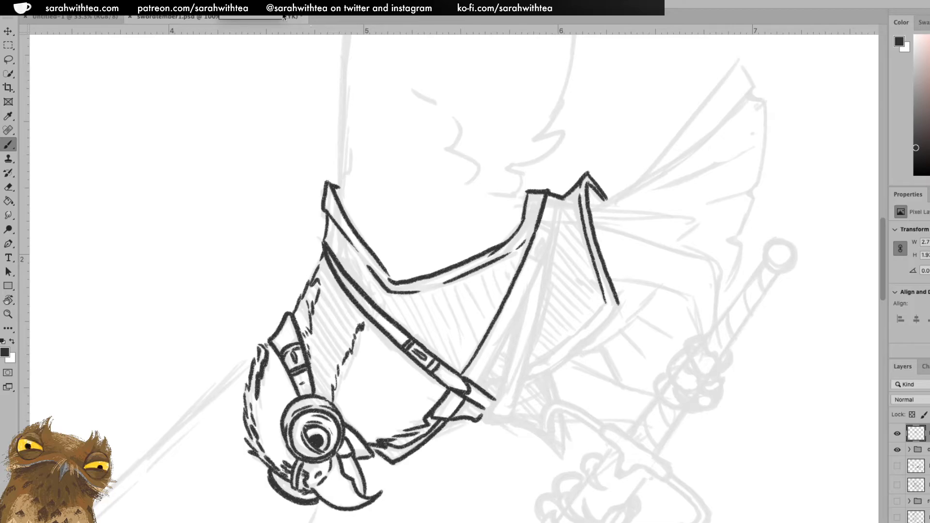
Ink the side strap's lower edge and the second strap diverging from it to a rounded chest end, with a buckle near the hip
{"action": "key", "text": "space"}
{"action": "mouse_move", "coordinate": [572, 159]}
{"action": "left_mouse_down"}
{"action": "mouse_move", "coordinate": [571, 139]}
{"action": "mouse_move", "coordinate": [386, 79]}
{"action": "mouse_move", "coordinate": [253, 291]}
{"action": "mouse_move", "coordinate": [340, 272]}
{"action": "mouse_move", "coordinate": [489, 205]}
{"action": "left_mouse_up"}
{"action": "key", "text": "super+z"}
{"action": "mouse_move", "coordinate": [315, 291]}
{"action": "left_mouse_down"}
{"action": "mouse_move", "coordinate": [363, 252]}
{"action": "mouse_move", "coordinate": [467, 212]}
{"action": "left_mouse_up"}
{"action": "key", "text": "super+z"}
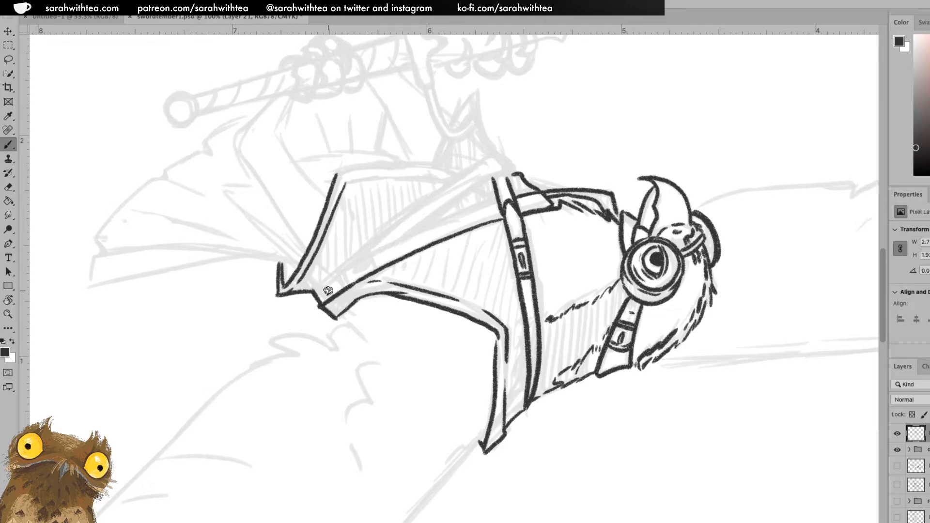
{"action": "left_click_drag", "start_coordinate": [315, 291], "coordinate": [497, 156]}
{"action": "left_click_drag", "start_coordinate": [404, 238], "coordinate": [515, 169]}
{"action": "mouse_move", "coordinate": [315, 290]}
{"action": "left_mouse_down"}
{"action": "mouse_move", "coordinate": [384, 246]}
{"action": "mouse_move", "coordinate": [496, 201]}
{"action": "left_mouse_up"}
{"action": "mouse_move", "coordinate": [493, 164]}
{"action": "left_mouse_down"}
{"action": "mouse_move", "coordinate": [500, 155]}
{"action": "mouse_move", "coordinate": [517, 172]}
{"action": "left_mouse_up"}
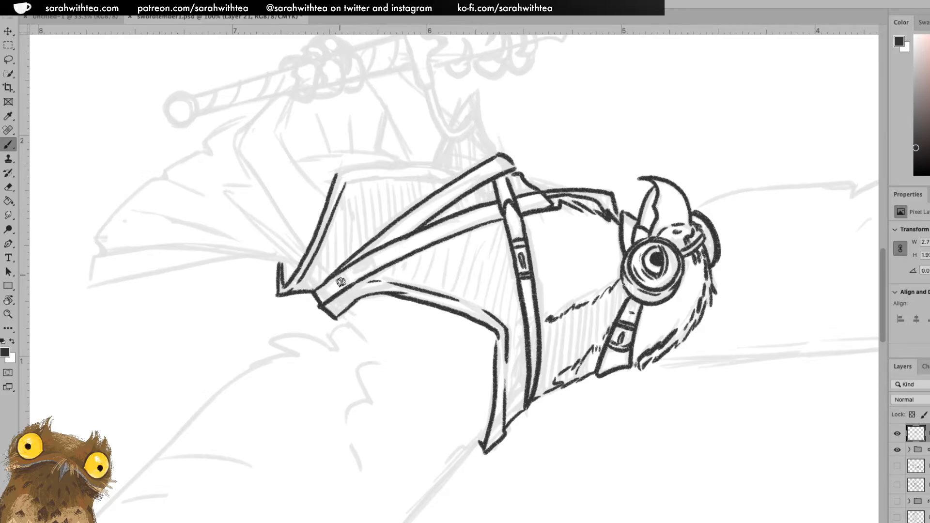
{"action": "mouse_move", "coordinate": [345, 284]}
{"action": "left_mouse_down"}
{"action": "mouse_move", "coordinate": [372, 255]}
{"action": "mouse_move", "coordinate": [376, 267]}
{"action": "mouse_move", "coordinate": [375, 250]}
{"action": "mouse_move", "coordinate": [375, 263]}
{"action": "mouse_move", "coordinate": [357, 269]}
{"action": "mouse_move", "coordinate": [386, 245]}
{"action": "left_mouse_up"}
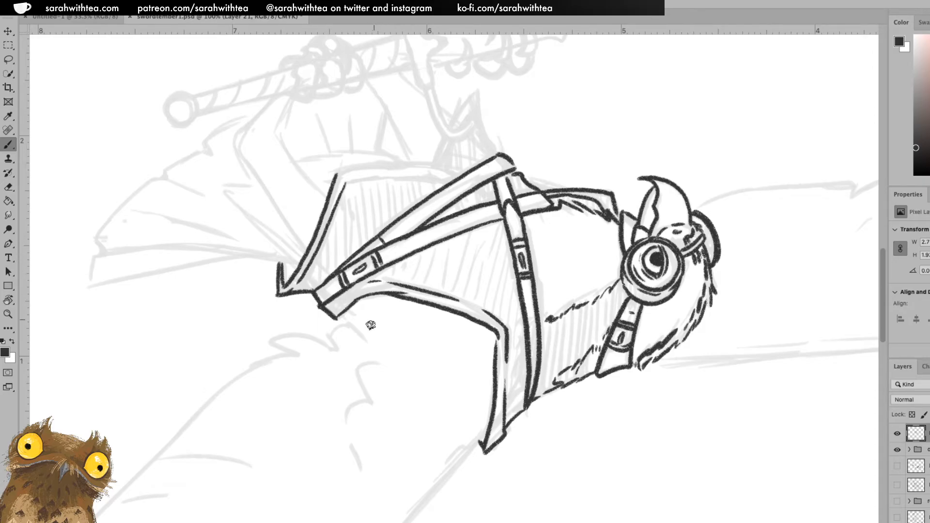
Ink the doubled lower edge of the vest along the belly, from beneath the lower strap to the rear edge
{"action": "key", "text": "Escape"}
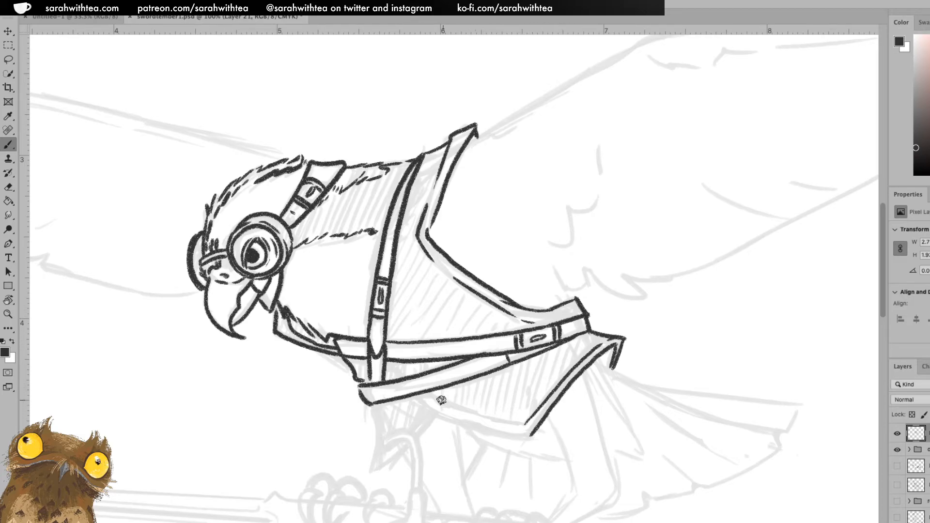
{"action": "left_click_drag", "start_coordinate": [426, 395], "coordinate": [495, 422]}
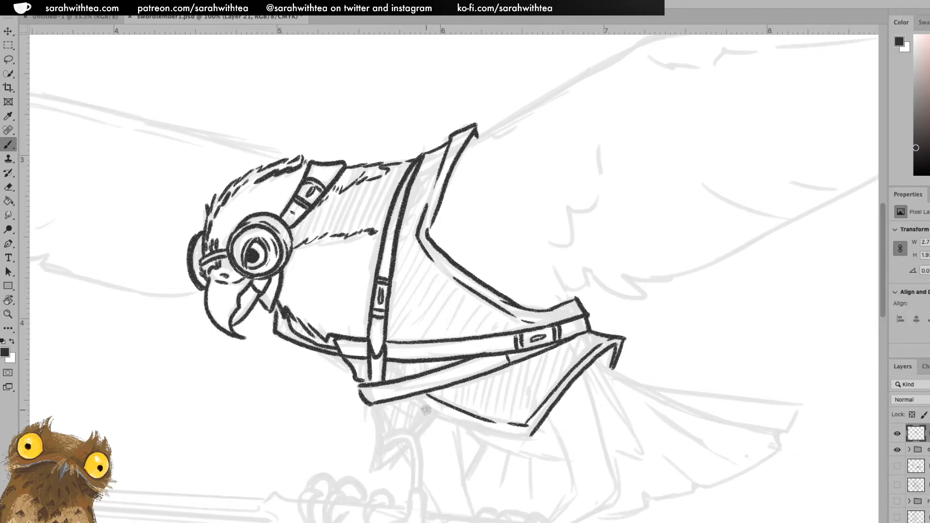
{"action": "left_click_drag", "start_coordinate": [432, 413], "coordinate": [527, 437]}
{"action": "left_click_drag", "start_coordinate": [413, 400], "coordinate": [426, 409]}
Ink the upper hooked arm of the sword's crossguard and its central block with the small pointed prong
{"action": "mouse_move", "coordinate": [499, 391]}
{"action": "left_mouse_down"}
{"action": "mouse_move", "coordinate": [537, 329]}
{"action": "mouse_move", "coordinate": [653, 294]}
{"action": "left_mouse_up"}
{"action": "mouse_move", "coordinate": [451, 335]}
{"action": "left_mouse_down"}
{"action": "mouse_move", "coordinate": [482, 338]}
{"action": "mouse_move", "coordinate": [486, 383]}
{"action": "left_mouse_up"}
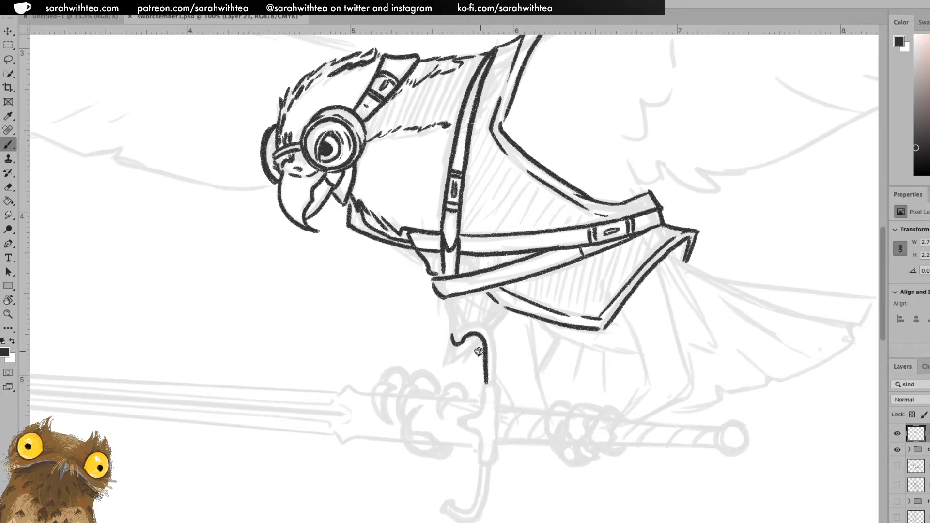
{"action": "mouse_move", "coordinate": [453, 343]}
{"action": "left_mouse_down"}
{"action": "mouse_move", "coordinate": [468, 323]}
{"action": "mouse_move", "coordinate": [489, 330]}
{"action": "mouse_move", "coordinate": [491, 391]}
{"action": "left_mouse_up"}
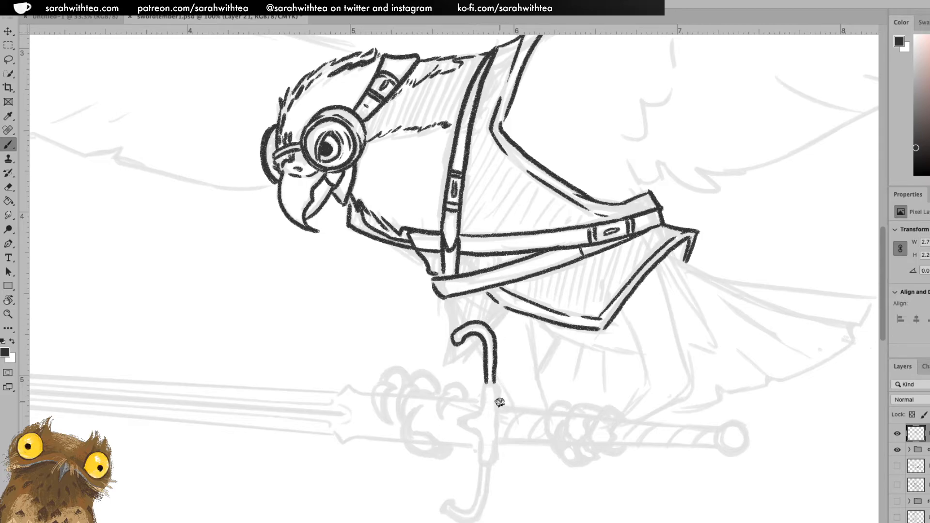
{"action": "mouse_move", "coordinate": [458, 420]}
{"action": "left_mouse_down"}
{"action": "mouse_move", "coordinate": [477, 433]}
{"action": "mouse_move", "coordinate": [479, 461]}
{"action": "mouse_move", "coordinate": [489, 457]}
{"action": "left_mouse_up"}
{"action": "mouse_move", "coordinate": [464, 419]}
{"action": "left_mouse_down"}
{"action": "mouse_move", "coordinate": [480, 386]}
{"action": "mouse_move", "coordinate": [496, 385]}
{"action": "mouse_move", "coordinate": [495, 439]}
{"action": "left_mouse_up"}
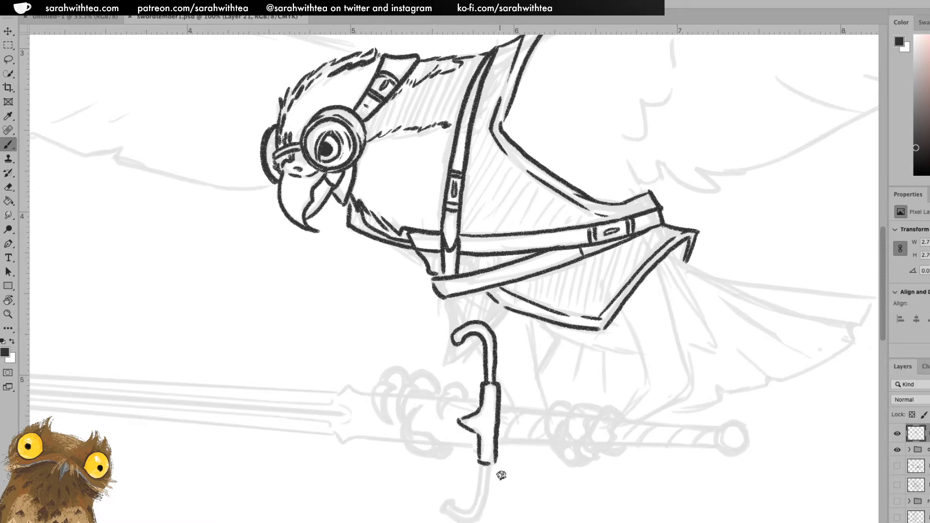
Ink the lower hooked arm of the sword's crossguard with its rounded tip
{"action": "scroll", "coordinate": [509, 378], "scroll_direction": "down", "scroll_amount": 4}
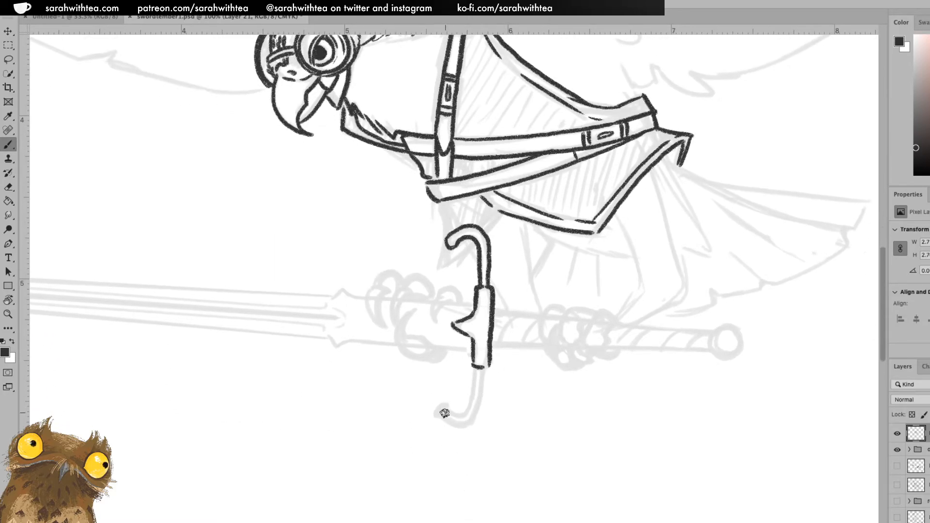
{"action": "mouse_move", "coordinate": [434, 413]}
{"action": "left_mouse_down"}
{"action": "mouse_move", "coordinate": [466, 409]}
{"action": "mouse_move", "coordinate": [478, 371]}
{"action": "left_mouse_up"}
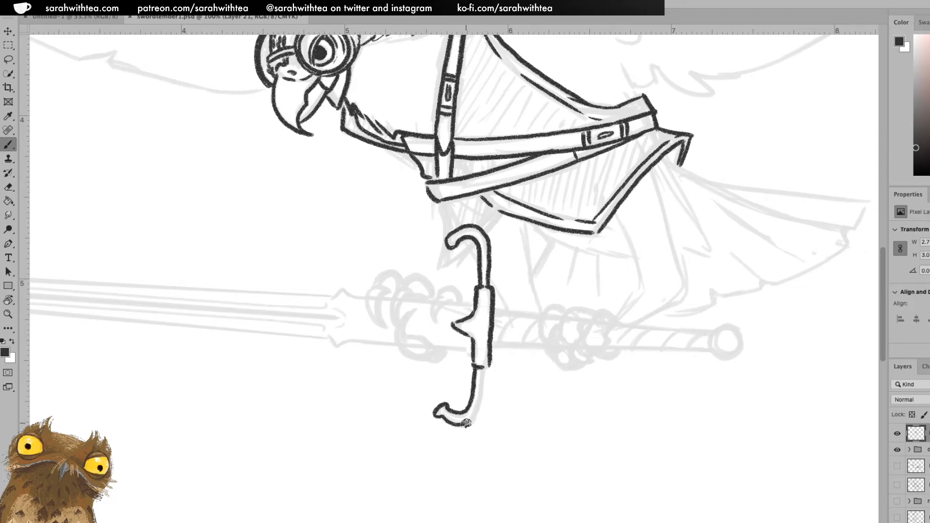
{"action": "key", "text": "ctrl+z"}
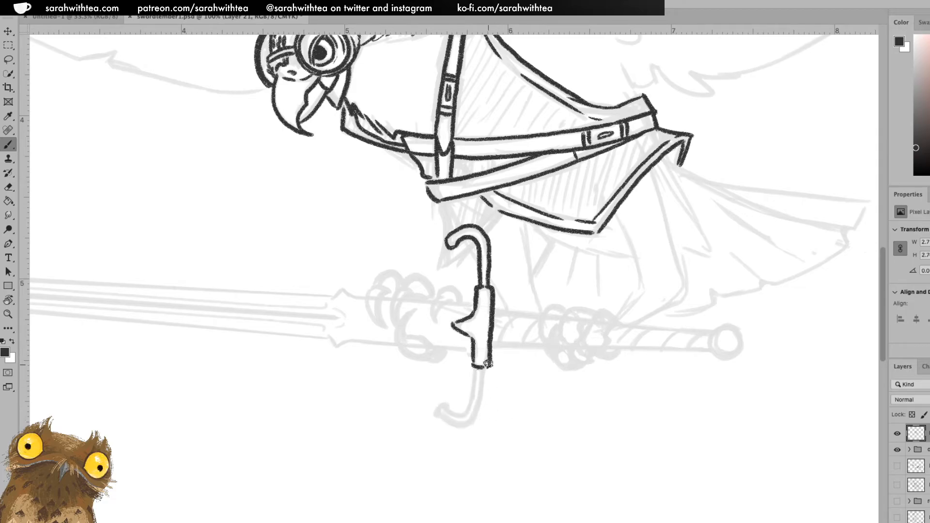
{"action": "key", "text": "r"}
{"action": "mouse_move", "coordinate": [616, 252]}
{"action": "left_mouse_down"}
{"action": "mouse_move", "coordinate": [594, 195]}
{"action": "mouse_move", "coordinate": [303, 215]}
{"action": "mouse_move", "coordinate": [291, 296]}
{"action": "mouse_move", "coordinate": [305, 340]}
{"action": "mouse_move", "coordinate": [355, 387]}
{"action": "mouse_move", "coordinate": [341, 371]}
{"action": "left_mouse_up"}
{"action": "key", "text": "b"}
{"action": "mouse_move", "coordinate": [388, 231]}
{"action": "left_mouse_down"}
{"action": "mouse_move", "coordinate": [373, 198]}
{"action": "mouse_move", "coordinate": [385, 168]}
{"action": "mouse_move", "coordinate": [402, 171]}
{"action": "mouse_move", "coordinate": [402, 180]}
{"action": "left_mouse_up"}
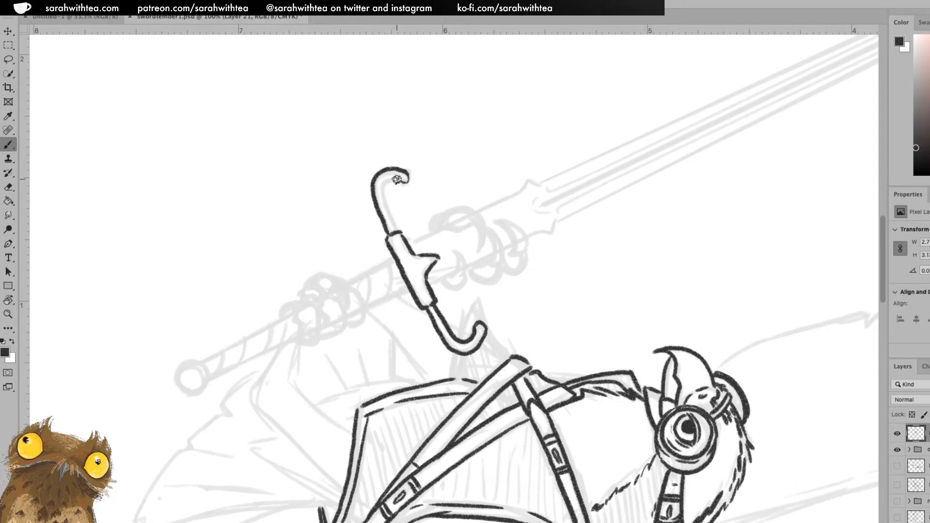
{"action": "left_click_drag", "start_coordinate": [397, 233], "coordinate": [383, 193]}
{"action": "key", "text": "Escape"}
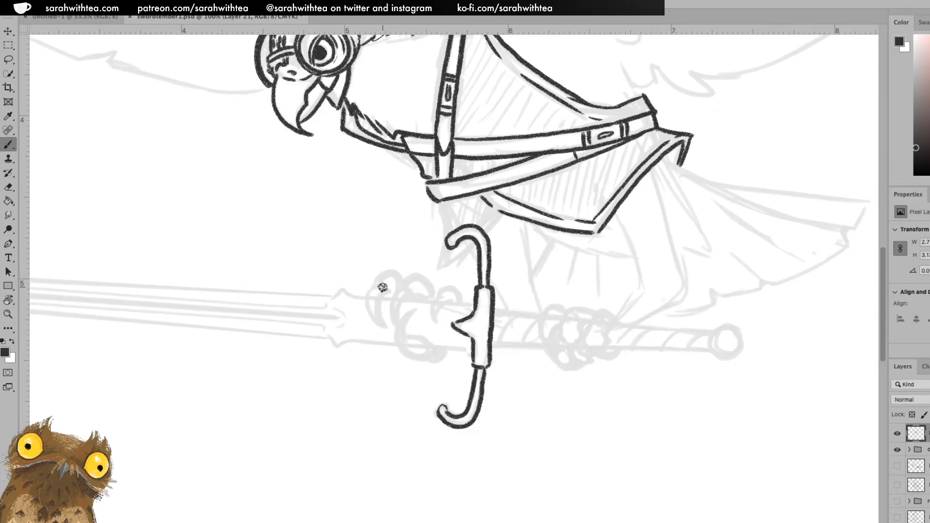
Ink the front foot's curled talons gripping the blade's base, plus the base's upper and lower edges with their flared, notched ends
{"action": "mouse_move", "coordinate": [385, 287]}
{"action": "left_mouse_down"}
{"action": "mouse_move", "coordinate": [382, 336]}
{"action": "mouse_move", "coordinate": [376, 309]}
{"action": "mouse_move", "coordinate": [389, 293]}
{"action": "mouse_move", "coordinate": [372, 285]}
{"action": "mouse_move", "coordinate": [383, 273]}
{"action": "mouse_move", "coordinate": [402, 281]}
{"action": "mouse_move", "coordinate": [389, 304]}
{"action": "mouse_move", "coordinate": [394, 333]}
{"action": "mouse_move", "coordinate": [415, 297]}
{"action": "mouse_move", "coordinate": [400, 288]}
{"action": "mouse_move", "coordinate": [409, 276]}
{"action": "mouse_move", "coordinate": [429, 293]}
{"action": "left_mouse_up"}
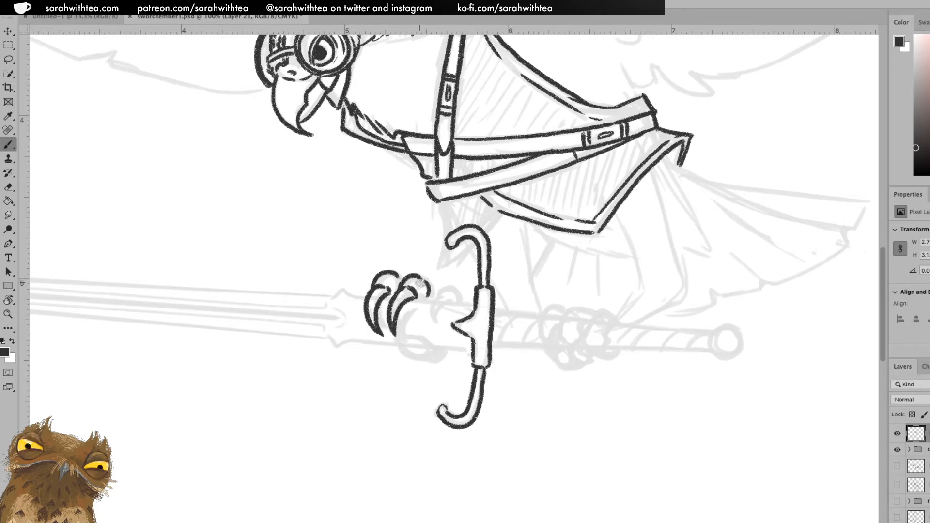
{"action": "mouse_move", "coordinate": [405, 350]}
{"action": "left_mouse_down"}
{"action": "mouse_move", "coordinate": [404, 315]}
{"action": "mouse_move", "coordinate": [421, 303]}
{"action": "mouse_move", "coordinate": [407, 325]}
{"action": "mouse_move", "coordinate": [411, 357]}
{"action": "mouse_move", "coordinate": [435, 363]}
{"action": "mouse_move", "coordinate": [420, 341]}
{"action": "mouse_move", "coordinate": [472, 352]}
{"action": "left_mouse_up"}
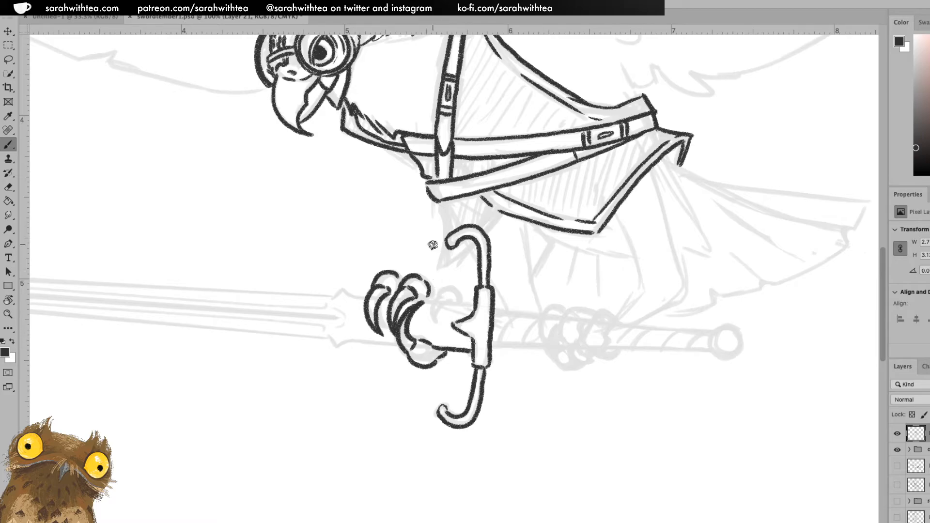
{"action": "mouse_move", "coordinate": [443, 294]}
{"action": "left_mouse_down"}
{"action": "mouse_move", "coordinate": [436, 333]}
{"action": "mouse_move", "coordinate": [444, 296]}
{"action": "mouse_move", "coordinate": [431, 297]}
{"action": "mouse_move", "coordinate": [458, 288]}
{"action": "mouse_move", "coordinate": [455, 303]}
{"action": "mouse_move", "coordinate": [482, 302]}
{"action": "left_mouse_up"}
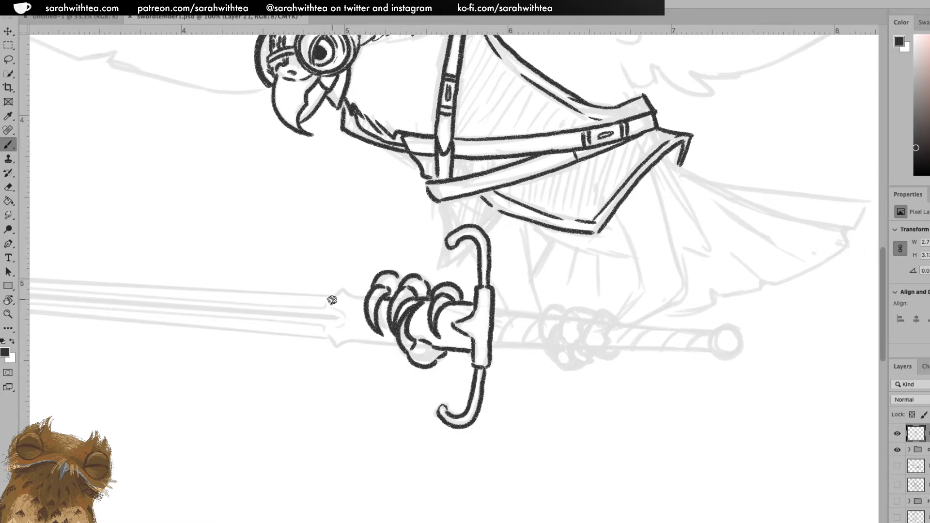
{"action": "left_click_drag", "start_coordinate": [340, 291], "coordinate": [364, 296]}
{"action": "mouse_move", "coordinate": [328, 336]}
{"action": "left_mouse_down"}
{"action": "mouse_move", "coordinate": [339, 346]}
{"action": "mouse_move", "coordinate": [407, 342]}
{"action": "left_mouse_up"}
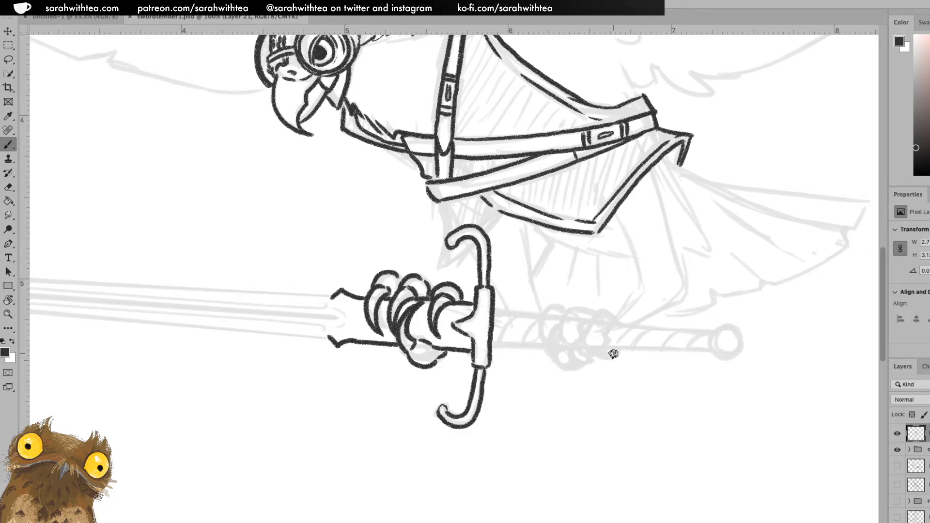
Ink the rear foot's curled toes and claws wrapped around the sword's grip, undoing strokes that miss the sketch
{"action": "mouse_move", "coordinate": [606, 352]}
{"action": "left_mouse_down"}
{"action": "mouse_move", "coordinate": [608, 328]}
{"action": "mouse_move", "coordinate": [620, 318]}
{"action": "mouse_move", "coordinate": [599, 310]}
{"action": "mouse_move", "coordinate": [580, 338]}
{"action": "mouse_move", "coordinate": [602, 362]}
{"action": "mouse_move", "coordinate": [615, 360]}
{"action": "mouse_move", "coordinate": [622, 345]}
{"action": "mouse_move", "coordinate": [598, 352]}
{"action": "left_mouse_up"}
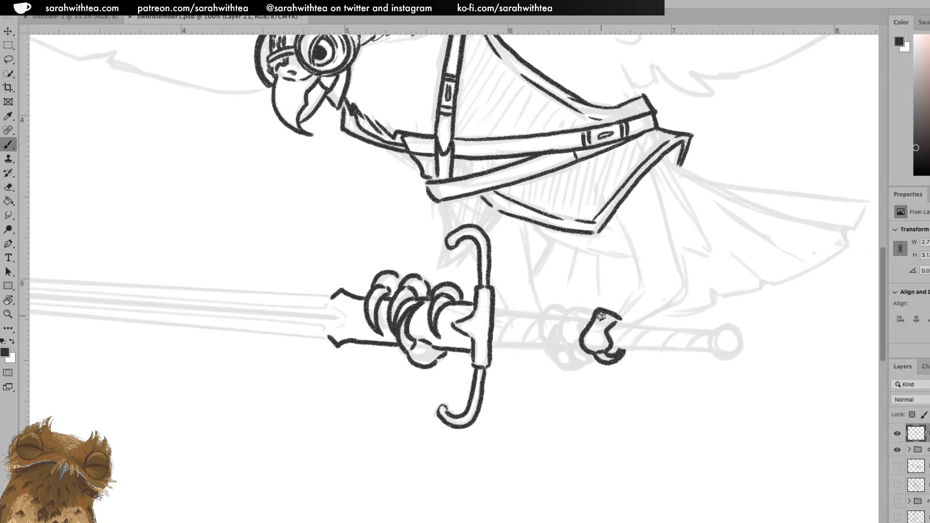
{"action": "mouse_move", "coordinate": [602, 310]}
{"action": "left_mouse_down"}
{"action": "mouse_move", "coordinate": [564, 313]}
{"action": "mouse_move", "coordinate": [558, 339]}
{"action": "mouse_move", "coordinate": [581, 344]}
{"action": "mouse_move", "coordinate": [583, 322]}
{"action": "mouse_move", "coordinate": [582, 342]}
{"action": "mouse_move", "coordinate": [596, 355]}
{"action": "left_mouse_up"}
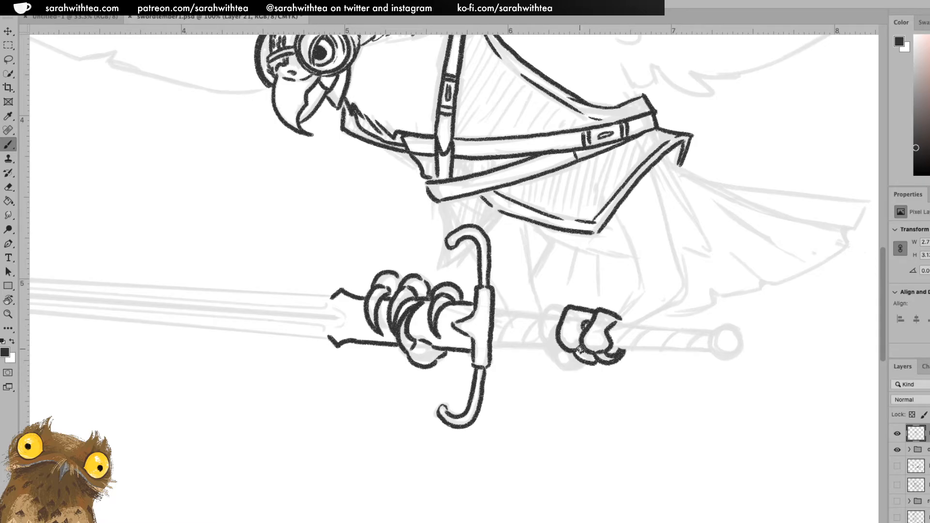
{"action": "mouse_move", "coordinate": [586, 323]}
{"action": "left_mouse_down"}
{"action": "mouse_move", "coordinate": [550, 305]}
{"action": "mouse_move", "coordinate": [533, 337]}
{"action": "mouse_move", "coordinate": [544, 352]}
{"action": "mouse_move", "coordinate": [564, 343]}
{"action": "left_mouse_up"}
{"action": "key", "text": "ctrl+z"}
{"action": "key", "text": "ctrl+z"}
{"action": "mouse_move", "coordinate": [557, 358]}
{"action": "left_mouse_down"}
{"action": "mouse_move", "coordinate": [558, 317]}
{"action": "mouse_move", "coordinate": [554, 343]}
{"action": "mouse_move", "coordinate": [566, 356]}
{"action": "mouse_move", "coordinate": [554, 356]}
{"action": "mouse_move", "coordinate": [560, 368]}
{"action": "mouse_move", "coordinate": [587, 367]}
{"action": "left_mouse_up"}
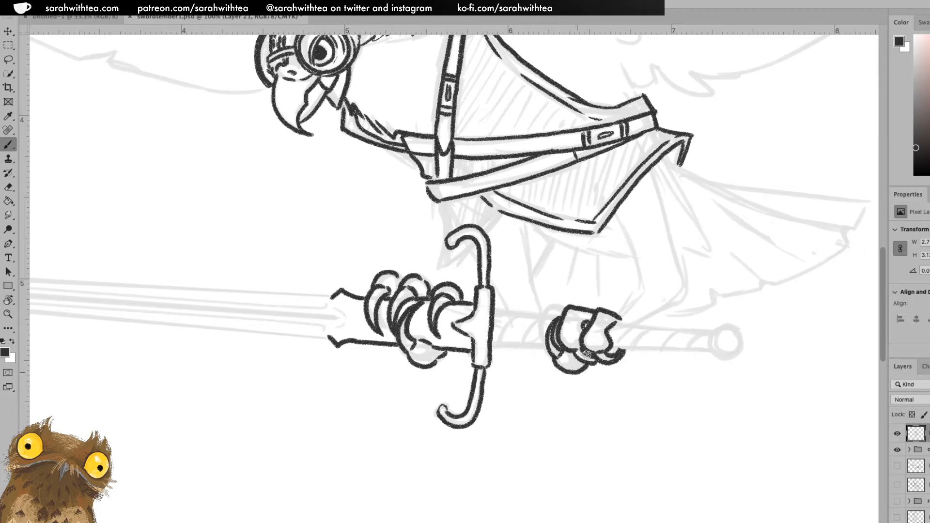
{"action": "mouse_move", "coordinate": [562, 304]}
{"action": "left_mouse_down"}
{"action": "mouse_move", "coordinate": [543, 307]}
{"action": "mouse_move", "coordinate": [533, 346]}
{"action": "mouse_move", "coordinate": [549, 359]}
{"action": "mouse_move", "coordinate": [550, 305]}
{"action": "mouse_move", "coordinate": [534, 339]}
{"action": "mouse_move", "coordinate": [540, 359]}
{"action": "mouse_move", "coordinate": [560, 365]}
{"action": "left_mouse_up"}
{"action": "key", "text": "ctrl+z"}
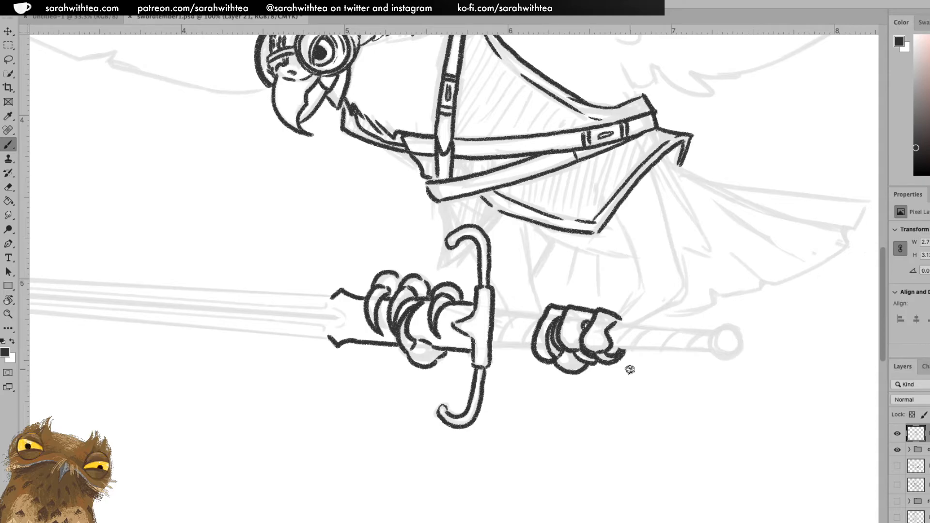
Ink the grip's two edges and curved wrapping lines between the crossguard and the rear foot
{"action": "key", "text": "r"}
{"action": "mouse_move", "coordinate": [640, 327]}
{"action": "left_mouse_down"}
{"action": "mouse_move", "coordinate": [615, 276]}
{"action": "mouse_move", "coordinate": [556, 247]}
{"action": "mouse_move", "coordinate": [497, 283]}
{"action": "left_mouse_up"}
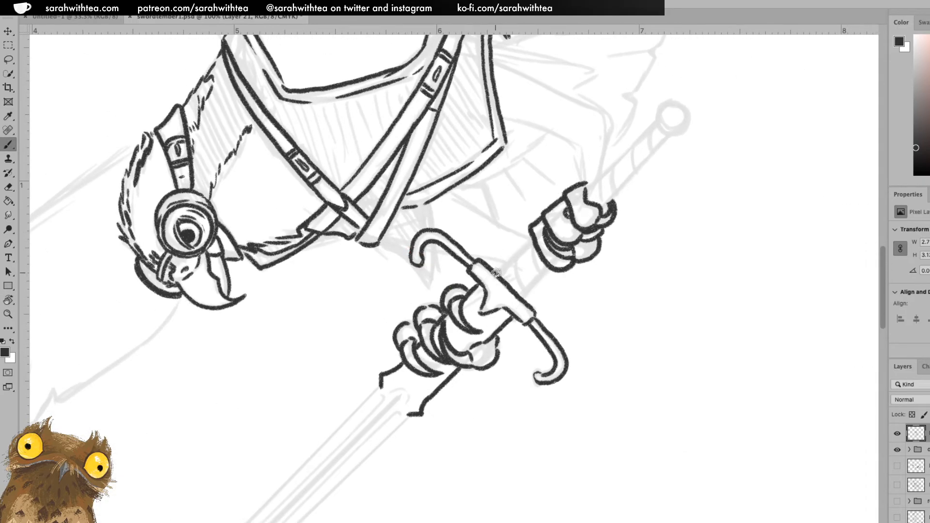
{"action": "left_click_drag", "start_coordinate": [497, 277], "coordinate": [546, 239]}
{"action": "mouse_move", "coordinate": [523, 298]}
{"action": "left_mouse_down"}
{"action": "mouse_move", "coordinate": [546, 260]}
{"action": "mouse_move", "coordinate": [516, 255]}
{"action": "mouse_move", "coordinate": [527, 293]}
{"action": "left_mouse_up"}
{"action": "left_click_drag", "start_coordinate": [529, 238], "coordinate": [538, 269]}
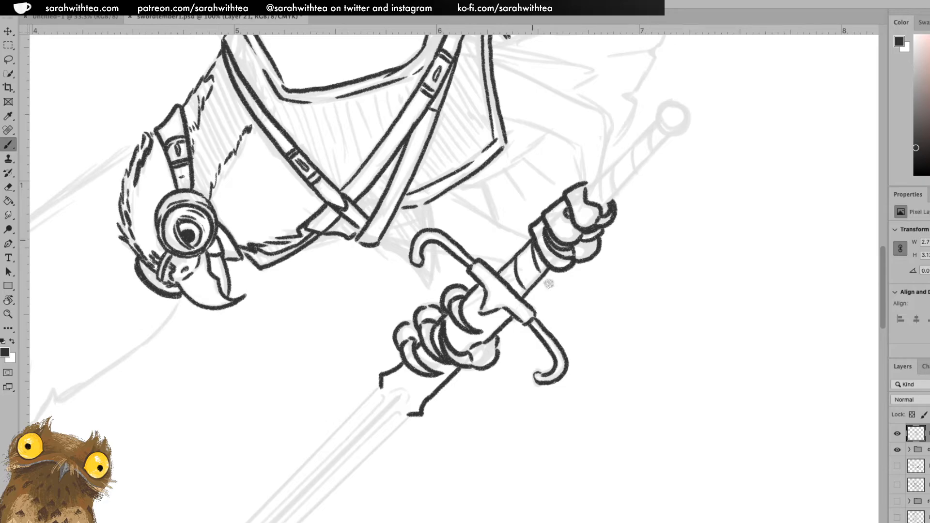
Ink the grip's edges and diagonal wrapping lines behind the rear foot, ending in the round pommel
{"action": "left_click_drag", "start_coordinate": [588, 185], "coordinate": [618, 156]}
{"action": "key", "text": "super+z"}
{"action": "left_click_drag", "start_coordinate": [587, 185], "coordinate": [653, 125]}
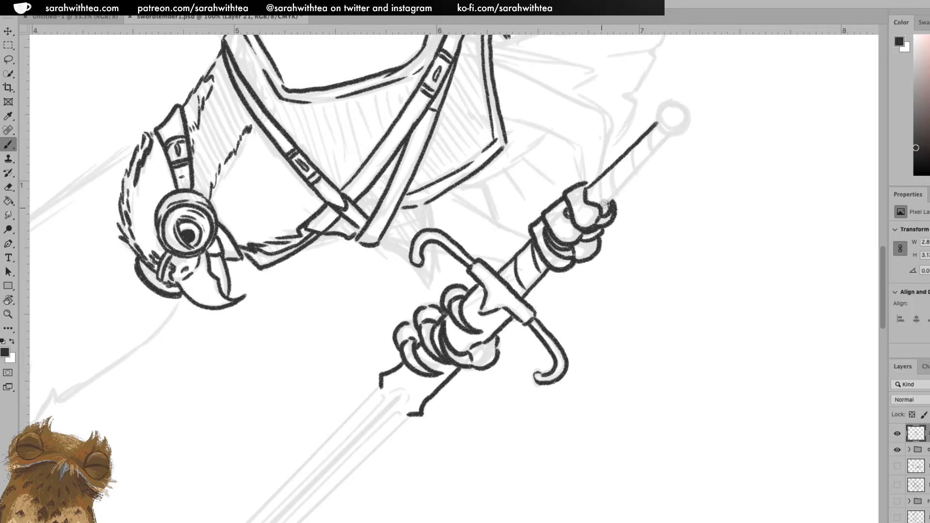
{"action": "left_click_drag", "start_coordinate": [610, 198], "coordinate": [667, 134]}
{"action": "mouse_move", "coordinate": [600, 183]}
{"action": "left_mouse_down"}
{"action": "mouse_move", "coordinate": [597, 198]}
{"action": "mouse_move", "coordinate": [609, 189]}
{"action": "left_mouse_up"}
{"action": "mouse_move", "coordinate": [628, 154]}
{"action": "left_mouse_down"}
{"action": "mouse_move", "coordinate": [624, 168]}
{"action": "mouse_move", "coordinate": [633, 162]}
{"action": "left_mouse_up"}
{"action": "left_click_drag", "start_coordinate": [650, 131], "coordinate": [647, 146]}
{"action": "left_click_drag", "start_coordinate": [658, 127], "coordinate": [655, 142]}
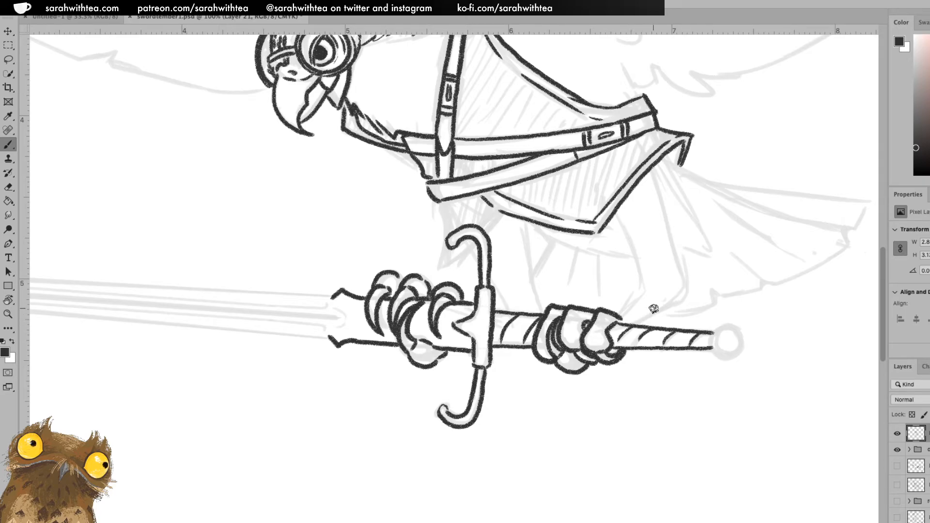
{"action": "mouse_move", "coordinate": [710, 347]}
{"action": "left_mouse_down"}
{"action": "mouse_move", "coordinate": [721, 355]}
{"action": "mouse_move", "coordinate": [716, 348]}
{"action": "mouse_move", "coordinate": [730, 356]}
{"action": "mouse_move", "coordinate": [740, 345]}
{"action": "mouse_move", "coordinate": [735, 352]}
{"action": "mouse_move", "coordinate": [734, 333]}
{"action": "mouse_move", "coordinate": [717, 327]}
{"action": "mouse_move", "coordinate": [739, 333]}
{"action": "mouse_move", "coordinate": [731, 348]}
{"action": "mouse_move", "coordinate": [719, 329]}
{"action": "mouse_move", "coordinate": [724, 353]}
{"action": "left_mouse_up"}
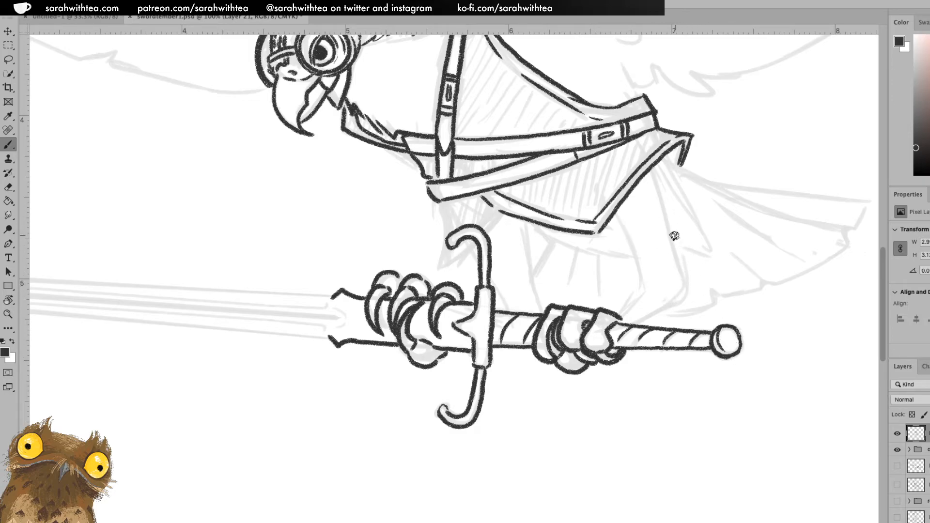
Ink both legs down towards the sword and the feathers hanging below the vest, from the chest tuft to the pointed tuft behind the rear leg
{"action": "left_click_drag", "start_coordinate": [653, 169], "coordinate": [687, 304]}
{"action": "mouse_move", "coordinate": [617, 212]}
{"action": "left_mouse_down"}
{"action": "mouse_move", "coordinate": [642, 284]}
{"action": "mouse_move", "coordinate": [633, 303]}
{"action": "mouse_move", "coordinate": [647, 300]}
{"action": "mouse_move", "coordinate": [650, 318]}
{"action": "mouse_move", "coordinate": [680, 299]}
{"action": "left_mouse_up"}
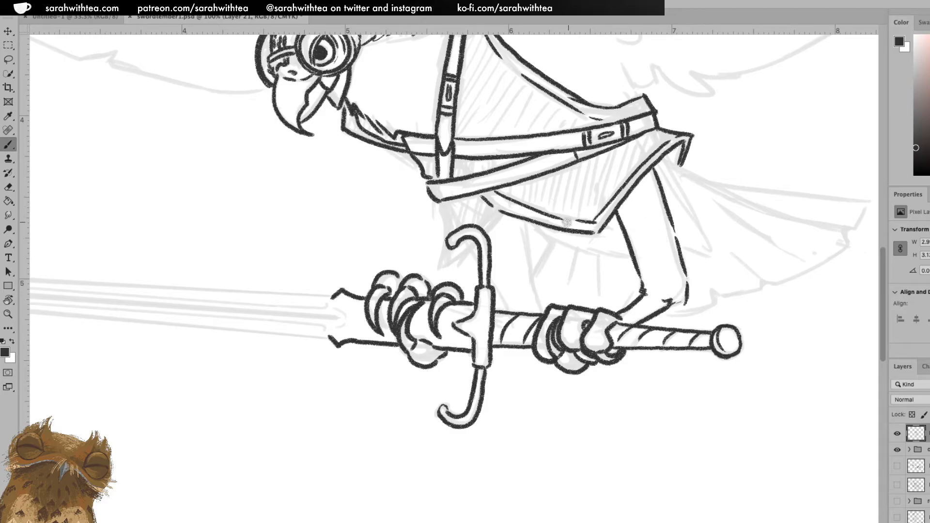
{"action": "mouse_move", "coordinate": [533, 224]}
{"action": "left_mouse_down"}
{"action": "mouse_move", "coordinate": [594, 260]}
{"action": "mouse_move", "coordinate": [585, 250]}
{"action": "mouse_move", "coordinate": [629, 259]}
{"action": "left_mouse_up"}
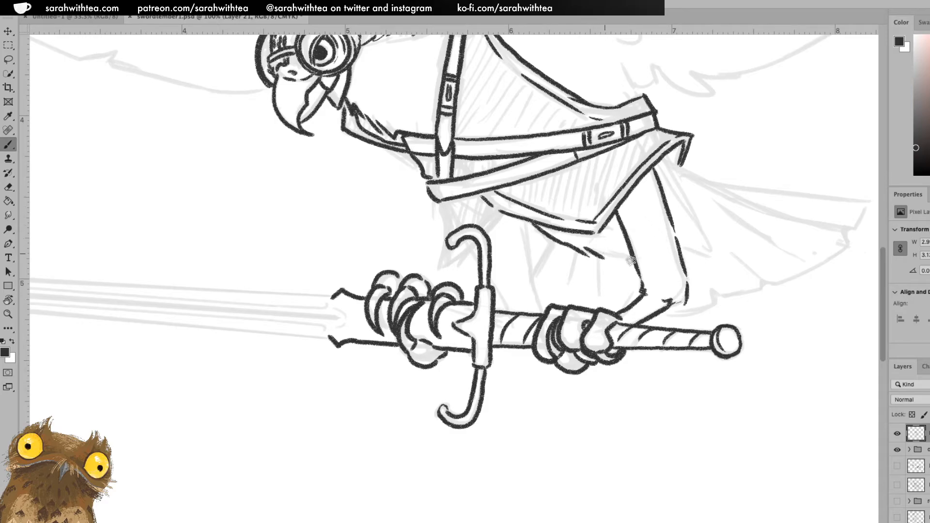
{"action": "left_click_drag", "start_coordinate": [678, 162], "coordinate": [693, 204]}
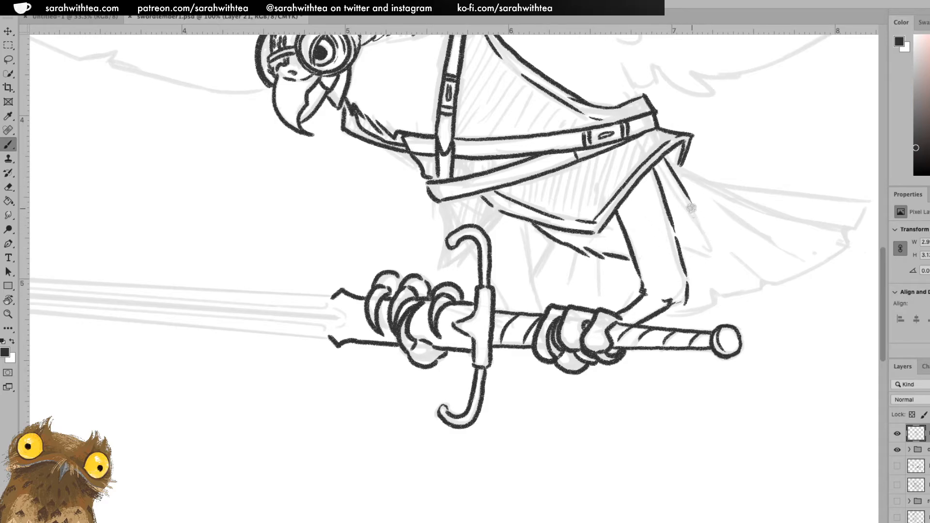
{"action": "mouse_move", "coordinate": [681, 245]}
{"action": "left_mouse_down"}
{"action": "mouse_move", "coordinate": [712, 254]}
{"action": "mouse_move", "coordinate": [696, 220]}
{"action": "left_mouse_up"}
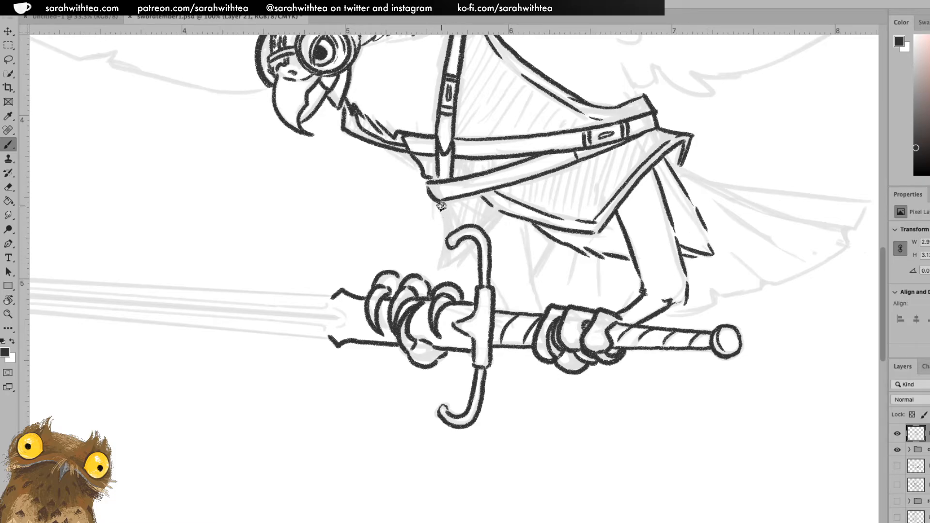
{"action": "mouse_move", "coordinate": [438, 201]}
{"action": "left_mouse_down"}
{"action": "mouse_move", "coordinate": [438, 265]}
{"action": "mouse_move", "coordinate": [464, 248]}
{"action": "left_mouse_up"}
{"action": "mouse_move", "coordinate": [482, 199]}
{"action": "left_mouse_down"}
{"action": "mouse_move", "coordinate": [495, 214]}
{"action": "mouse_move", "coordinate": [486, 224]}
{"action": "mouse_move", "coordinate": [530, 262]}
{"action": "mouse_move", "coordinate": [541, 314]}
{"action": "left_mouse_up"}
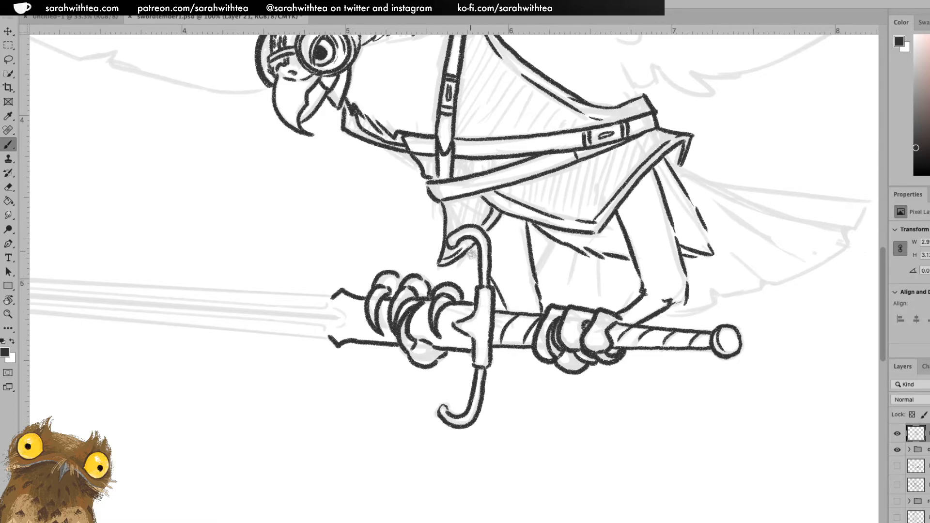
Ink the tail feathers visible between the legs and the fanned tail's ragged trailing edge and straight upper edge
{"action": "mouse_move", "coordinate": [537, 269]}
{"action": "left_mouse_down"}
{"action": "mouse_move", "coordinate": [570, 234]}
{"action": "mouse_move", "coordinate": [577, 252]}
{"action": "mouse_move", "coordinate": [570, 292]}
{"action": "left_mouse_up"}
{"action": "mouse_move", "coordinate": [599, 258]}
{"action": "left_mouse_down"}
{"action": "mouse_move", "coordinate": [597, 300]}
{"action": "mouse_move", "coordinate": [710, 303]}
{"action": "mouse_move", "coordinate": [706, 295]}
{"action": "mouse_move", "coordinate": [794, 277]}
{"action": "mouse_move", "coordinate": [842, 247]}
{"action": "mouse_move", "coordinate": [854, 227]}
{"action": "left_mouse_up"}
{"action": "left_click", "coordinate": [765, 286]}
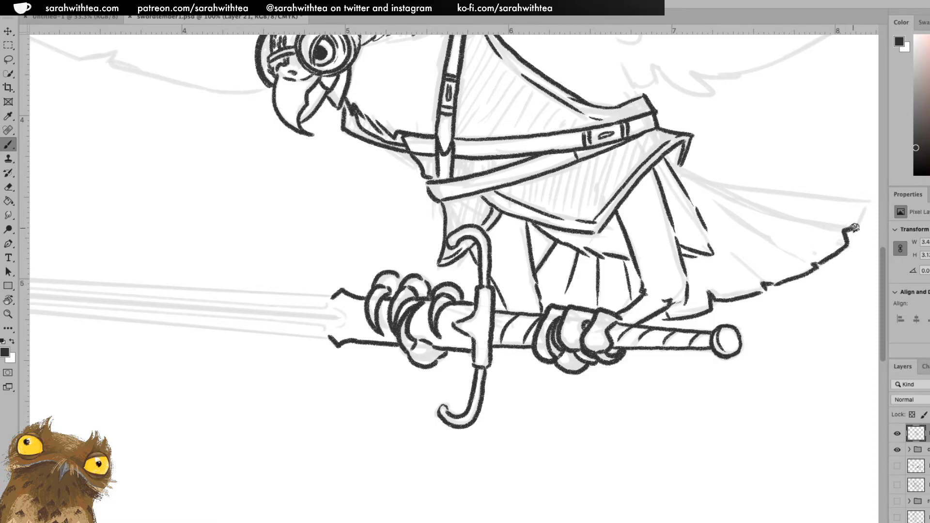
{"action": "mouse_move", "coordinate": [696, 180]}
{"action": "left_mouse_down"}
{"action": "mouse_move", "coordinate": [853, 195]}
{"action": "mouse_move", "coordinate": [859, 207]}
{"action": "left_mouse_up"}
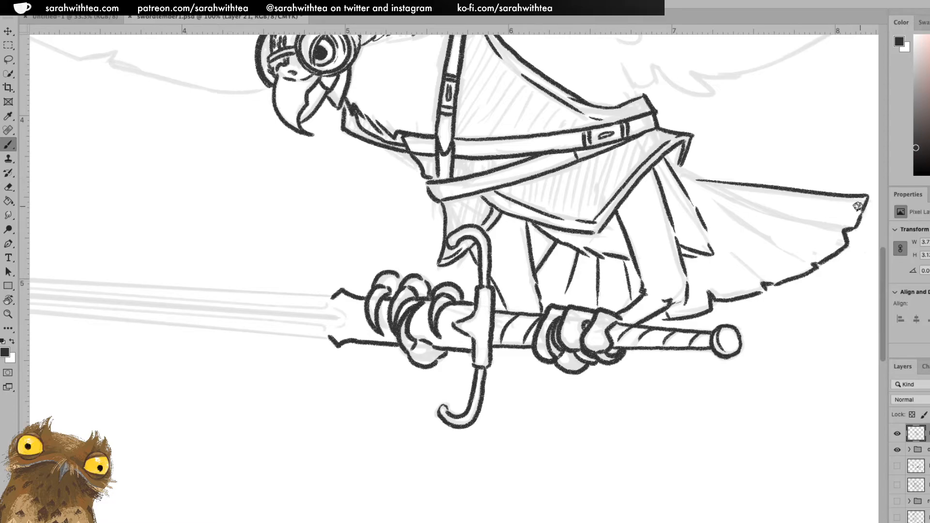
Ink the long dividing lines between the feathers of the fanned tail, from its base towards the notched edge
{"action": "scroll", "coordinate": [743, 253], "scroll_direction": "right", "scroll_amount": 10}
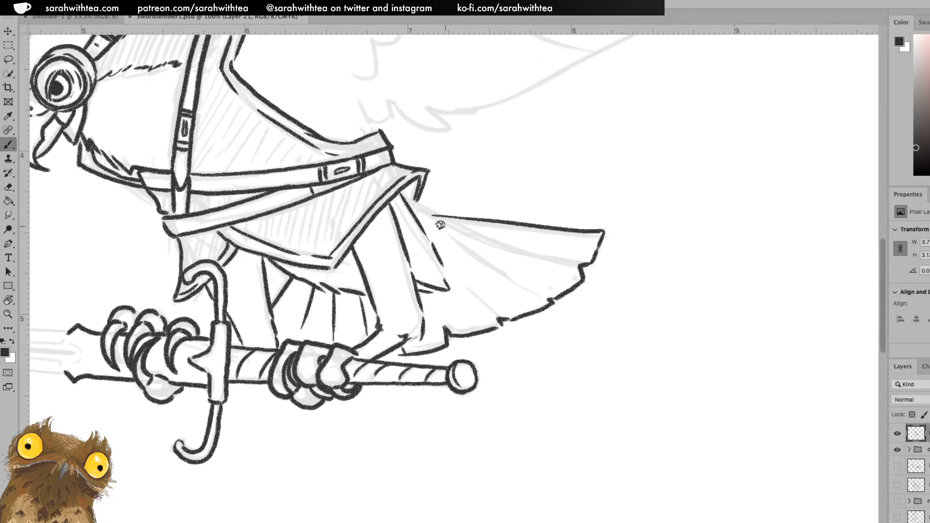
{"action": "left_click_drag", "start_coordinate": [405, 201], "coordinate": [535, 249]}
{"action": "left_click_drag", "start_coordinate": [583, 267], "coordinate": [512, 245]}
{"action": "left_click_drag", "start_coordinate": [438, 231], "coordinate": [536, 291]}
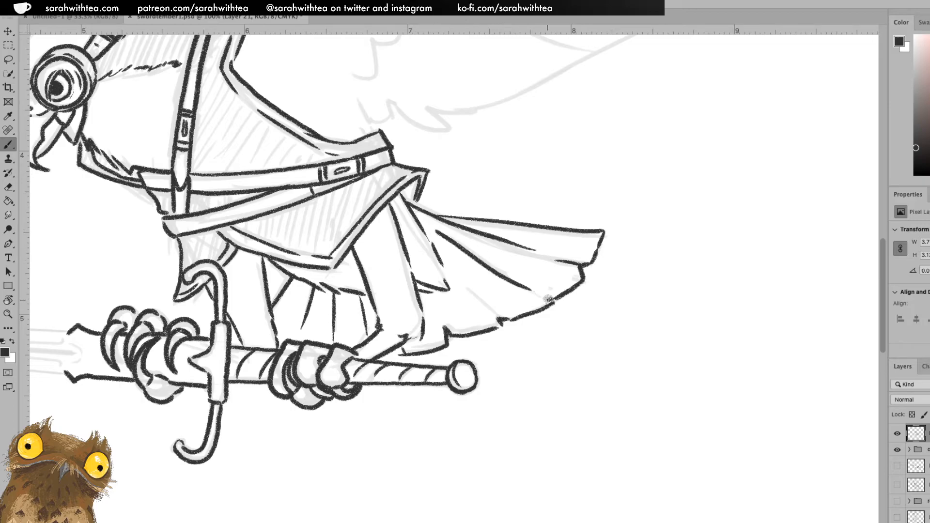
{"action": "left_click_drag", "start_coordinate": [493, 316], "coordinate": [446, 282]}
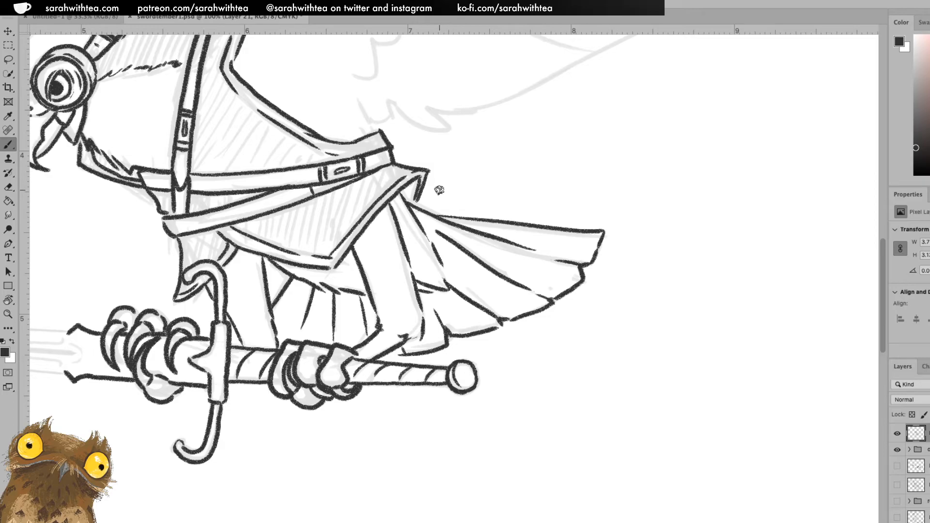
Ink the scalloped feather marks at the base of the raised wing, down to the vest's rear strap
{"action": "key", "text": "z"}
{"action": "left_click", "coordinate": [456, 172], "text": "alt"}
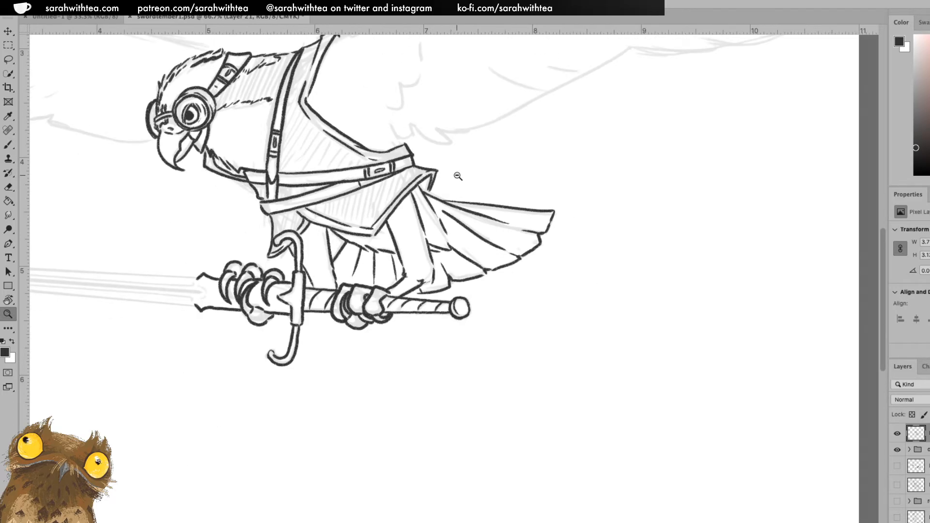
{"action": "left_click", "coordinate": [456, 173], "text": "alt"}
{"action": "left_click_drag", "start_coordinate": [457, 174], "coordinate": [571, 332]}
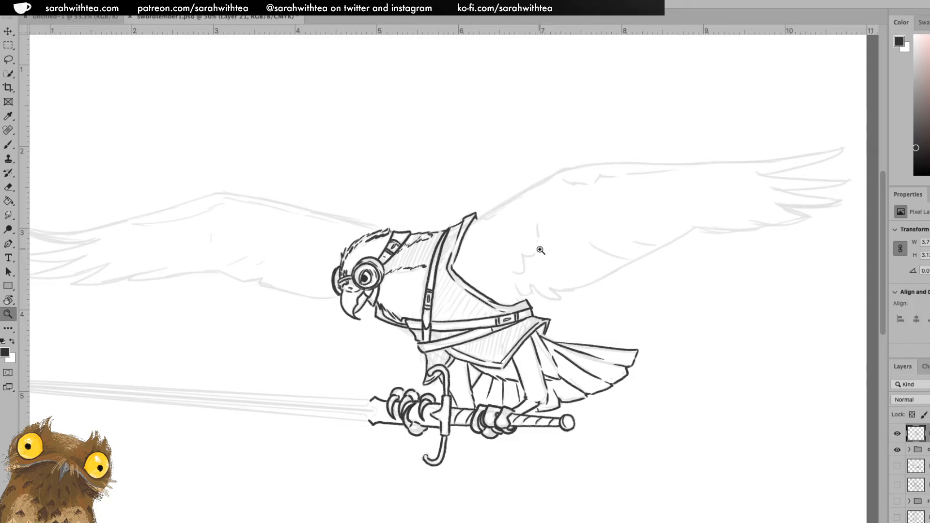
{"action": "left_click", "coordinate": [567, 250]}
{"action": "key", "text": "b"}
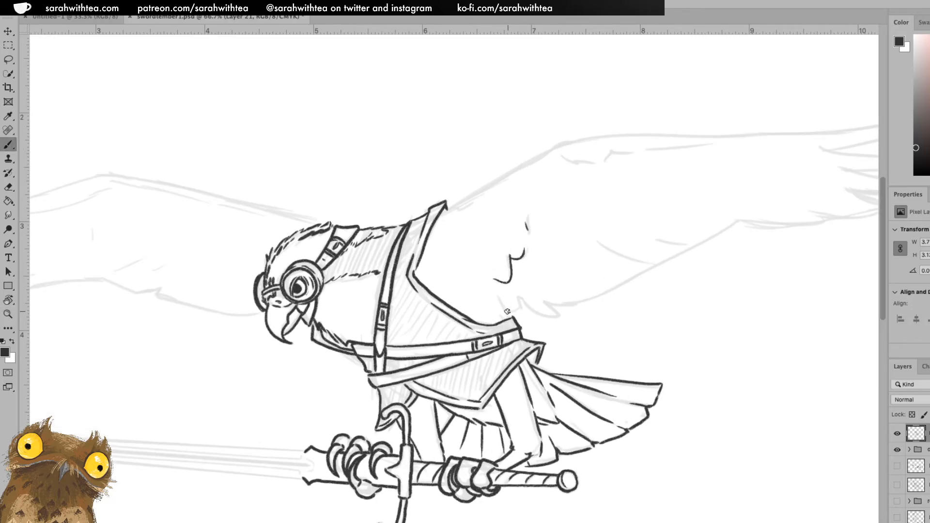
{"action": "left_click_drag", "start_coordinate": [499, 297], "coordinate": [509, 319]}
Ink the wing's lower edge from the jagged feathers at its base outward, with overlapping feather lines along it
{"action": "key", "text": "z"}
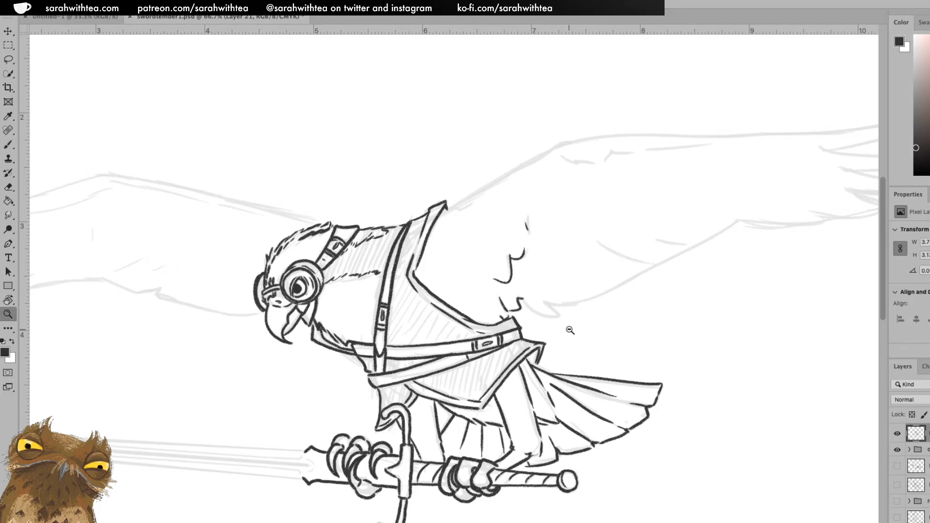
{"action": "left_click", "coordinate": [570, 343], "text": "alt"}
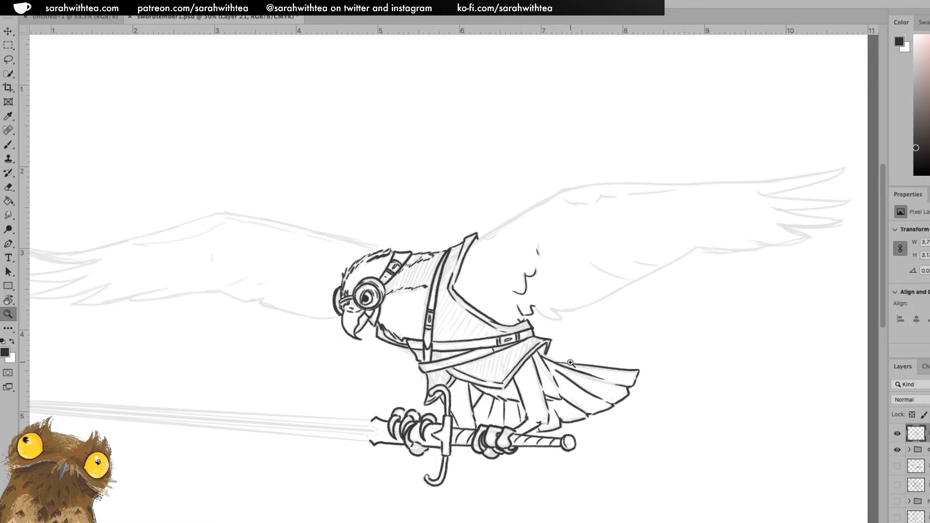
{"action": "mouse_move", "coordinate": [533, 308]}
{"action": "left_mouse_down"}
{"action": "mouse_move", "coordinate": [561, 304]}
{"action": "mouse_move", "coordinate": [579, 330]}
{"action": "mouse_move", "coordinate": [712, 260]}
{"action": "mouse_move", "coordinate": [645, 238]}
{"action": "left_mouse_up"}
{"action": "key", "text": "b"}
{"action": "mouse_move", "coordinate": [708, 261]}
{"action": "left_mouse_down"}
{"action": "mouse_move", "coordinate": [764, 239]}
{"action": "mouse_move", "coordinate": [813, 205]}
{"action": "left_mouse_up"}
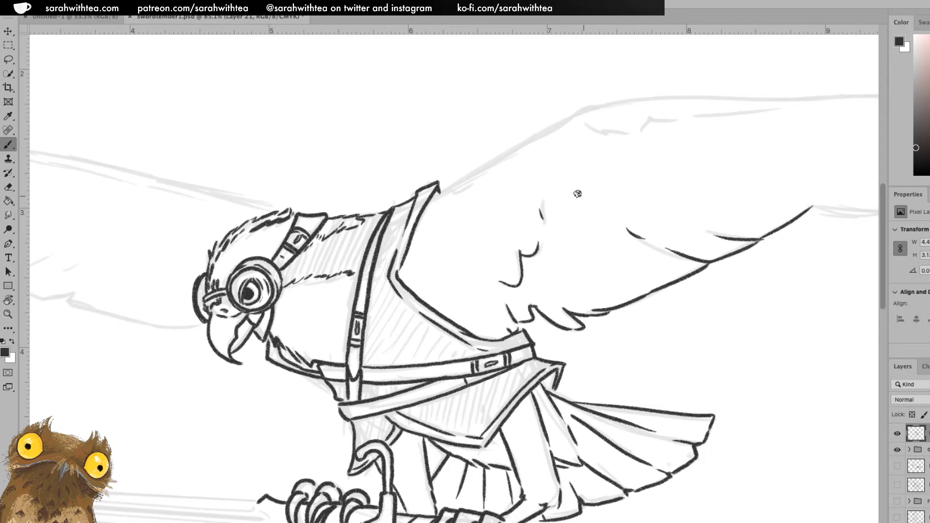
Ink the wing's leading edge from the vest's collar to past the bend, with the broken line of short feathers beneath it
{"action": "left_click_drag", "start_coordinate": [434, 196], "coordinate": [492, 163]}
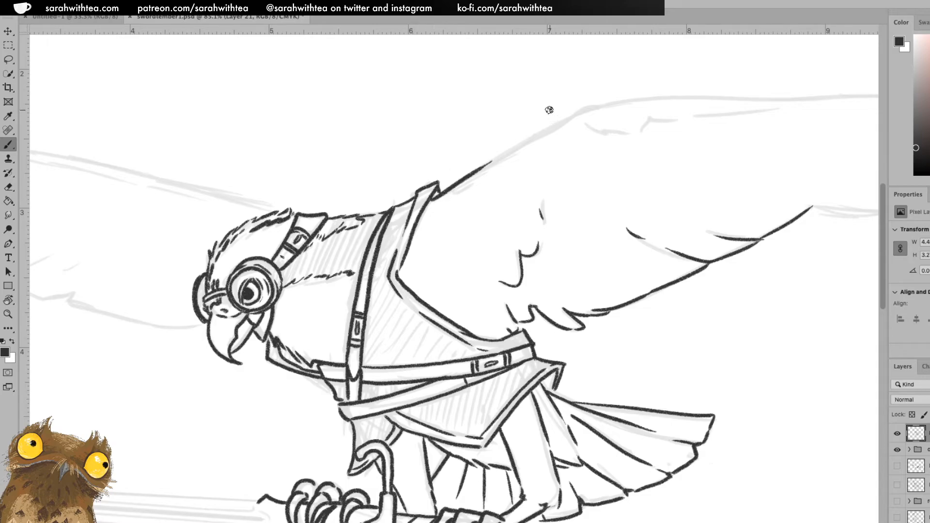
{"action": "key", "text": "ctrl+z"}
{"action": "mouse_move", "coordinate": [433, 195]}
{"action": "left_mouse_down"}
{"action": "mouse_move", "coordinate": [629, 87]}
{"action": "mouse_move", "coordinate": [495, 159]}
{"action": "mouse_move", "coordinate": [591, 110]}
{"action": "mouse_move", "coordinate": [635, 102]}
{"action": "left_mouse_up"}
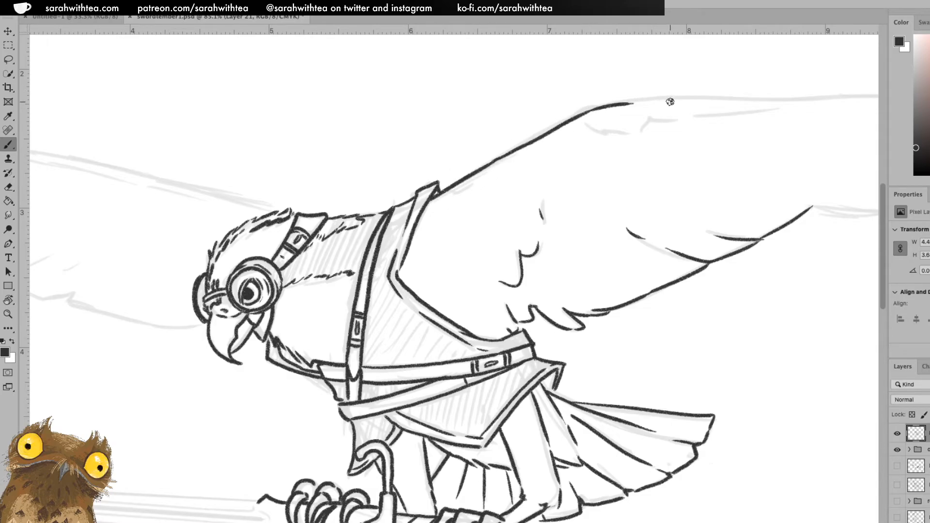
{"action": "mouse_move", "coordinate": [580, 125]}
{"action": "left_mouse_down"}
{"action": "mouse_move", "coordinate": [649, 130]}
{"action": "mouse_move", "coordinate": [674, 120]}
{"action": "left_mouse_up"}
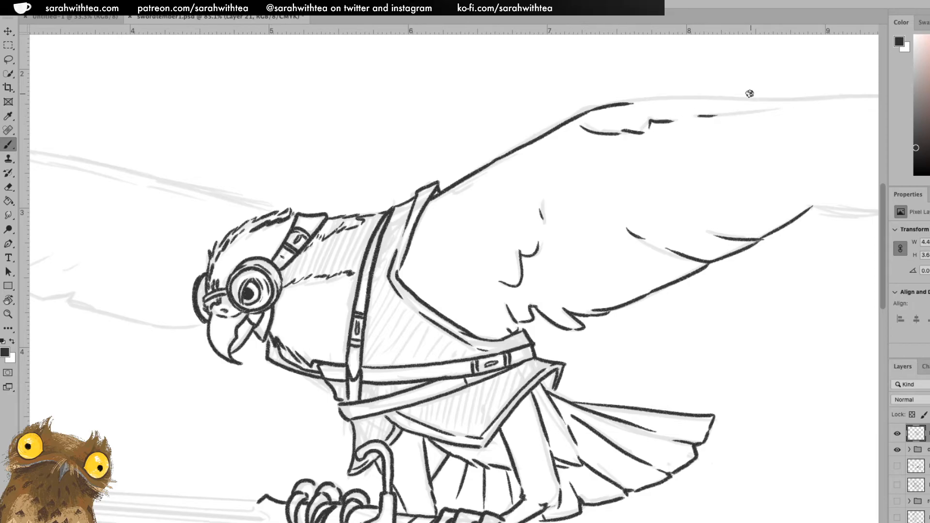
Ink the inner edge of the outermost long feather at the raised wing's tip
{"action": "left_click_drag", "start_coordinate": [758, 134], "coordinate": [589, 197]}
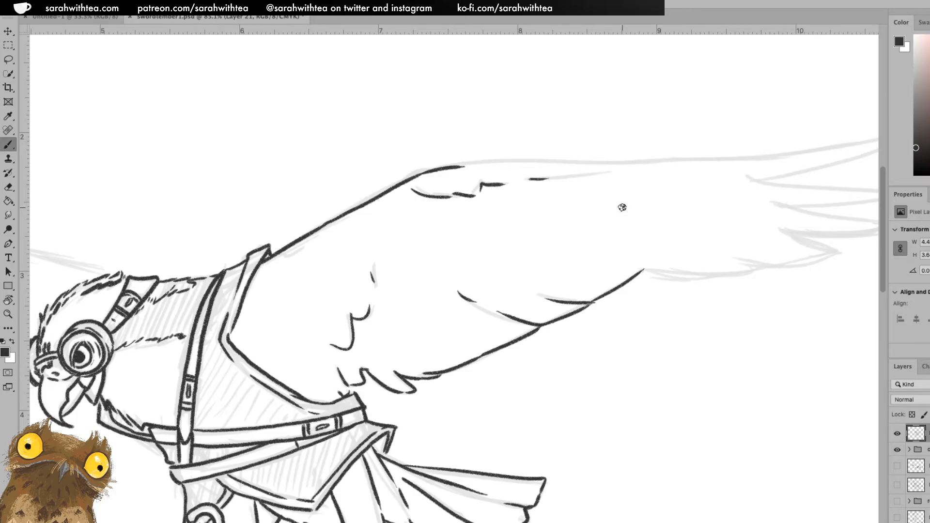
{"action": "key", "text": "z"}
{"action": "left_click", "coordinate": [572, 244], "text": "alt"}
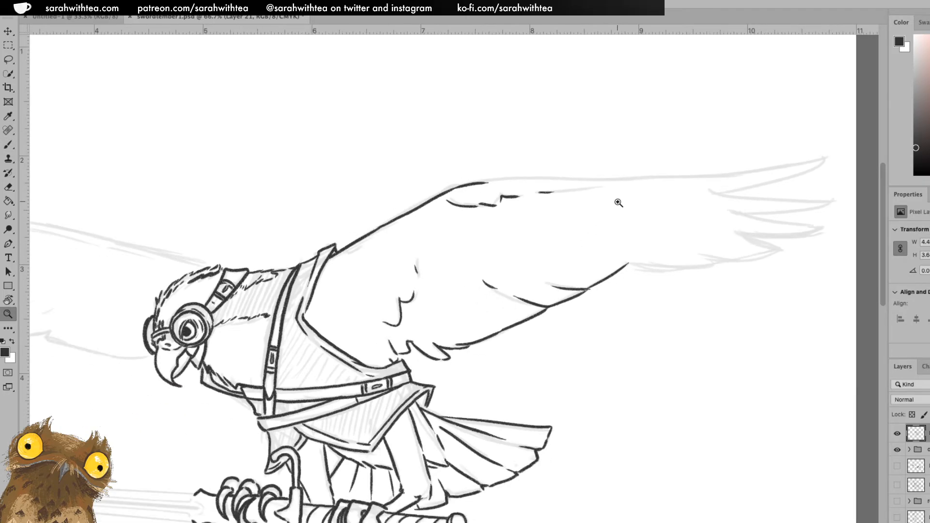
{"action": "key", "text": "r"}
{"action": "left_click_drag", "start_coordinate": [619, 187], "coordinate": [523, 129]}
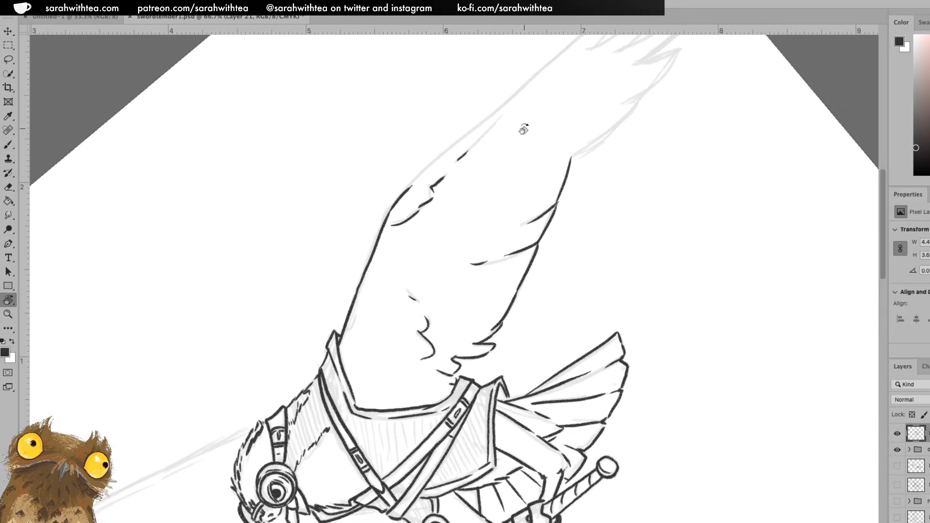
{"action": "left_click_drag", "start_coordinate": [545, 177], "coordinate": [540, 273]}
{"action": "key", "text": "b"}
{"action": "left_click_drag", "start_coordinate": [654, 65], "coordinate": [600, 152]}
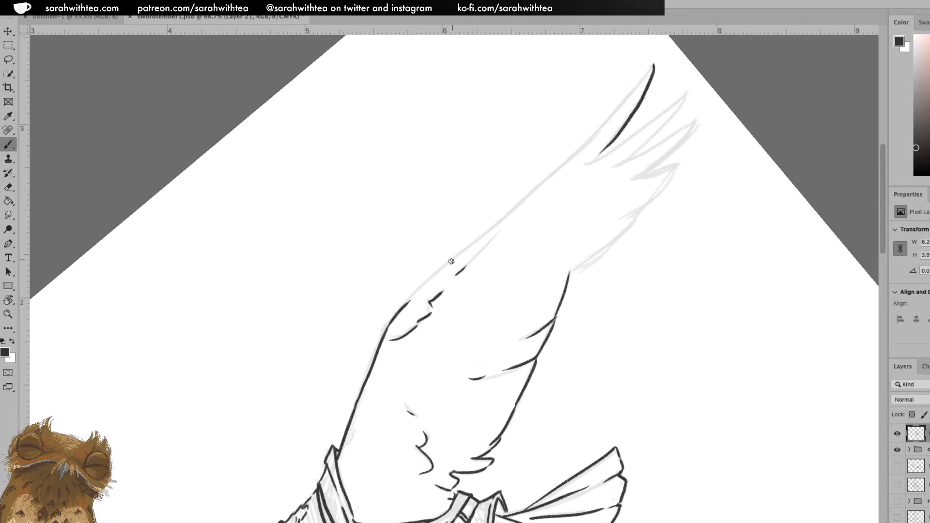
{"action": "left_click_drag", "start_coordinate": [409, 299], "coordinate": [545, 176]}
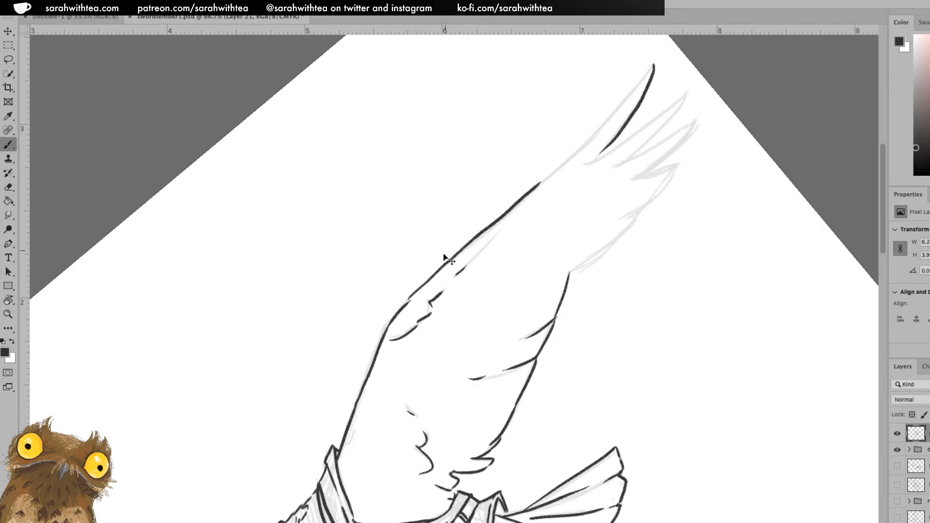
{"action": "key", "text": "ctrl+z"}
{"action": "left_click_drag", "start_coordinate": [428, 281], "coordinate": [532, 183]}
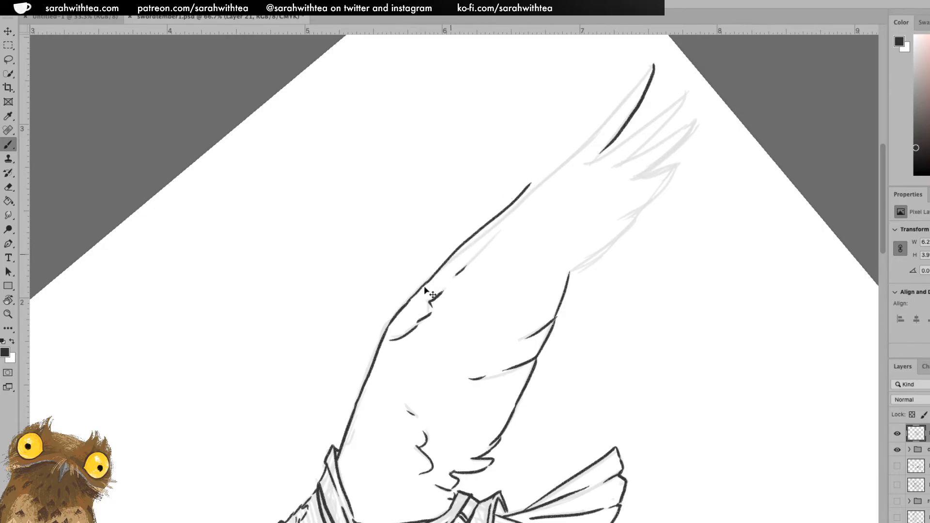
{"action": "key", "text": "ctrl+z"}
{"action": "left_click_drag", "start_coordinate": [407, 303], "coordinate": [449, 262]}
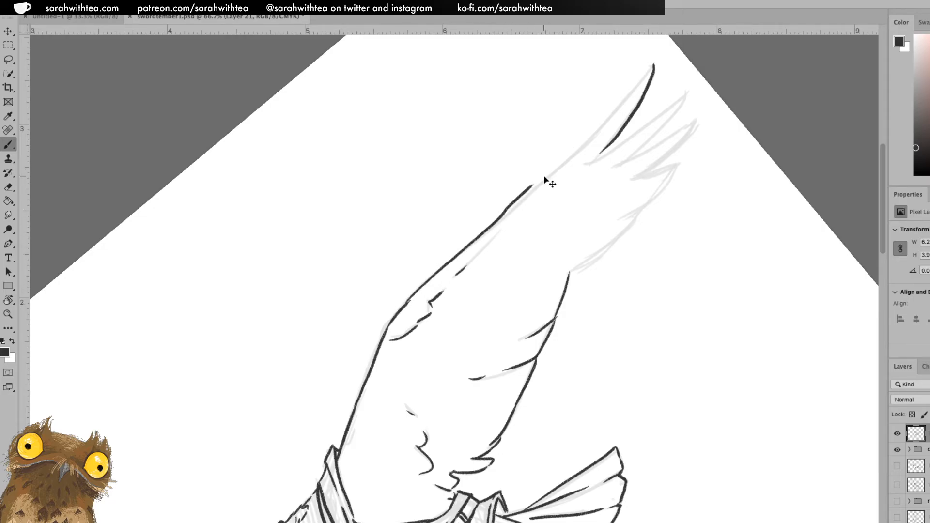
{"action": "key", "text": "ctrl+z"}
Ink the raised wing's leading edge from the tip of the outermost feather back to the bend
{"action": "key", "text": "r"}
{"action": "mouse_move", "coordinate": [662, 129]}
{"action": "left_mouse_down"}
{"action": "mouse_move", "coordinate": [448, 52]}
{"action": "mouse_move", "coordinate": [317, 266]}
{"action": "mouse_move", "coordinate": [482, 333]}
{"action": "mouse_move", "coordinate": [451, 329]}
{"action": "mouse_move", "coordinate": [473, 362]}
{"action": "mouse_move", "coordinate": [441, 264]}
{"action": "left_mouse_up"}
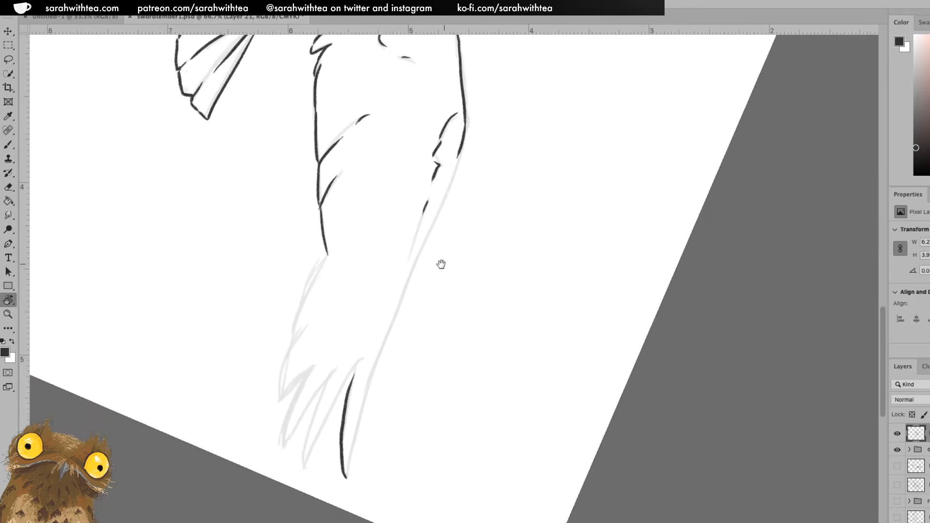
{"action": "key", "text": "b"}
{"action": "mouse_move", "coordinate": [344, 478]}
{"action": "left_mouse_down"}
{"action": "mouse_move", "coordinate": [373, 367]}
{"action": "mouse_move", "coordinate": [453, 167]}
{"action": "left_mouse_up"}
Ink the remaining pointed feathers at the raised wing's tip and its outer trailing edge, joining the lower edge already inked
{"action": "mouse_move", "coordinate": [354, 364]}
{"action": "left_mouse_down"}
{"action": "mouse_move", "coordinate": [303, 461]}
{"action": "mouse_move", "coordinate": [358, 361]}
{"action": "left_mouse_up"}
{"action": "key", "text": "ctrl+z"}
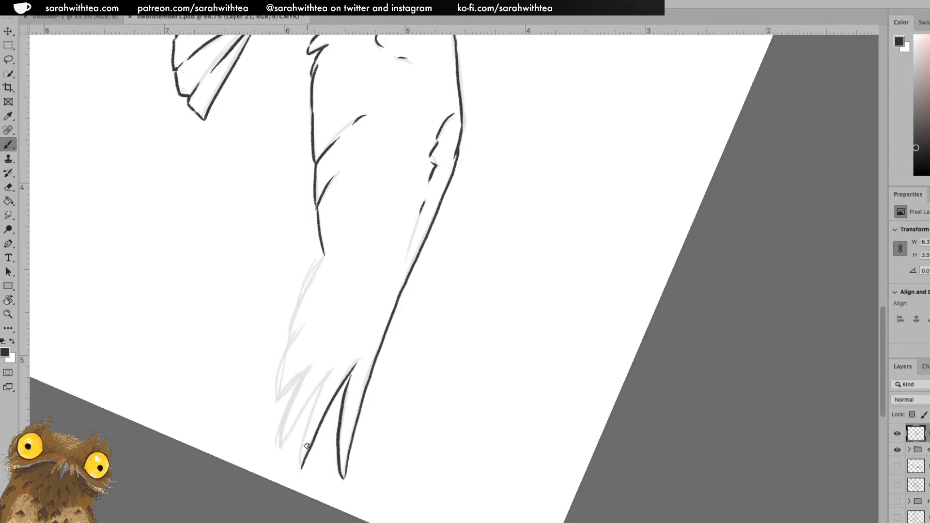
{"action": "key", "text": "ctrl+z"}
{"action": "mouse_move", "coordinate": [301, 468]}
{"action": "left_mouse_down"}
{"action": "mouse_move", "coordinate": [326, 376]}
{"action": "mouse_move", "coordinate": [286, 418]}
{"action": "mouse_move", "coordinate": [281, 445]}
{"action": "left_mouse_up"}
{"action": "mouse_move", "coordinate": [308, 367]}
{"action": "left_mouse_down"}
{"action": "mouse_move", "coordinate": [278, 378]}
{"action": "mouse_move", "coordinate": [306, 323]}
{"action": "mouse_move", "coordinate": [305, 332]}
{"action": "mouse_move", "coordinate": [321, 256]}
{"action": "left_mouse_up"}
{"action": "key", "text": "ctrl+z"}
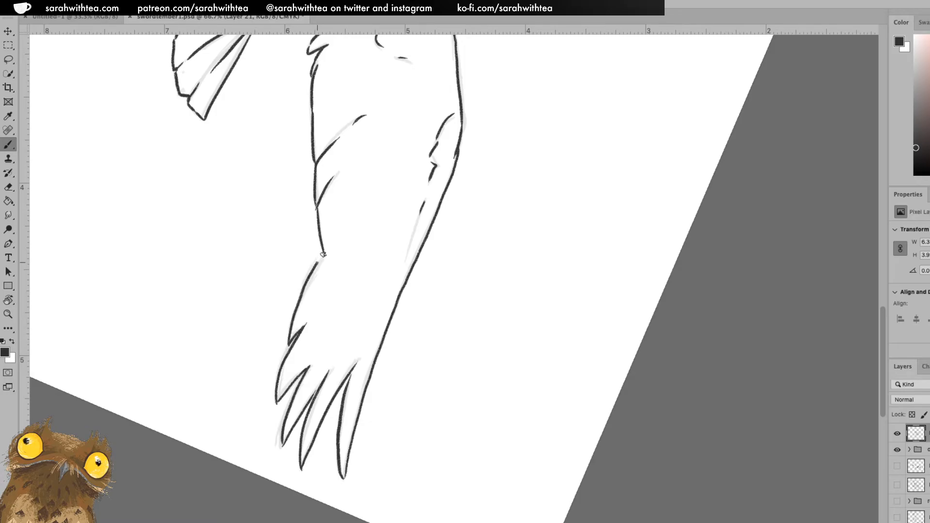
{"action": "key", "text": "Escape"}
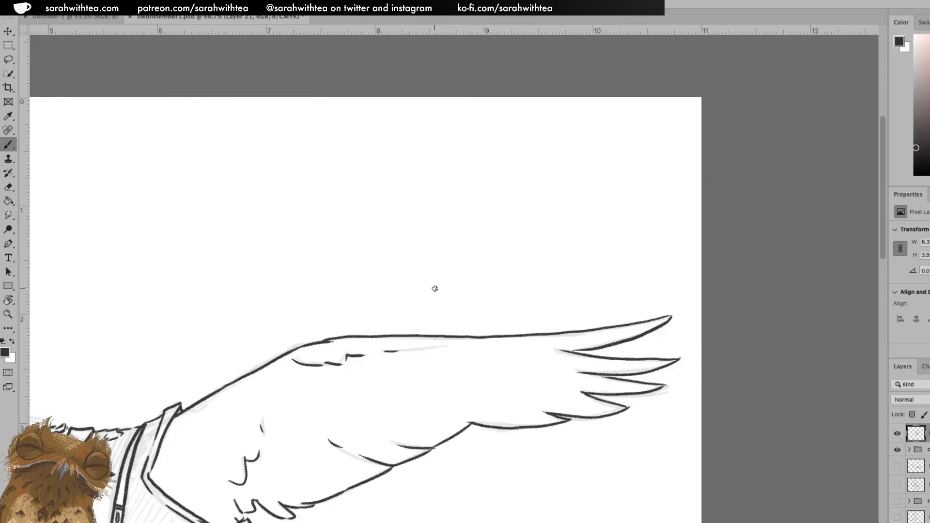
Ink the inner lower edge of the wing behind the head, from the beak outward, with short feather marks above it
{"action": "key", "text": "z"}
{"action": "left_click", "coordinate": [416, 429], "text": "alt"}
{"action": "left_click_drag", "start_coordinate": [416, 430], "coordinate": [564, 232]}
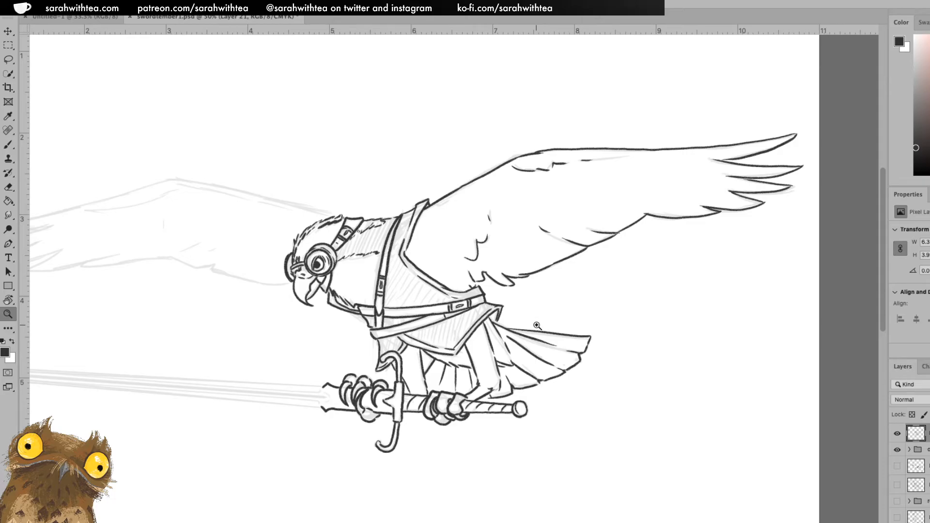
{"action": "left_click", "coordinate": [272, 274]}
{"action": "key", "text": "b"}
{"action": "left_click", "coordinate": [193, 266]}
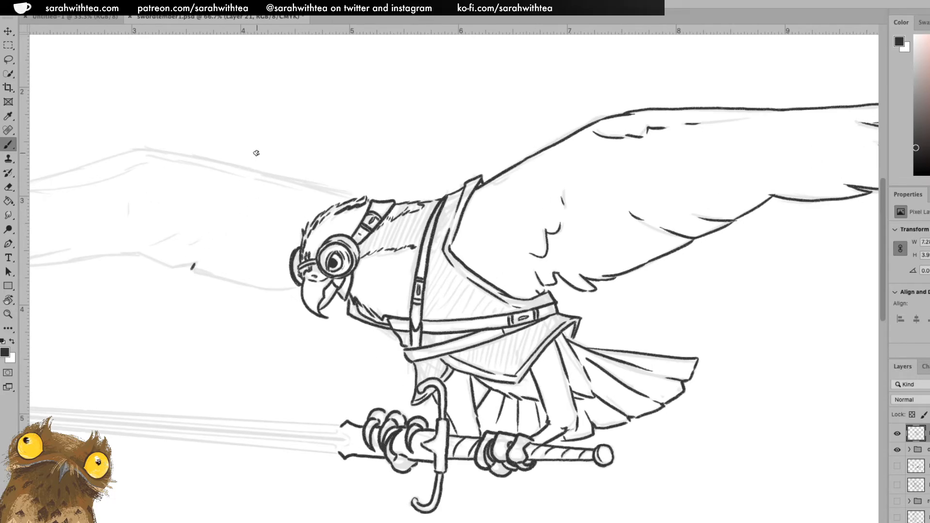
{"action": "left_click_drag", "start_coordinate": [192, 266], "coordinate": [295, 287]}
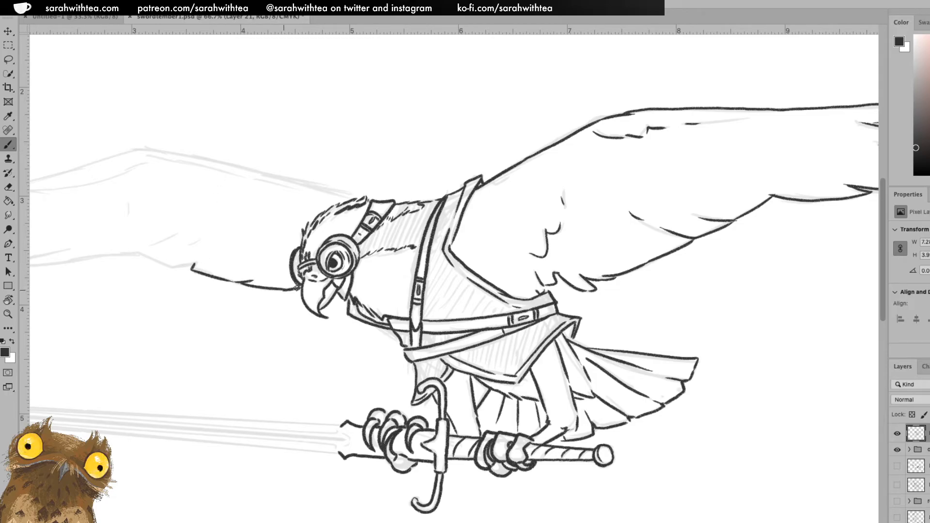
{"action": "key", "text": "ctrl+z"}
{"action": "mouse_move", "coordinate": [138, 254]}
{"action": "left_mouse_down"}
{"action": "mouse_move", "coordinate": [173, 267]}
{"action": "mouse_move", "coordinate": [195, 262]}
{"action": "mouse_move", "coordinate": [176, 236]}
{"action": "left_mouse_up"}
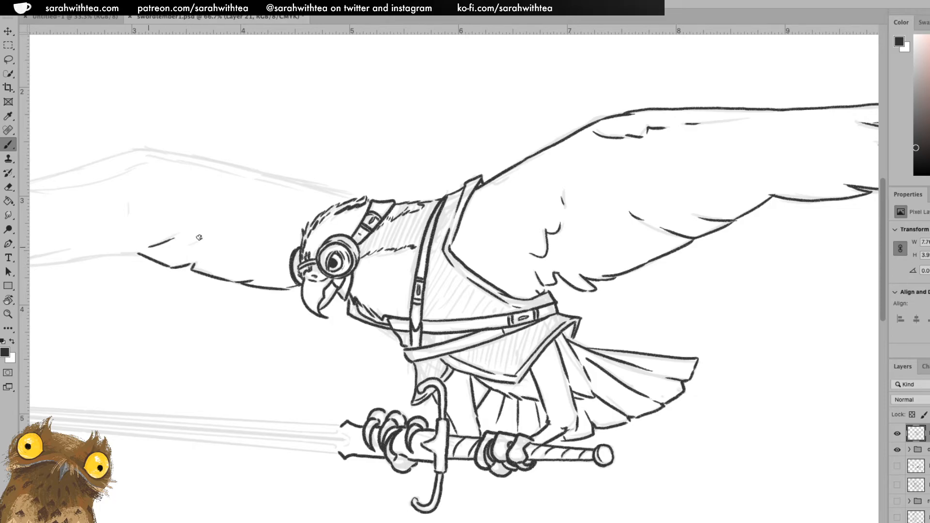
Ink the far wing's outer trailing edge with overlapping feathers, out to the first long feathers at its tip
{"action": "left_click_drag", "start_coordinate": [437, 247], "coordinate": [714, 229]}
{"action": "key", "text": "r"}
{"action": "mouse_move", "coordinate": [530, 155]}
{"action": "left_mouse_down"}
{"action": "mouse_move", "coordinate": [570, 214]}
{"action": "mouse_move", "coordinate": [558, 360]}
{"action": "mouse_move", "coordinate": [435, 412]}
{"action": "left_mouse_up"}
{"action": "key", "text": "b"}
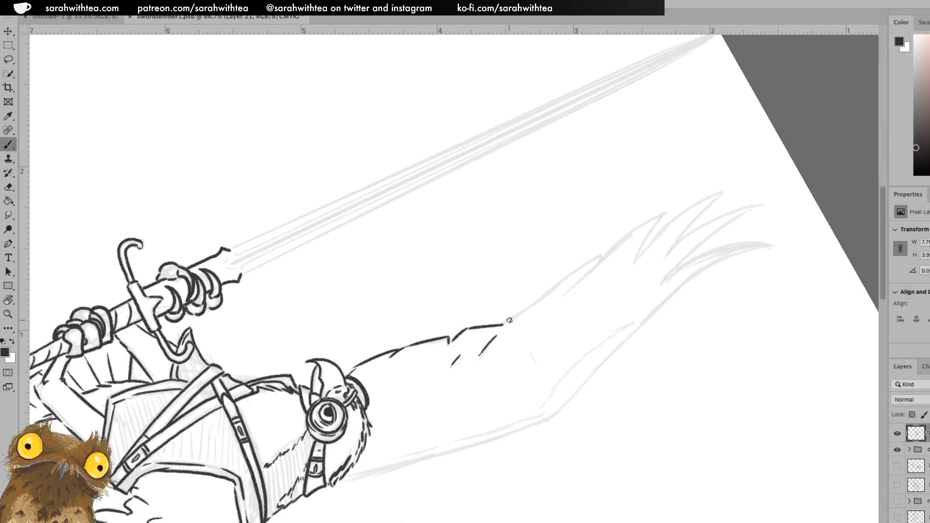
{"action": "mouse_move", "coordinate": [507, 320]}
{"action": "left_mouse_down"}
{"action": "mouse_move", "coordinate": [609, 251]}
{"action": "mouse_move", "coordinate": [587, 275]}
{"action": "mouse_move", "coordinate": [662, 214]}
{"action": "mouse_move", "coordinate": [636, 261]}
{"action": "mouse_move", "coordinate": [722, 192]}
{"action": "left_mouse_up"}
{"action": "key", "text": "ctrl+z"}
{"action": "mouse_move", "coordinate": [633, 262]}
{"action": "left_mouse_down"}
{"action": "mouse_move", "coordinate": [686, 209]}
{"action": "mouse_move", "coordinate": [720, 193]}
{"action": "mouse_move", "coordinate": [665, 258]}
{"action": "mouse_move", "coordinate": [717, 217]}
{"action": "left_mouse_up"}
{"action": "key", "text": "ctrl+z"}
Ink the remaining long feathers at the far wing's tip and a broken line of short feathers inside its outer leading edge
{"action": "left_click_drag", "start_coordinate": [664, 258], "coordinate": [759, 203]}
{"action": "left_click_drag", "start_coordinate": [668, 274], "coordinate": [753, 208]}
{"action": "key", "text": "ctrl+z"}
{"action": "left_click_drag", "start_coordinate": [666, 279], "coordinate": [736, 218]}
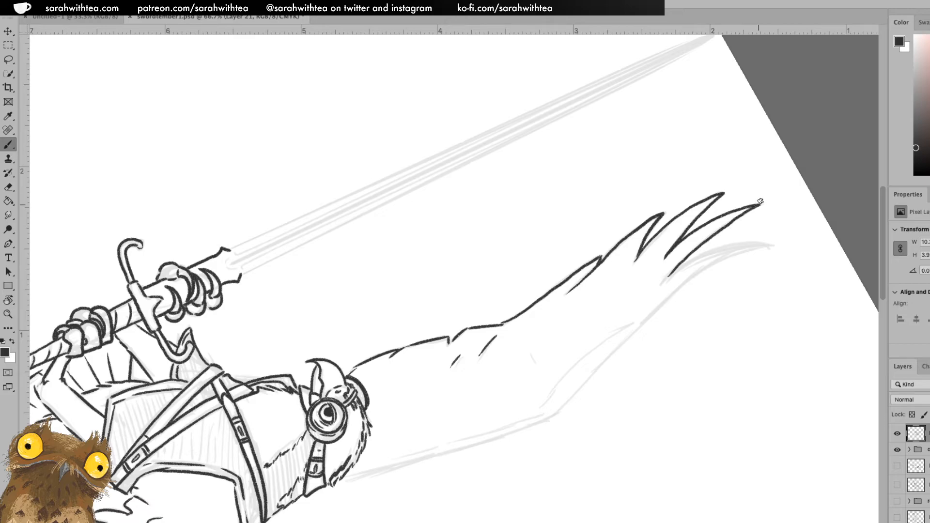
{"action": "mouse_move", "coordinate": [668, 275]}
{"action": "left_mouse_down"}
{"action": "mouse_move", "coordinate": [720, 249]}
{"action": "mouse_move", "coordinate": [767, 245]}
{"action": "left_mouse_up"}
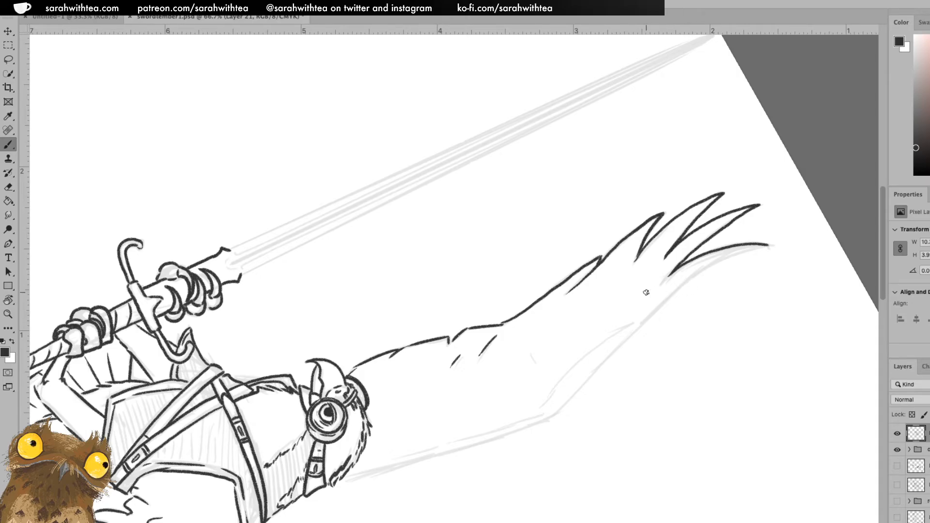
{"action": "left_click_drag", "start_coordinate": [544, 401], "coordinate": [608, 334]}
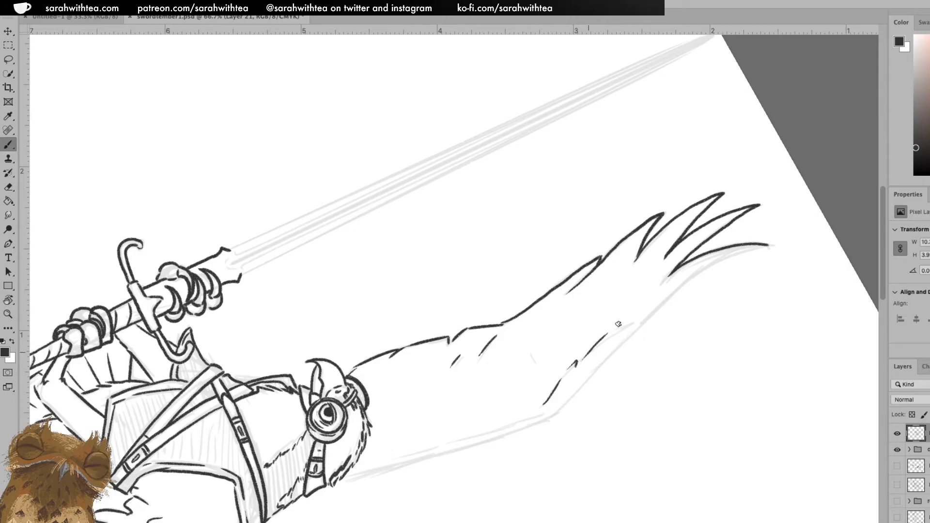
{"action": "left_click_drag", "start_coordinate": [557, 415], "coordinate": [647, 315]}
{"action": "key", "text": "ctrl+z"}
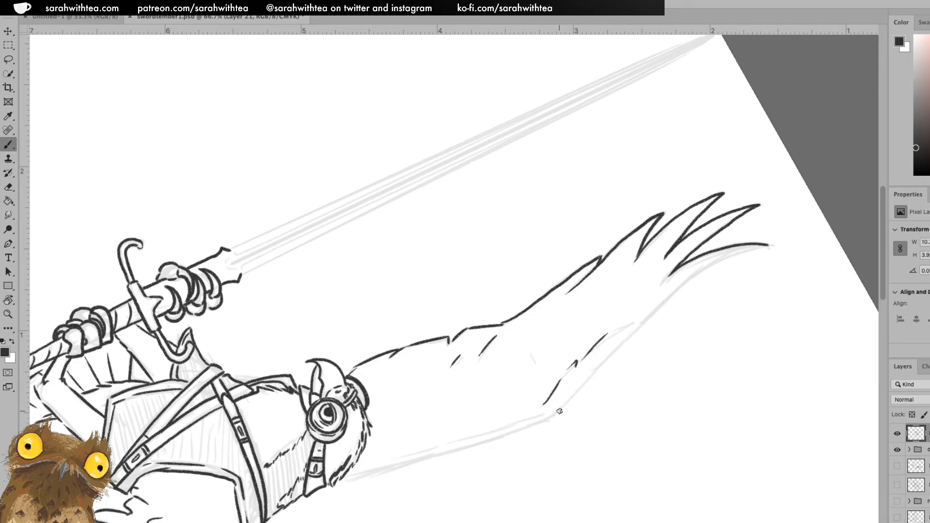
{"action": "left_click_drag", "start_coordinate": [557, 414], "coordinate": [650, 311]}
{"action": "key", "text": "ctrl+z"}
{"action": "mouse_move", "coordinate": [565, 406]}
{"action": "left_mouse_down"}
{"action": "mouse_move", "coordinate": [677, 291]}
{"action": "mouse_move", "coordinate": [768, 245]}
{"action": "mouse_move", "coordinate": [692, 273]}
{"action": "mouse_move", "coordinate": [646, 310]}
{"action": "left_mouse_up"}
{"action": "key", "text": "ctrl+z"}
{"action": "key", "text": "ctrl+z"}
Ink the far wing's leading edge from its tip over the bend to the head, with a broken line beneath the inner part
{"action": "mouse_move", "coordinate": [560, 411]}
{"action": "left_mouse_down"}
{"action": "mouse_move", "coordinate": [668, 294]}
{"action": "mouse_move", "coordinate": [722, 260]}
{"action": "mouse_move", "coordinate": [770, 245]}
{"action": "left_mouse_up"}
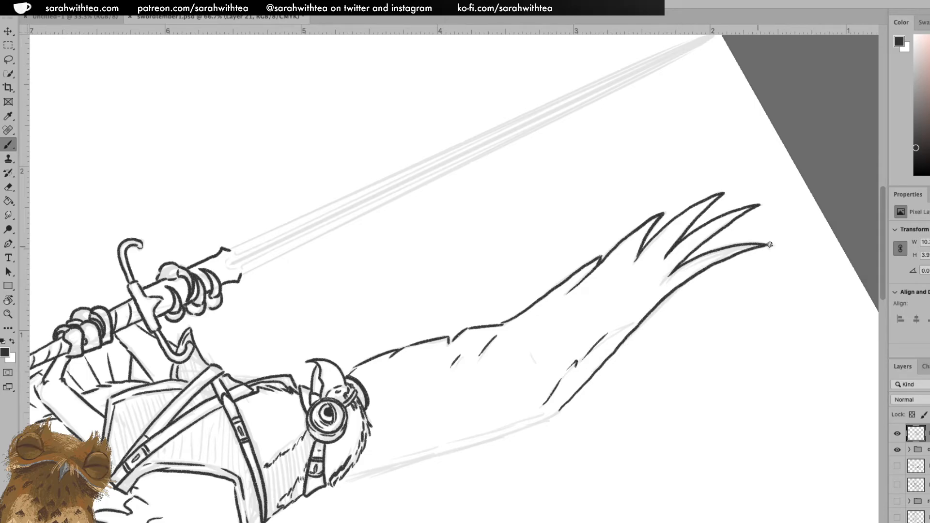
{"action": "key", "text": "Escape"}
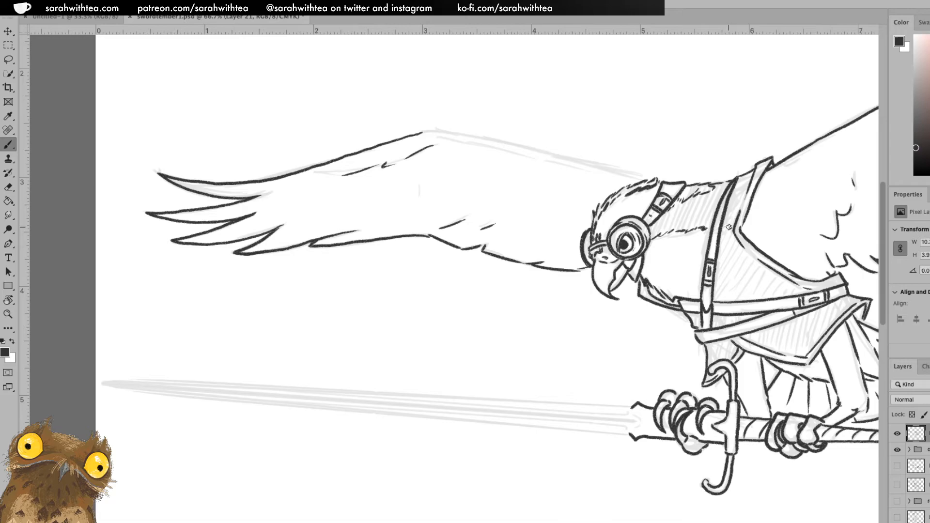
{"action": "key", "text": "r"}
{"action": "left_click_drag", "start_coordinate": [726, 228], "coordinate": [622, 104]}
{"action": "mouse_move", "coordinate": [493, 279]}
{"action": "left_mouse_down"}
{"action": "mouse_move", "coordinate": [508, 296]}
{"action": "mouse_move", "coordinate": [523, 280]}
{"action": "mouse_move", "coordinate": [690, 207]}
{"action": "left_mouse_up"}
{"action": "scroll", "coordinate": [509, 296], "scroll_direction": "up", "scroll_amount": 5}
{"action": "scroll", "coordinate": [509, 296], "scroll_direction": "left", "scroll_amount": 5}
{"action": "key", "text": "b"}
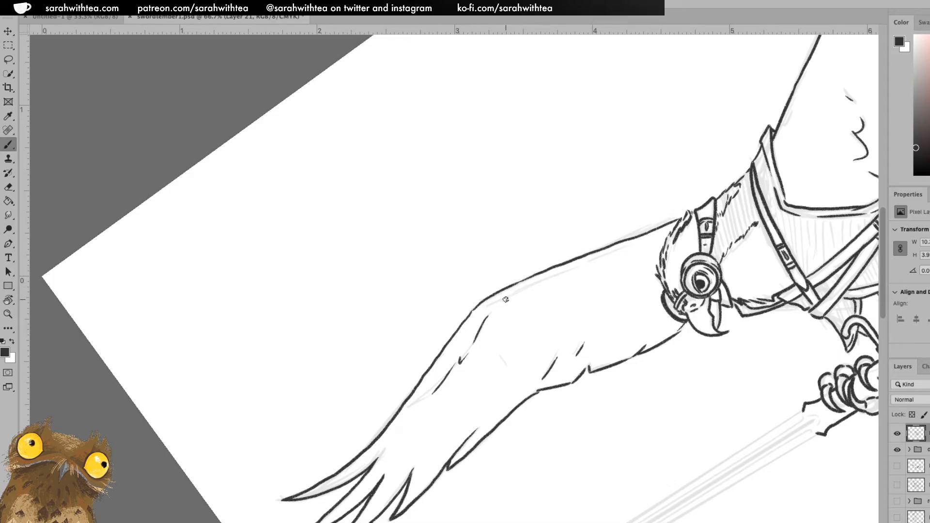
{"action": "left_click_drag", "start_coordinate": [501, 304], "coordinate": [591, 268]}
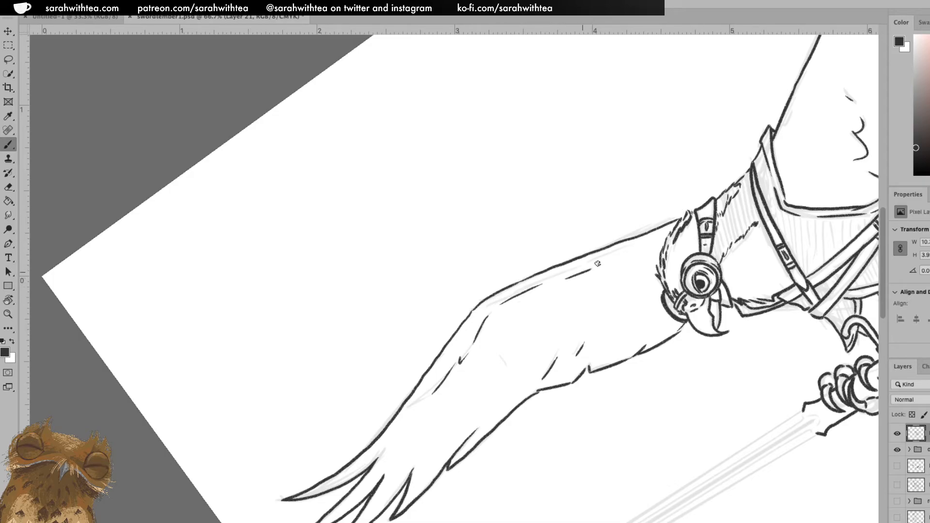
{"action": "key", "text": "Escape"}
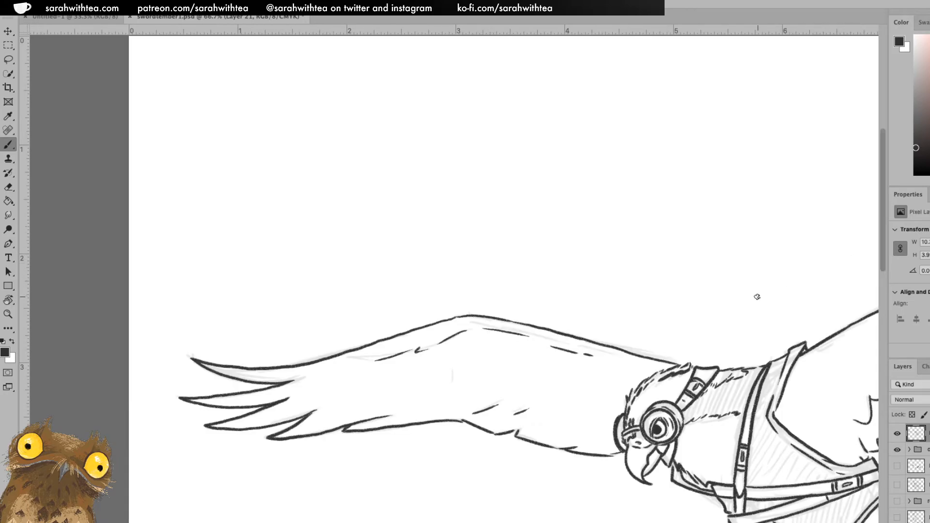
{"action": "scroll", "coordinate": [654, 242], "scroll_direction": "down", "scroll_amount": 3}
{"action": "key", "text": "z"}
{"action": "left_click", "coordinate": [680, 339]}
{"action": "left_click", "coordinate": [682, 362], "text": "alt"}
{"action": "left_click", "coordinate": [712, 358], "text": "alt"}
{"action": "left_click", "coordinate": [743, 354], "text": "alt"}
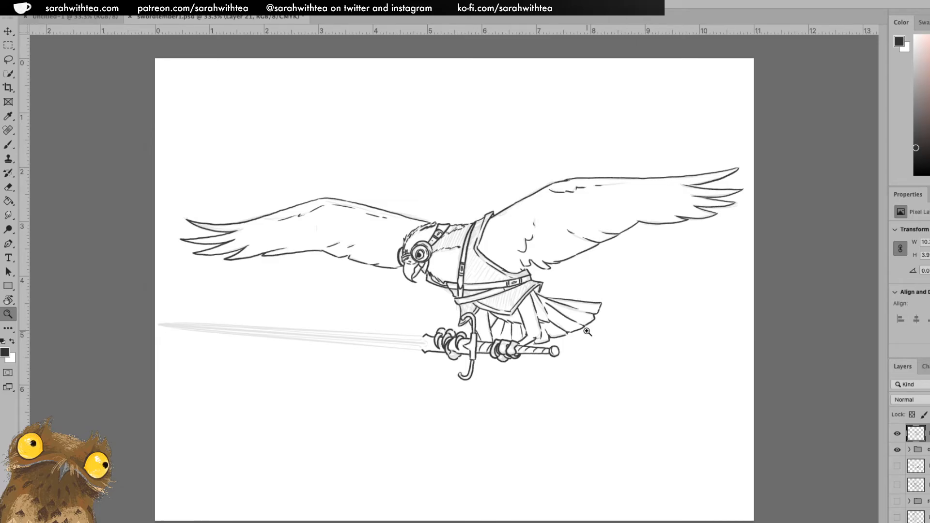
{"action": "key", "text": "r"}
{"action": "left_click_drag", "start_coordinate": [626, 211], "coordinate": [514, 402]}
{"action": "left_click_drag", "start_coordinate": [452, 255], "coordinate": [526, 356]}
{"action": "key", "text": "r"}
{"action": "left_click_drag", "start_coordinate": [515, 255], "coordinate": [515, 255]}
{"action": "key", "text": "v"}
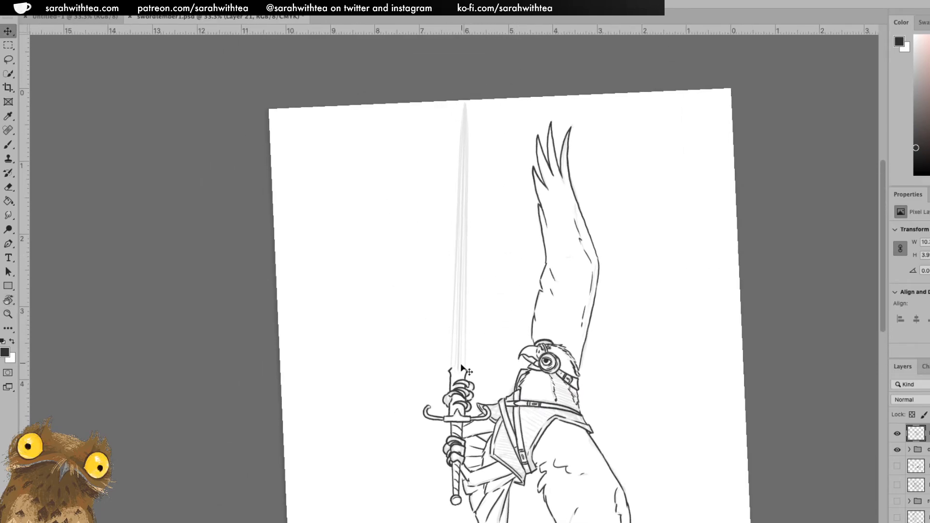
{"action": "key", "text": "b"}
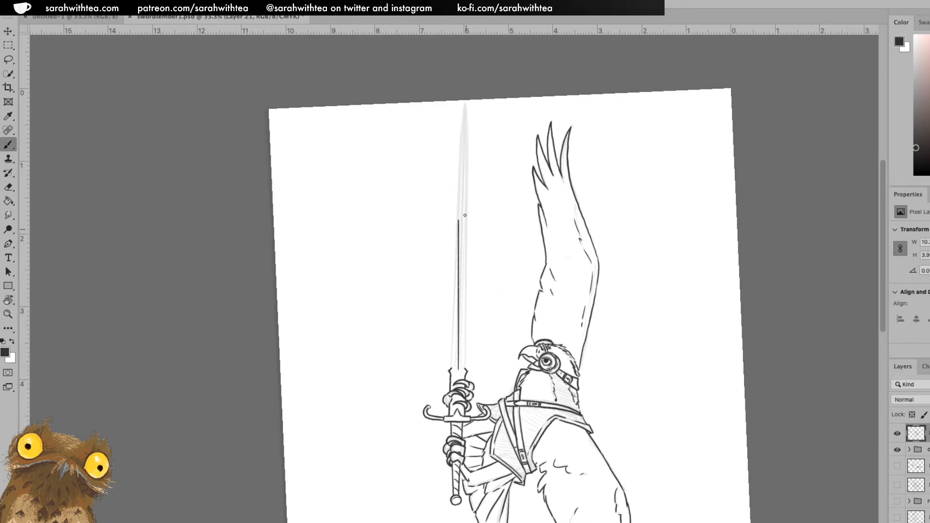
{"action": "key", "text": "ctrl+z"}
Ink the straight center line of the sword blade from the base above the grip up to the tip
{"action": "left_click_drag", "start_coordinate": [549, 218], "coordinate": [124, 211]}
{"action": "key", "text": "r"}
{"action": "left_click_drag", "start_coordinate": [205, 129], "coordinate": [197, 129]}
{"action": "key", "text": "v"}
{"action": "key", "text": "b"}
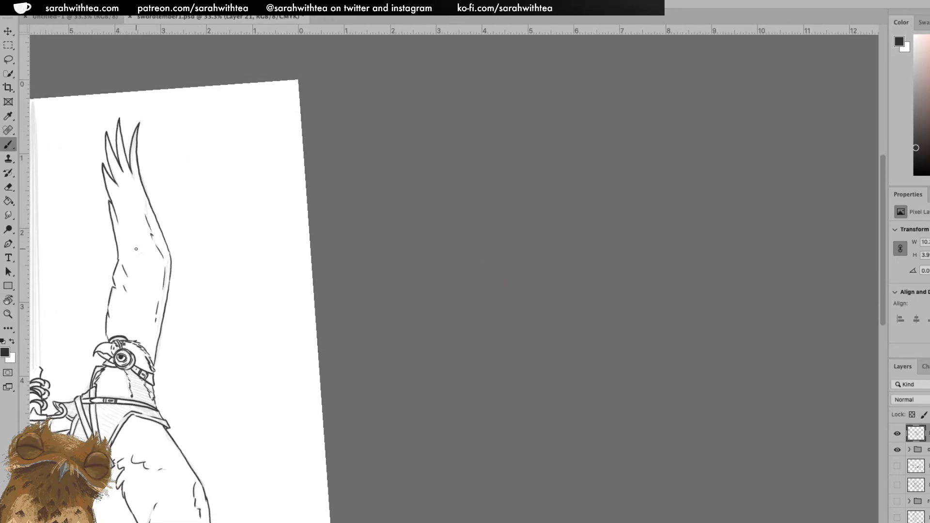
{"action": "key", "text": "v"}
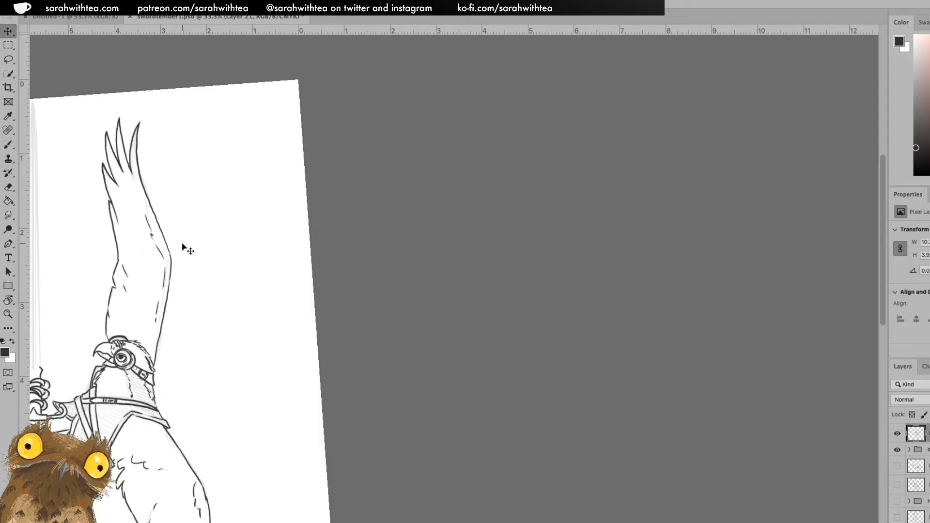
{"action": "left_click_drag", "start_coordinate": [208, 246], "coordinate": [584, 231]}
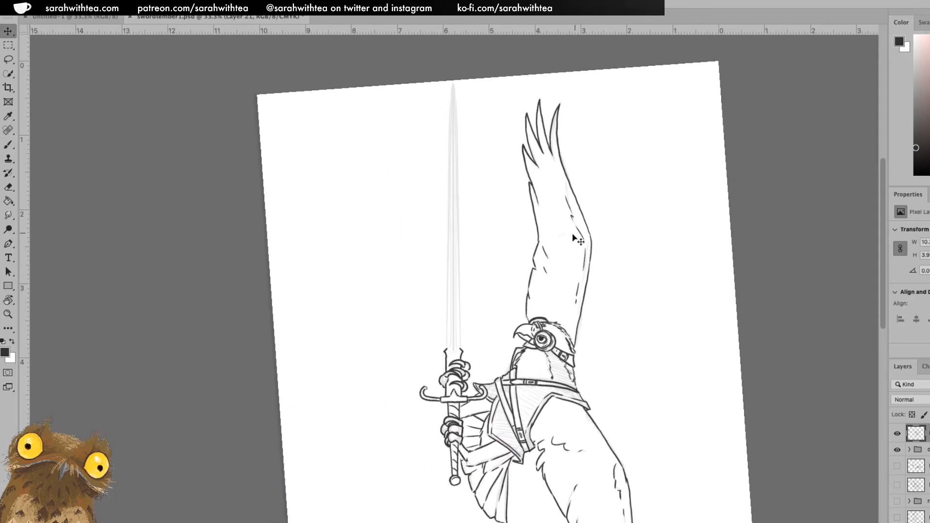
{"action": "key", "text": "b"}
{"action": "left_click_drag", "start_coordinate": [454, 350], "coordinate": [454, 154]}
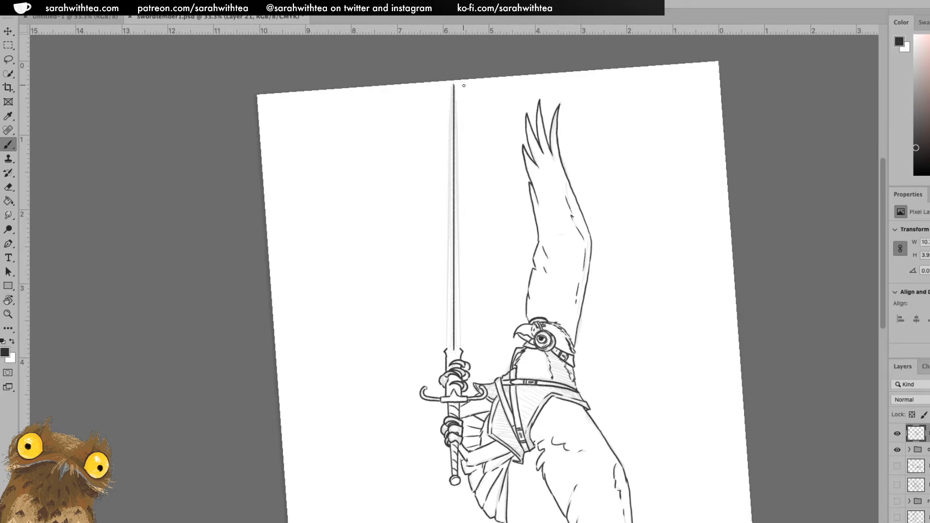
{"action": "key", "text": "ctrl+z"}
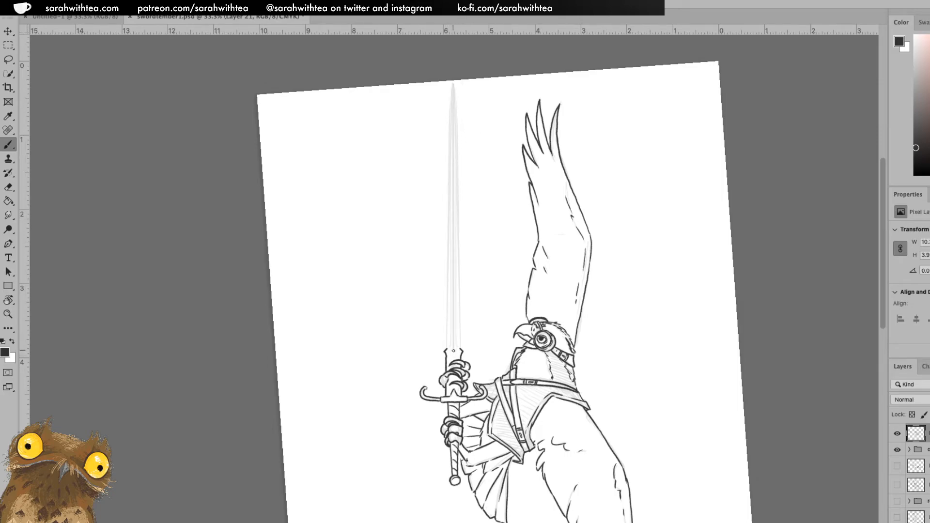
{"action": "left_click_drag", "start_coordinate": [454, 301], "coordinate": [460, 101]}
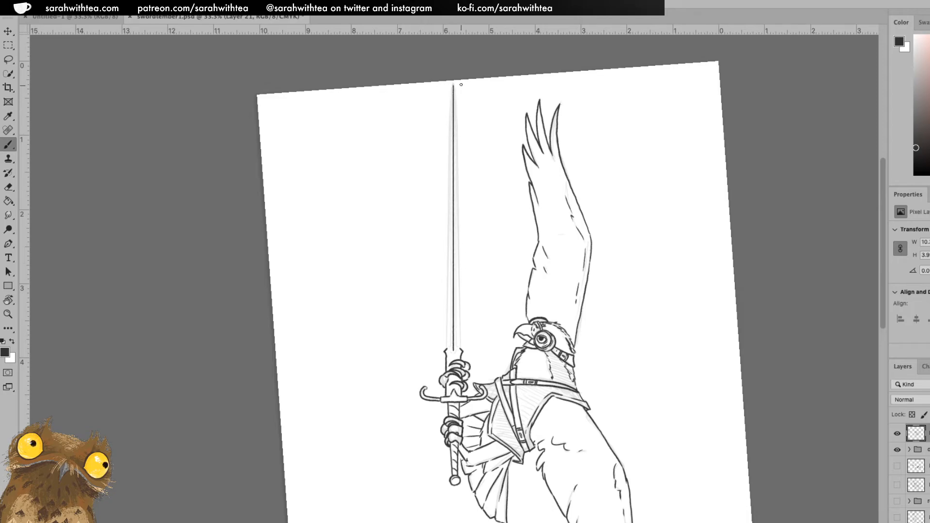
Ink a straight edge line on each side of the blade's center line, from the blade's base to just short of the tip
{"action": "left_click_drag", "start_coordinate": [446, 343], "coordinate": [441, 95]}
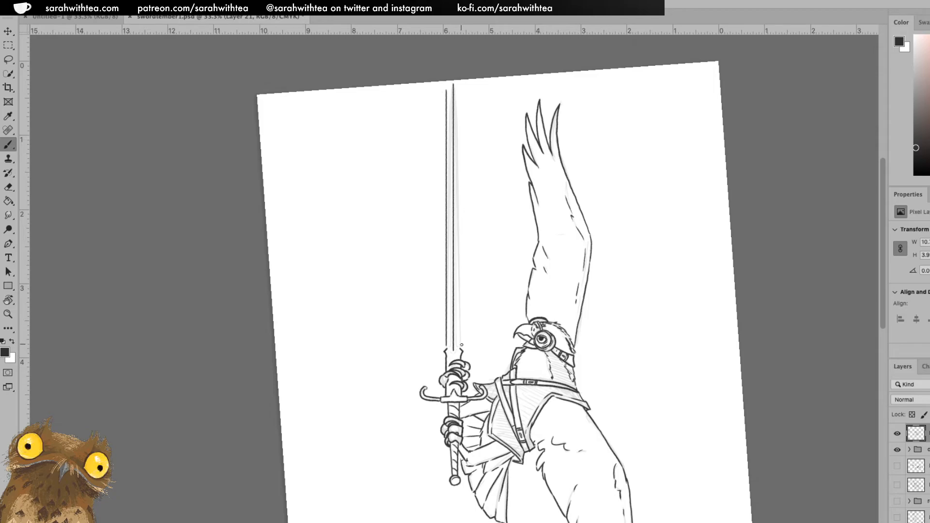
{"action": "key", "text": "ctrl+z"}
{"action": "left_click_drag", "start_coordinate": [448, 315], "coordinate": [446, 115]}
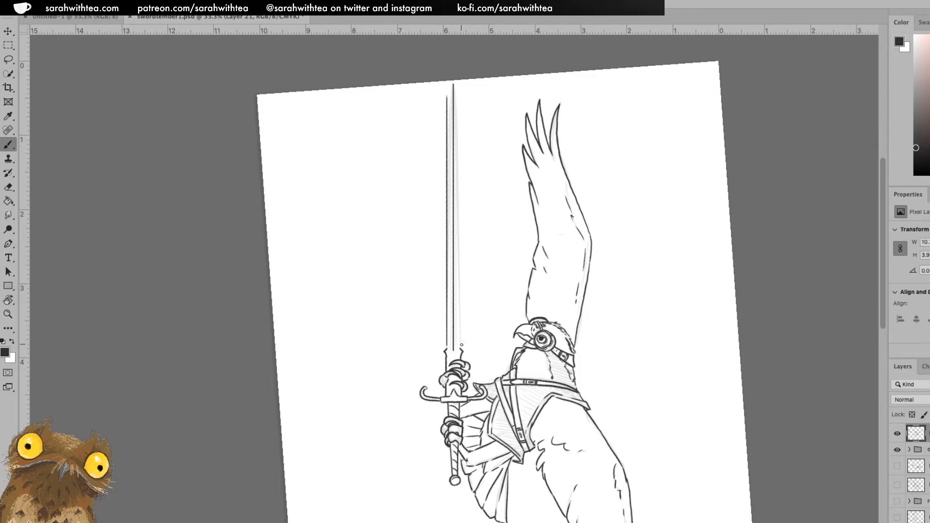
{"action": "left_click_drag", "start_coordinate": [460, 298], "coordinate": [457, 116]}
{"action": "key", "text": "ctrl+z"}
{"action": "left_click_drag", "start_coordinate": [460, 345], "coordinate": [456, 103]}
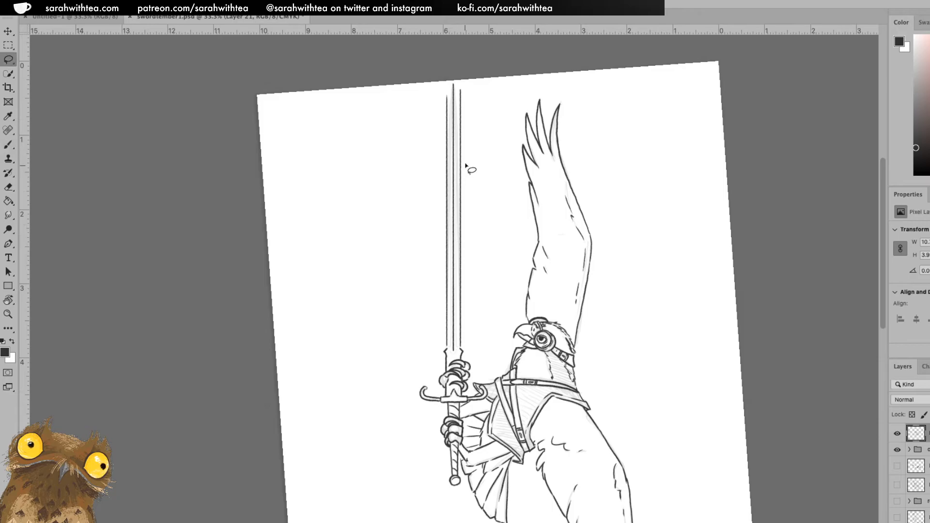
Select the blade edge nearest the wing and rotate it about its base end so it tapers towards the tip
{"action": "key", "text": "z"}
{"action": "left_click", "coordinate": [475, 260]}
{"action": "mouse_move", "coordinate": [507, 247]}
{"action": "left_mouse_down"}
{"action": "mouse_move", "coordinate": [482, 299]}
{"action": "mouse_move", "coordinate": [482, 287]}
{"action": "left_mouse_up"}
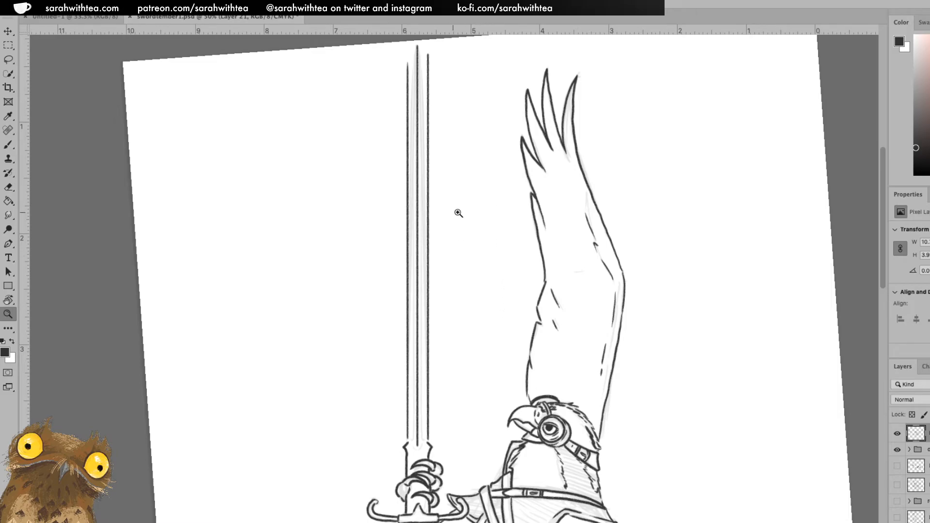
{"action": "key", "text": "l"}
{"action": "mouse_move", "coordinate": [433, 47]}
{"action": "left_mouse_down"}
{"action": "mouse_move", "coordinate": [425, 441]}
{"action": "mouse_move", "coordinate": [443, 442]}
{"action": "mouse_move", "coordinate": [463, 131]}
{"action": "mouse_move", "coordinate": [430, 49]}
{"action": "left_mouse_up"}
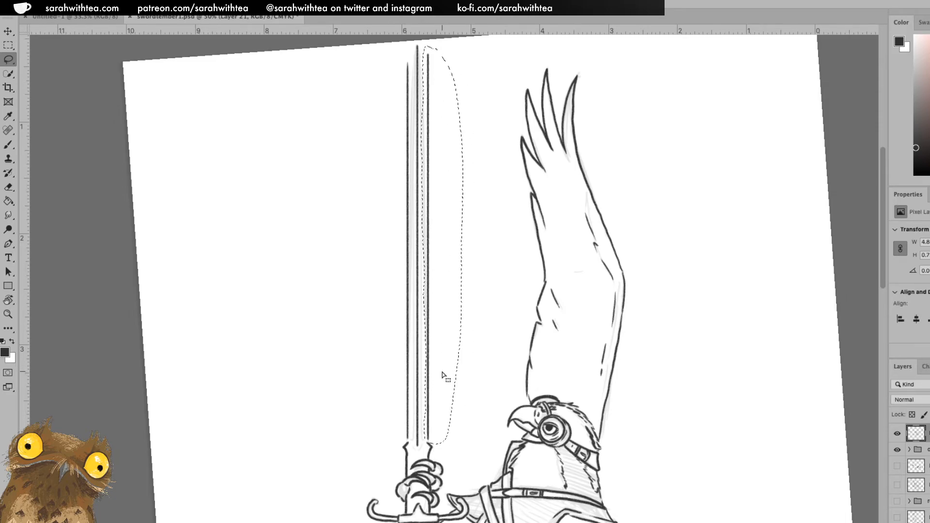
{"action": "left_click_drag", "start_coordinate": [442, 370], "coordinate": [443, 372]}
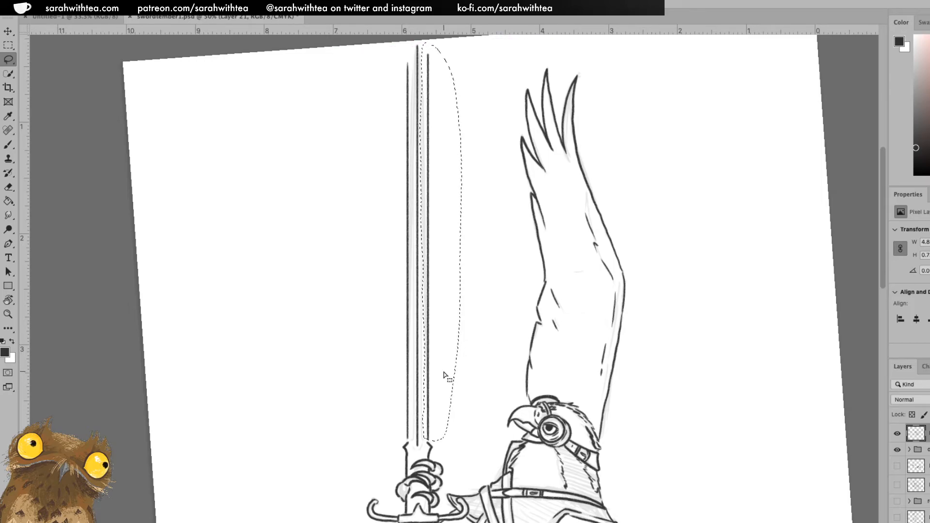
{"action": "key", "text": "ctrl+t"}
{"action": "left_click_drag", "start_coordinate": [439, 241], "coordinate": [429, 440]}
{"action": "left_click_drag", "start_coordinate": [460, 43], "coordinate": [454, 42]}
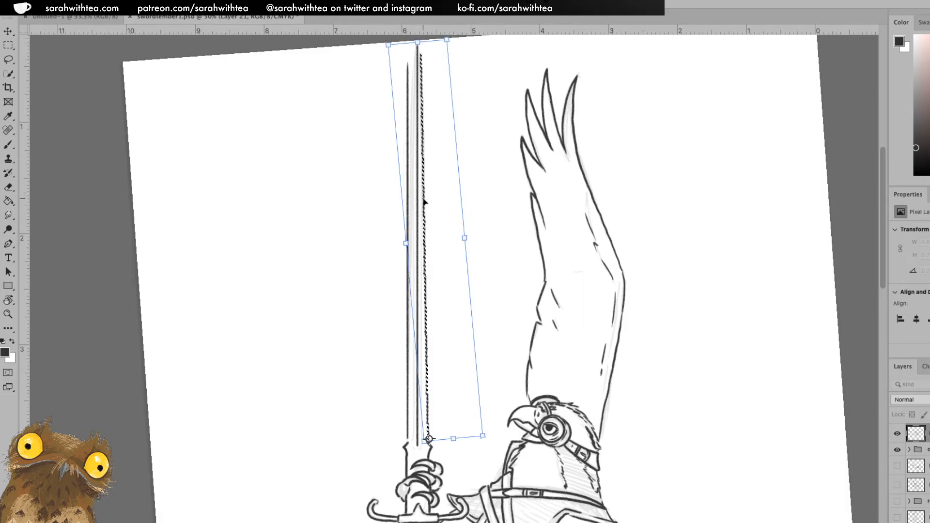
{"action": "key", "text": "Return"}
Select the opposite blade edge, rotate it about its base end to mirror the taper, and clear the selection
{"action": "key", "text": "l"}
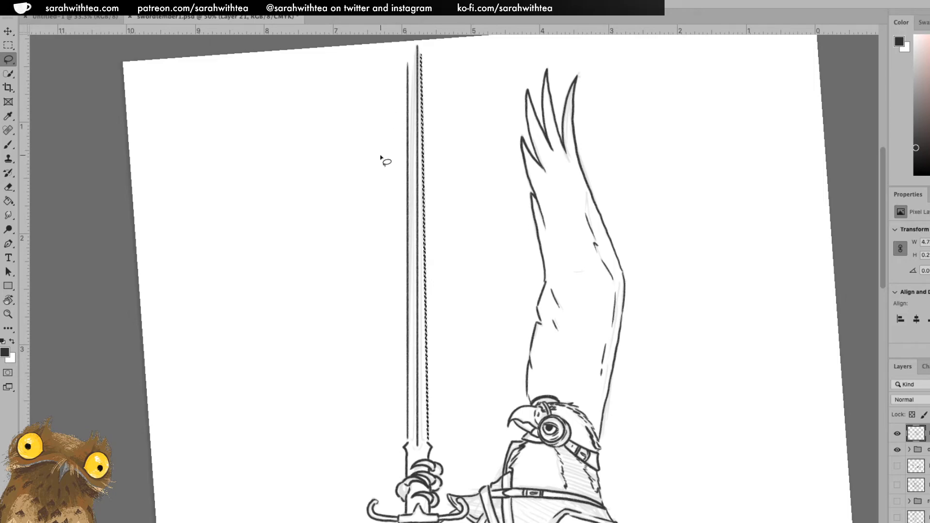
{"action": "mouse_move", "coordinate": [396, 61]}
{"action": "left_mouse_down"}
{"action": "mouse_move", "coordinate": [410, 62]}
{"action": "mouse_move", "coordinate": [409, 220]}
{"action": "mouse_move", "coordinate": [396, 82]}
{"action": "left_mouse_up"}
{"action": "key", "text": "Delete"}
{"action": "mouse_move", "coordinate": [417, 72]}
{"action": "left_mouse_down"}
{"action": "mouse_move", "coordinate": [409, 58]}
{"action": "mouse_move", "coordinate": [399, 121]}
{"action": "mouse_move", "coordinate": [400, 438]}
{"action": "mouse_move", "coordinate": [408, 442]}
{"action": "left_mouse_up"}
{"action": "mouse_move", "coordinate": [413, 402]}
{"action": "left_mouse_down"}
{"action": "mouse_move", "coordinate": [413, 83]}
{"action": "mouse_move", "coordinate": [424, 59]}
{"action": "left_mouse_up"}
{"action": "key", "text": "ctrl+t"}
{"action": "left_click_drag", "start_coordinate": [406, 248], "coordinate": [407, 436]}
{"action": "left_click_drag", "start_coordinate": [425, 50], "coordinate": [432, 50]}
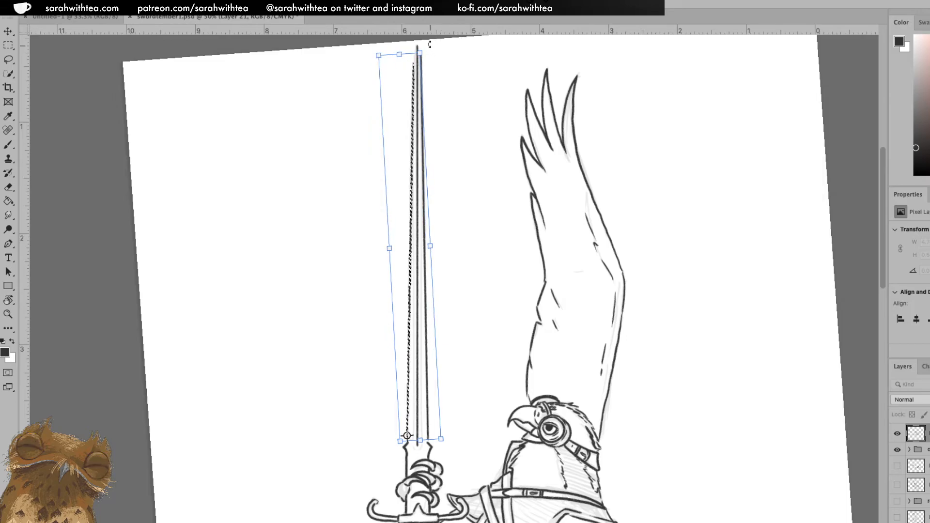
{"action": "key", "text": "Return"}
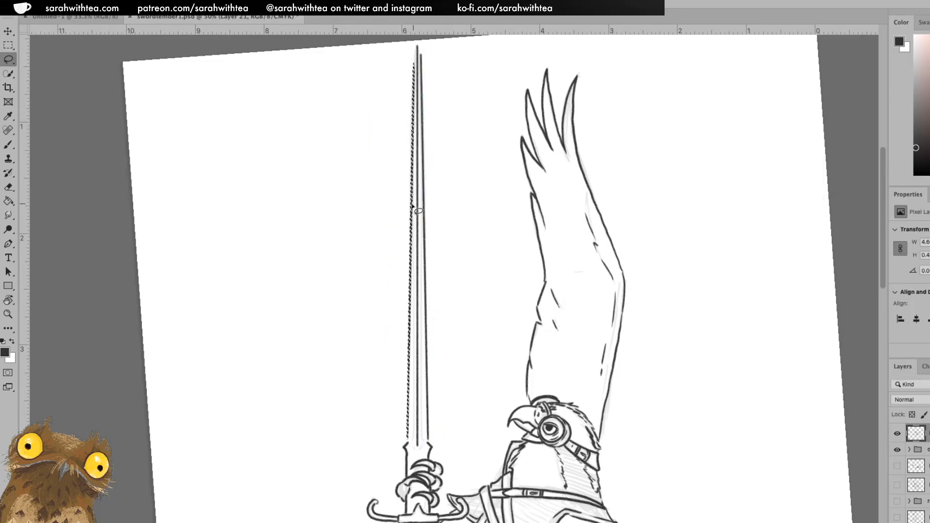
{"action": "key", "text": "ctrl+d"}
Ink thin broken fuller lines on both sides of the center line along the lower part of the blade
{"action": "key", "text": "b"}
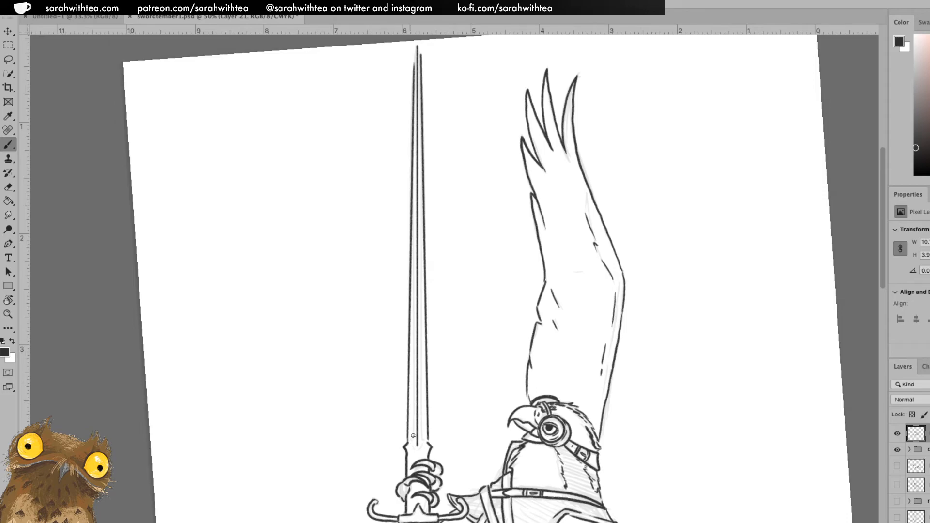
{"action": "mouse_move", "coordinate": [413, 435]}
{"action": "left_mouse_down"}
{"action": "mouse_move", "coordinate": [412, 339]}
{"action": "mouse_move", "coordinate": [422, 438]}
{"action": "left_mouse_up"}
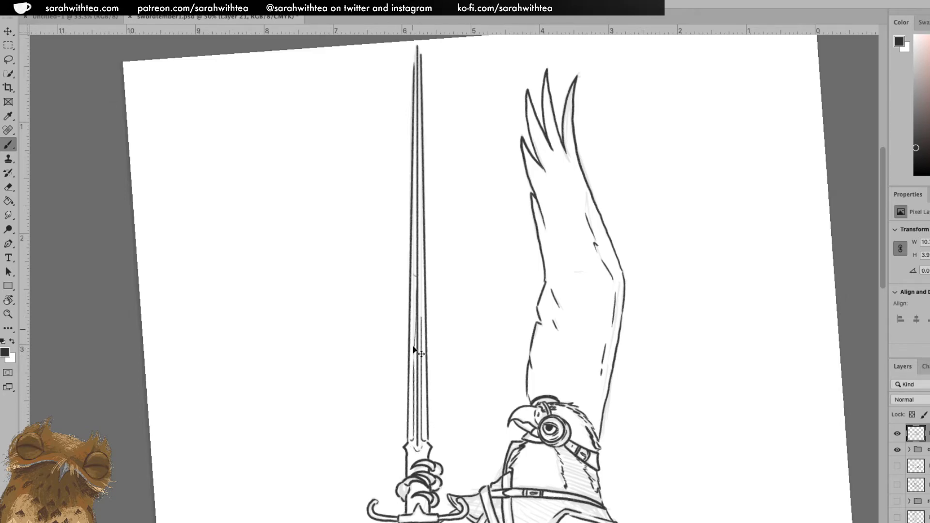
{"action": "left_click_drag", "start_coordinate": [414, 356], "coordinate": [421, 247]}
{"action": "key", "text": "super+z"}
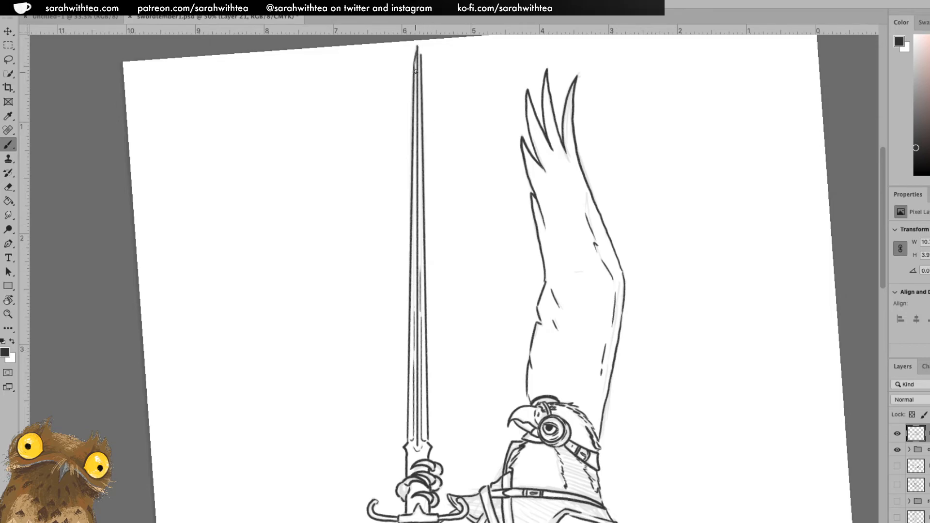
Curve both blade edges together into a closed point and erase the end of the center line inside the tip
{"action": "key", "text": "z"}
{"action": "left_click", "coordinate": [425, 57]}
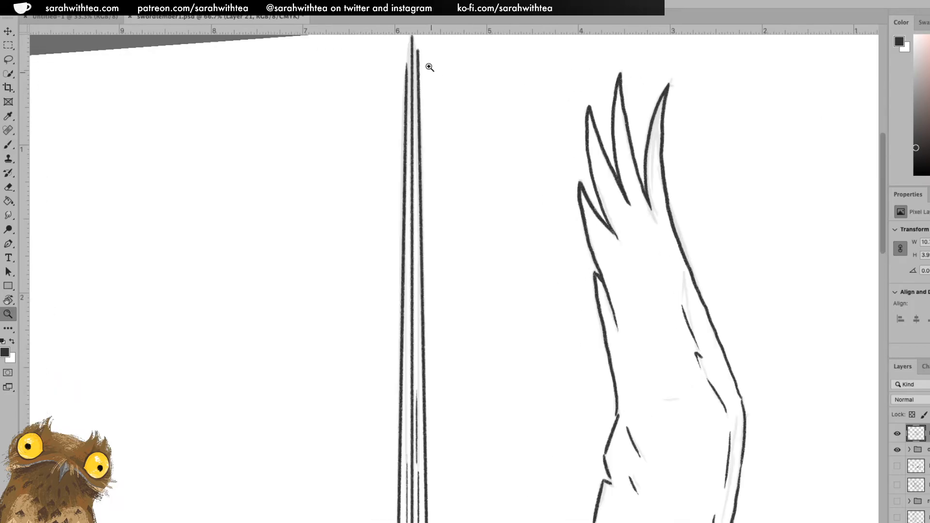
{"action": "key", "text": "e"}
{"action": "left_click_drag", "start_coordinate": [416, 47], "coordinate": [438, 125]}
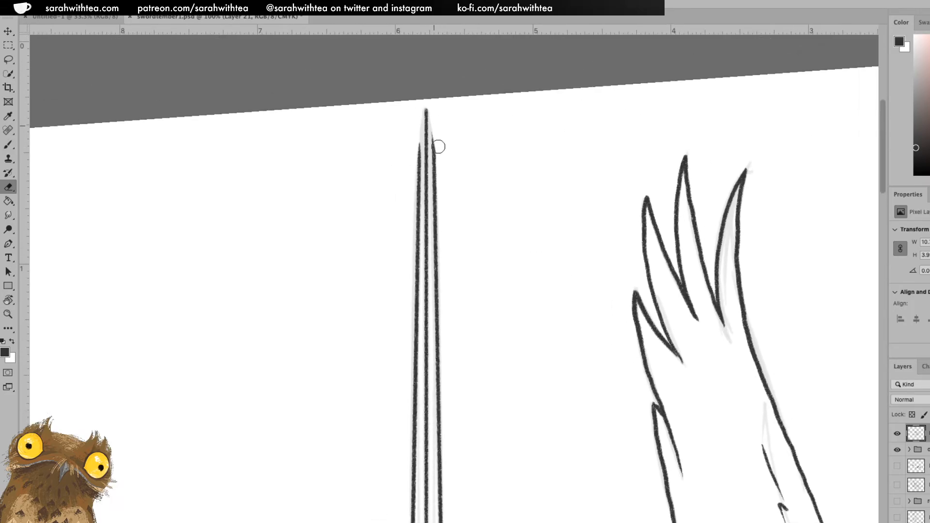
{"action": "key", "text": "b"}
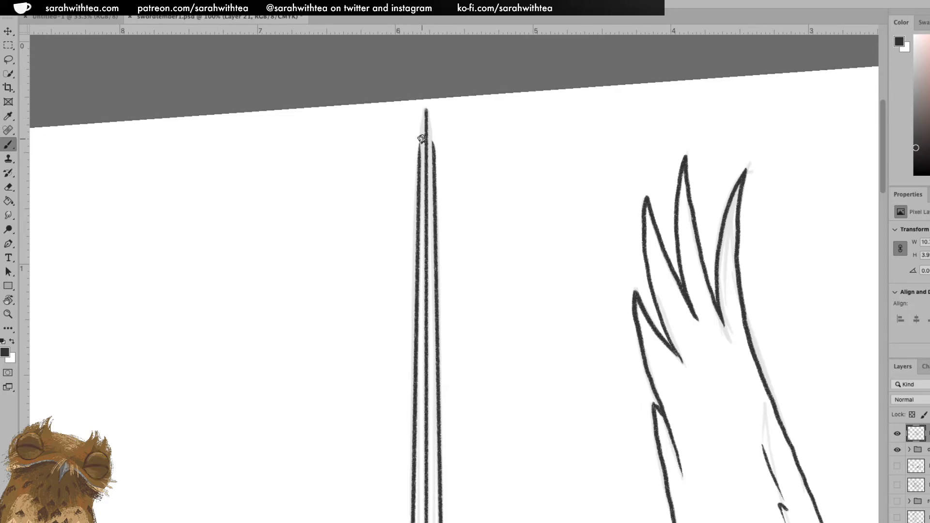
{"action": "left_click_drag", "start_coordinate": [420, 132], "coordinate": [426, 109]}
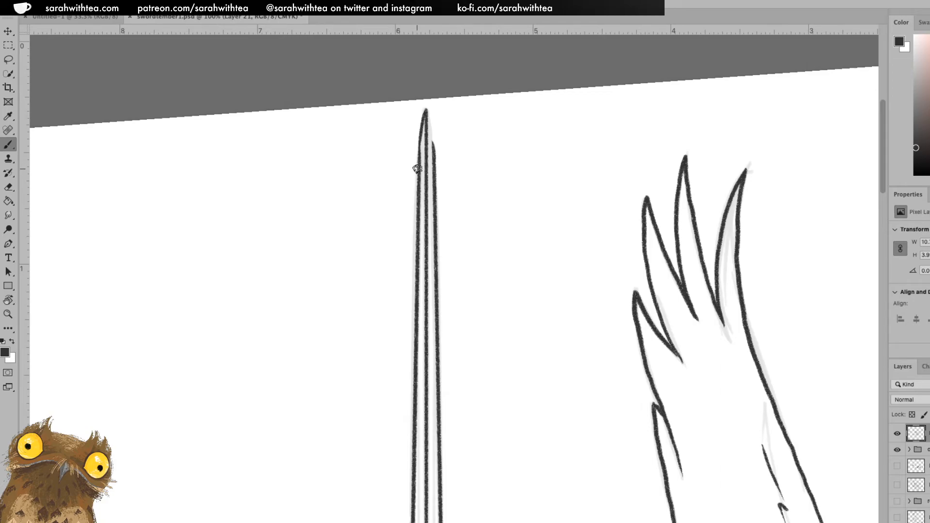
{"action": "left_click_drag", "start_coordinate": [426, 110], "coordinate": [432, 147]}
{"action": "mouse_move", "coordinate": [437, 152]}
{"action": "left_mouse_down"}
{"action": "mouse_move", "coordinate": [430, 122]}
{"action": "mouse_move", "coordinate": [435, 156]}
{"action": "left_mouse_up"}
{"action": "key", "text": "e"}
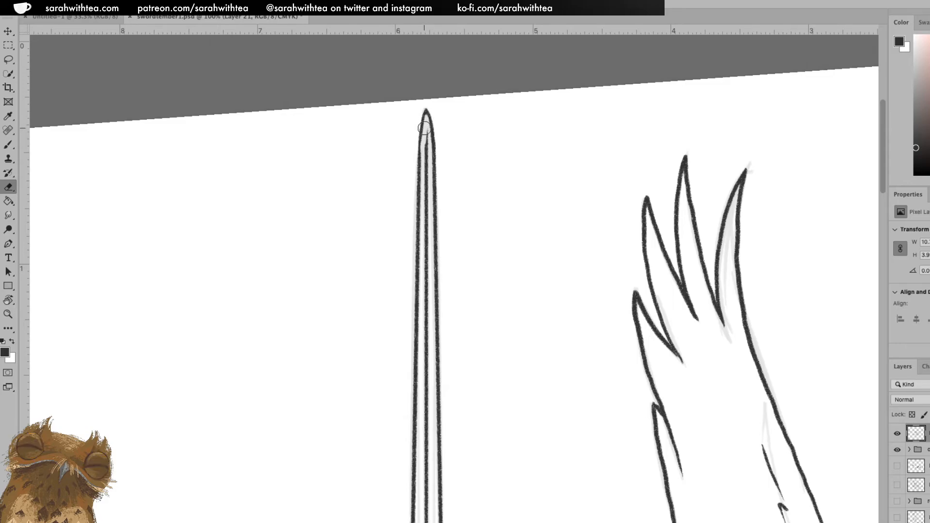
{"action": "key", "text": "b"}
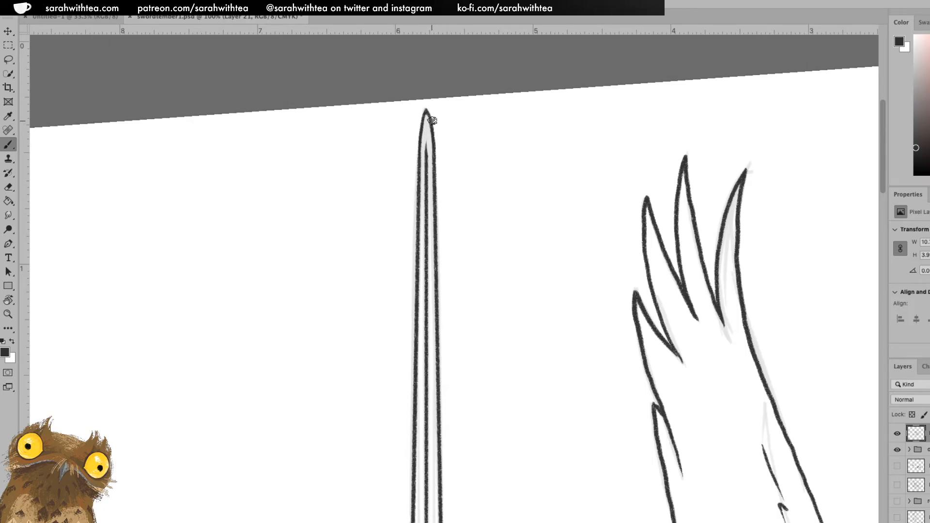
Lengthen the fuller lines beside the blade's center line with thin tapering strokes
{"action": "key", "text": "Escape"}
{"action": "key", "text": "z"}
{"action": "left_click", "coordinate": [588, 354], "text": "alt"}
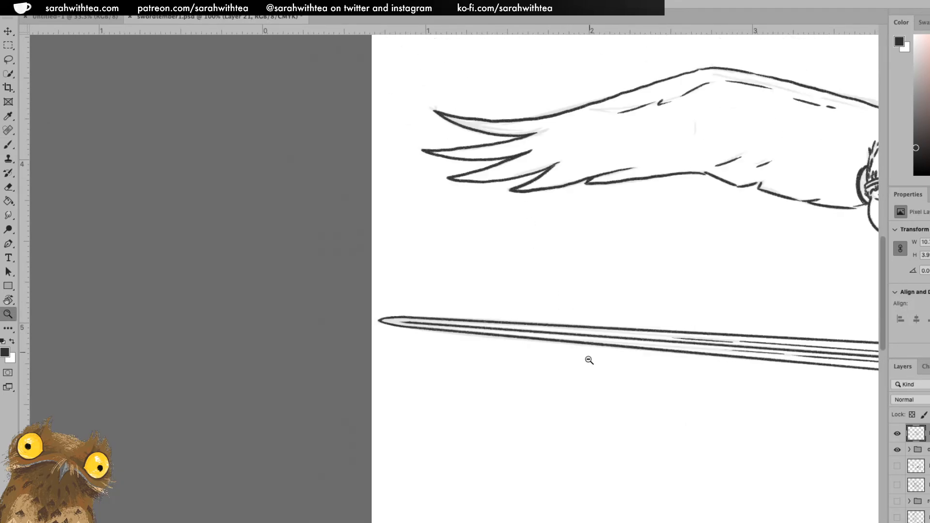
{"action": "left_click", "coordinate": [590, 364], "text": "alt"}
{"action": "left_click", "coordinate": [593, 375], "text": "alt"}
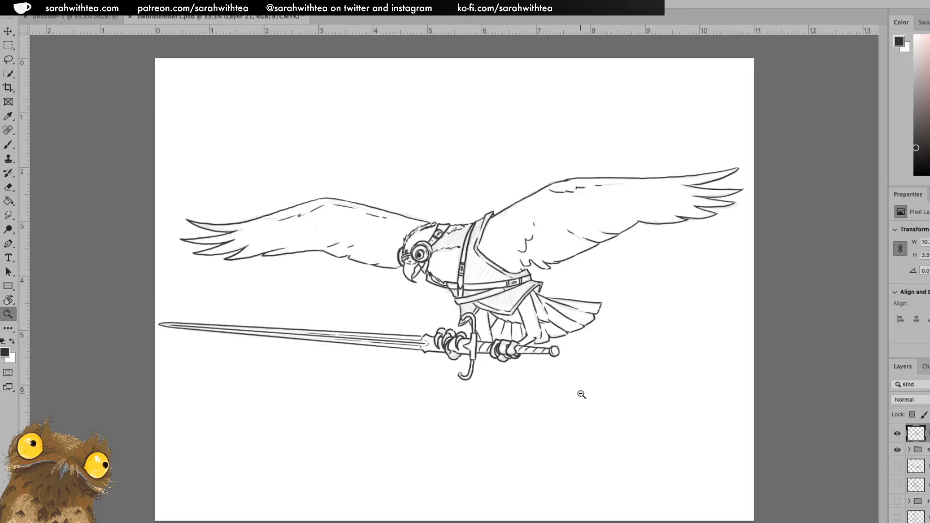
{"action": "left_click_drag", "start_coordinate": [329, 330], "coordinate": [329, 329]}
{"action": "key", "text": "b"}
{"action": "left_click_drag", "start_coordinate": [245, 329], "coordinate": [347, 338]}
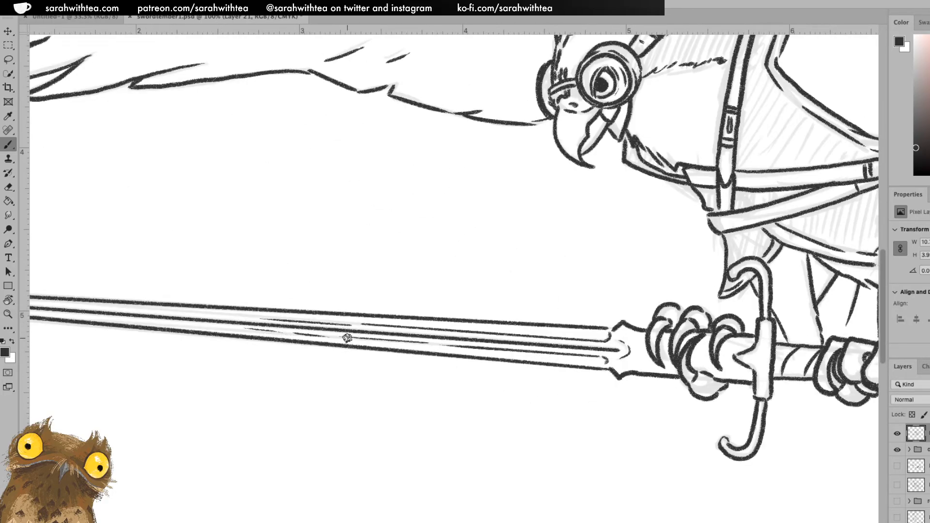
{"action": "mouse_move", "coordinate": [257, 299]}
{"action": "left_mouse_down"}
{"action": "mouse_move", "coordinate": [458, 291]}
{"action": "mouse_move", "coordinate": [539, 311]}
{"action": "left_mouse_up"}
{"action": "left_click_drag", "start_coordinate": [145, 305], "coordinate": [180, 306]}
{"action": "key", "text": "super+z"}
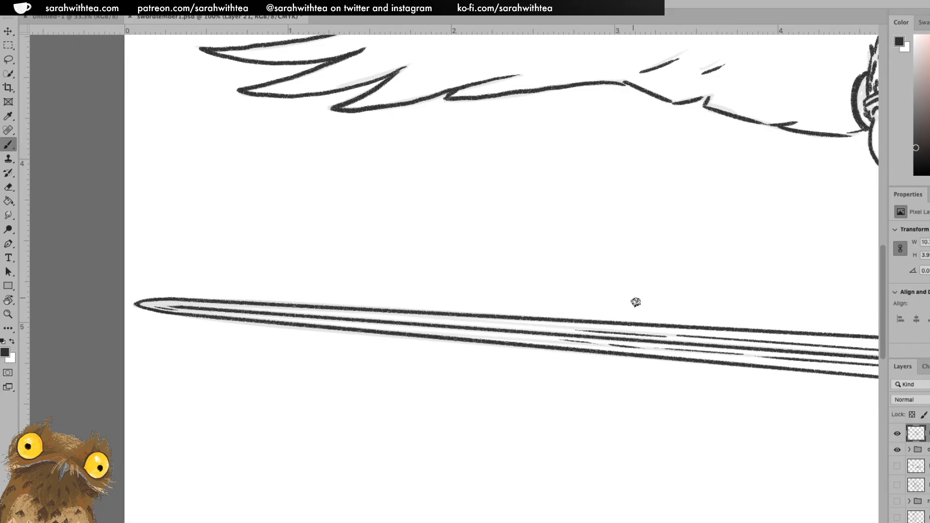
Hide the sketch group beneath the line art and save the document
{"action": "key", "text": "z"}
{"action": "left_click", "coordinate": [639, 349], "text": "alt"}
{"action": "left_click", "coordinate": [642, 362], "text": "alt"}
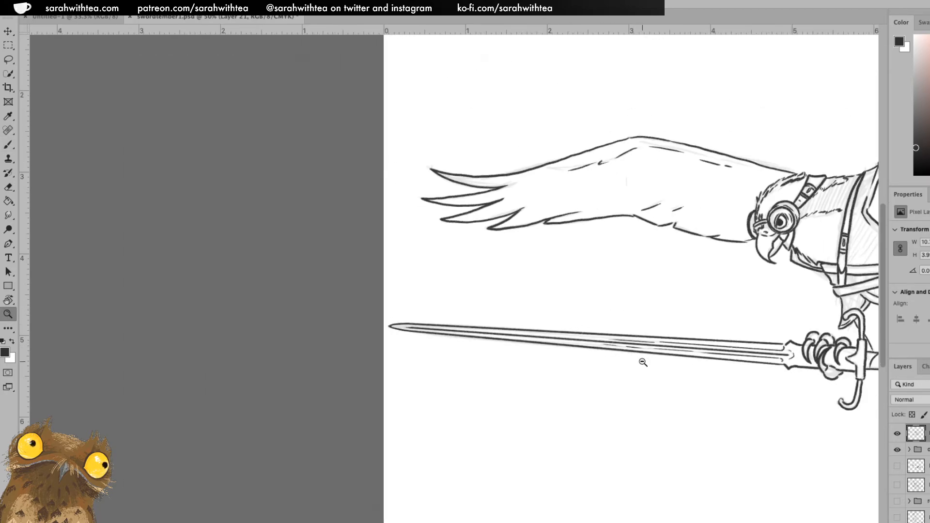
{"action": "left_click", "coordinate": [644, 363], "text": "alt"}
{"action": "left_click", "coordinate": [900, 456]}
{"action": "key", "text": "ctrl+s"}
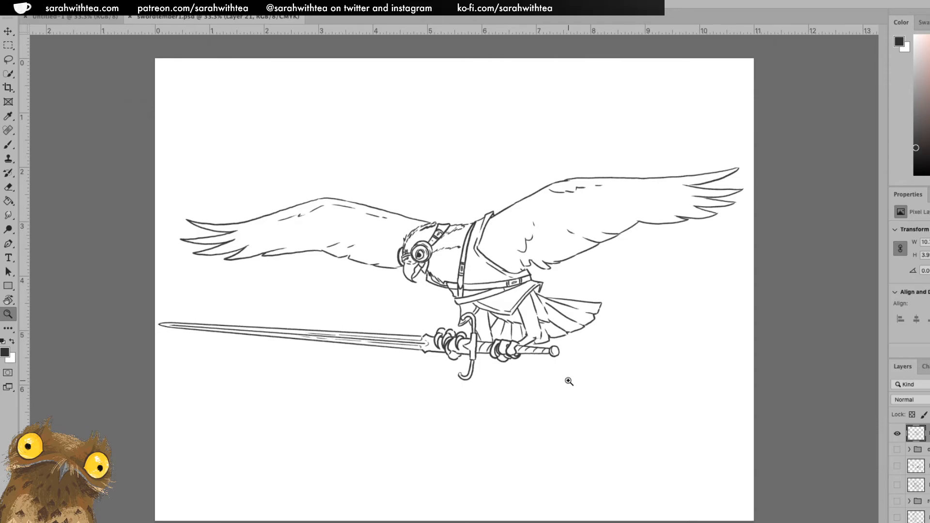
Add a new layer and ink dark shadows under the vest's rear corner and beneath the breast feathers above the strap
{"action": "left_click", "coordinate": [527, 262]}
{"action": "left_click", "coordinate": [526, 261]}
{"action": "key", "text": "b"}
{"action": "mouse_move", "coordinate": [556, 346]}
{"action": "left_mouse_down"}
{"action": "mouse_move", "coordinate": [550, 356]}
{"action": "mouse_move", "coordinate": [558, 358]}
{"action": "left_mouse_up"}
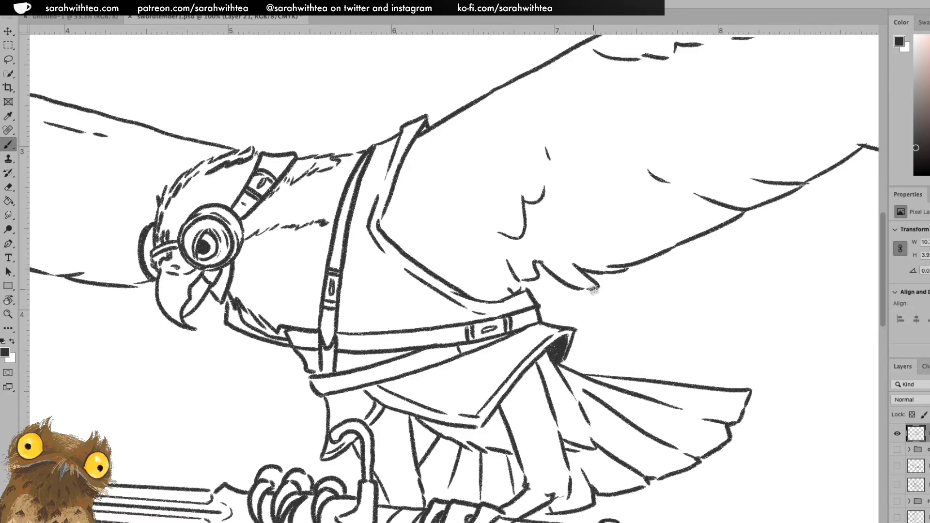
{"action": "key", "text": "ctrl+z"}
{"action": "key", "text": "ctrl+shift+alt+n"}
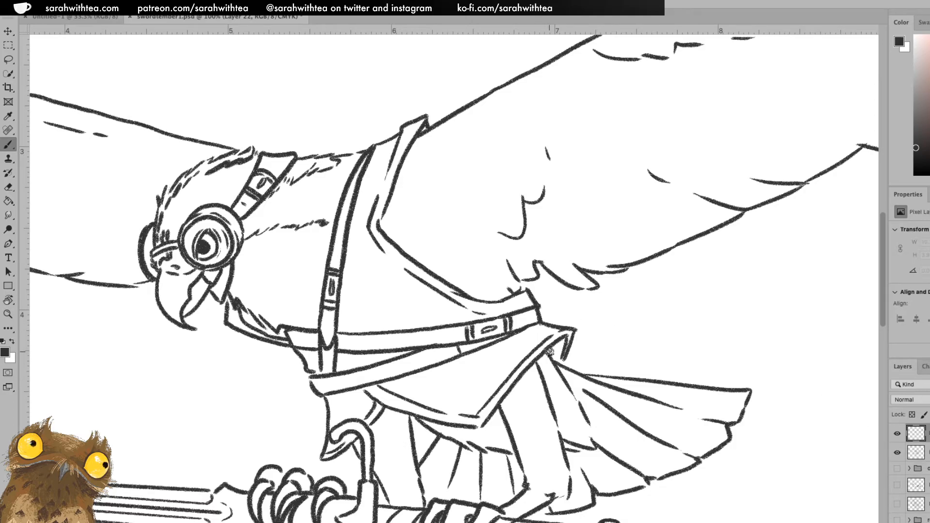
{"action": "left_click_drag", "start_coordinate": [556, 348], "coordinate": [557, 357]}
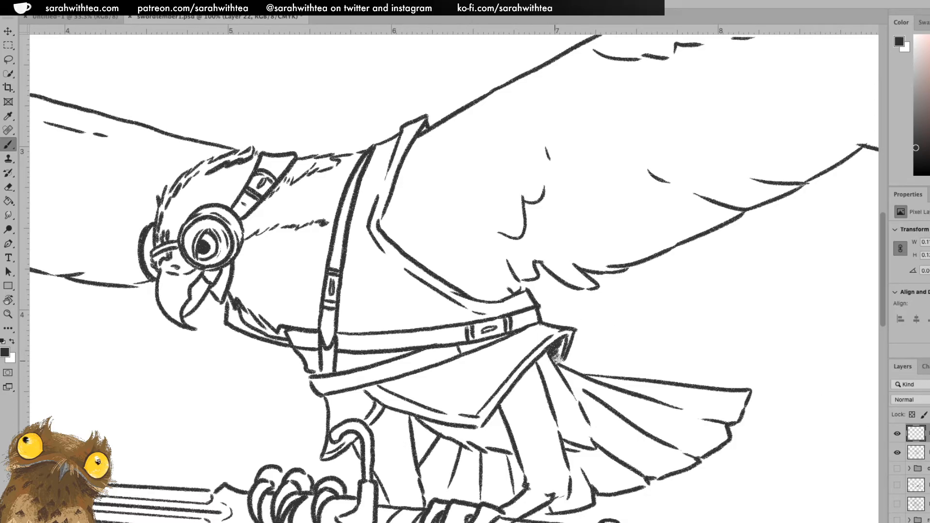
{"action": "mouse_move", "coordinate": [246, 317]}
{"action": "left_mouse_down"}
{"action": "mouse_move", "coordinate": [253, 329]}
{"action": "mouse_move", "coordinate": [280, 337]}
{"action": "mouse_move", "coordinate": [282, 329]}
{"action": "left_mouse_up"}
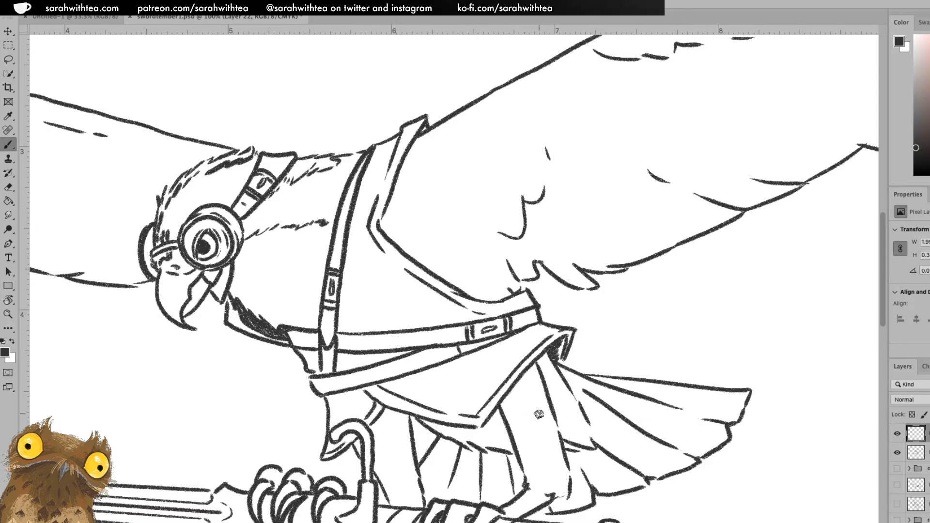
Ink small dark shadows inside the vest's collar tip, beneath the goggle behind the beak and by the far goggle, and save the document
{"action": "left_click_drag", "start_coordinate": [421, 119], "coordinate": [426, 129]}
{"action": "mouse_move", "coordinate": [220, 275]}
{"action": "left_mouse_down"}
{"action": "mouse_move", "coordinate": [227, 271]}
{"action": "mouse_move", "coordinate": [222, 291]}
{"action": "left_mouse_up"}
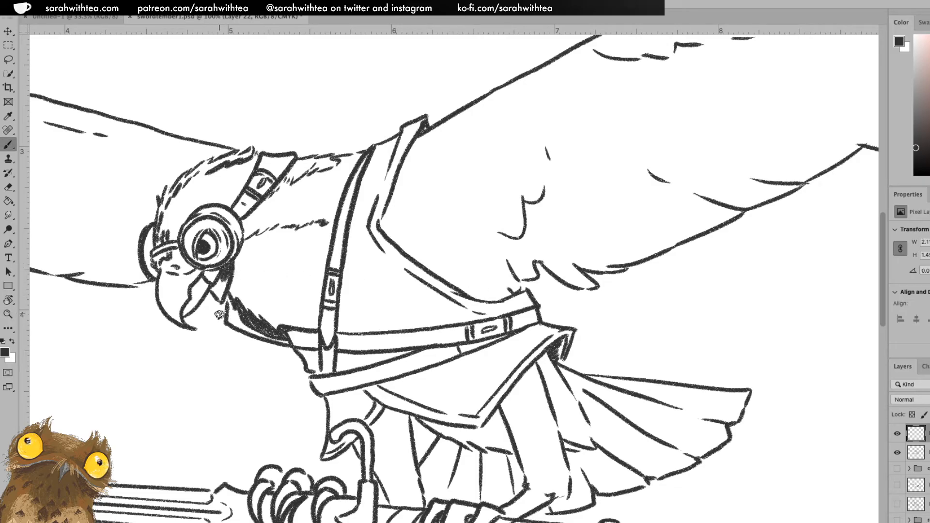
{"action": "left_click_drag", "start_coordinate": [148, 263], "coordinate": [158, 275]}
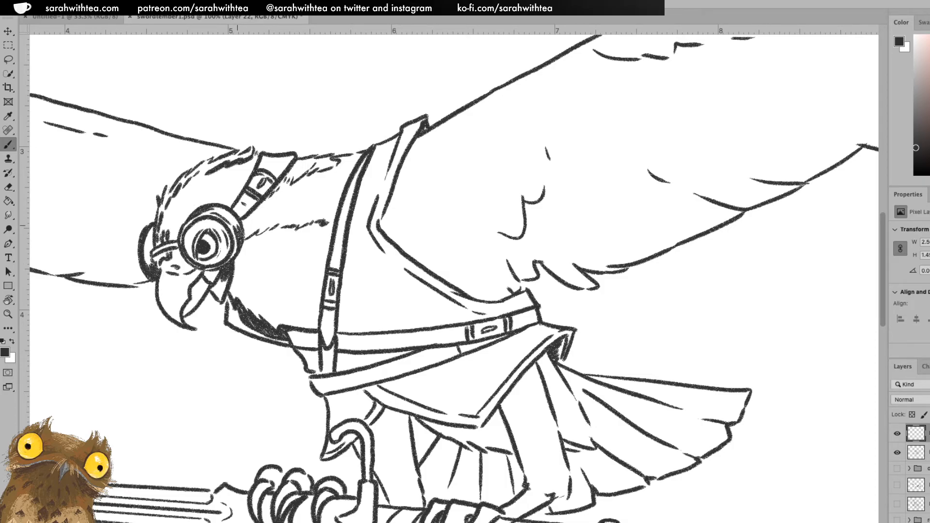
{"action": "key", "text": "z"}
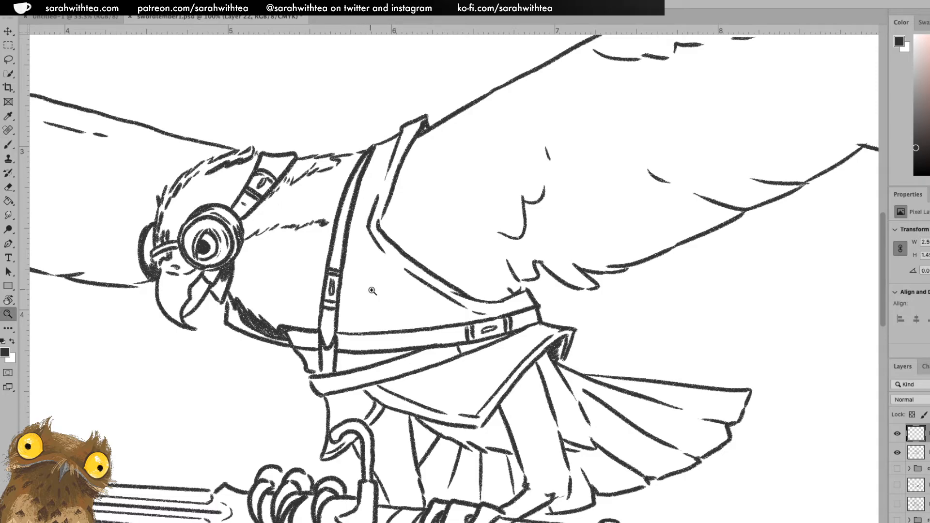
{"action": "key", "text": "ctrl+minus"}
{"action": "key", "text": "ctrl+minus"}
{"action": "key", "text": "ctrl+minus"}
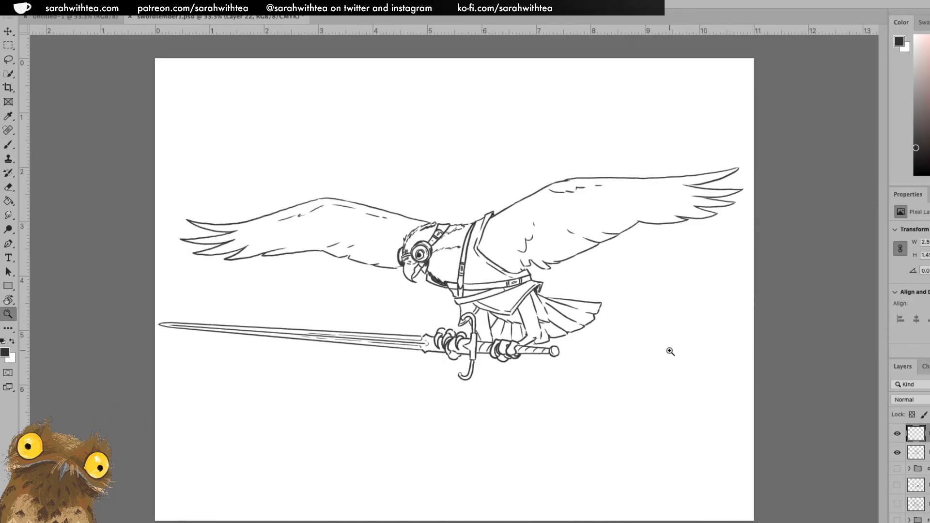
{"action": "key", "text": "ctrl+s"}
Temporarily swap the osprey artwork for the hatted bird's line art to compare them, and save with the osprey shown again
{"action": "left_click", "coordinate": [896, 452]}
{"action": "left_click", "coordinate": [897, 452]}
{"action": "left_click", "coordinate": [926, 452], "text": "shift"}
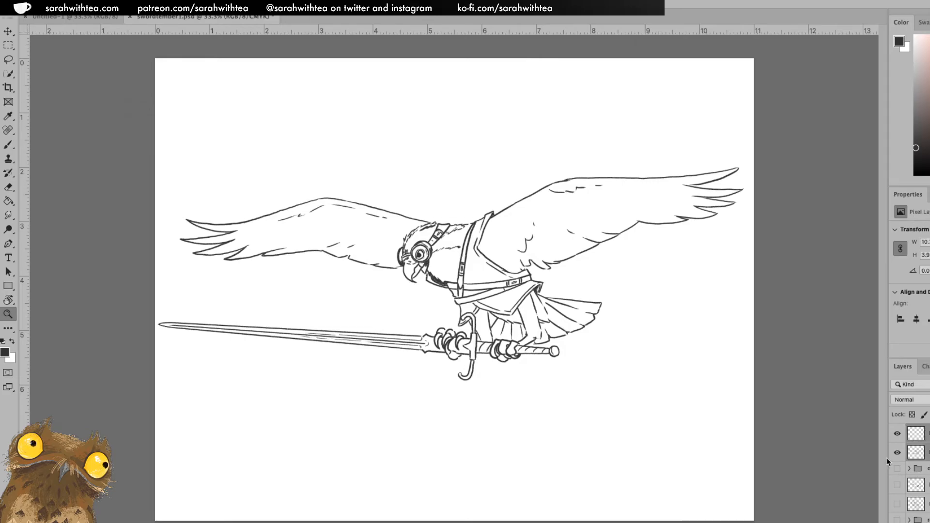
{"action": "left_click_drag", "start_coordinate": [897, 434], "coordinate": [897, 453]}
{"action": "mouse_move", "coordinate": [897, 485]}
{"action": "left_mouse_down"}
{"action": "mouse_move", "coordinate": [897, 506]}
{"action": "mouse_move", "coordinate": [896, 486]}
{"action": "left_mouse_up"}
{"action": "key", "text": "ctrl+e"}
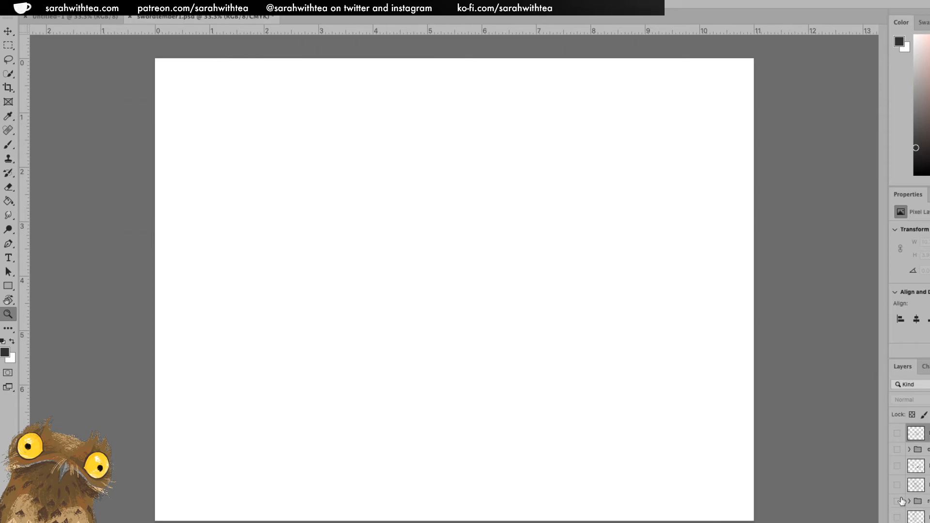
{"action": "left_click", "coordinate": [898, 486]}
{"action": "left_click", "coordinate": [897, 484]}
{"action": "left_click", "coordinate": [897, 517]}
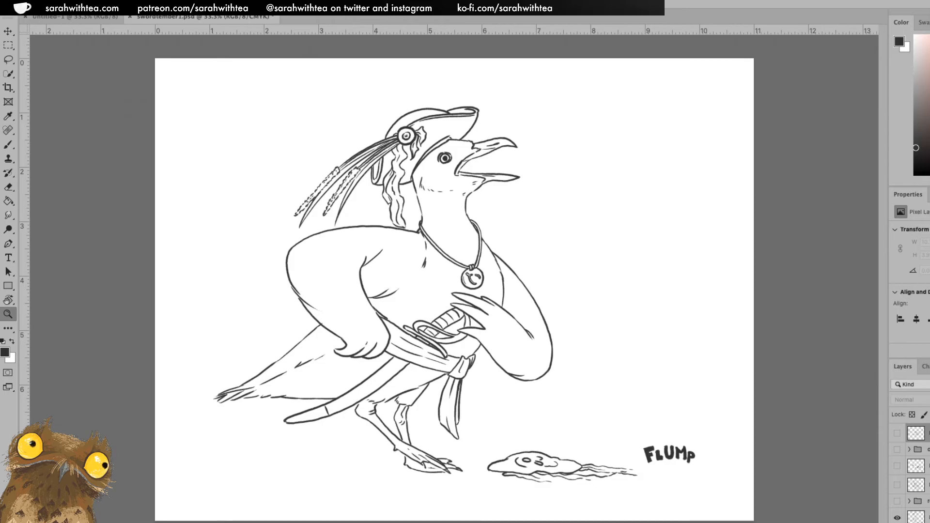
{"action": "left_click", "coordinate": [897, 517]}
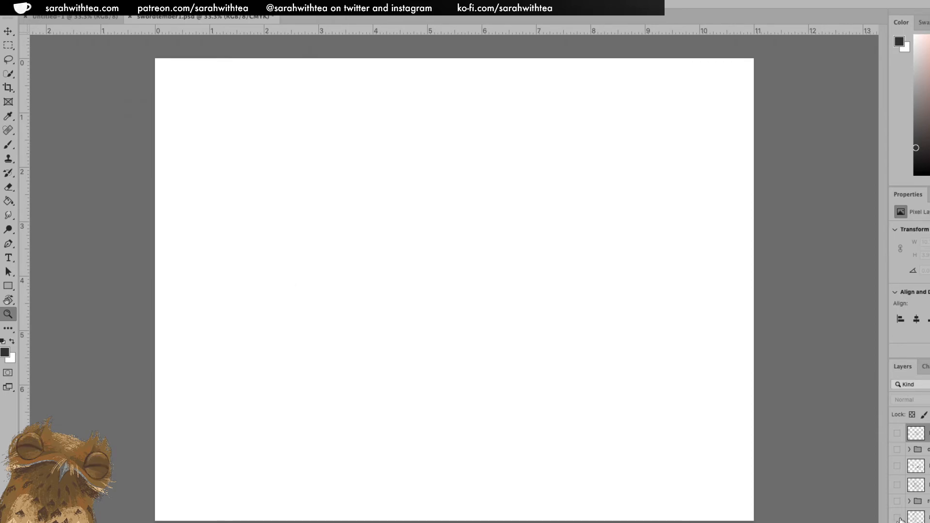
{"action": "left_click", "coordinate": [897, 452]}
{"action": "left_click", "coordinate": [897, 434]}
{"action": "key", "text": "ctrl+s"}
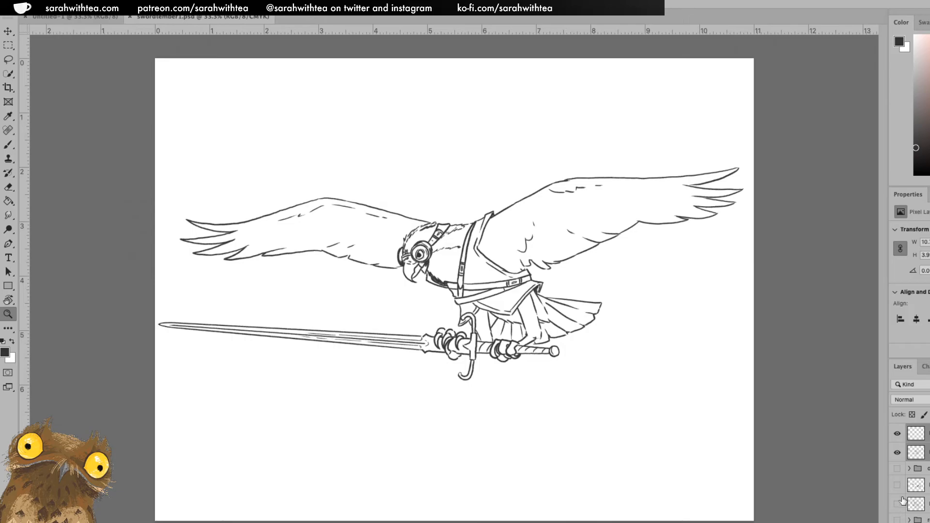
Compare the dagger-wielding crow drawing with the hatted bird by toggling their layers, restoring the osprey layers and saving
{"action": "left_click", "coordinate": [897, 453]}
{"action": "left_click_drag", "start_coordinate": [896, 486], "coordinate": [896, 503]}
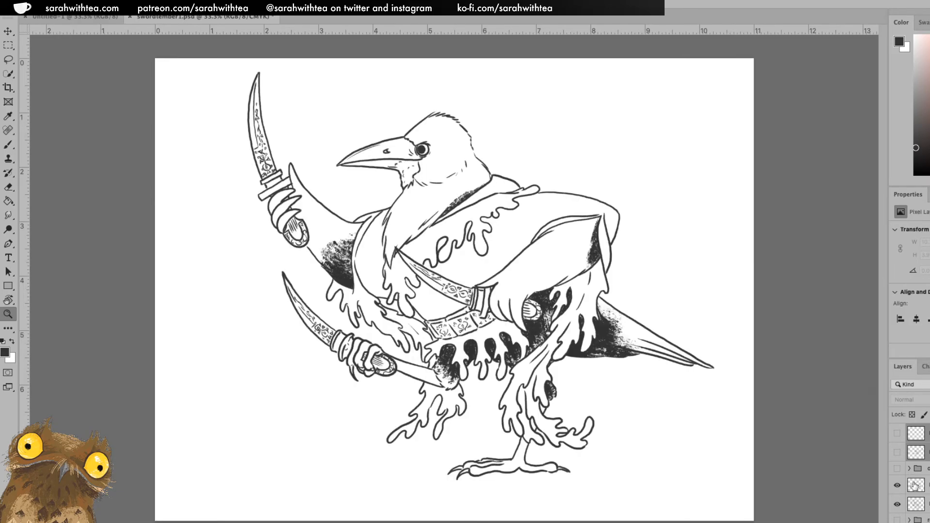
{"action": "scroll", "coordinate": [910, 474], "scroll_direction": "down", "scroll_amount": 2}
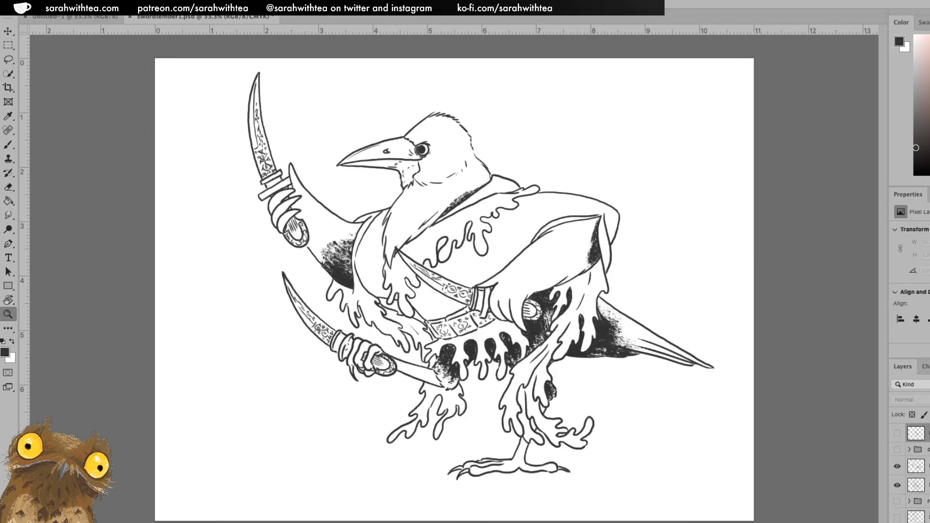
{"action": "left_click_drag", "start_coordinate": [897, 447], "coordinate": [897, 466]}
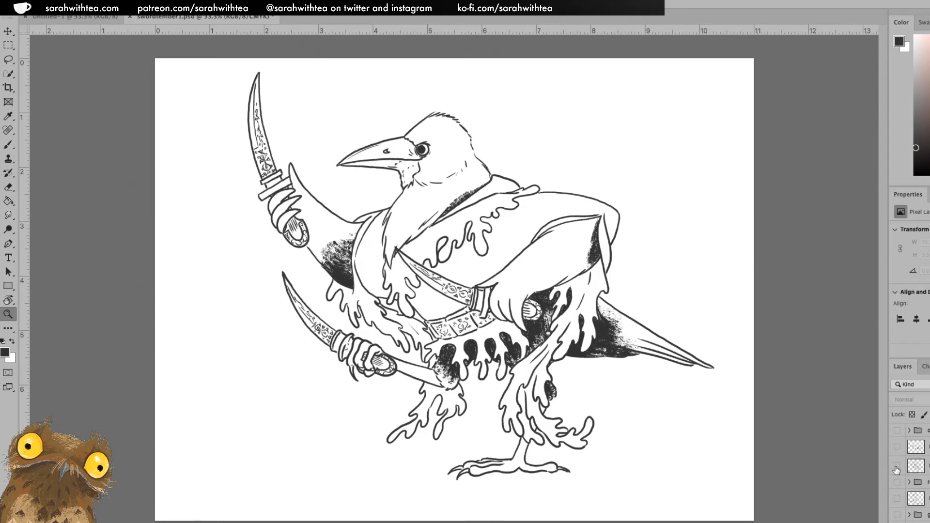
{"action": "left_click", "coordinate": [897, 499]}
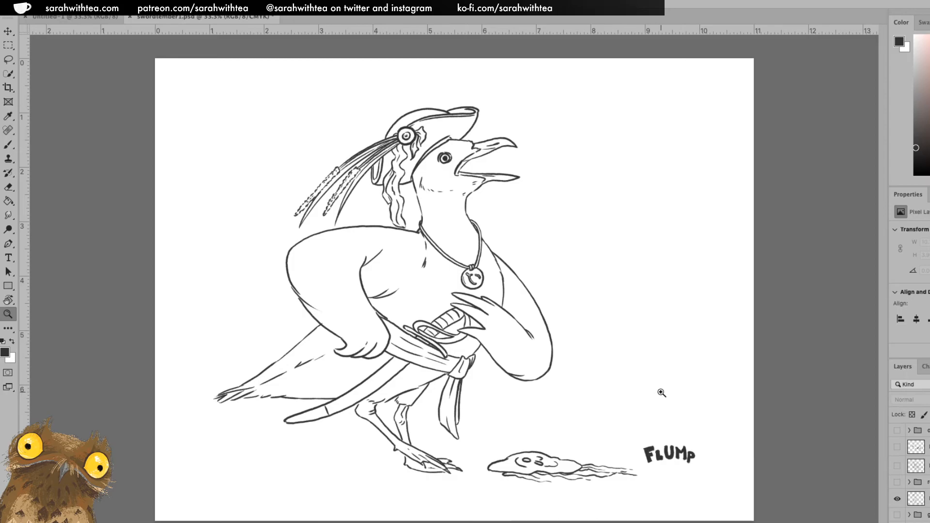
{"action": "left_click", "coordinate": [897, 499]}
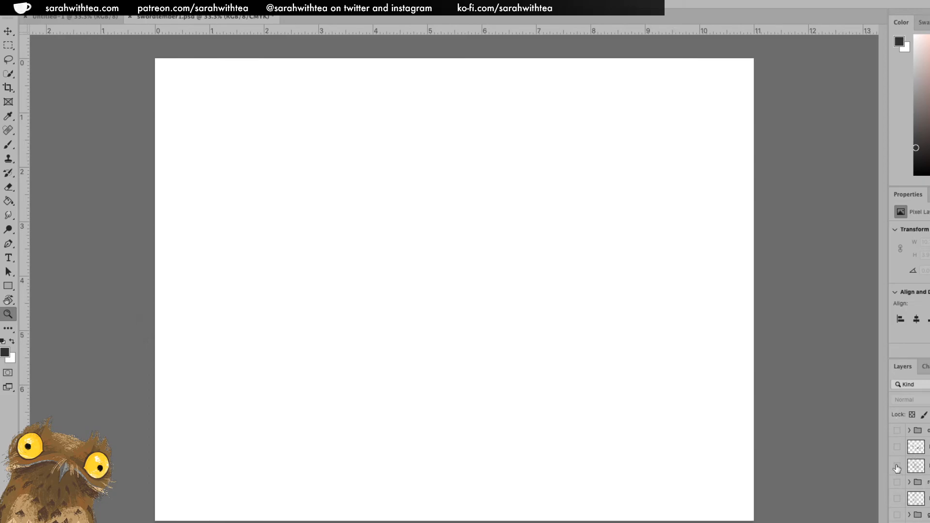
{"action": "left_click", "coordinate": [897, 447]}
{"action": "left_click", "coordinate": [897, 446]}
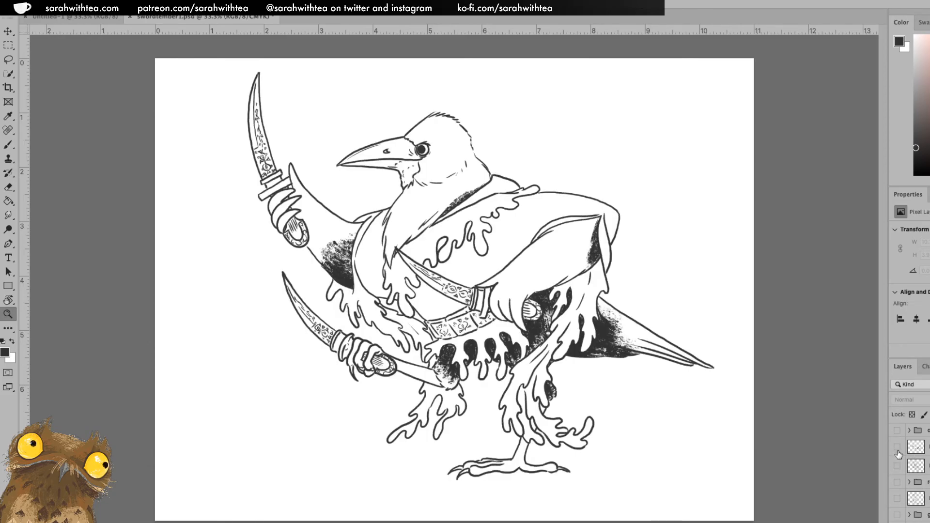
{"action": "left_click_drag", "start_coordinate": [897, 434], "coordinate": [897, 452]}
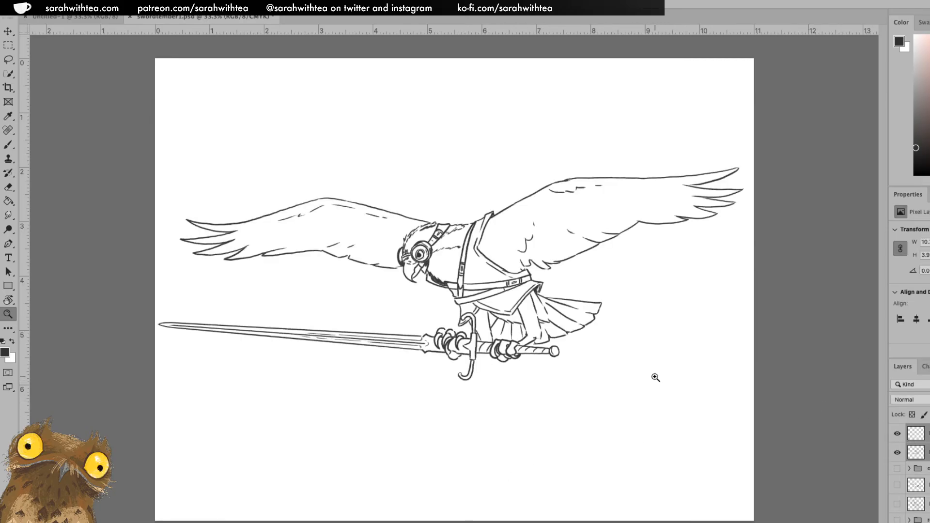
{"action": "key", "text": "ctrl+s"}
Show the osprey sketch group and handwrite the character's name above the rear wing on the group's top layer
{"action": "left_click", "coordinate": [896, 468]}
{"action": "left_click", "coordinate": [910, 469]}
{"action": "left_click", "coordinate": [923, 485]}
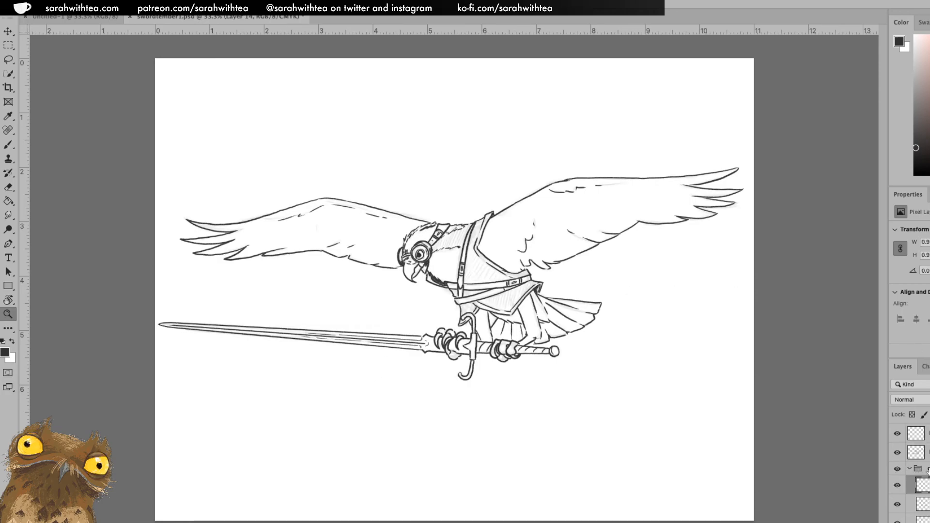
{"action": "scroll", "coordinate": [507, 146], "scroll_direction": "down", "scroll_amount": 1}
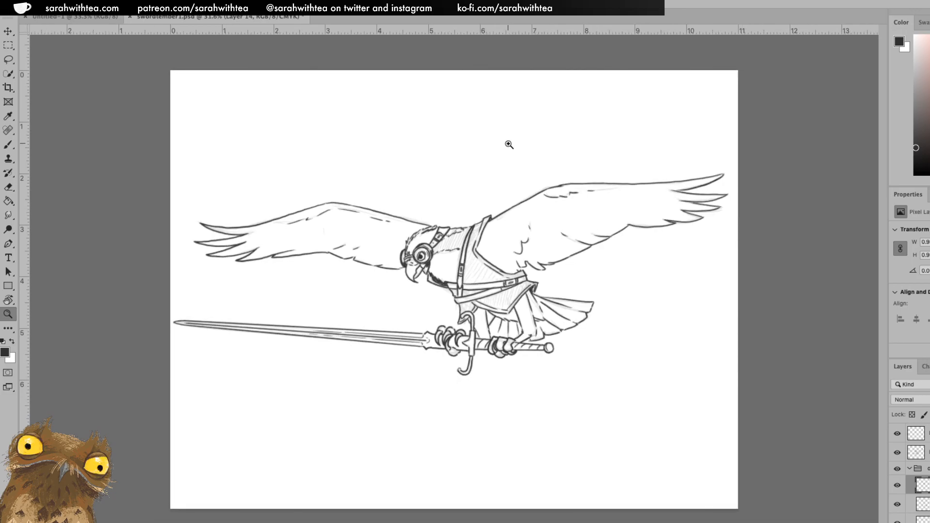
{"action": "key", "text": "b"}
{"action": "left_click_drag", "start_coordinate": [501, 157], "coordinate": [551, 138]}
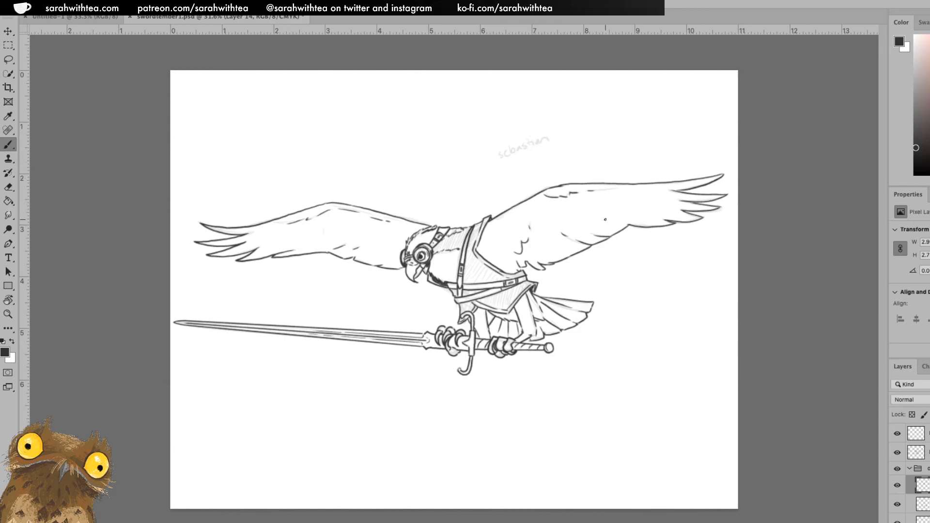
Collapse and hide the osprey sketch group, and save the document
{"action": "left_click", "coordinate": [909, 469]}
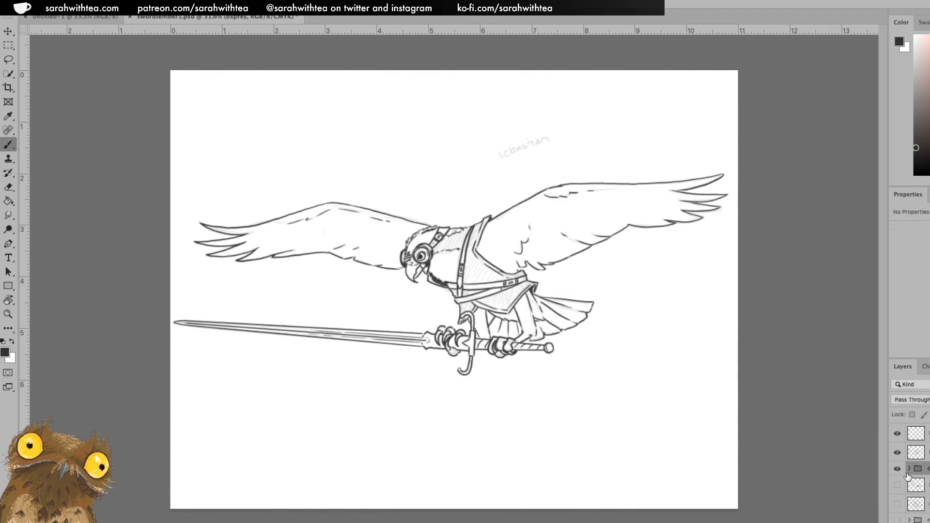
{"action": "left_click", "coordinate": [897, 468]}
{"action": "key", "text": "ctrl+s"}
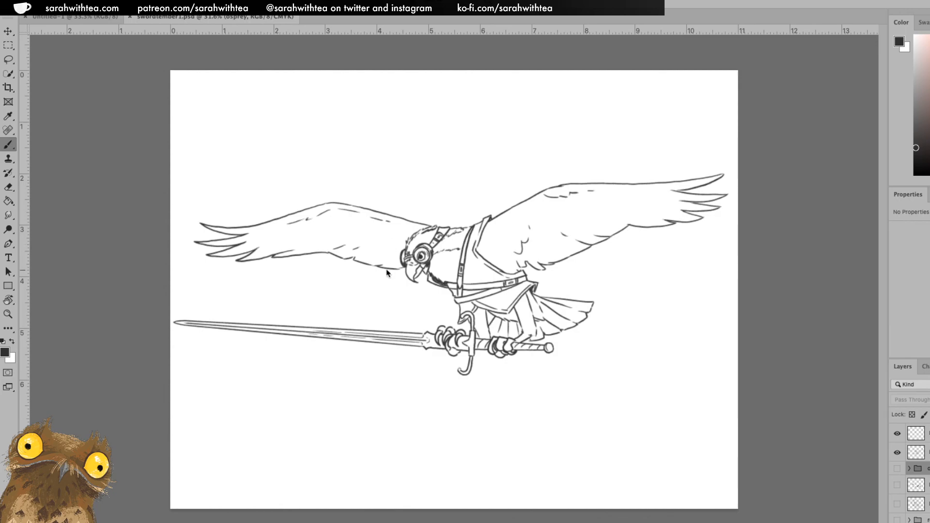
Make the osprey's shadow layer above the line art the active layer for brushwork
{"action": "left_click", "coordinate": [400, 296]}
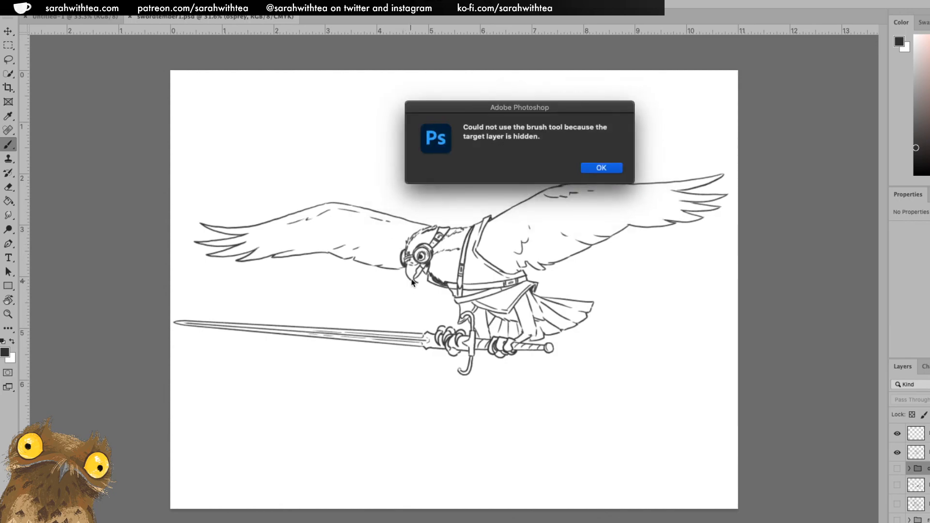
{"action": "left_click", "coordinate": [587, 168]}
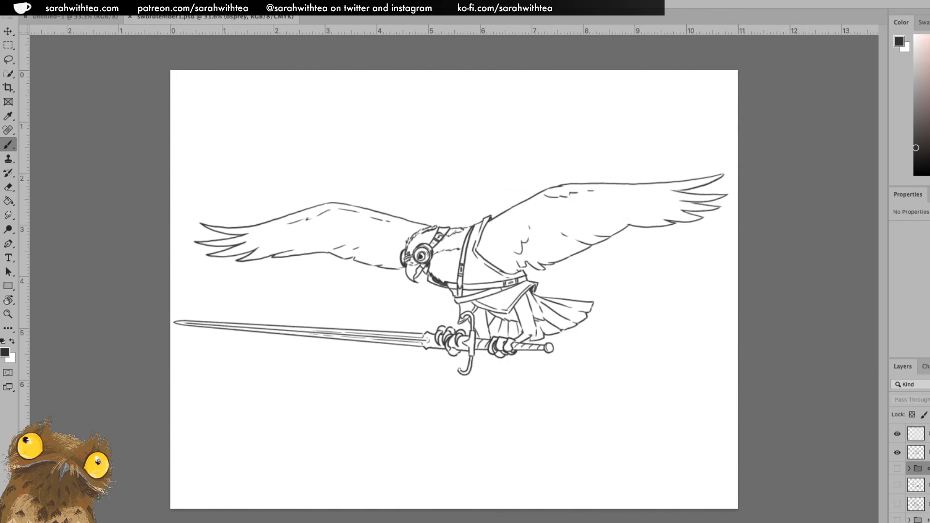
{"action": "left_click", "coordinate": [918, 434]}
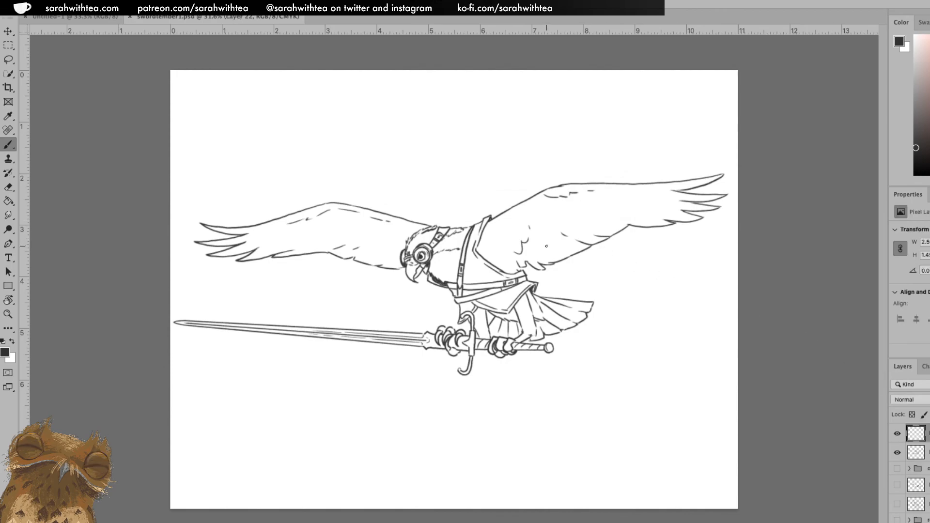